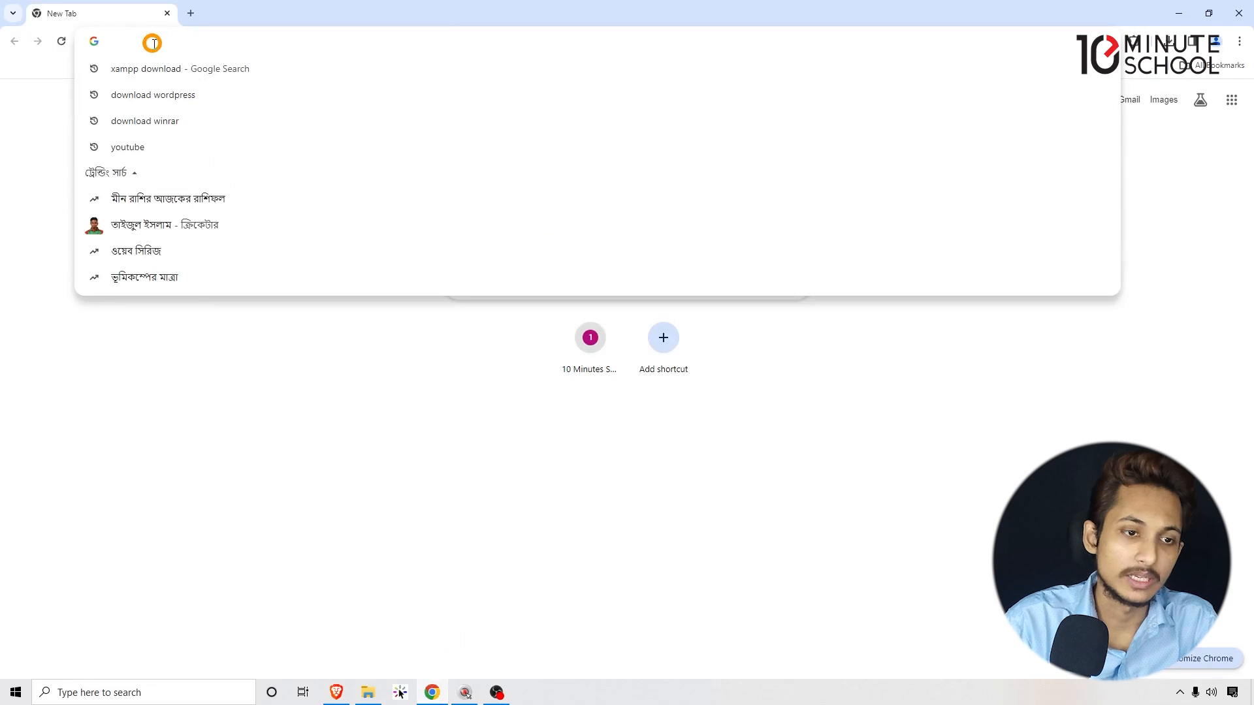
Search Google for 'download wordpress' from Chrome's address bar.
{"action": "key", "text": "BackSpace"}
{"action": "type", "text": "ow"}
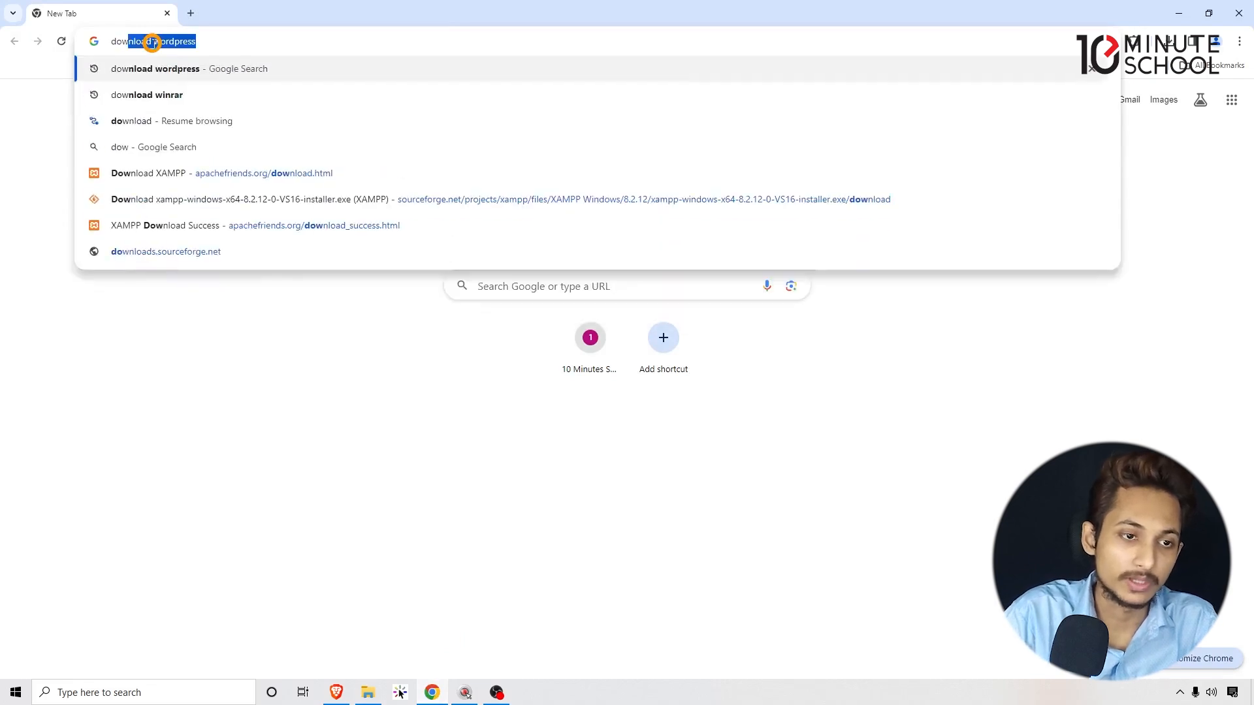
{"action": "type", "text": "nloadwordpress"}
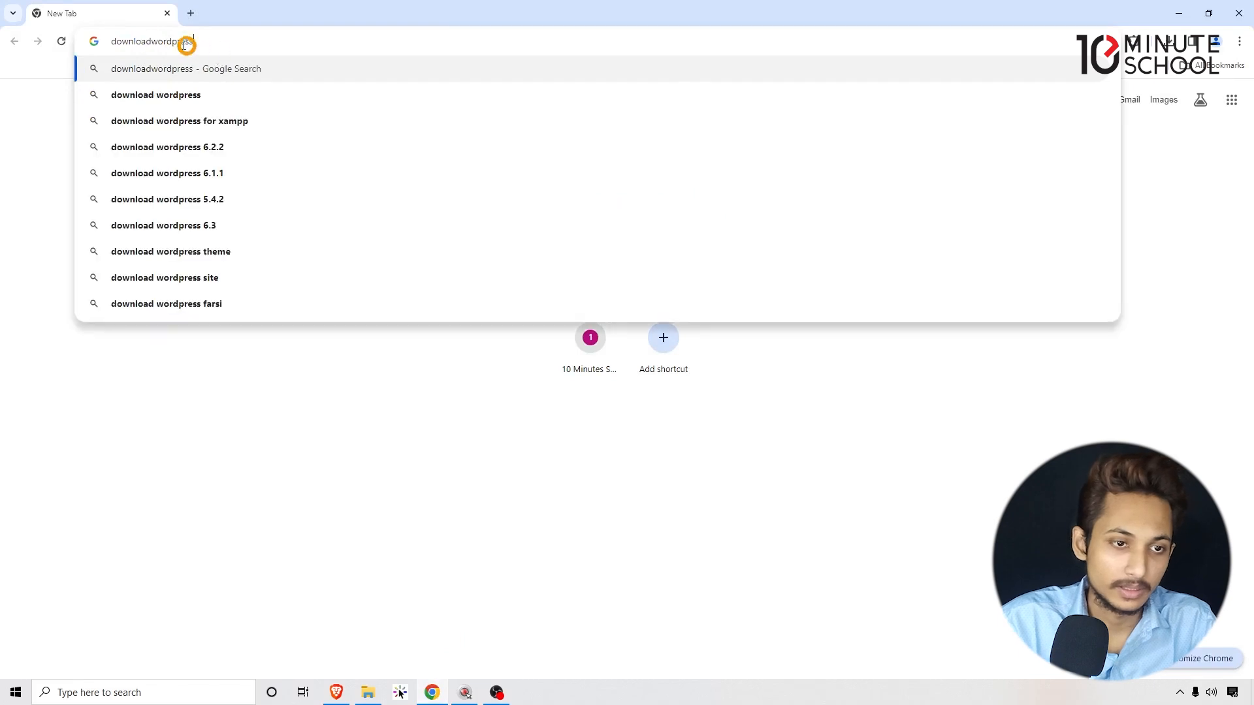
{"action": "left_click", "coordinate": [151, 41]}
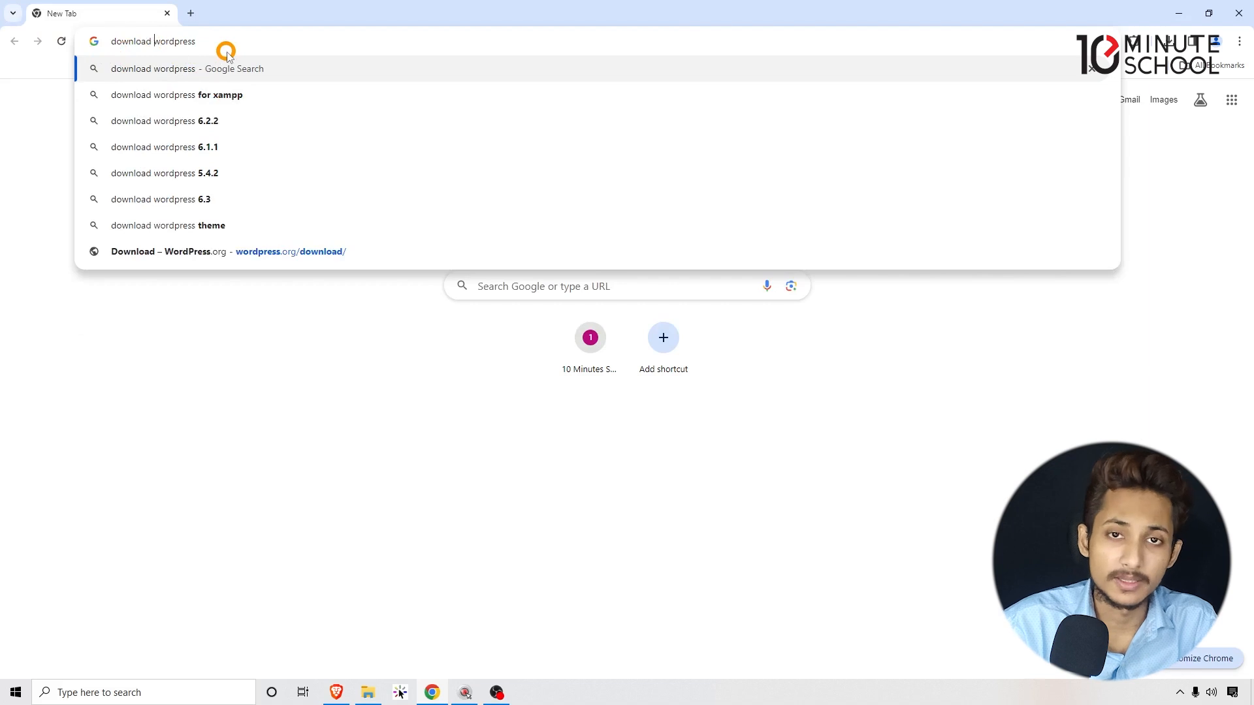
{"action": "key", "text": "Return"}
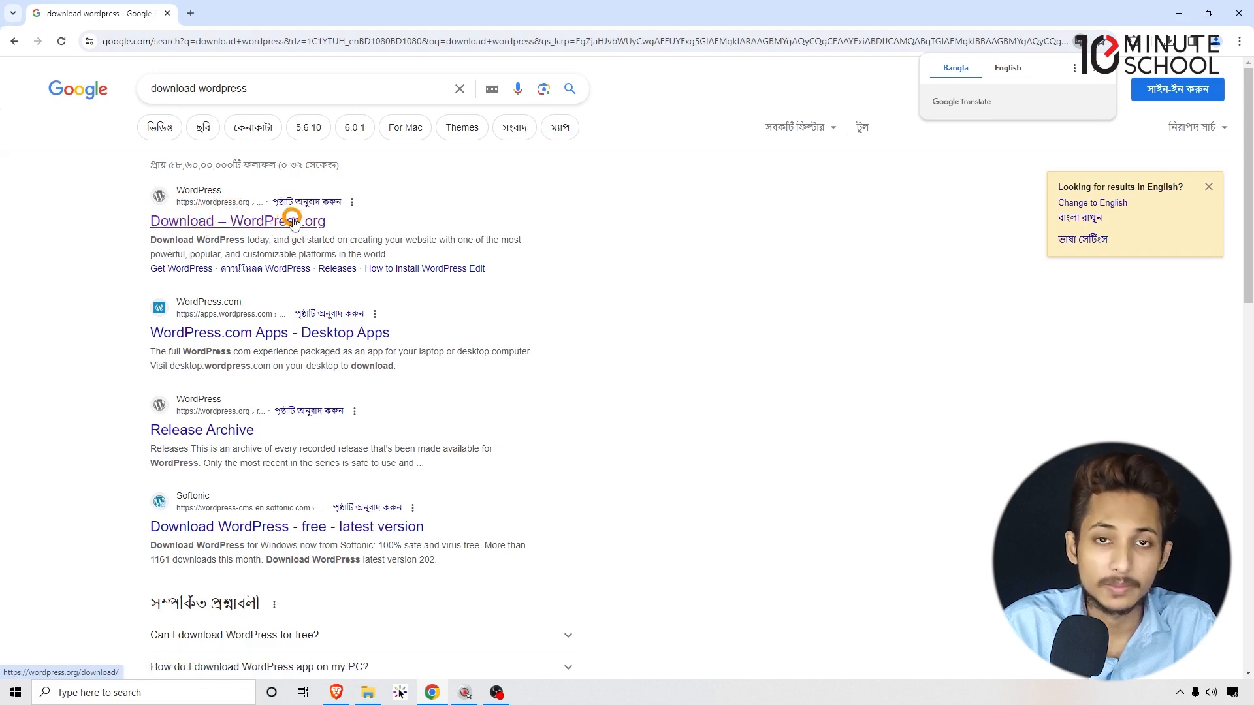
Open the Download – WordPress.org result in a new tab and switch to it.
{"action": "right_click", "coordinate": [254, 219]}
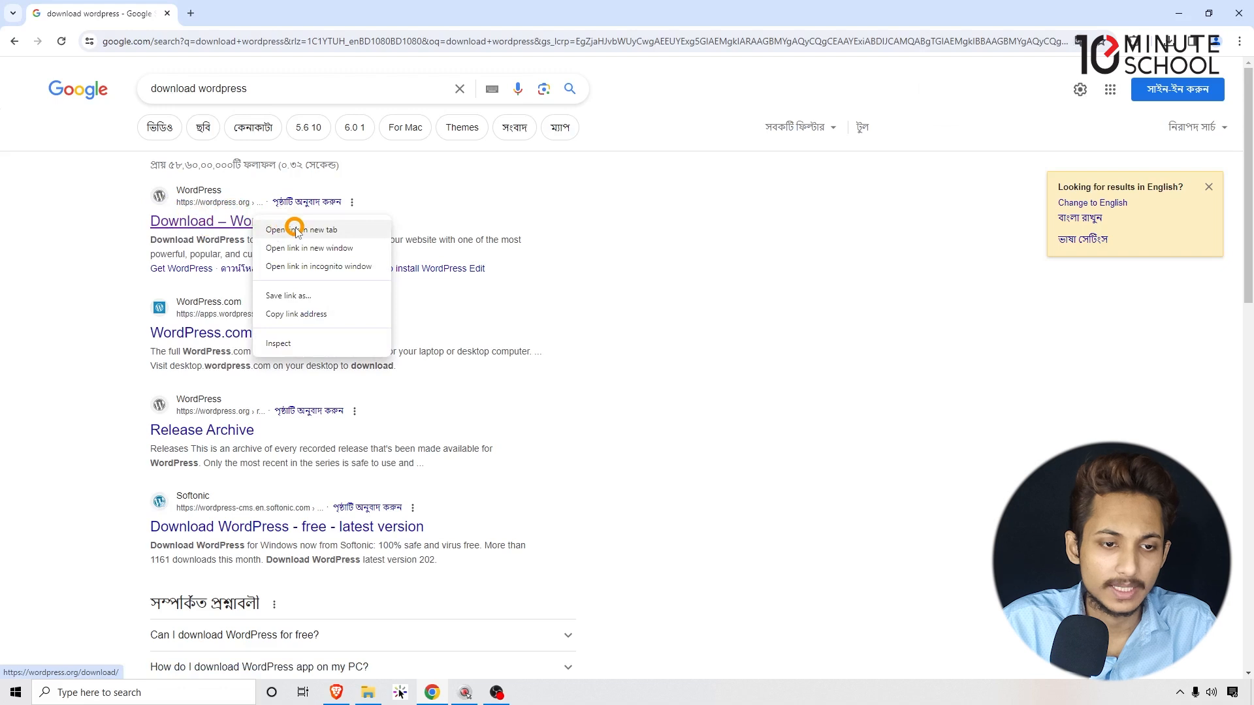
{"action": "left_click", "coordinate": [336, 230]}
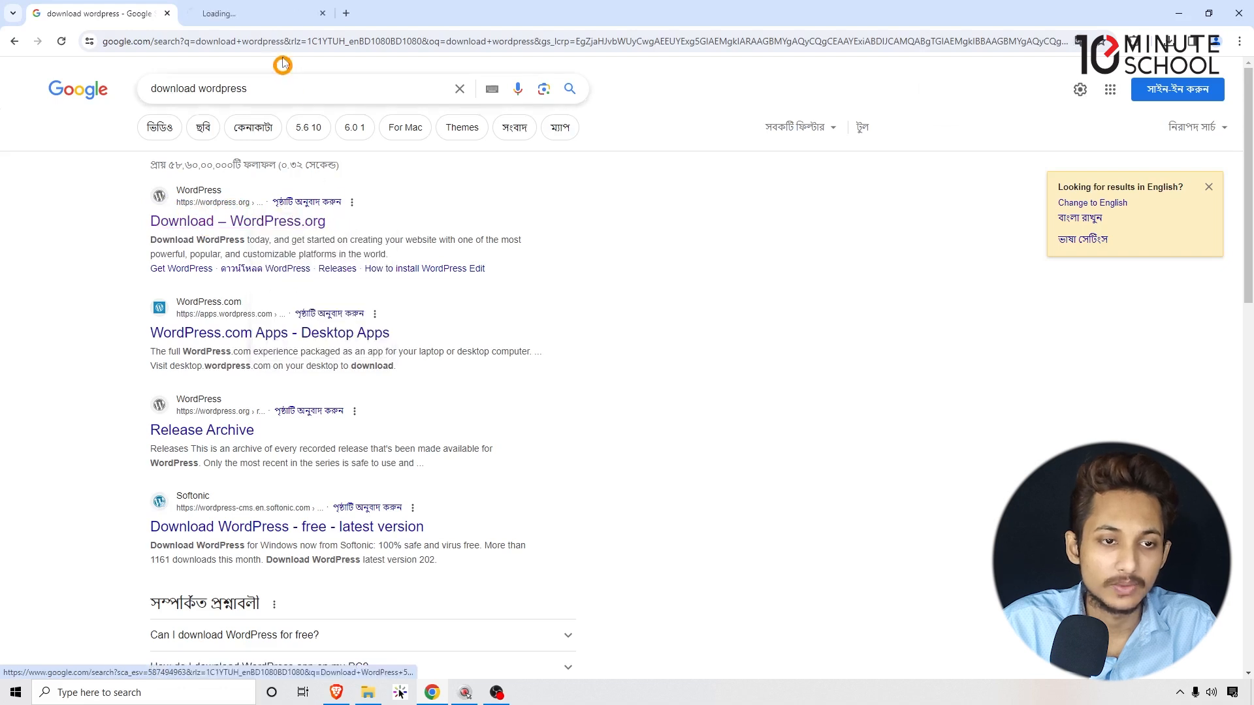
{"action": "left_click", "coordinate": [264, 12]}
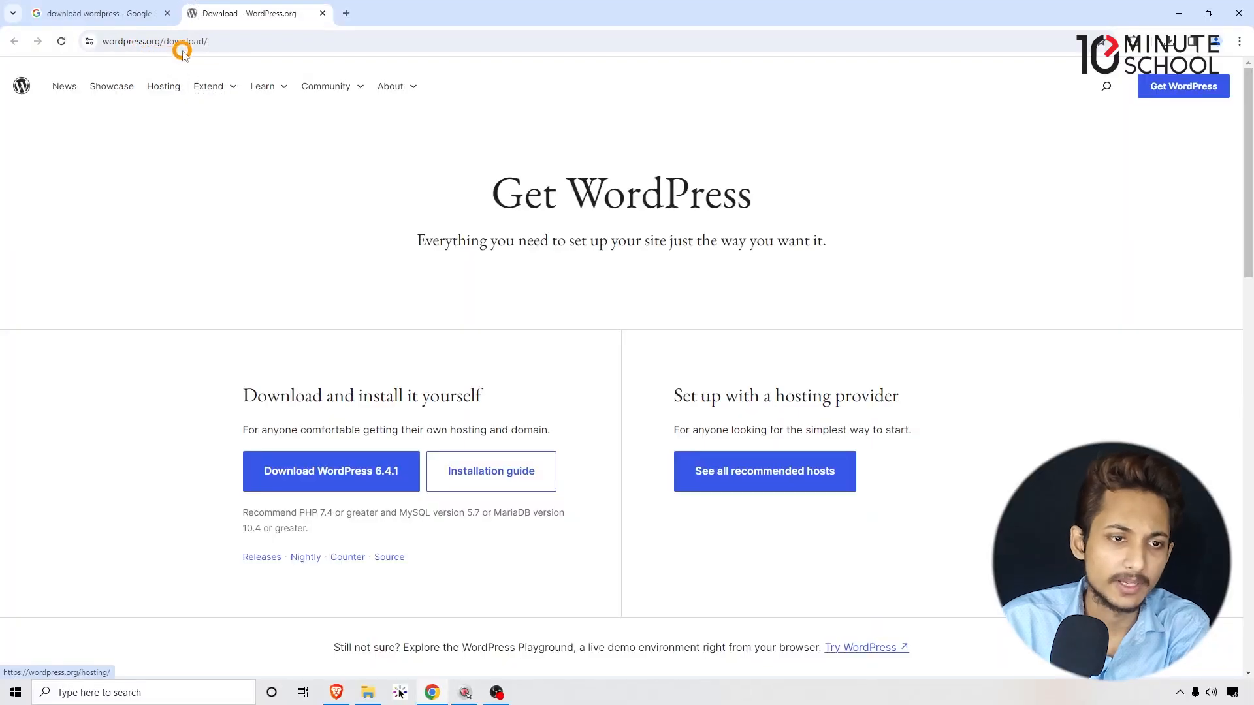
Start downloading WordPress 6.4.1 from the Get WordPress page.
{"action": "left_click", "coordinate": [221, 42]}
{"action": "left_click", "coordinate": [79, 226]}
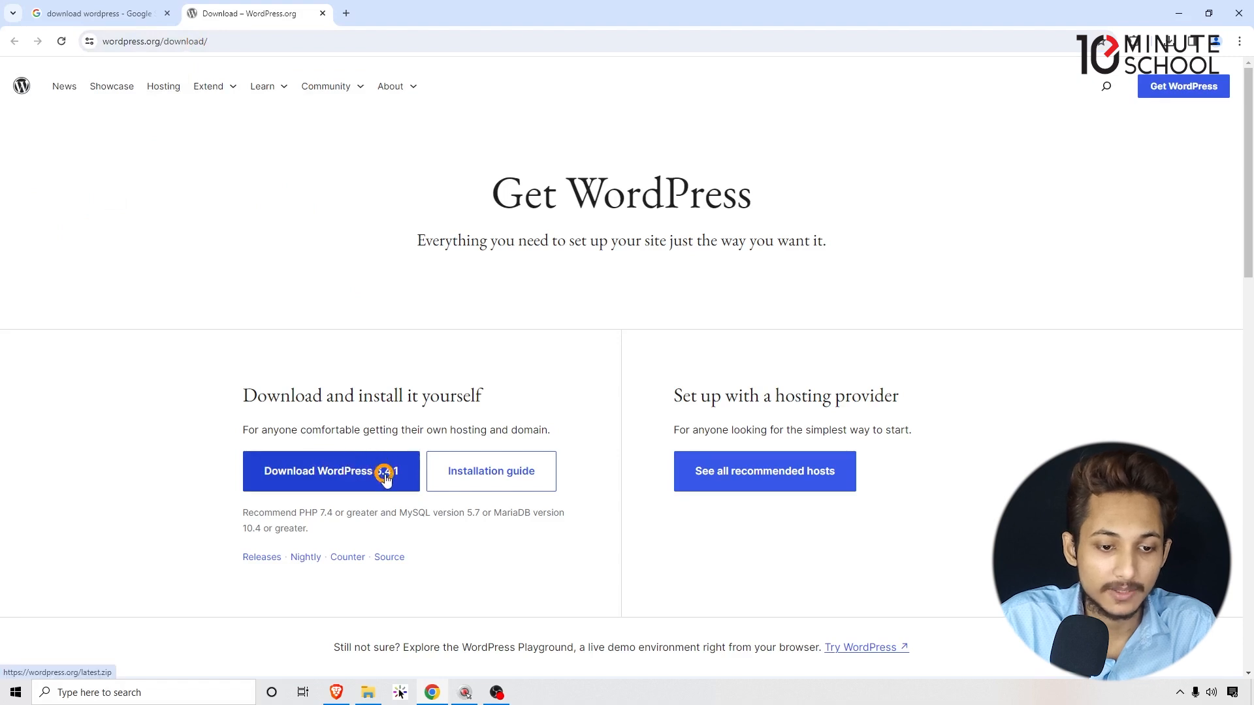
{"action": "left_click", "coordinate": [363, 488]}
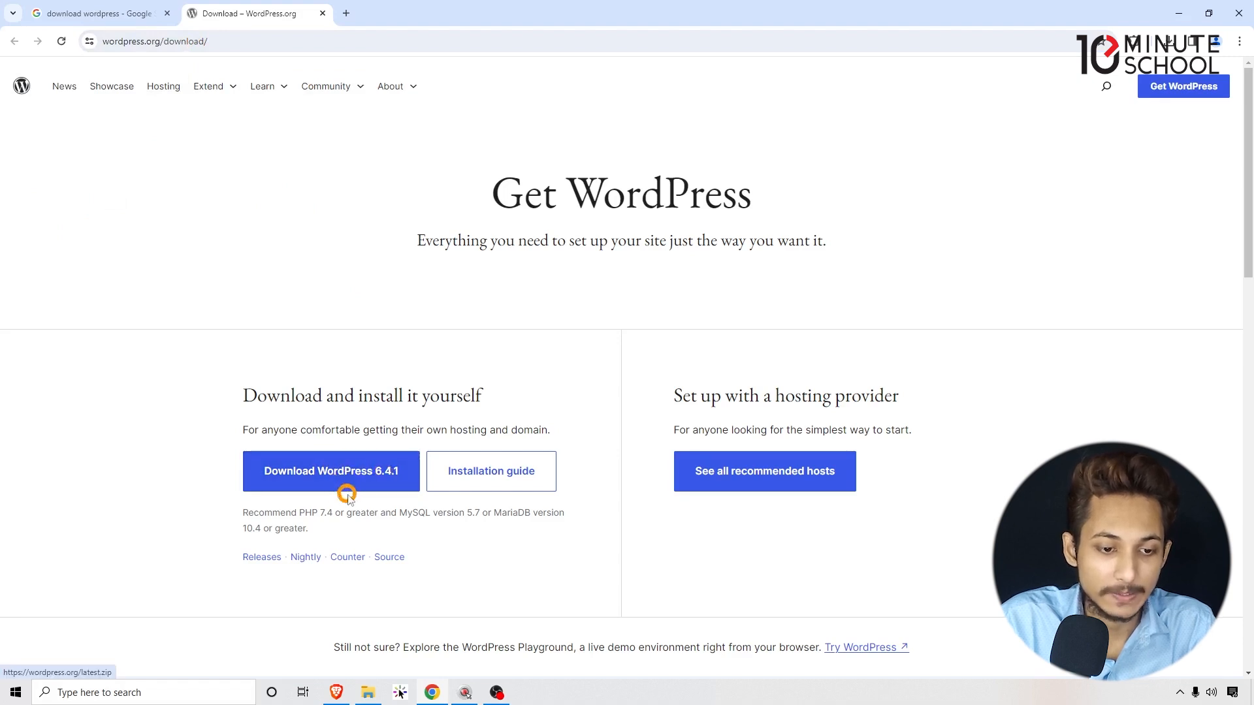
{"action": "left_click", "coordinate": [354, 485]}
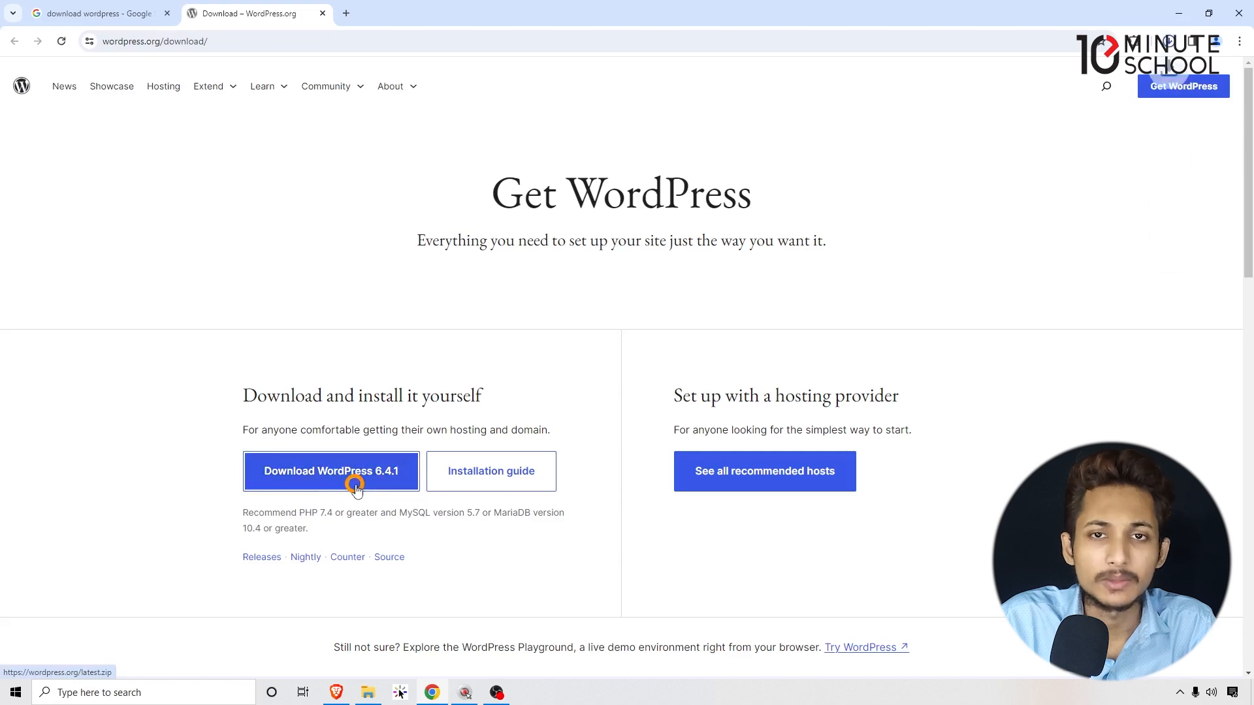
Cancel the duplicate wordpress-6.4.1 (1).zip download in the downloads list.
{"action": "left_click", "coordinate": [1170, 41]}
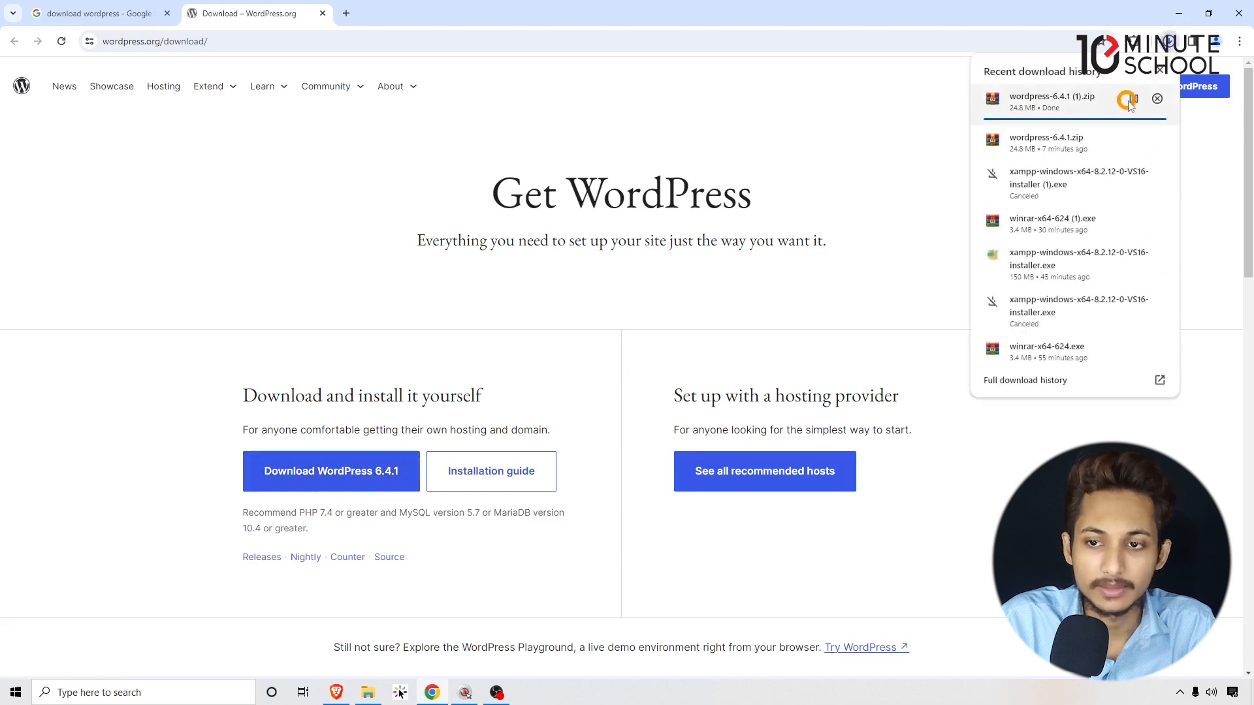
{"action": "left_click", "coordinate": [1157, 100]}
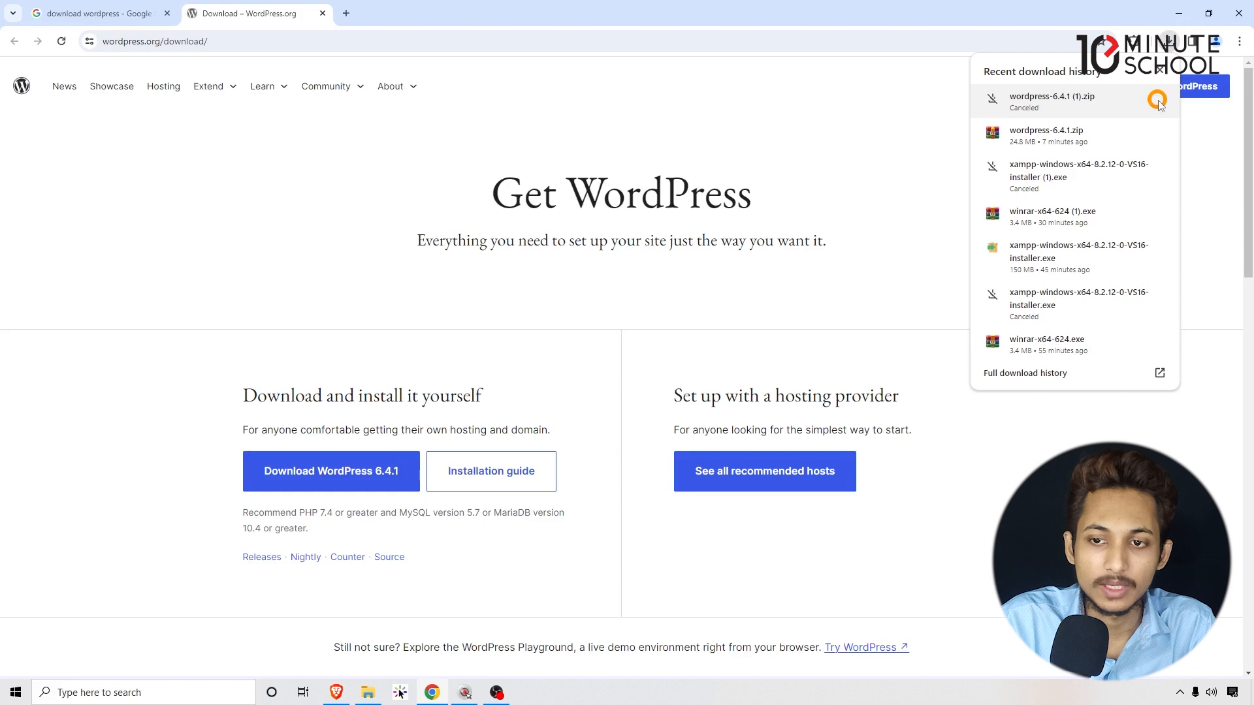
{"action": "left_click", "coordinate": [775, 142]}
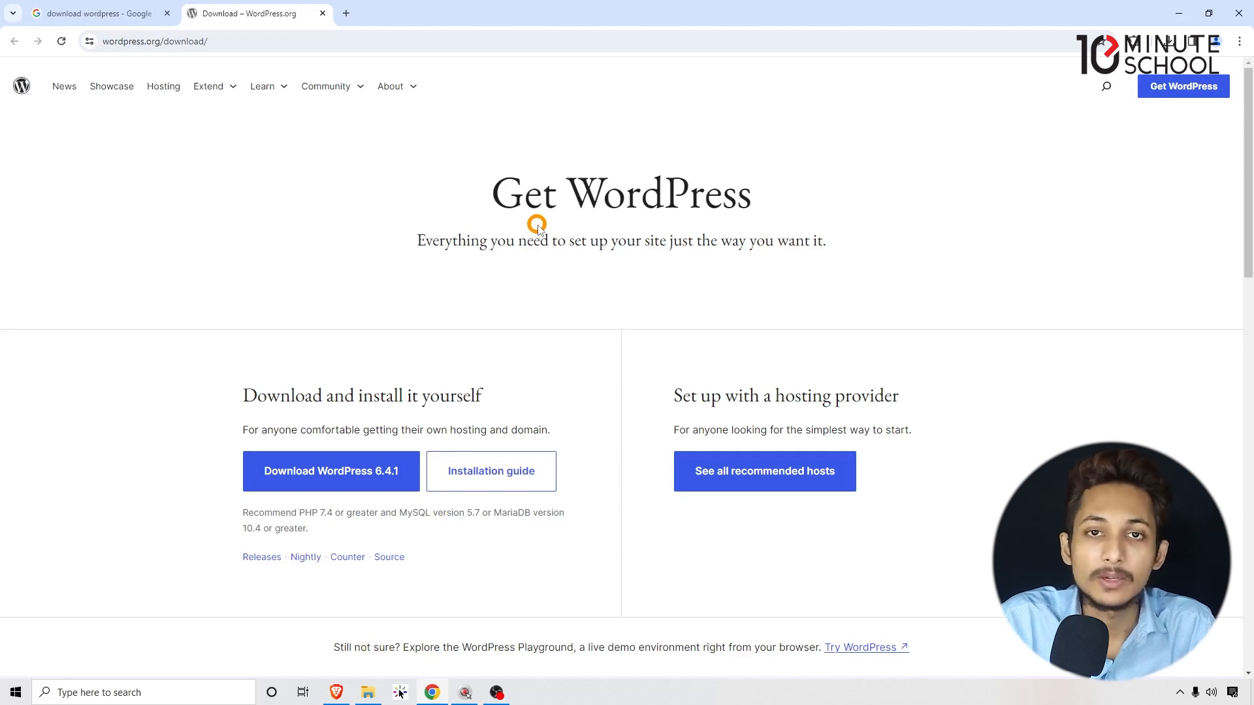
Open the Downloads folder in File Explorer.
{"action": "mouse_move", "coordinate": [366, 699]}
{"action": "left_click", "coordinate": [365, 697]}
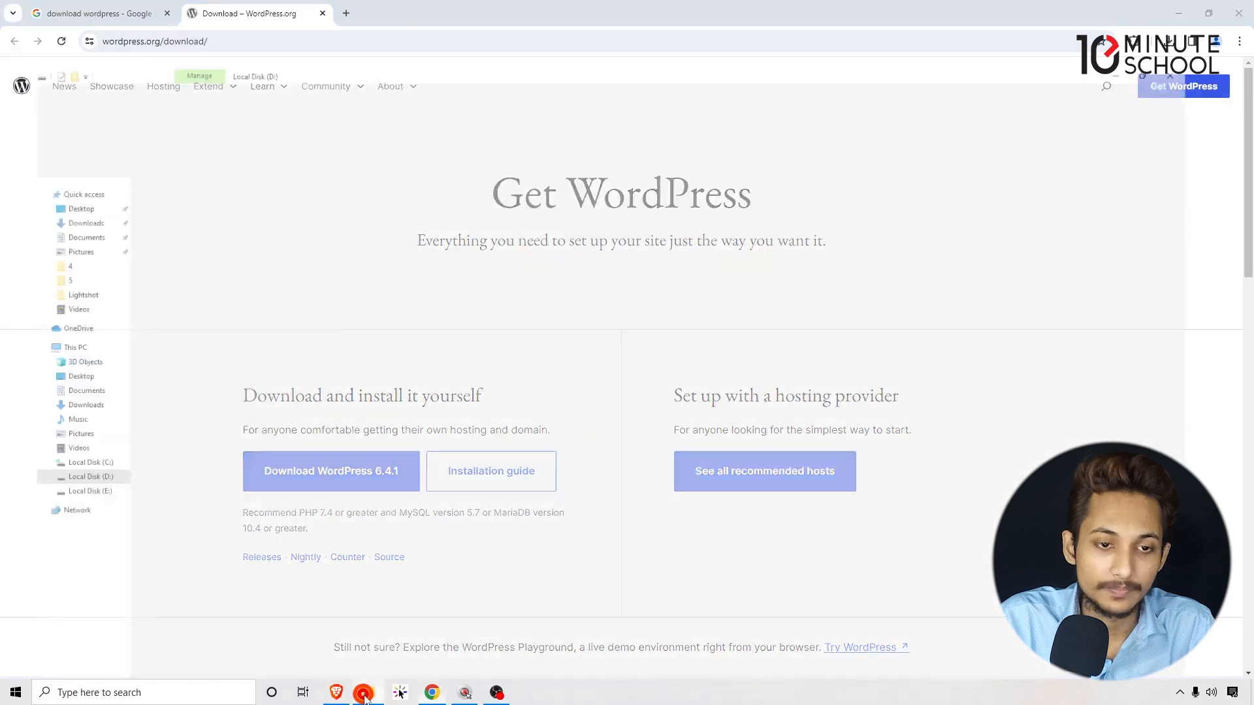
{"action": "left_click", "coordinate": [11, 104]}
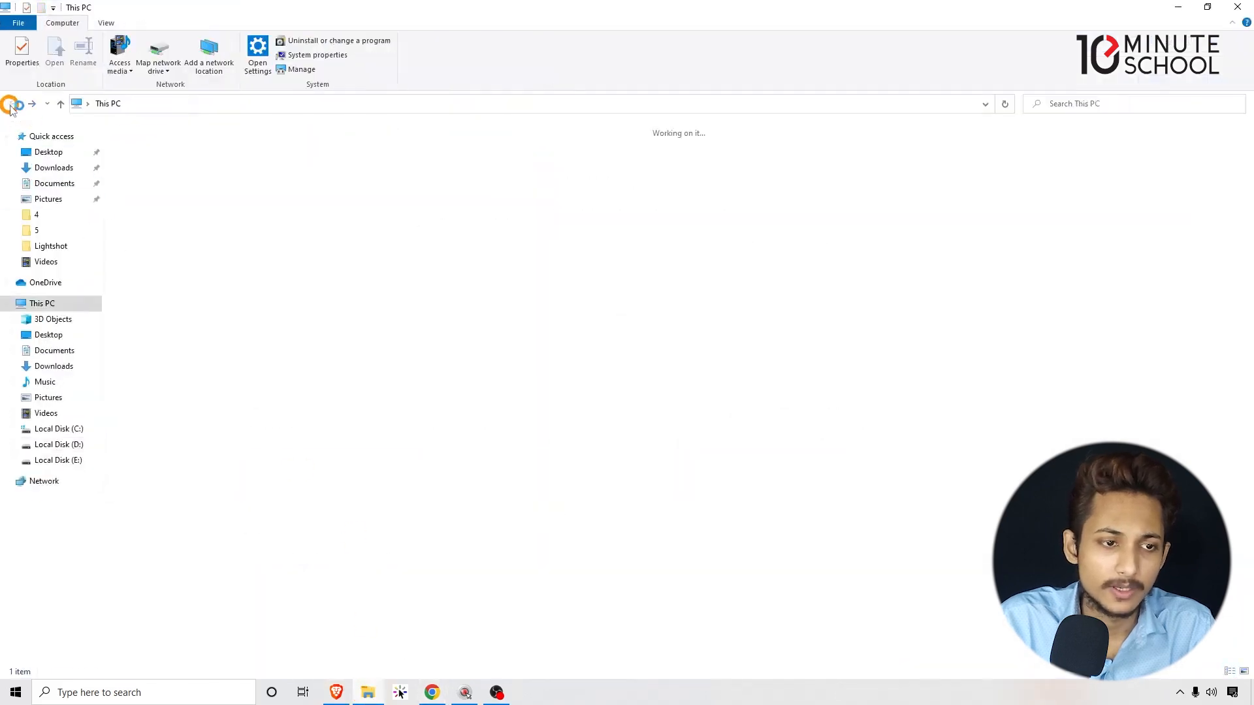
{"action": "left_click", "coordinate": [51, 169]}
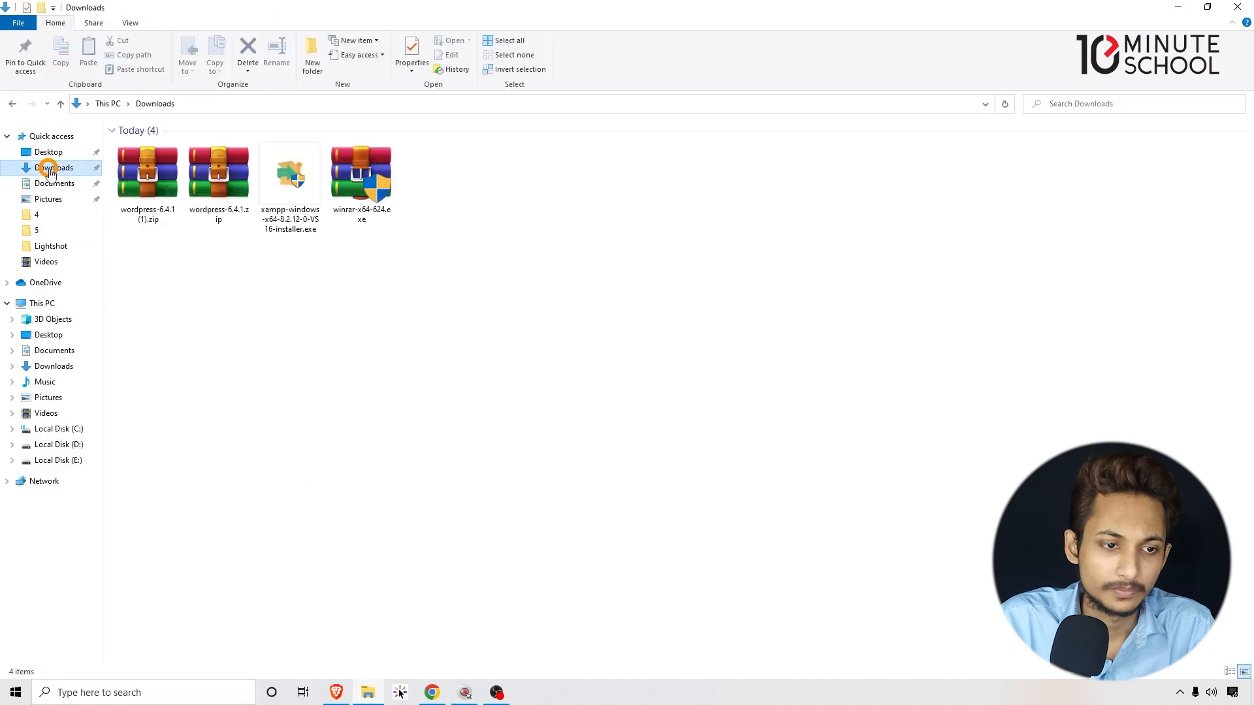
Delete the duplicate wordpress-6.4.1 (1).zip to the recycle bin.
{"action": "left_click_drag", "start_coordinate": [182, 302], "coordinate": [154, 218]}
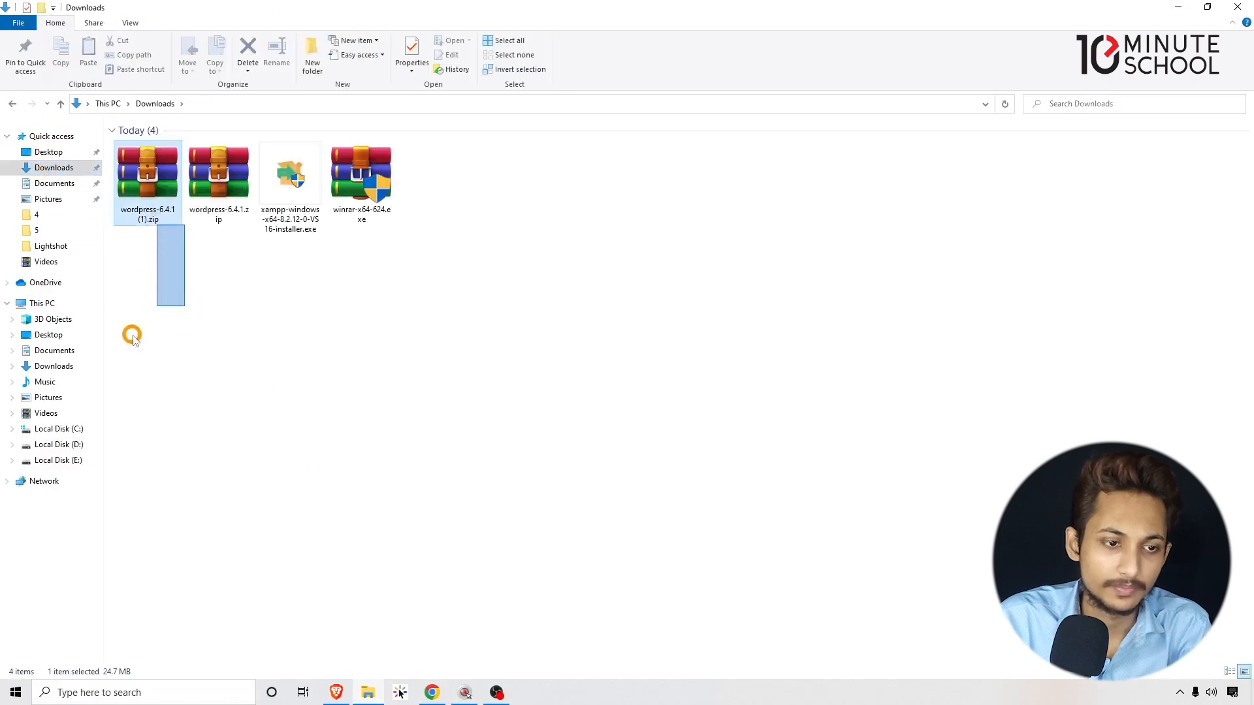
{"action": "left_click_drag", "start_coordinate": [148, 334], "coordinate": [150, 205]}
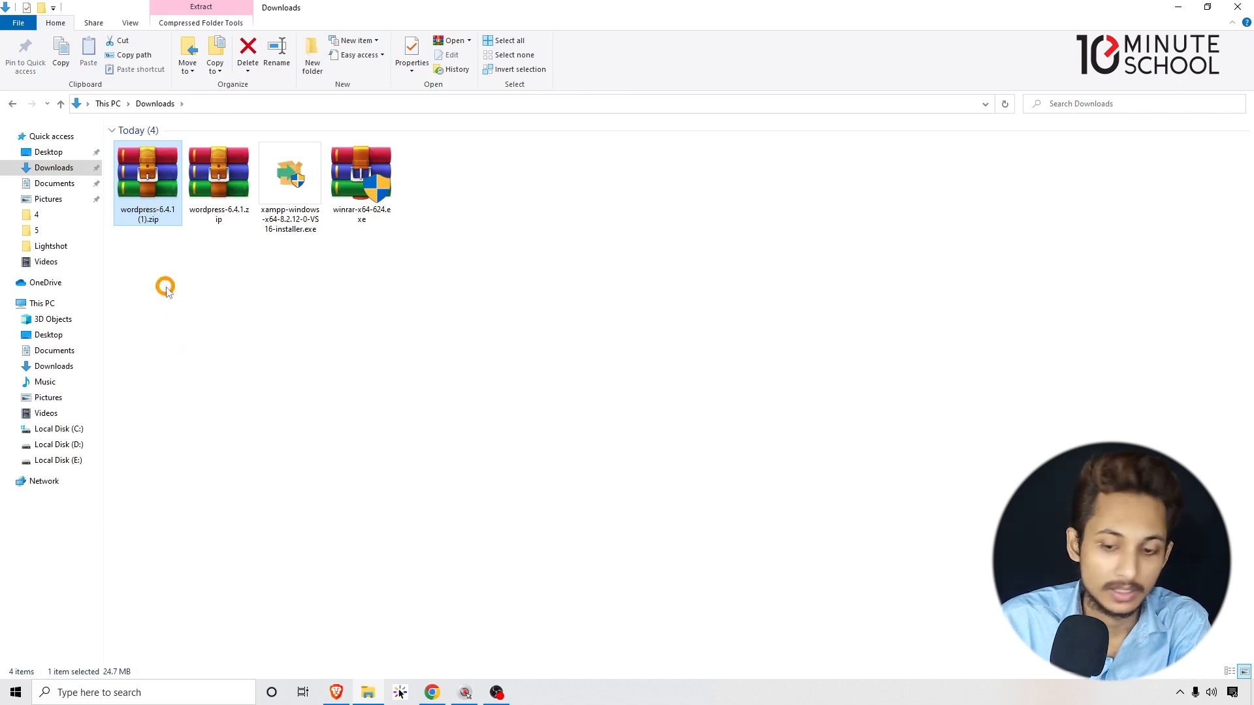
{"action": "key", "text": "Delete"}
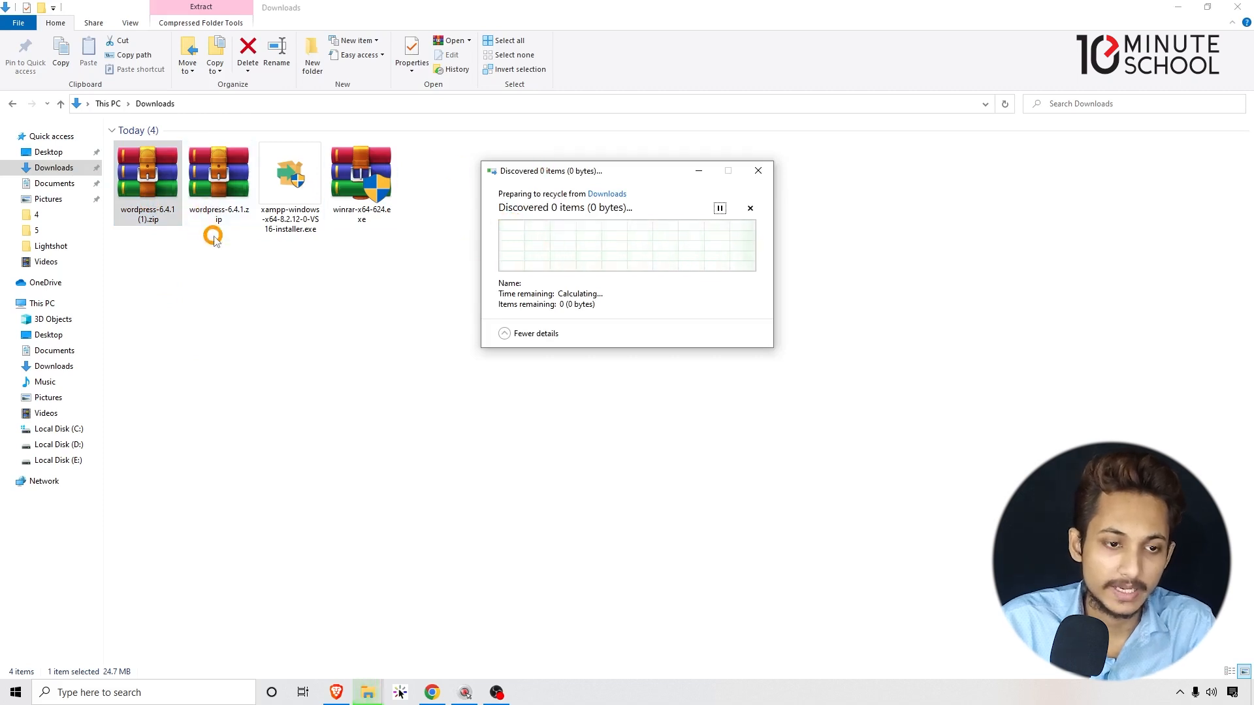
{"action": "mouse_move", "coordinate": [215, 265]}
{"action": "left_mouse_down"}
{"action": "mouse_move", "coordinate": [240, 210]}
{"action": "mouse_move", "coordinate": [238, 261]}
{"action": "left_mouse_up"}
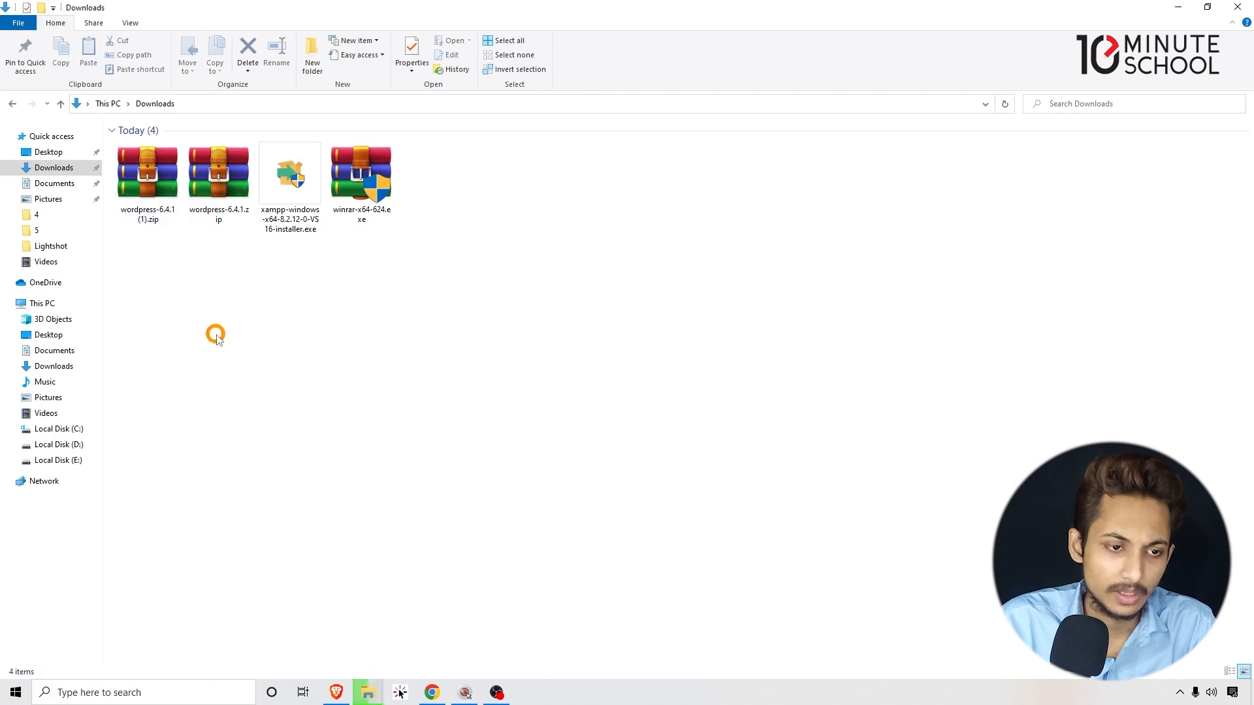
{"action": "mouse_move", "coordinate": [368, 692]}
{"action": "left_click", "coordinate": [413, 628]}
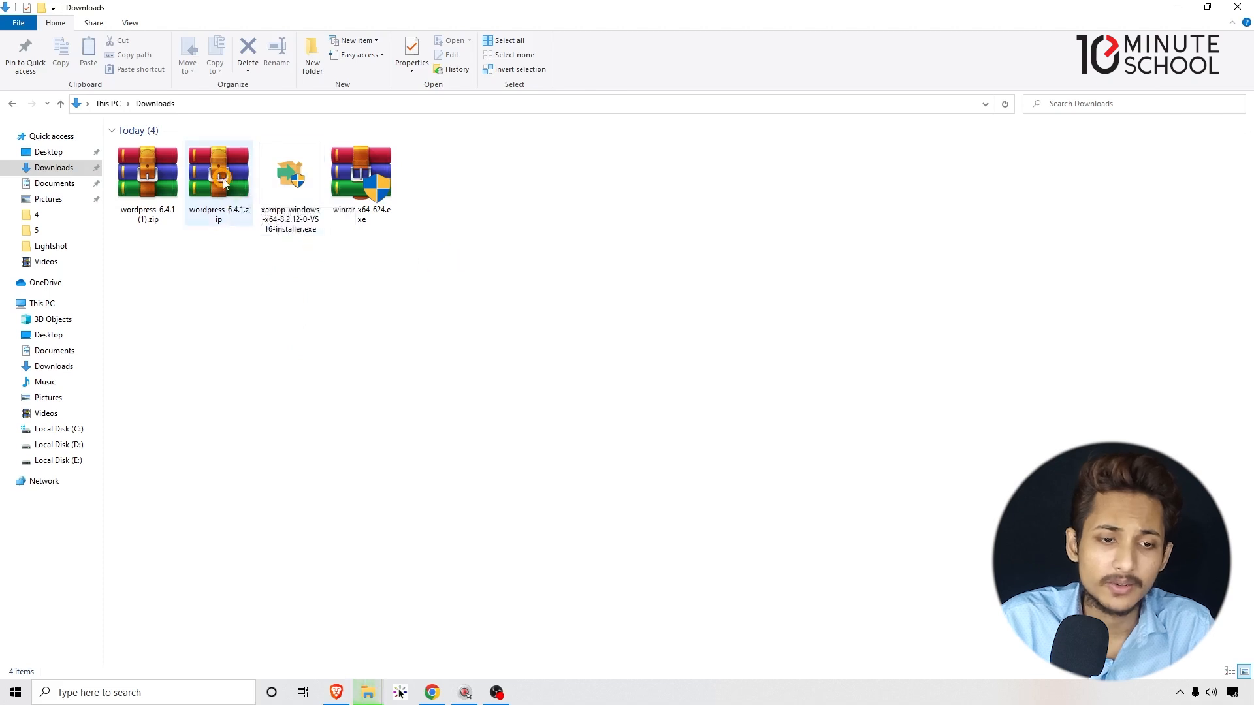
{"action": "left_click_drag", "start_coordinate": [452, 248], "coordinate": [378, 331]}
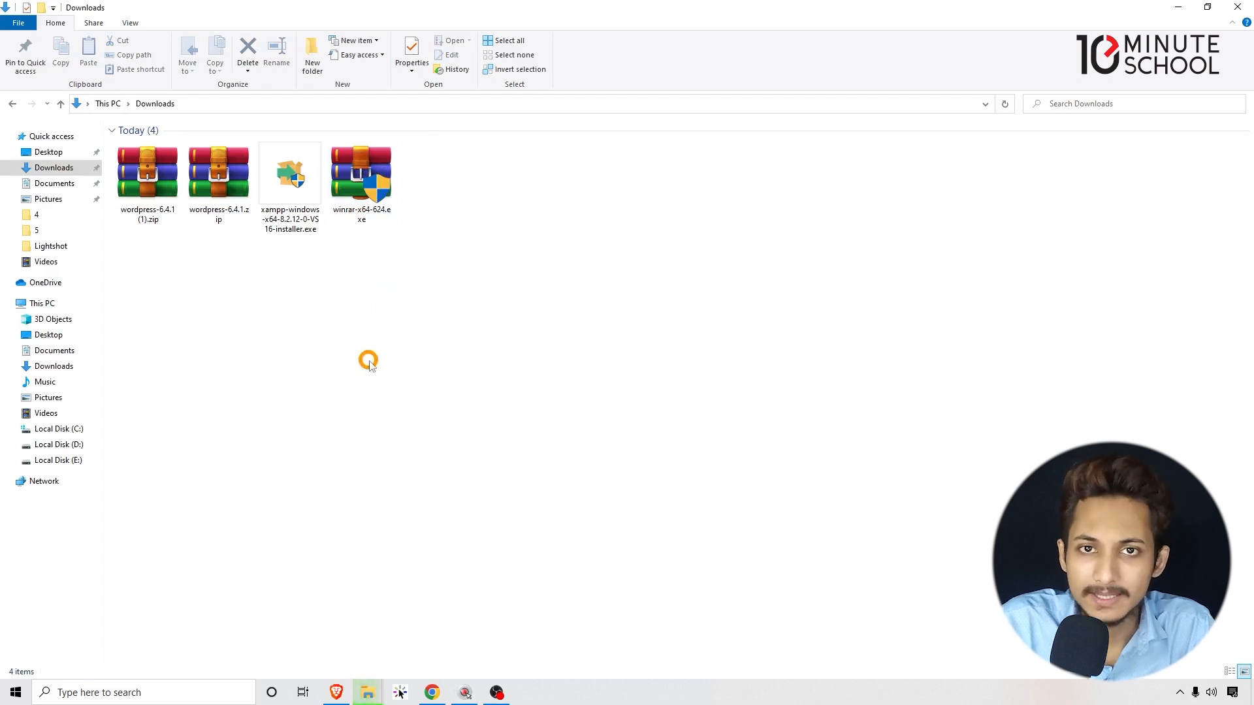
Copy wordpress-6.4.1.zip from the Downloads folder.
{"action": "left_click", "coordinate": [239, 218]}
{"action": "right_click", "coordinate": [238, 214]}
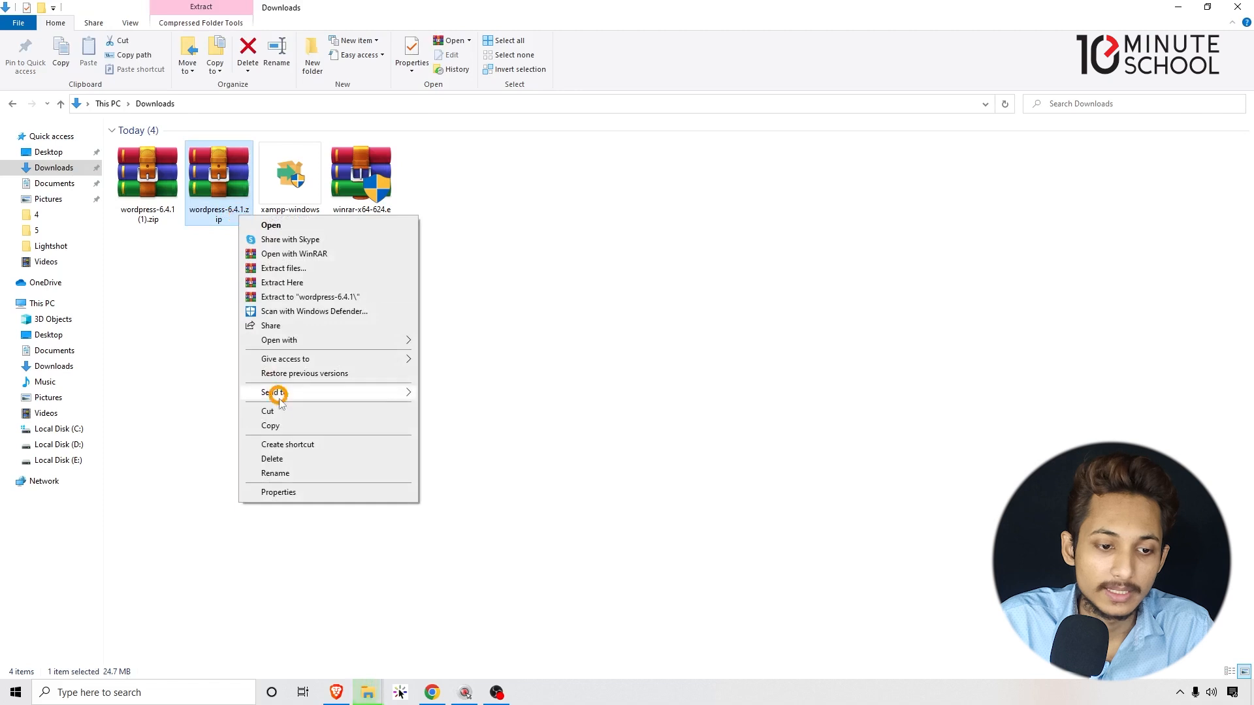
{"action": "left_click", "coordinate": [279, 429]}
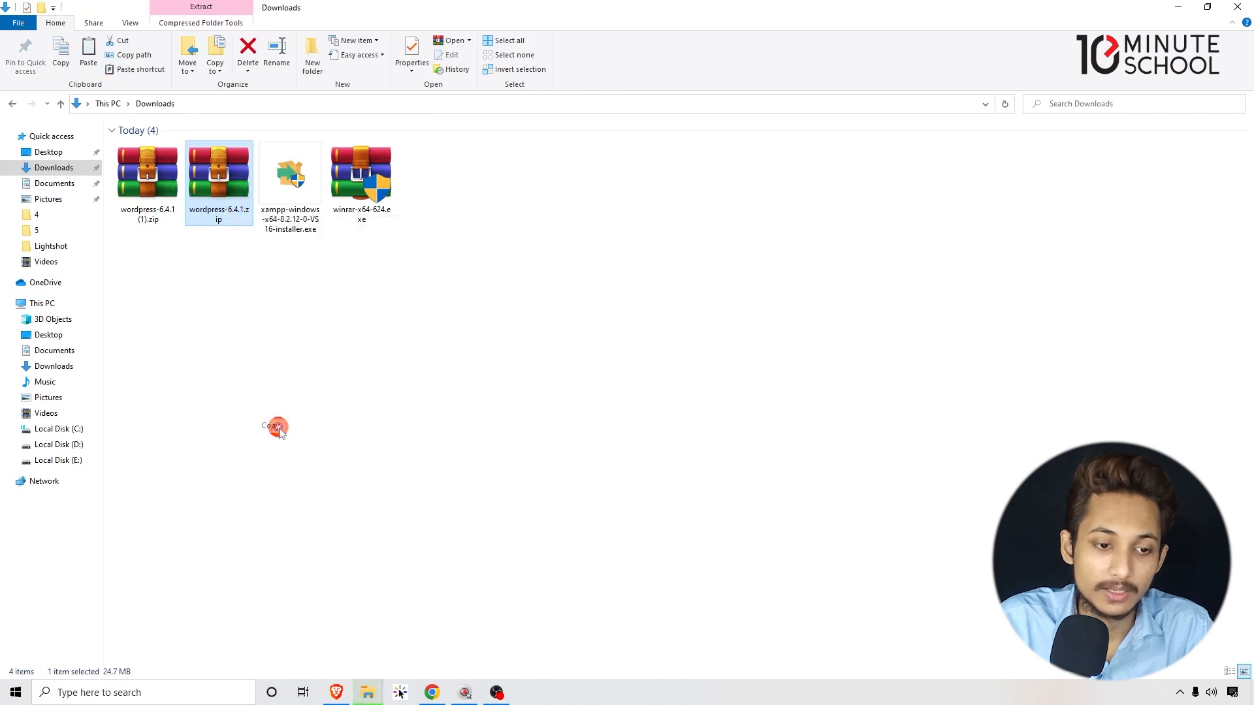
{"action": "left_click", "coordinate": [277, 428]}
Navigate to the D:\xampptenmin\htdocs folder.
{"action": "left_click", "coordinate": [13, 104]}
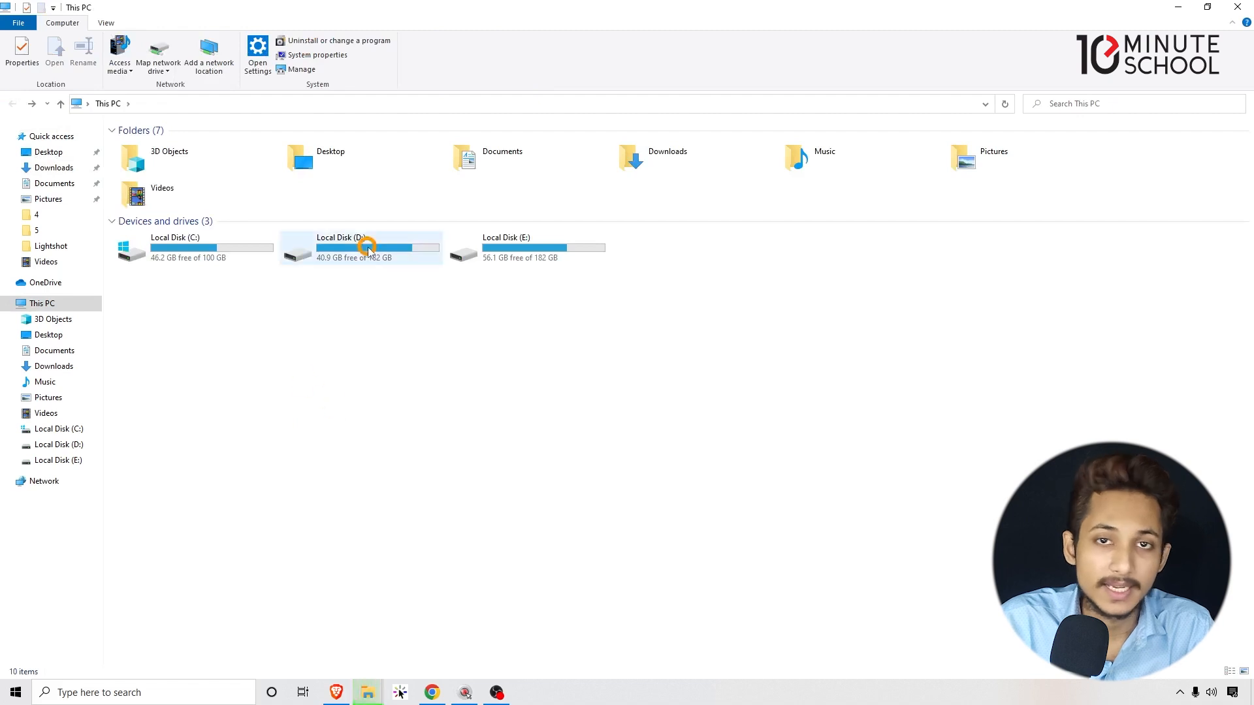
{"action": "double_click", "coordinate": [368, 249]}
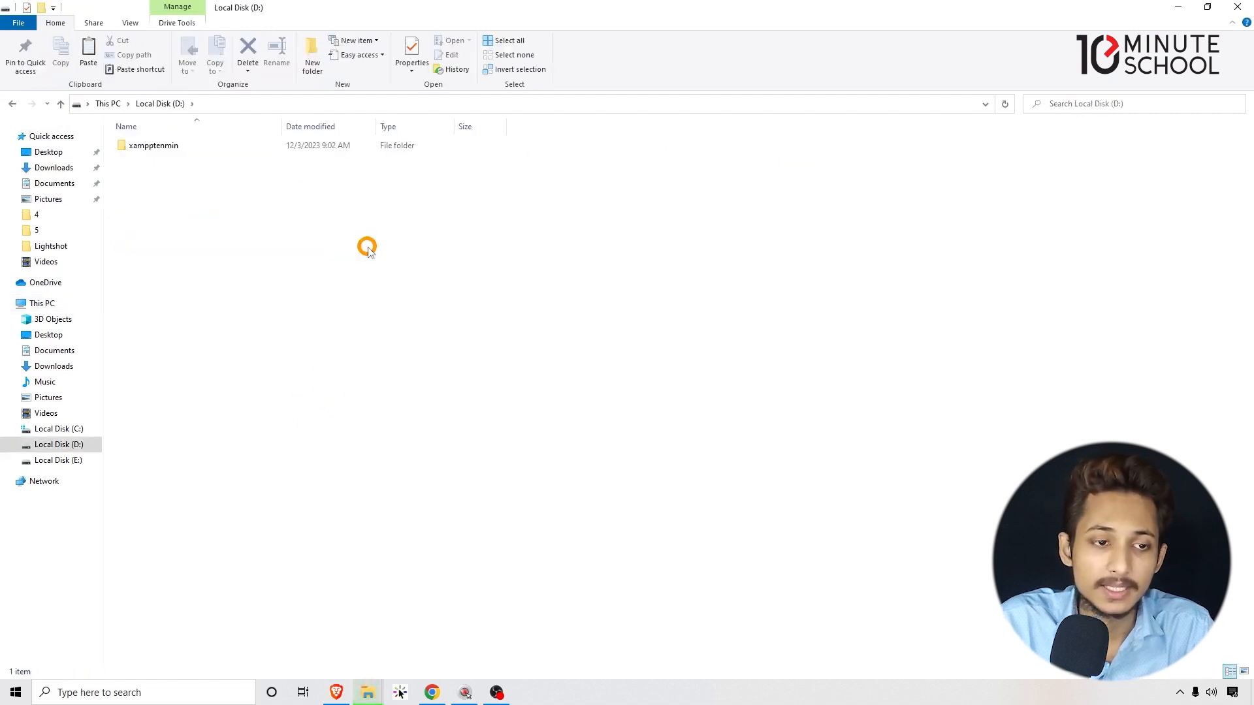
{"action": "left_click", "coordinate": [154, 146]}
{"action": "double_click", "coordinate": [154, 146]}
{"action": "double_click", "coordinate": [154, 200]}
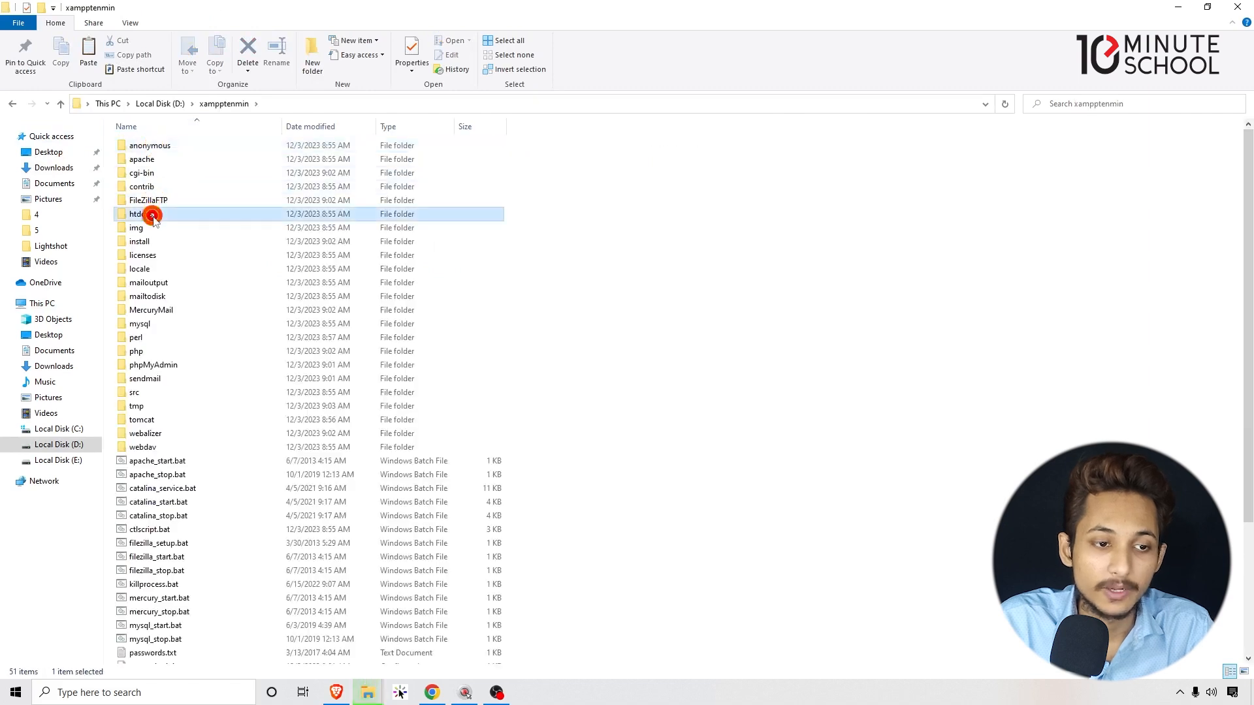
{"action": "left_click", "coordinate": [173, 261]}
Mark all eight htdocs items as Hidden and apply it to all contents.
{"action": "left_click_drag", "start_coordinate": [198, 365], "coordinate": [378, 128]}
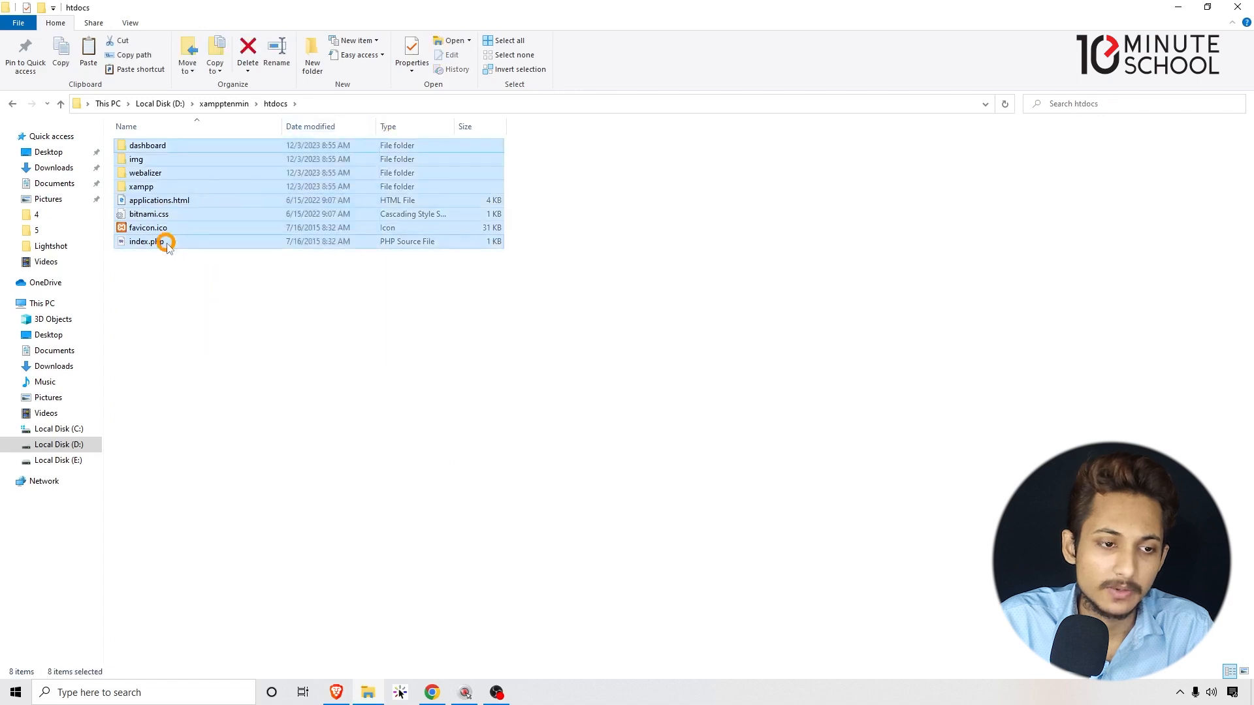
{"action": "right_click", "coordinate": [168, 243]}
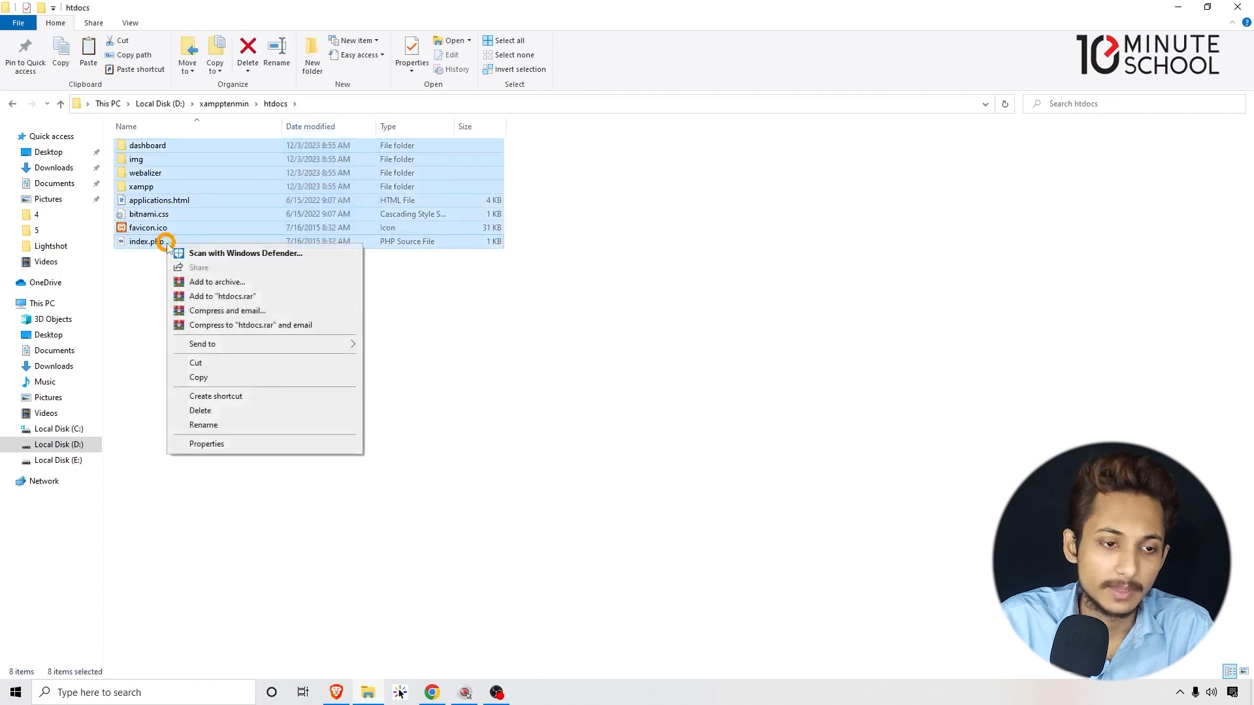
{"action": "left_click", "coordinate": [213, 445]}
{"action": "left_click", "coordinate": [252, 421]}
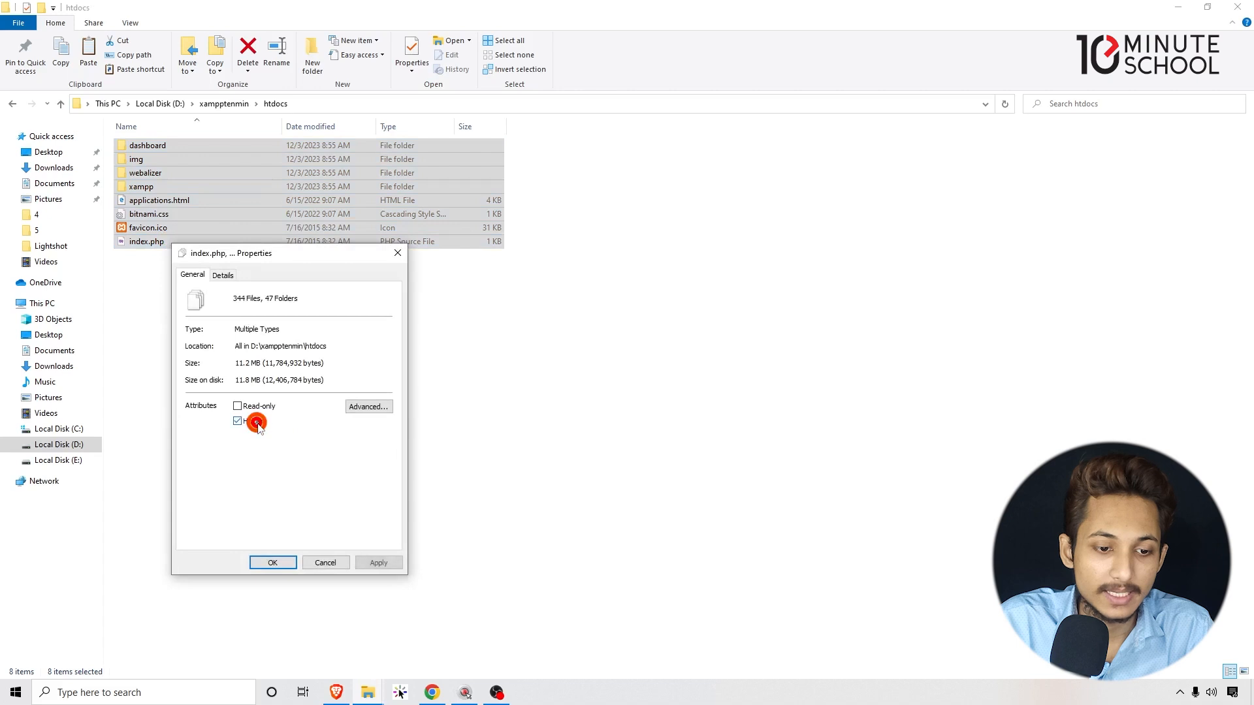
{"action": "left_click", "coordinate": [379, 565]}
{"action": "left_click", "coordinate": [342, 419]}
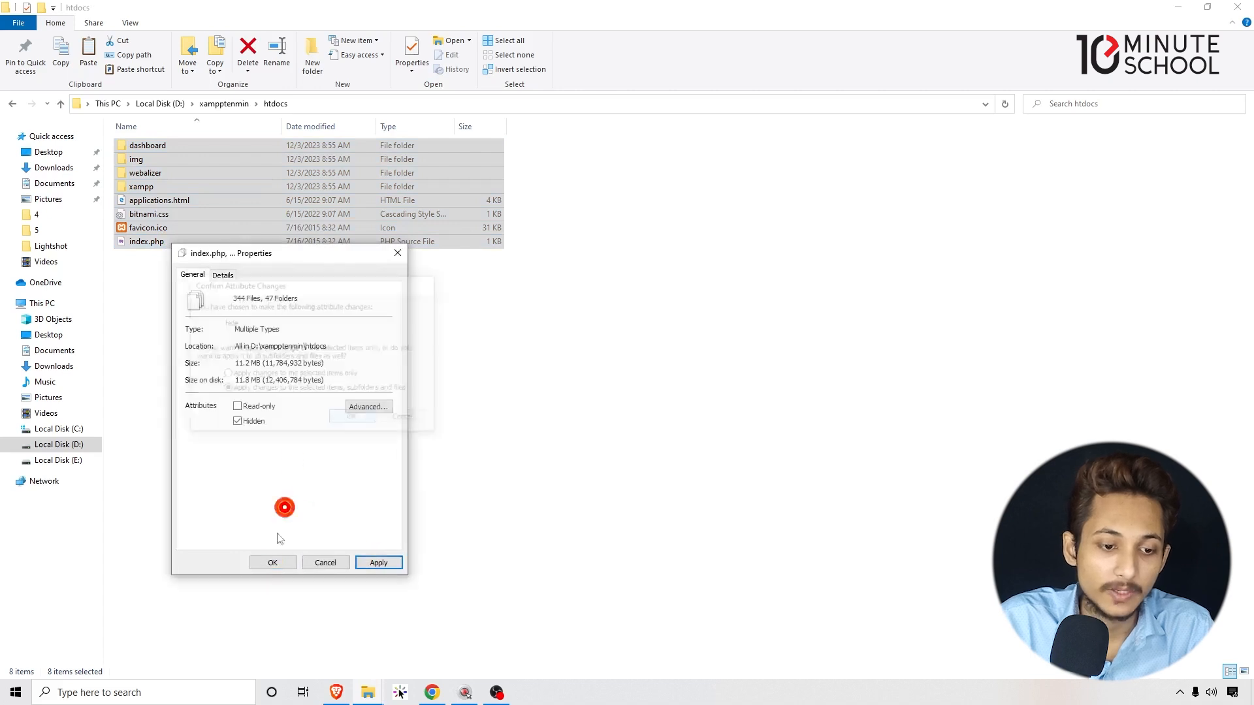
{"action": "left_click", "coordinate": [272, 563]}
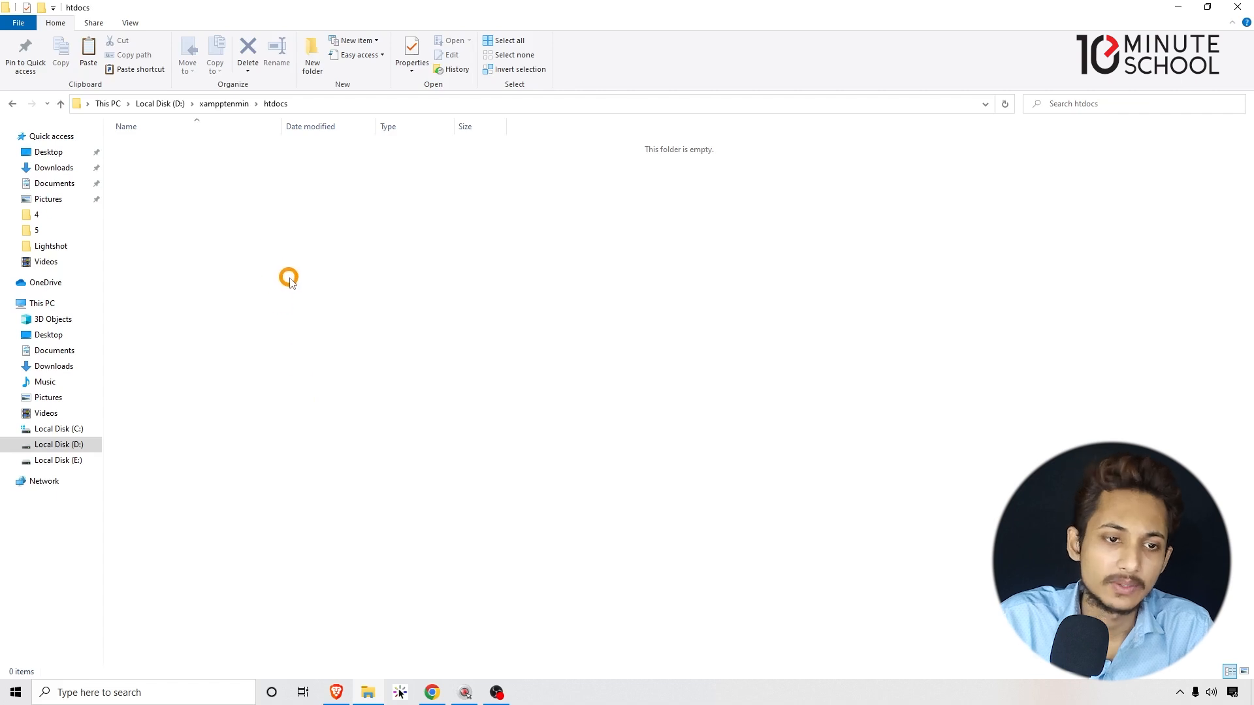
Paste wordpress-6.4.1.zip into the htdocs folder.
{"action": "right_click", "coordinate": [252, 214]}
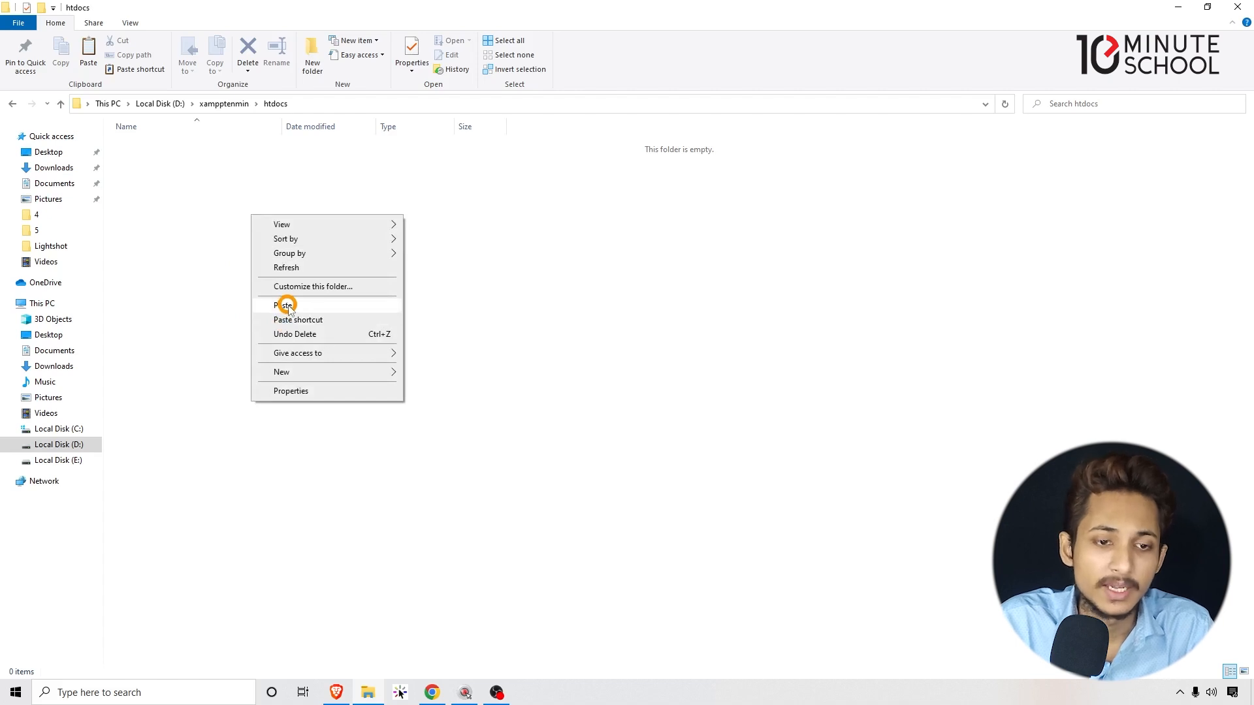
{"action": "left_click", "coordinate": [286, 304]}
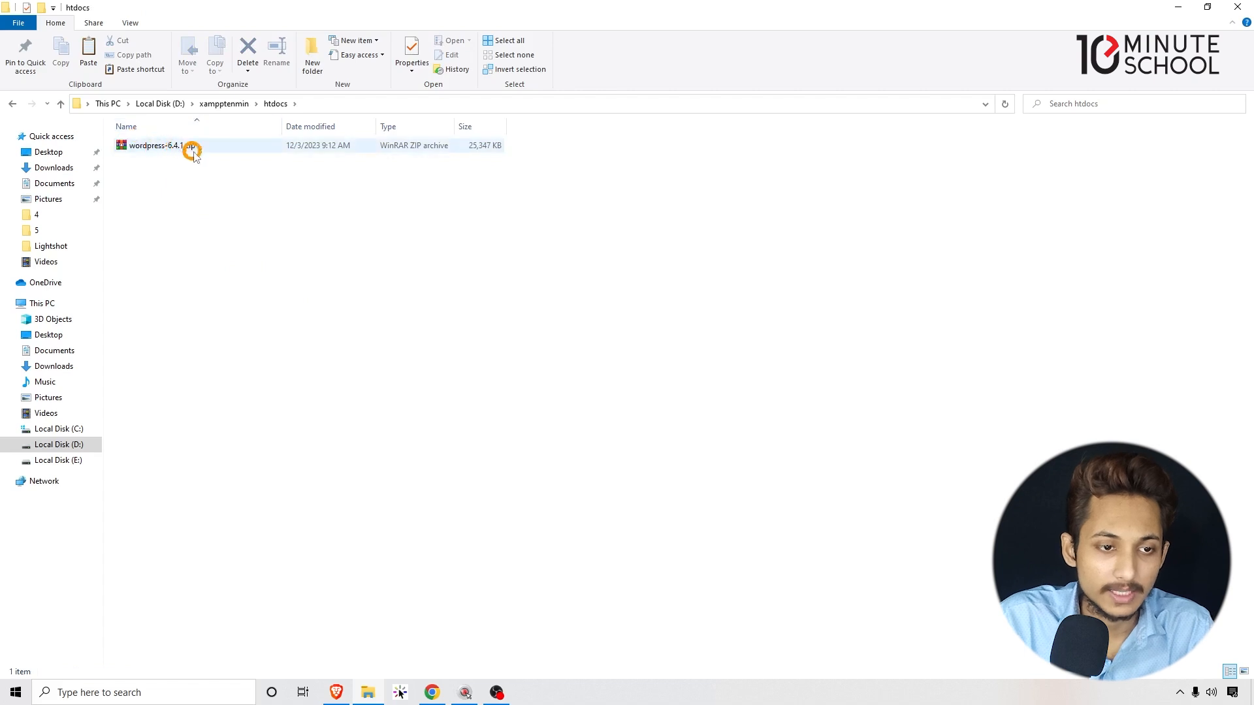
{"action": "left_click", "coordinate": [208, 266]}
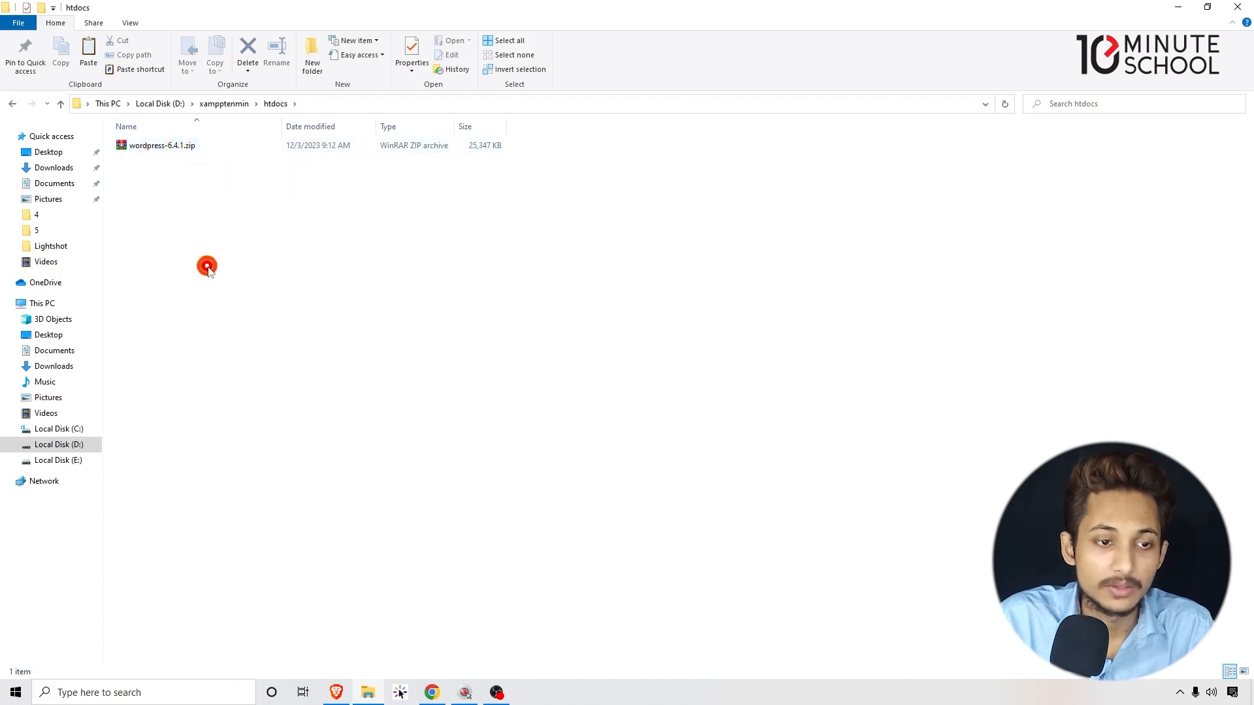
Extract wordpress-6.4.1.zip here in htdocs.
{"action": "left_click", "coordinate": [170, 147]}
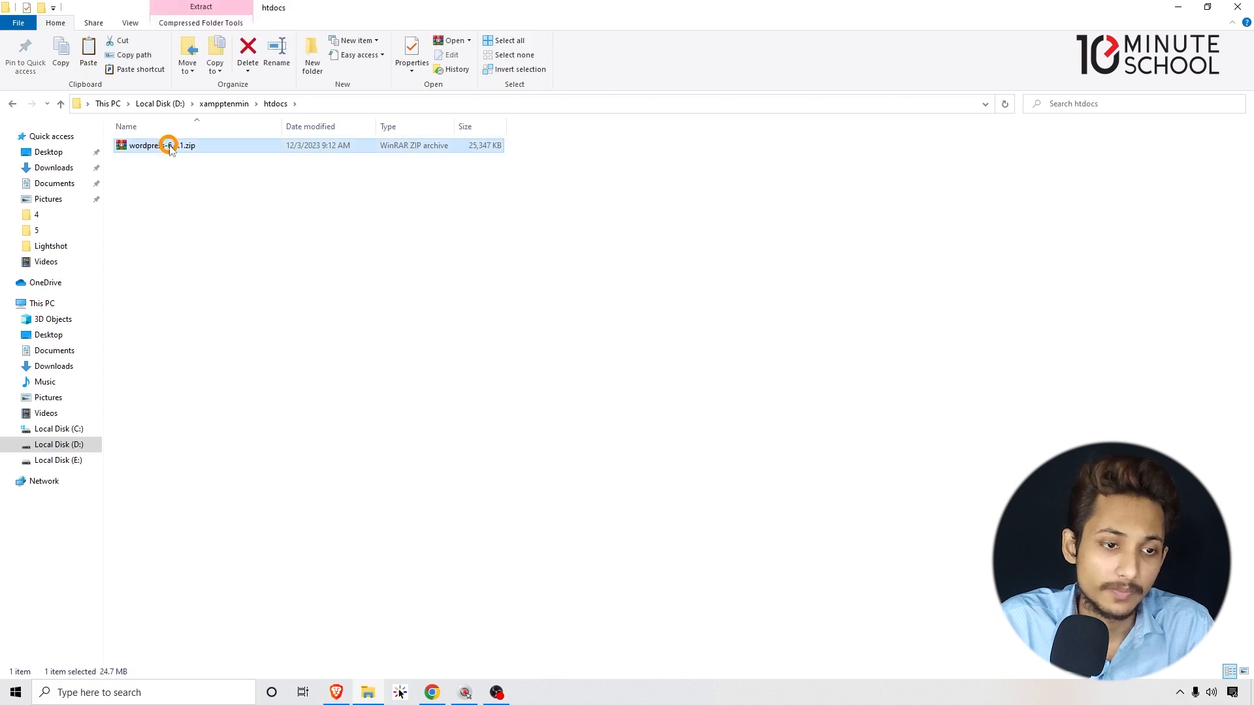
{"action": "right_click", "coordinate": [170, 147]}
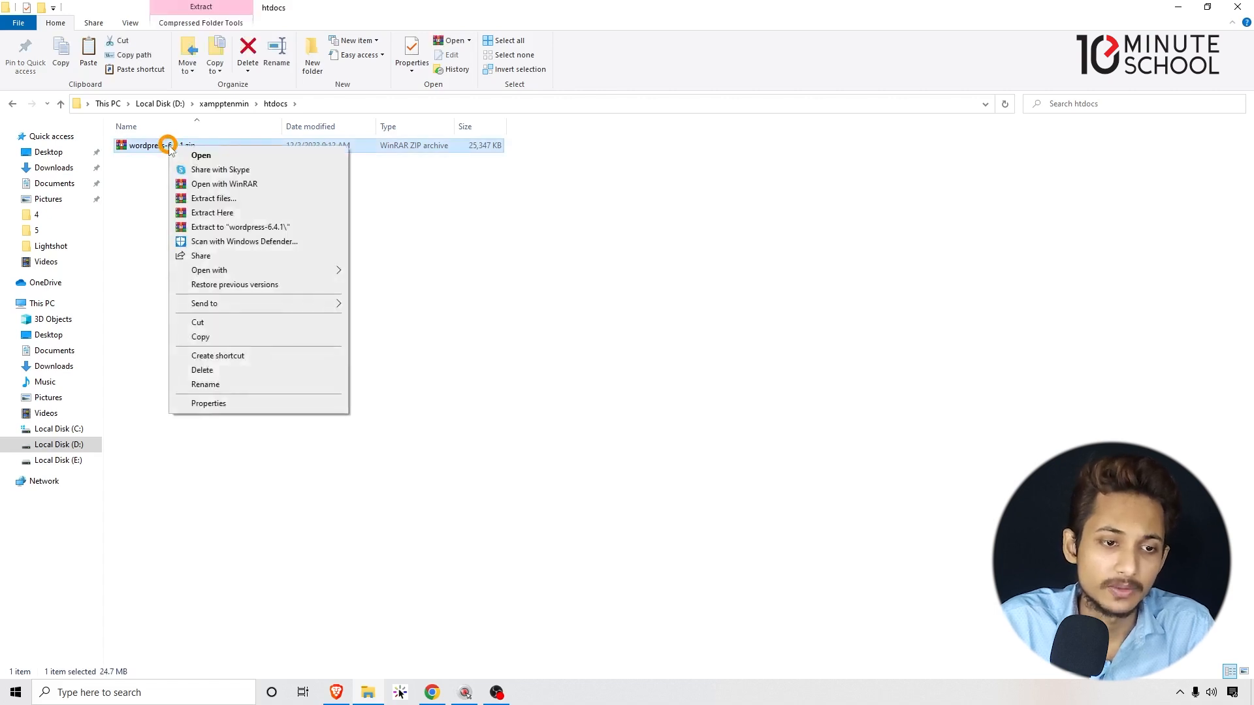
{"action": "left_click", "coordinate": [244, 214]}
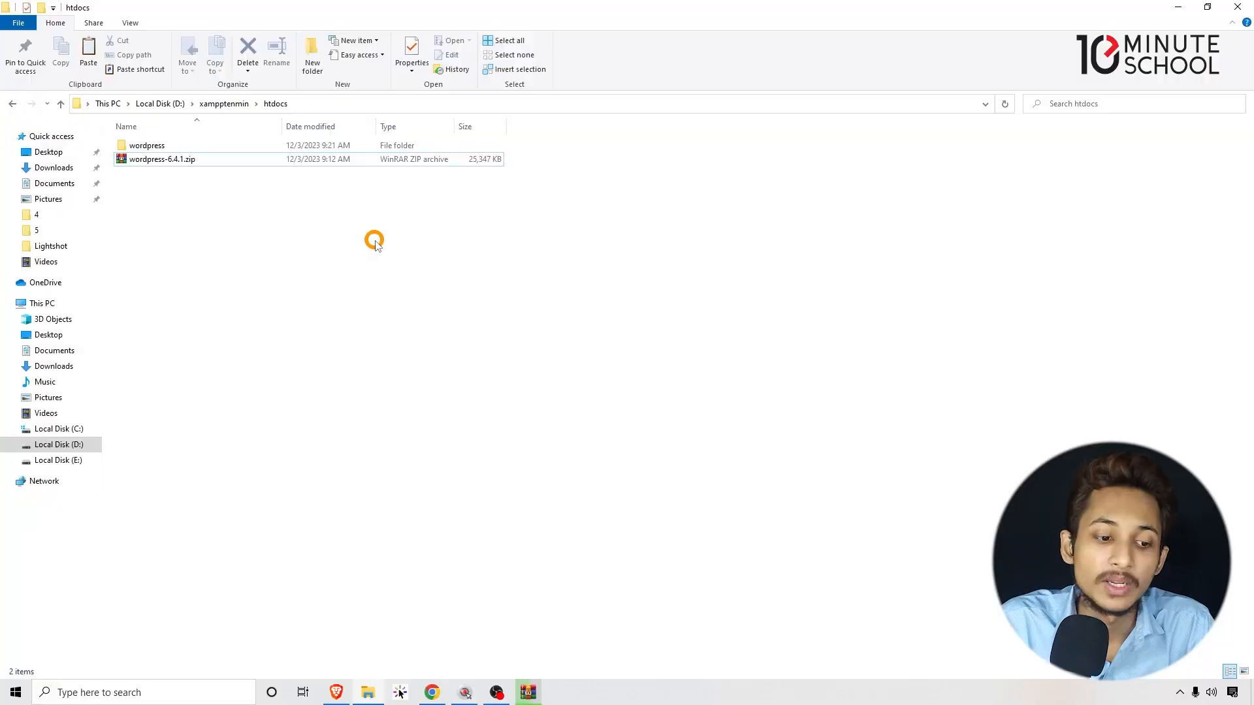
{"action": "left_click", "coordinate": [198, 684]}
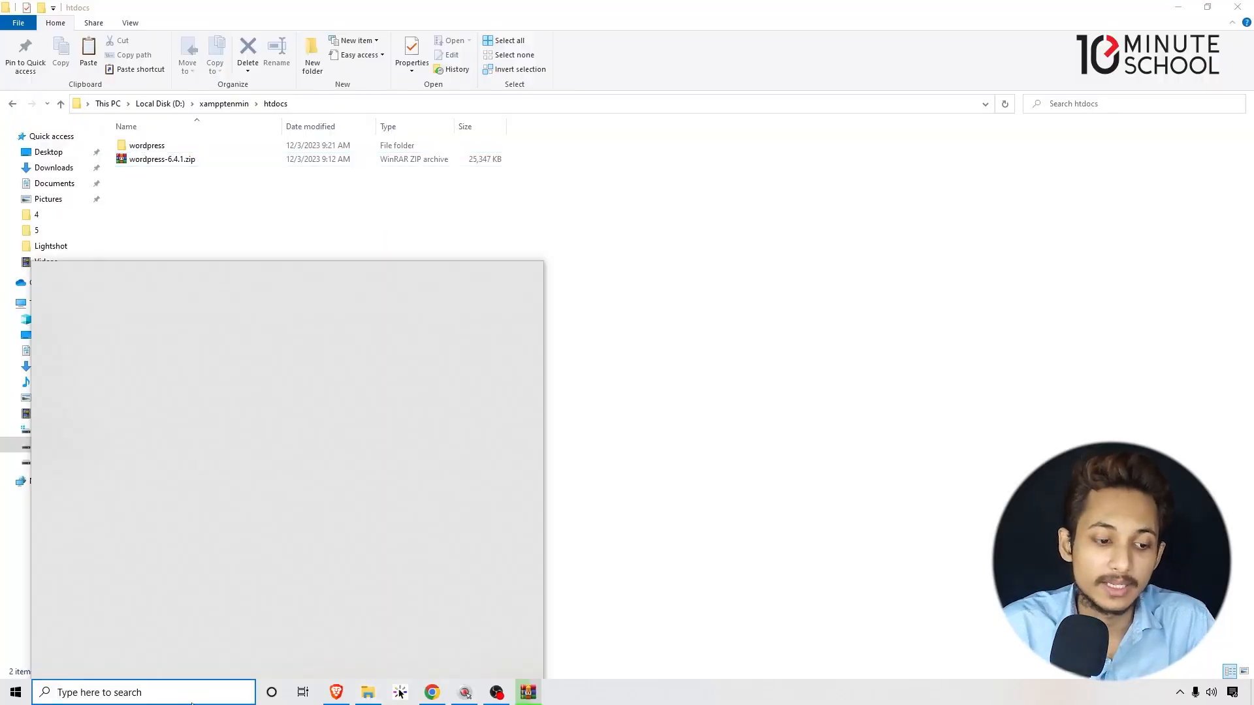
{"action": "type", "text": "xa"}
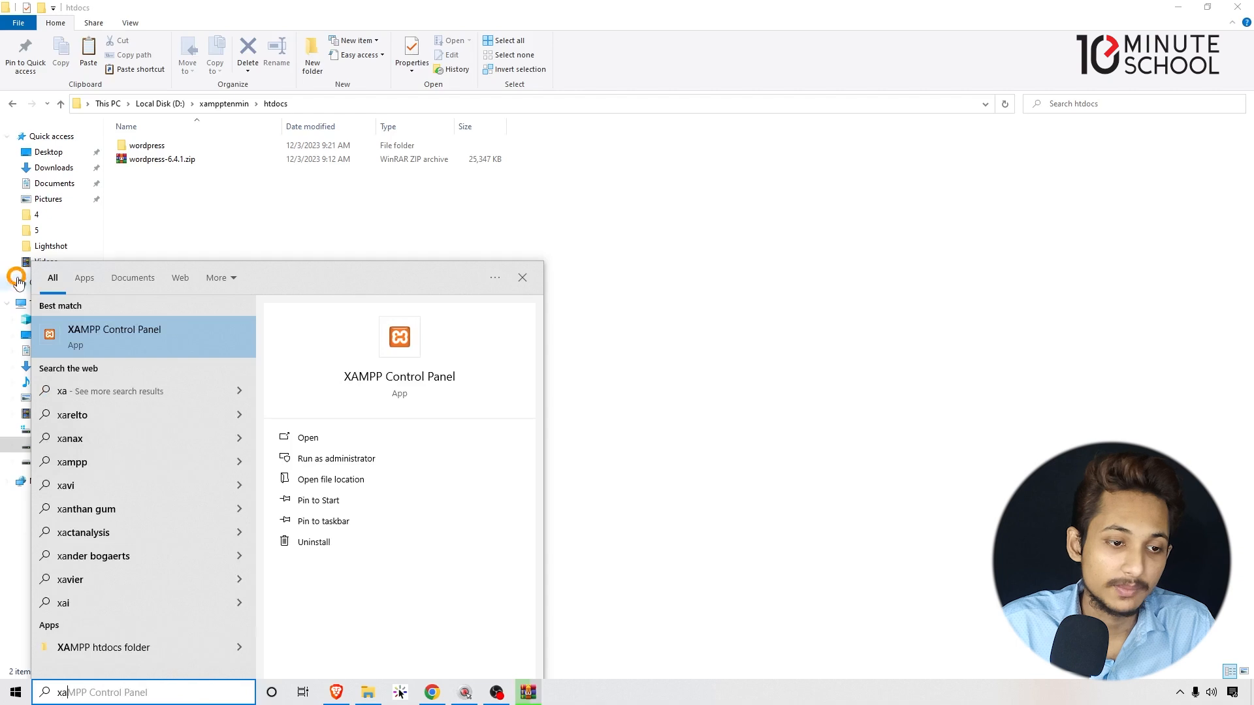
{"action": "left_click", "coordinate": [170, 336]}
{"action": "left_click_drag", "start_coordinate": [212, 13], "coordinate": [302, 69]}
{"action": "left_click", "coordinate": [311, 126]}
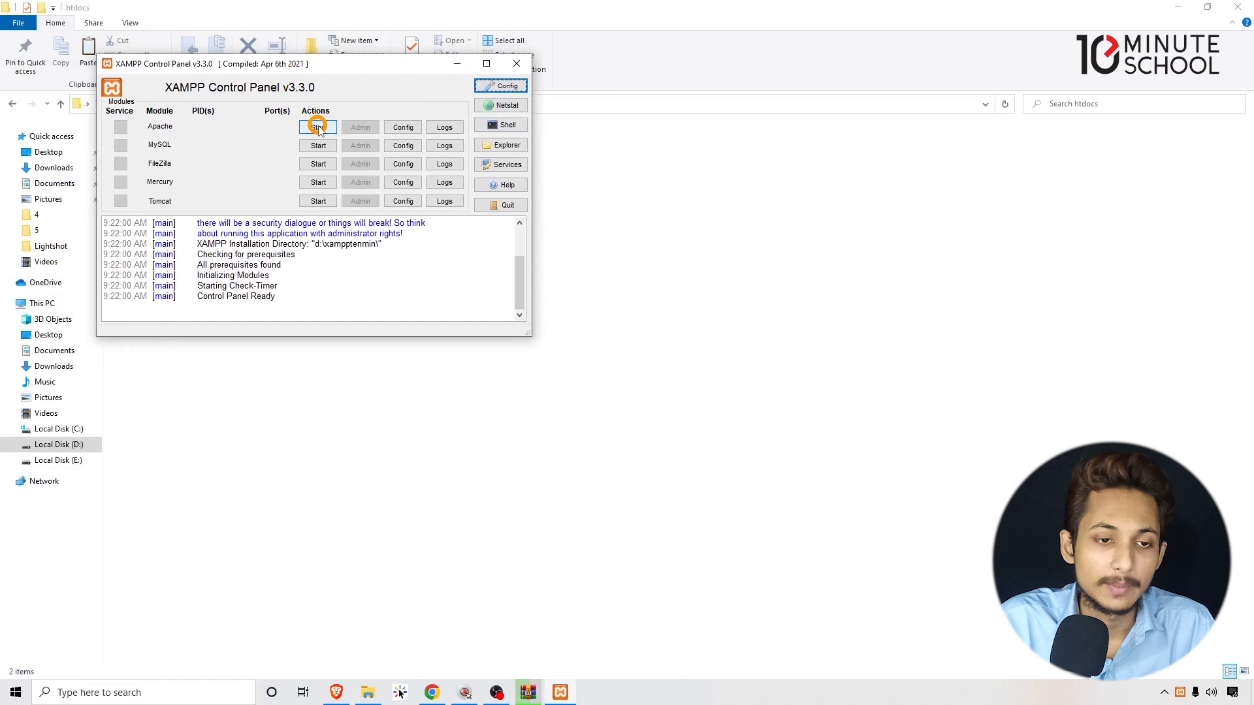
{"action": "left_click", "coordinate": [319, 146]}
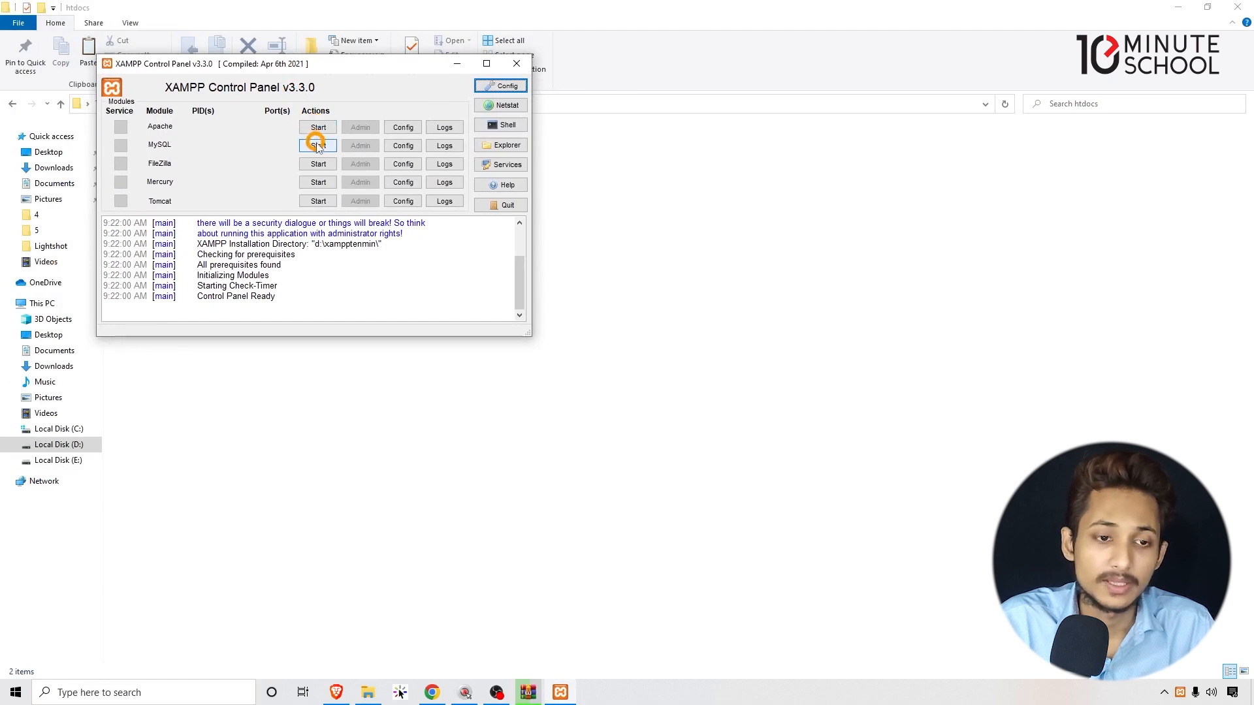
{"action": "left_click_drag", "start_coordinate": [309, 63], "coordinate": [573, 228]}
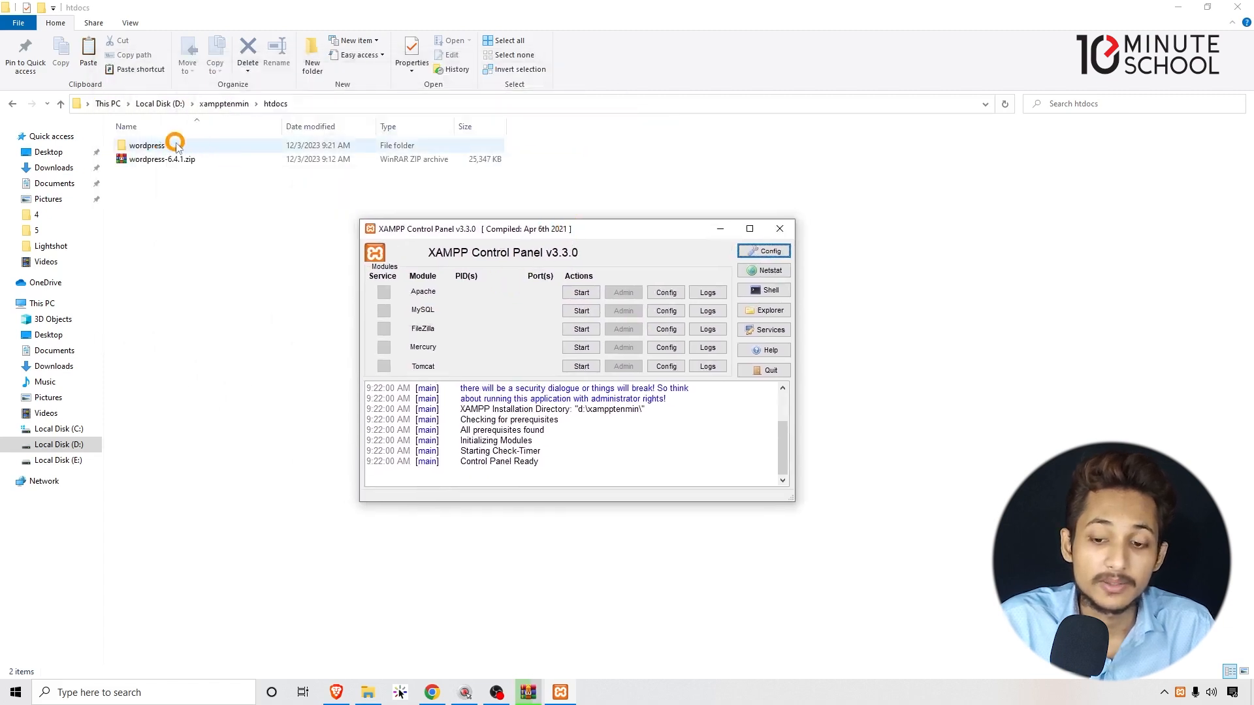
{"action": "left_click", "coordinate": [1166, 692]}
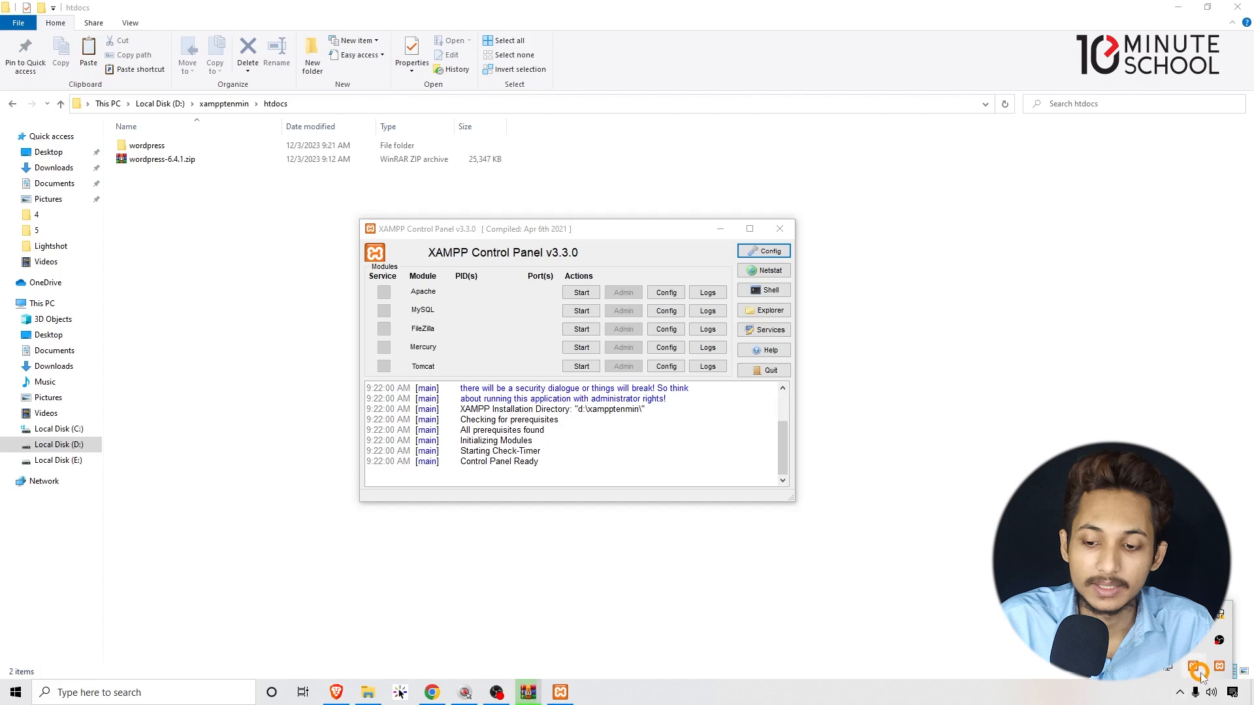
{"action": "left_click", "coordinate": [1199, 670]}
{"action": "left_click", "coordinate": [844, 198]}
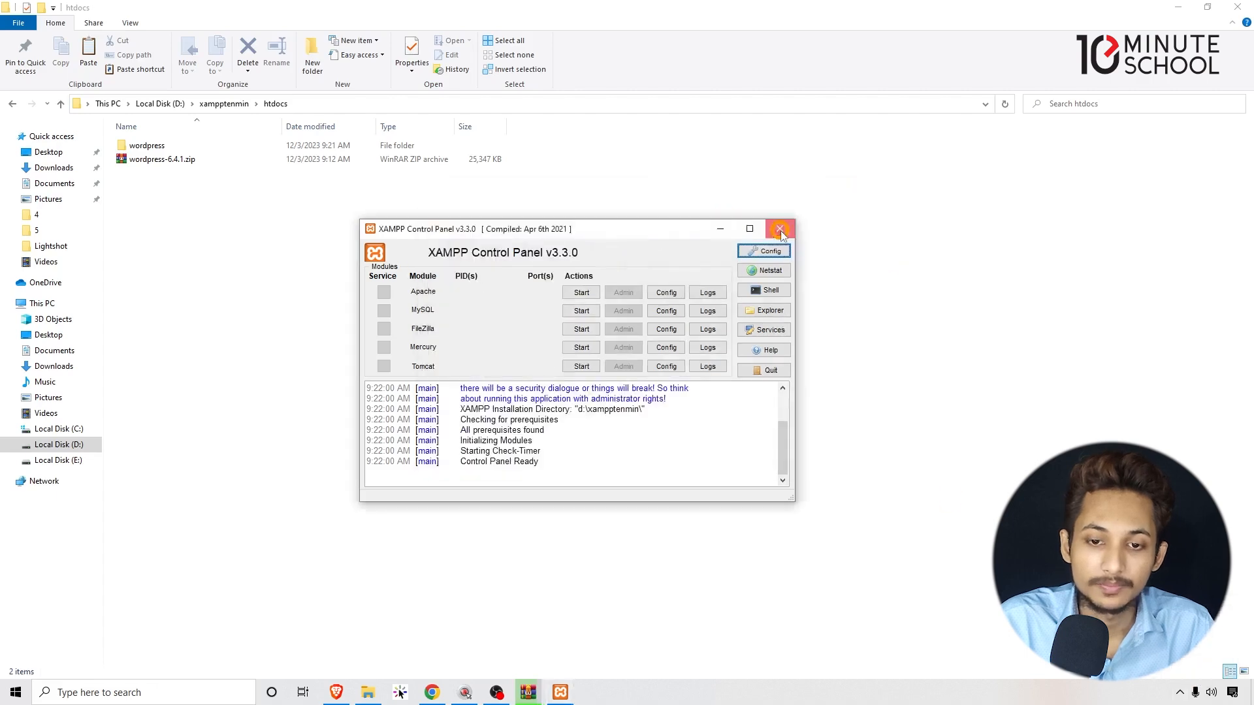
{"action": "left_click", "coordinate": [780, 230]}
{"action": "right_click", "coordinate": [677, 287]}
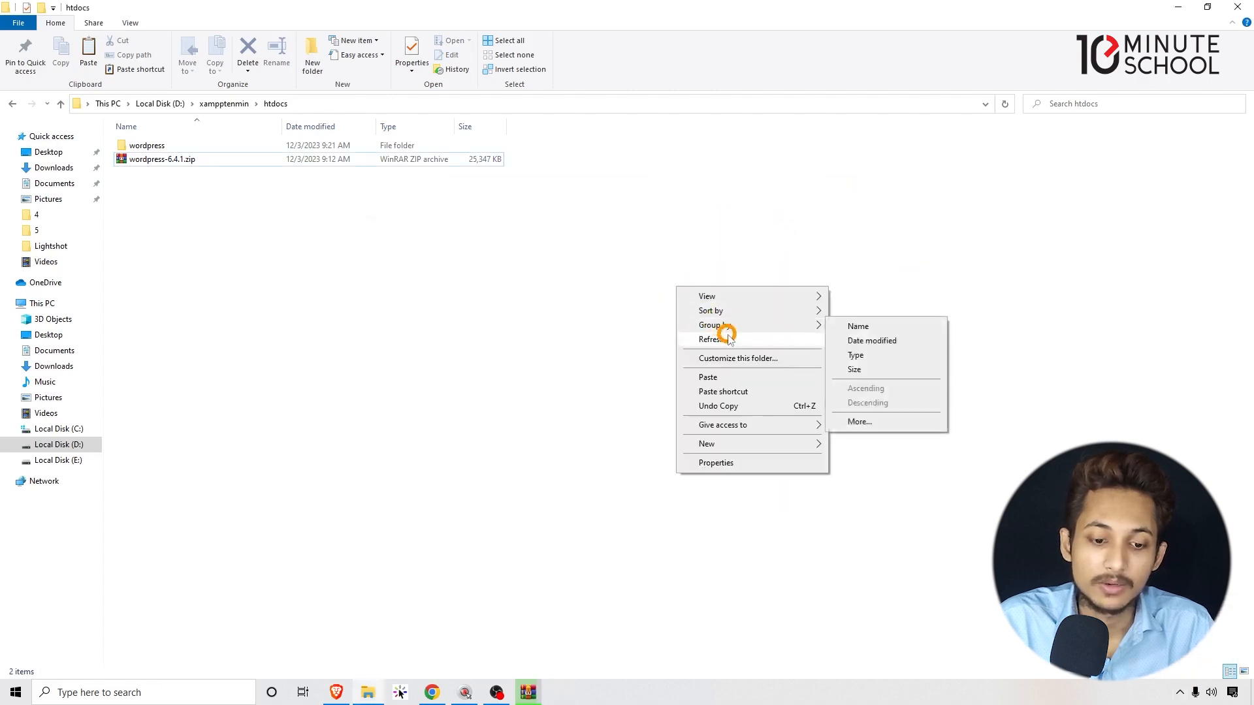
Refresh htdocs and check on the WinRAR extraction progress.
{"action": "left_click", "coordinate": [715, 339]}
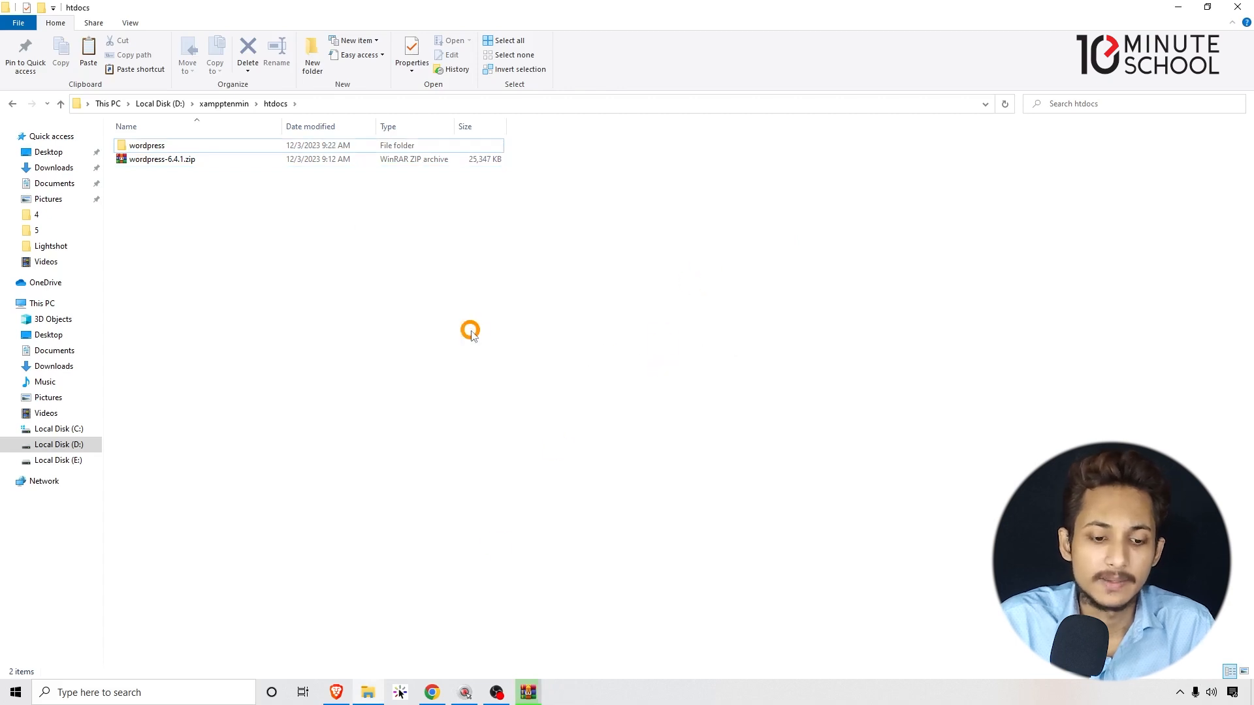
{"action": "left_click", "coordinate": [529, 691]}
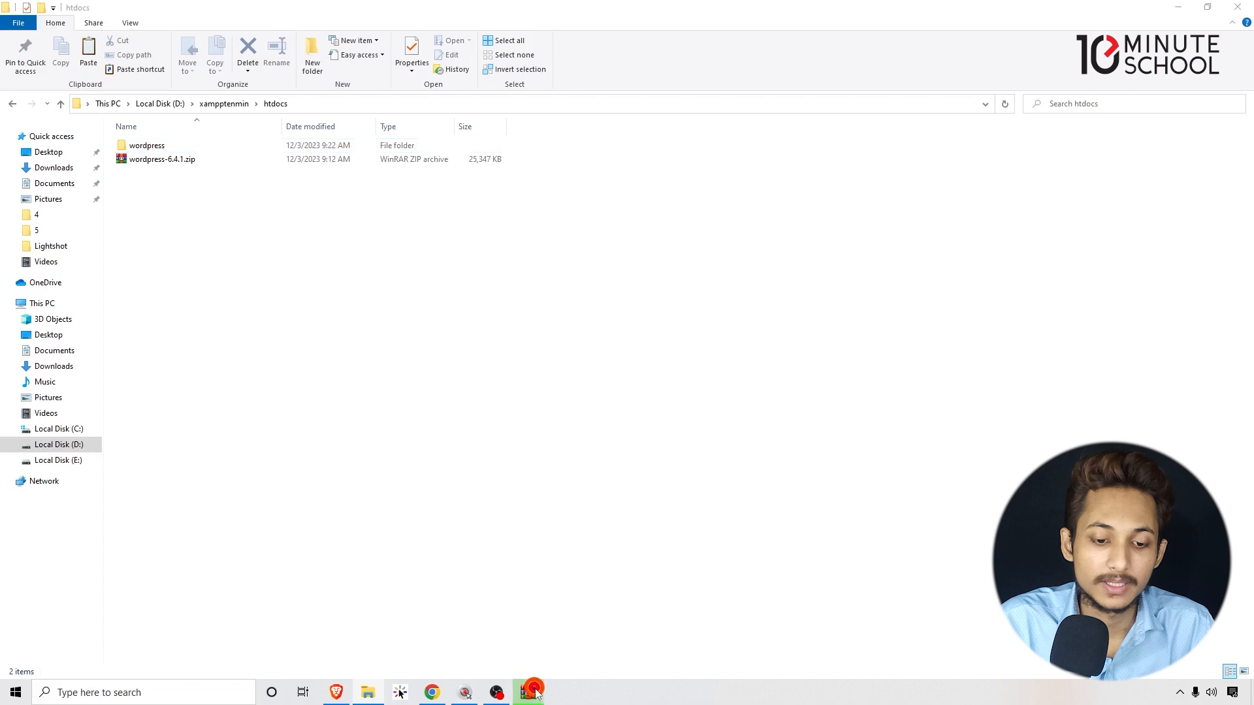
{"action": "left_click_drag", "start_coordinate": [589, 275], "coordinate": [611, 281]}
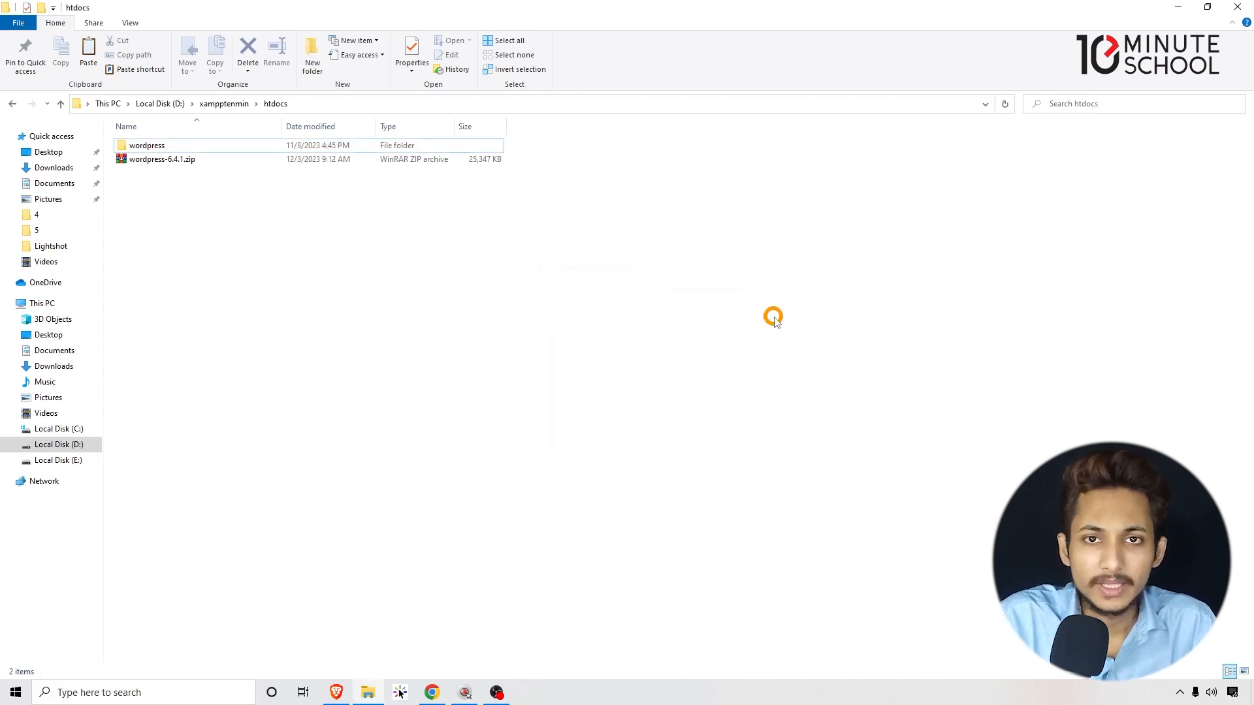
Rename the extracted wordpress folder to wpdstenmin and confirm the name.
{"action": "left_click", "coordinate": [148, 146]}
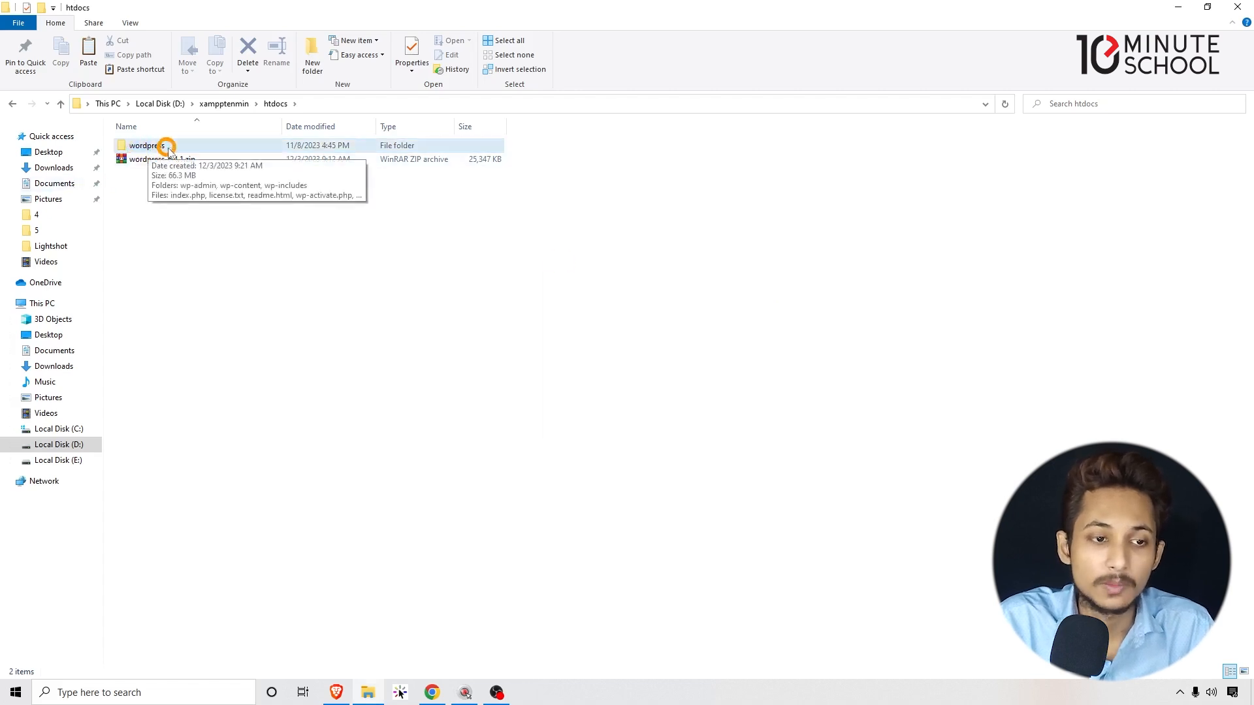
{"action": "right_click", "coordinate": [167, 147]}
{"action": "right_click", "coordinate": [188, 143]}
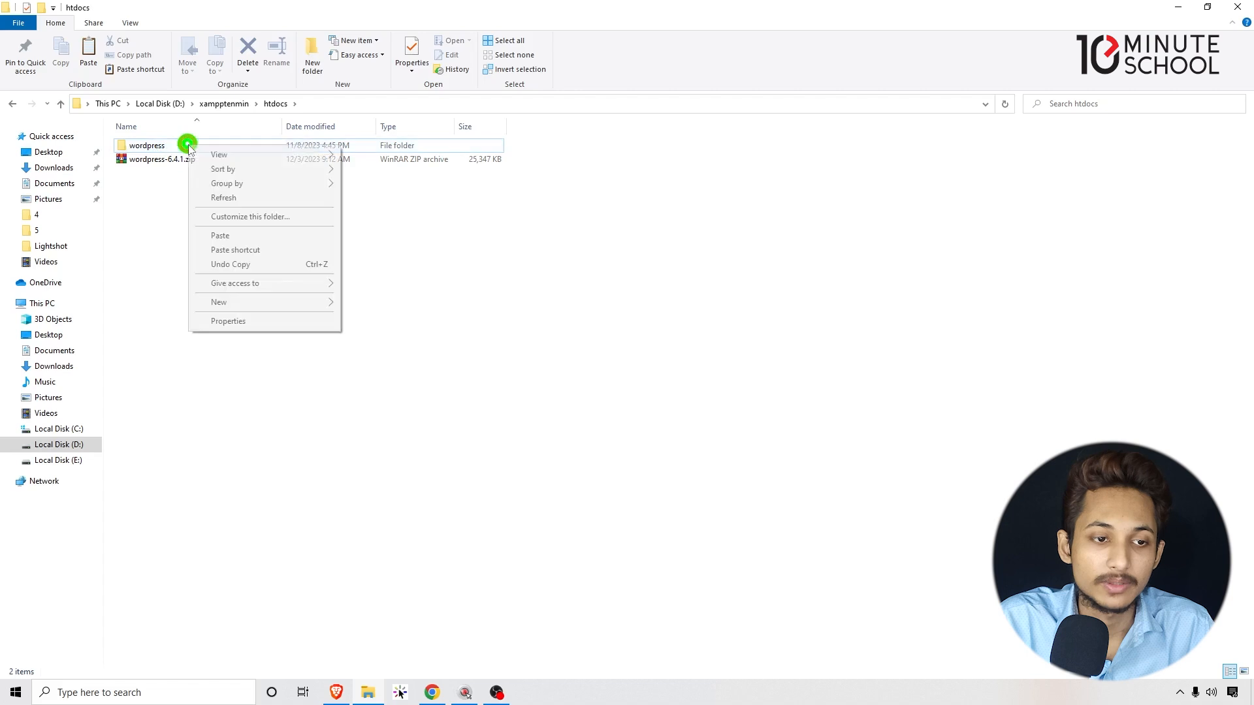
{"action": "left_click", "coordinate": [179, 145]}
{"action": "right_click", "coordinate": [179, 145]}
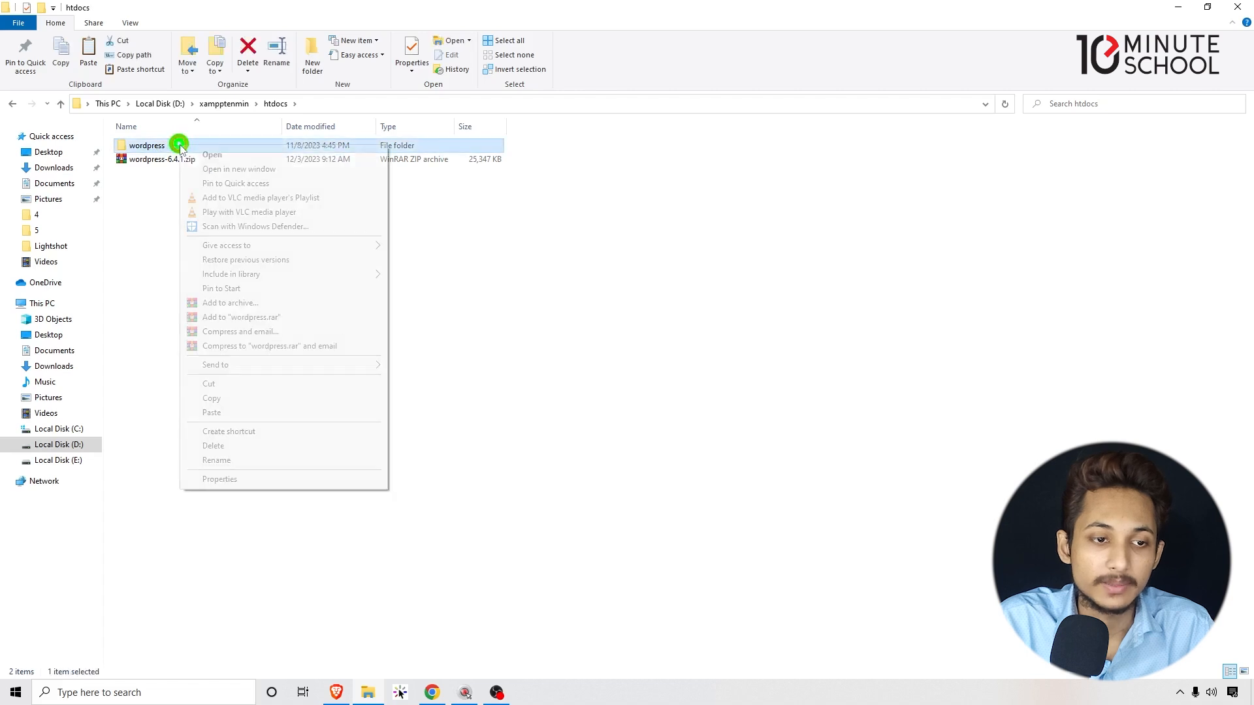
{"action": "left_click", "coordinate": [222, 460]}
{"action": "type", "text": "wpdstenmin"}
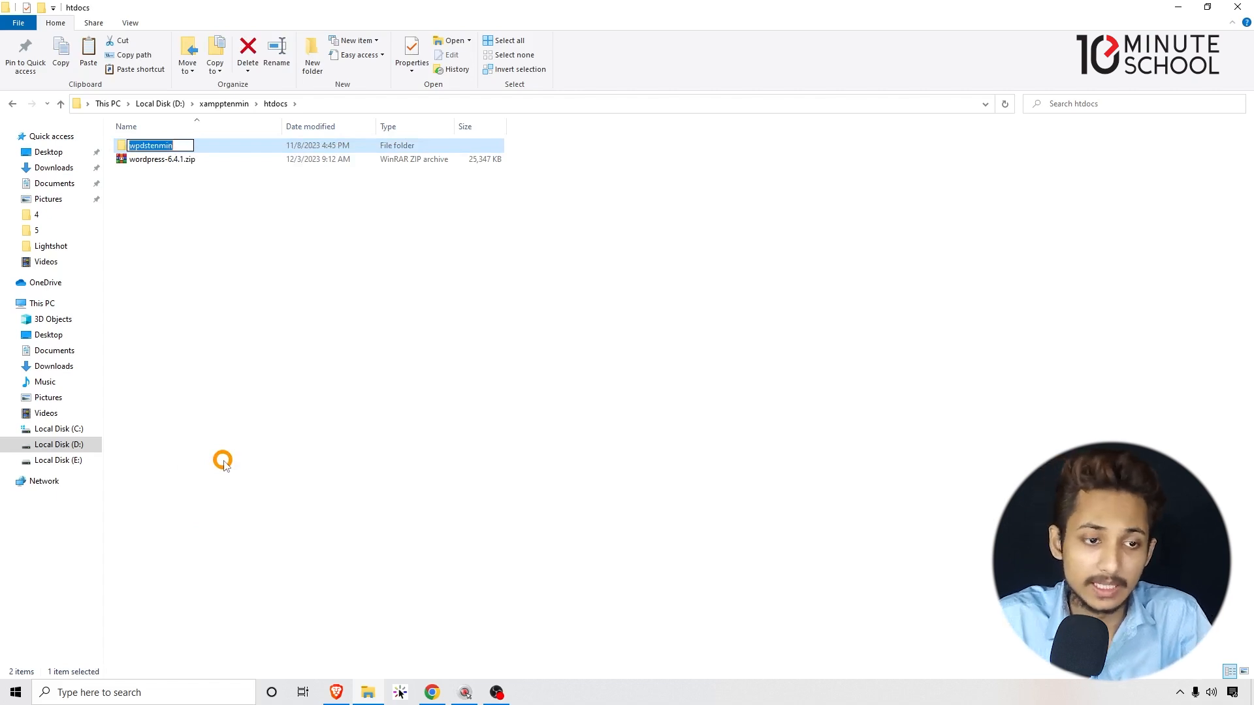
{"action": "key", "text": "Right"}
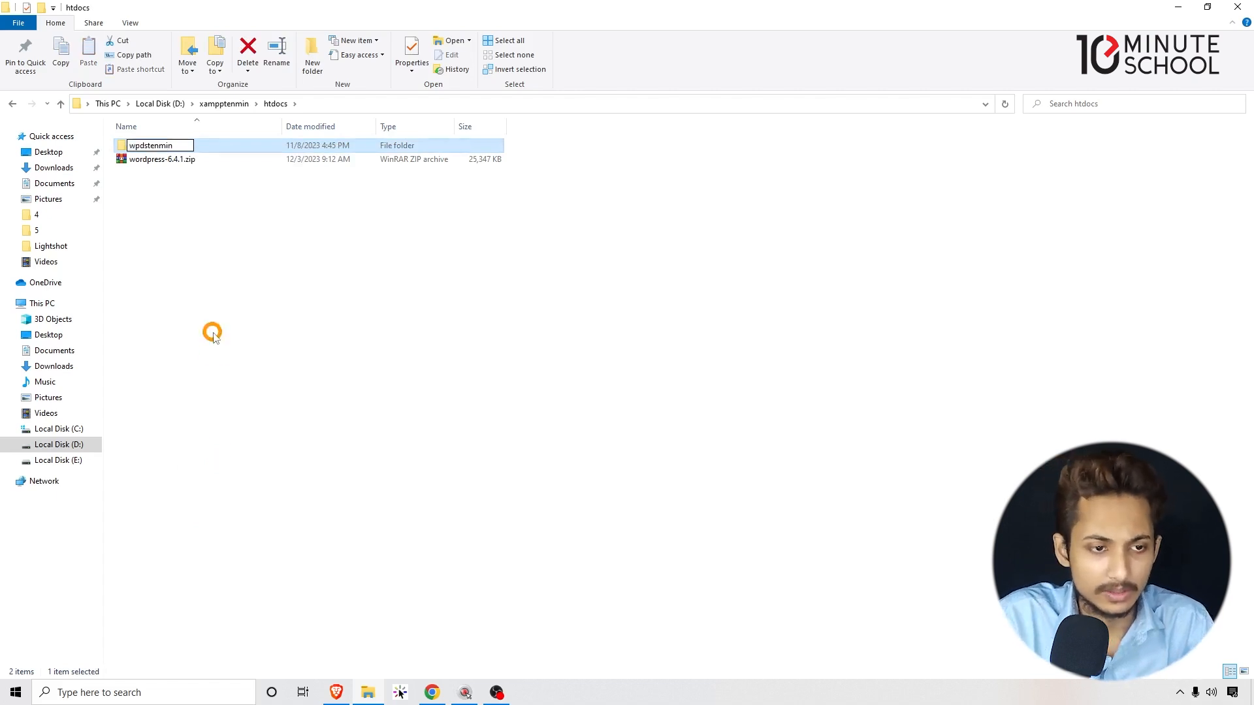
{"action": "left_click", "coordinate": [168, 145]}
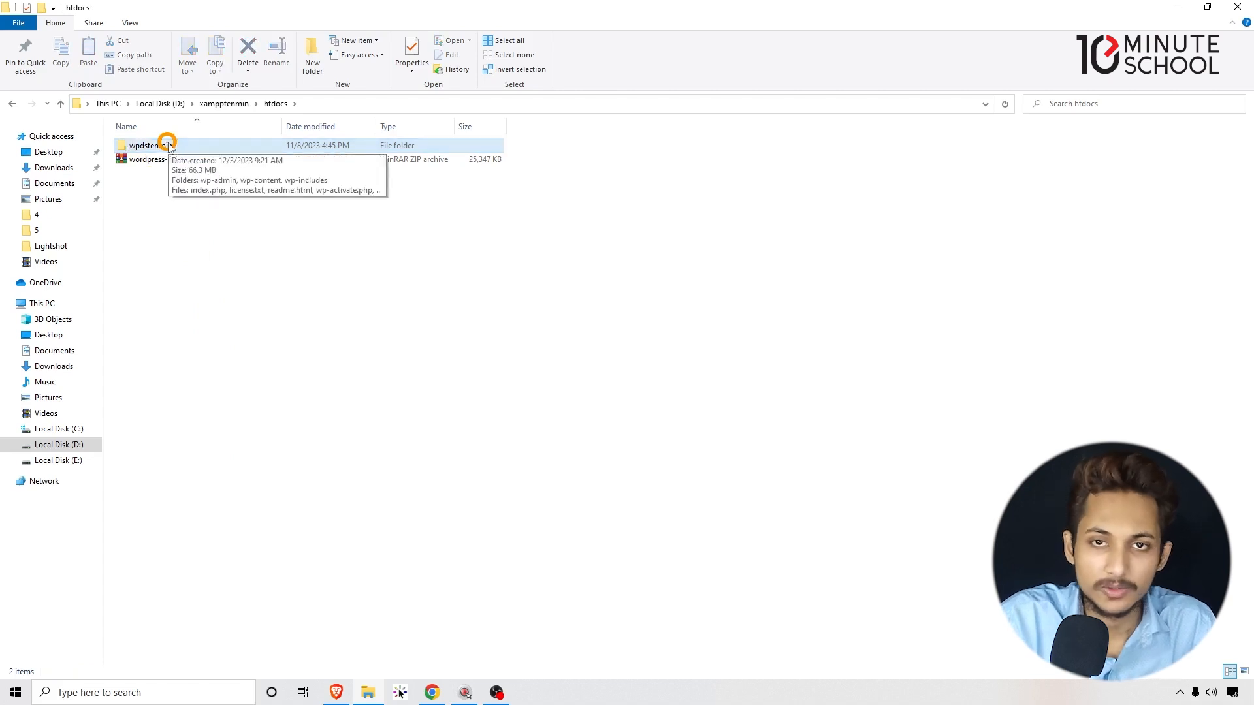
{"action": "right_click", "coordinate": [168, 146]}
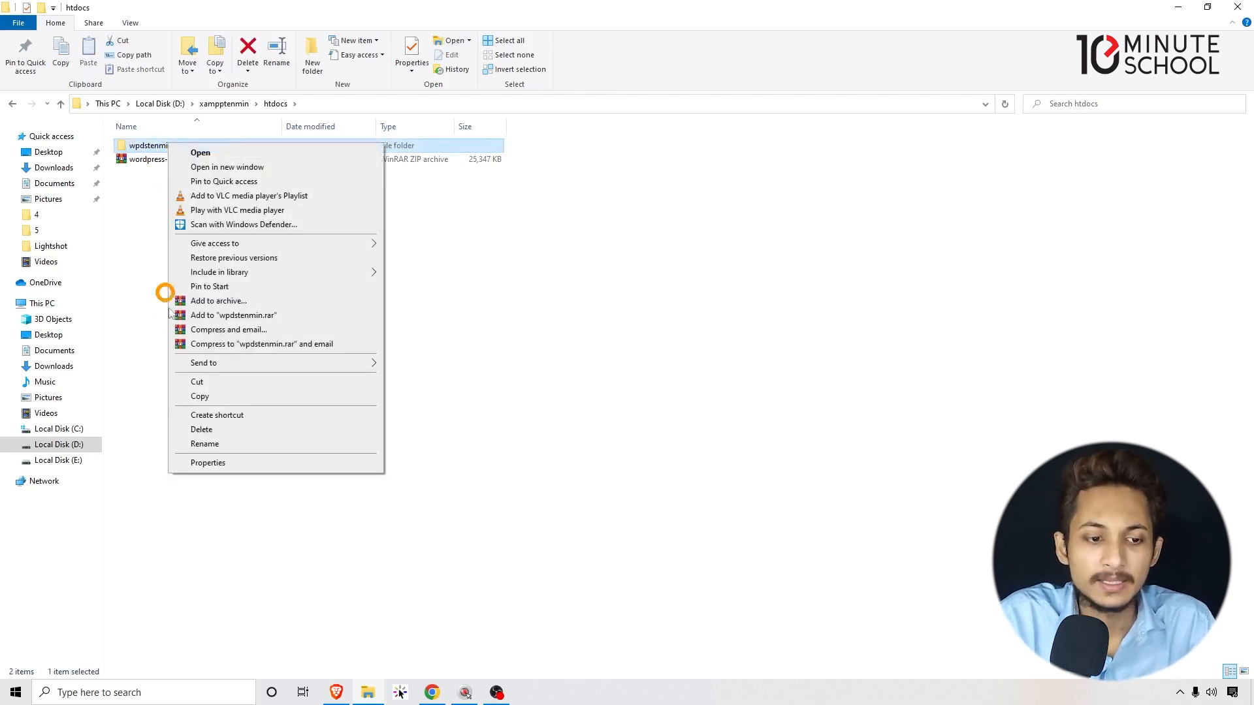
{"action": "left_click", "coordinate": [205, 443]}
{"action": "left_click", "coordinate": [254, 236]}
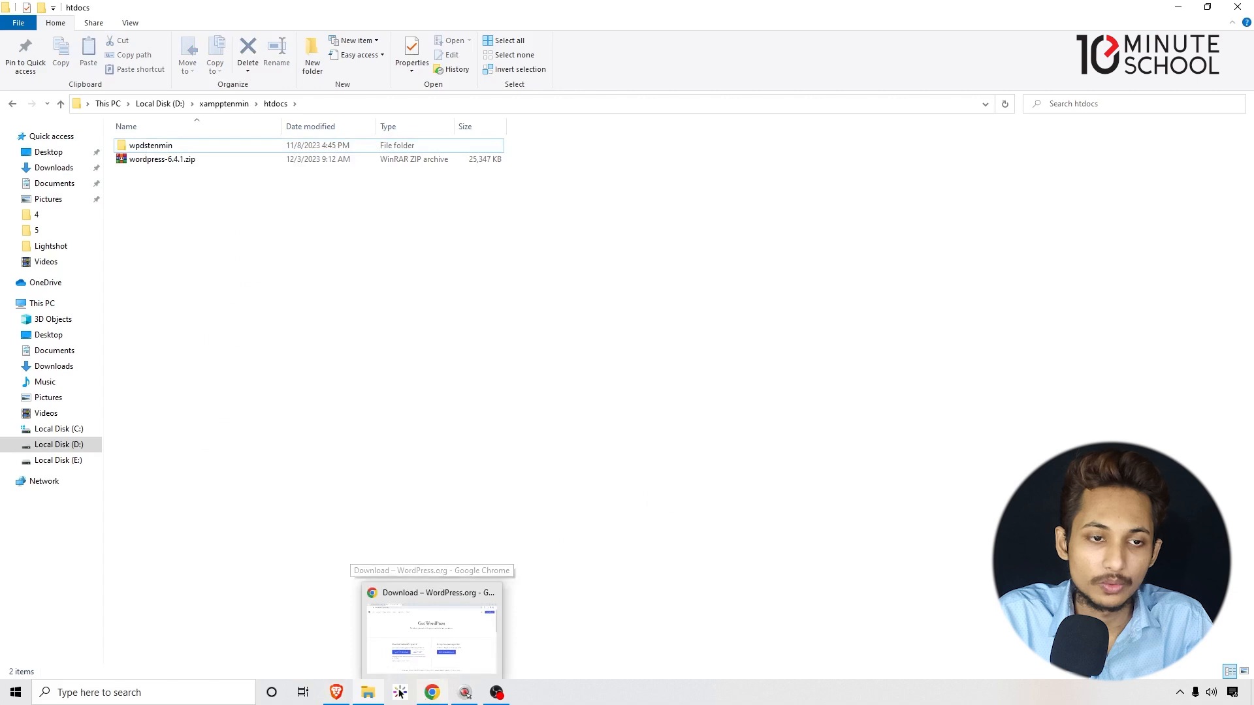
In a new Chrome tab, enter localhost/wpdstenmin in the address bar.
{"action": "left_click", "coordinate": [429, 701]}
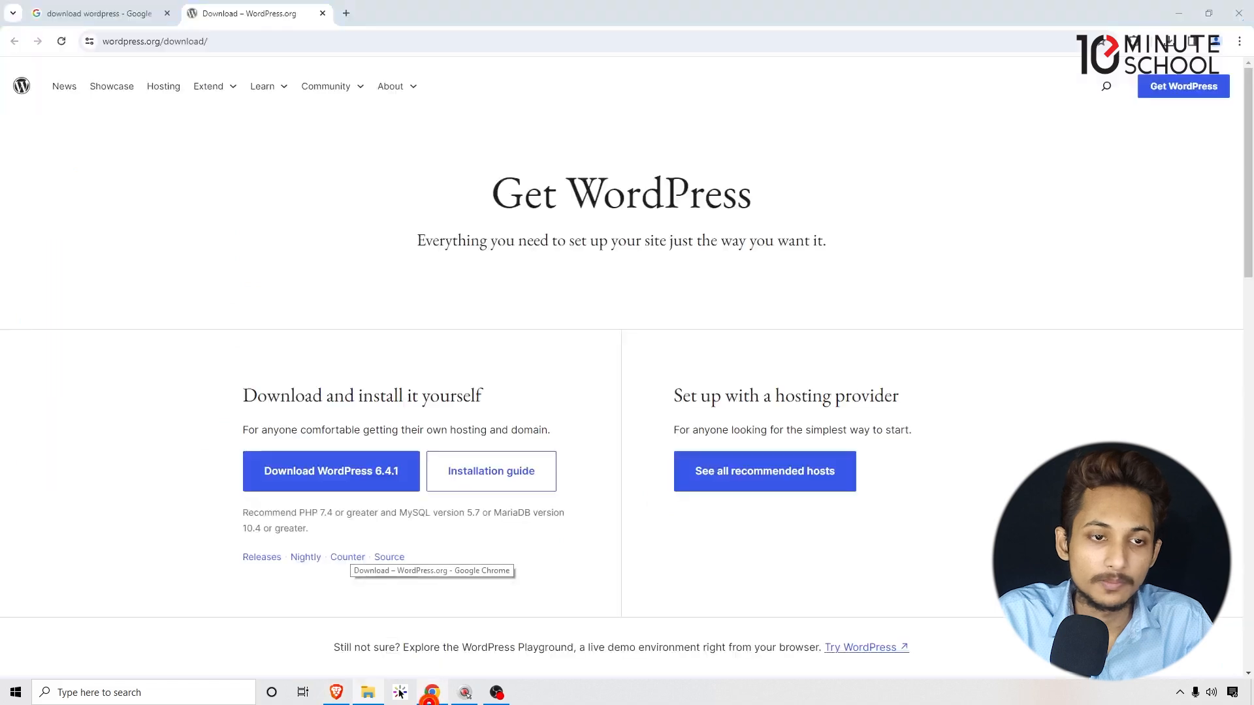
{"action": "left_click", "coordinate": [346, 13]}
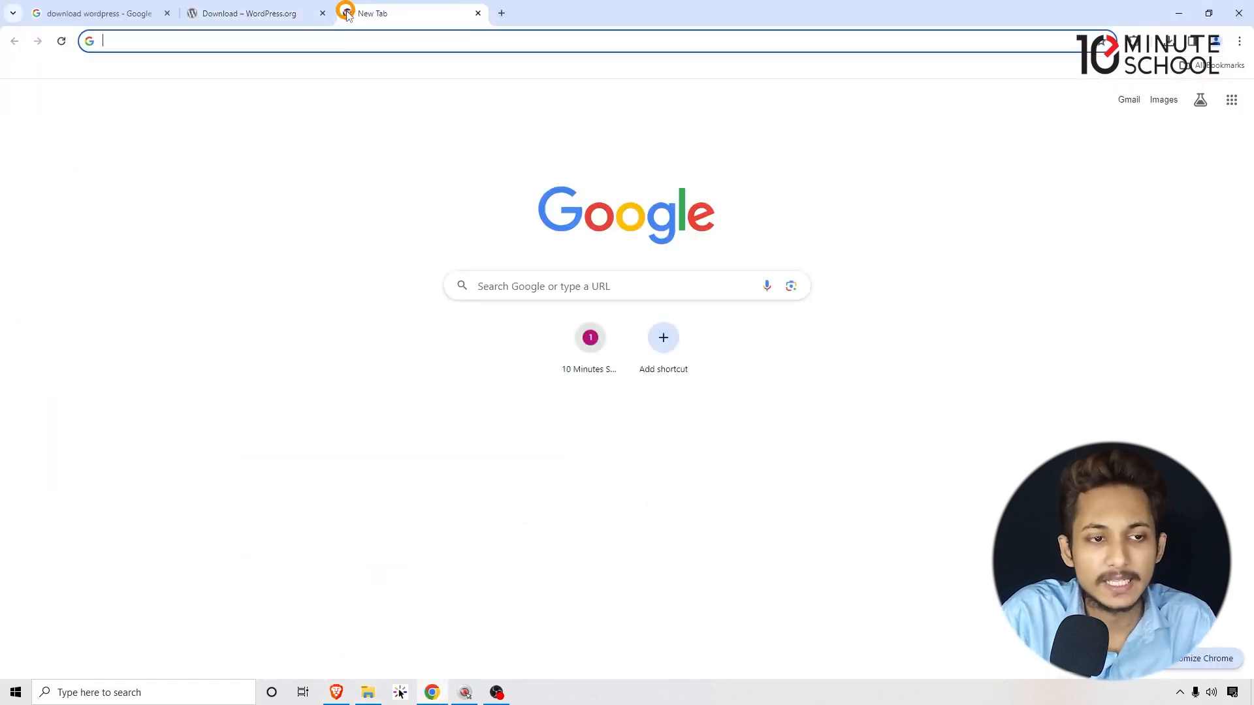
{"action": "type", "text": "localhost"}
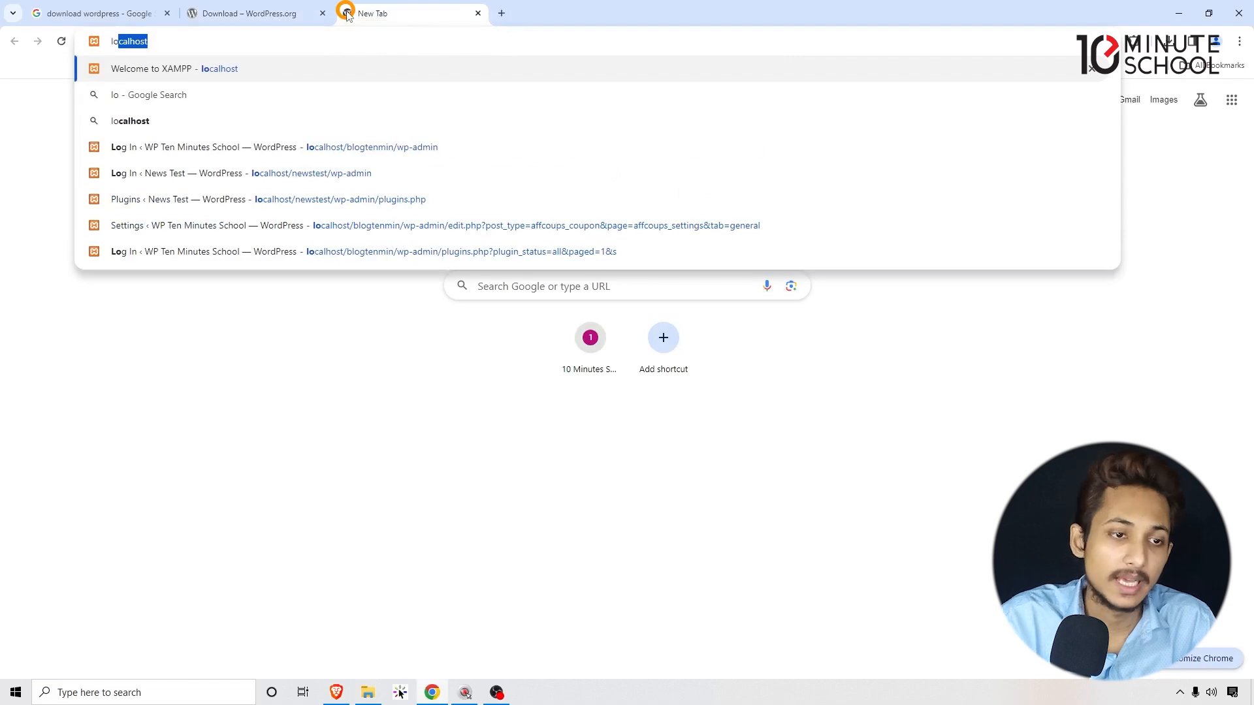
{"action": "left_click", "coordinate": [107, 40]}
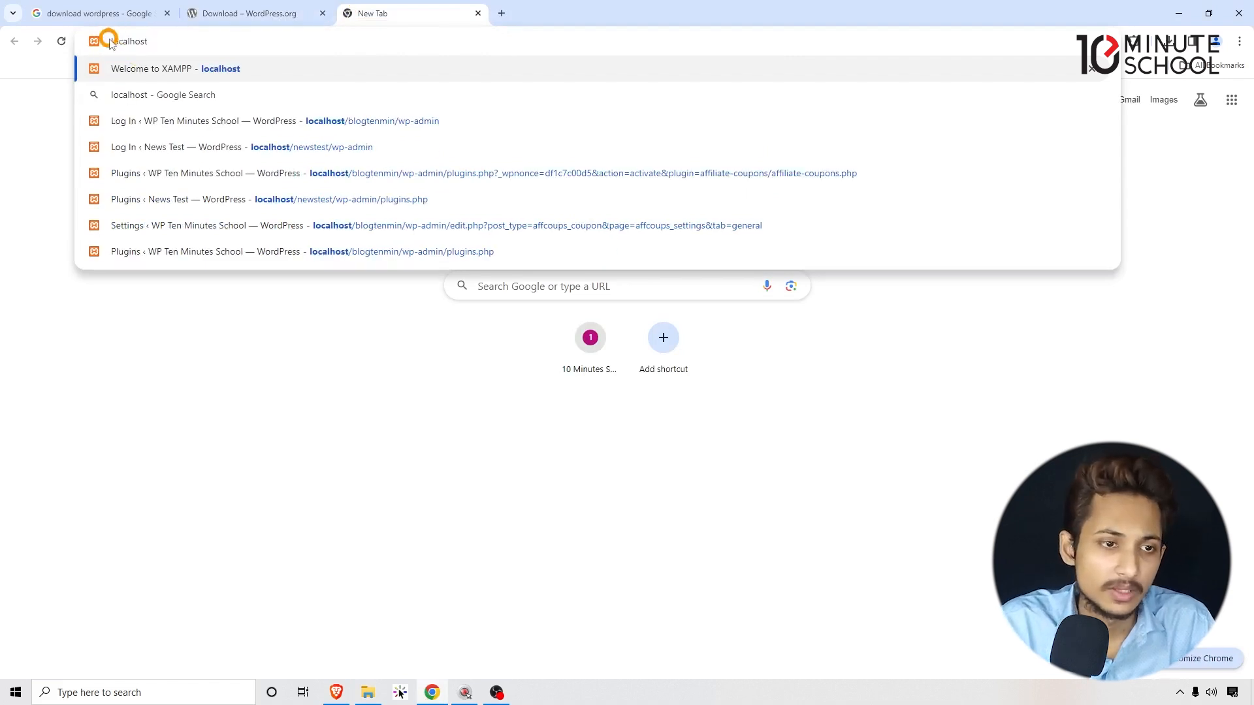
{"action": "type", "text": "/wpdstenmin"}
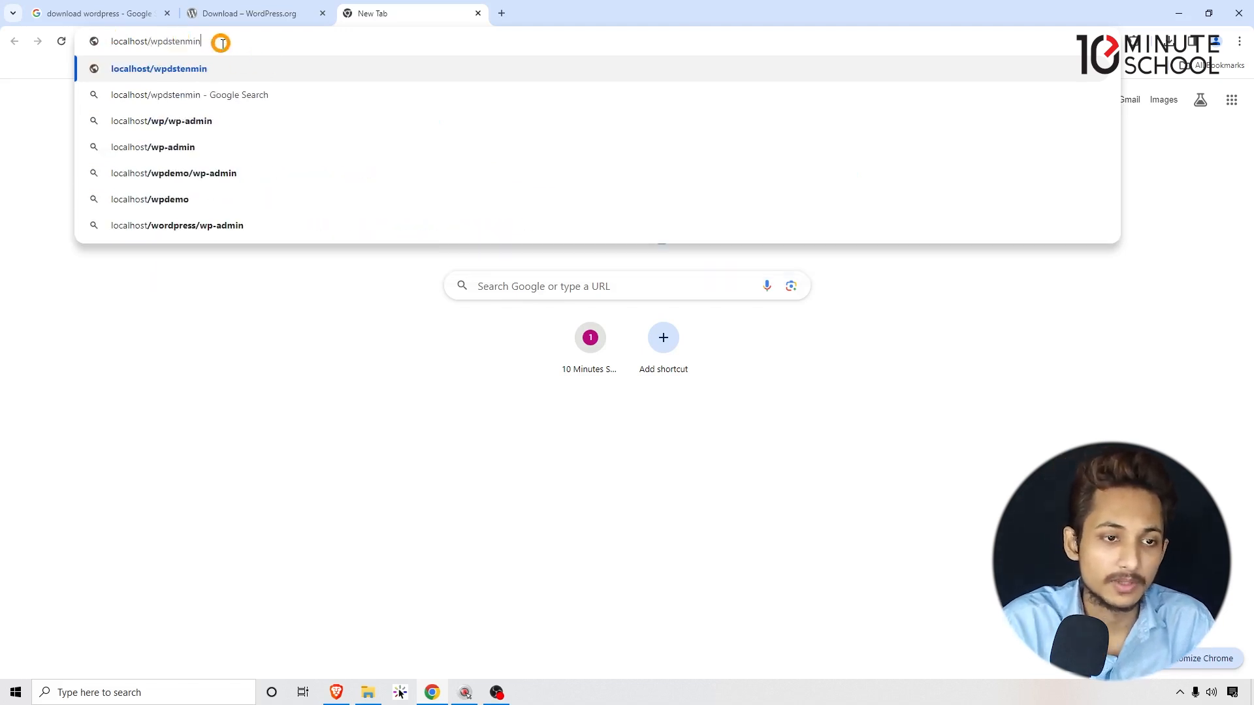
Paste the copied wpdstenmin folder name into the address and load localhost/wpdstenmin.
{"action": "left_click", "coordinate": [368, 693]}
{"action": "right_click", "coordinate": [155, 149]}
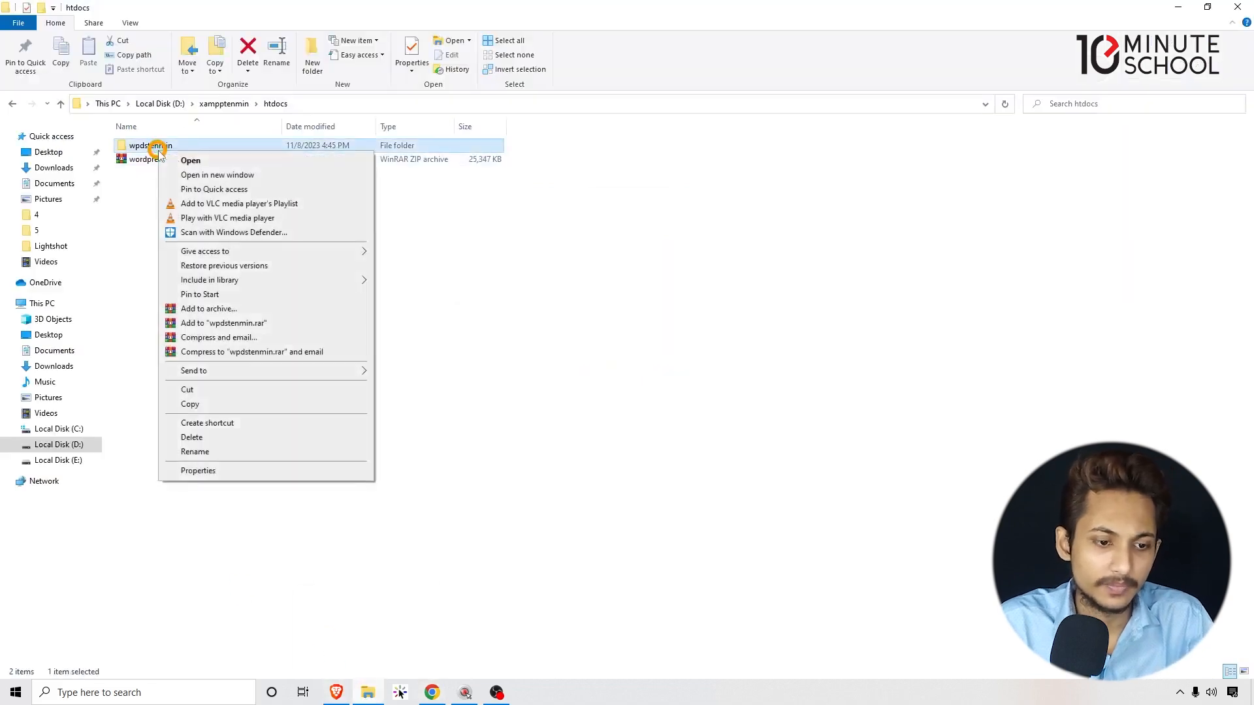
{"action": "left_click", "coordinate": [196, 453]}
{"action": "key", "text": "ctrl+c"}
{"action": "left_click", "coordinate": [1130, 7]}
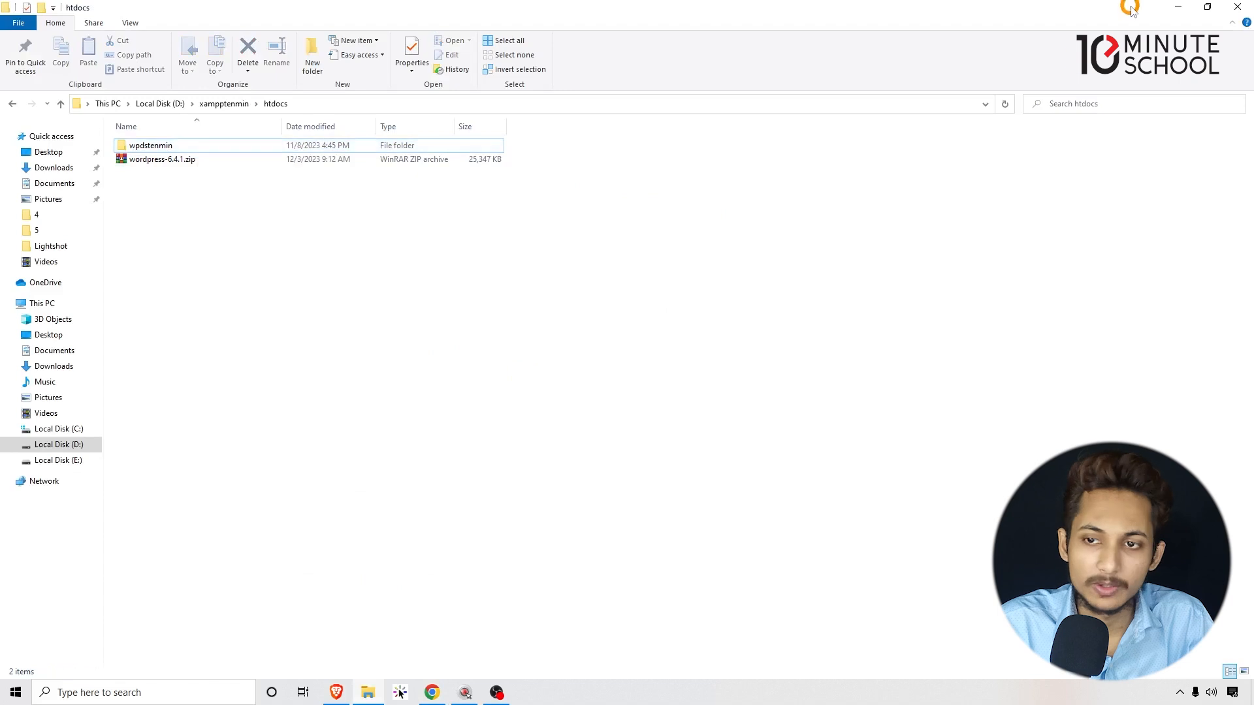
{"action": "left_click", "coordinate": [1179, 7]}
{"action": "double_click", "coordinate": [228, 42]}
{"action": "key", "text": "ctrl+v"}
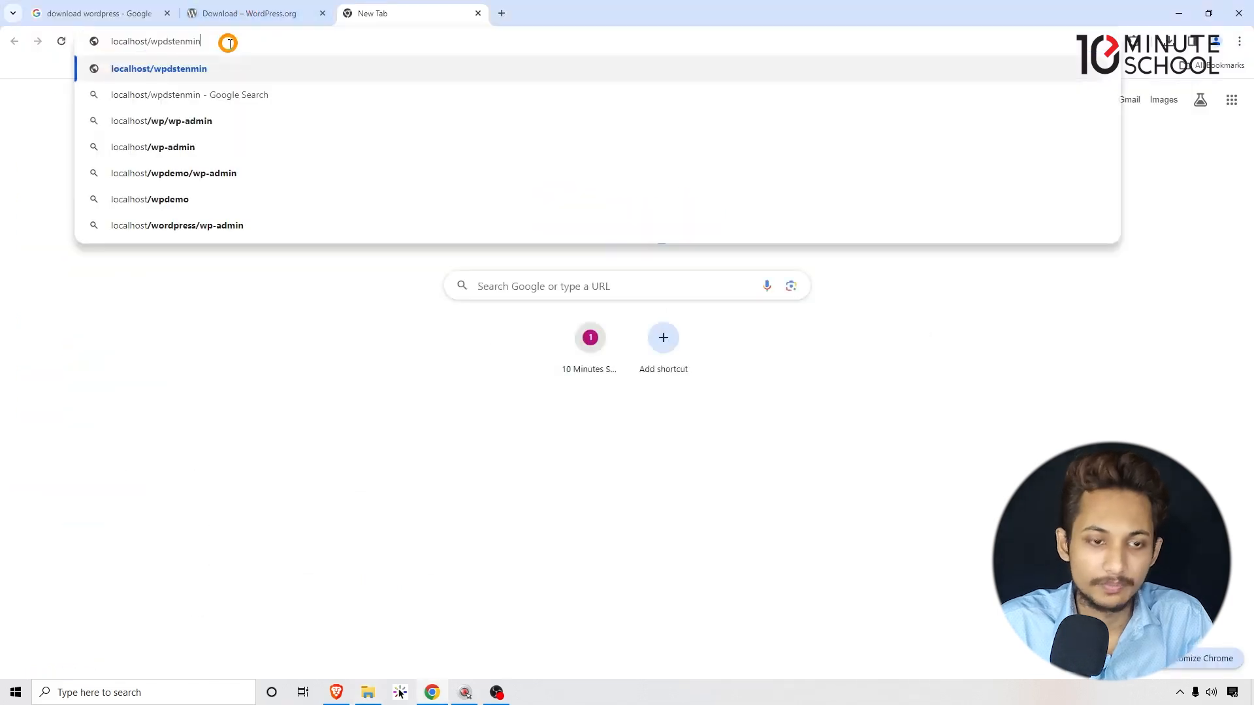
{"action": "key", "text": "Return"}
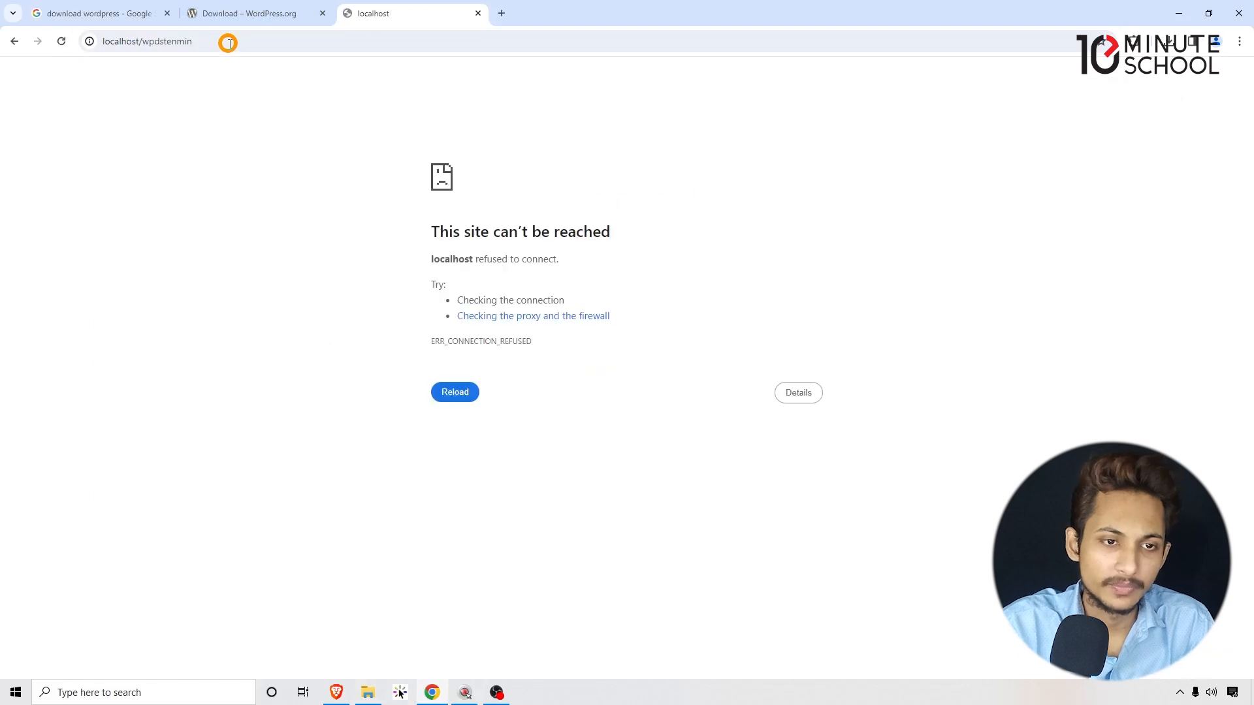
Confirm plain localhost also refuses to connect, then search Windows for XAMPP.
{"action": "left_click_drag", "start_coordinate": [426, 206], "coordinate": [583, 361]}
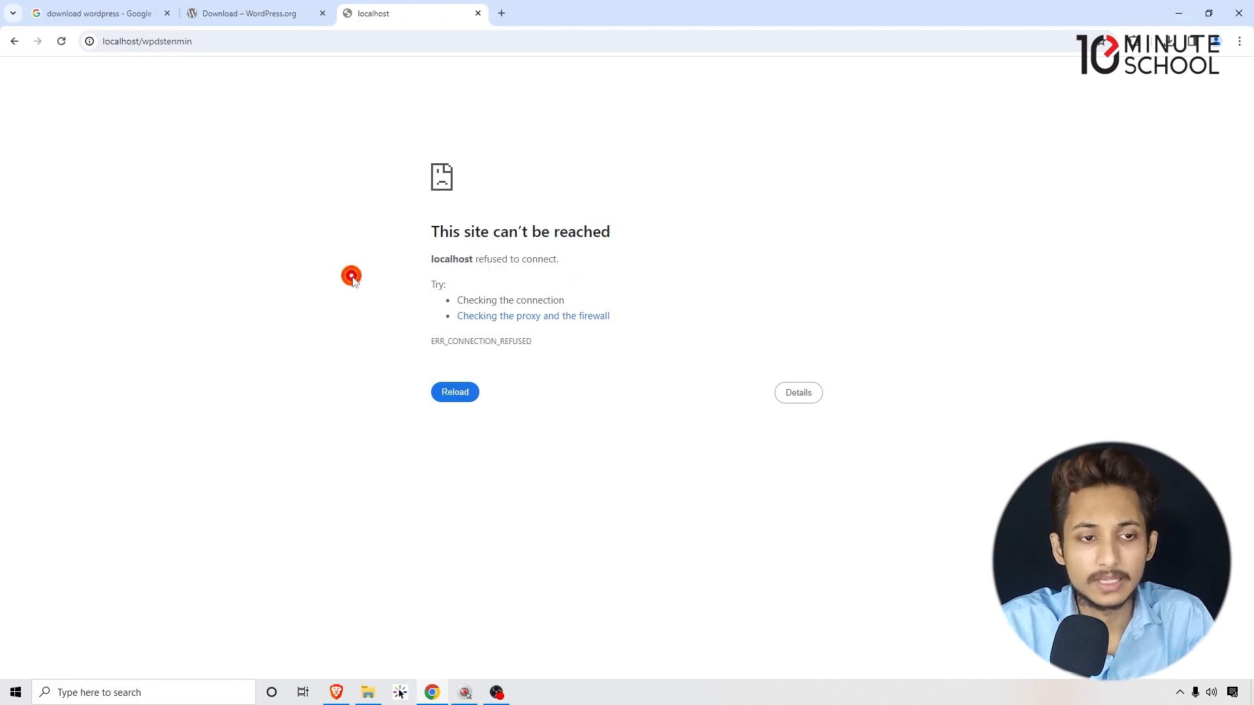
{"action": "left_click_drag", "start_coordinate": [141, 41], "coordinate": [58, 57]}
{"action": "key", "text": "ctrl+c"}
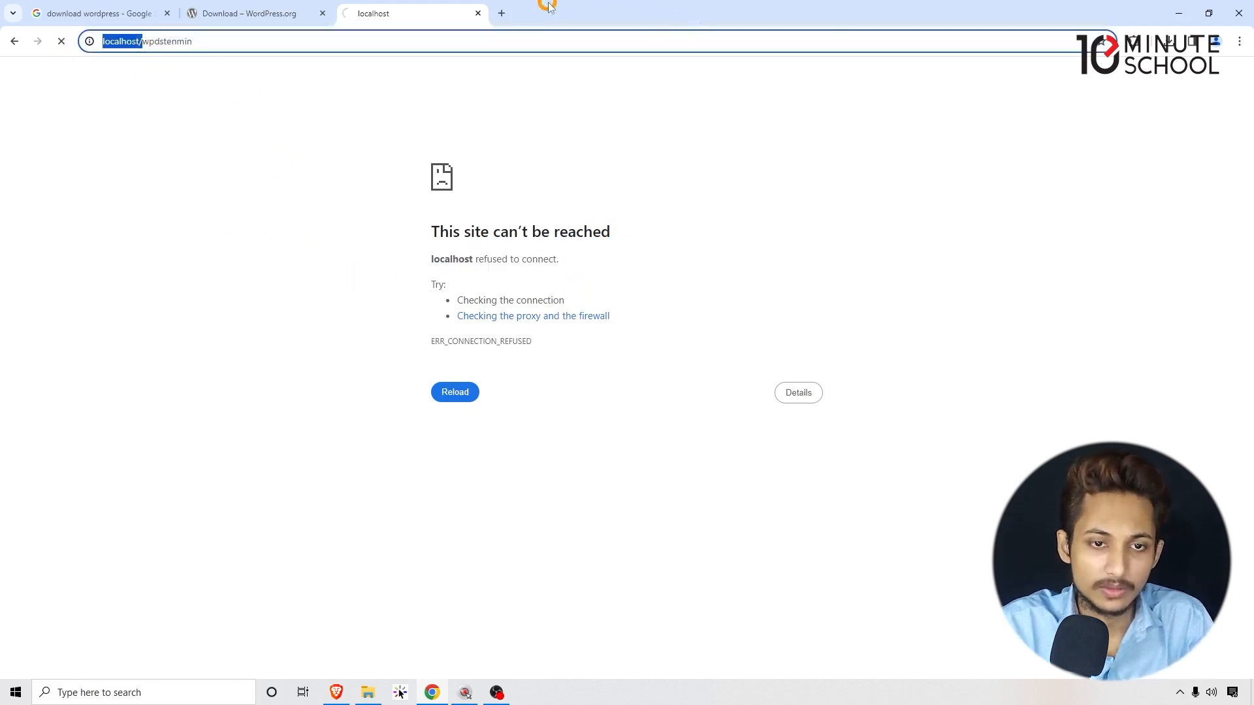
{"action": "left_click", "coordinate": [501, 13]}
{"action": "key", "text": "ctrl+v"}
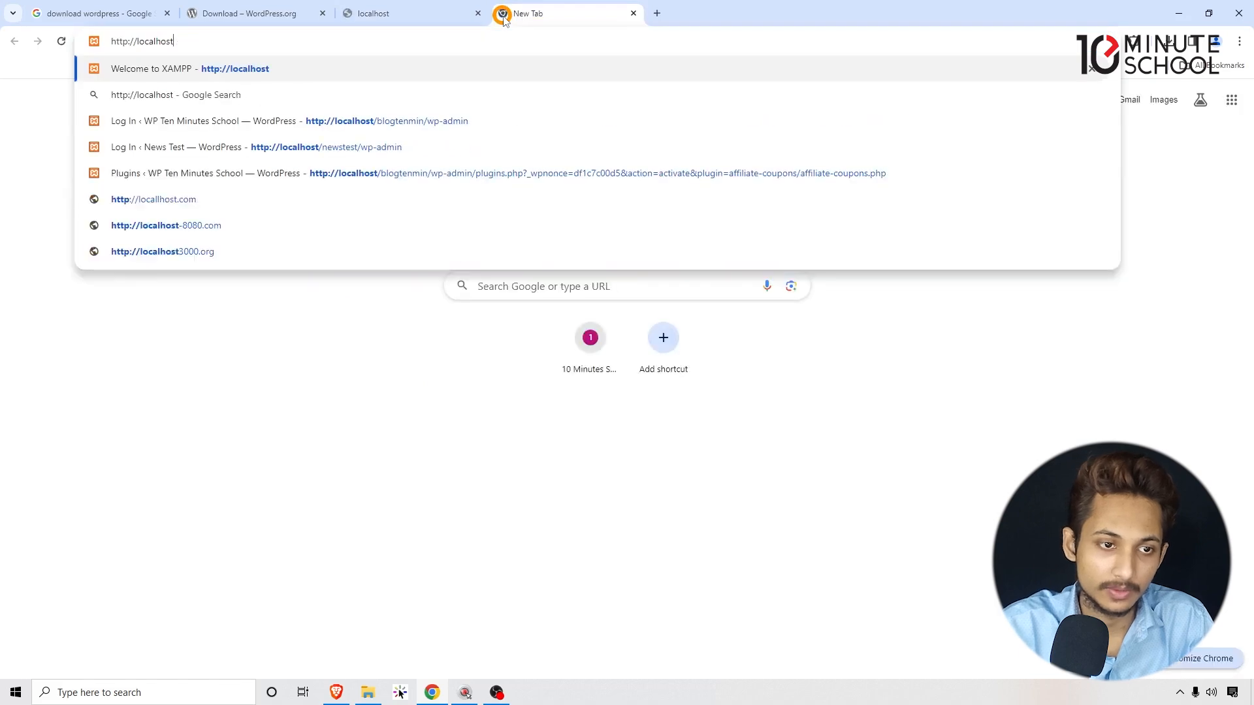
{"action": "key", "text": "Return"}
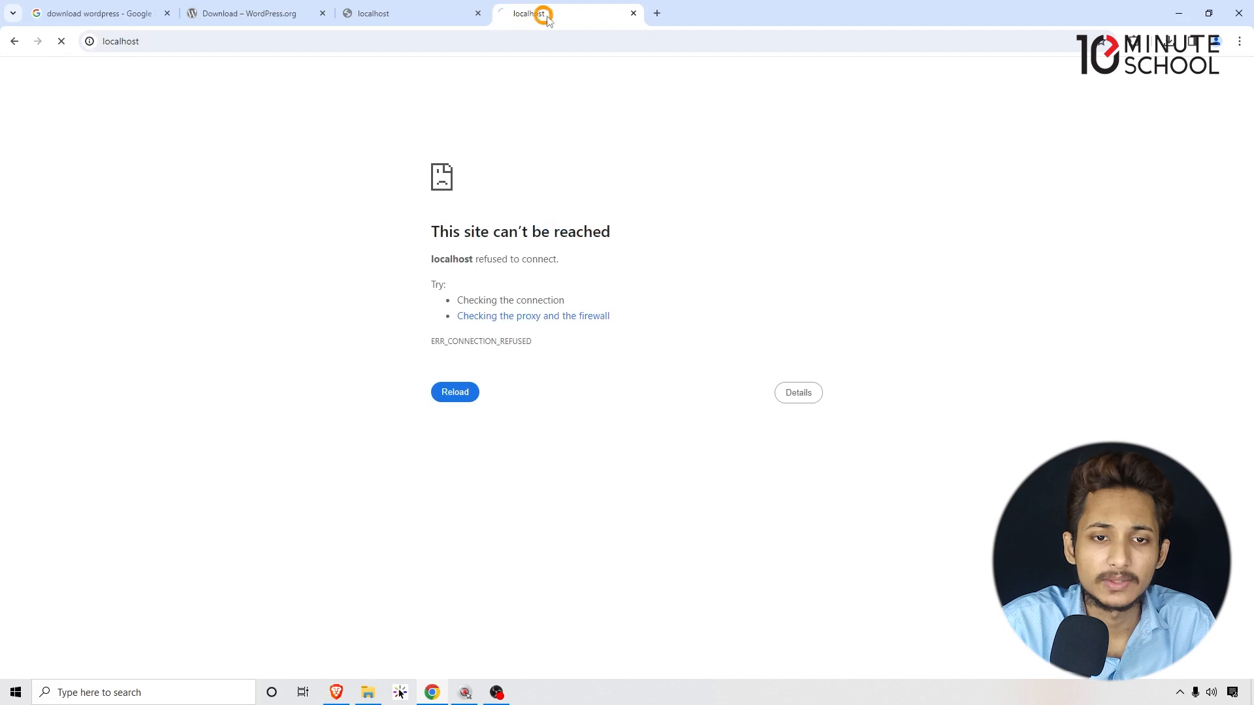
{"action": "left_click", "coordinate": [633, 13]}
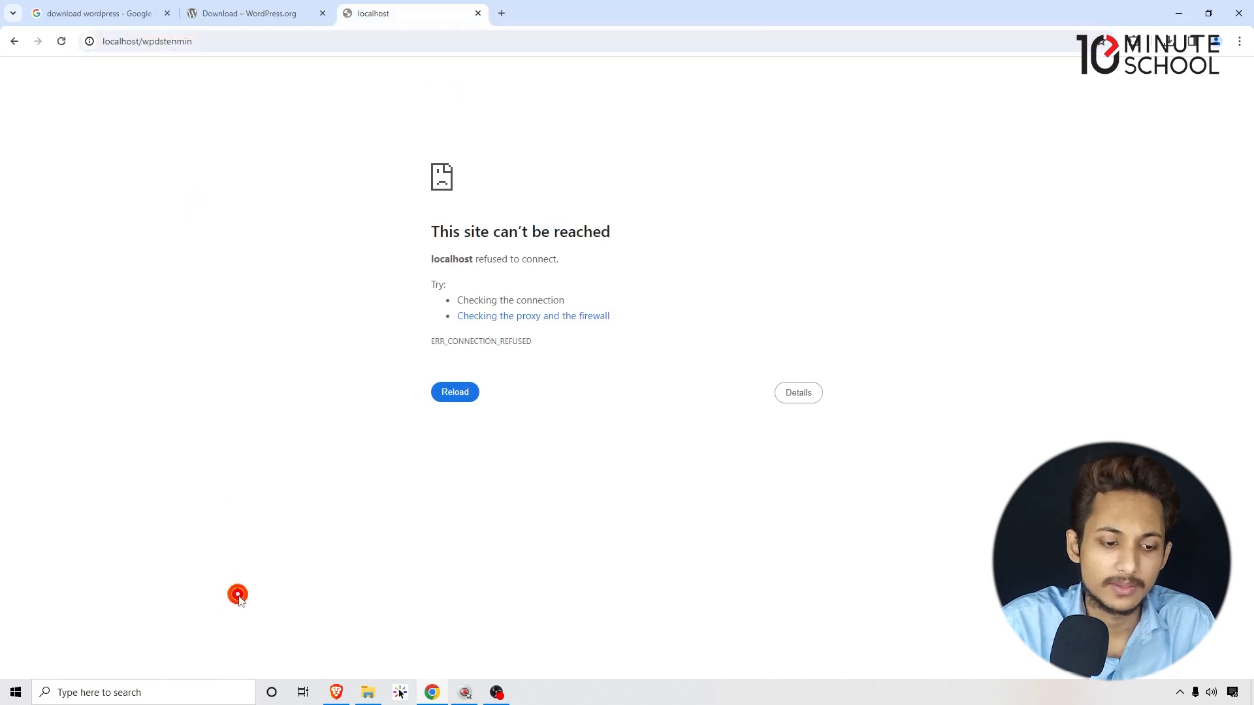
{"action": "left_click", "coordinate": [141, 692]}
{"action": "type", "text": "xa"}
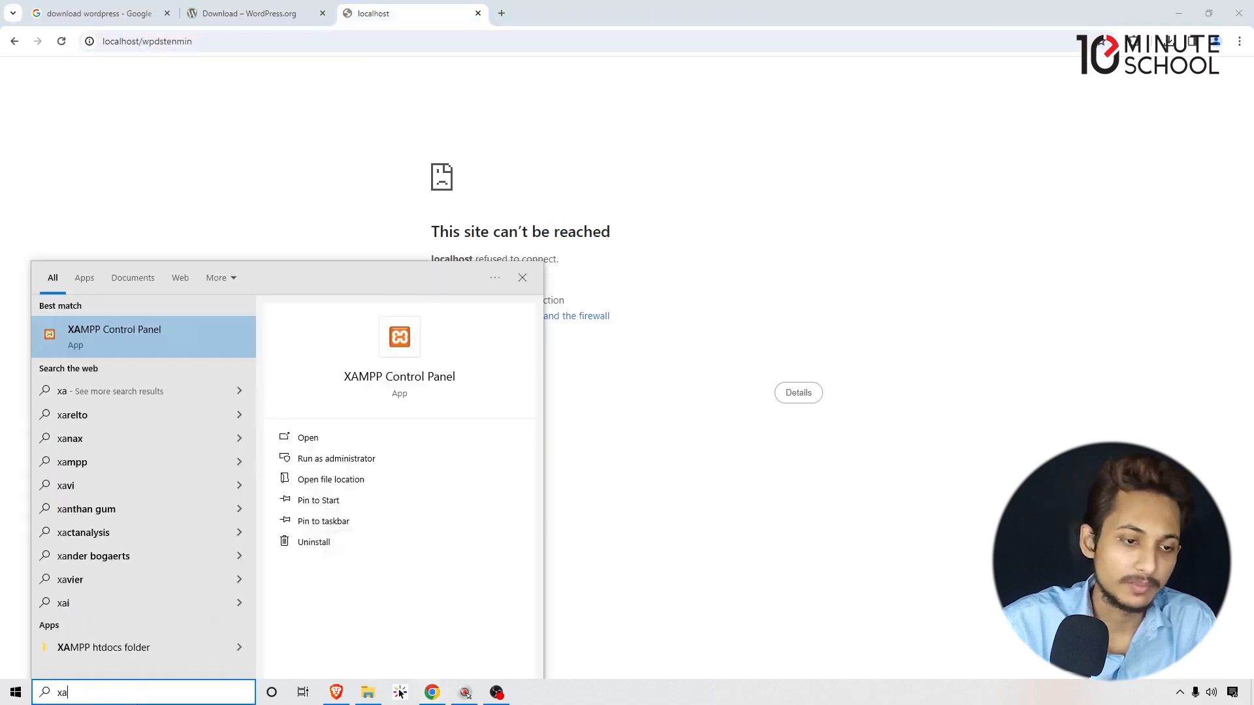
Start Apache and MySQL in XAMPP Control Panel, then reload localhost/wpdstenmin in Chrome.
{"action": "left_click", "coordinate": [129, 327]}
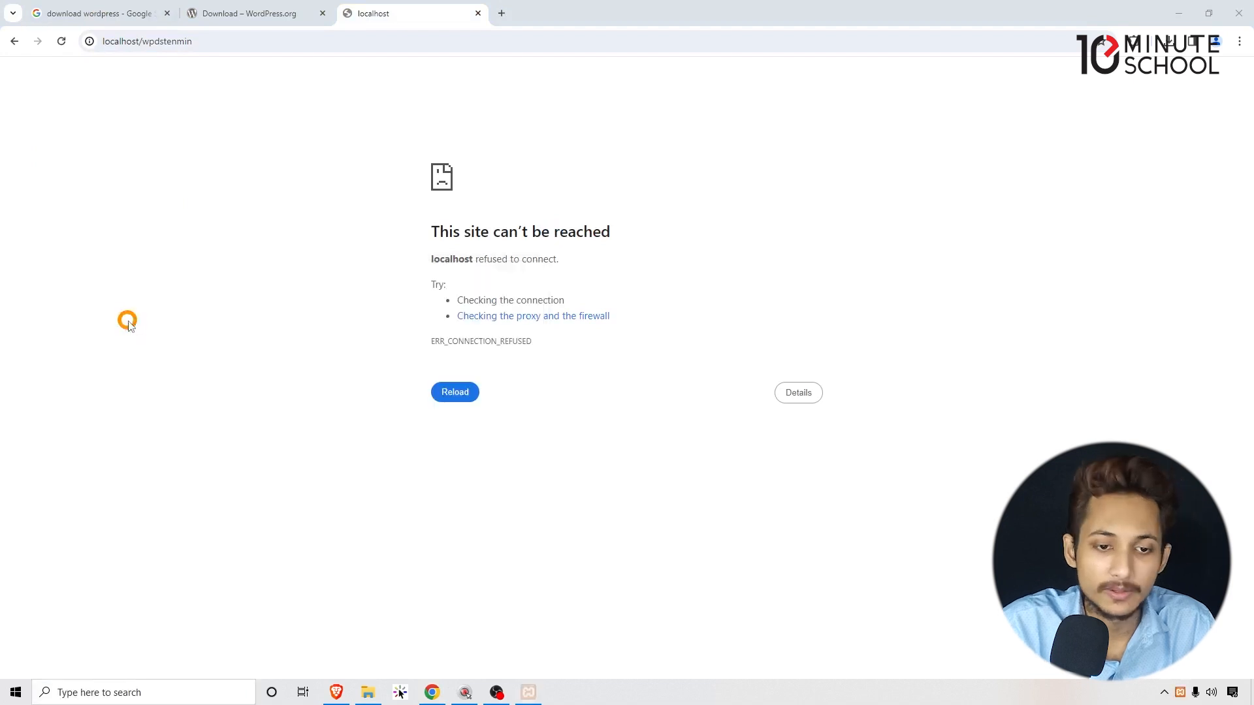
{"action": "left_click", "coordinate": [225, 73]}
{"action": "left_click", "coordinate": [226, 92]}
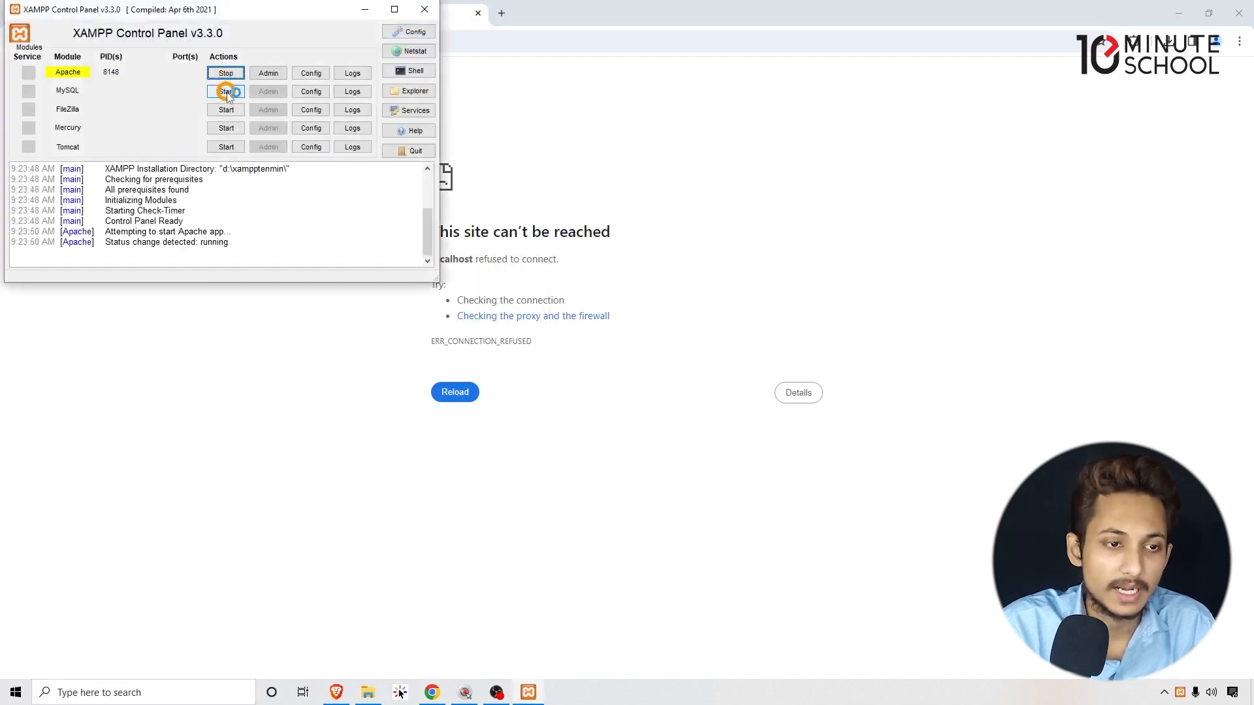
{"action": "left_click_drag", "start_coordinate": [128, 10], "coordinate": [559, 209]}
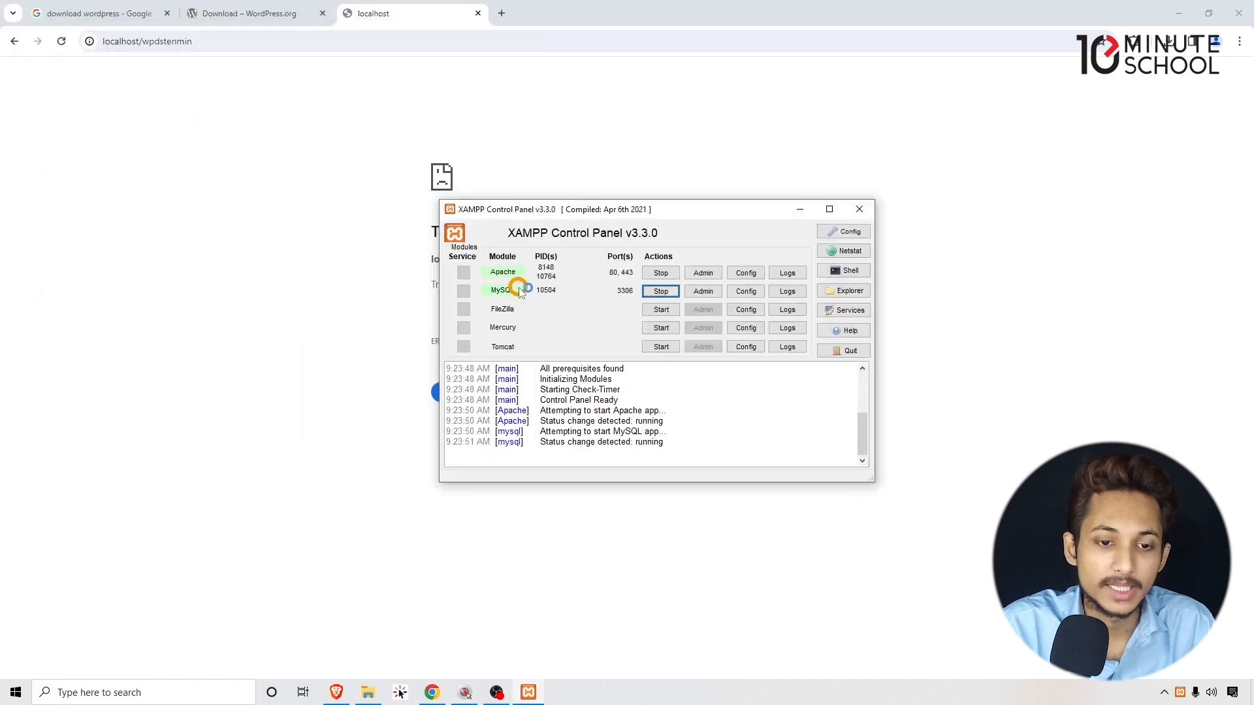
{"action": "left_click", "coordinate": [94, 122]}
{"action": "left_click", "coordinate": [64, 41]}
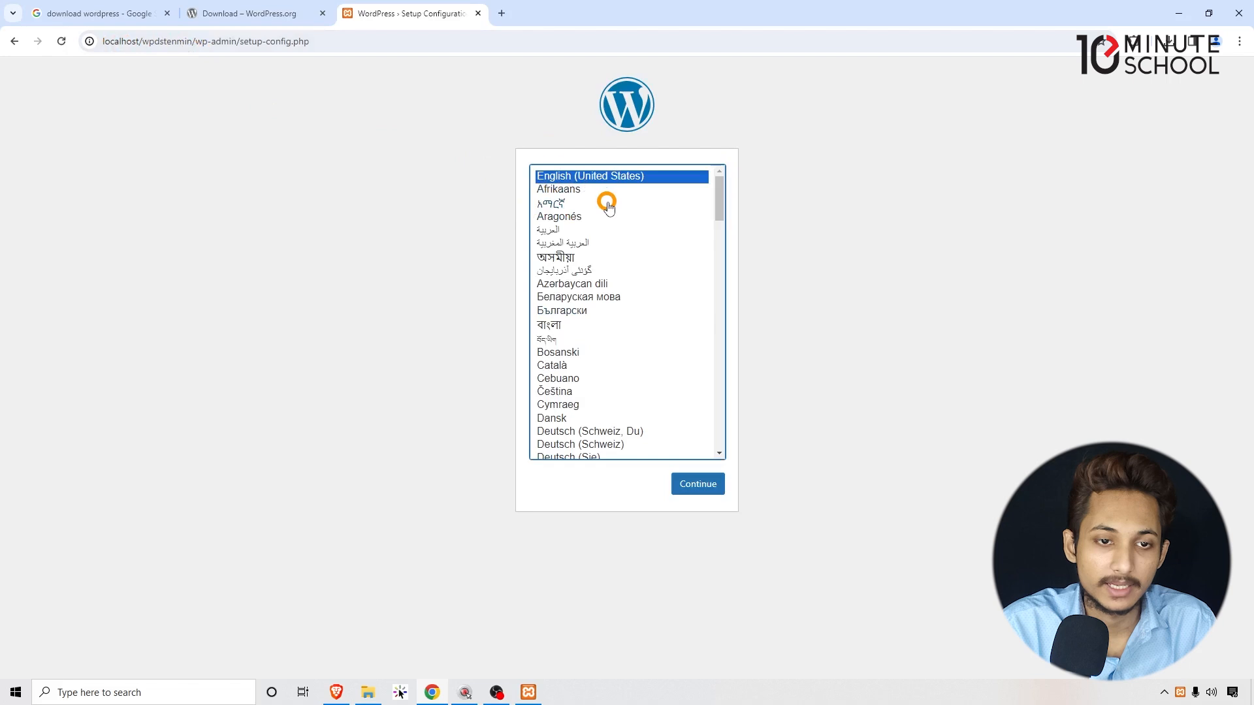
Select English (United States) on the setup-config language list and continue.
{"action": "left_click", "coordinate": [484, 141]}
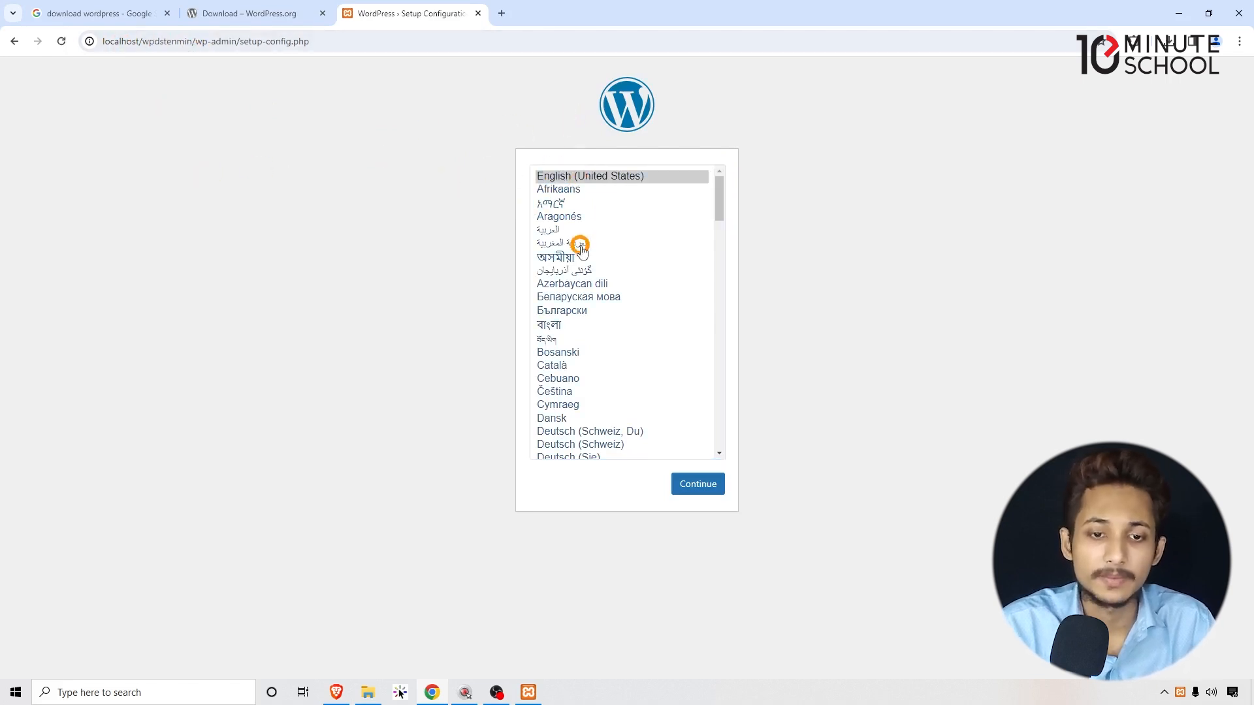
{"action": "scroll", "coordinate": [588, 186], "scroll_direction": "down", "scroll_amount": 2}
{"action": "scroll", "coordinate": [583, 280], "scroll_direction": "up", "scroll_amount": 1}
{"action": "scroll", "coordinate": [583, 279], "scroll_direction": "up", "scroll_amount": 2}
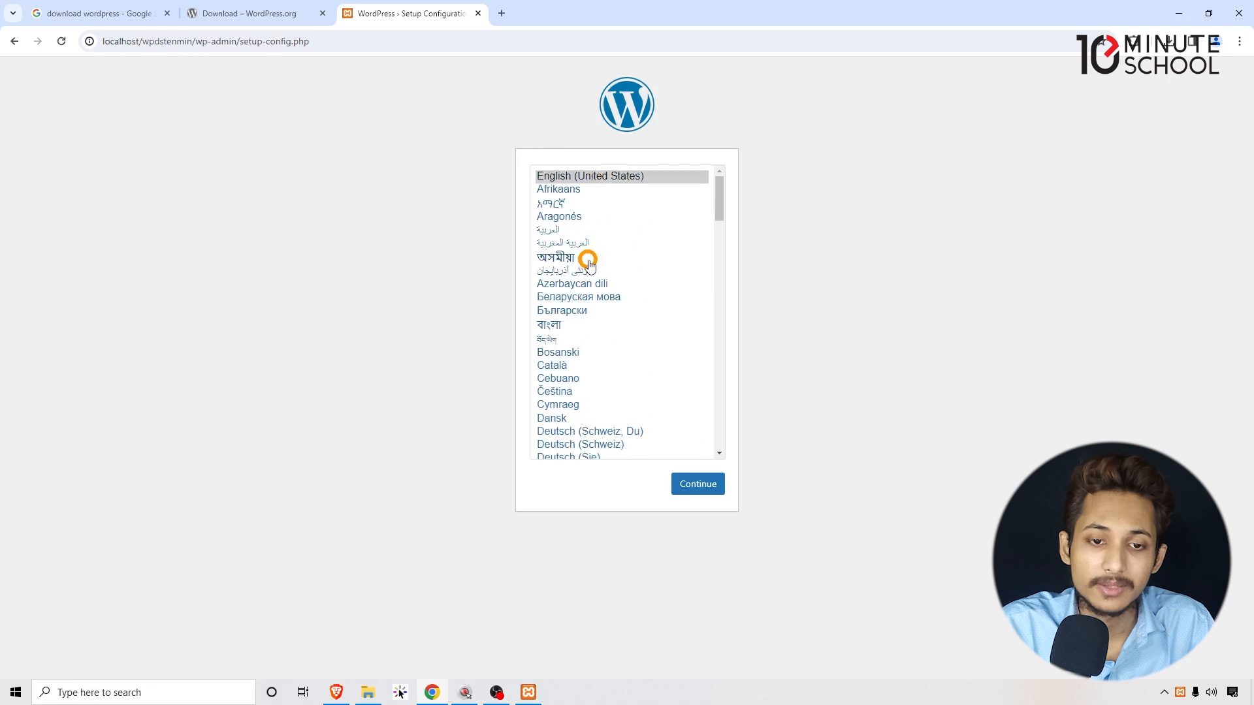
{"action": "left_click", "coordinate": [616, 174]}
{"action": "left_click", "coordinate": [923, 273]}
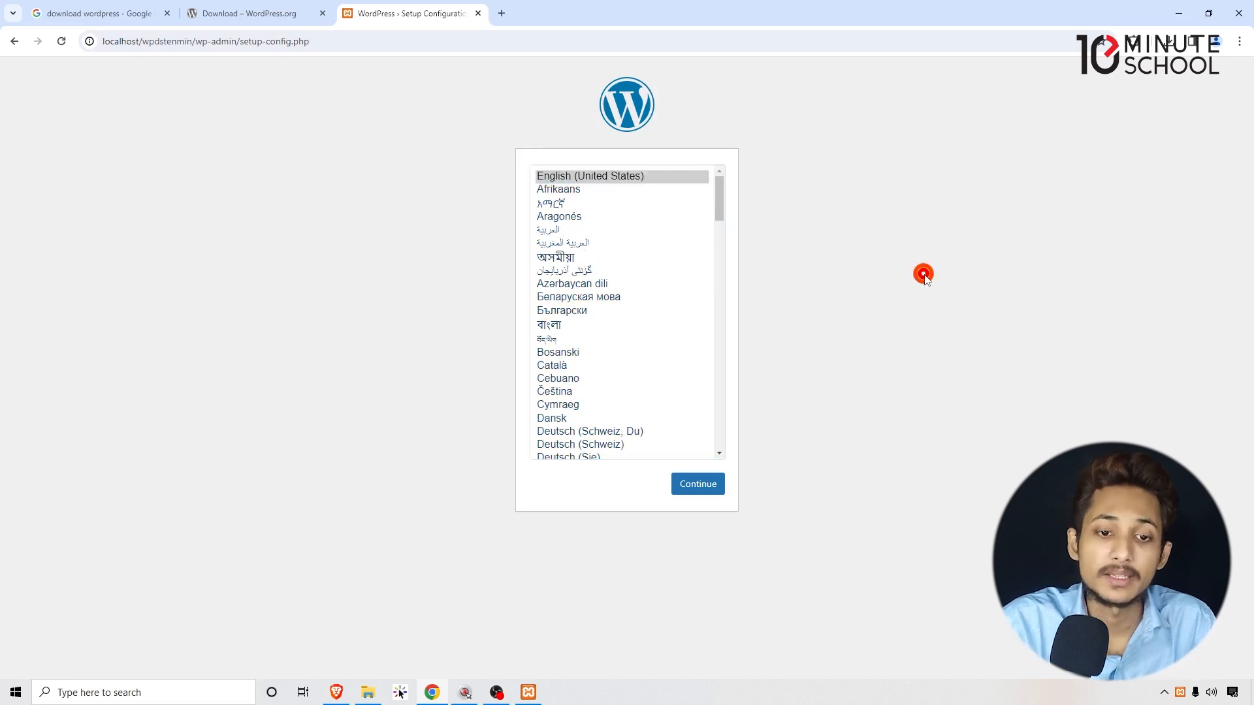
{"action": "left_click", "coordinate": [610, 173]}
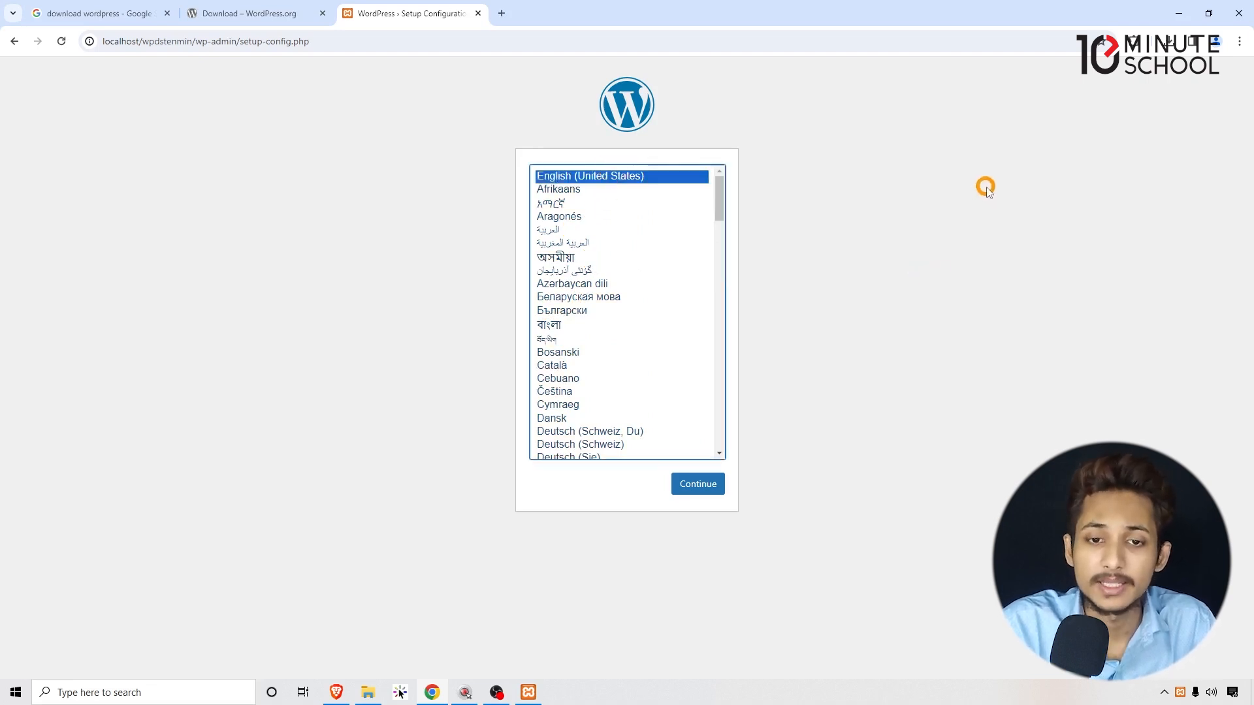
{"action": "left_click", "coordinate": [717, 477]}
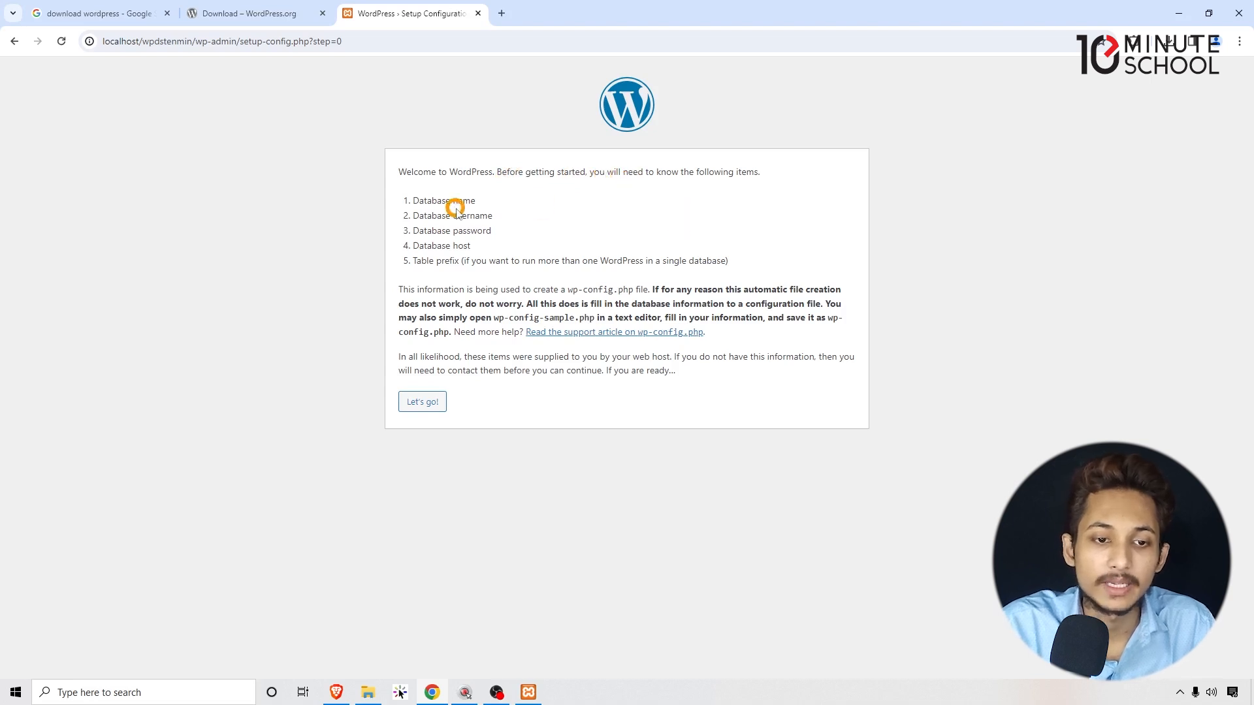
Review the required items in turn: database name, username, password, host and table prefix.
{"action": "left_click_drag", "start_coordinate": [409, 200], "coordinate": [484, 202]}
{"action": "left_click", "coordinate": [493, 203]}
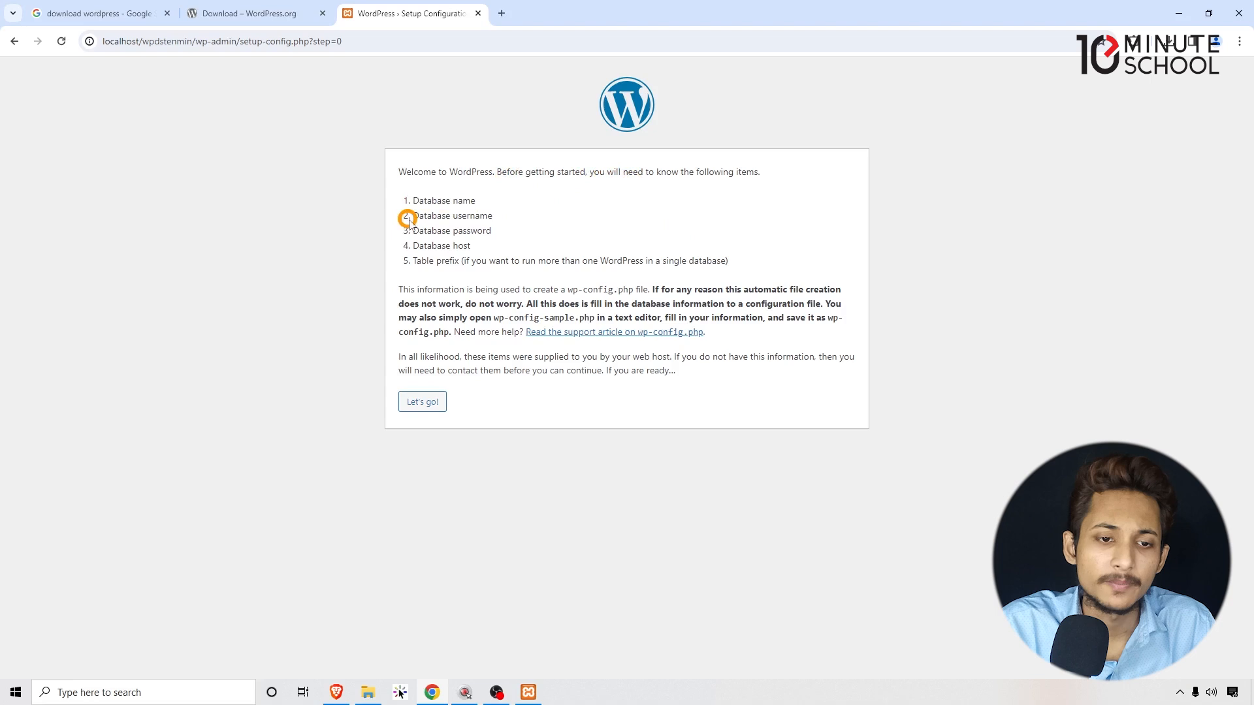
{"action": "left_click_drag", "start_coordinate": [434, 214], "coordinate": [503, 214]}
{"action": "left_click", "coordinate": [512, 213]}
{"action": "left_click_drag", "start_coordinate": [416, 228], "coordinate": [491, 230]}
{"action": "left_click", "coordinate": [492, 230]}
{"action": "left_click_drag", "start_coordinate": [418, 245], "coordinate": [494, 247]}
{"action": "left_click", "coordinate": [495, 247]}
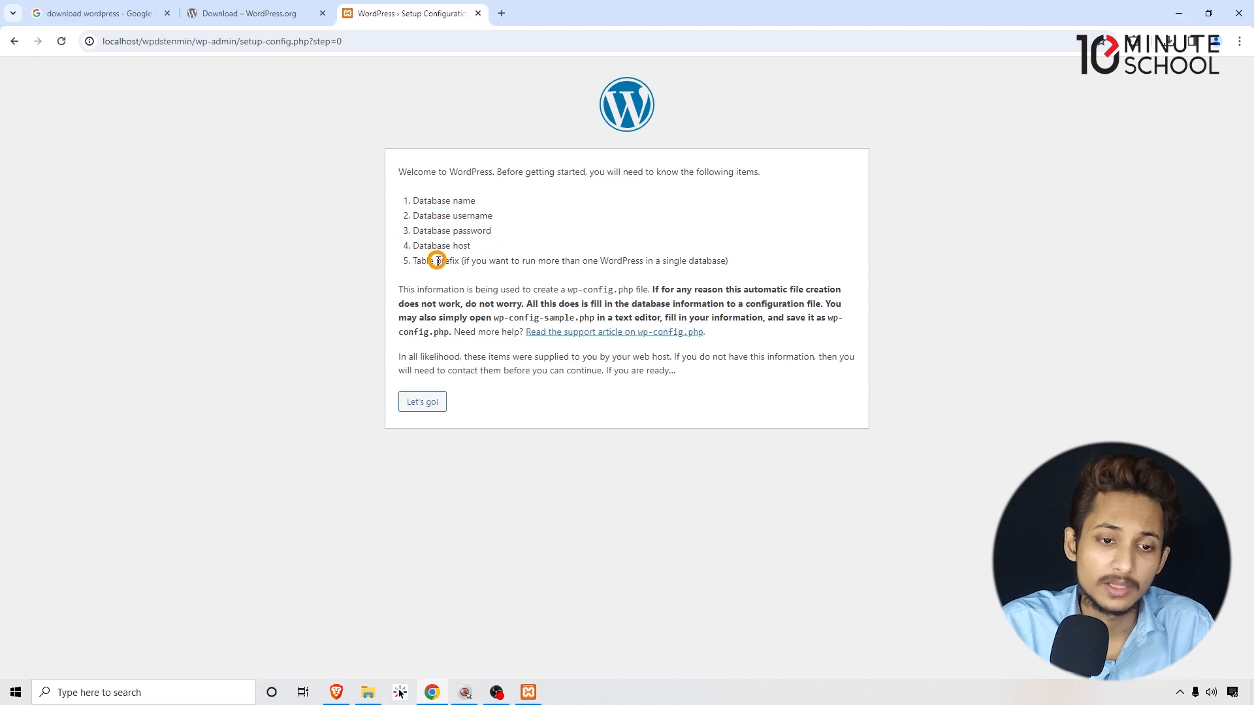
{"action": "left_click_drag", "start_coordinate": [418, 260], "coordinate": [481, 260]}
{"action": "left_click", "coordinate": [483, 259]}
{"action": "left_click_drag", "start_coordinate": [414, 199], "coordinate": [495, 246]}
{"action": "left_click", "coordinate": [498, 248]}
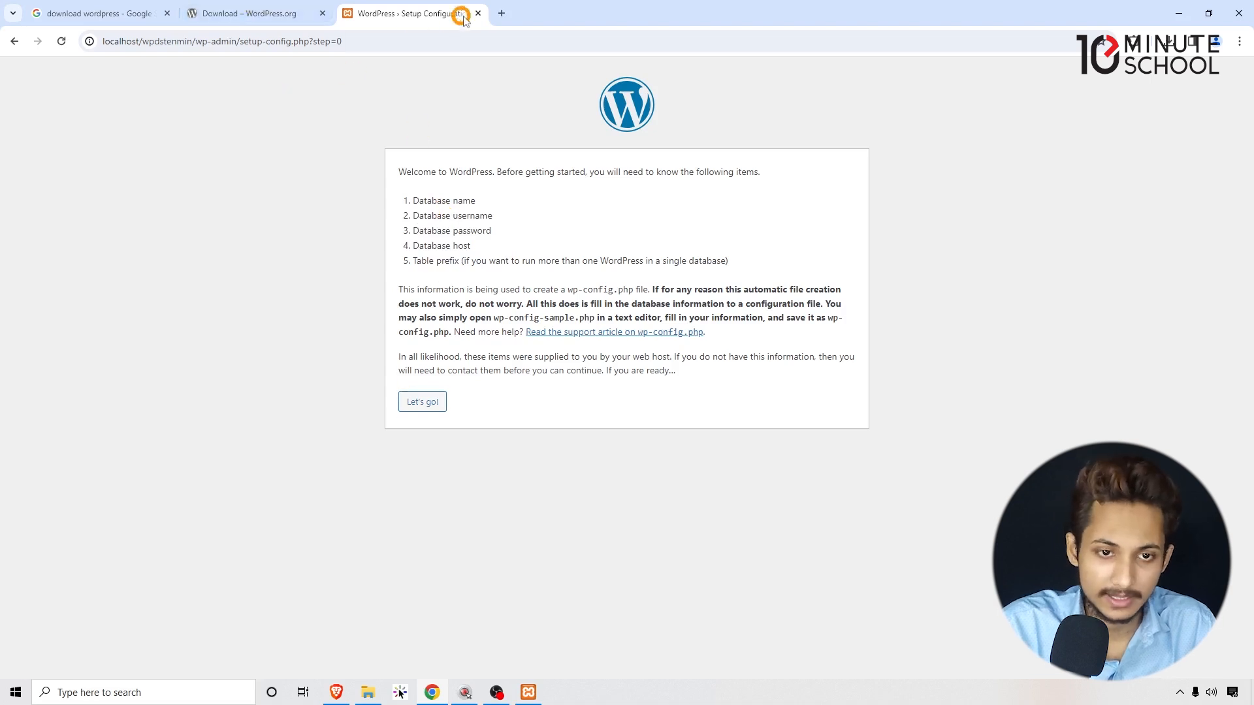
Load localhost/phpmyadmin in a new browser tab.
{"action": "left_click", "coordinate": [497, 13]}
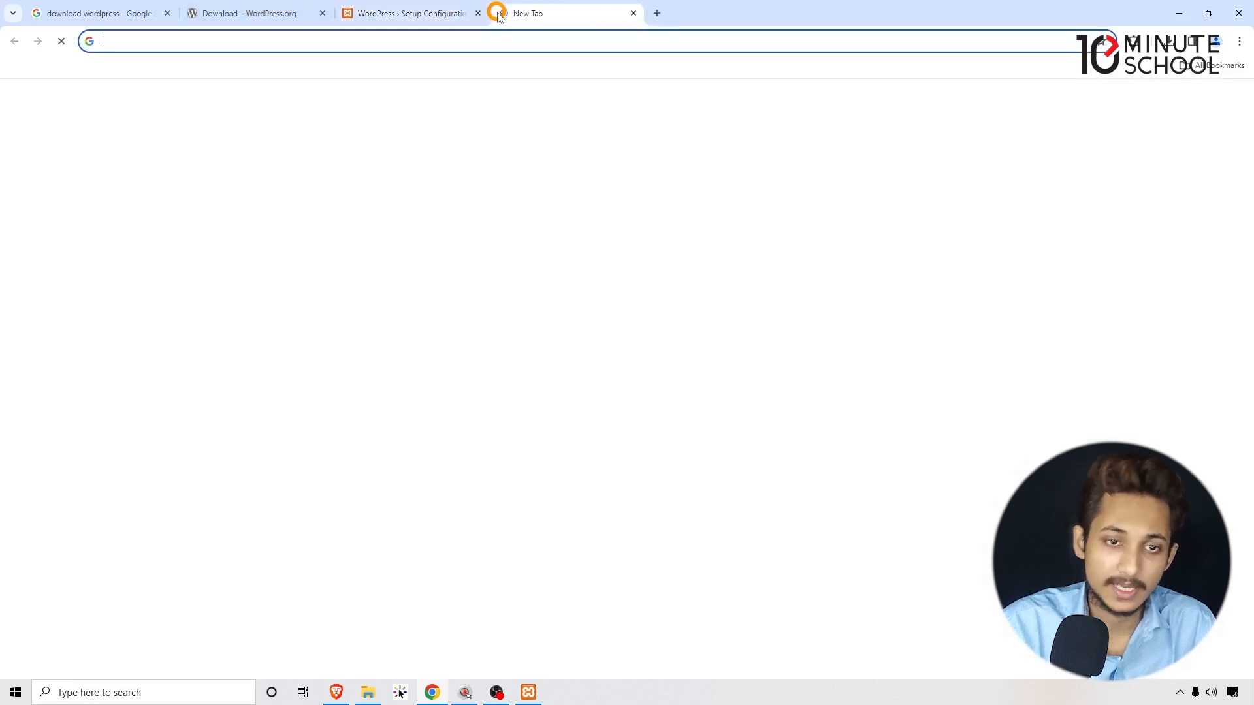
{"action": "type", "text": "lo"}
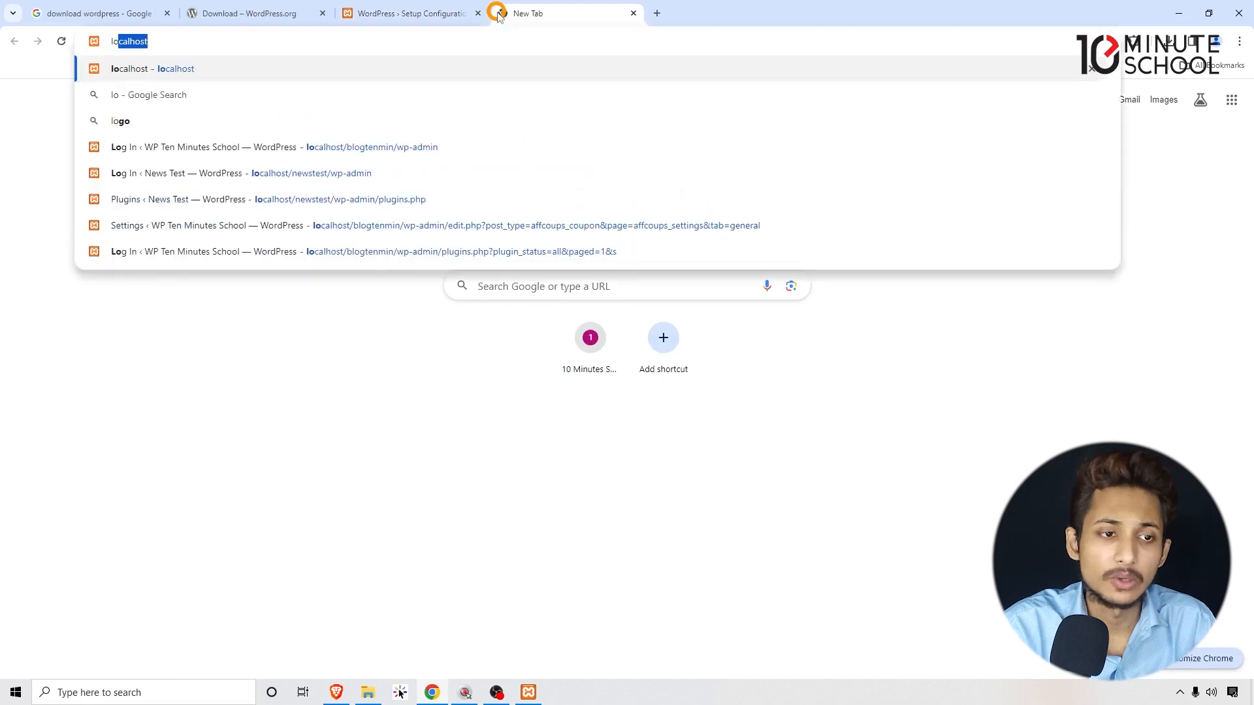
{"action": "key", "text": "Right"}
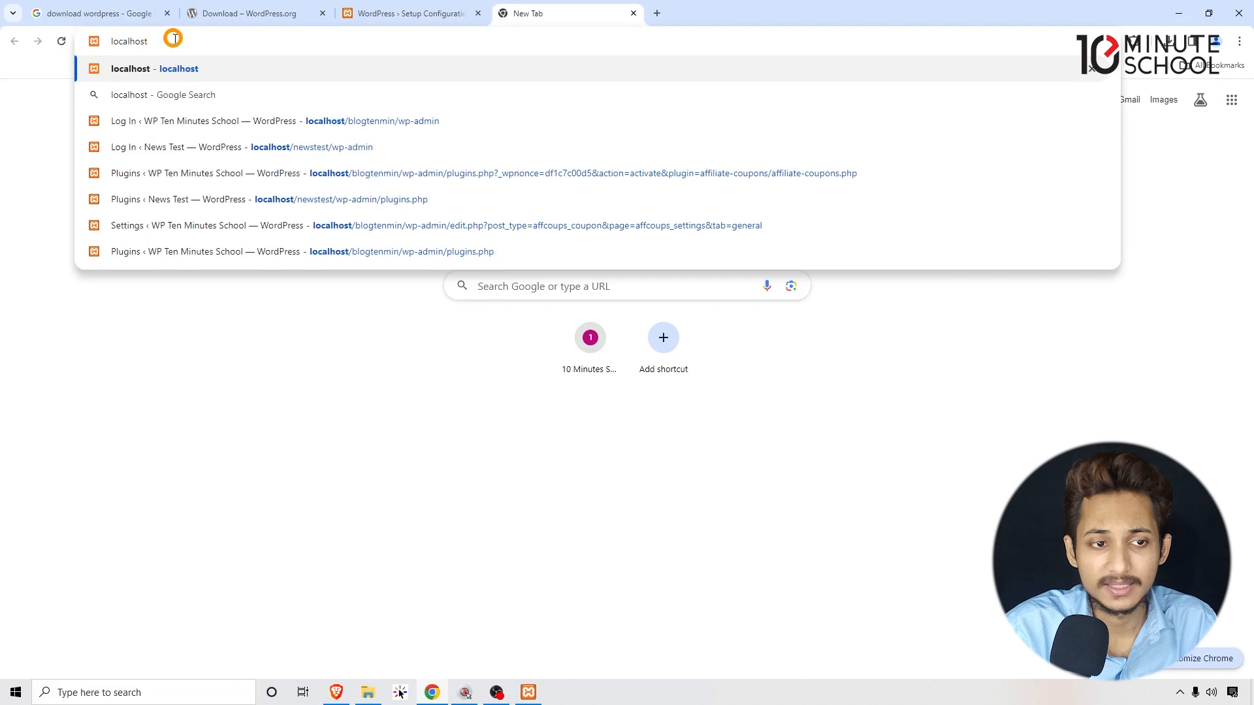
{"action": "type", "text": "/phpmyadmin"}
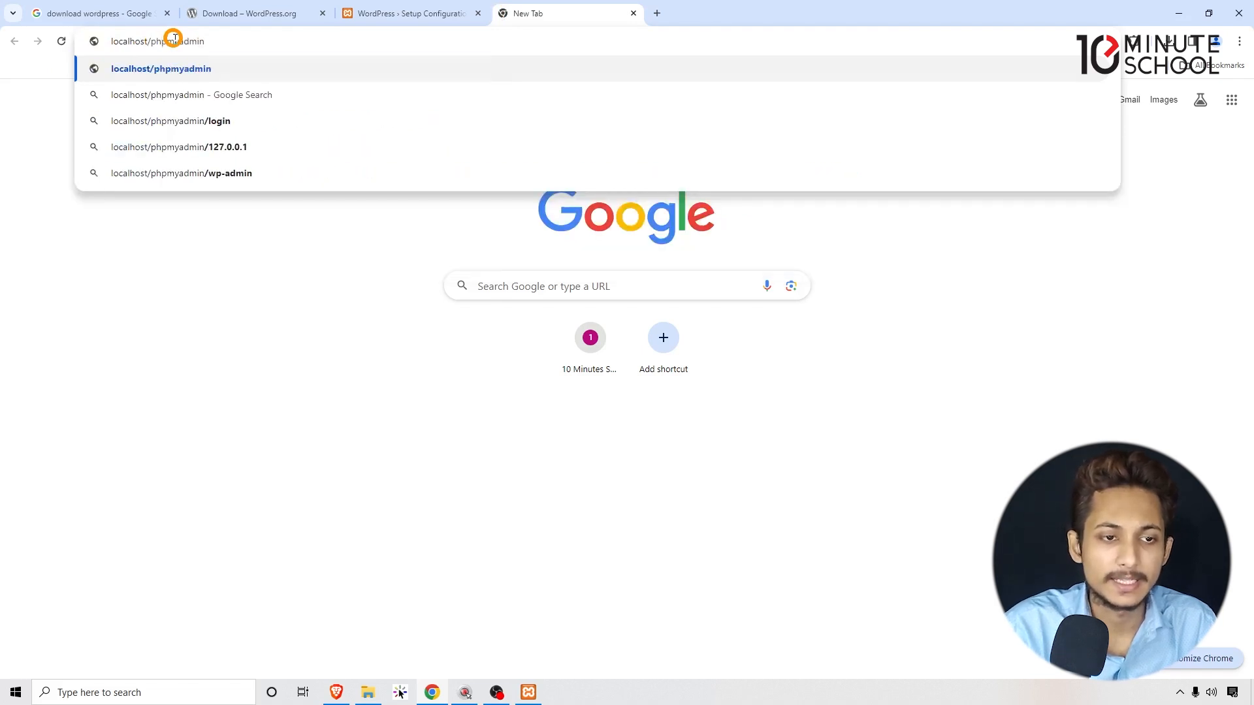
{"action": "key", "text": "Return"}
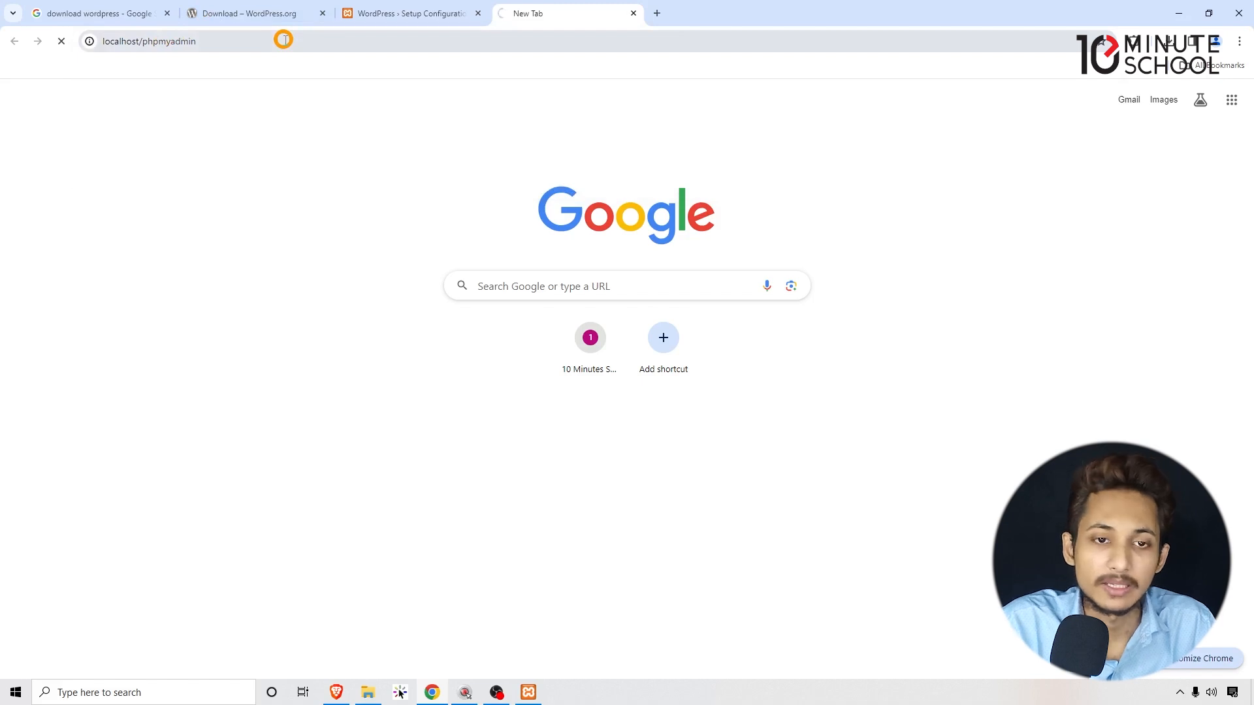
{"action": "left_click_drag", "start_coordinate": [295, 43], "coordinate": [91, 37]}
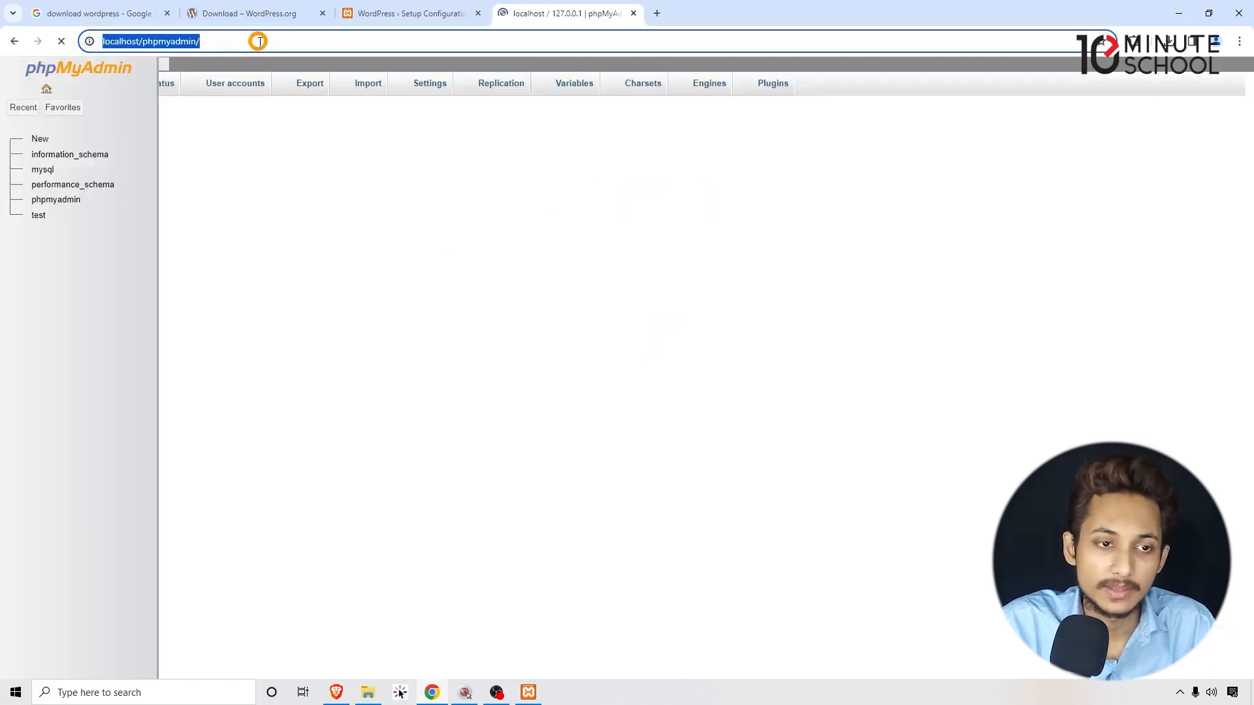
{"action": "left_click", "coordinate": [257, 42]}
{"action": "double_click", "coordinate": [257, 42]}
{"action": "left_click_drag", "start_coordinate": [235, 40], "coordinate": [119, 40]}
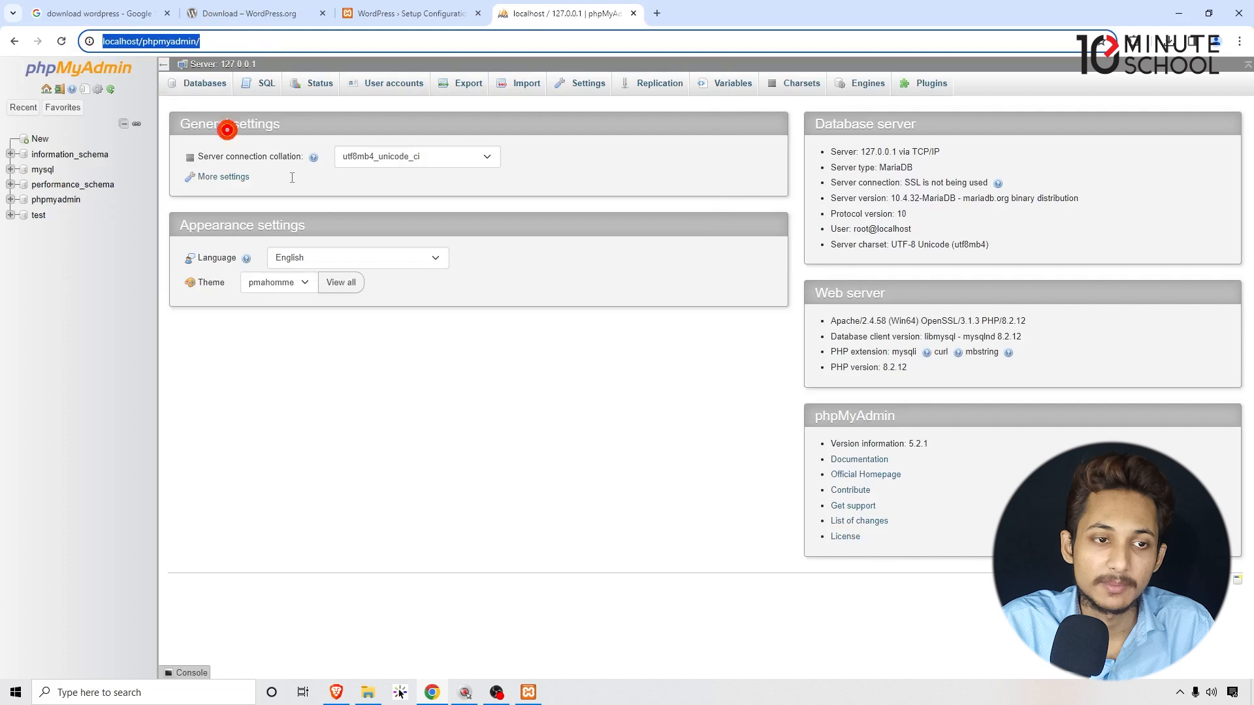
{"action": "left_click", "coordinate": [463, 389]}
In the Databases list, enter db_wpdstenmin as the new database name, copying wpdstenmin from the setup address.
{"action": "left_click", "coordinate": [229, 94]}
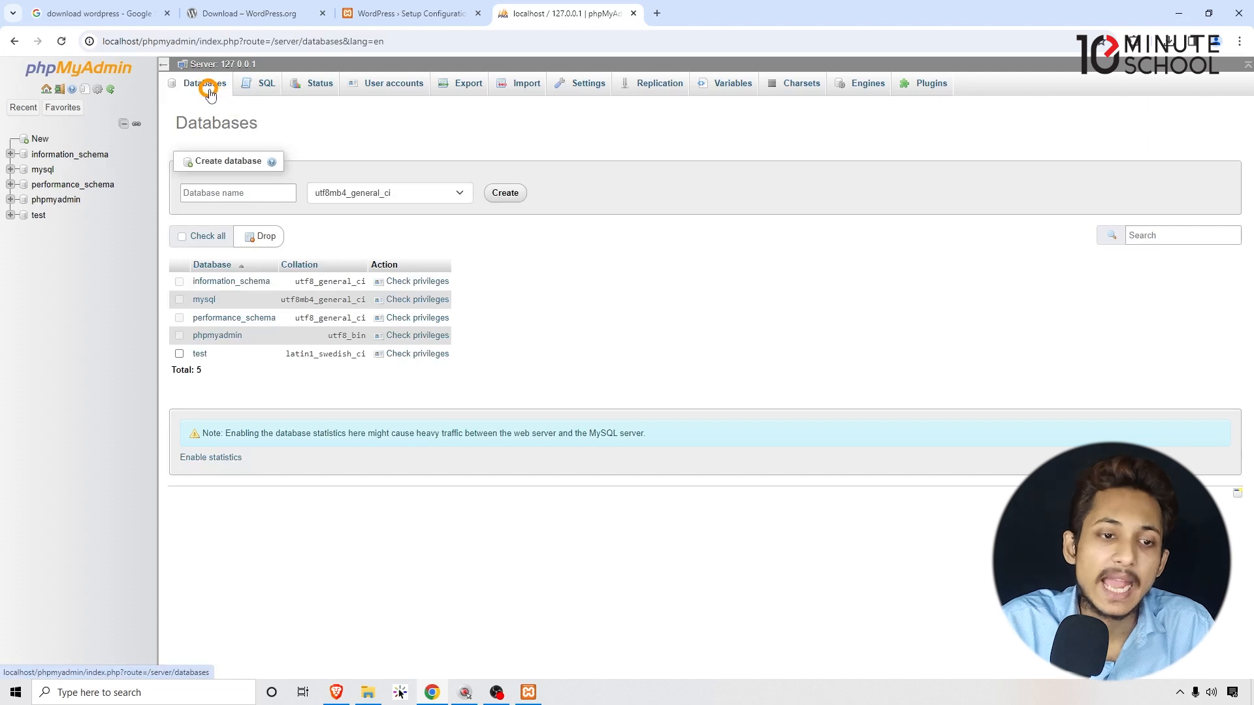
{"action": "left_click", "coordinate": [216, 193]}
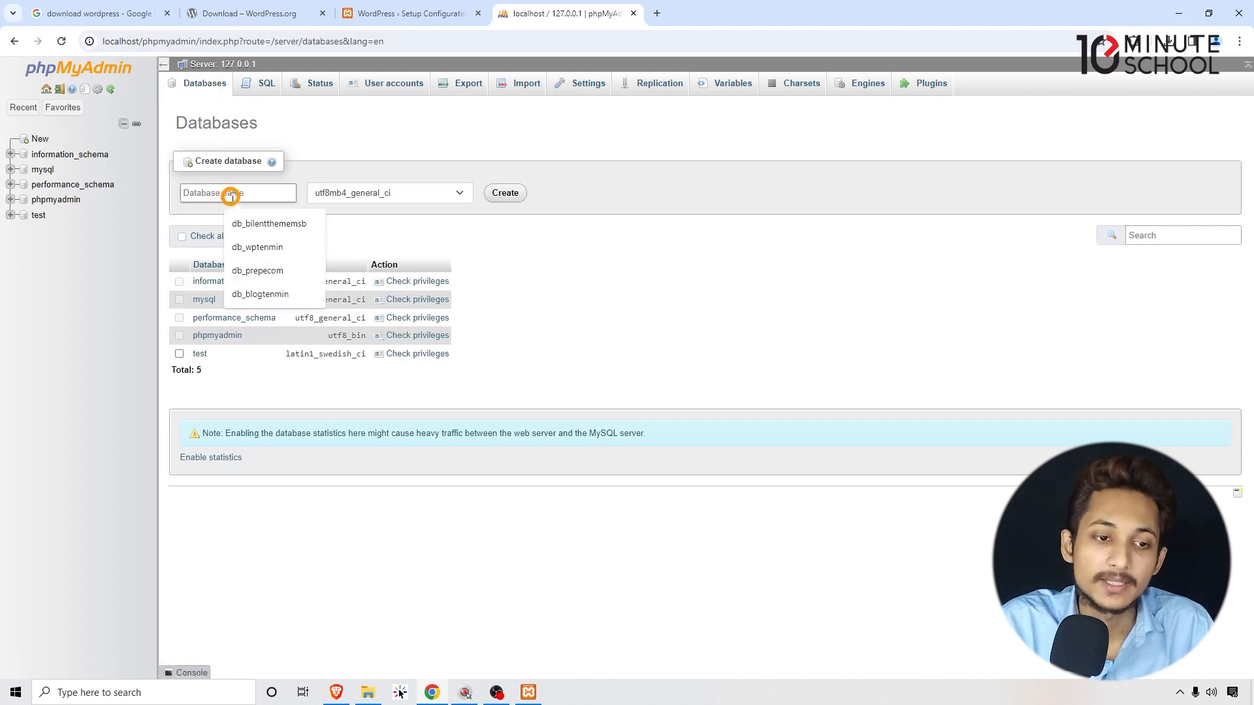
{"action": "left_click", "coordinate": [385, 13]}
{"action": "left_click", "coordinate": [160, 46]}
{"action": "double_click", "coordinate": [160, 42]}
{"action": "left_click", "coordinate": [512, 18]}
{"action": "type", "text": "d"}
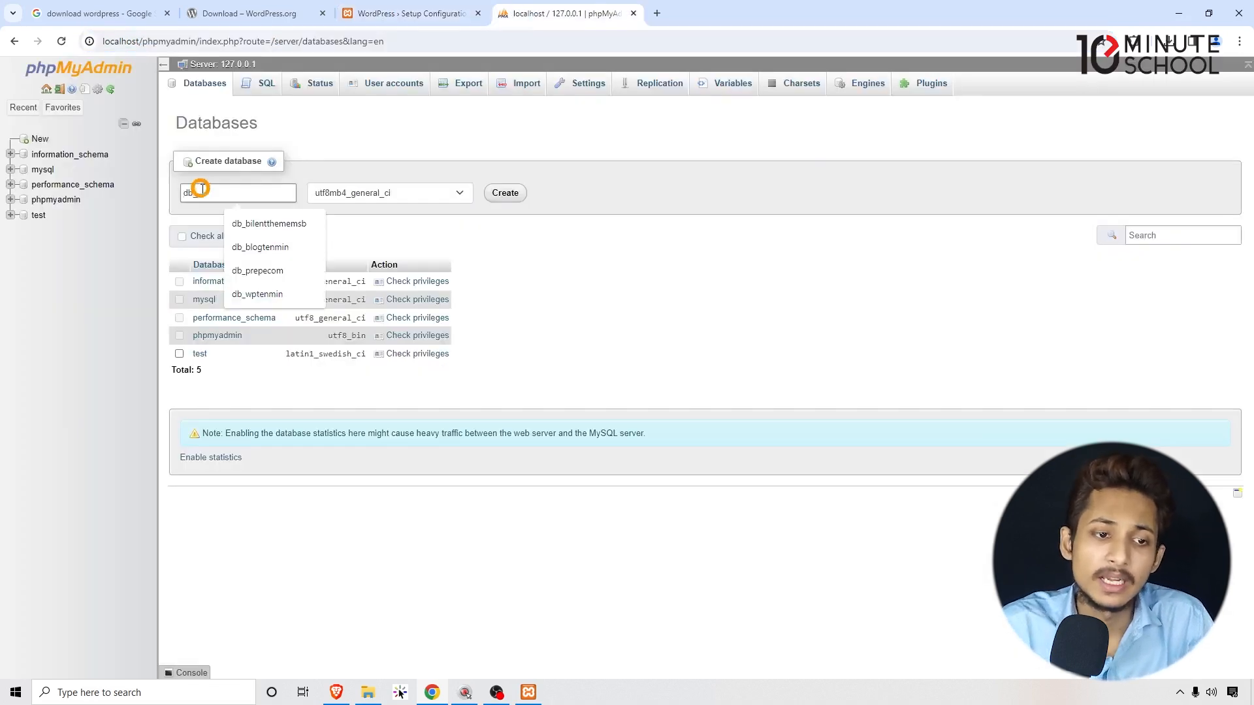
{"action": "type", "text": "b_"}
{"action": "type", "text": "wpdstenmin"}
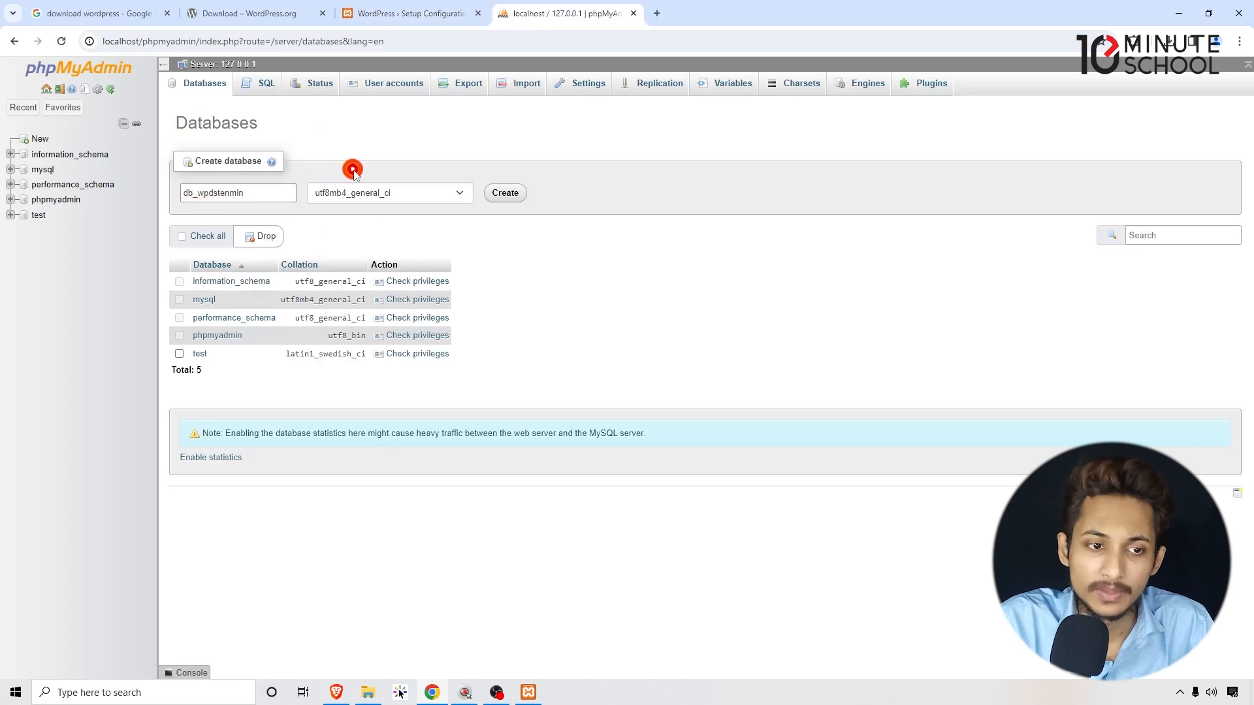
{"action": "mouse_move", "coordinate": [198, 193]}
{"action": "left_mouse_down"}
{"action": "mouse_move", "coordinate": [254, 191]}
{"action": "mouse_move", "coordinate": [193, 194]}
{"action": "left_mouse_up"}
{"action": "left_click", "coordinate": [256, 191]}
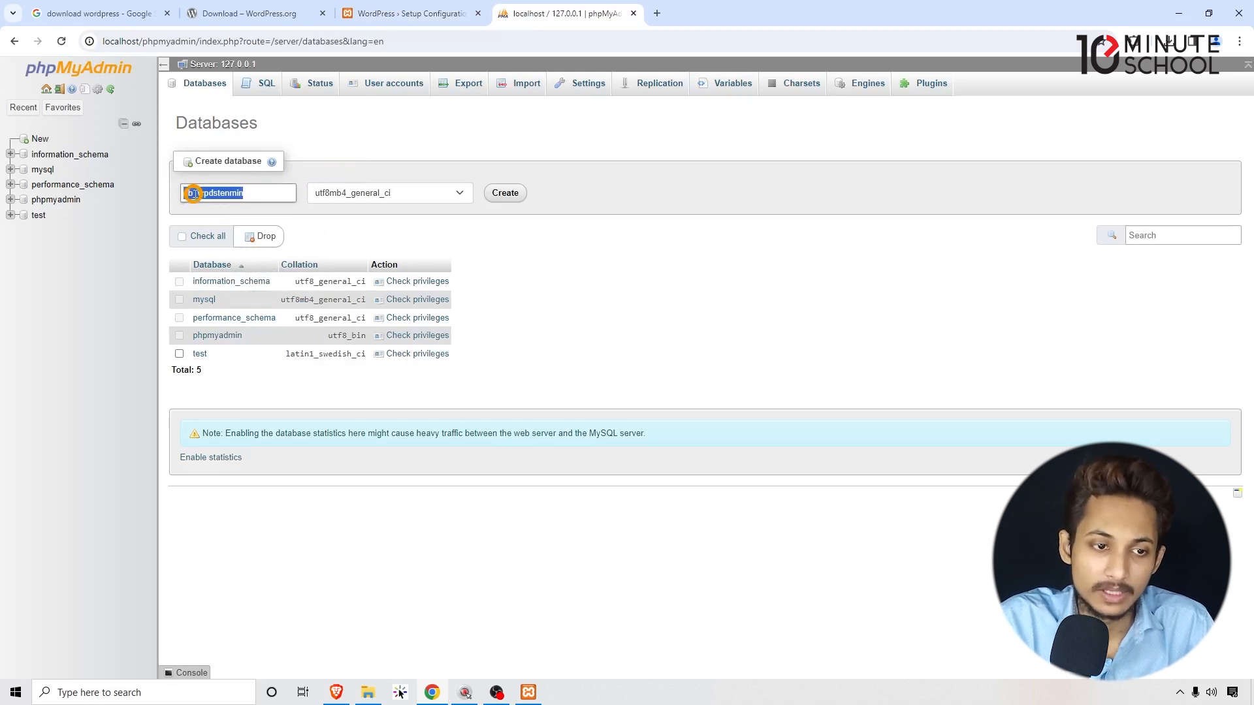
Create the db_wpdstenmin database, open it, and go back to the WordPress setup tab.
{"action": "left_click", "coordinate": [416, 13]}
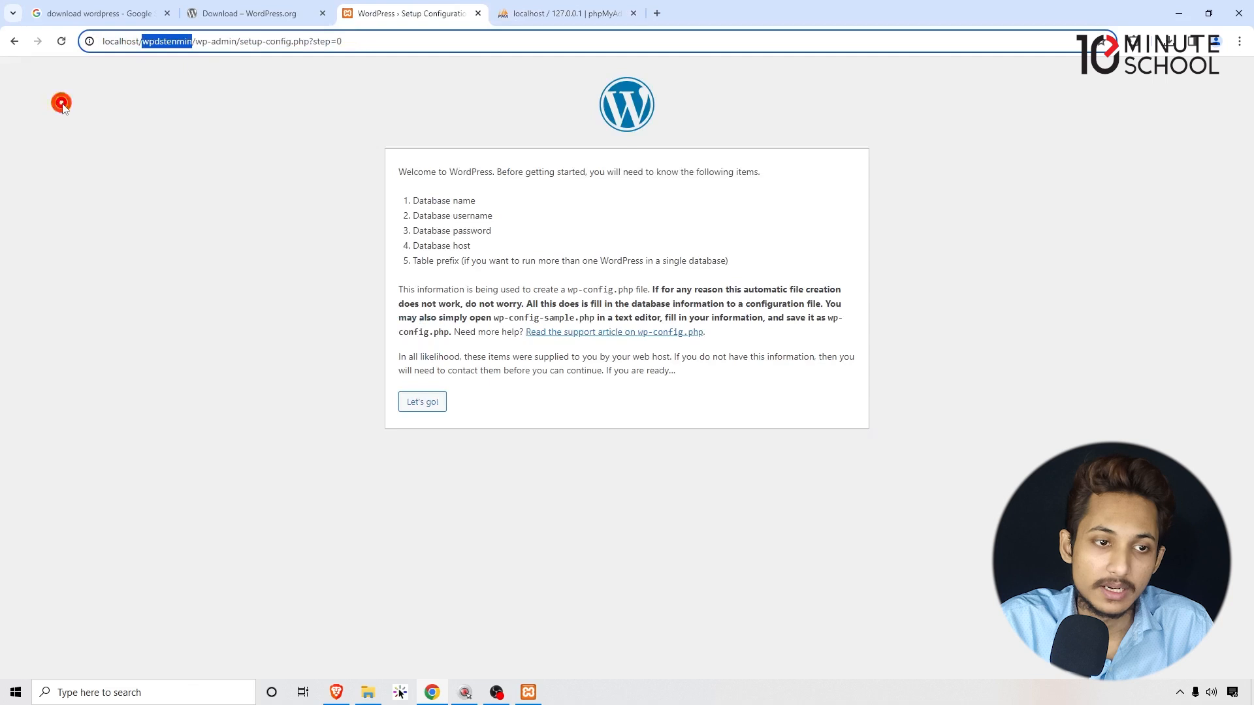
{"action": "left_click", "coordinate": [568, 8]}
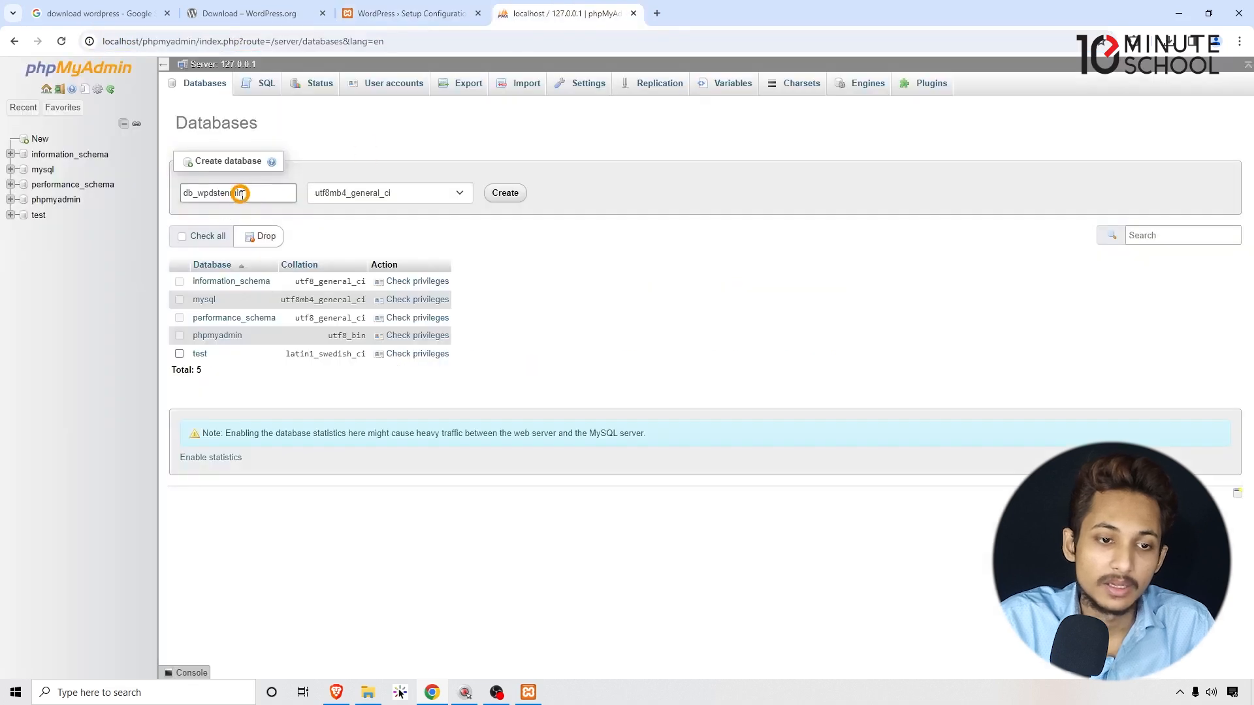
{"action": "left_click", "coordinate": [506, 193]}
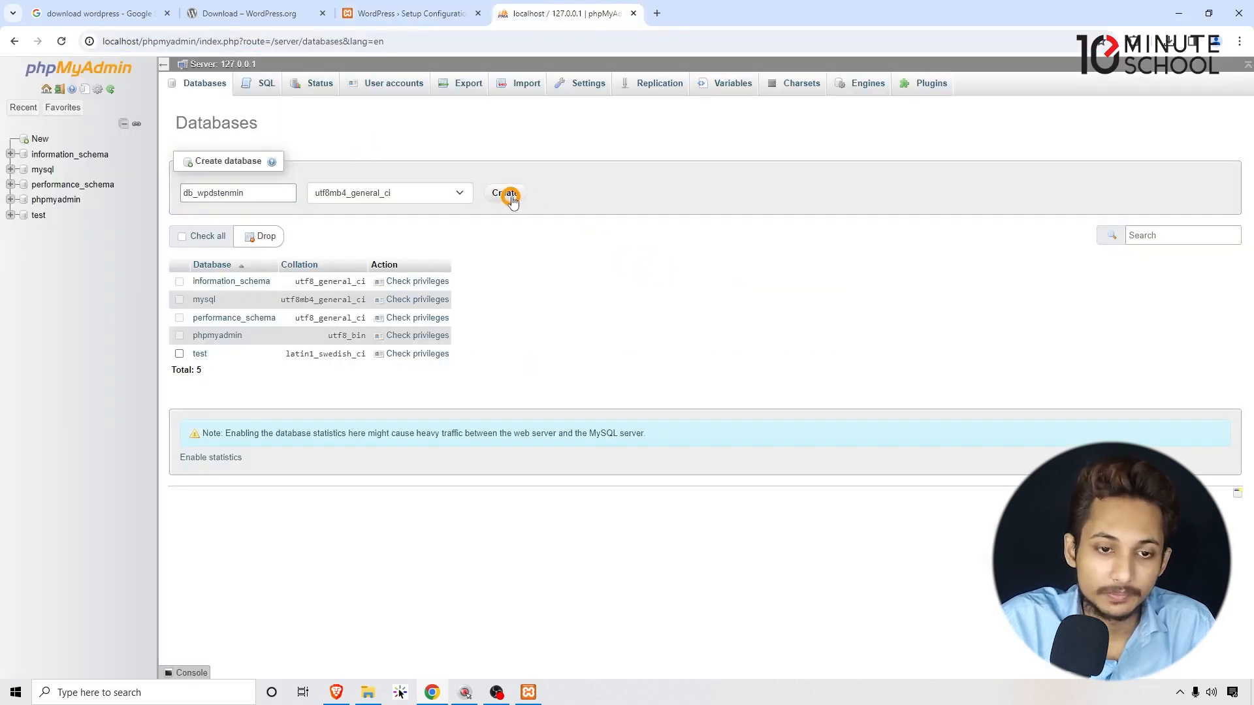
{"action": "double_click", "coordinate": [257, 191]}
{"action": "key", "text": "ctrl+c"}
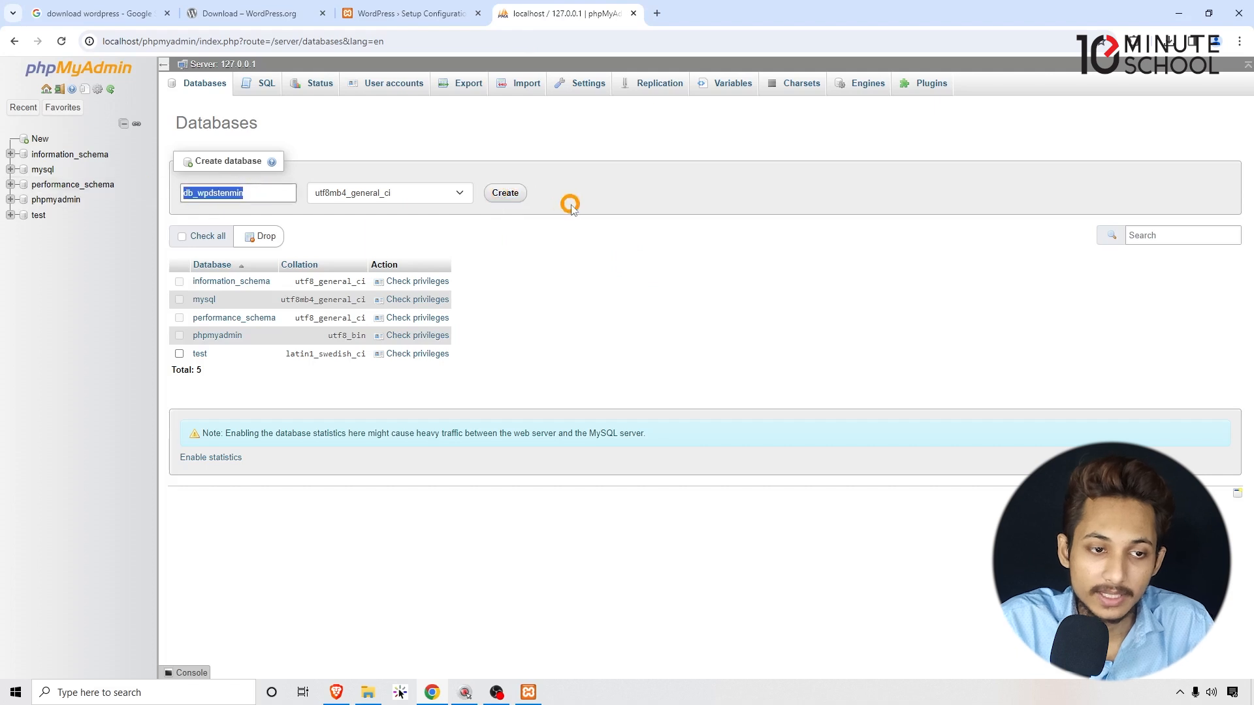
{"action": "left_click", "coordinate": [517, 192]}
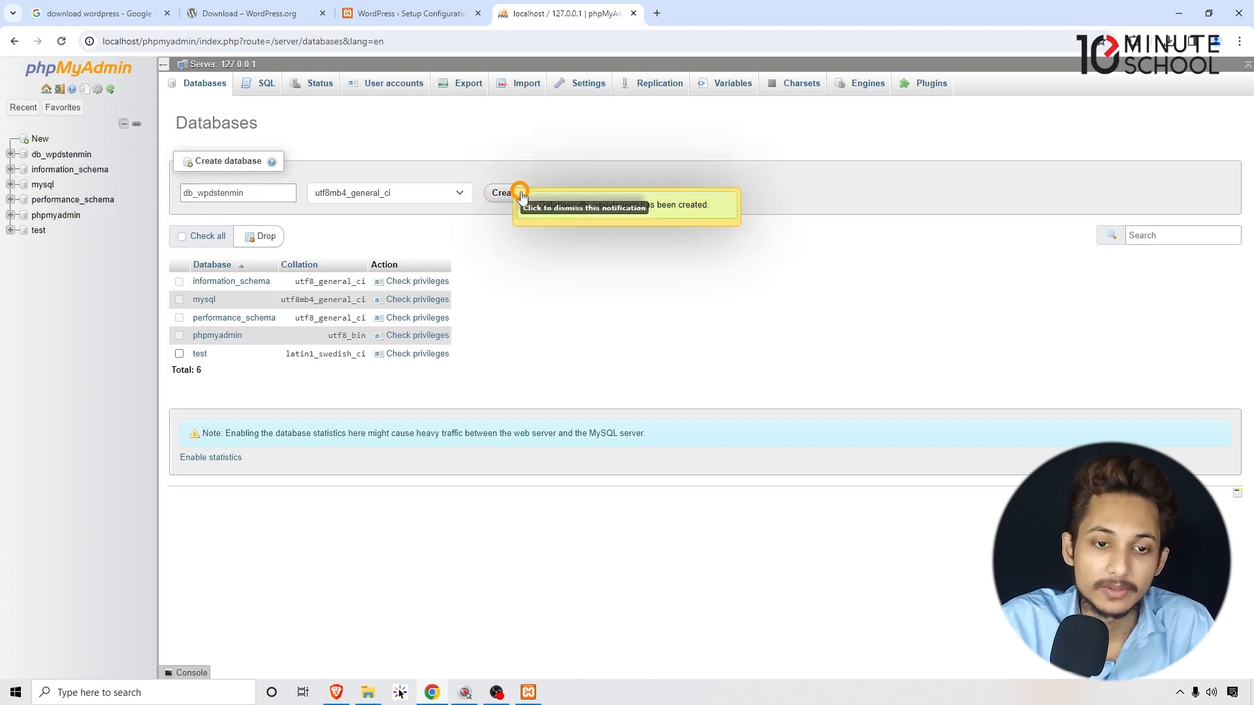
{"action": "left_click", "coordinate": [61, 154]}
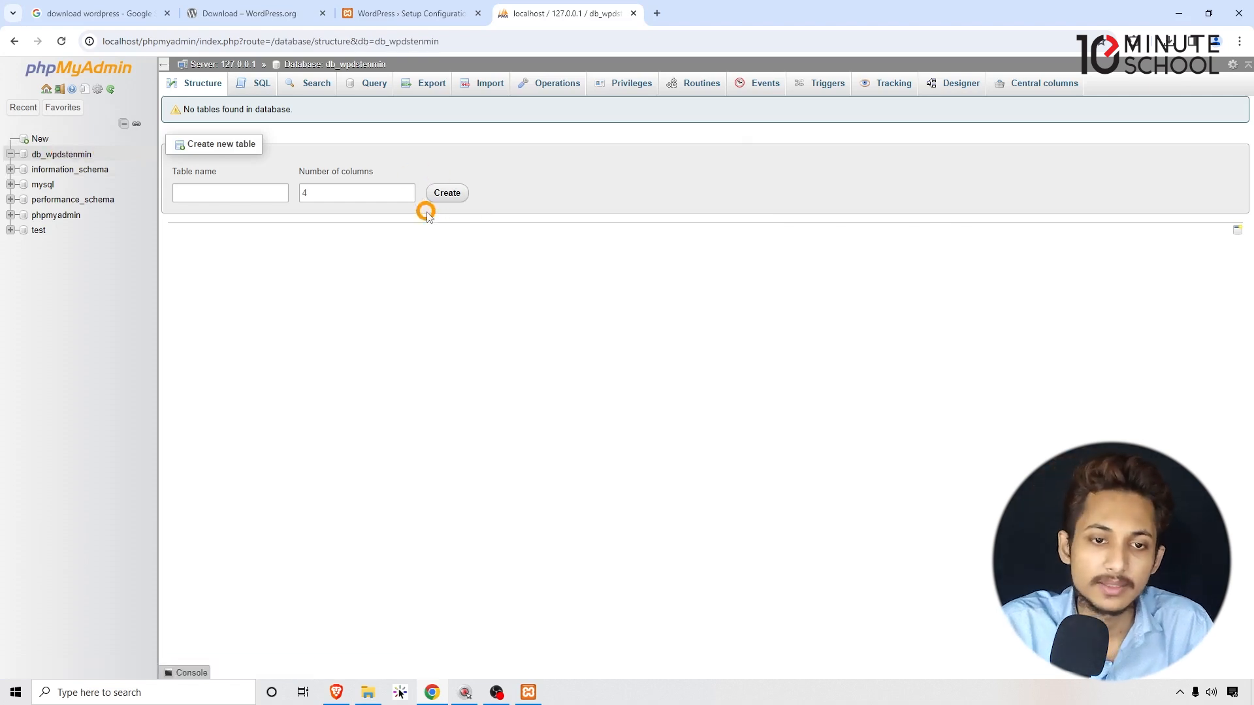
{"action": "left_click", "coordinate": [376, 6]}
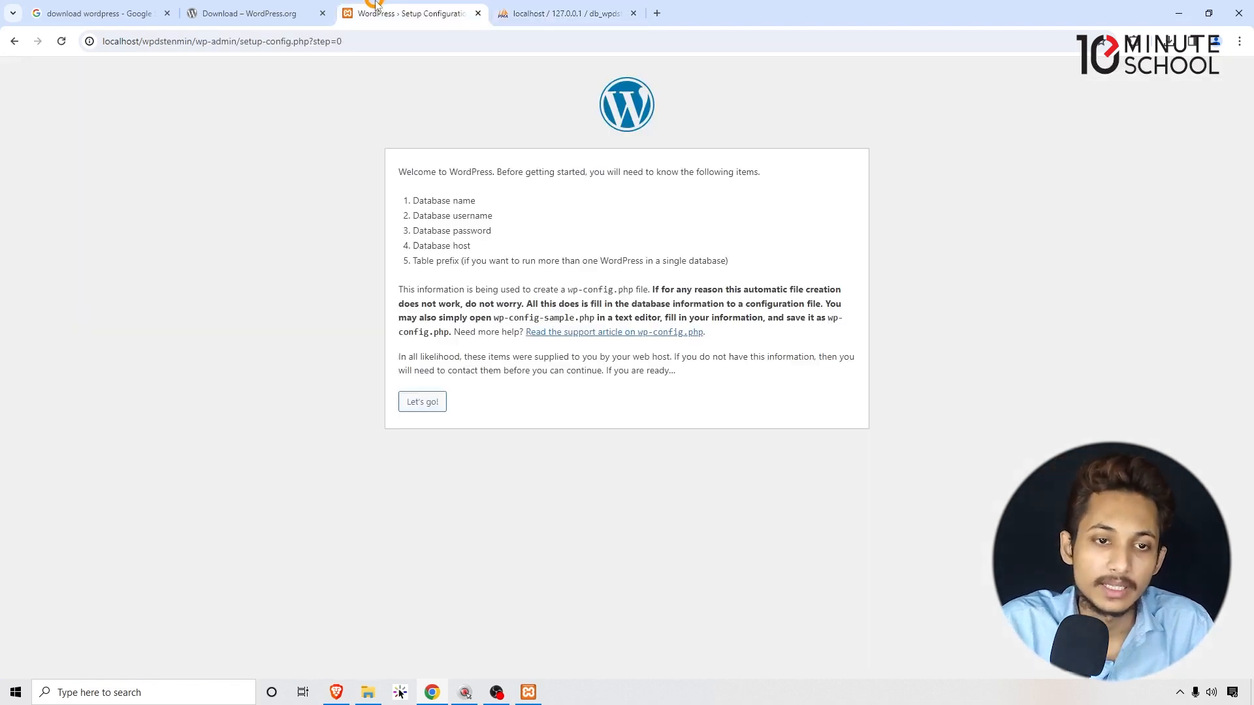
Continue to the connection form and paste db_wpdstenmin as the database name.
{"action": "left_click", "coordinate": [423, 403]}
{"action": "left_click_drag", "start_coordinate": [480, 202], "coordinate": [388, 204]}
{"action": "left_click", "coordinate": [421, 401]}
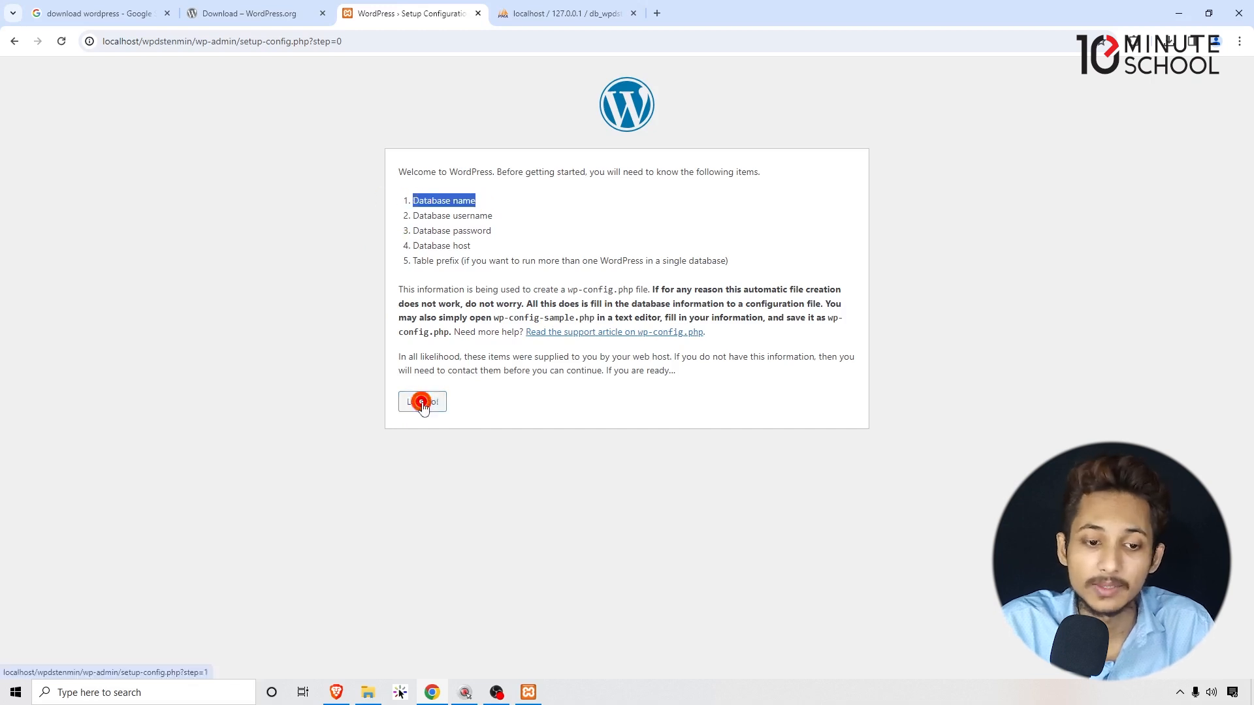
{"action": "left_click", "coordinate": [509, 208]}
{"action": "key", "text": "ctrl+v"}
{"action": "left_click", "coordinate": [247, 208]}
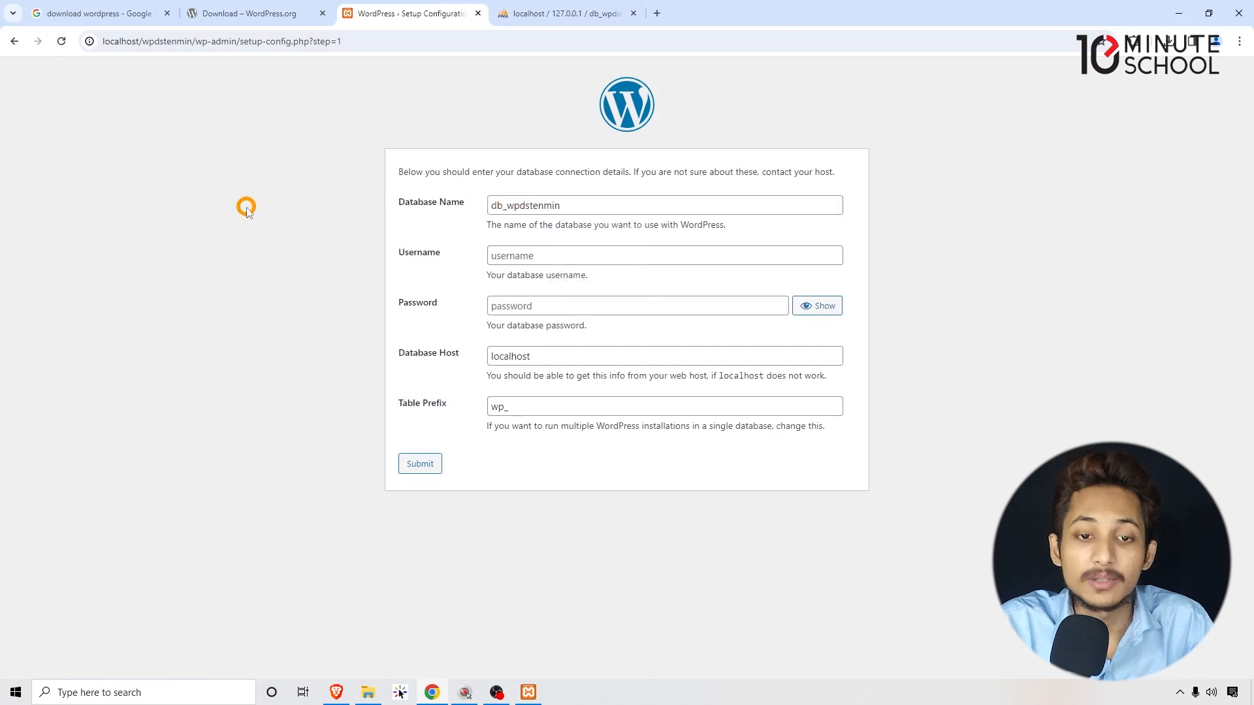
Set the database username to root and leave the password blank.
{"action": "left_click", "coordinate": [503, 256]}
{"action": "left_click", "coordinate": [487, 278]}
{"action": "left_click_drag", "start_coordinate": [486, 278], "coordinate": [596, 277]}
{"action": "left_click", "coordinate": [593, 276]}
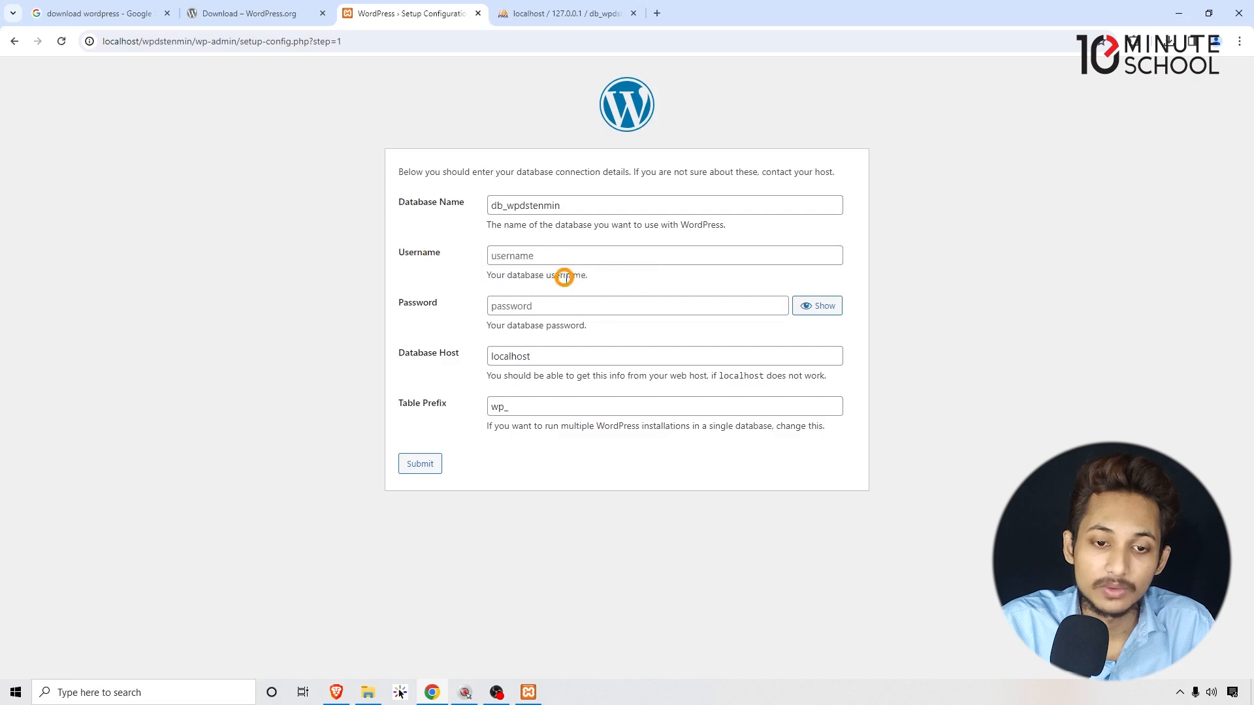
{"action": "left_click", "coordinate": [585, 255]}
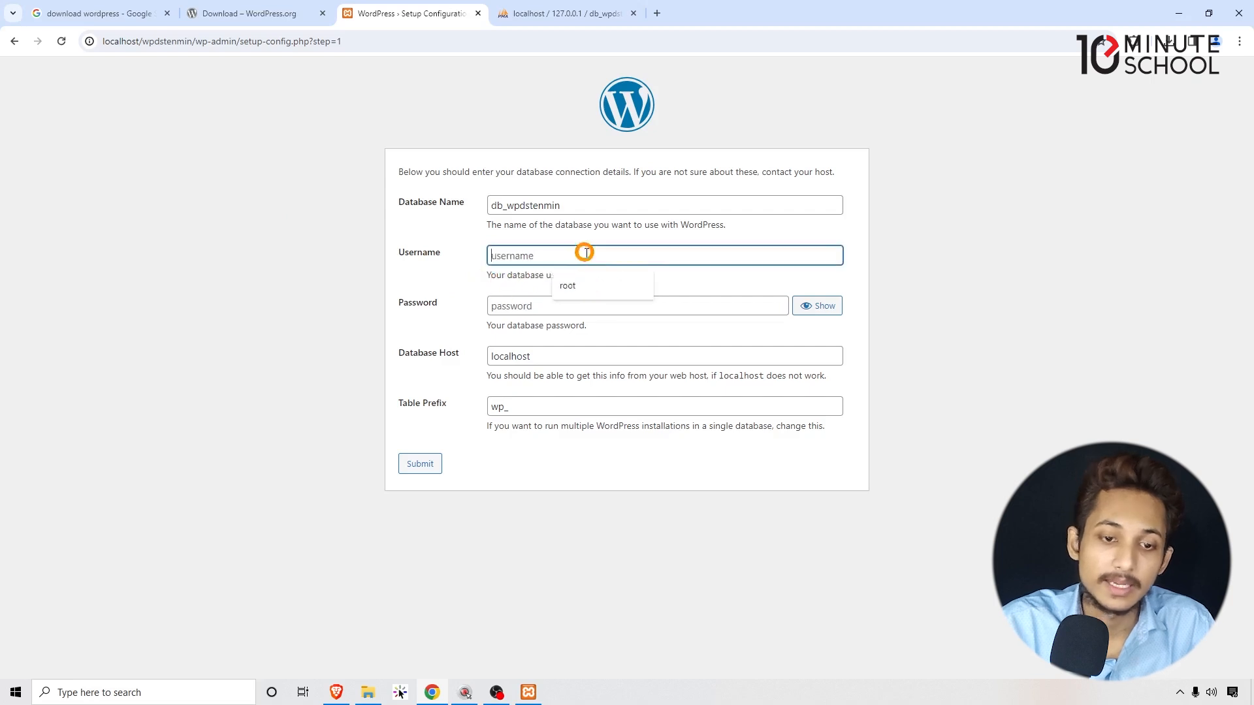
{"action": "left_click", "coordinate": [587, 288]}
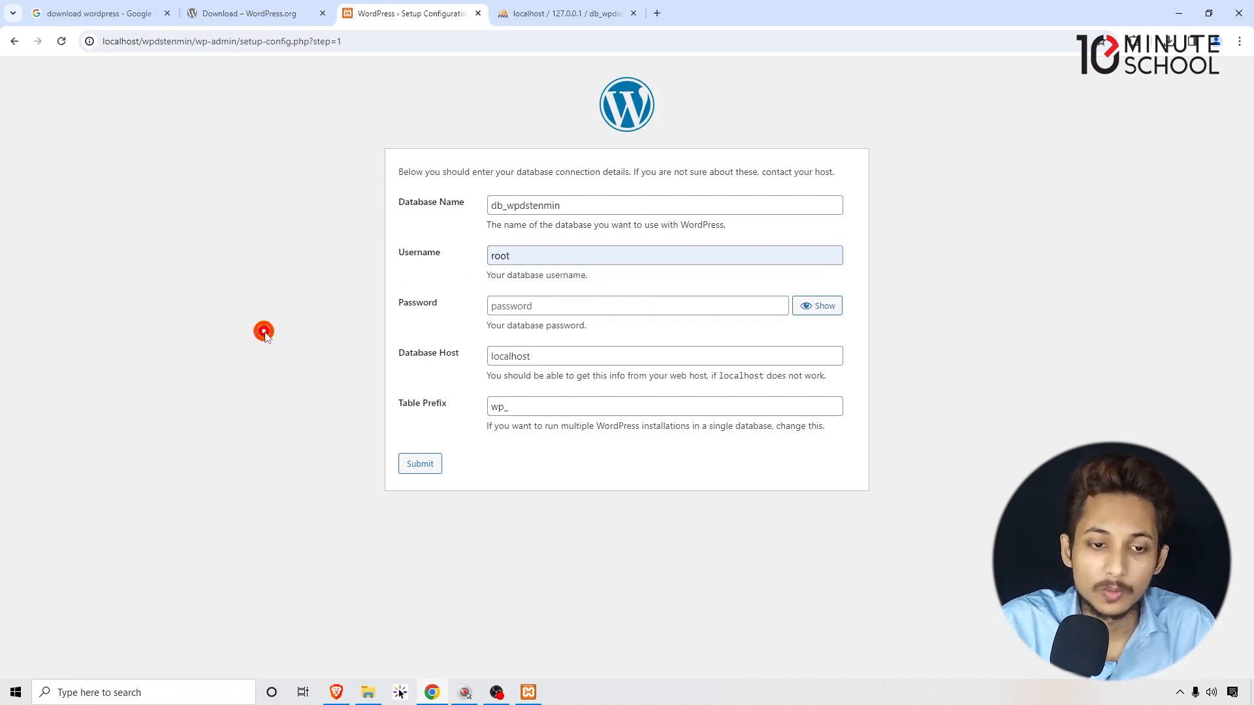
{"action": "left_click", "coordinate": [526, 307]}
{"action": "left_click", "coordinate": [312, 323]}
{"action": "left_click", "coordinate": [512, 308]}
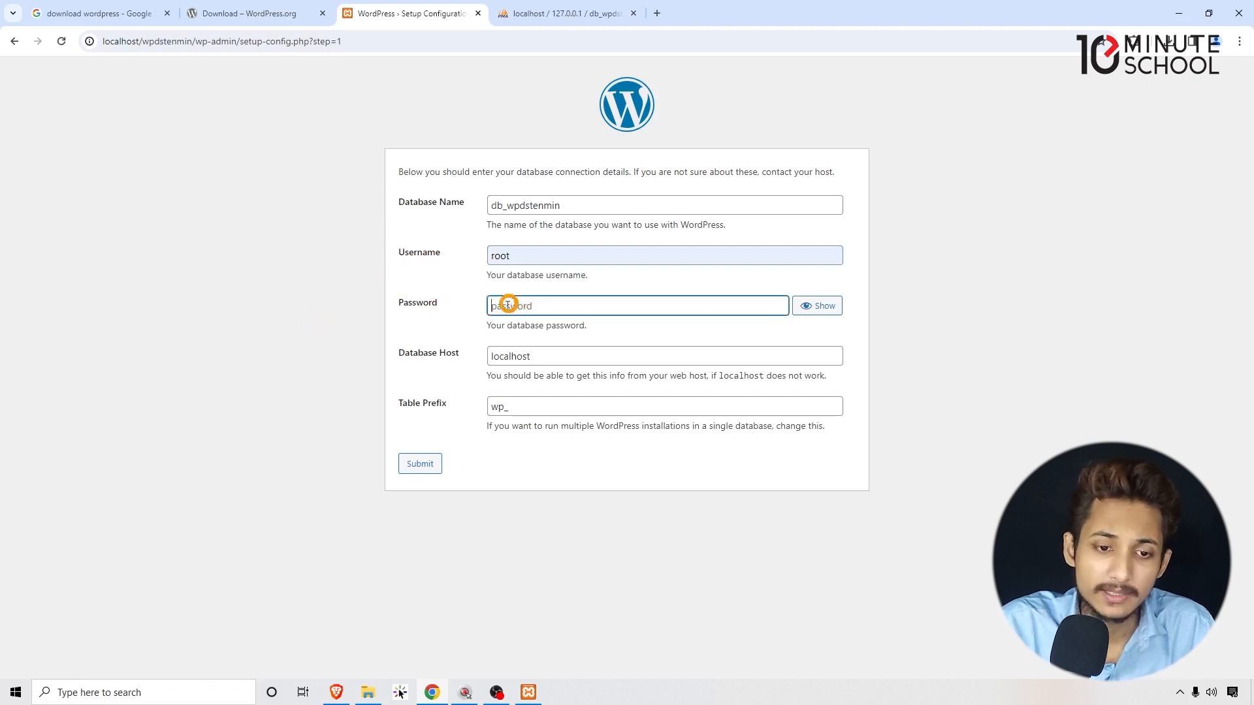
{"action": "left_click", "coordinate": [252, 311]}
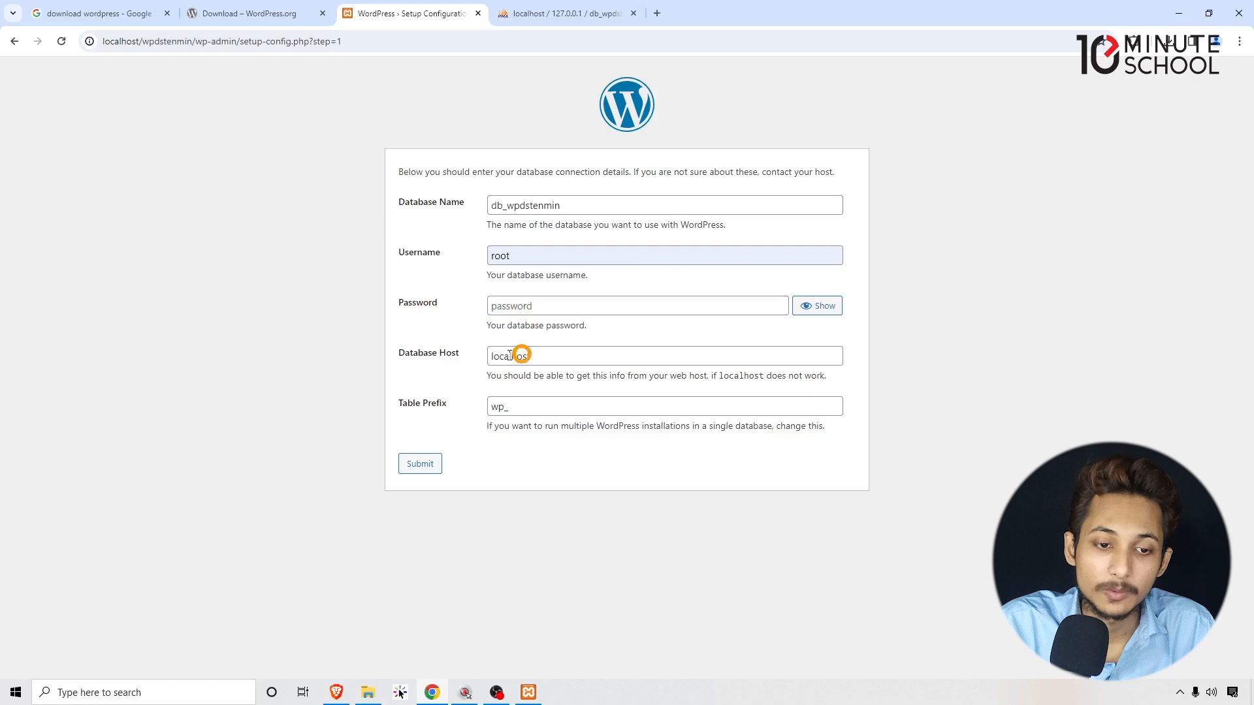
Keep localhost as the database host and submit the connection details.
{"action": "left_click", "coordinate": [450, 353]}
{"action": "left_click", "coordinate": [414, 355]}
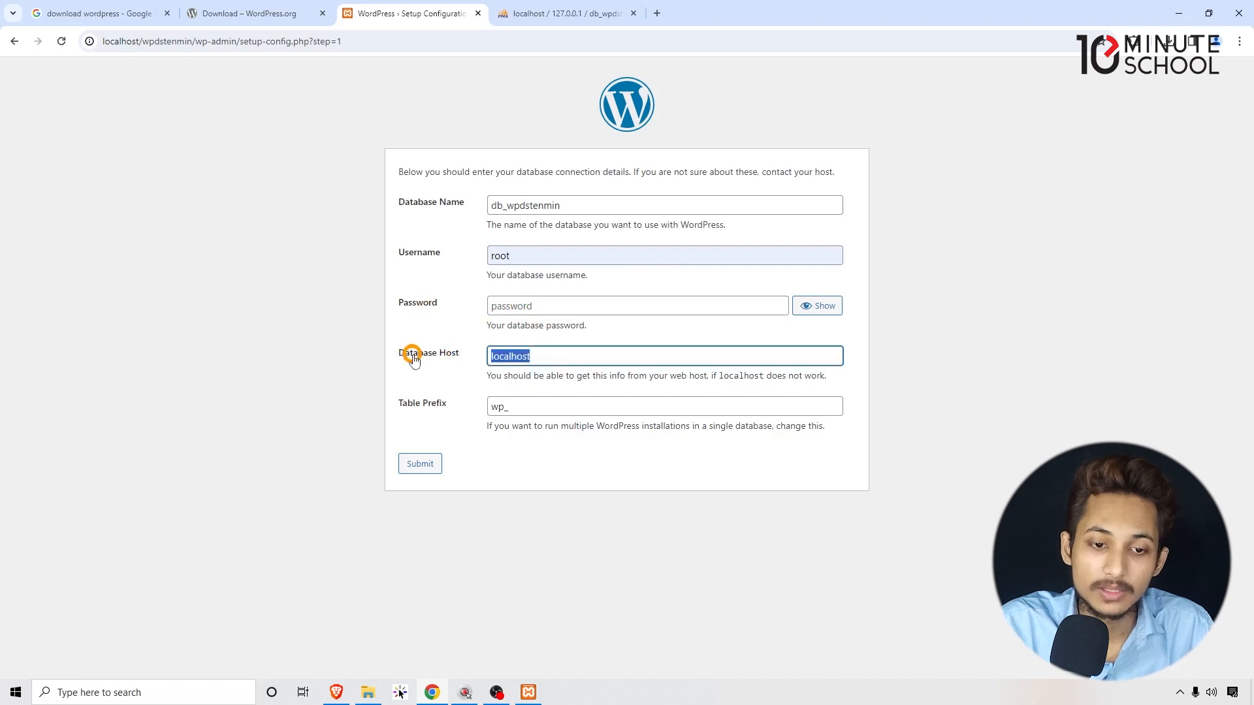
{"action": "left_click", "coordinate": [357, 366]}
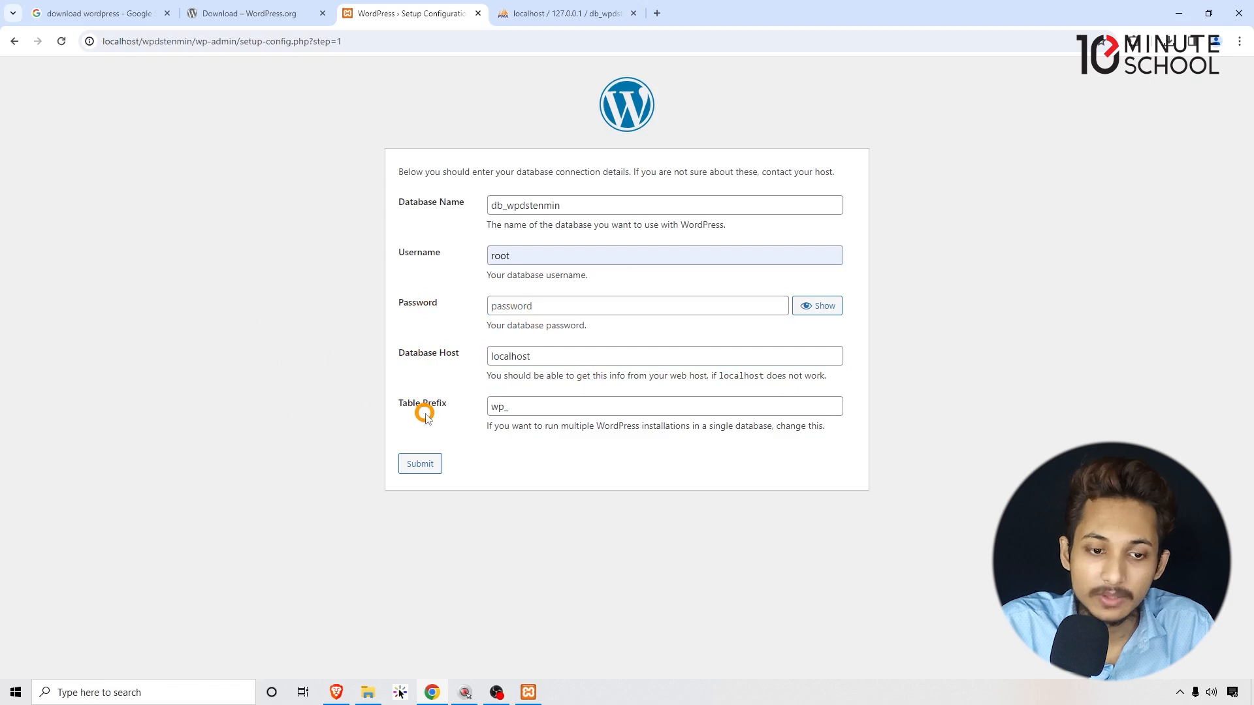
{"action": "left_click", "coordinate": [420, 465]}
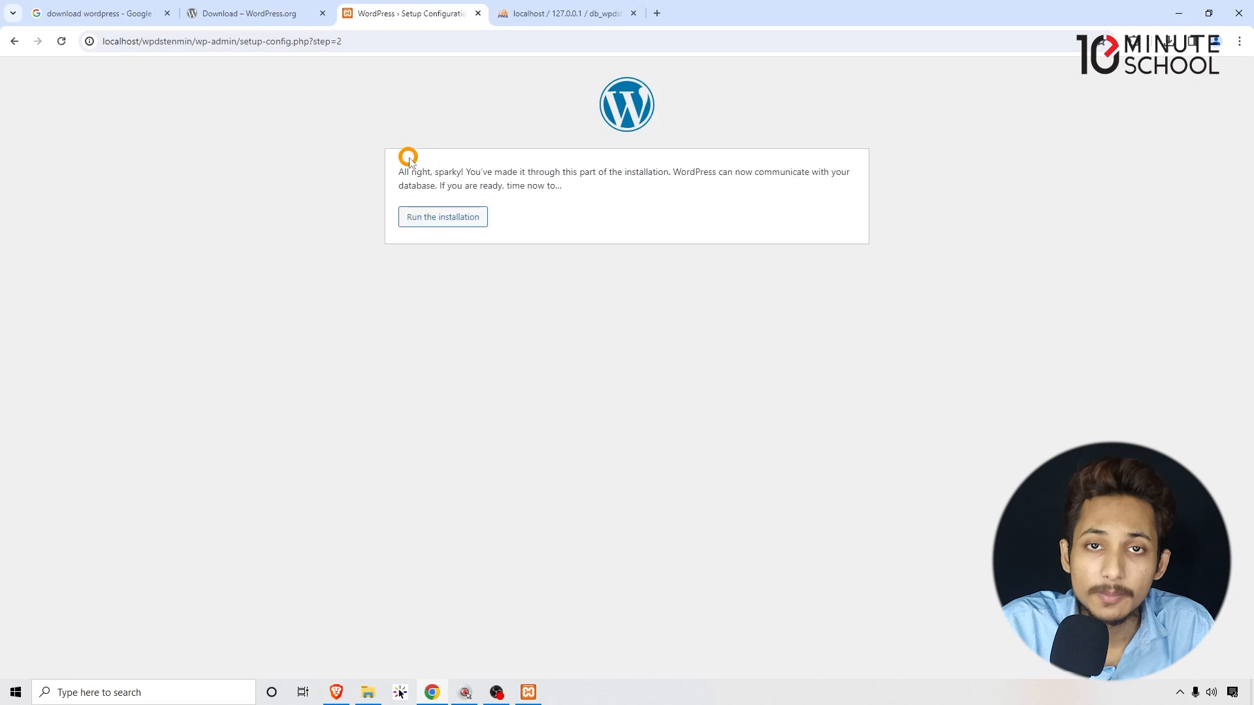
{"action": "left_click_drag", "start_coordinate": [457, 172], "coordinate": [574, 188]}
Start the installation and enter the site title 10 Minutes Scl Blog.
{"action": "left_click", "coordinate": [573, 185]}
{"action": "left_click", "coordinate": [441, 217]}
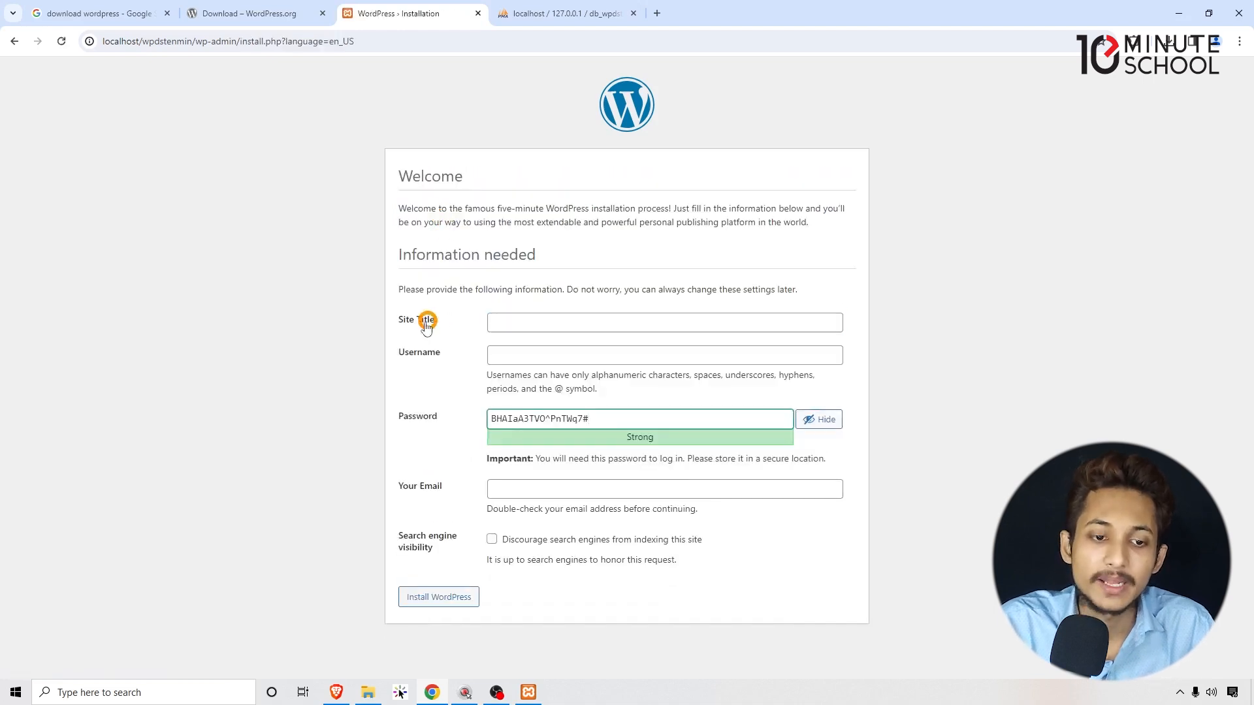
{"action": "left_click", "coordinate": [523, 321]}
{"action": "left_click", "coordinate": [489, 352]}
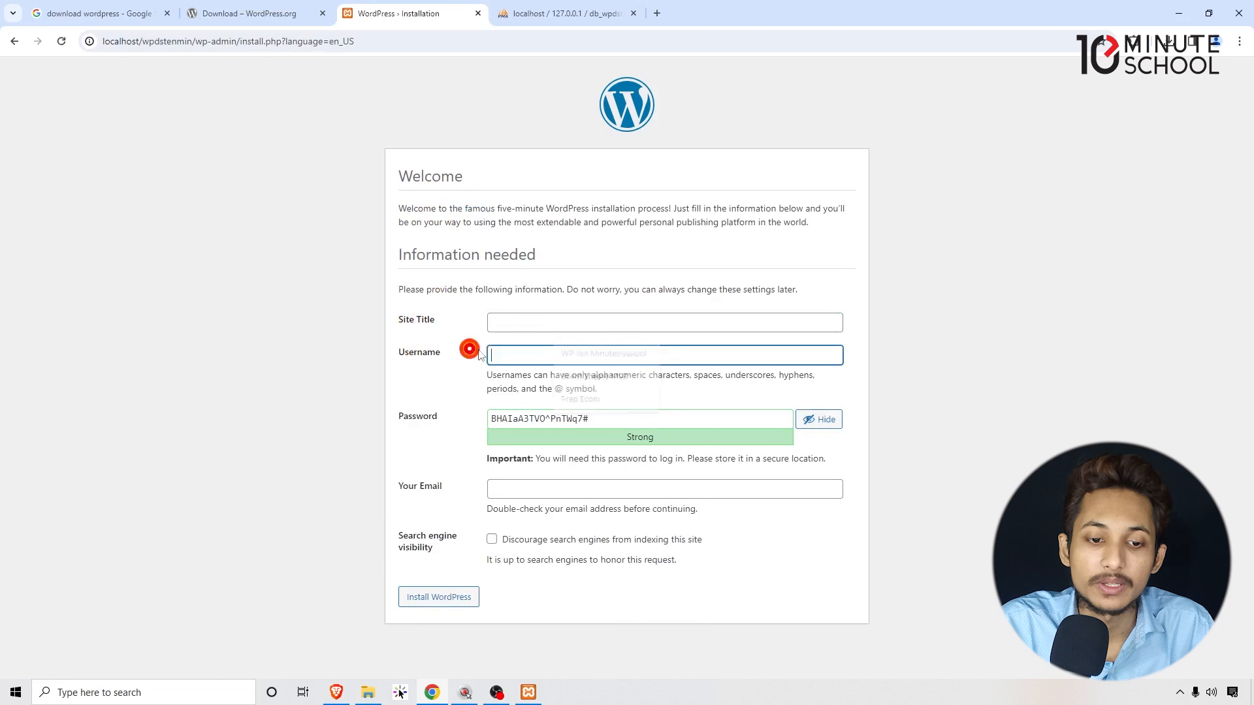
{"action": "triple_click", "coordinate": [524, 425]}
{"action": "left_click", "coordinate": [500, 488]}
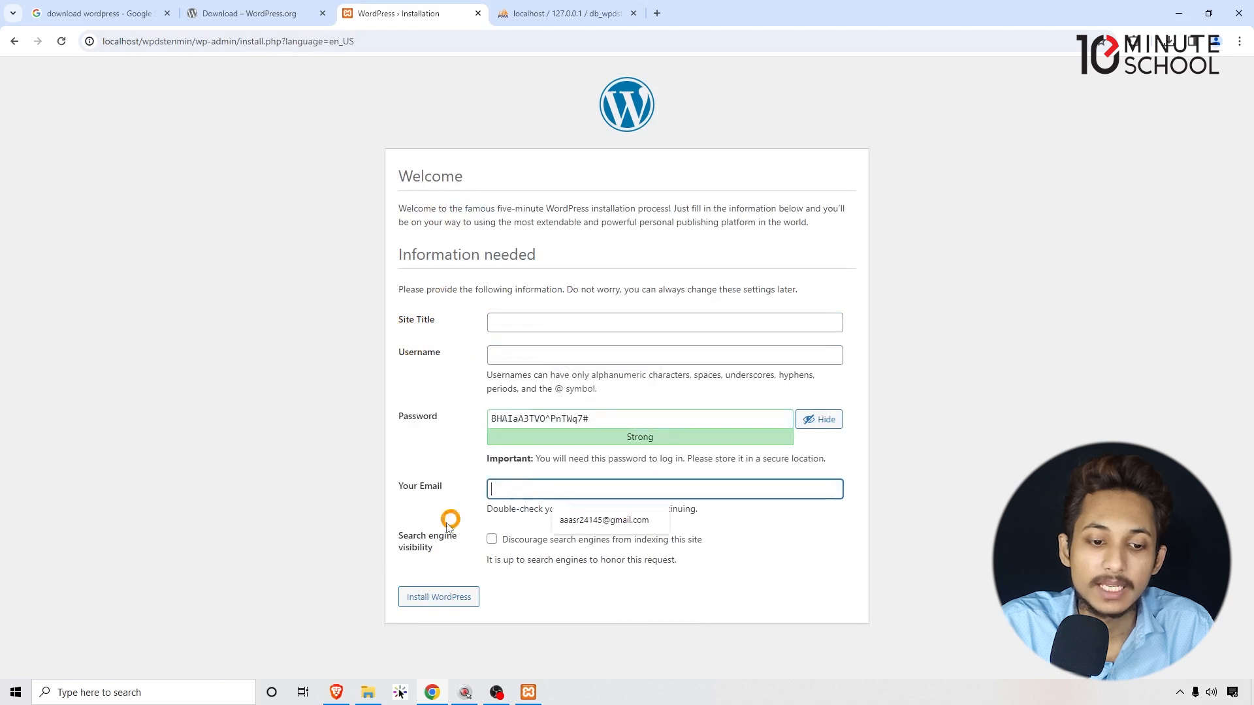
{"action": "left_click", "coordinate": [515, 321]}
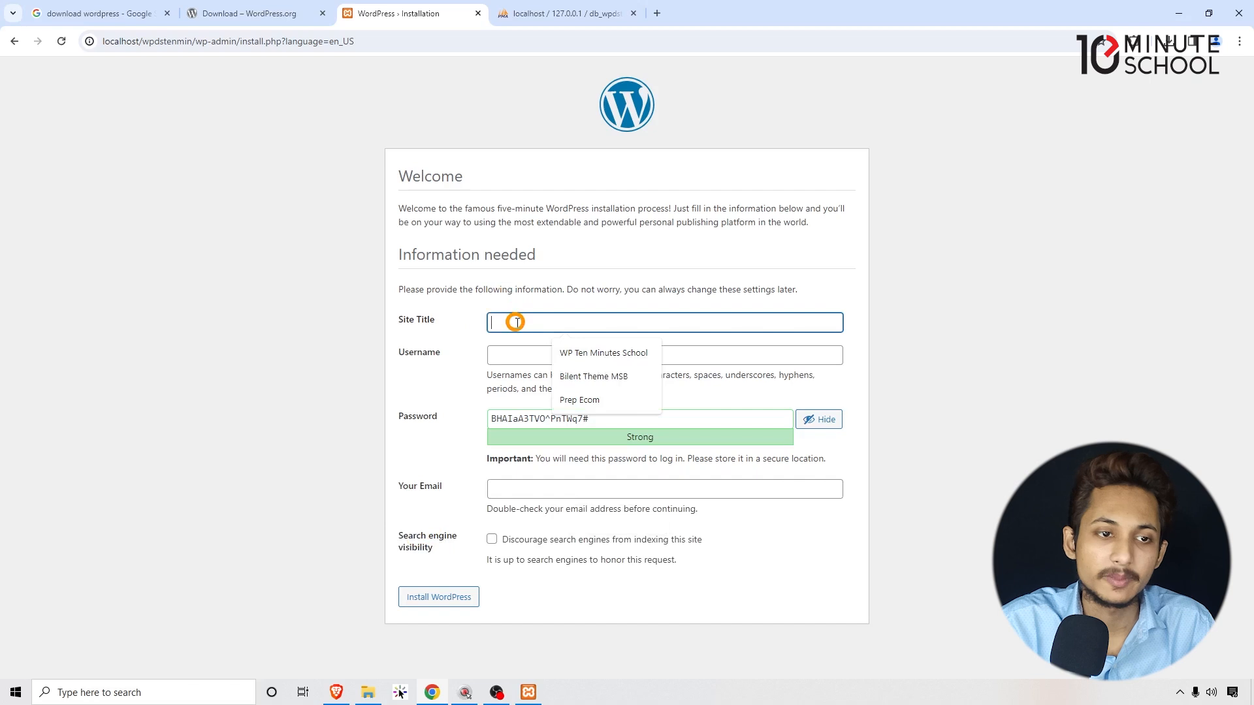
{"action": "type", "text": "!"}
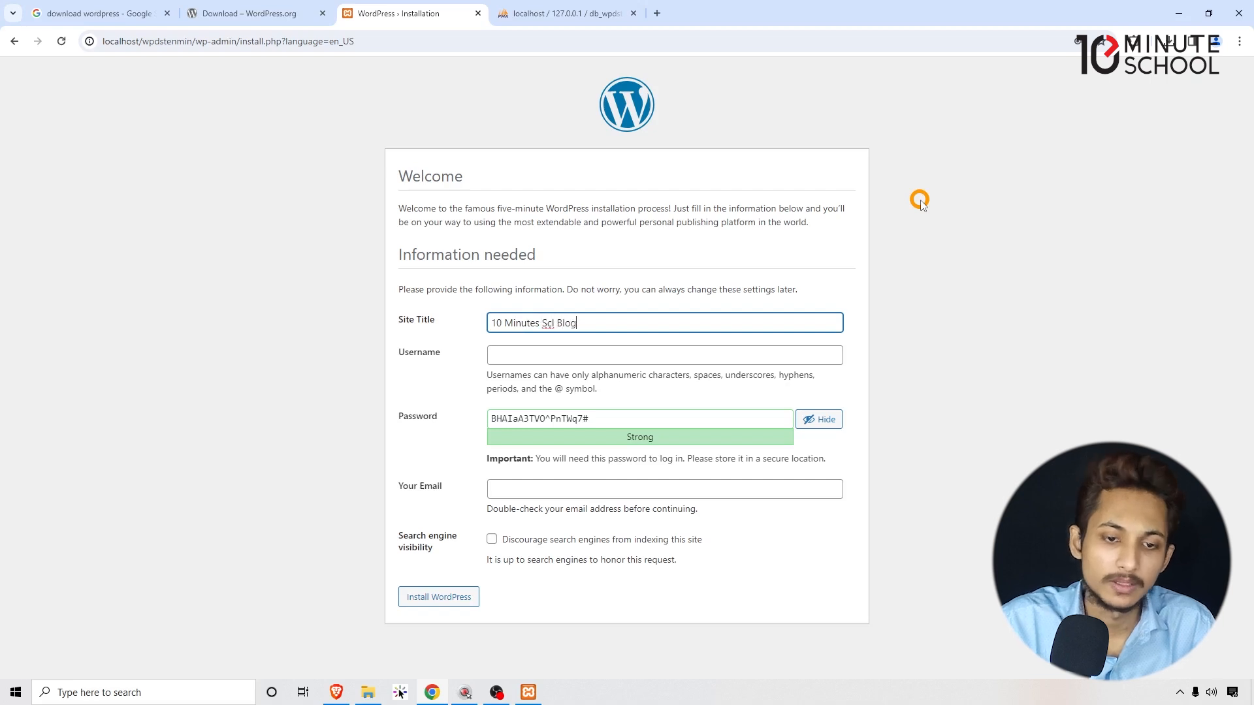
Enter the admin username and replace the generated password with a custom one.
{"action": "left_click", "coordinate": [527, 358]}
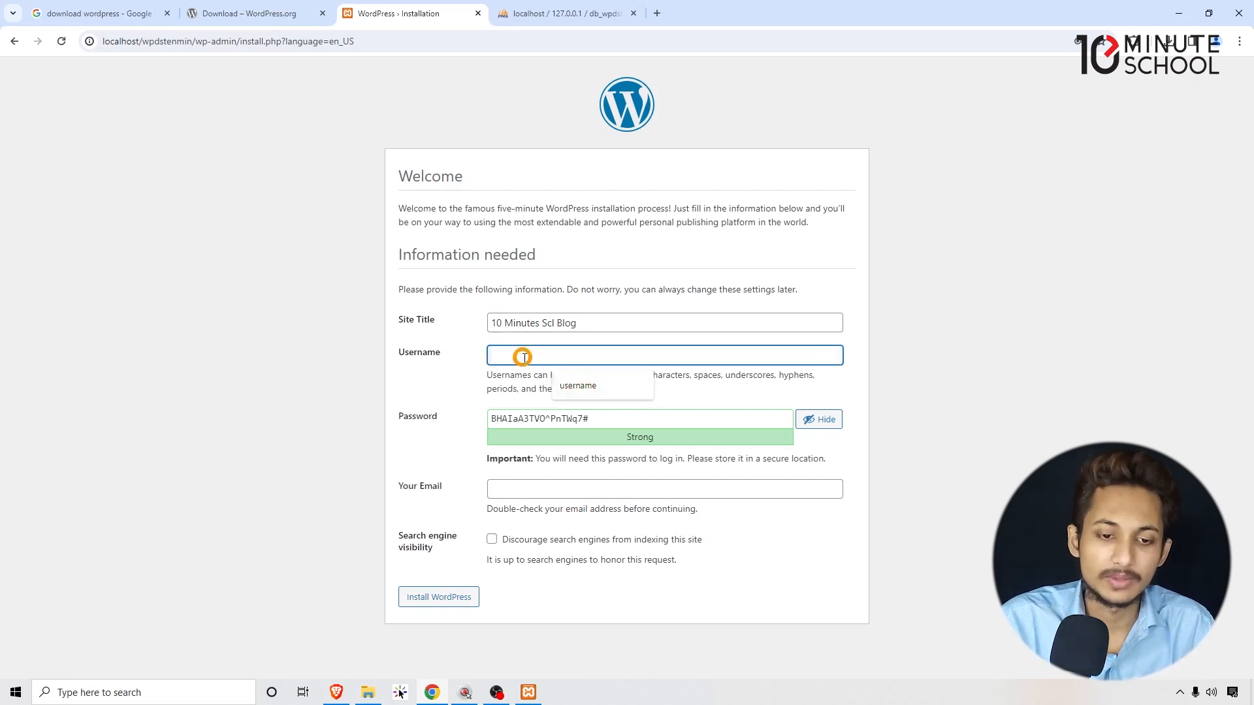
{"action": "type", "text": "aa"}
{"action": "double_click", "coordinate": [523, 357]}
{"action": "left_click", "coordinate": [591, 353]}
{"action": "left_click", "coordinate": [606, 424]}
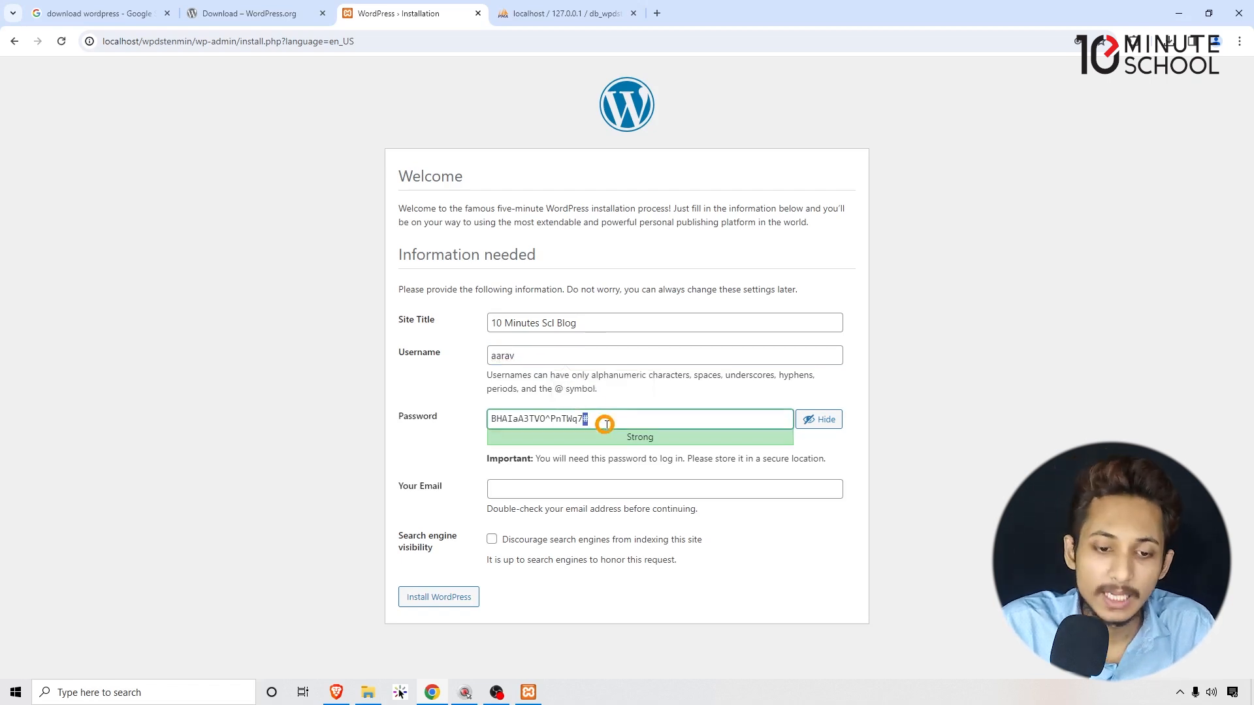
{"action": "key", "text": "ctrl+a"}
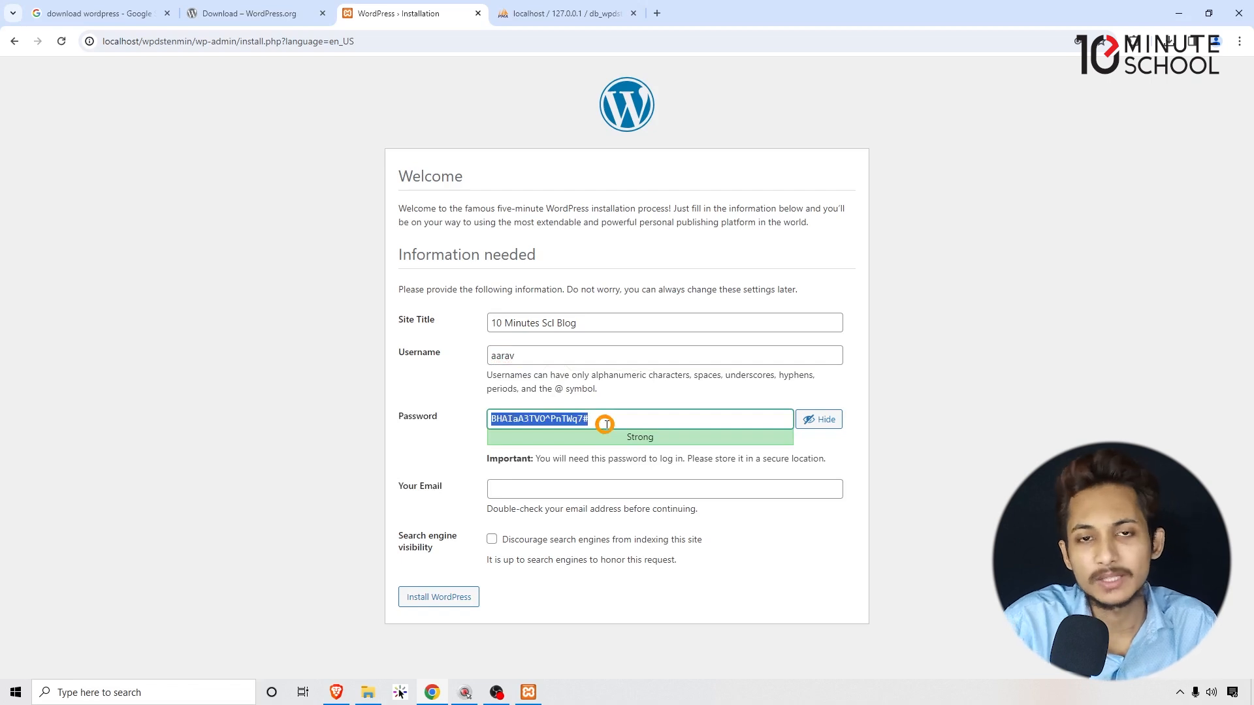
{"action": "type", "text": "password"}
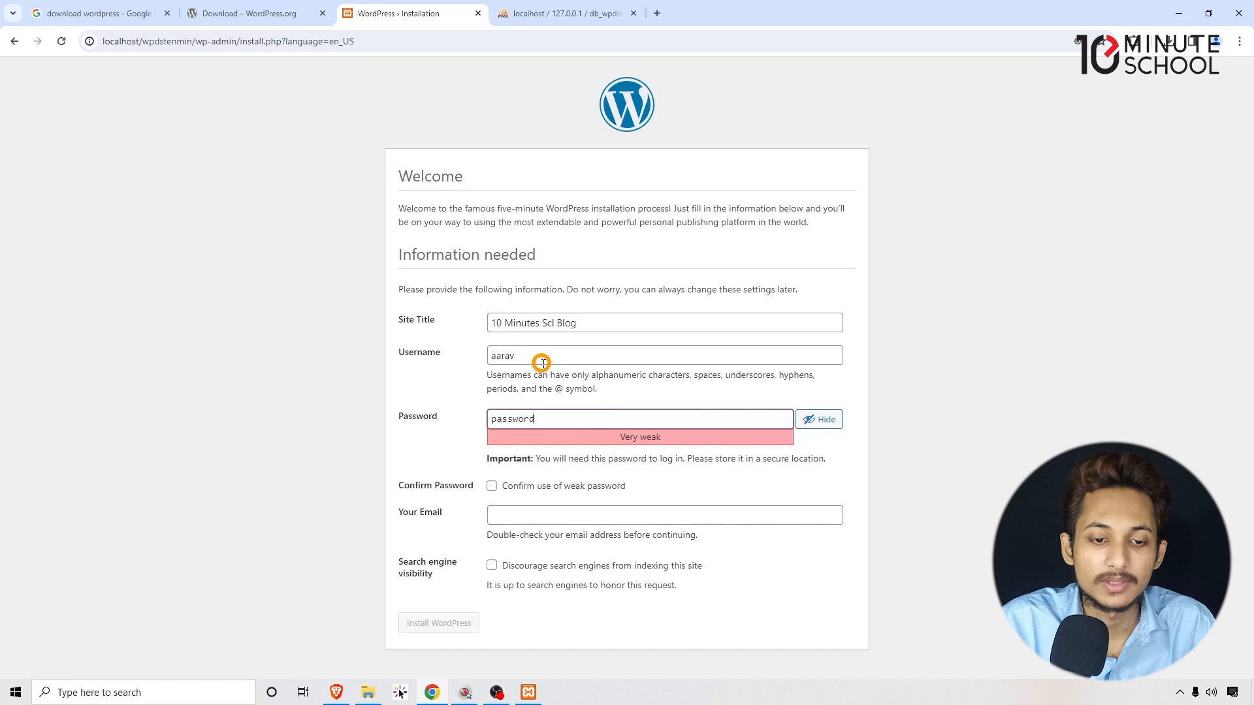
{"action": "left_click", "coordinate": [435, 358]}
{"action": "type", "text": "username"}
{"action": "double_click", "coordinate": [529, 353]}
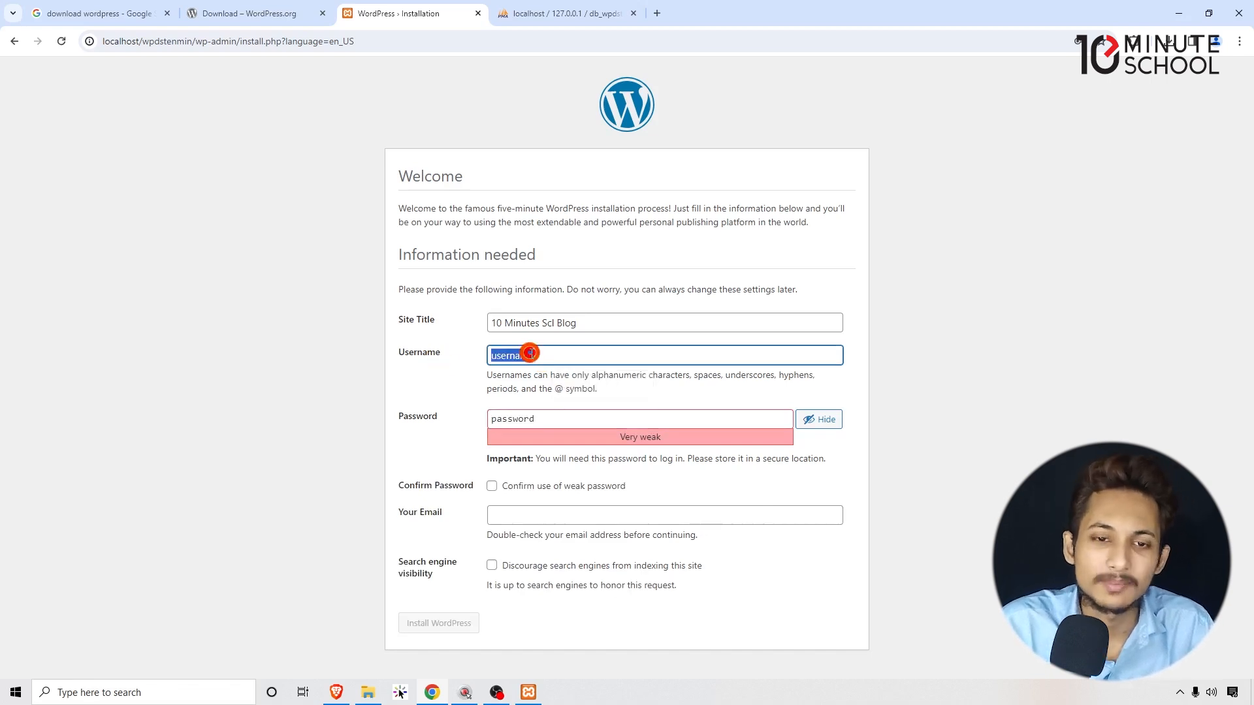
{"action": "left_click", "coordinate": [264, 348]}
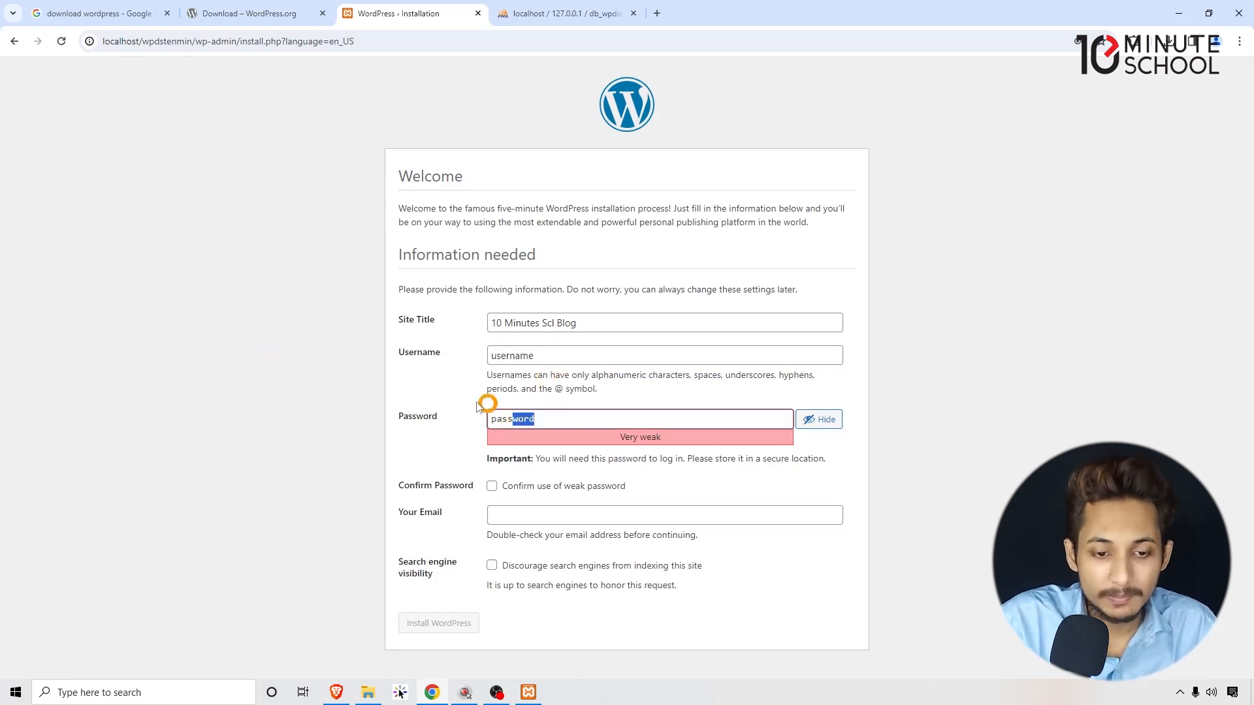
Confirm use of the weak password and fill in the suggested administrator e-mail.
{"action": "left_click_drag", "start_coordinate": [535, 421], "coordinate": [434, 414]}
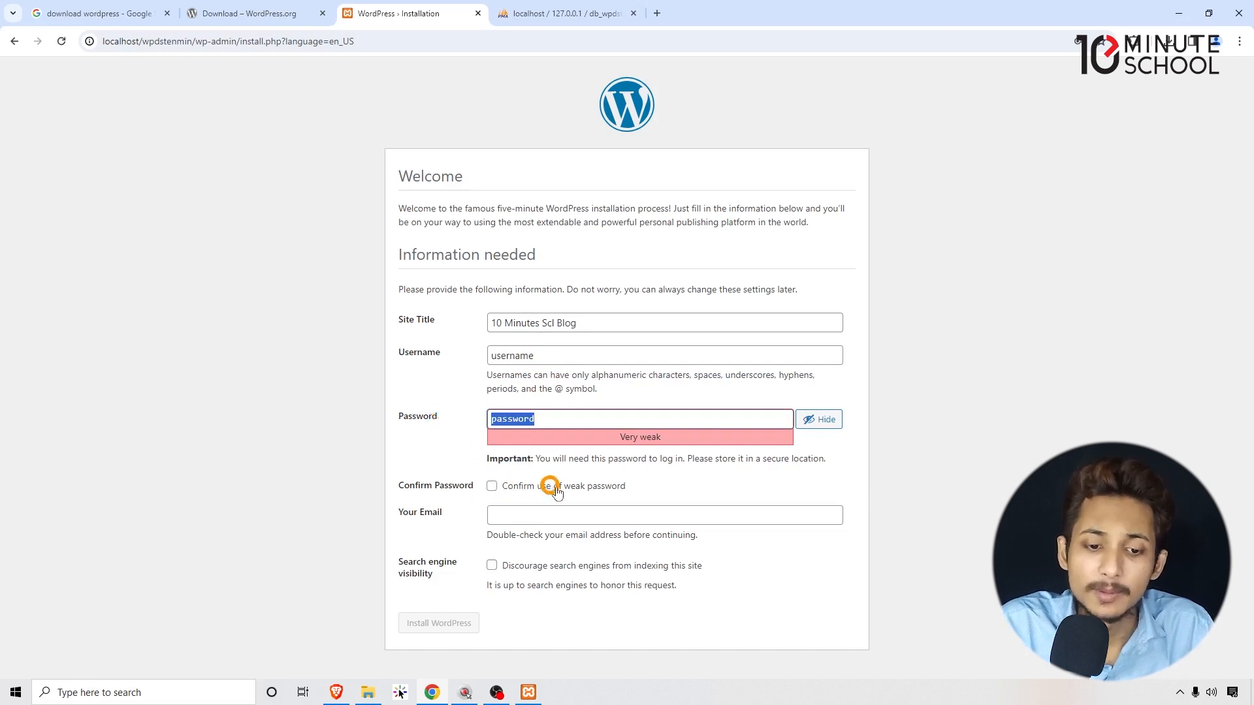
{"action": "left_click", "coordinate": [597, 487]}
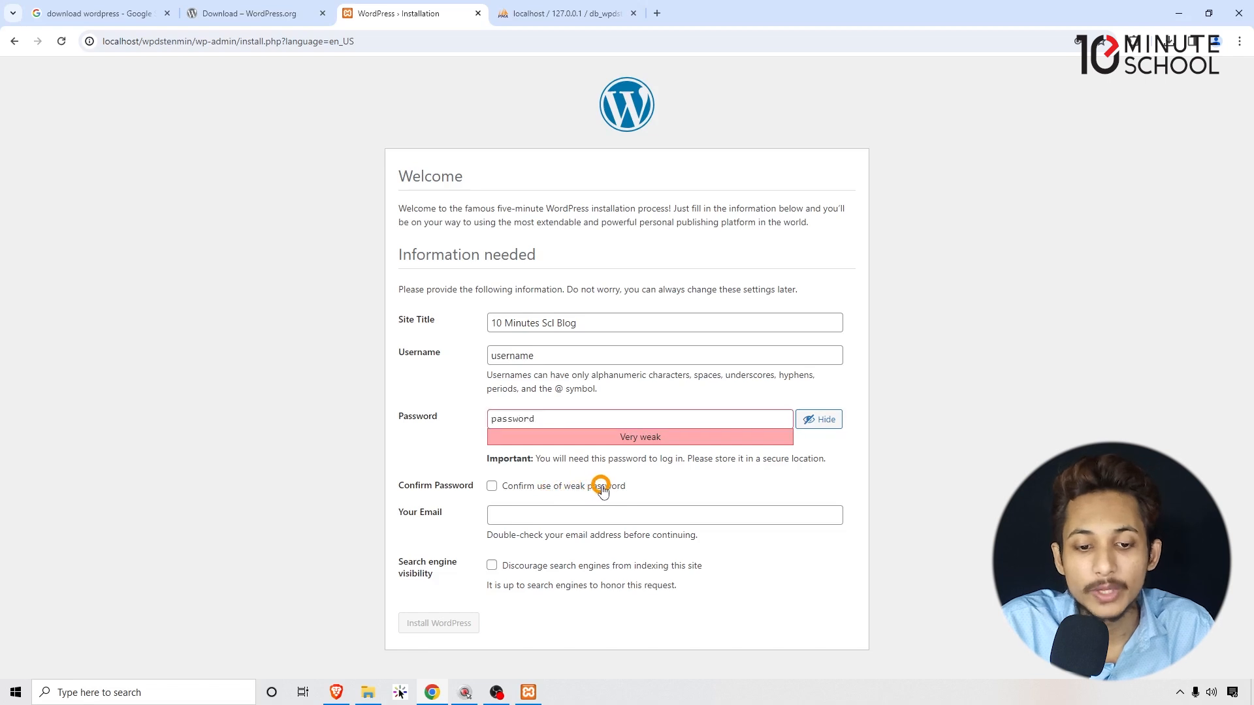
{"action": "left_click", "coordinate": [547, 522]}
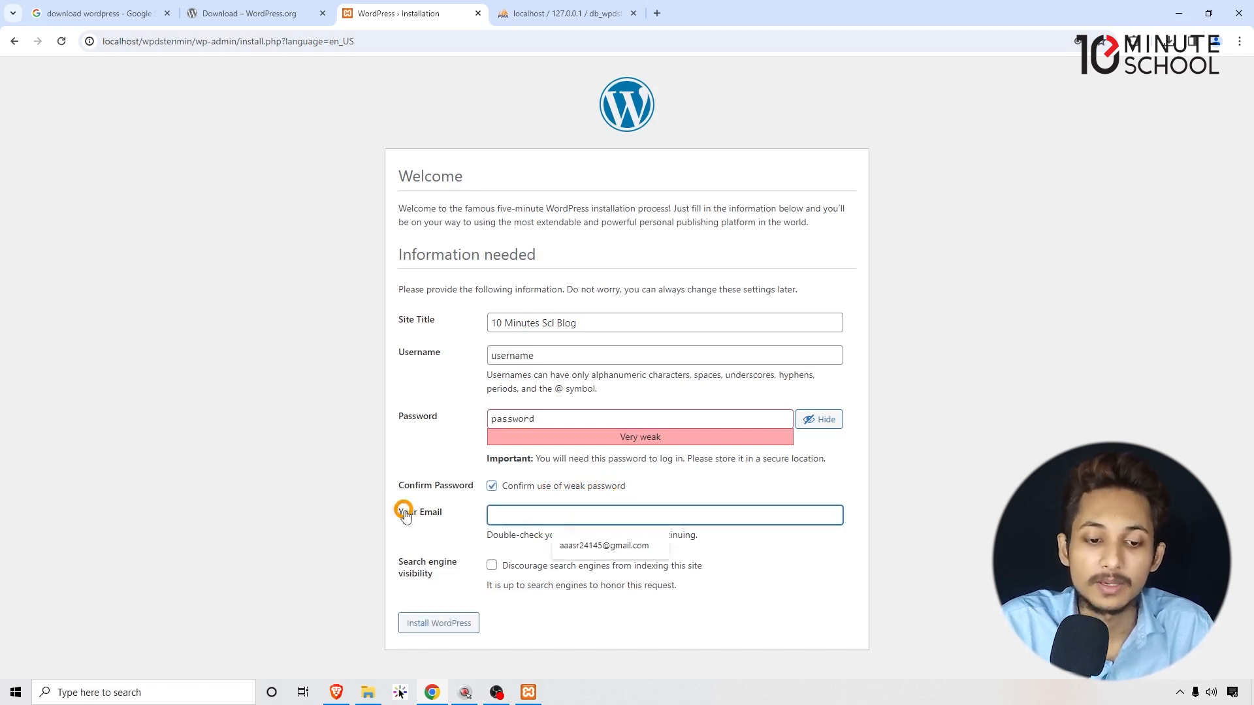
{"action": "left_click", "coordinate": [620, 550]}
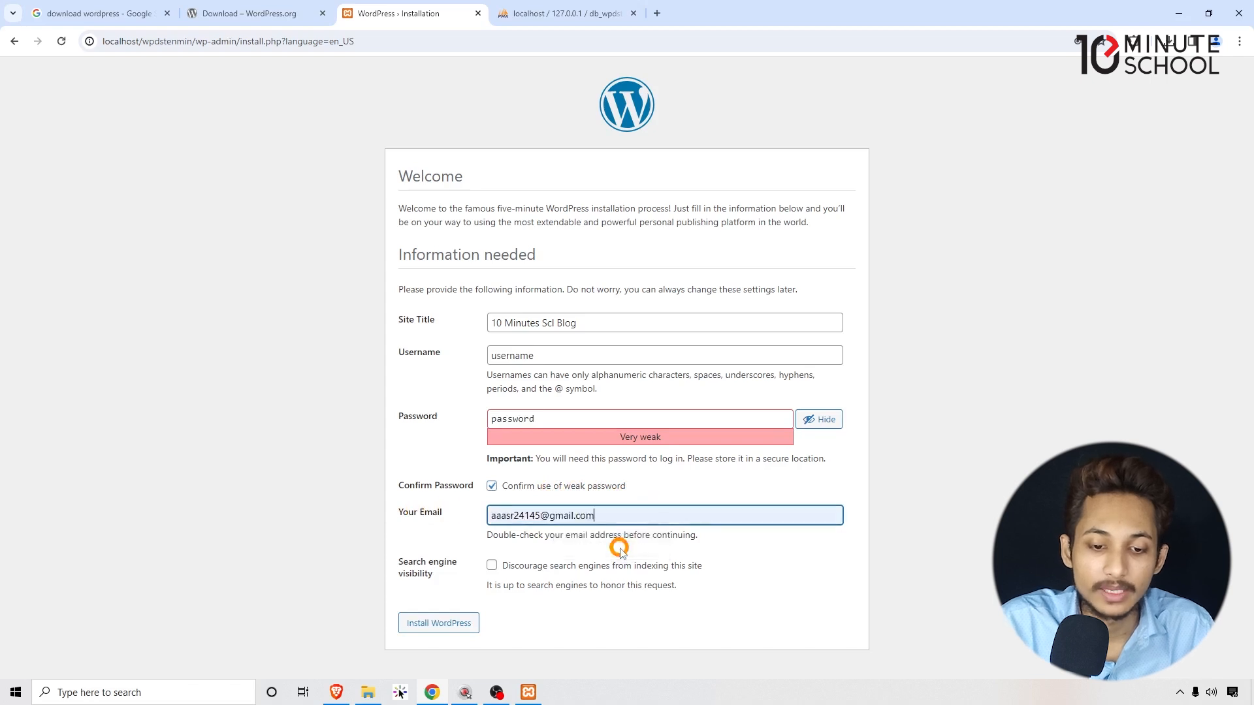
{"action": "left_click_drag", "start_coordinate": [496, 516], "coordinate": [245, 534]}
{"action": "left_click", "coordinate": [686, 518]}
{"action": "left_click", "coordinate": [226, 536]}
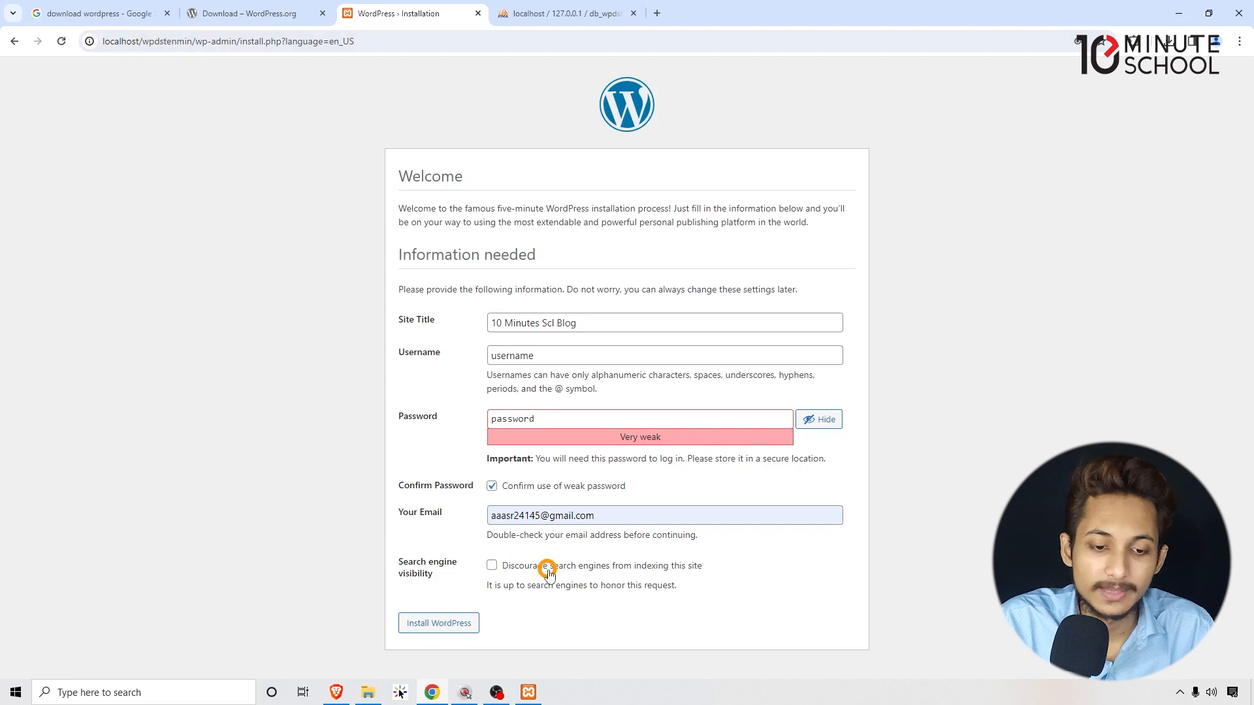
Install WordPress, dismiss Chrome's password warning, and check the Success message.
{"action": "left_click", "coordinate": [434, 623]}
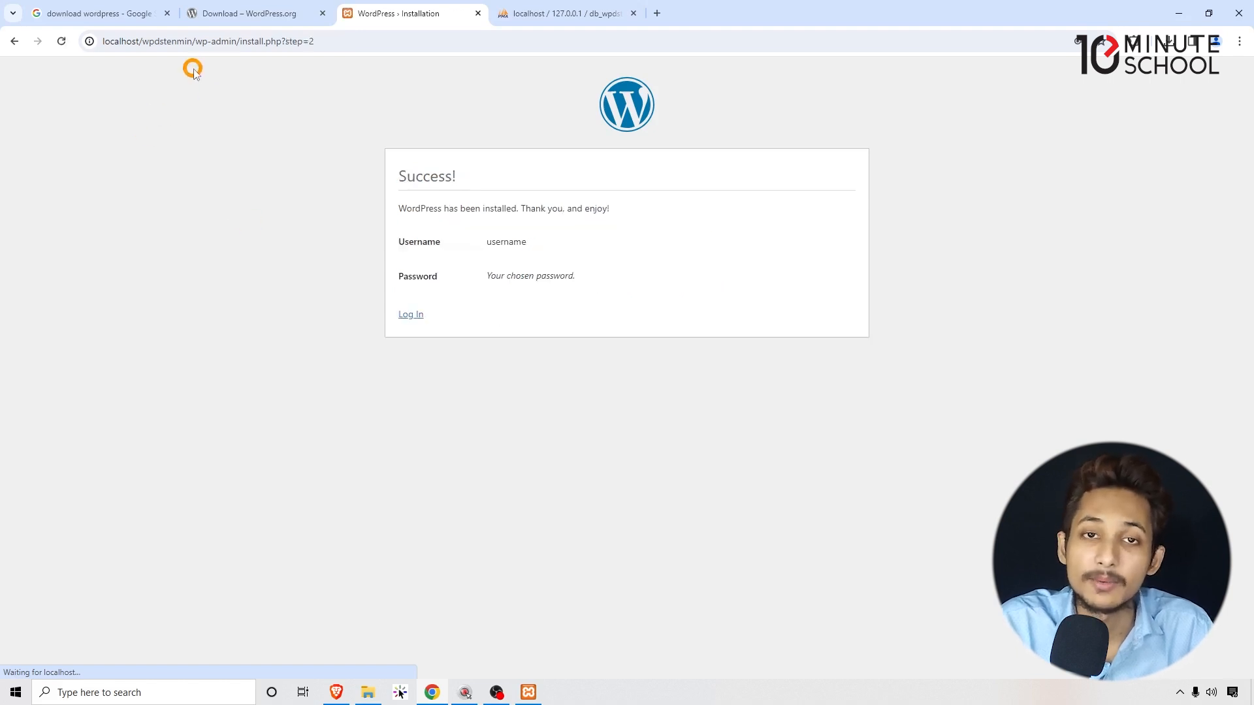
{"action": "left_click", "coordinate": [739, 224]}
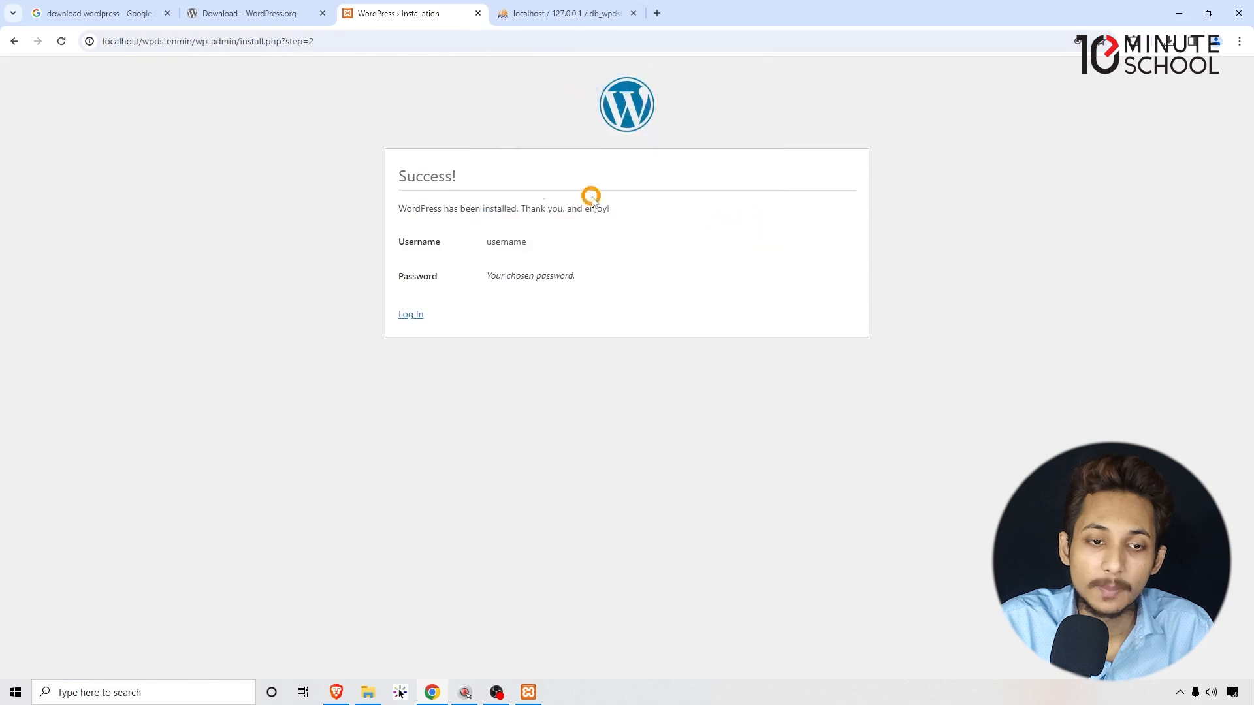
{"action": "left_click_drag", "start_coordinate": [405, 171], "coordinate": [629, 299]}
{"action": "left_click", "coordinate": [559, 255]}
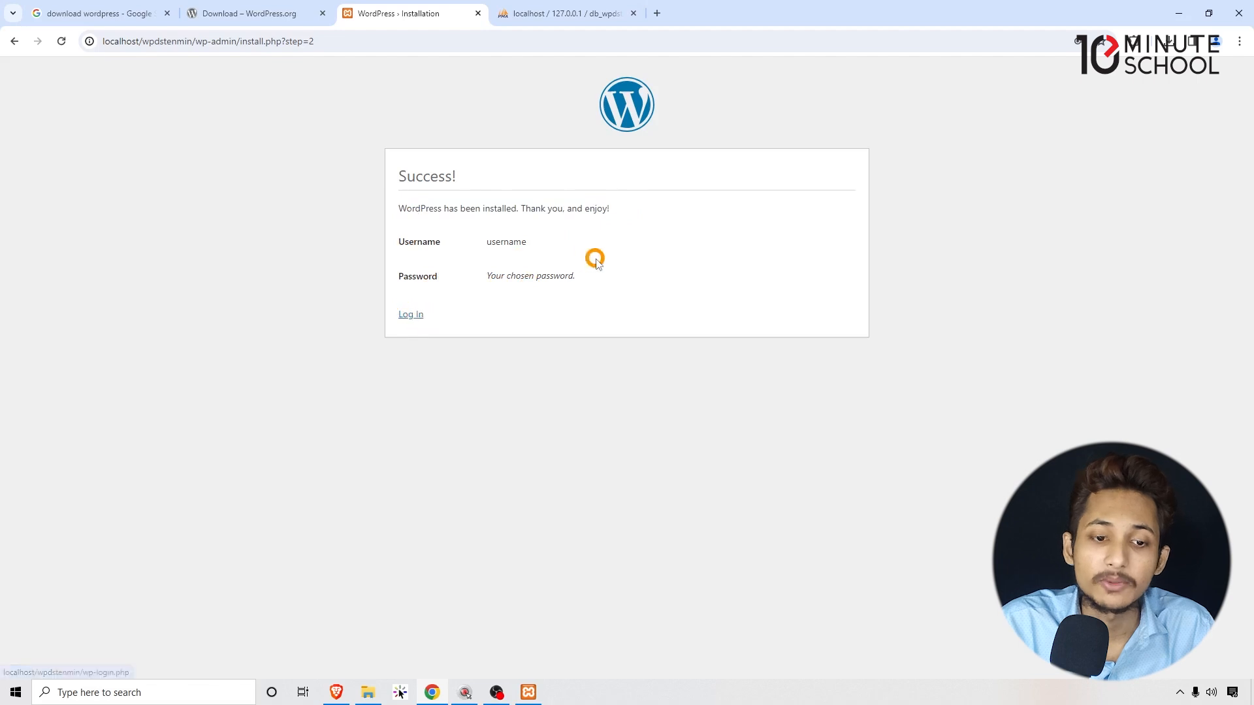
Go to the new site's Log In page and look over its username and password fields.
{"action": "left_click", "coordinate": [408, 316]}
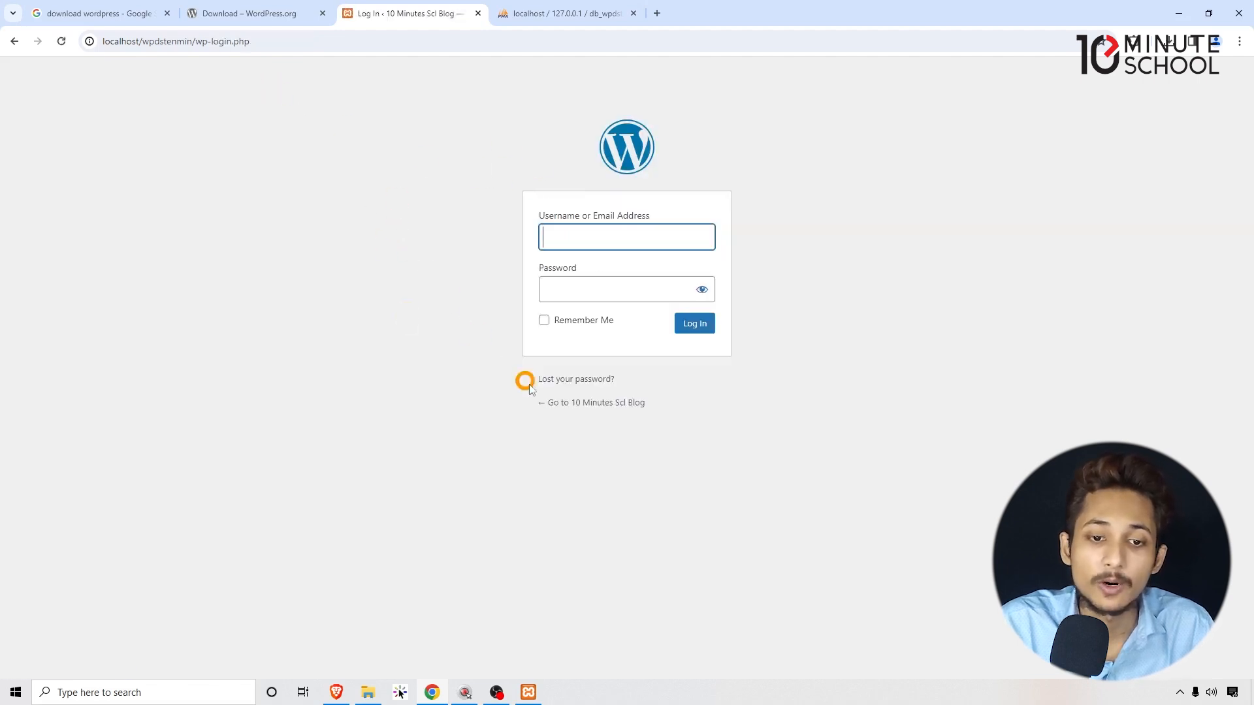
{"action": "left_click", "coordinate": [588, 233]}
{"action": "left_click_drag", "start_coordinate": [609, 216], "coordinate": [645, 218]}
{"action": "left_click", "coordinate": [817, 222]}
{"action": "left_click", "coordinate": [562, 288]}
{"action": "left_click", "coordinate": [852, 266]}
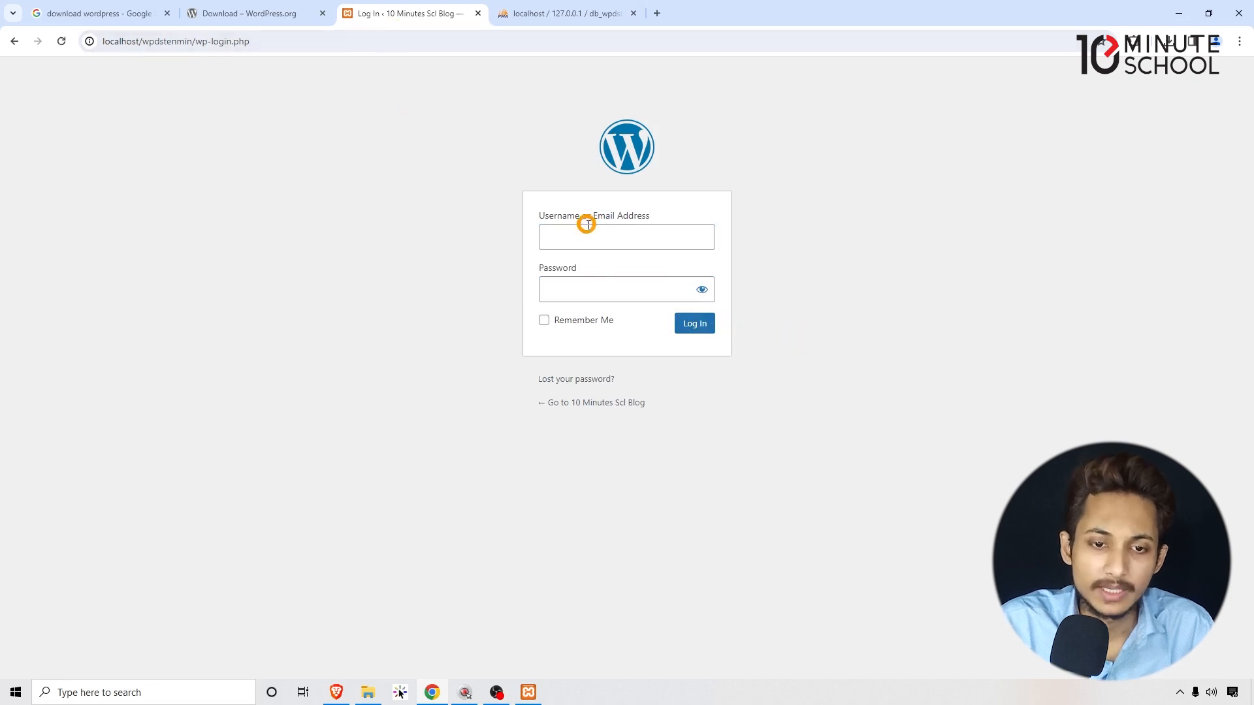
Close the login page tab and open a blank new tab.
{"action": "left_click", "coordinate": [264, 44]}
{"action": "left_click", "coordinate": [147, 194]}
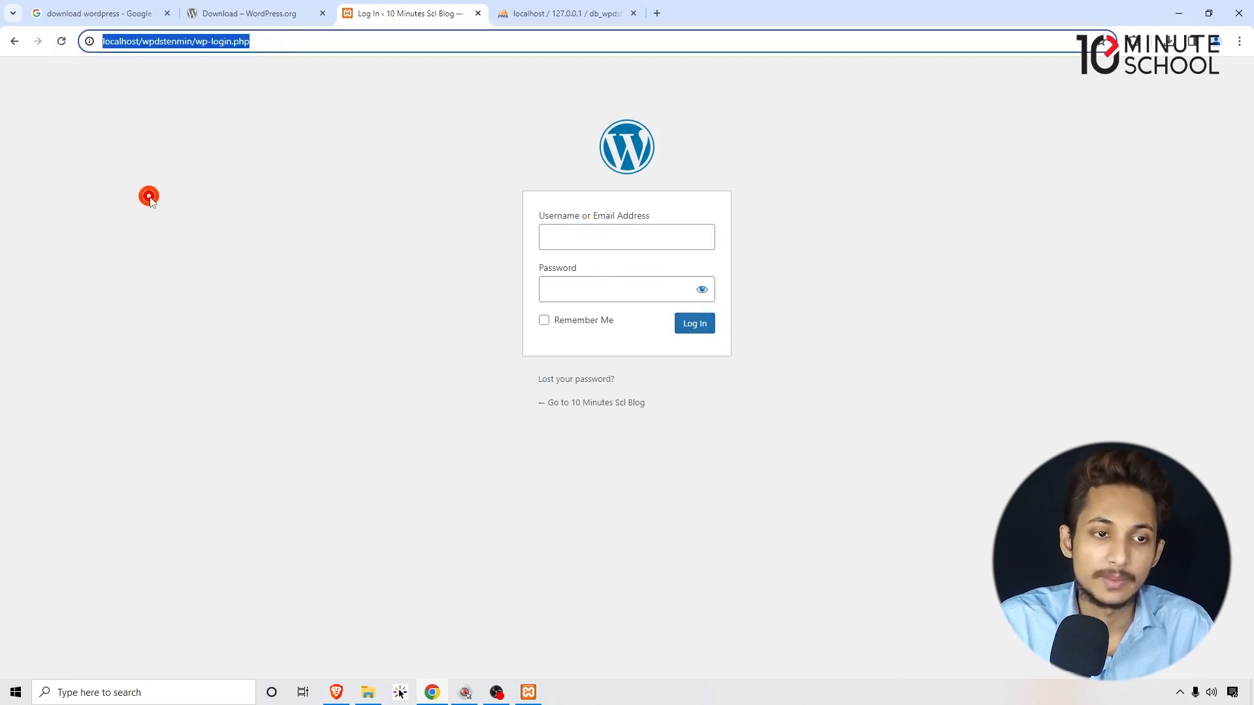
{"action": "left_click", "coordinate": [478, 13]}
{"action": "left_click", "coordinate": [499, 13]}
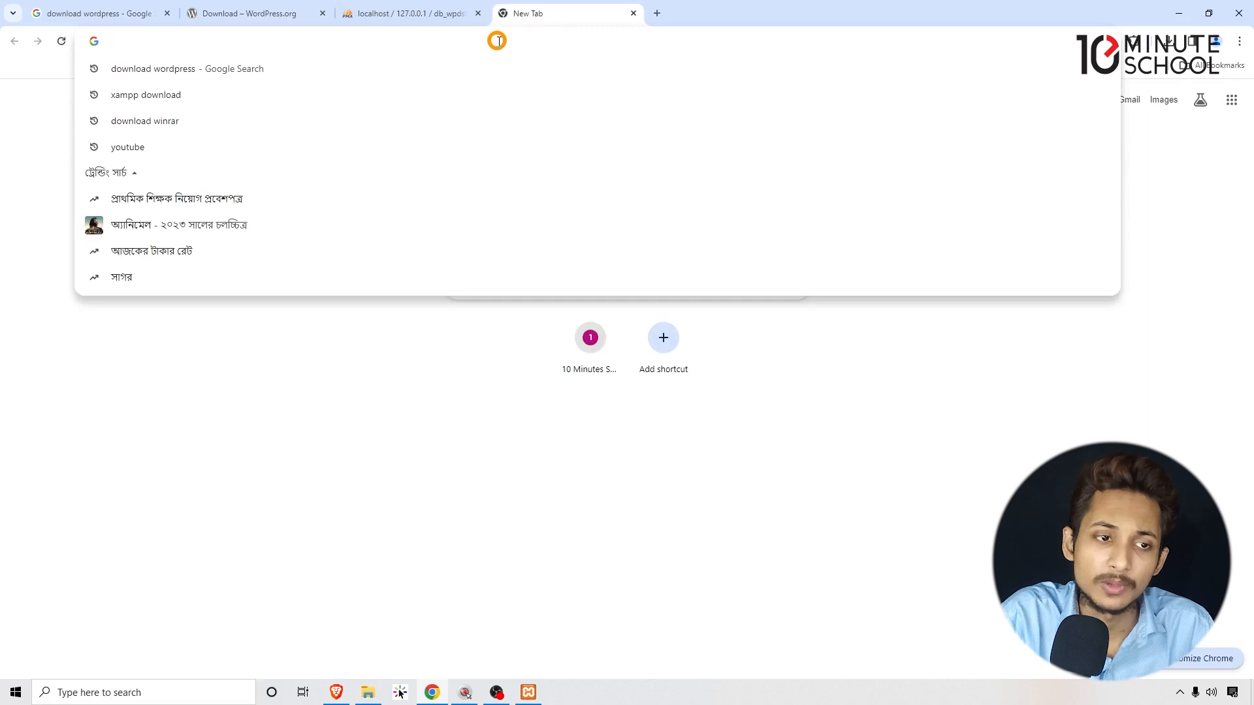
Go to localhost/wpdstenmin/wp-admin, copying the wpdstenmin folder name from File Explorer.
{"action": "type", "text": "localhost"}
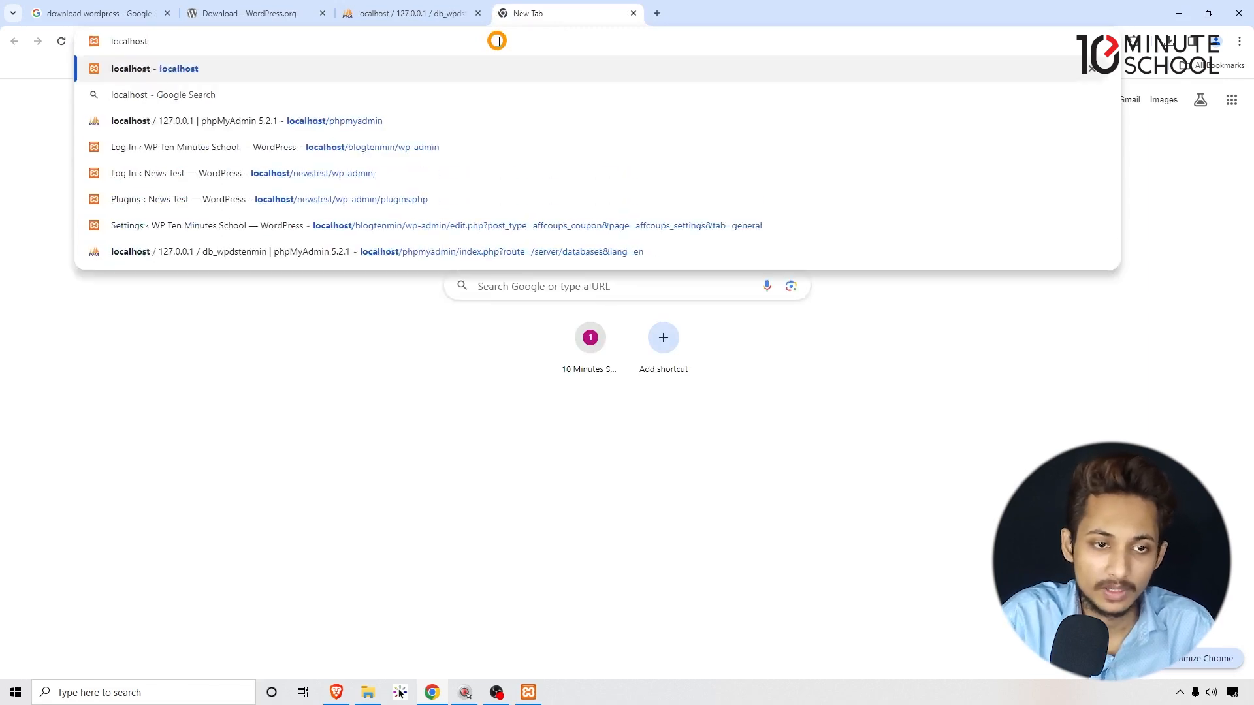
{"action": "type", "text": "/"}
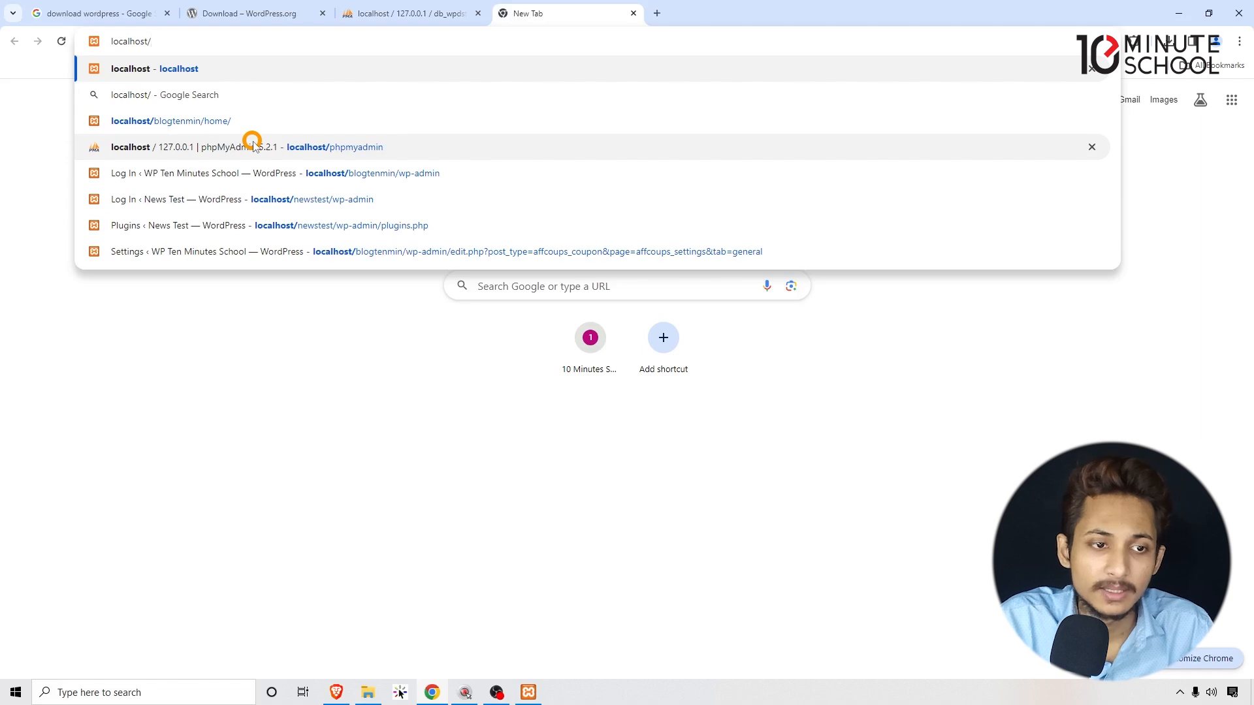
{"action": "left_click", "coordinate": [372, 630]}
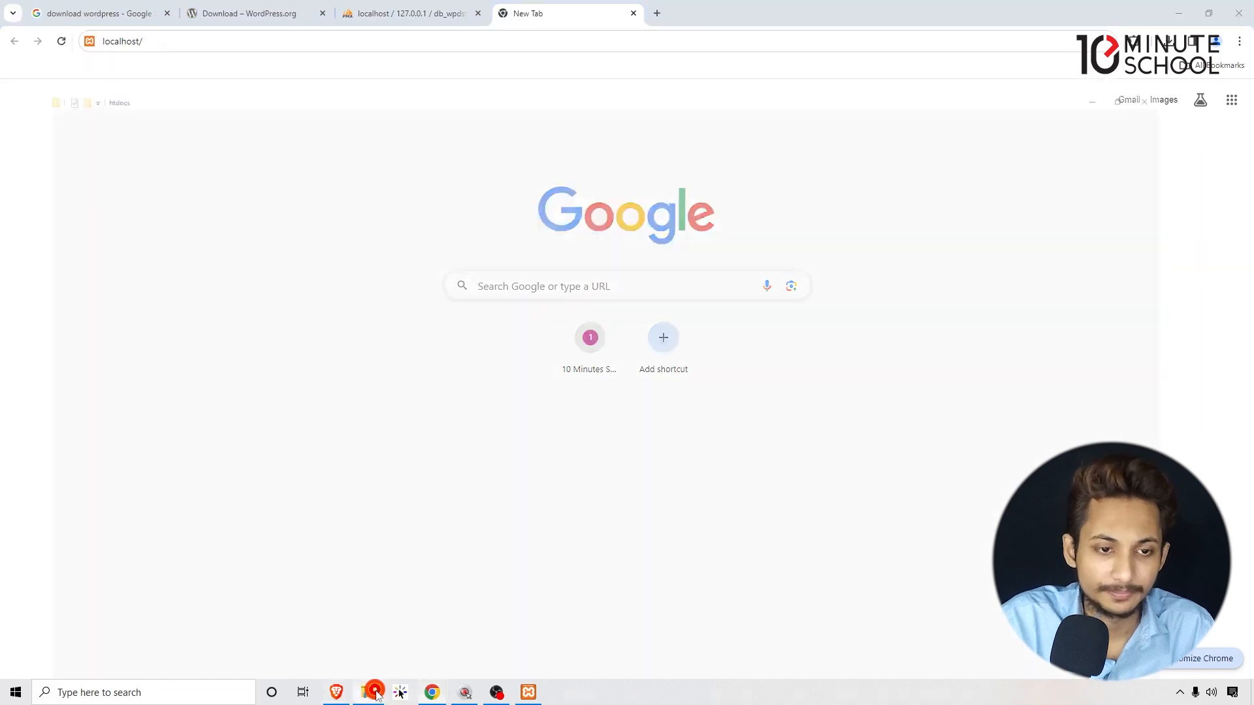
{"action": "left_click", "coordinate": [144, 147]}
{"action": "left_click", "coordinate": [188, 449]}
{"action": "key", "text": "ctrl+c"}
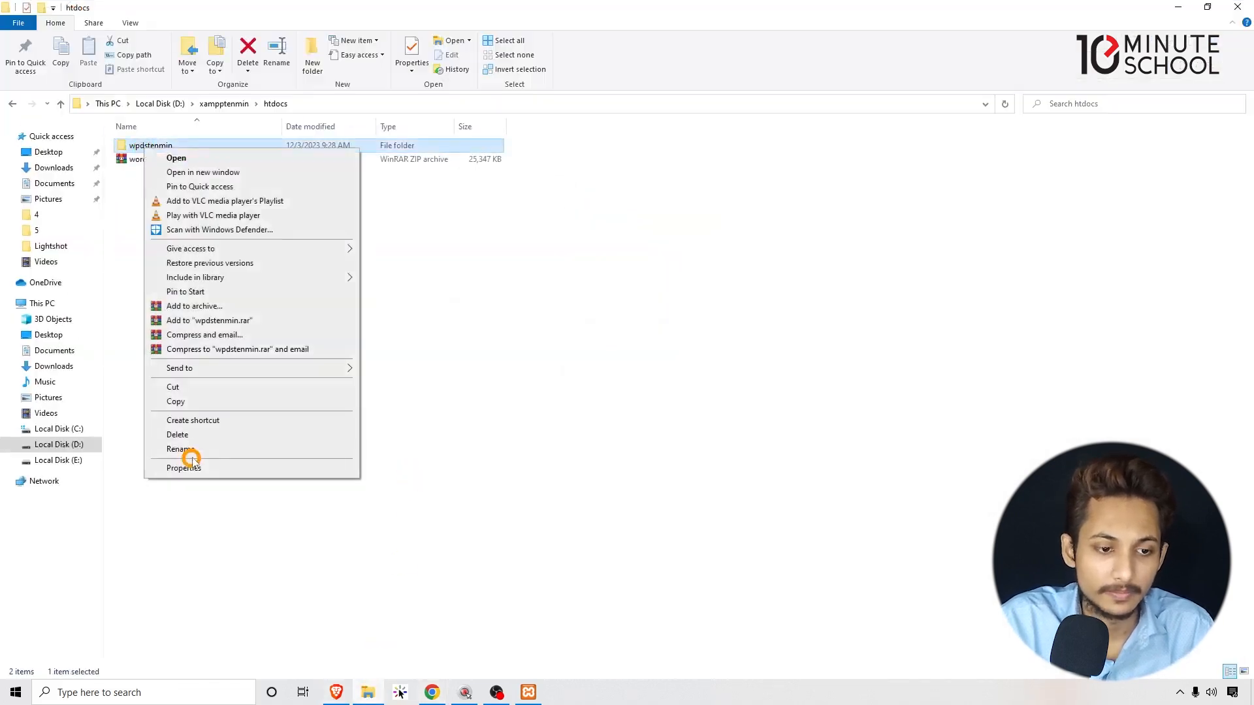
{"action": "left_click", "coordinate": [325, 355]}
{"action": "left_click_drag", "start_coordinate": [253, 6], "coordinate": [345, 51]}
{"action": "left_click", "coordinate": [515, 11]}
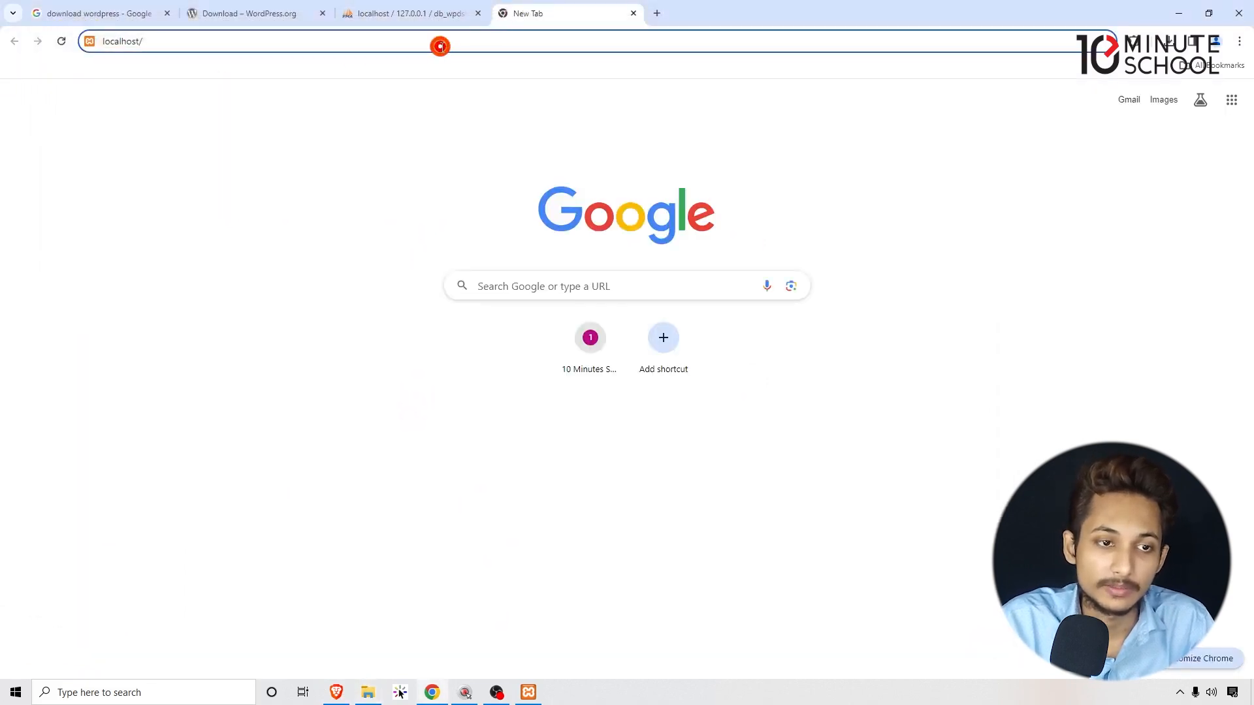
{"action": "key", "text": "ctrl+v"}
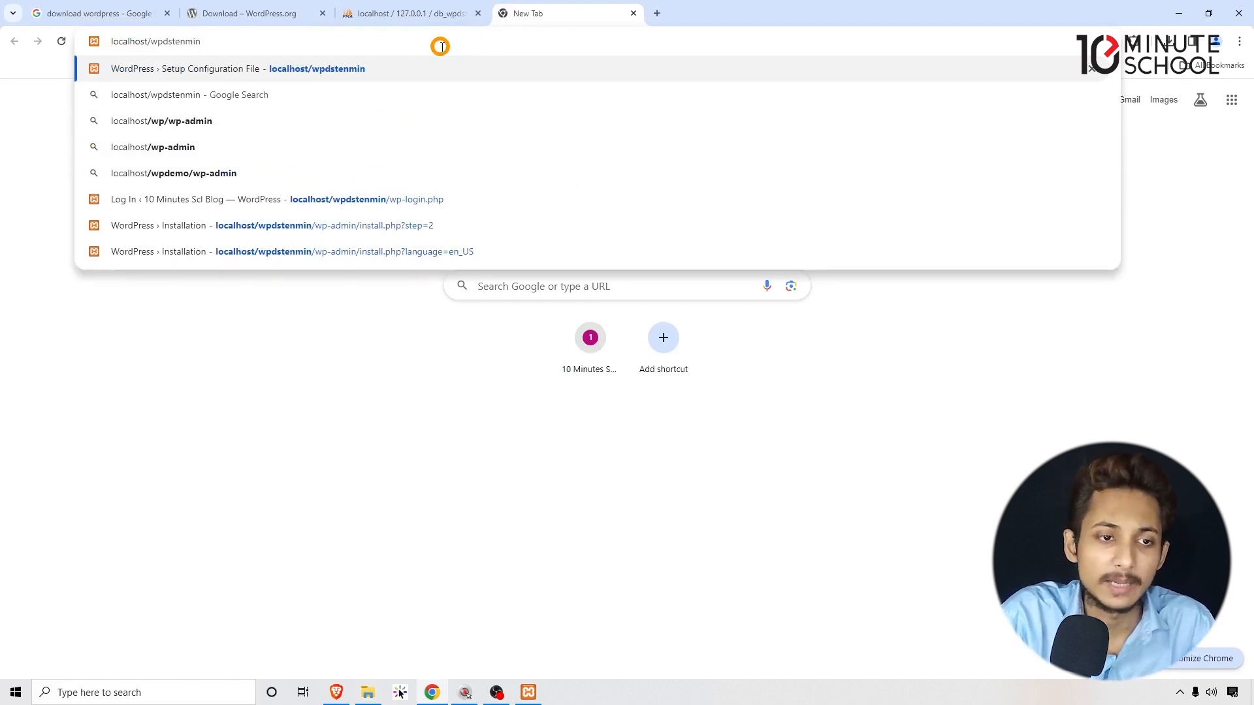
{"action": "type", "text": "/wp"}
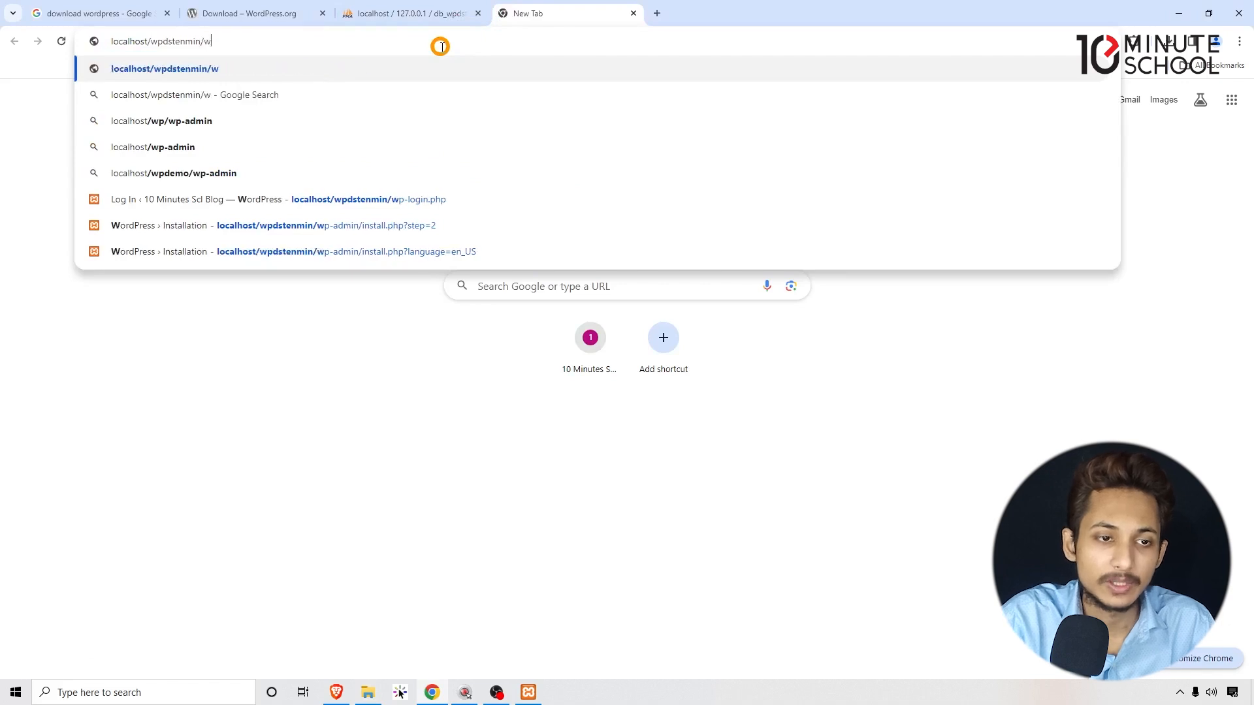
{"action": "type", "text": "-admin"}
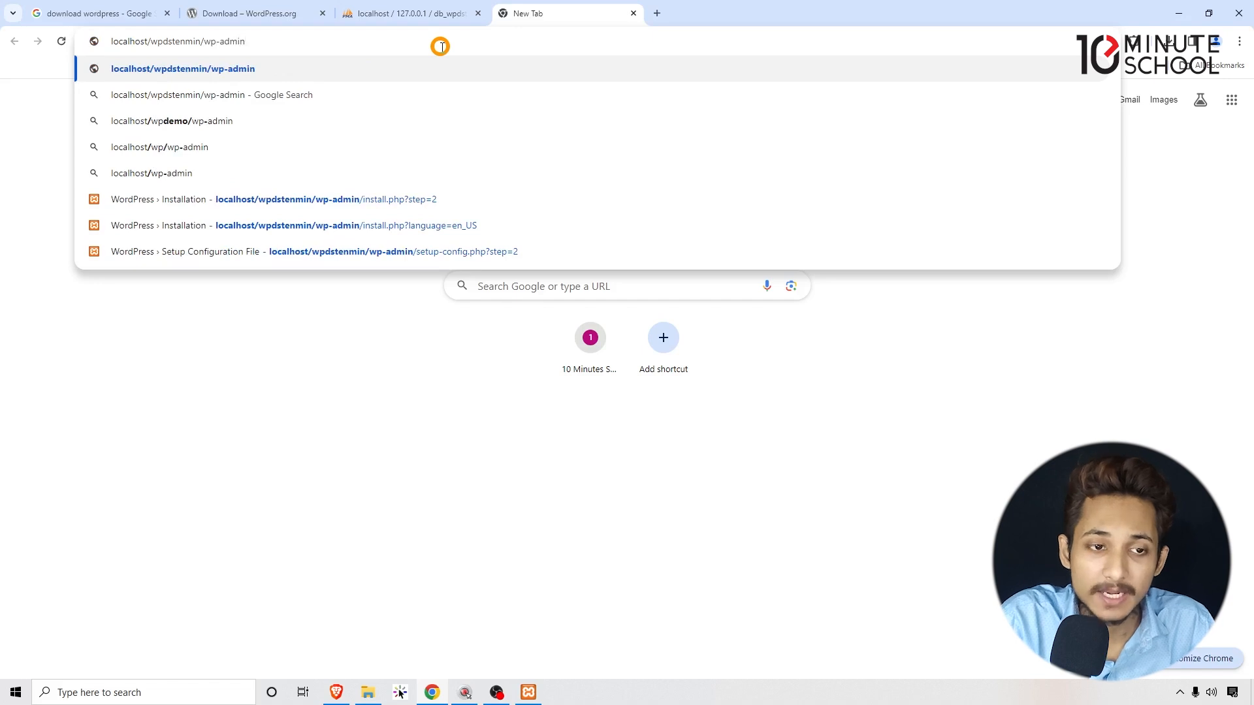
{"action": "key", "text": "Return"}
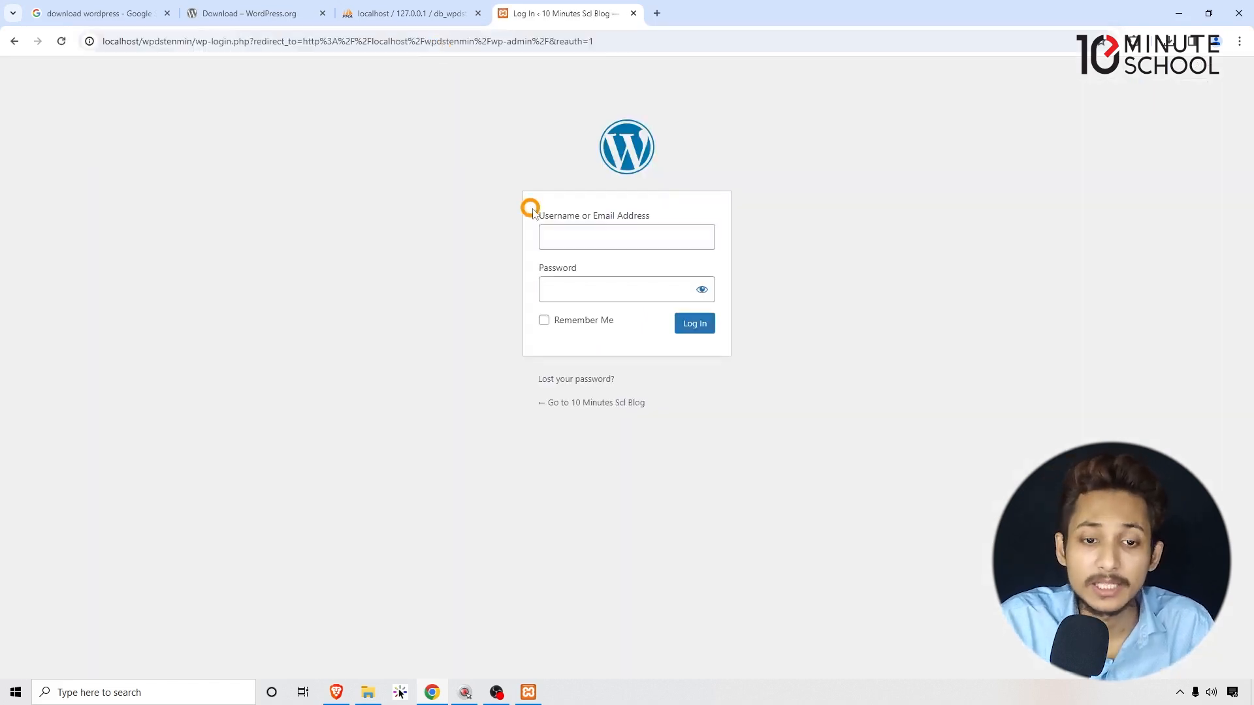
Log in with the saved username and password, then dismiss Chrome's password warning.
{"action": "left_click_drag", "start_coordinate": [533, 210], "coordinate": [730, 222]}
{"action": "left_click", "coordinate": [730, 220]}
{"action": "left_click", "coordinate": [611, 224]}
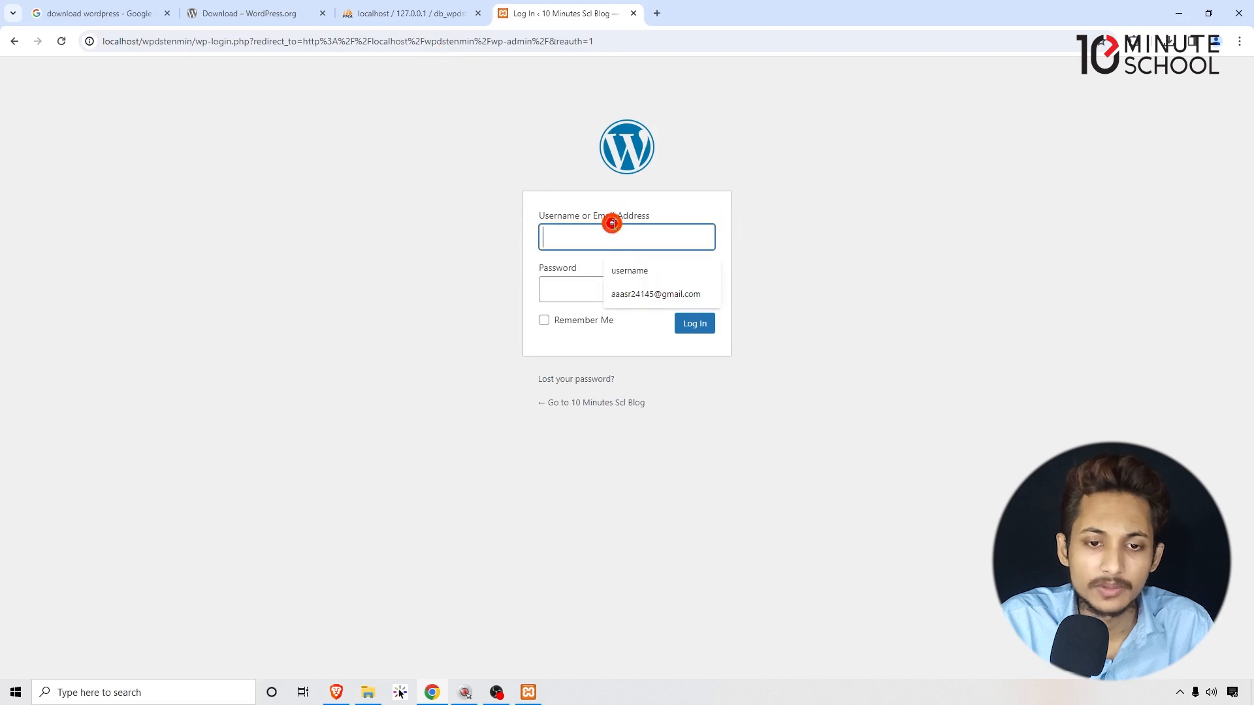
{"action": "left_click", "coordinate": [548, 279]}
{"action": "left_click", "coordinate": [573, 230]}
{"action": "left_click", "coordinate": [645, 275]}
{"action": "left_click", "coordinate": [566, 284]}
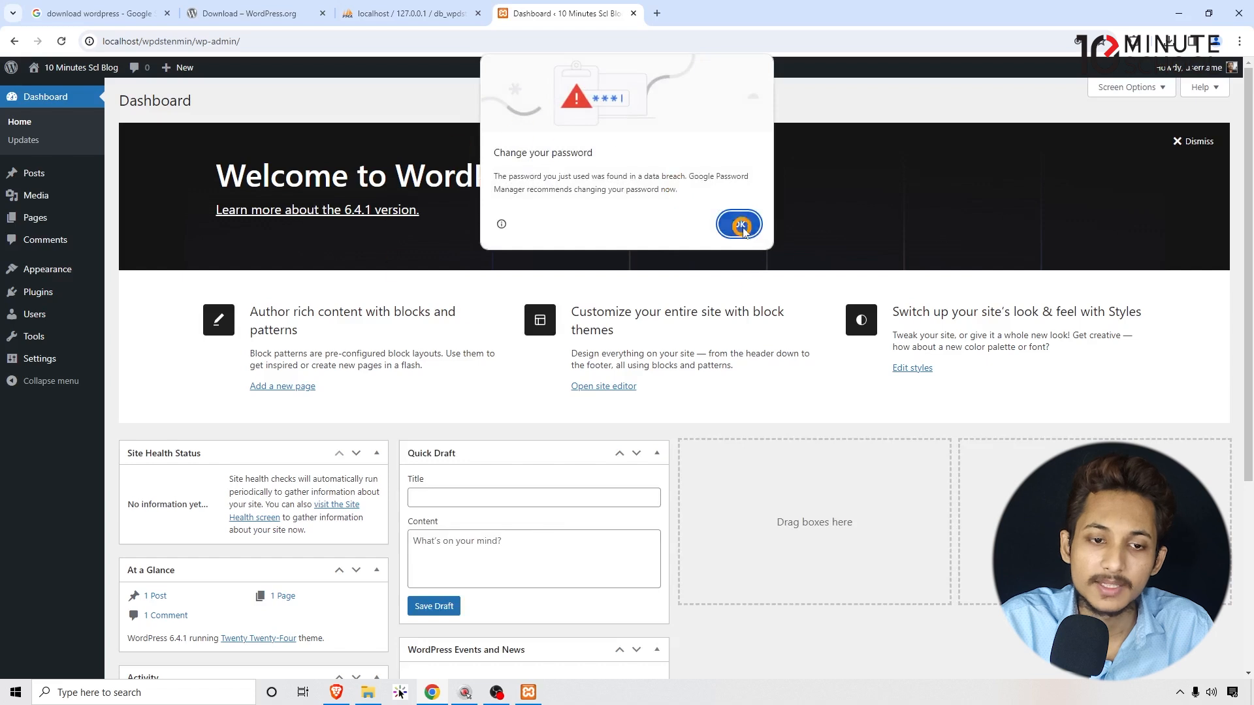
{"action": "left_click", "coordinate": [736, 220]}
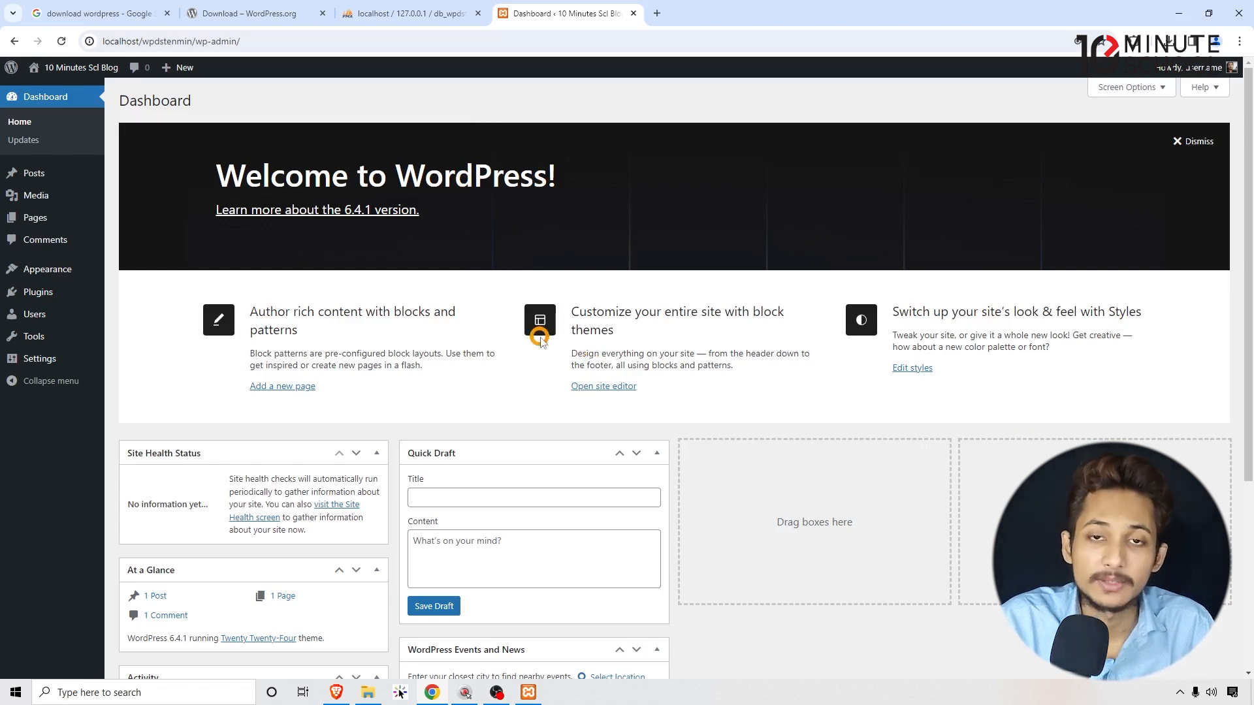
Open the 10 Minutes Scl Blog front page in a new tab and scroll through it.
{"action": "mouse_move", "coordinate": [45, 67]}
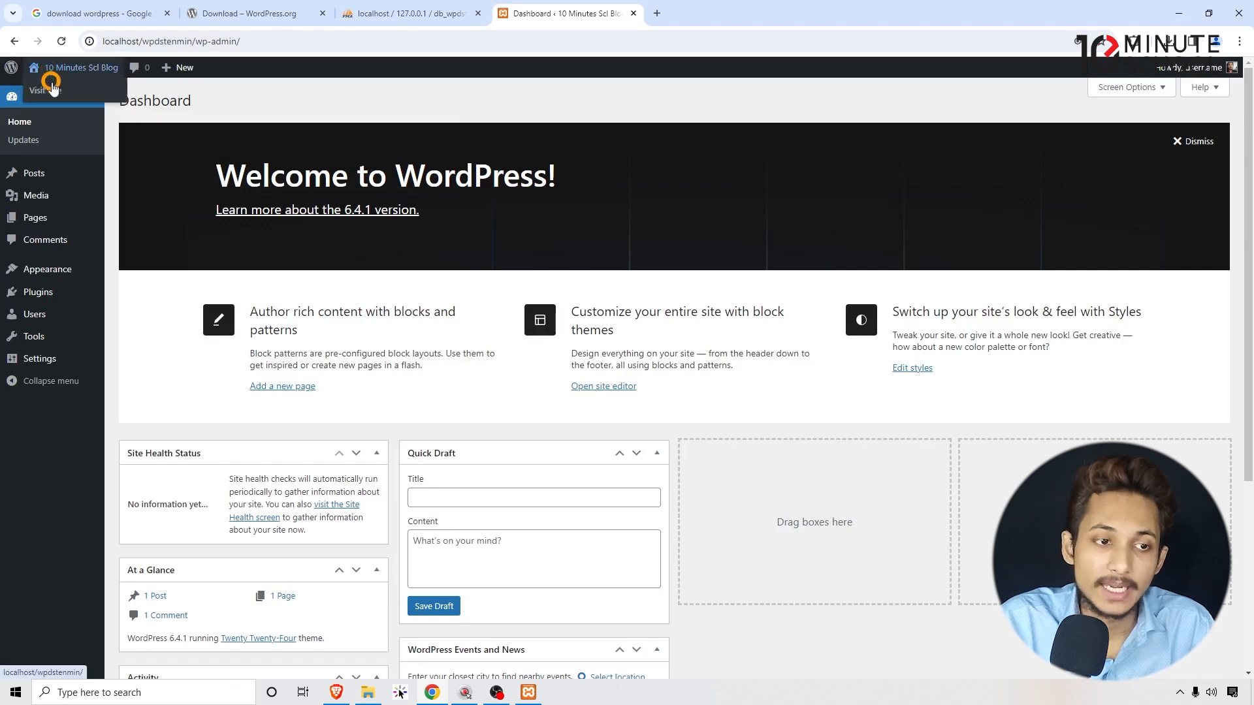
{"action": "right_click", "coordinate": [52, 92]}
{"action": "left_click", "coordinate": [85, 101]}
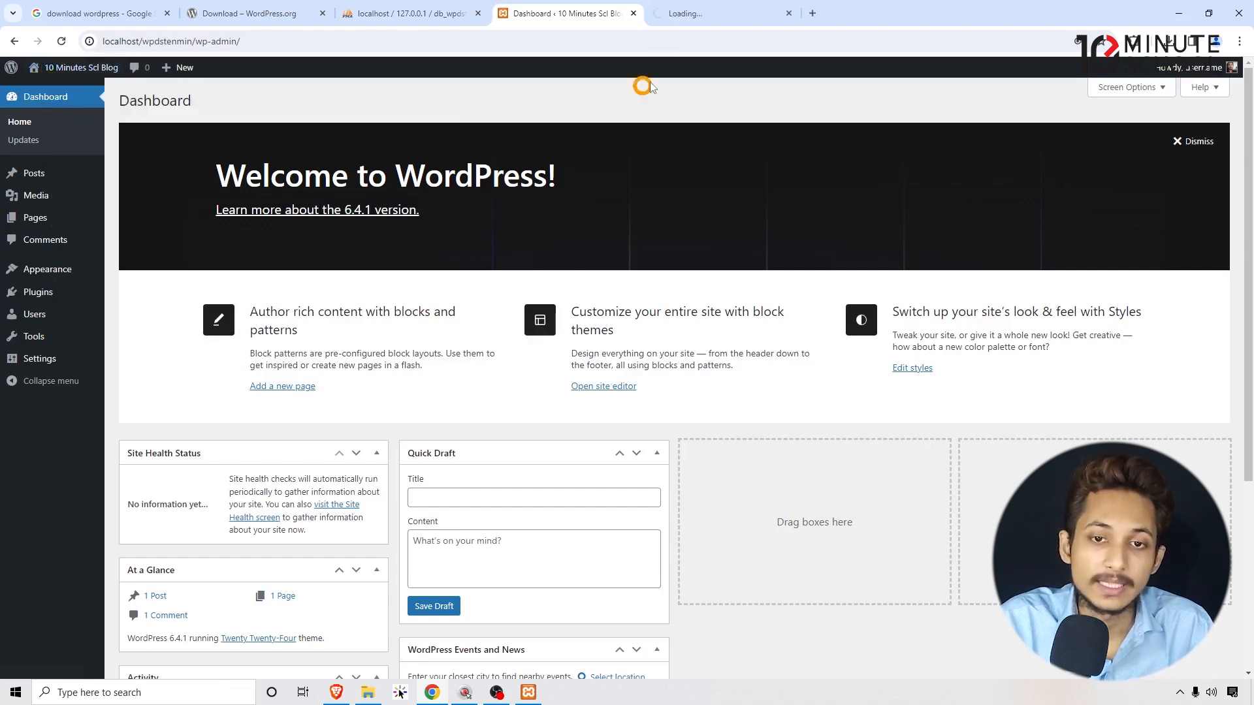
{"action": "left_click", "coordinate": [707, 15]}
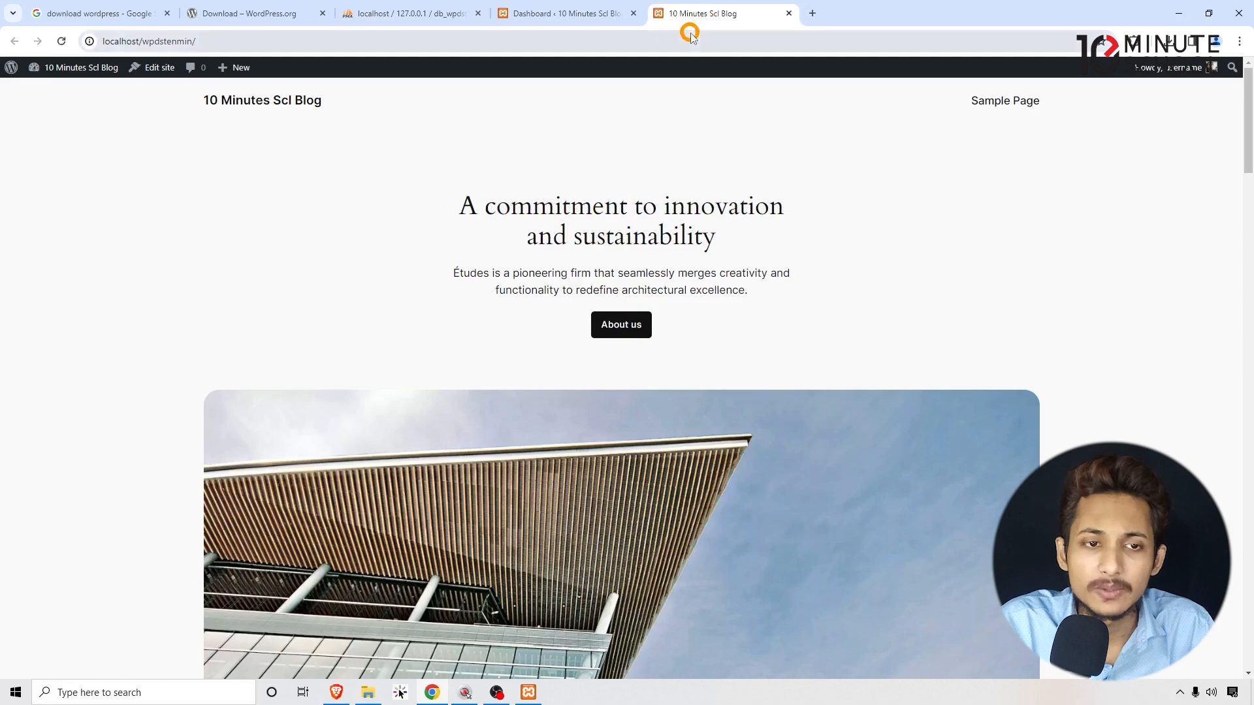
{"action": "scroll", "coordinate": [163, 250], "scroll_direction": "down", "scroll_amount": 7}
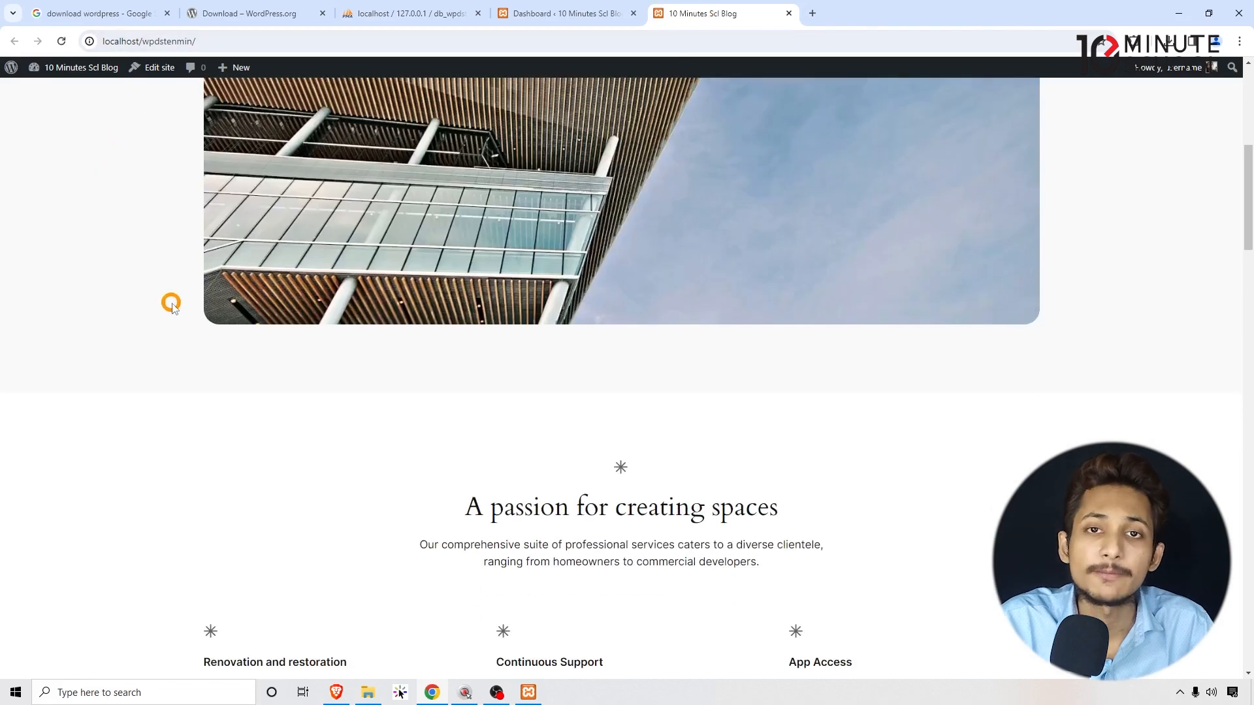
{"action": "scroll", "coordinate": [170, 304], "scroll_direction": "up", "scroll_amount": 6}
{"action": "scroll", "coordinate": [171, 307], "scroll_direction": "up", "scroll_amount": 1}
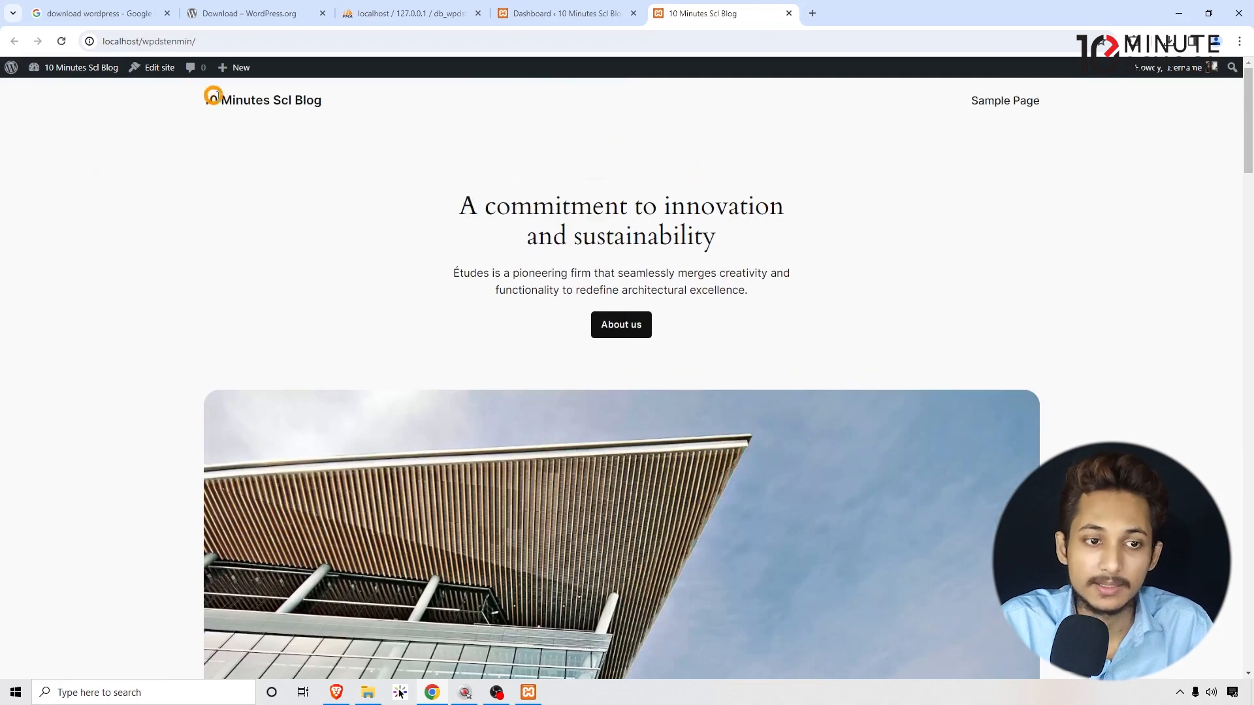
{"action": "left_click_drag", "start_coordinate": [214, 96], "coordinate": [403, 106]}
{"action": "left_click", "coordinate": [423, 263]}
{"action": "scroll", "coordinate": [438, 267], "scroll_direction": "down", "scroll_amount": 4}
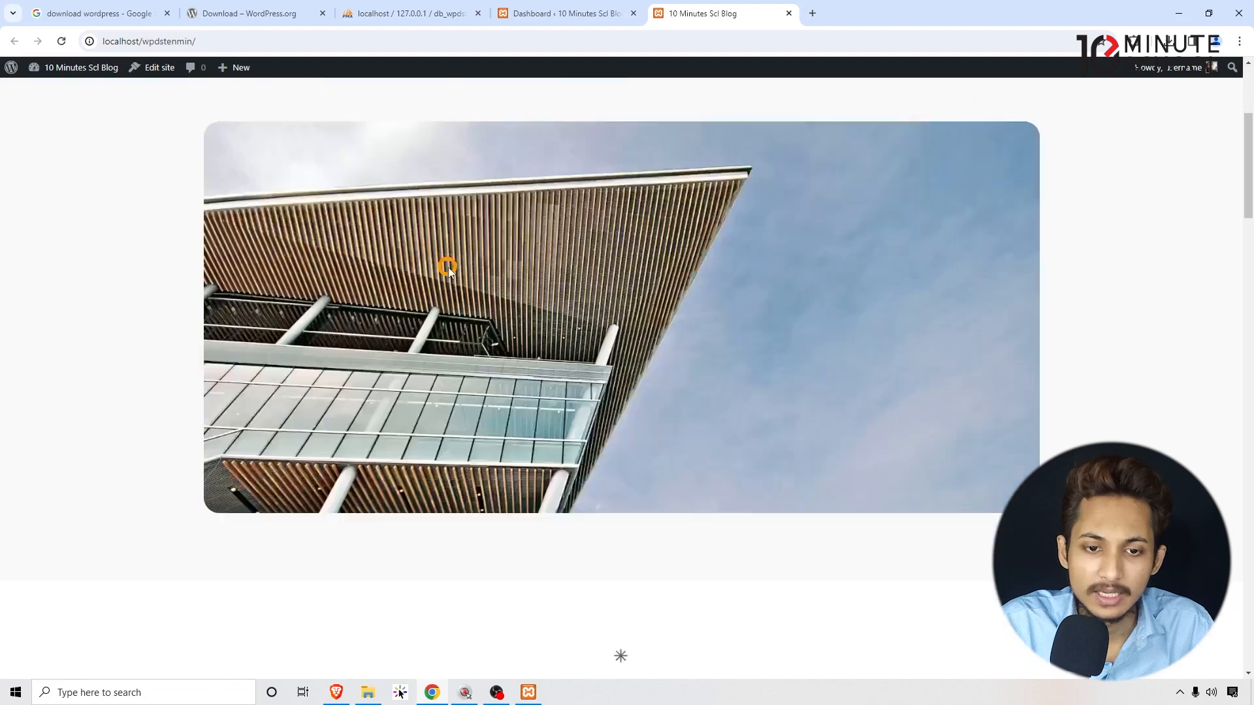
{"action": "scroll", "coordinate": [448, 267], "scroll_direction": "down", "scroll_amount": 3}
{"action": "scroll", "coordinate": [448, 268], "scroll_direction": "down", "scroll_amount": 12}
{"action": "scroll", "coordinate": [448, 269], "scroll_direction": "down", "scroll_amount": 17}
{"action": "left_click_drag", "start_coordinate": [1252, 607], "coordinate": [1226, 129]}
{"action": "scroll", "coordinate": [253, 216], "scroll_direction": "down", "scroll_amount": 3}
{"action": "scroll", "coordinate": [252, 216], "scroll_direction": "up", "scroll_amount": 3}
Switch back to the Dashboard, recheck the front page, then return to the admin.
{"action": "left_click", "coordinate": [562, 13]}
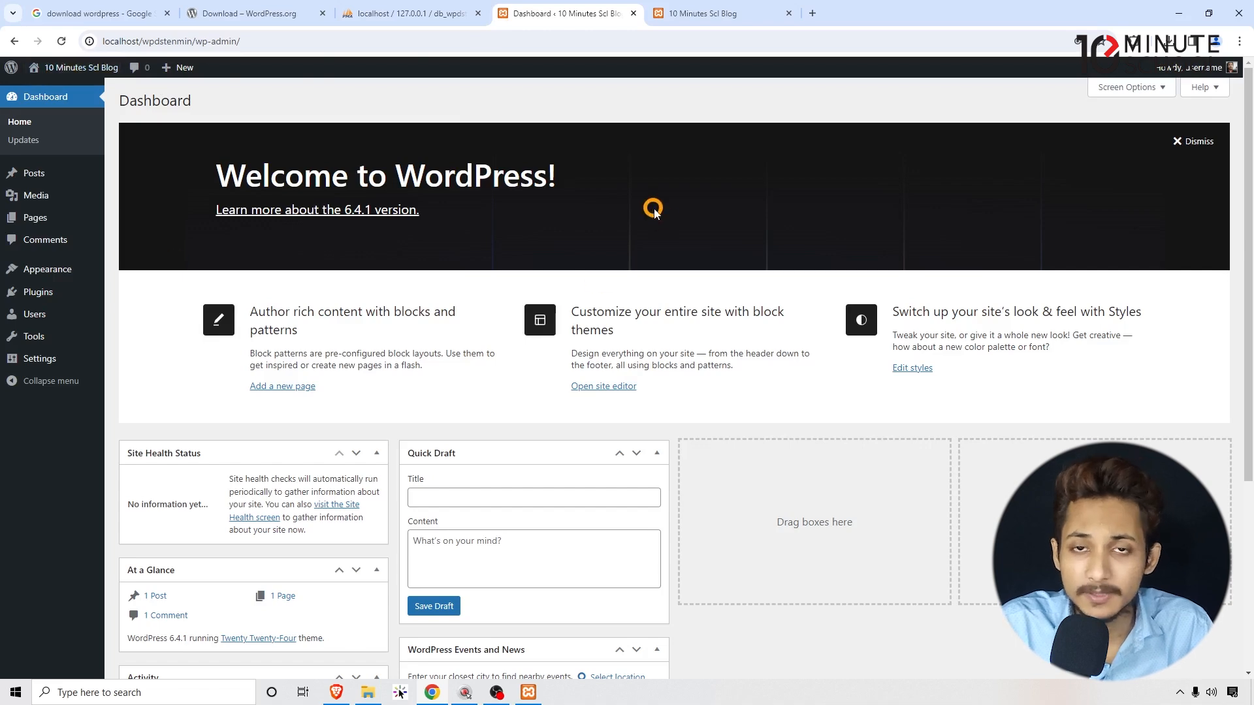
{"action": "scroll", "coordinate": [666, 218], "scroll_direction": "down", "scroll_amount": 4}
{"action": "scroll", "coordinate": [655, 336], "scroll_direction": "up", "scroll_amount": 4}
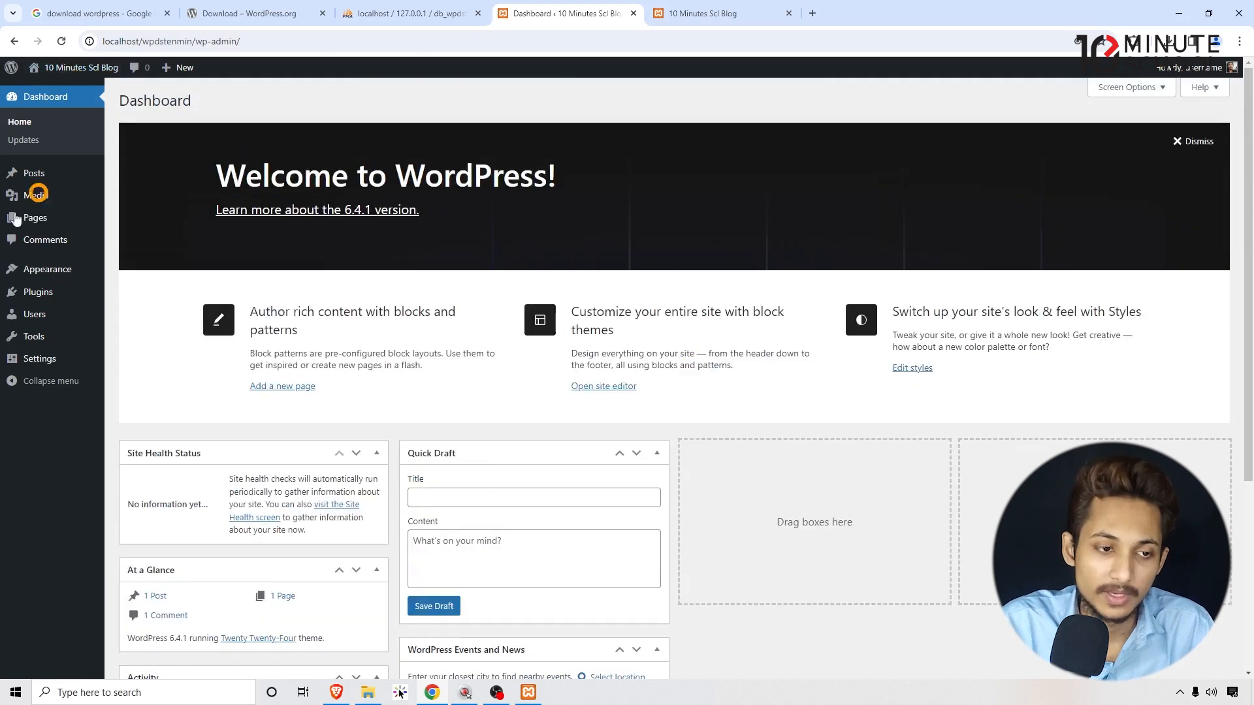
{"action": "left_click", "coordinate": [699, 13]}
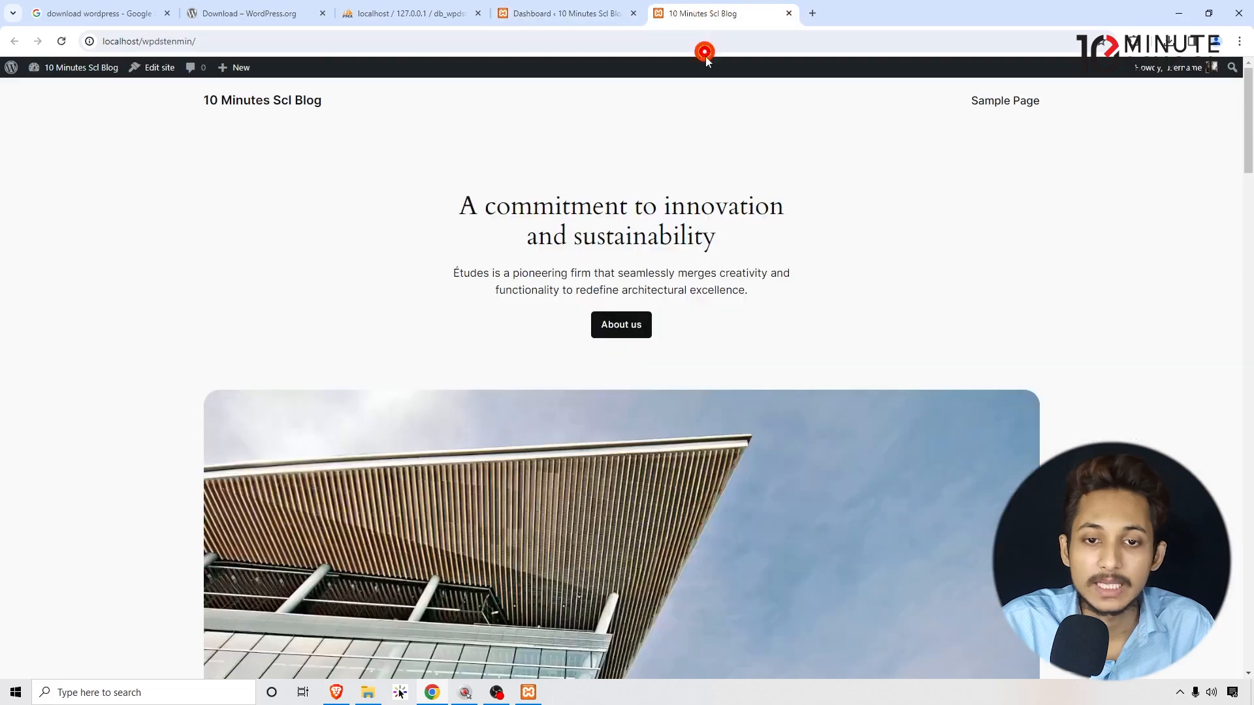
{"action": "scroll", "coordinate": [784, 314], "scroll_direction": "down", "scroll_amount": 4}
{"action": "scroll", "coordinate": [791, 320], "scroll_direction": "up", "scroll_amount": 3}
{"action": "mouse_move", "coordinate": [1247, 121]}
{"action": "left_mouse_down"}
{"action": "mouse_move", "coordinate": [1247, 480]}
{"action": "mouse_move", "coordinate": [1247, 139]}
{"action": "left_mouse_up"}
{"action": "scroll", "coordinate": [820, 292], "scroll_direction": "up", "scroll_amount": 1}
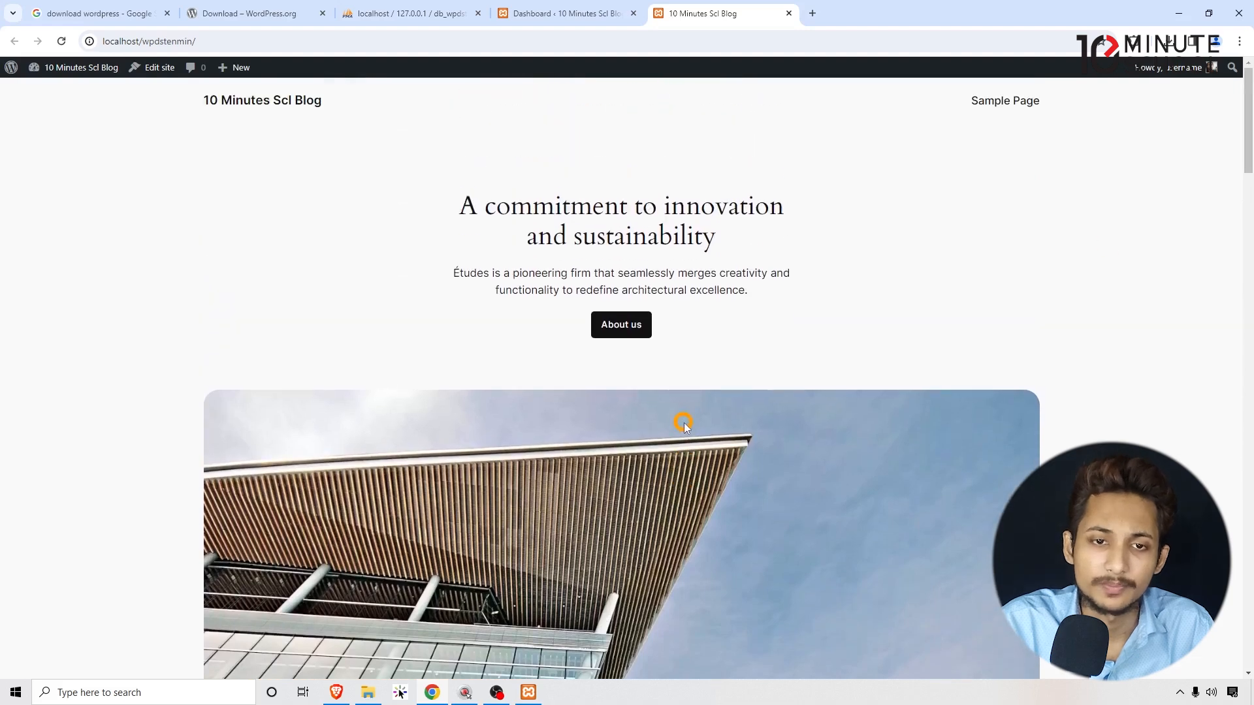
{"action": "left_click", "coordinate": [536, 8]}
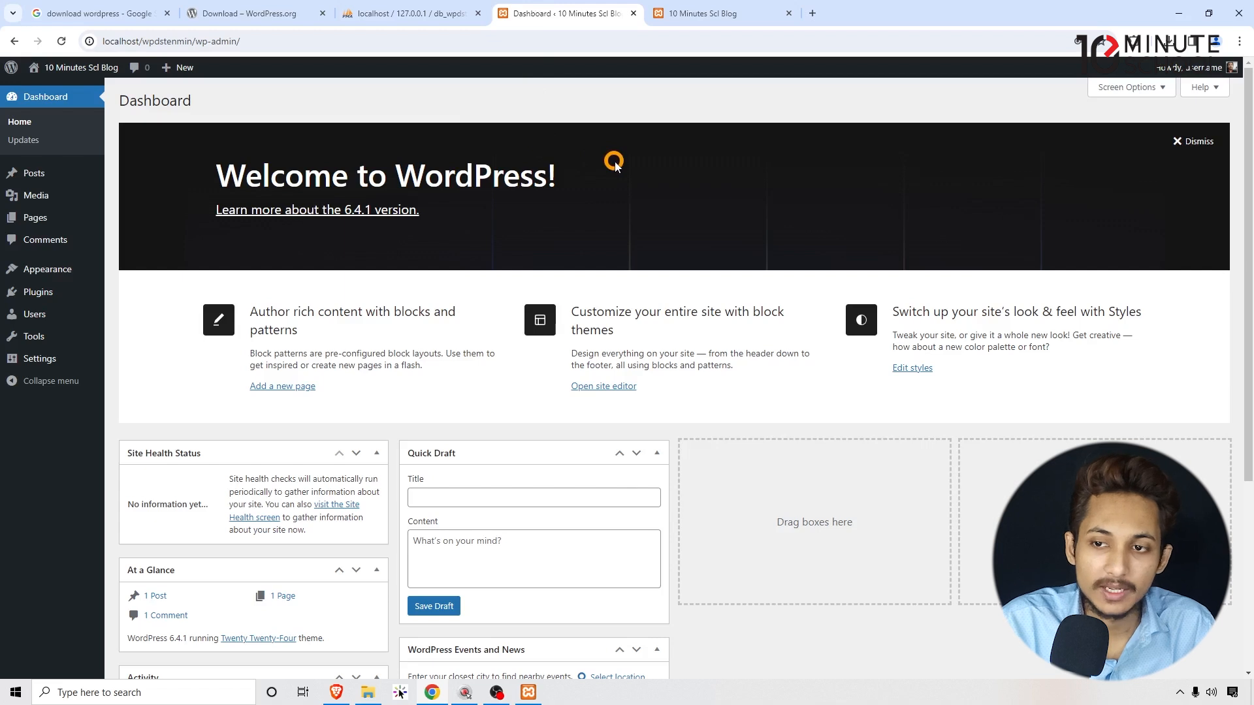
Log out from the Howdy menu and close the login and front-page tabs.
{"action": "mouse_move", "coordinate": [1169, 71]}
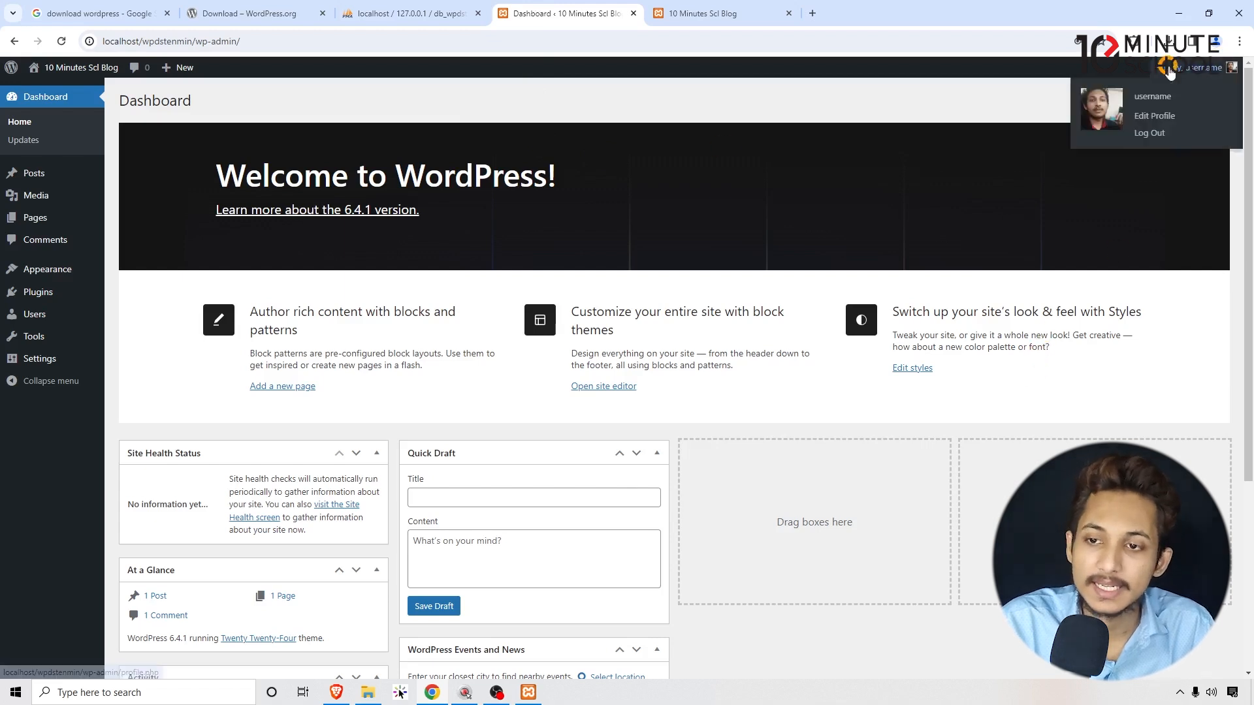
{"action": "left_click", "coordinate": [1150, 133]}
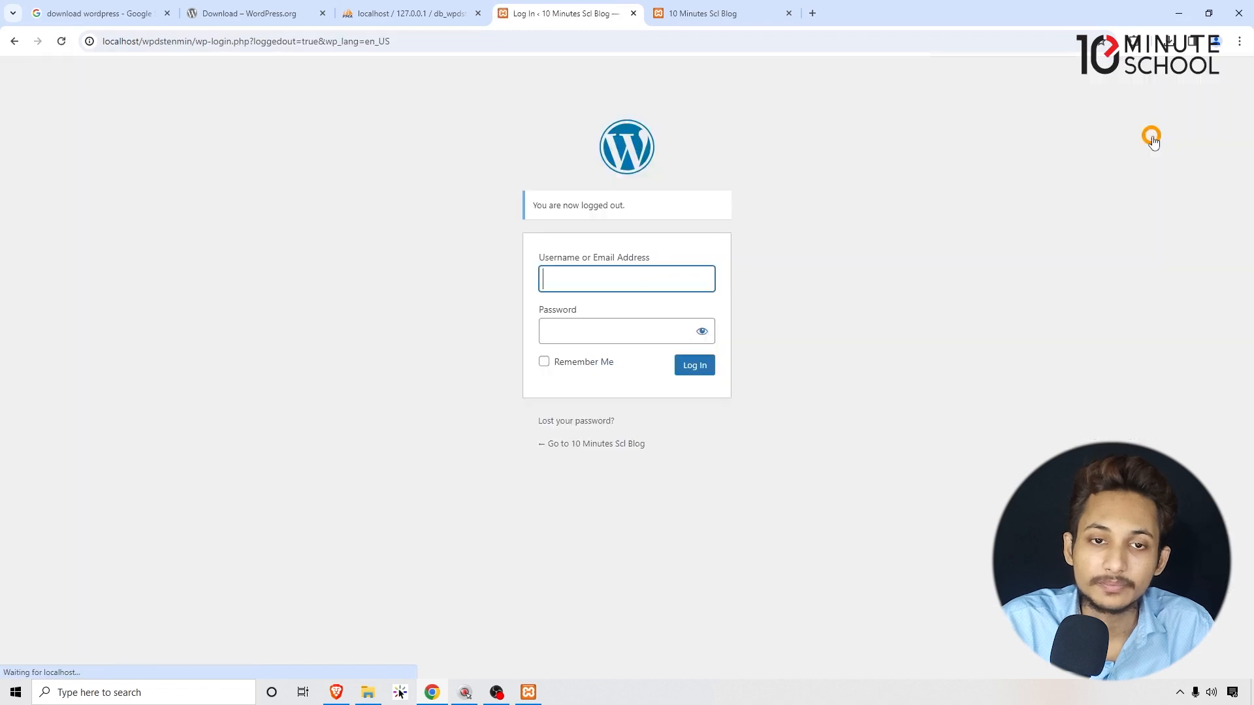
{"action": "left_click", "coordinate": [633, 13]}
{"action": "left_click", "coordinate": [632, 14]}
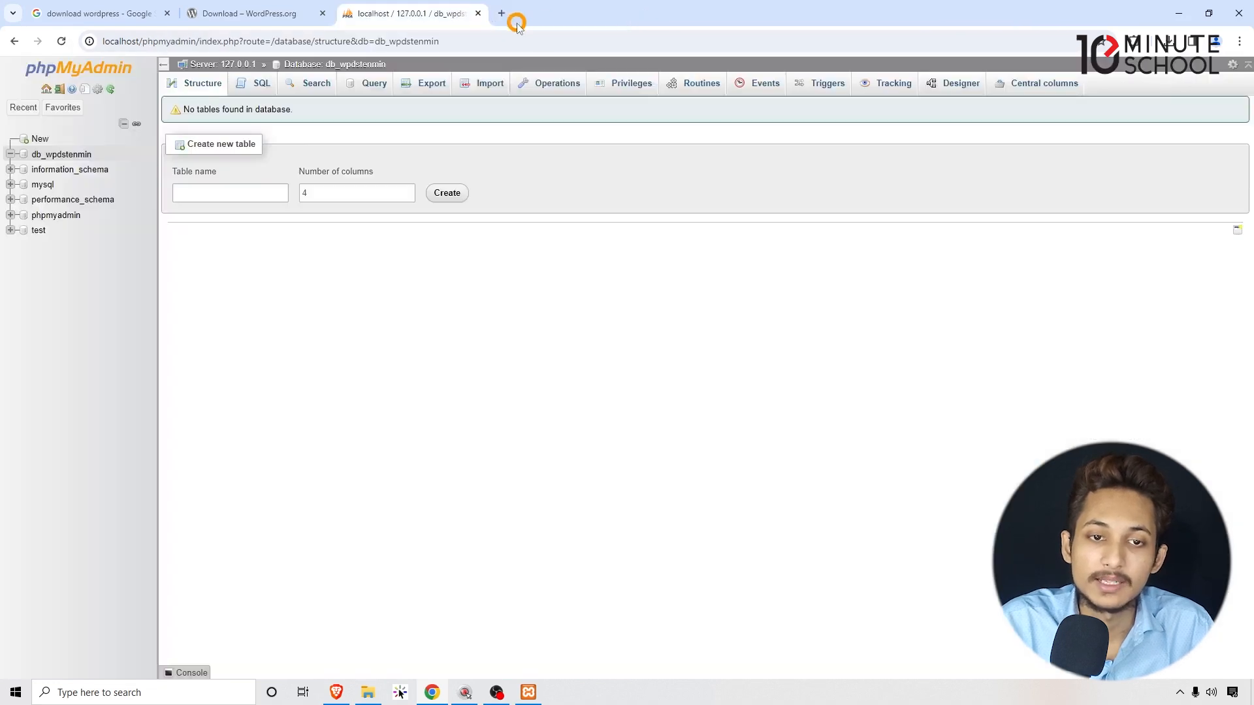
Load localhost/wpdstenmin in a fresh tab and look over the homepage.
{"action": "left_click", "coordinate": [501, 12]}
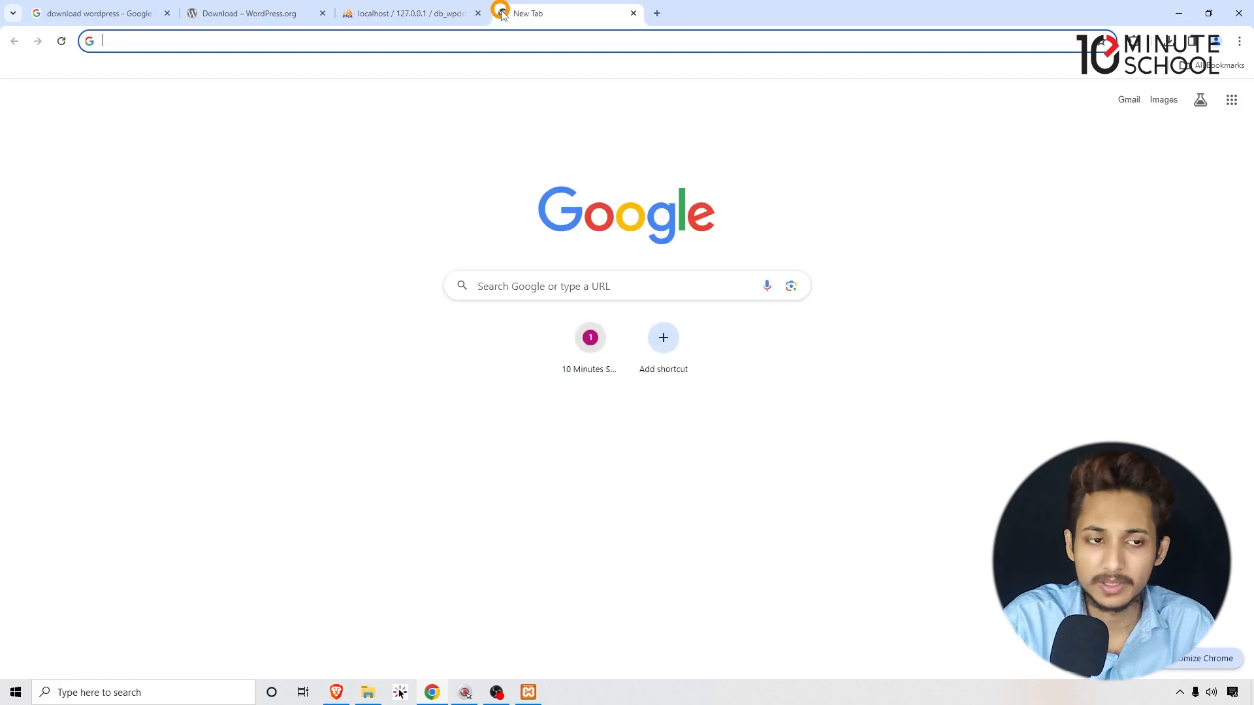
{"action": "type", "text": "localhost"}
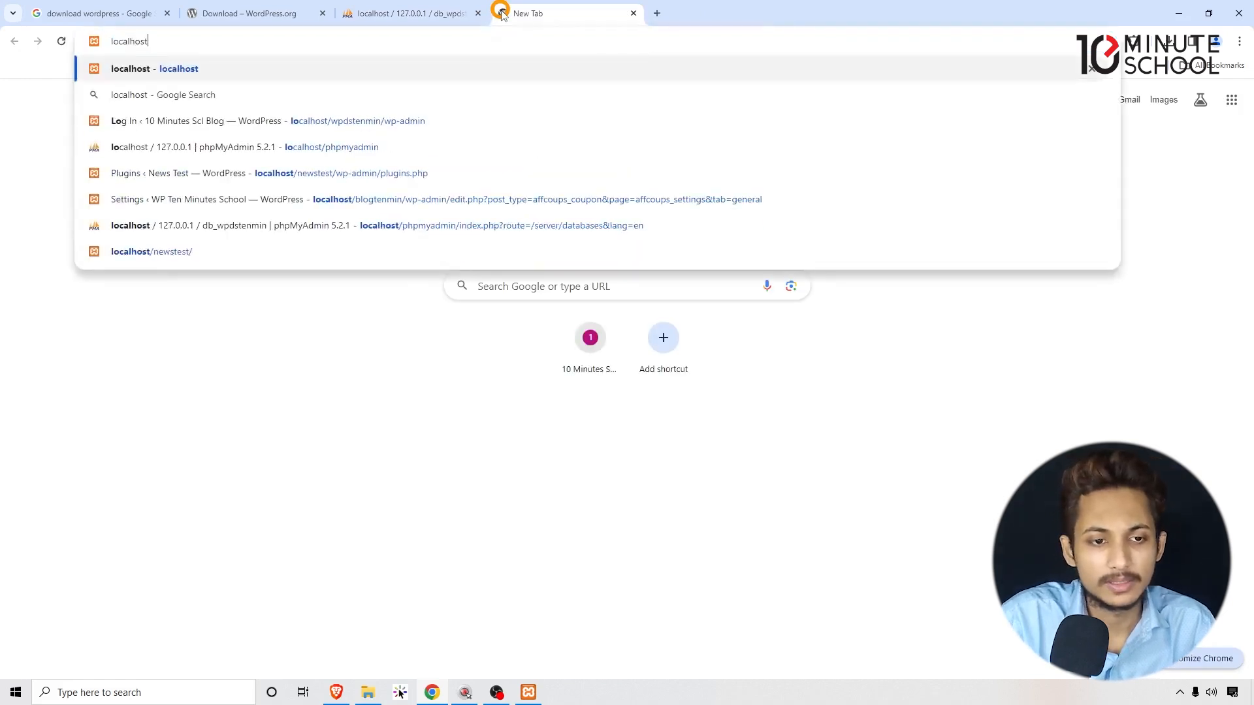
{"action": "type", "text": "/wp"}
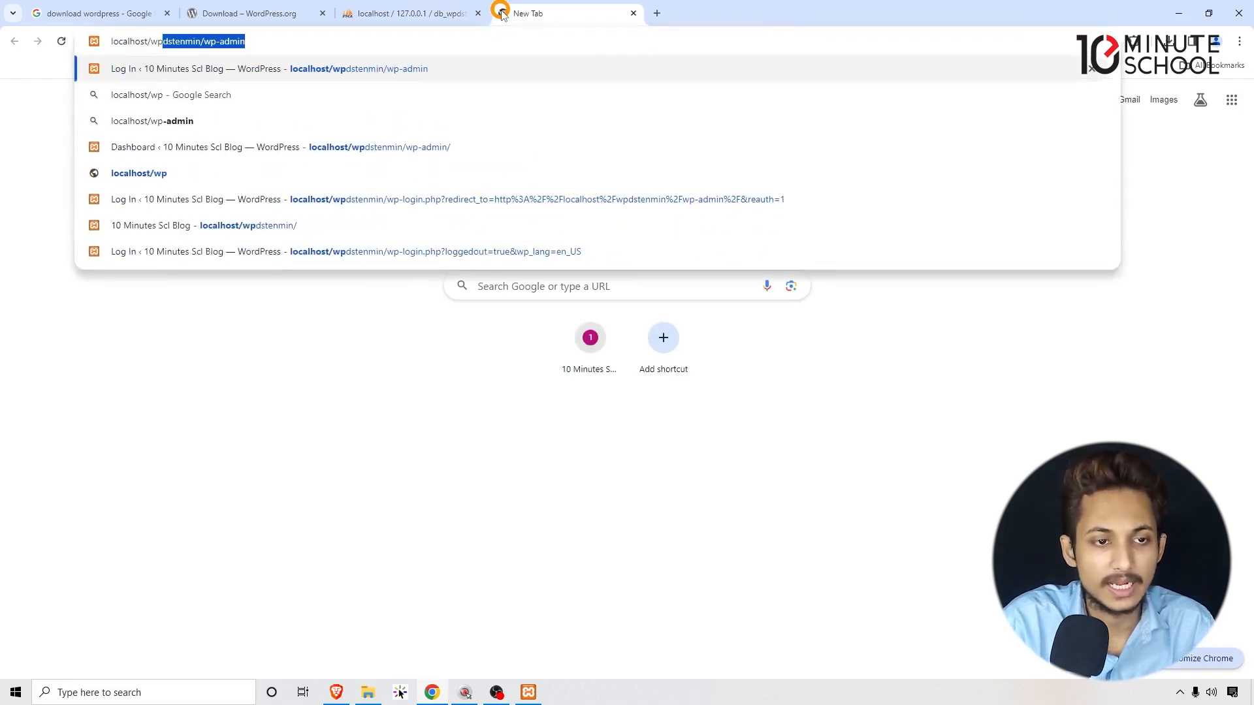
{"action": "type", "text": "dstenmin"}
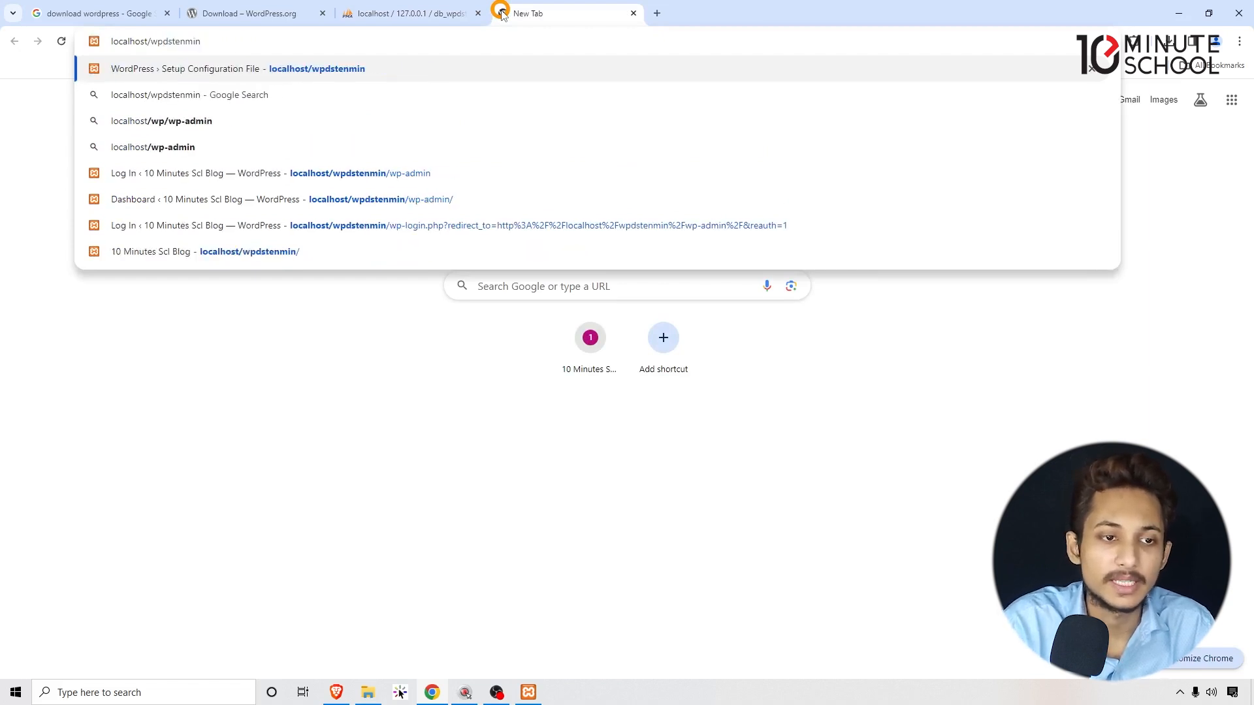
{"action": "key", "text": "Return"}
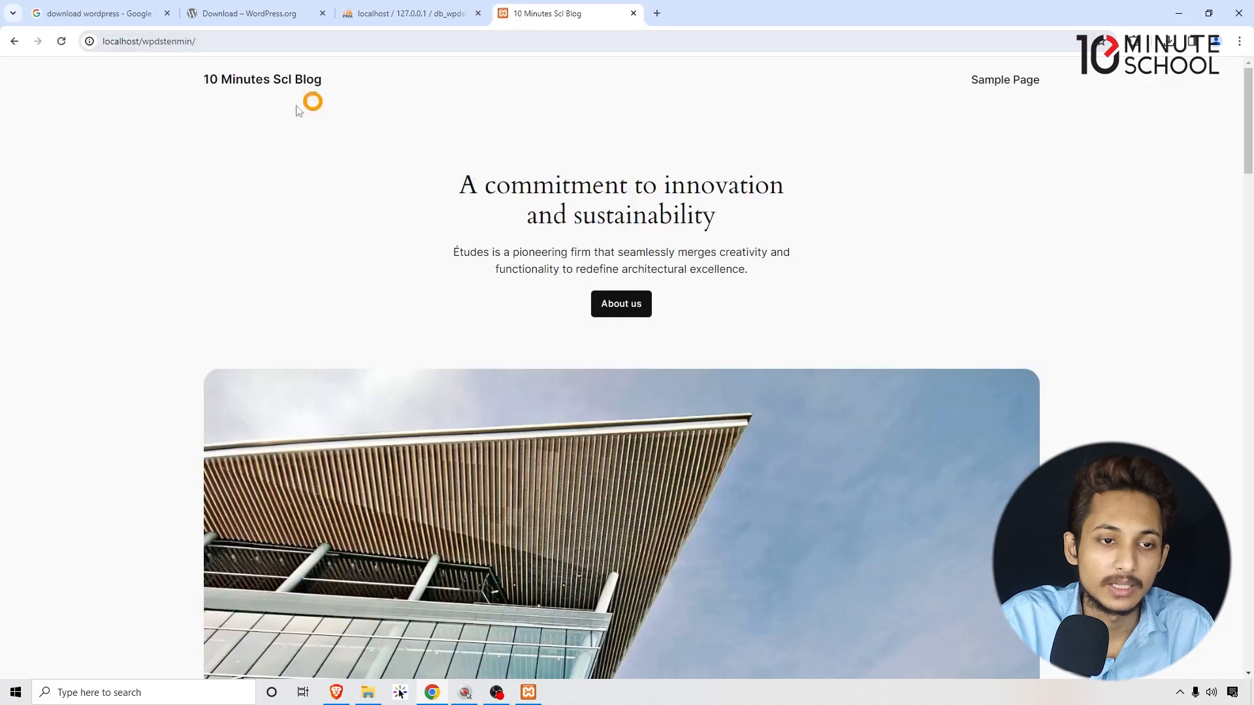
{"action": "left_click_drag", "start_coordinate": [148, 92], "coordinate": [1237, 431]}
{"action": "left_click", "coordinate": [1236, 429]}
{"action": "scroll", "coordinate": [1248, 229], "scroll_direction": "down", "scroll_amount": 3}
{"action": "left_click_drag", "start_coordinate": [1249, 149], "coordinate": [940, 98]}
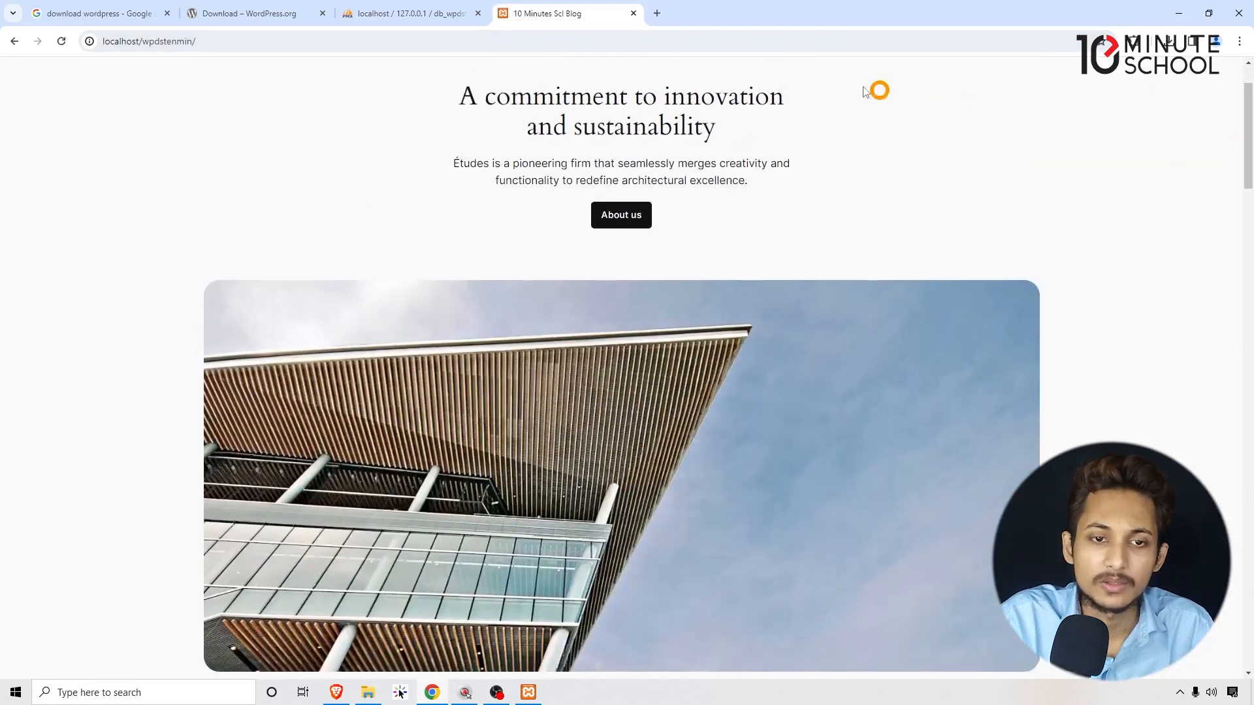
Go to the admin address localhost/wpdstenmin/wp-admin.
{"action": "left_click", "coordinate": [733, 47]}
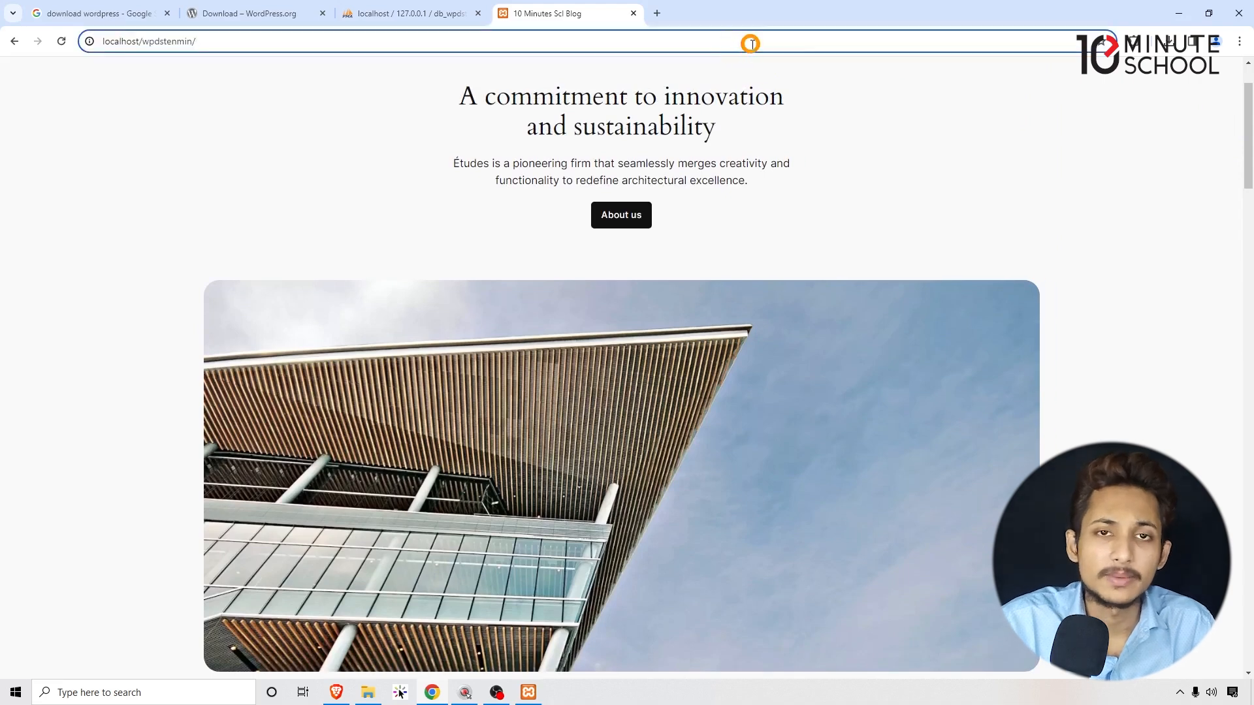
{"action": "type", "text": "wp-admi"}
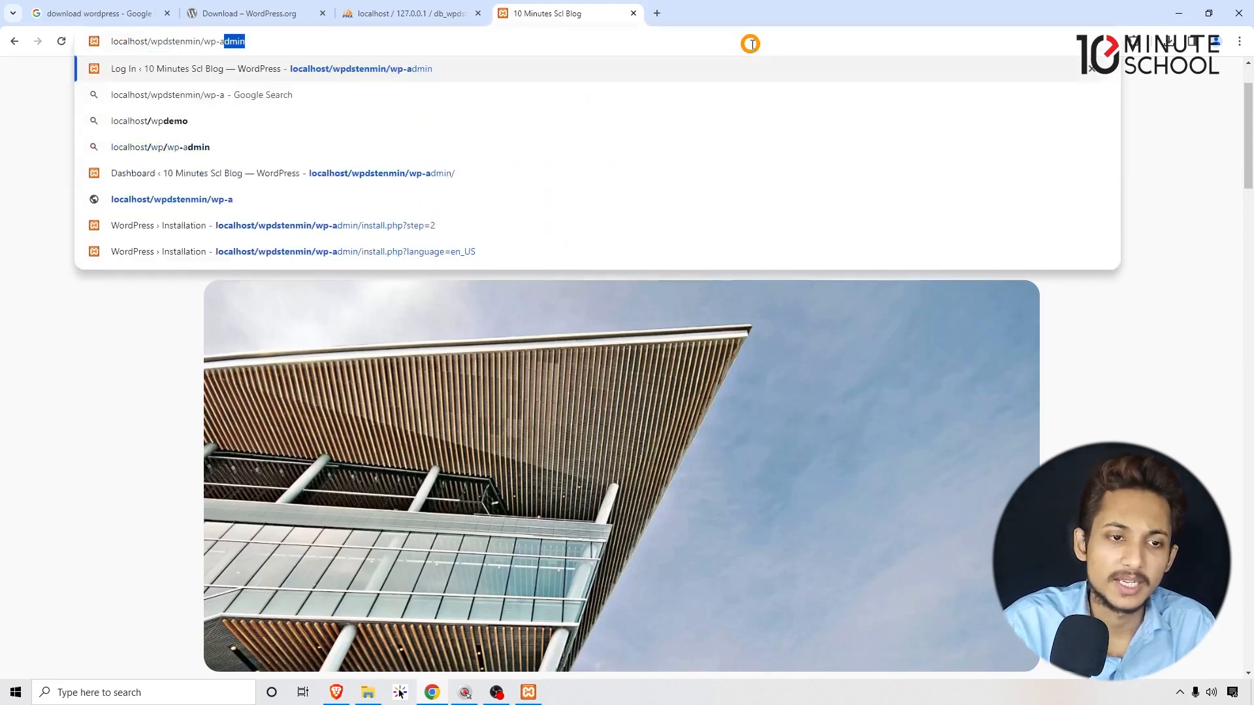
{"action": "type", "text": "n"}
{"action": "key", "text": "Return"}
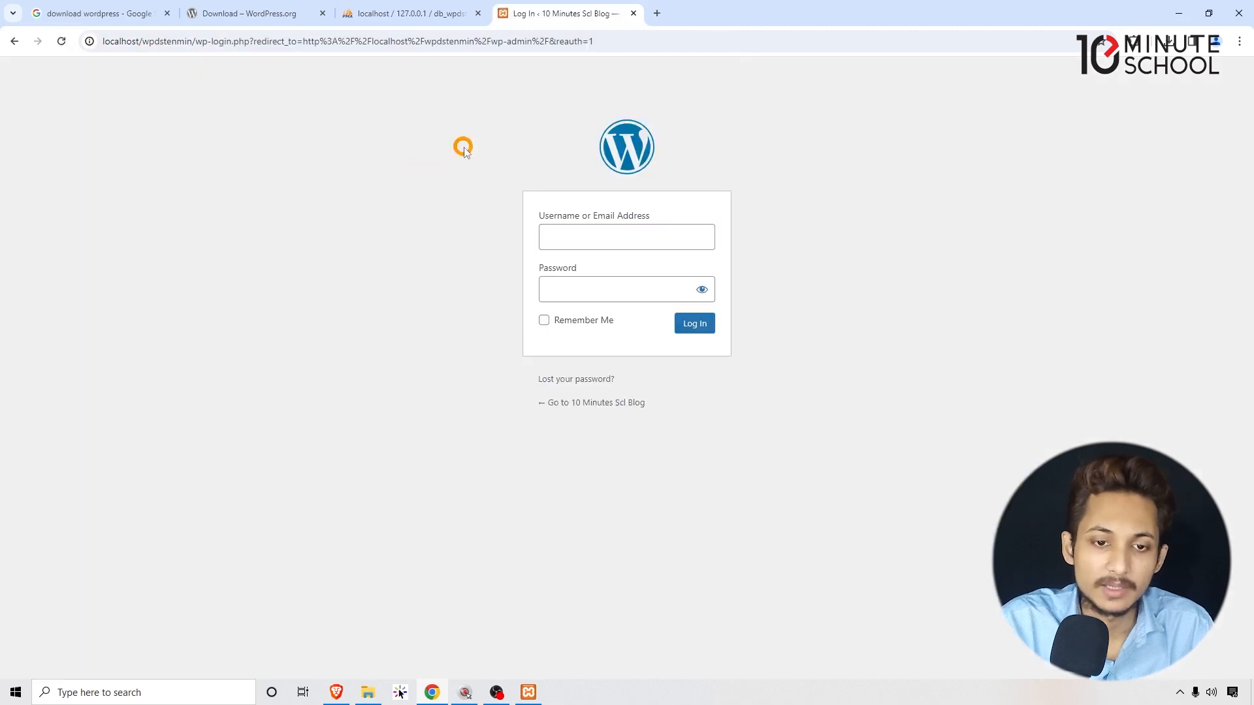
Log in with the saved username and password and dismiss Chrome's password breach warning.
{"action": "left_click", "coordinate": [584, 242]}
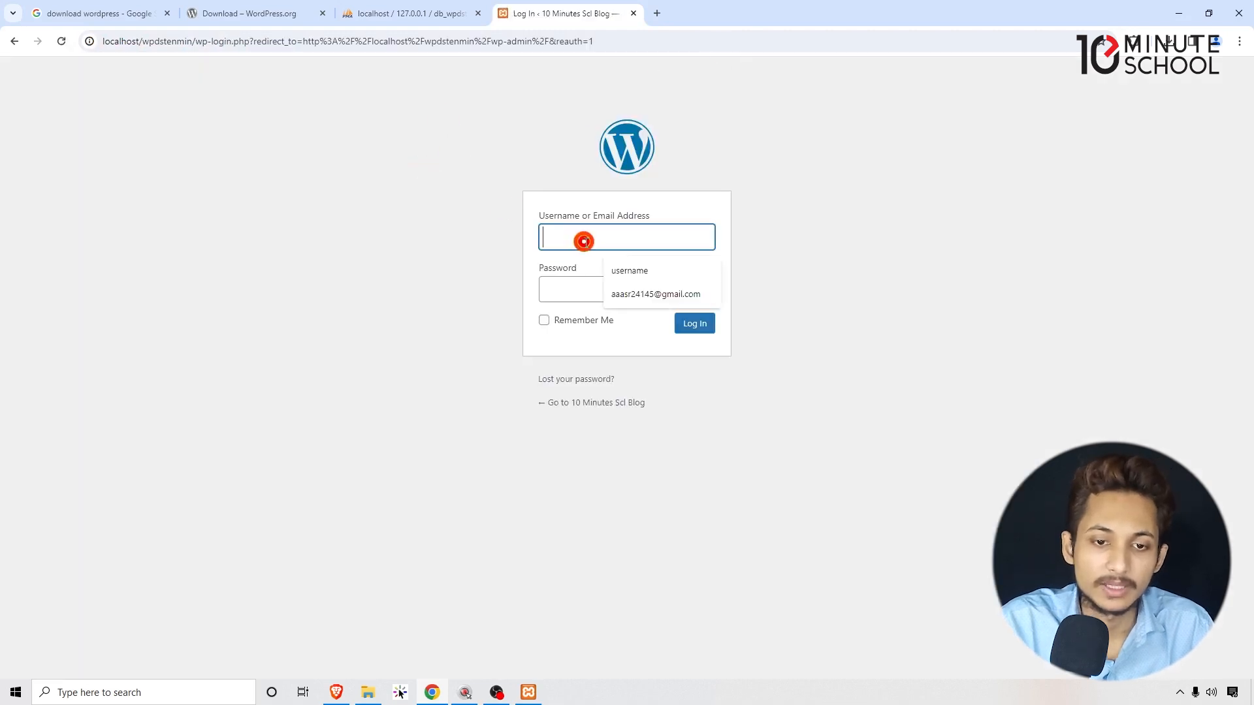
{"action": "left_click", "coordinate": [638, 273]}
{"action": "left_click", "coordinate": [614, 285]}
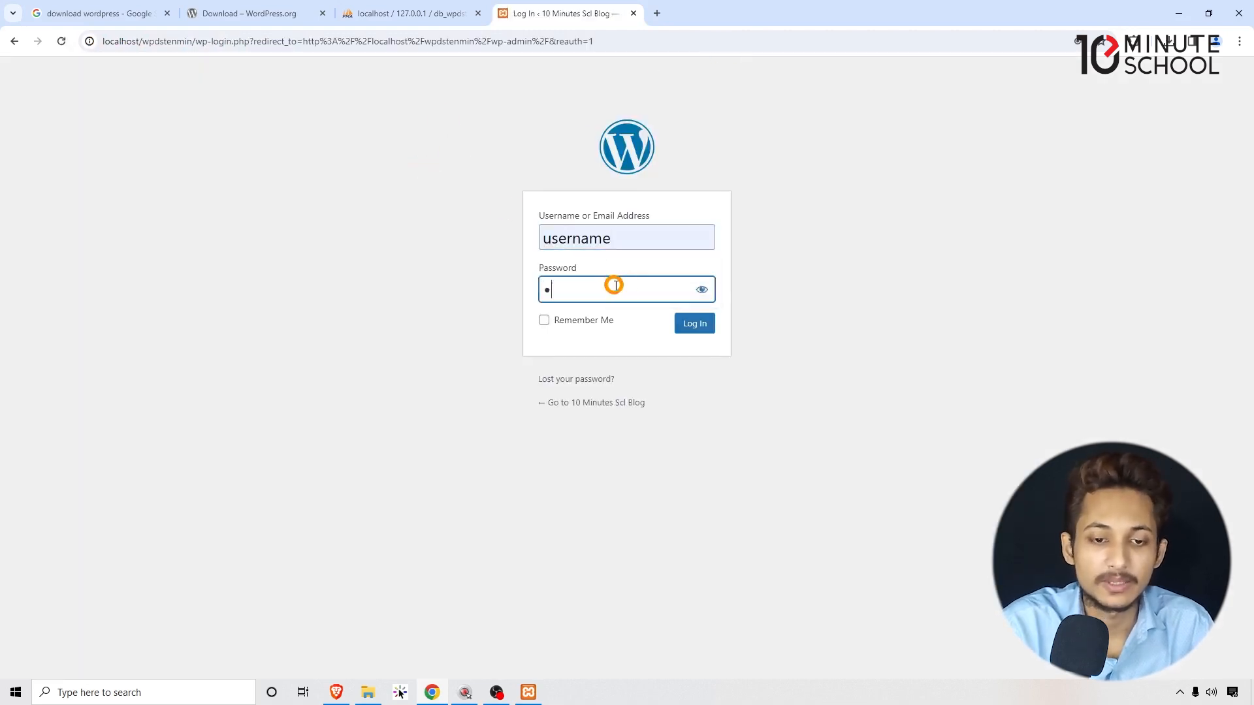
{"action": "left_click", "coordinate": [703, 331]}
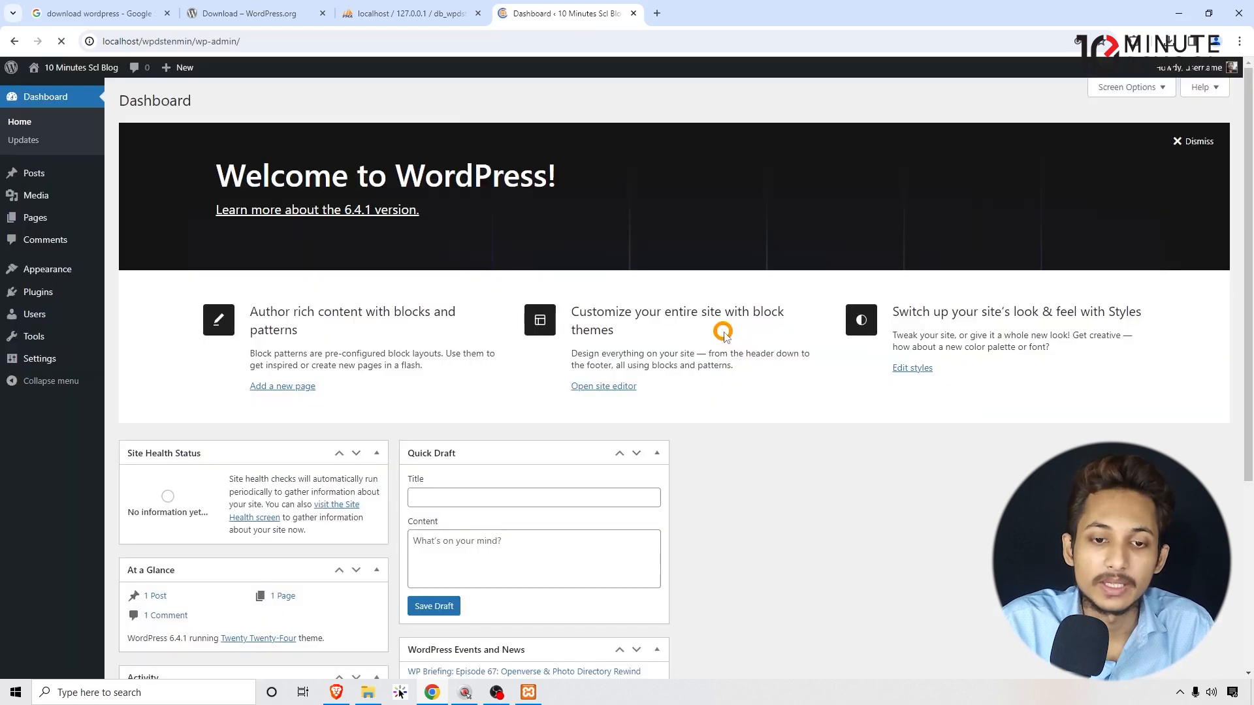
{"action": "mouse_move", "coordinate": [72, 67]}
{"action": "left_click", "coordinate": [80, 91]}
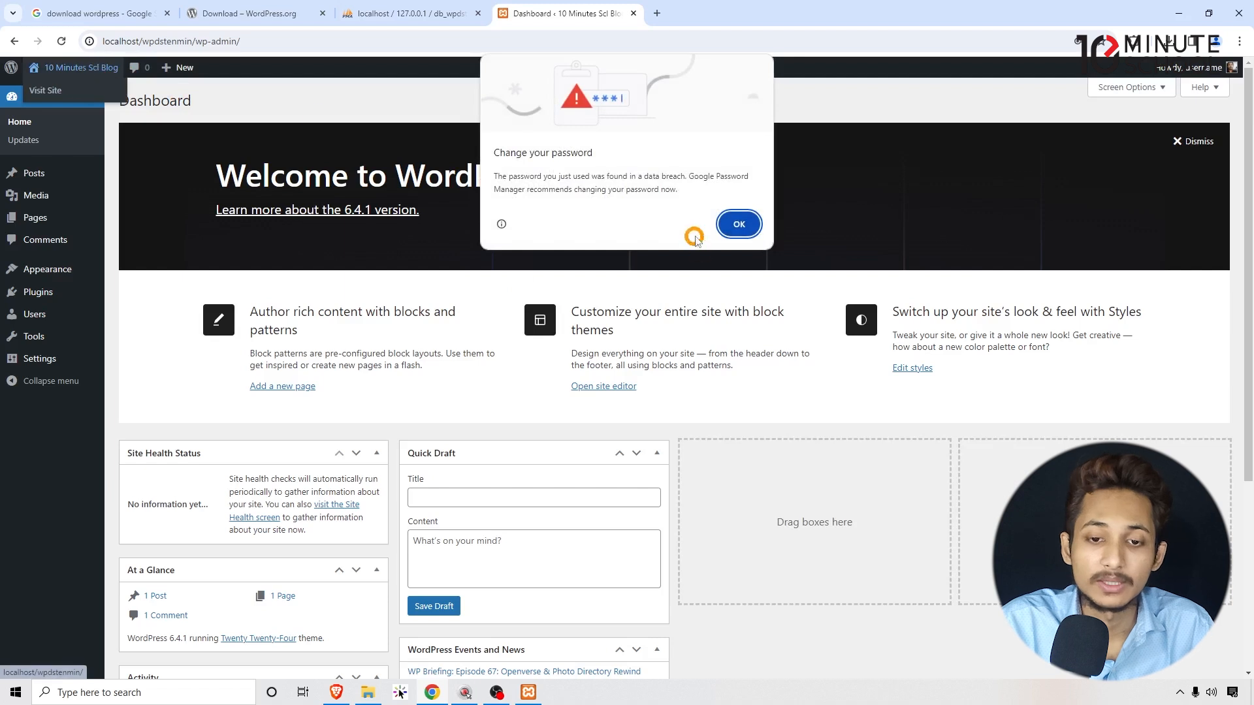
{"action": "left_click", "coordinate": [744, 224]}
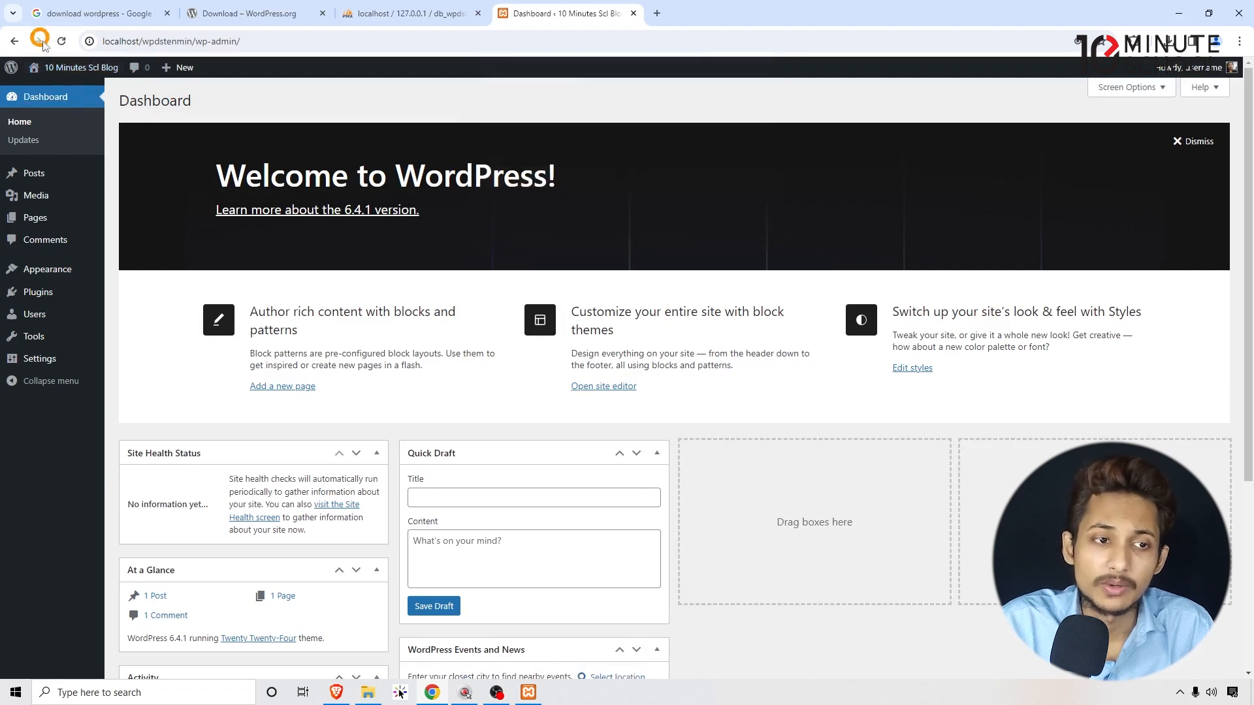
Open the live site in a new tab via Visit Site, then return to the Dashboard.
{"action": "right_click", "coordinate": [41, 98]}
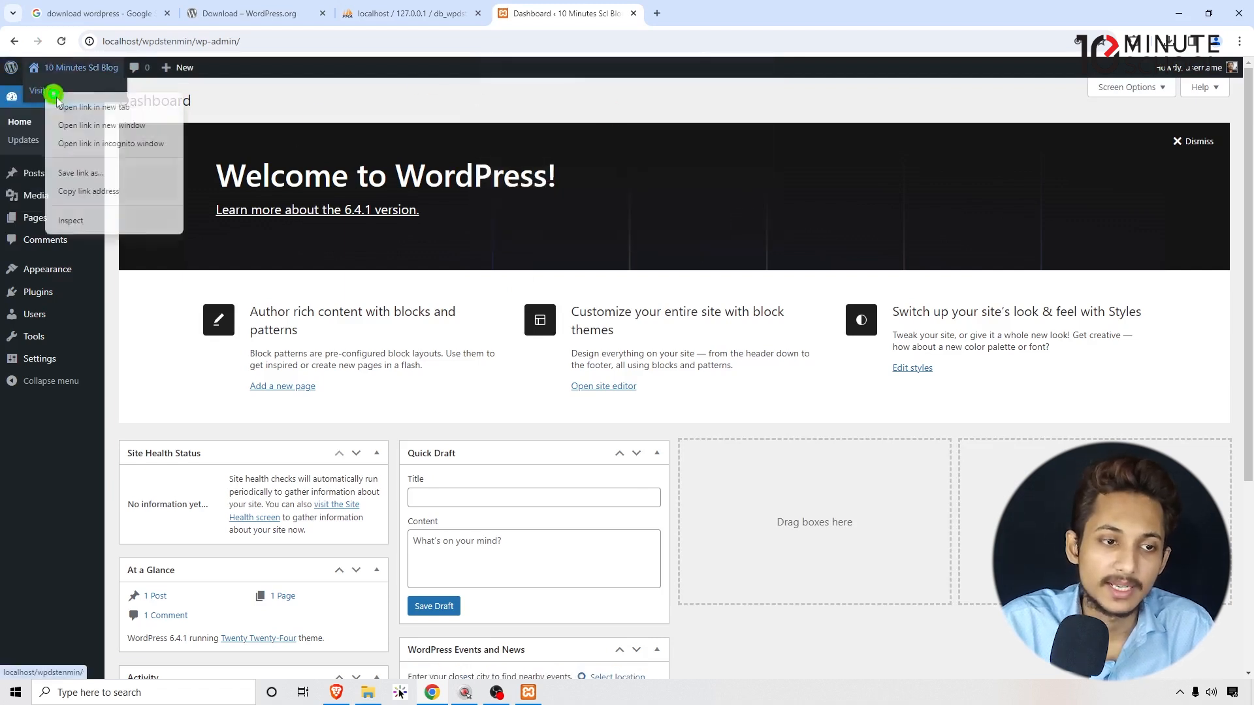
{"action": "left_click", "coordinate": [72, 107]}
{"action": "left_click", "coordinate": [709, 14]}
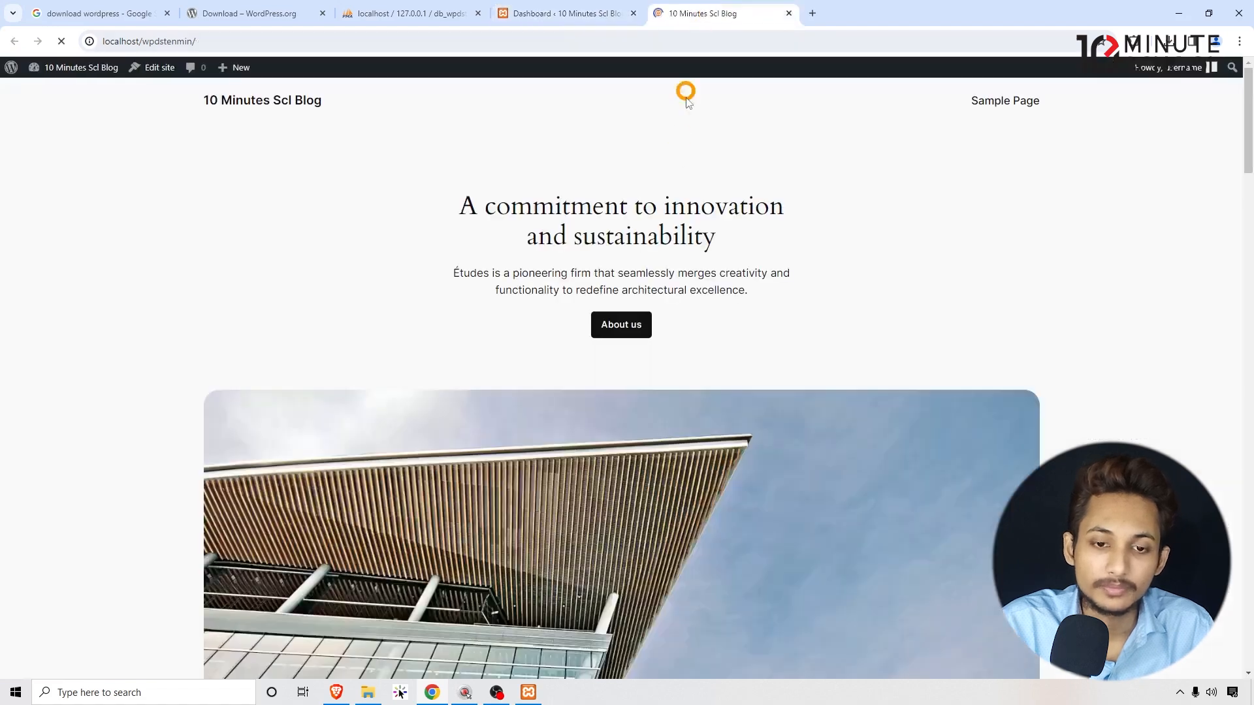
{"action": "scroll", "coordinate": [652, 406], "scroll_direction": "down", "scroll_amount": 8}
{"action": "scroll", "coordinate": [661, 451], "scroll_direction": "up", "scroll_amount": 8}
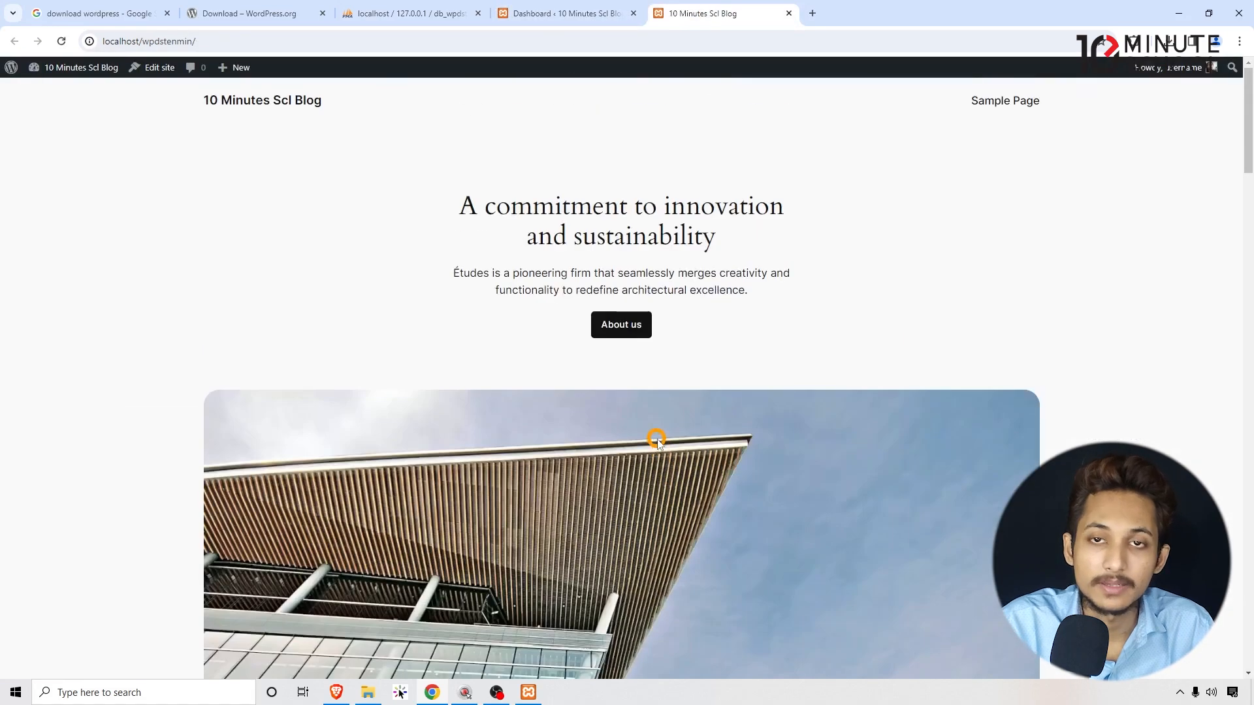
{"action": "left_click", "coordinate": [551, 14]}
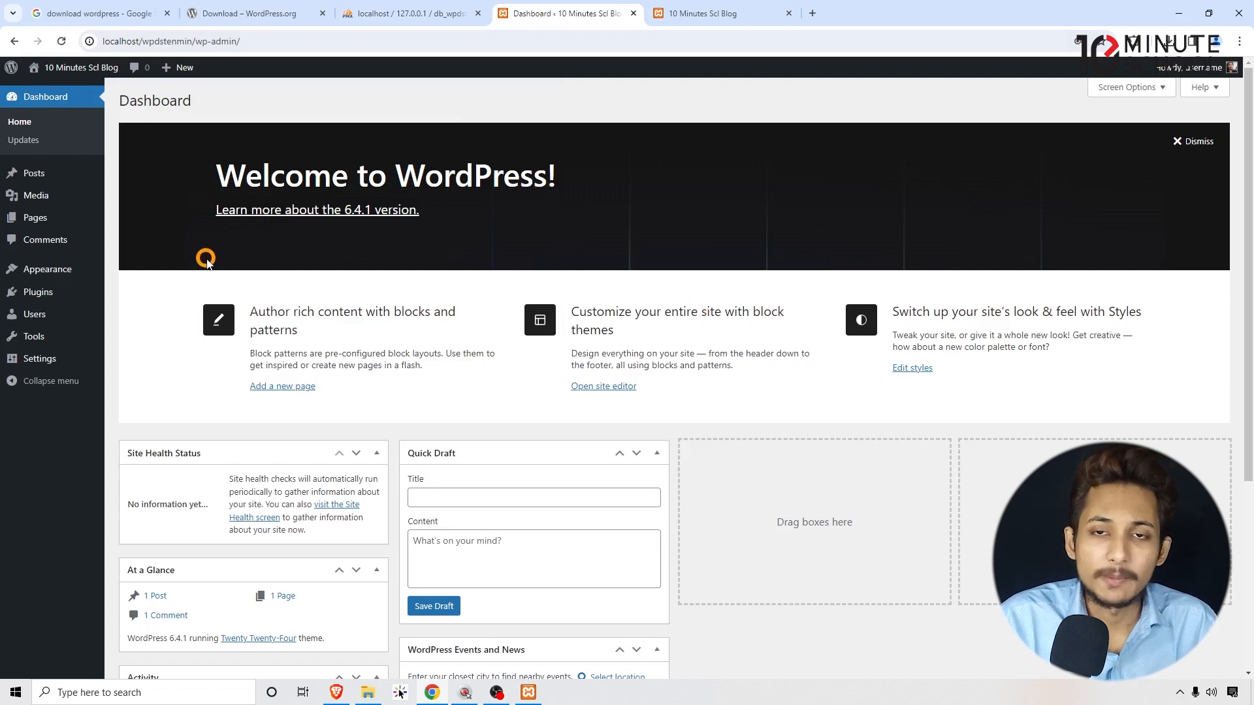
Rearrange the Dashboard boxes, moving Events and News to column three and Activity to column four.
{"action": "left_click_drag", "start_coordinate": [200, 171], "coordinate": [574, 177]}
{"action": "left_click", "coordinate": [577, 185]}
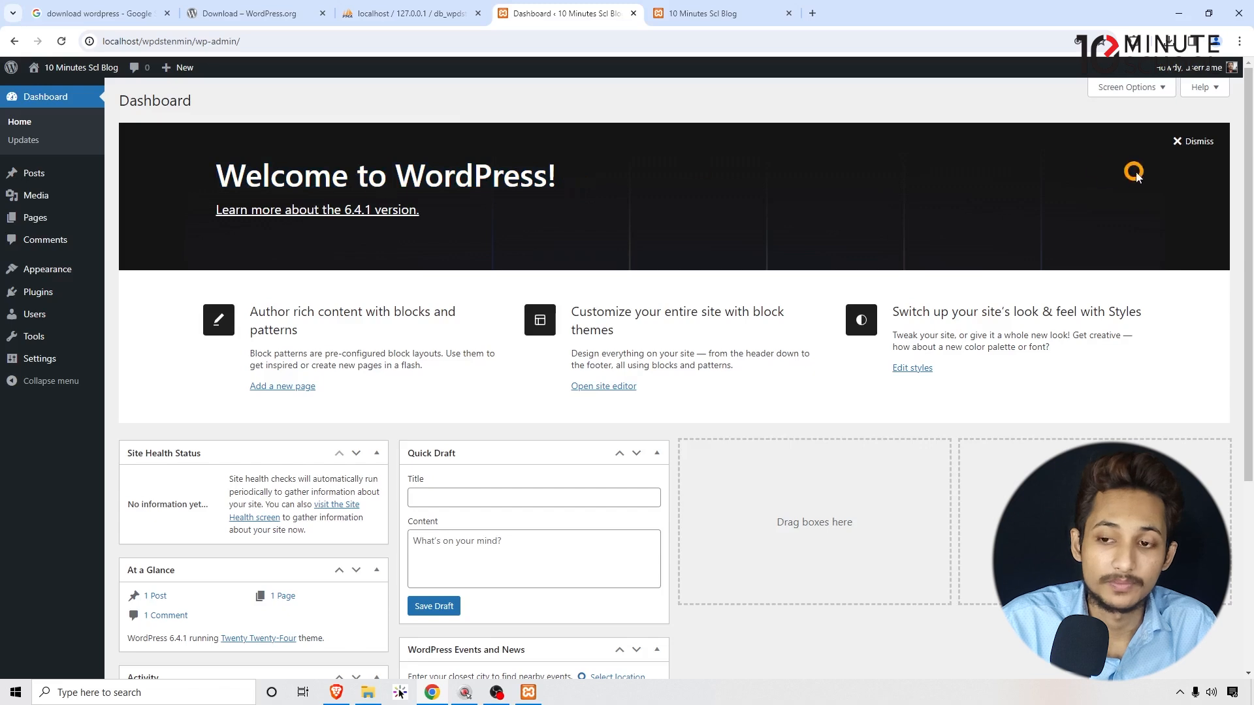
{"action": "scroll", "coordinate": [456, 310], "scroll_direction": "down", "scroll_amount": 1}
{"action": "mouse_move", "coordinate": [176, 391]}
{"action": "left_mouse_down"}
{"action": "mouse_move", "coordinate": [204, 388]}
{"action": "mouse_move", "coordinate": [177, 391]}
{"action": "left_mouse_up"}
{"action": "left_click_drag", "start_coordinate": [445, 389], "coordinate": [477, 387]}
{"action": "left_click_drag", "start_coordinate": [163, 499], "coordinate": [169, 504]}
{"action": "left_click_drag", "start_coordinate": [461, 589], "coordinate": [629, 556]}
{"action": "scroll", "coordinate": [627, 555], "scroll_direction": "down", "scroll_amount": 3}
{"action": "left_click_drag", "start_coordinate": [514, 392], "coordinate": [795, 184]}
{"action": "left_click_drag", "start_coordinate": [210, 415], "coordinate": [979, 358]}
{"action": "scroll", "coordinate": [1023, 236], "scroll_direction": "up", "scroll_amount": 3}
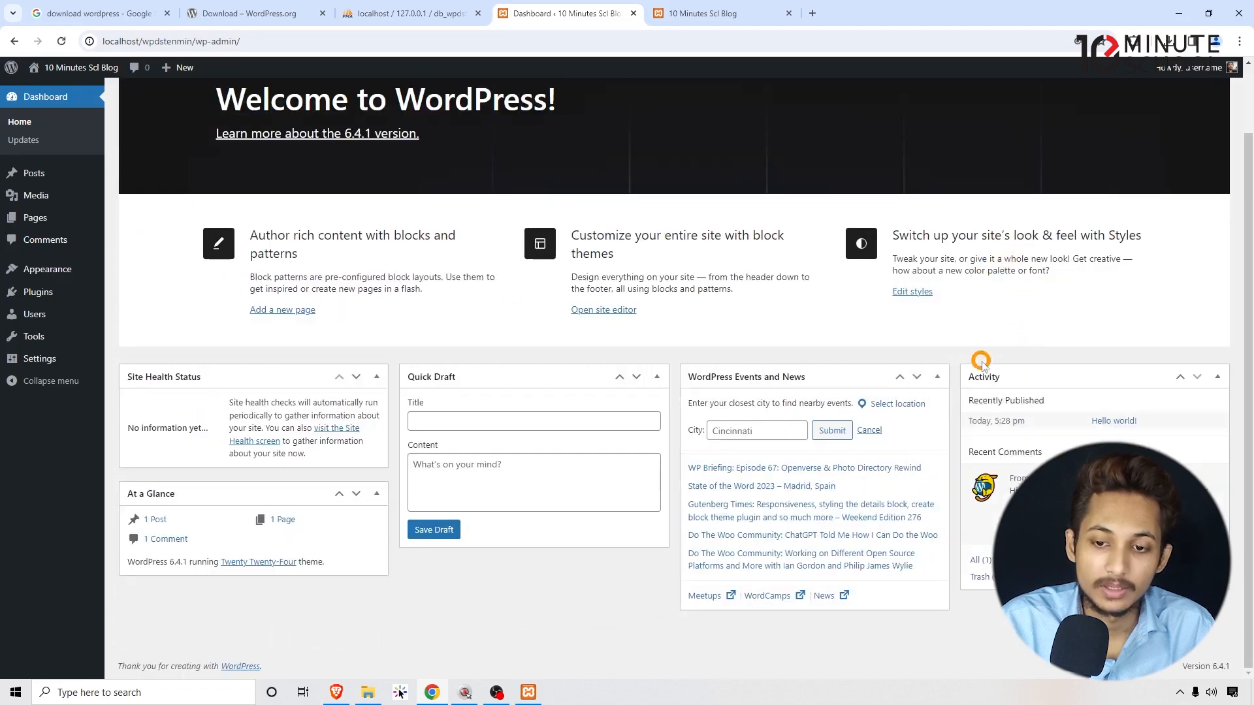
{"action": "scroll", "coordinate": [569, 441], "scroll_direction": "up", "scroll_amount": 2}
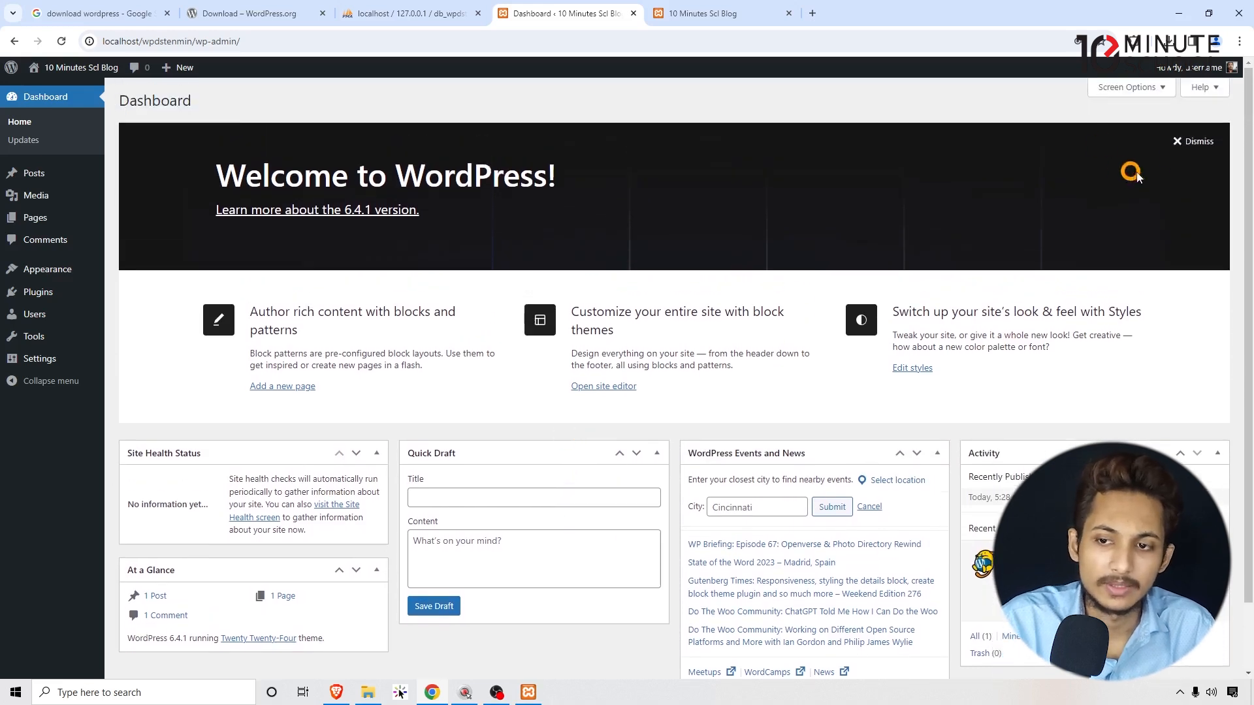
Dismiss the Welcome panel and collapse Site Health, At a Glance, Quick Draft, Events and News, and Activity.
{"action": "left_click", "coordinate": [1192, 144]}
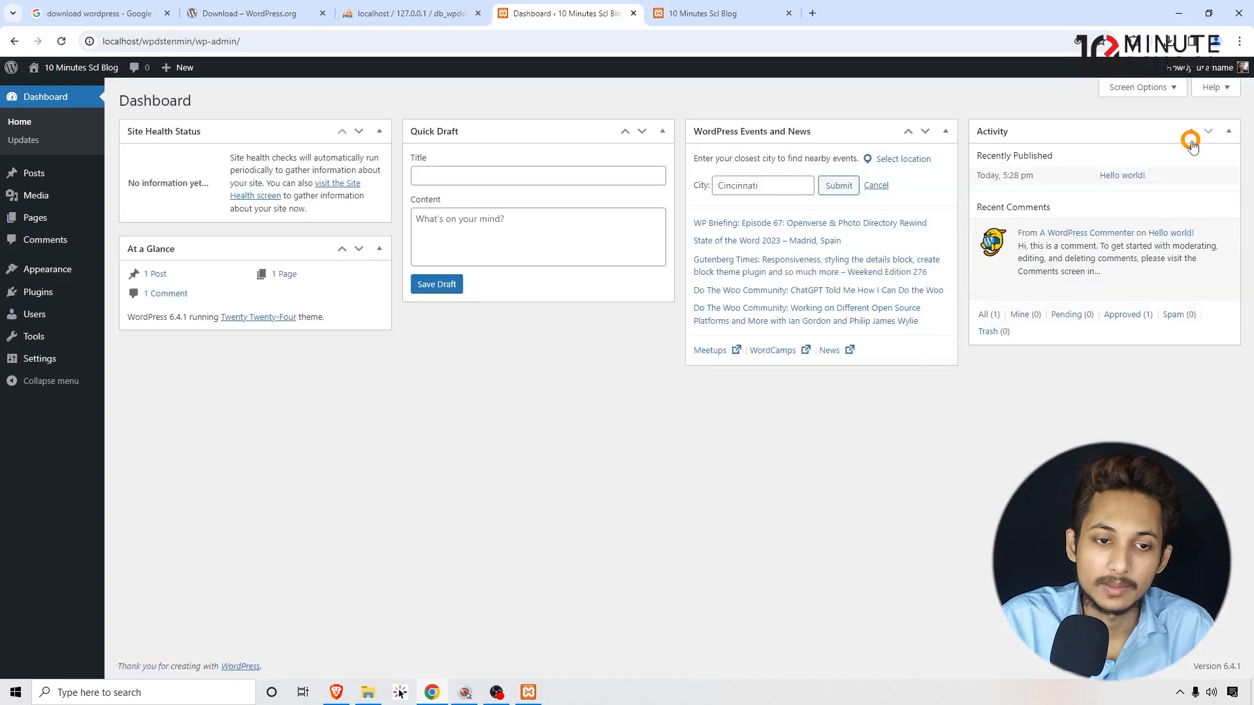
{"action": "left_click", "coordinate": [379, 131]}
{"action": "left_click", "coordinate": [378, 169]}
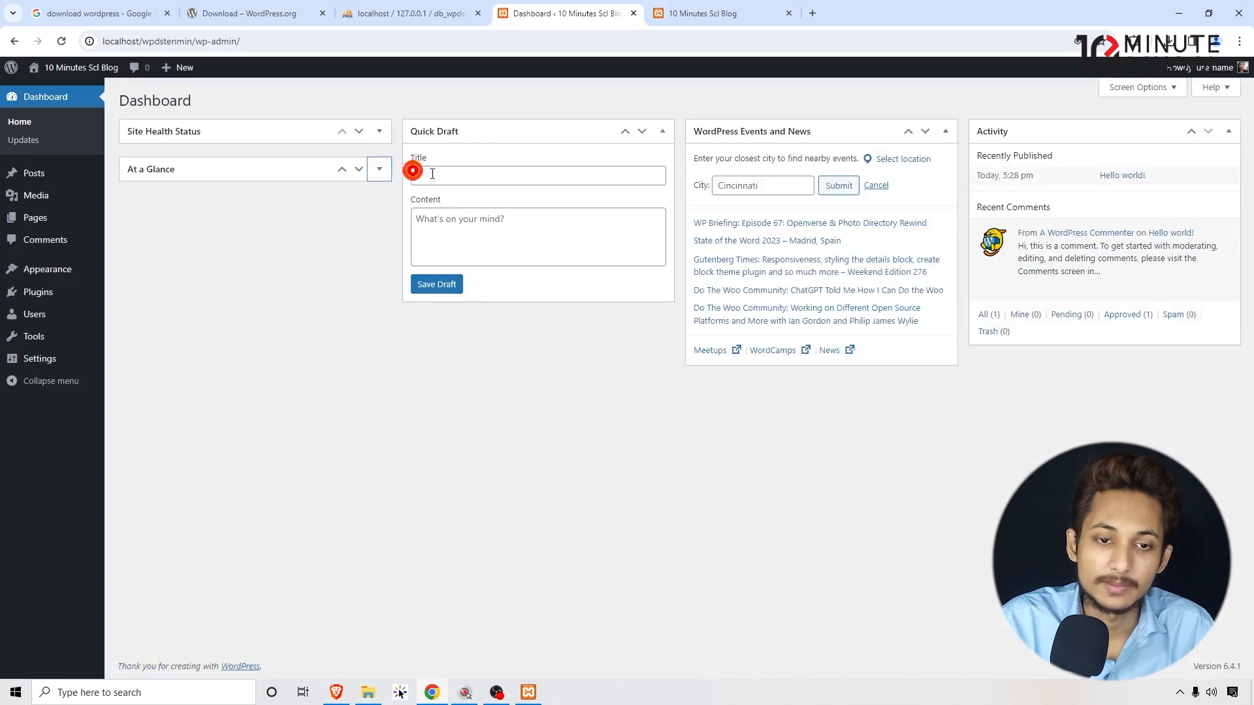
{"action": "left_click", "coordinate": [662, 132]}
{"action": "left_click", "coordinate": [945, 131]}
{"action": "left_click", "coordinate": [1230, 133]}
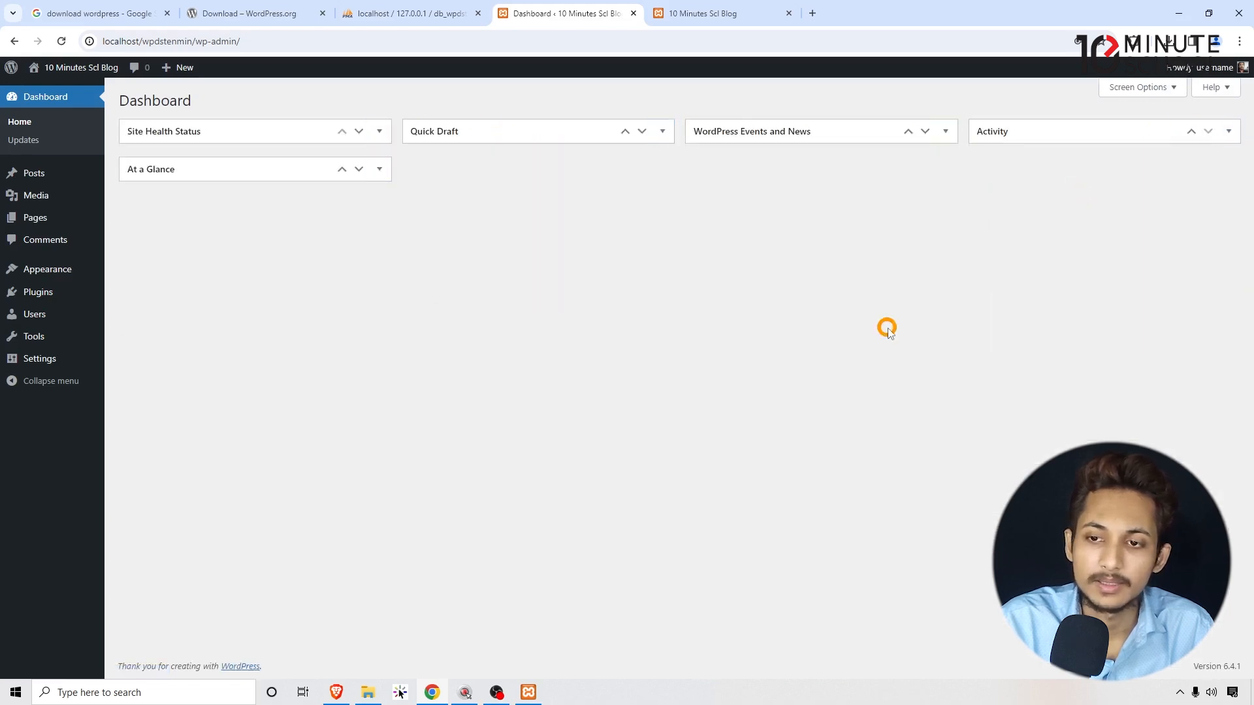
Uncheck Events and News, Quick Draft, Activity, At a Glance and Site Health Status in Screen Options.
{"action": "left_click", "coordinate": [1117, 90]}
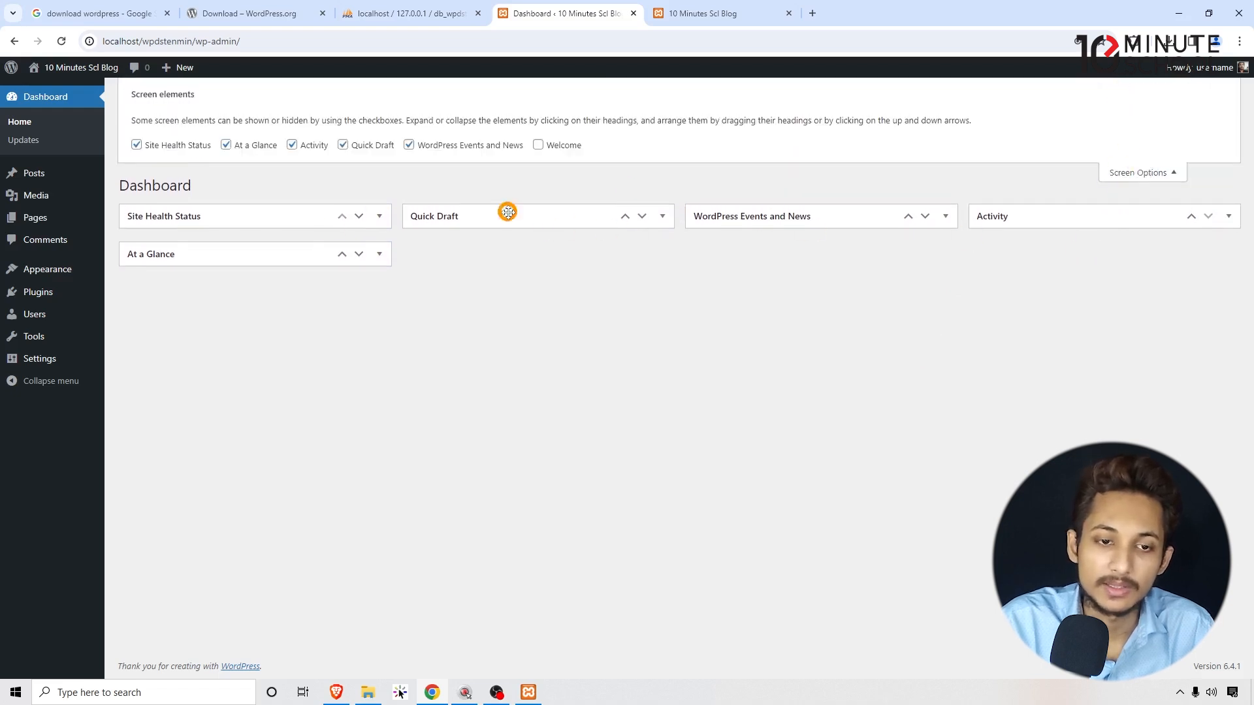
{"action": "left_click", "coordinate": [406, 146]}
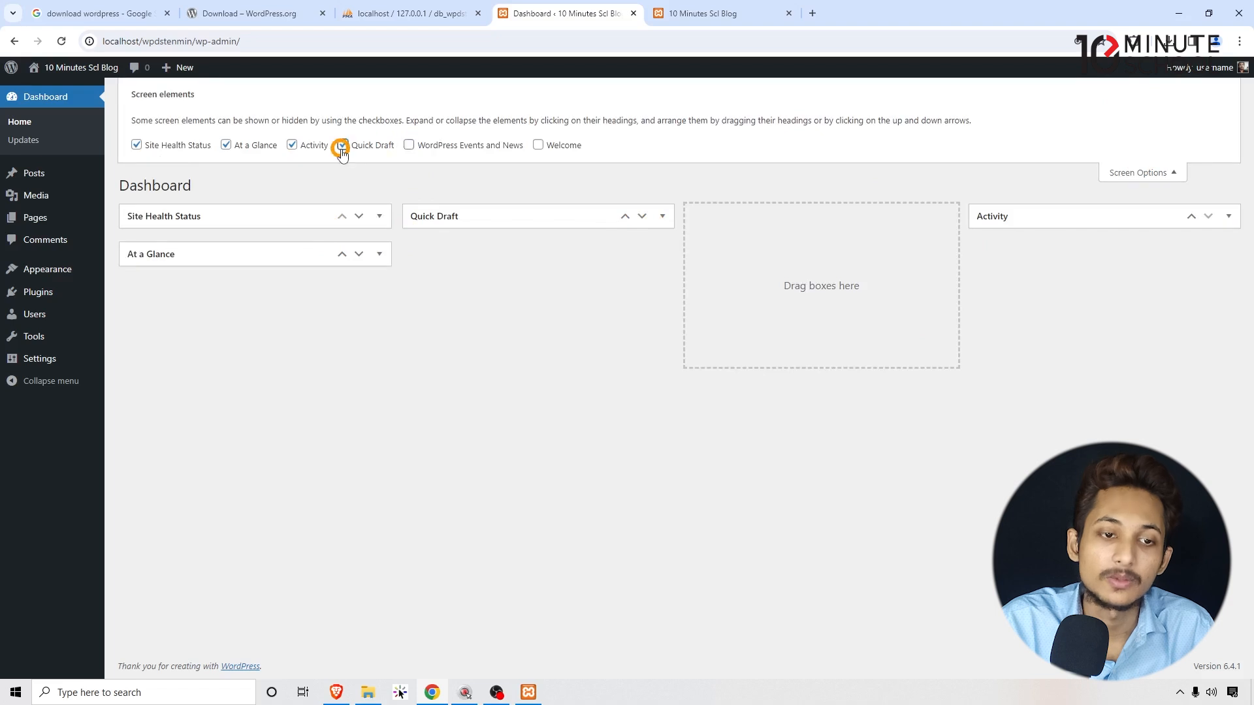
{"action": "left_click", "coordinate": [342, 144]}
{"action": "left_click", "coordinate": [292, 145]}
{"action": "left_click", "coordinate": [226, 145]}
{"action": "left_click", "coordinate": [137, 145]}
{"action": "left_click", "coordinate": [1150, 167]}
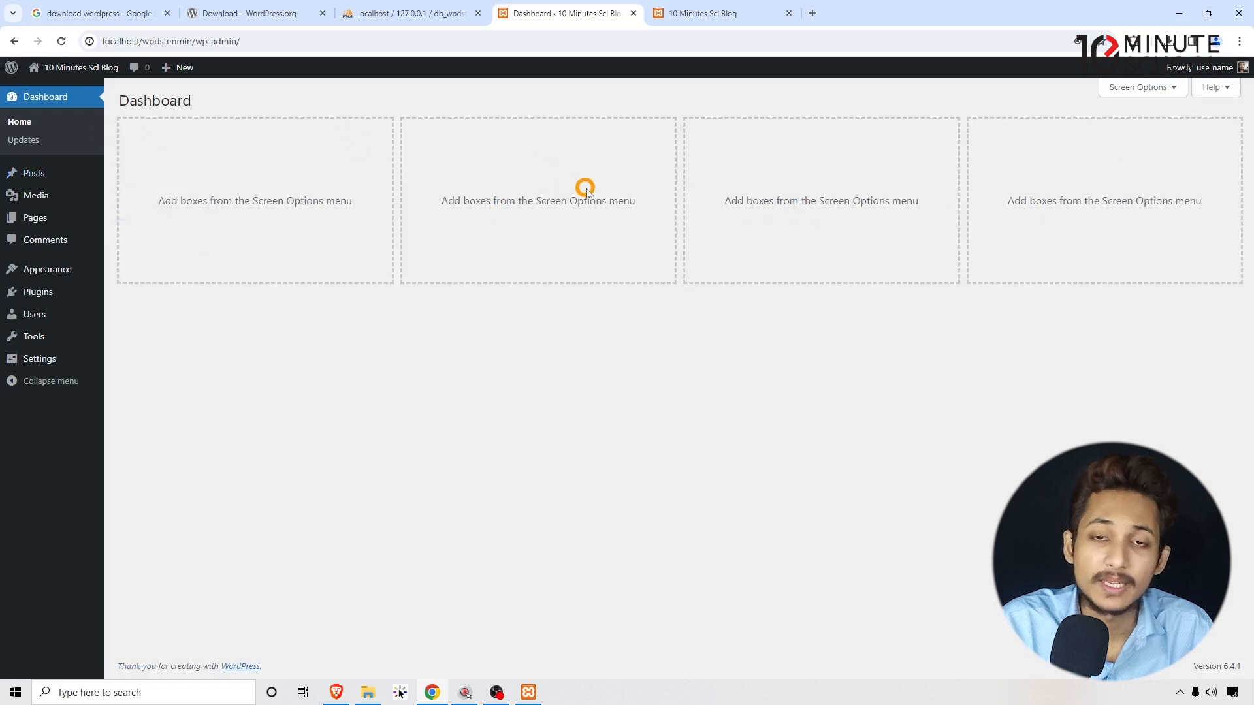
{"action": "left_click", "coordinate": [1134, 88]}
Close the Dashboard options, go to Installed Plugins and show its Screen Options.
{"action": "left_click", "coordinate": [1159, 174]}
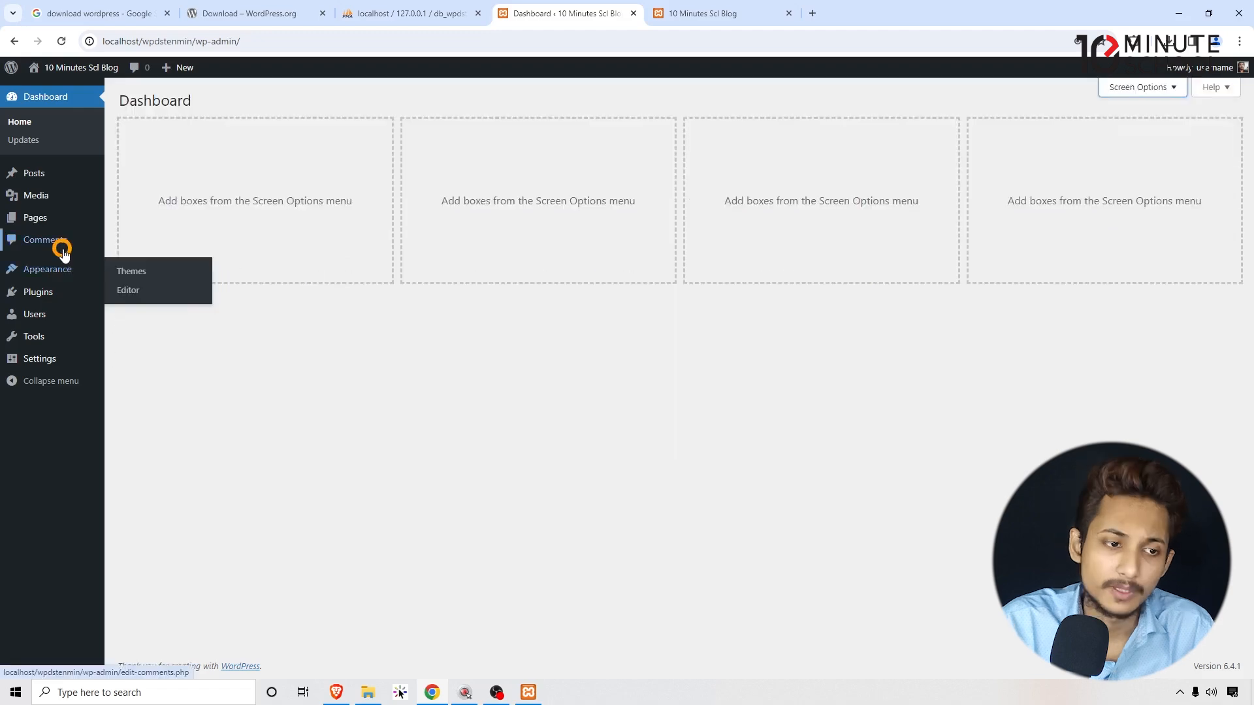
{"action": "left_click", "coordinate": [57, 282]}
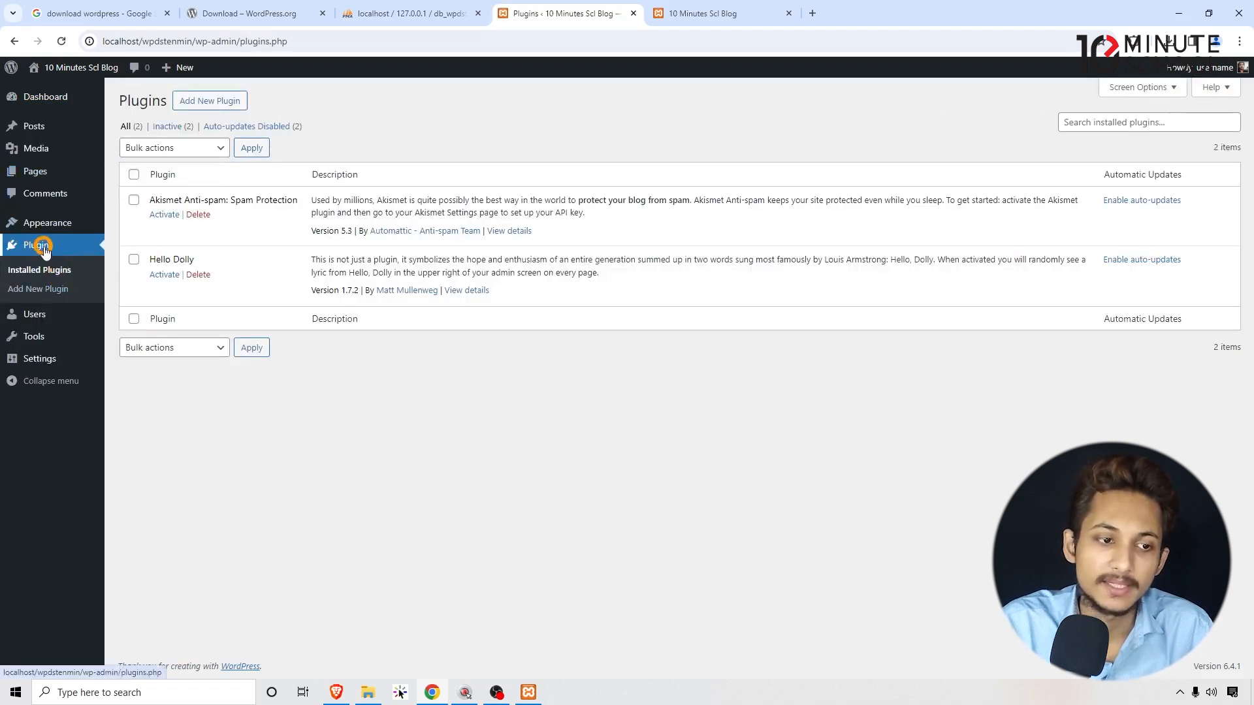
{"action": "left_click", "coordinate": [1134, 90]}
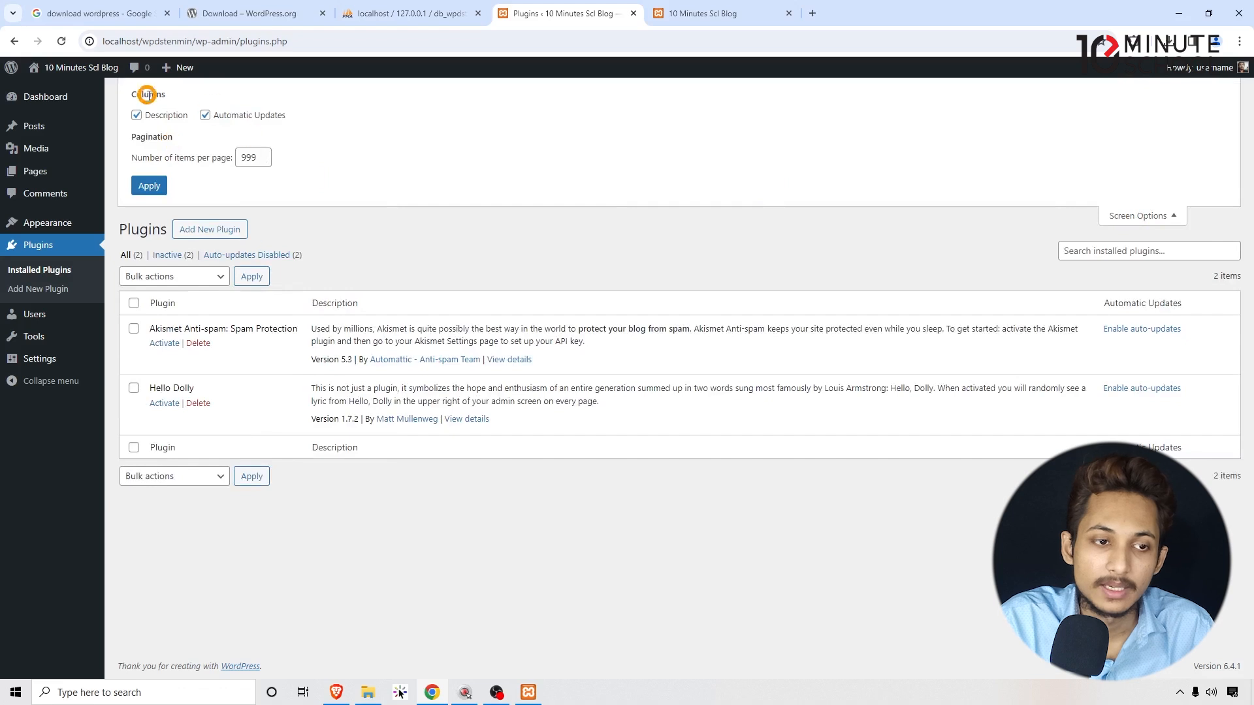
Hide and then re-show the Description and Automatic Updates columns.
{"action": "left_click_drag", "start_coordinate": [323, 303], "coordinate": [370, 305]}
{"action": "left_click", "coordinate": [372, 306]}
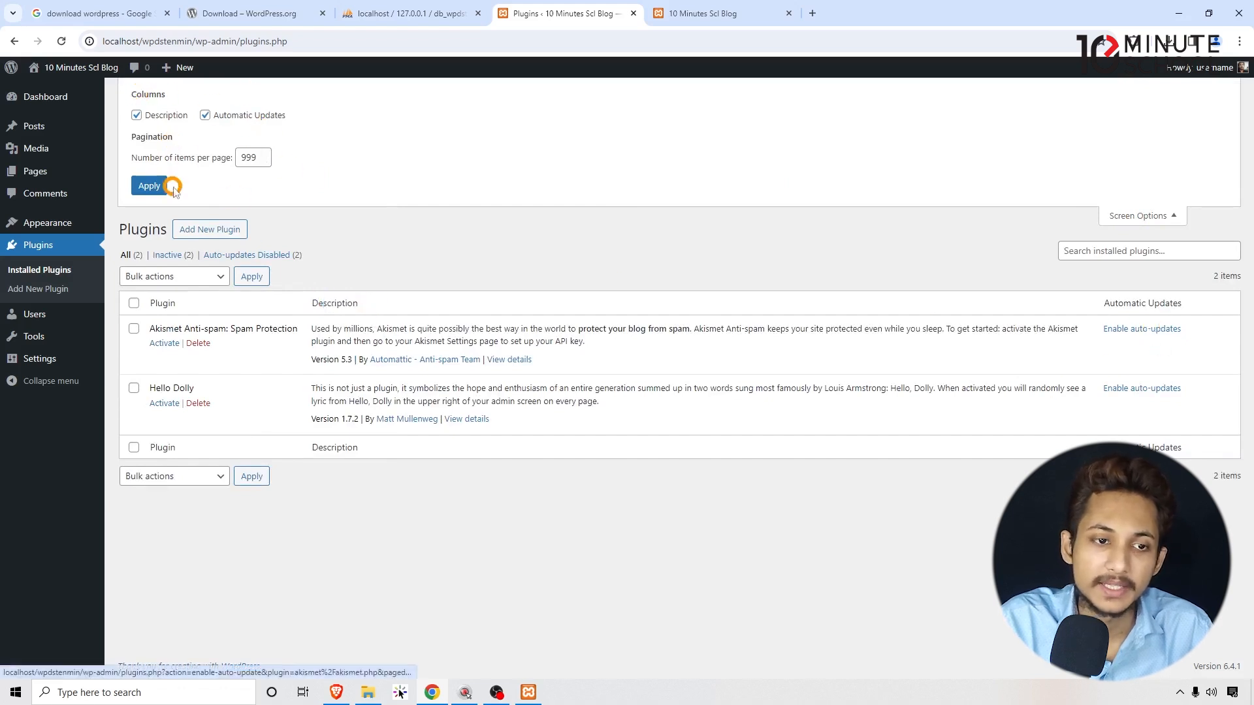
{"action": "left_click", "coordinate": [205, 115]}
{"action": "left_click", "coordinate": [138, 115]}
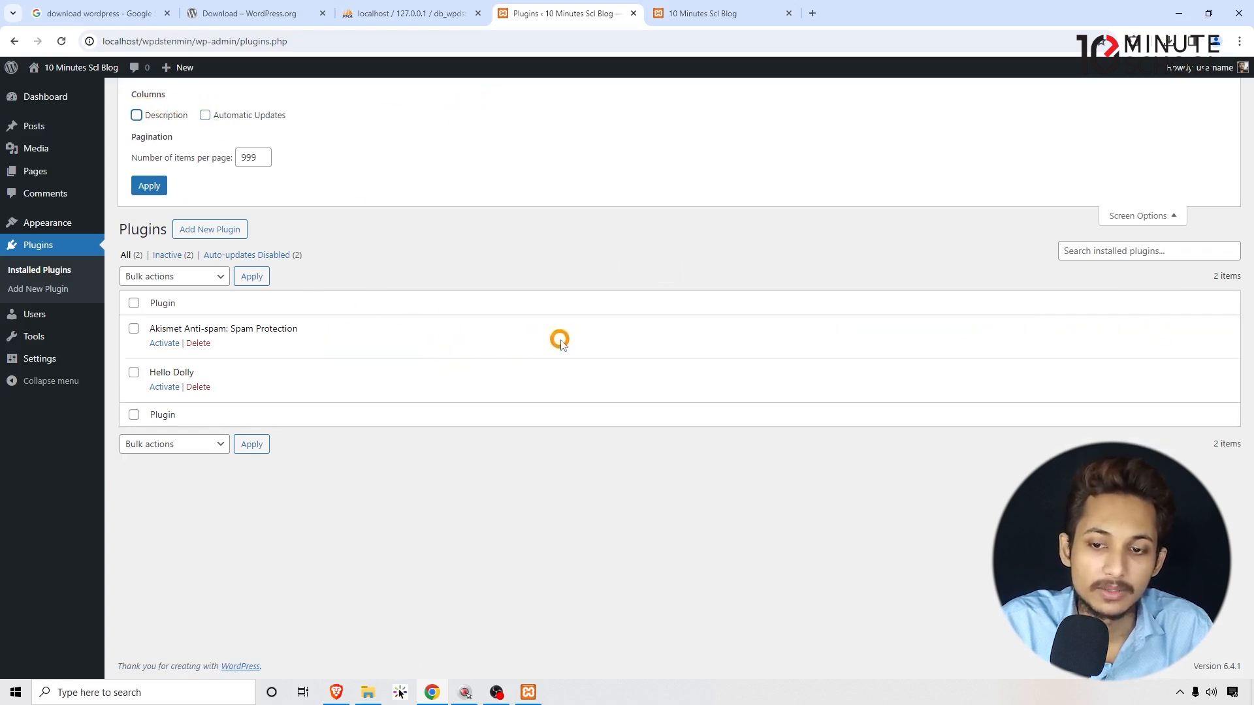
{"action": "left_click", "coordinate": [160, 115]}
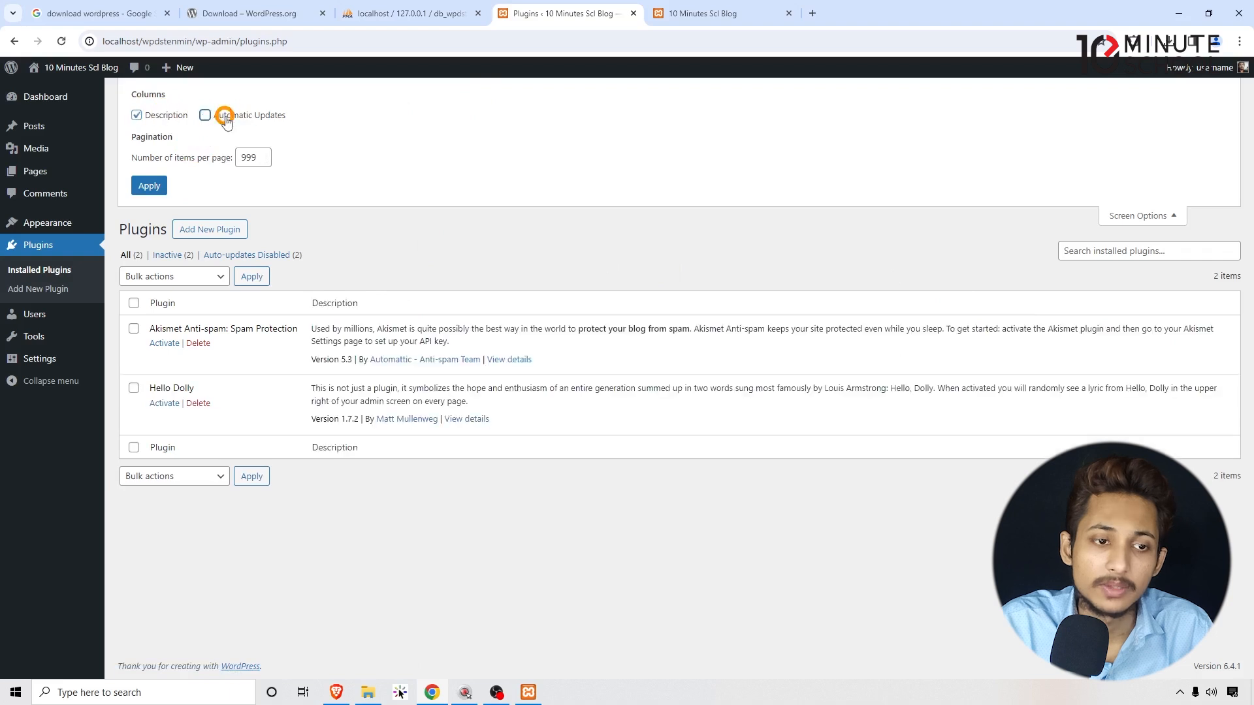
{"action": "left_click_drag", "start_coordinate": [214, 115], "coordinate": [254, 115]}
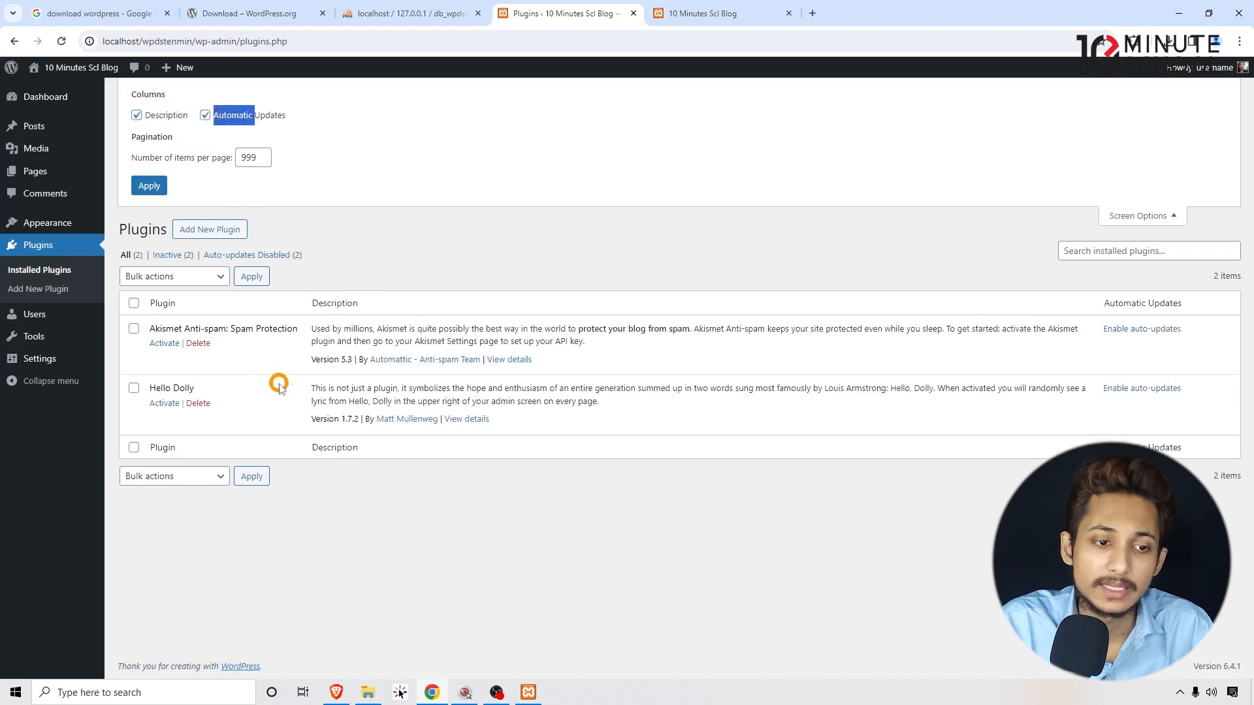
Confirm WordPress 6.4.1 is current on Dashboard > Updates, then open the Posts list.
{"action": "left_click", "coordinate": [36, 97]}
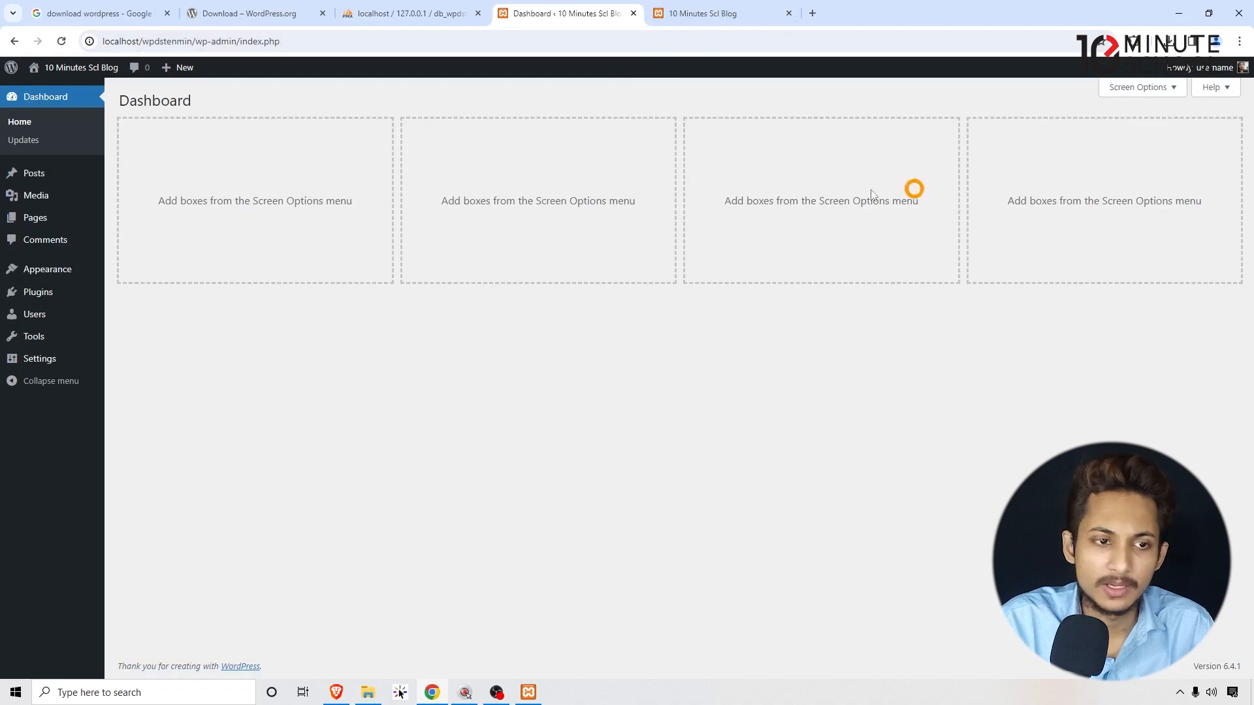
{"action": "left_click", "coordinate": [25, 139]}
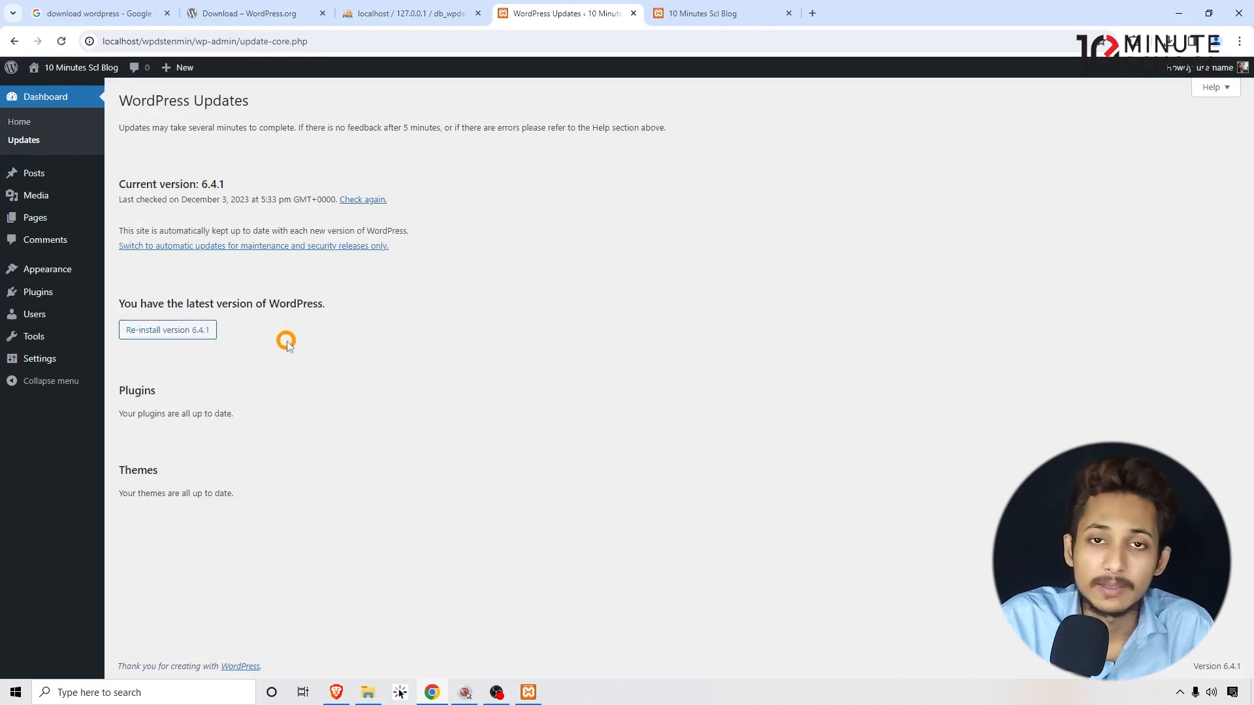
{"action": "left_click", "coordinate": [30, 173]}
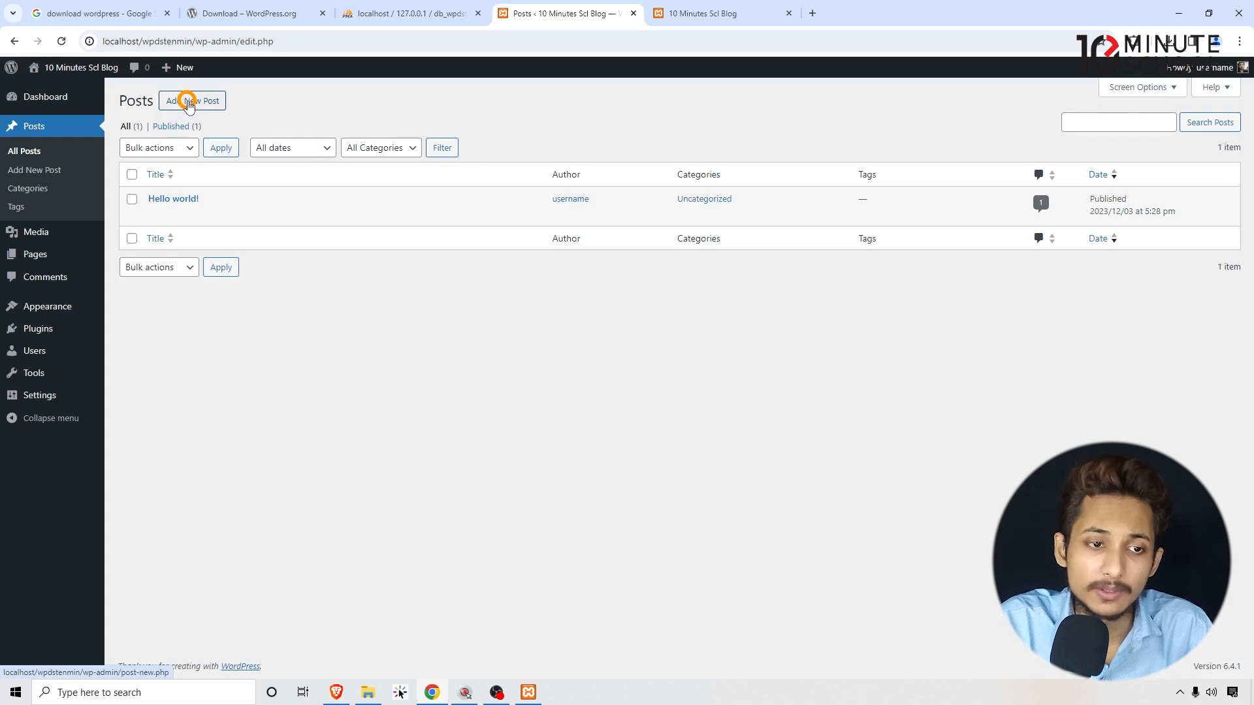
Open the Hello world! post in a new tab, review it and its comment, then return to Posts.
{"action": "mouse_move", "coordinate": [165, 208]}
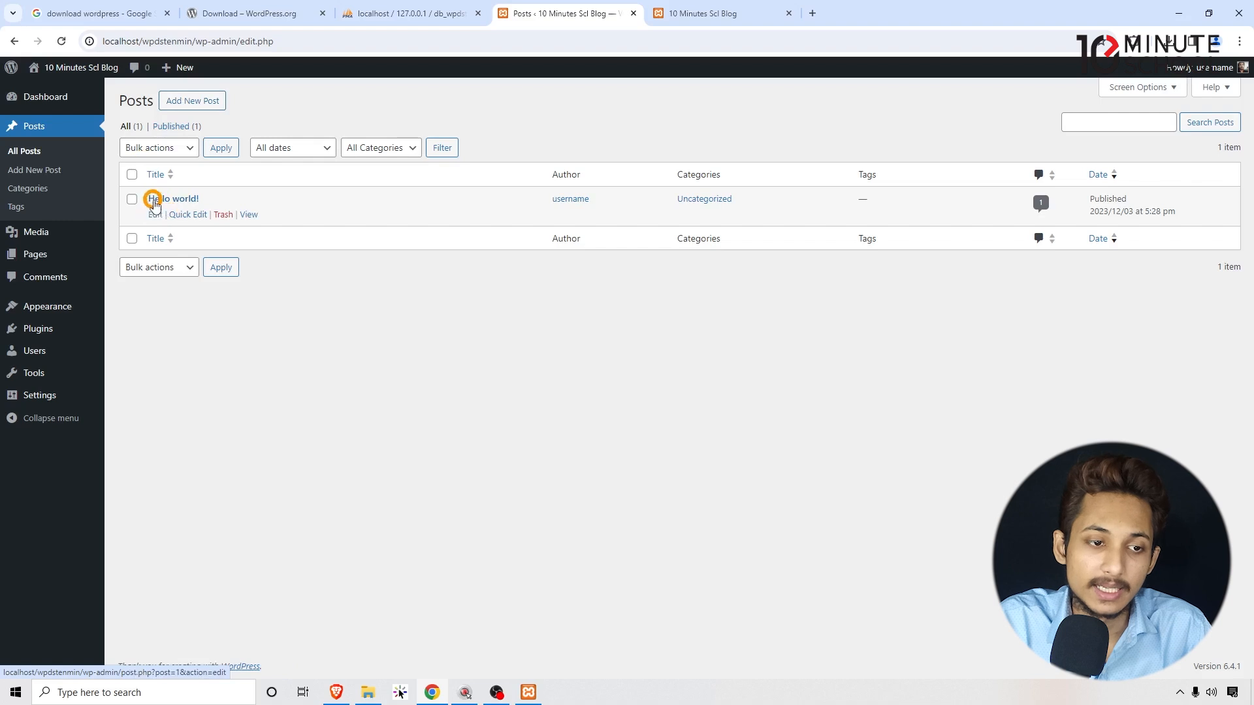
{"action": "right_click", "coordinate": [249, 214]}
{"action": "left_click", "coordinate": [274, 222]}
{"action": "left_click_drag", "start_coordinate": [882, 7], "coordinate": [733, 6]}
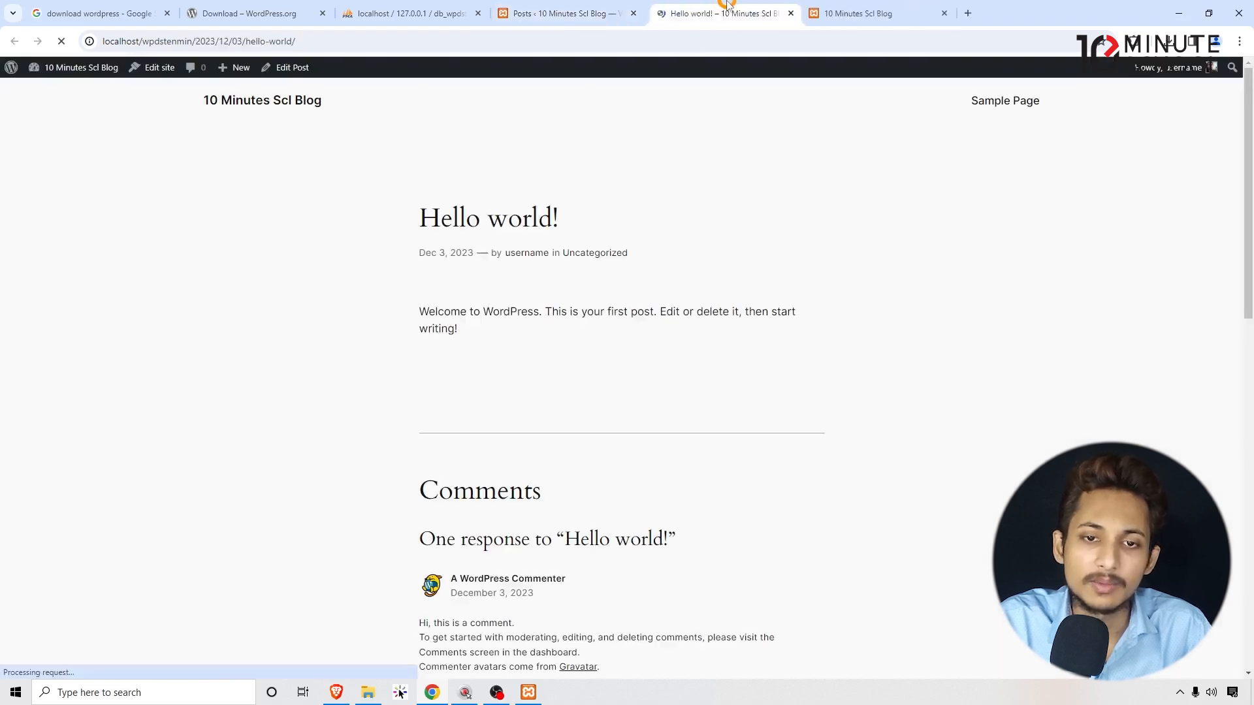
{"action": "left_click_drag", "start_coordinate": [397, 194], "coordinate": [699, 224]}
{"action": "left_click", "coordinate": [602, 321]}
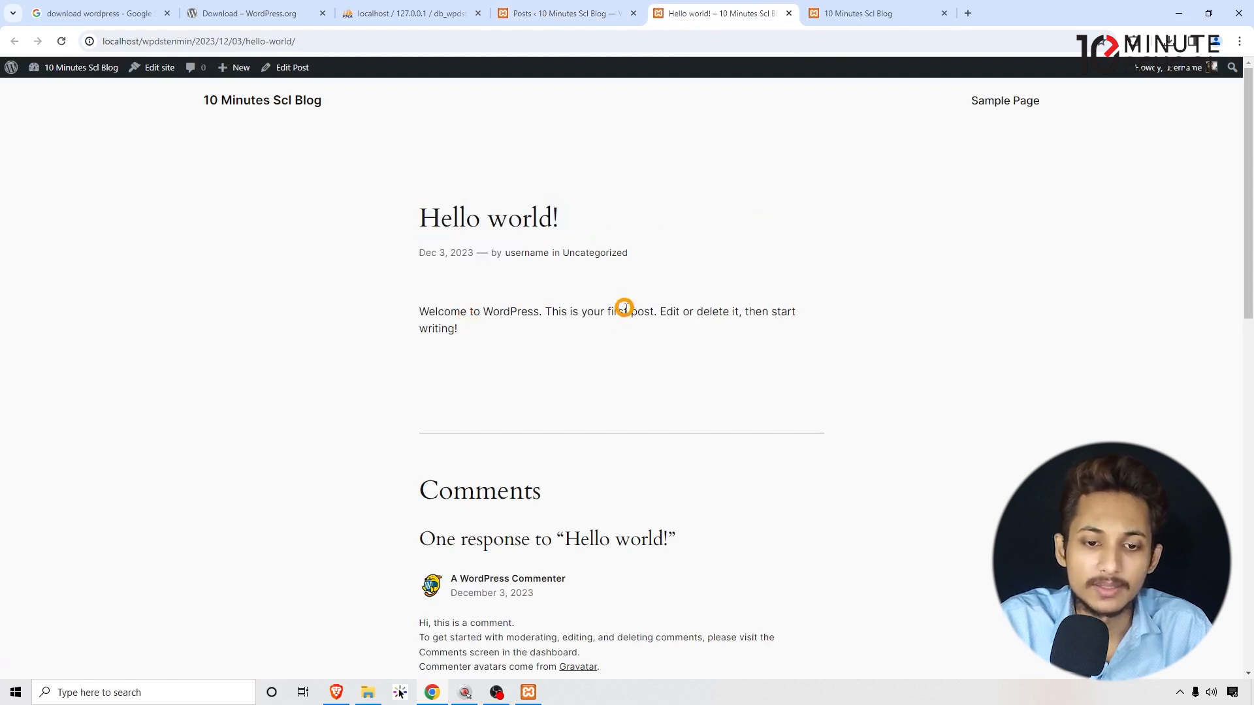
{"action": "scroll", "coordinate": [718, 326], "scroll_direction": "down", "scroll_amount": 3}
{"action": "scroll", "coordinate": [711, 425], "scroll_direction": "up", "scroll_amount": 3}
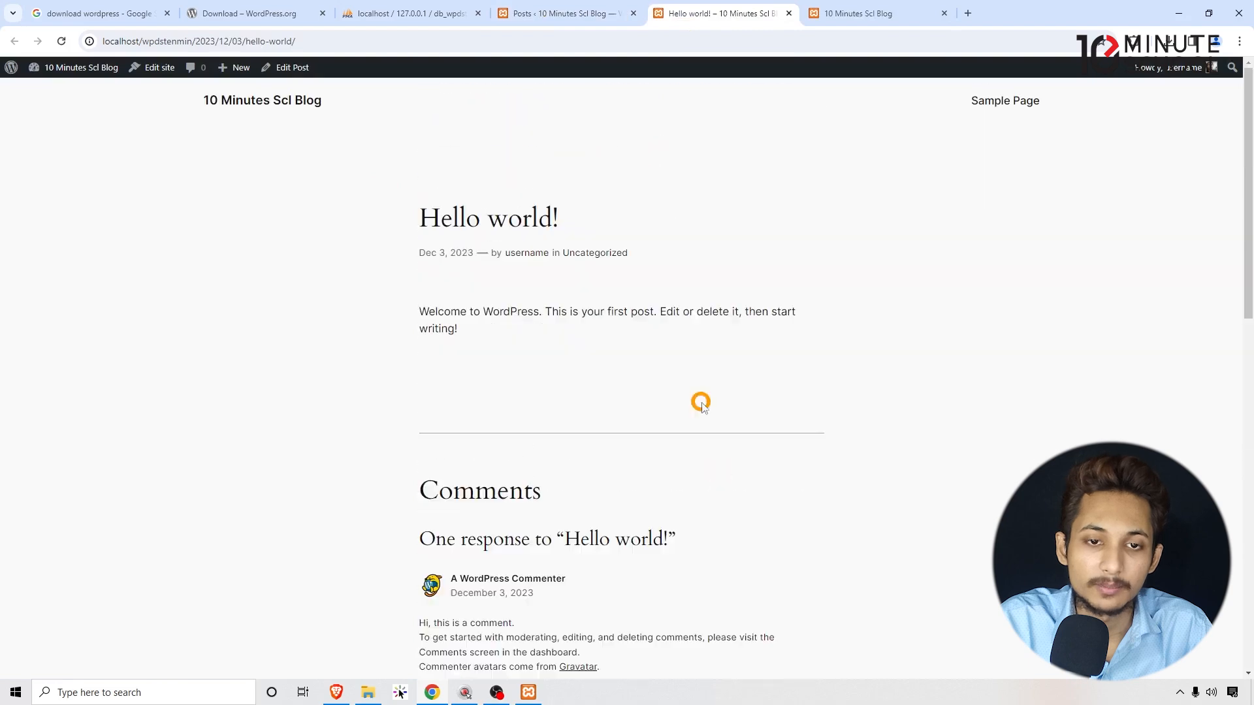
{"action": "left_click", "coordinate": [588, 13]}
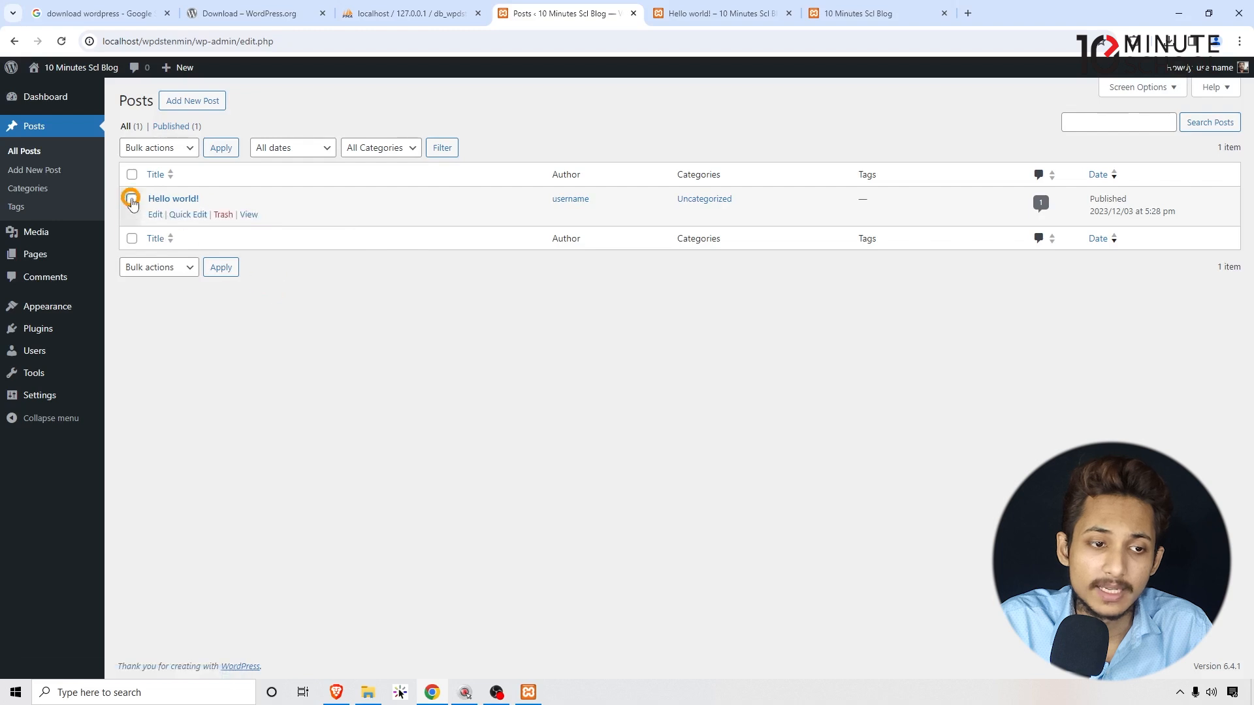
Move the Hello world! post to the Trash with Bulk actions.
{"action": "left_click", "coordinate": [149, 146]}
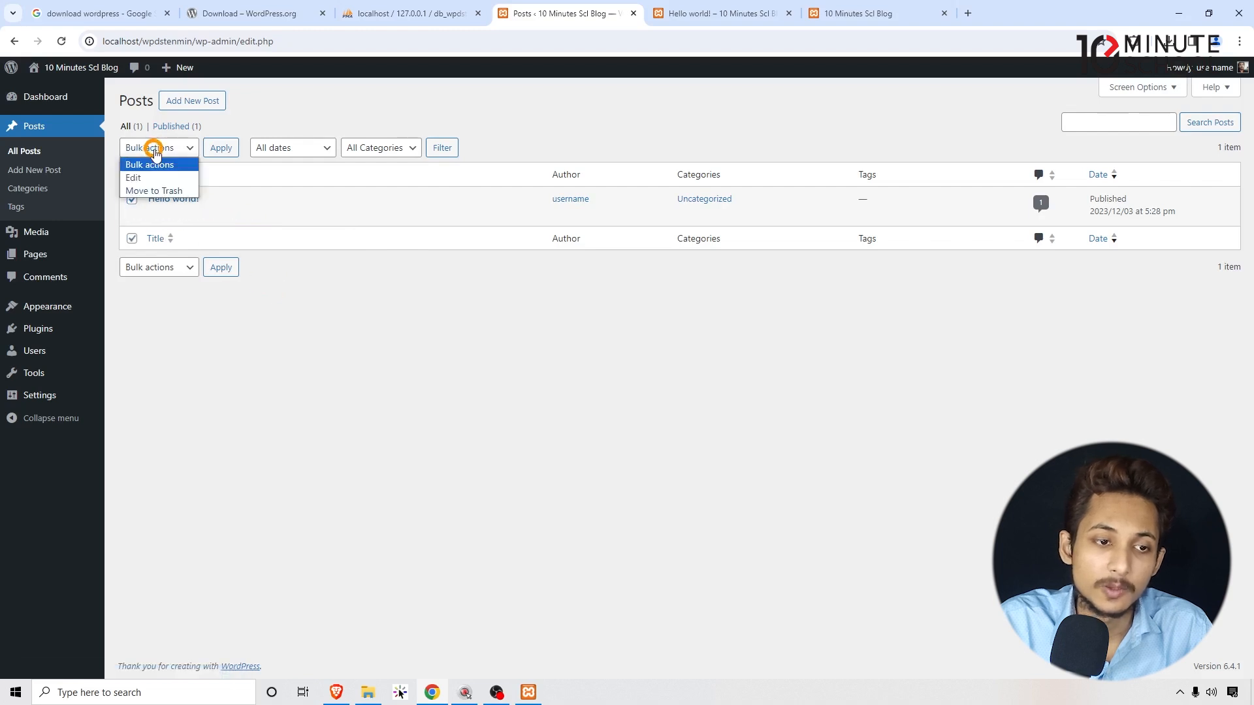
{"action": "left_click", "coordinate": [155, 190]}
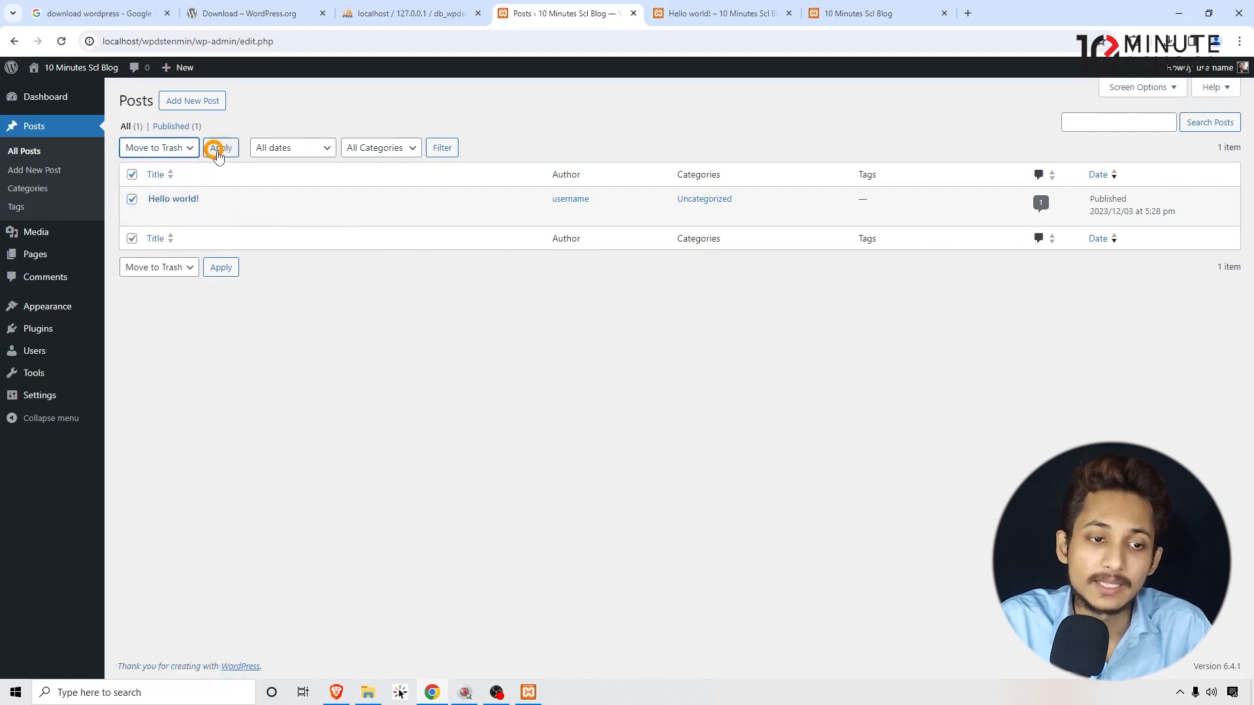
{"action": "left_click", "coordinate": [222, 148]}
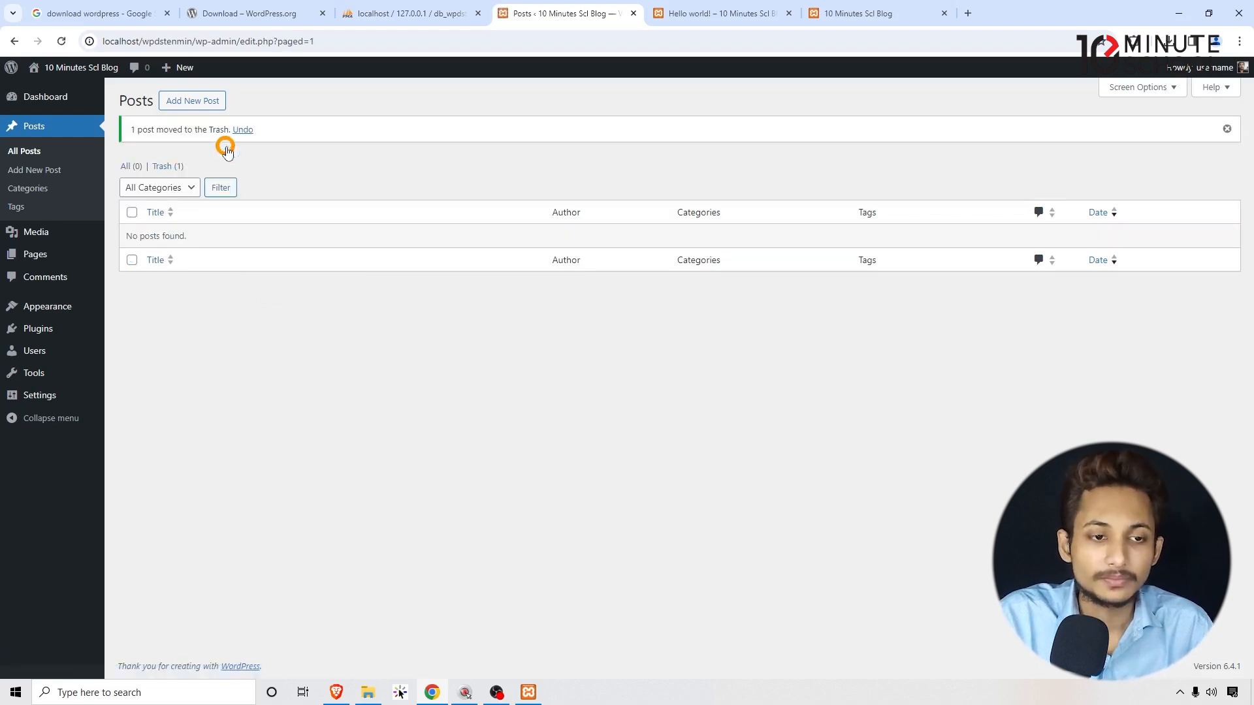
Select everything in the Trash and delete it permanently.
{"action": "left_click", "coordinate": [164, 166]}
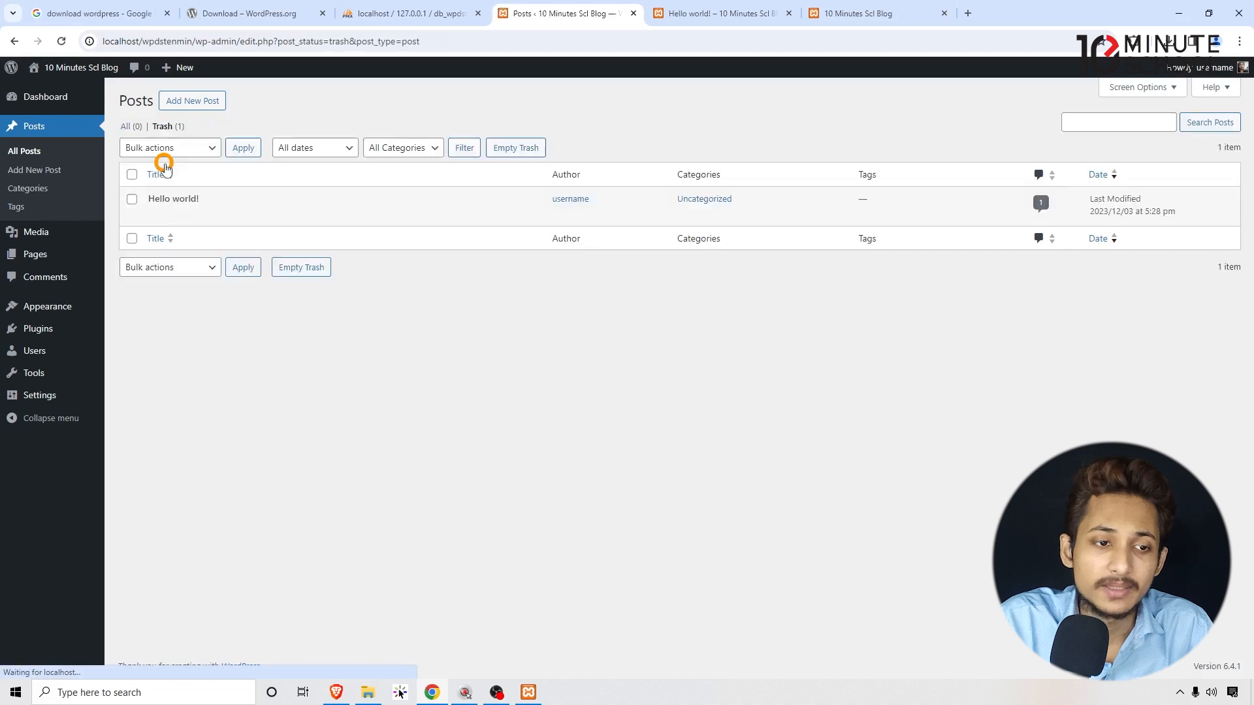
{"action": "left_click", "coordinate": [132, 174]}
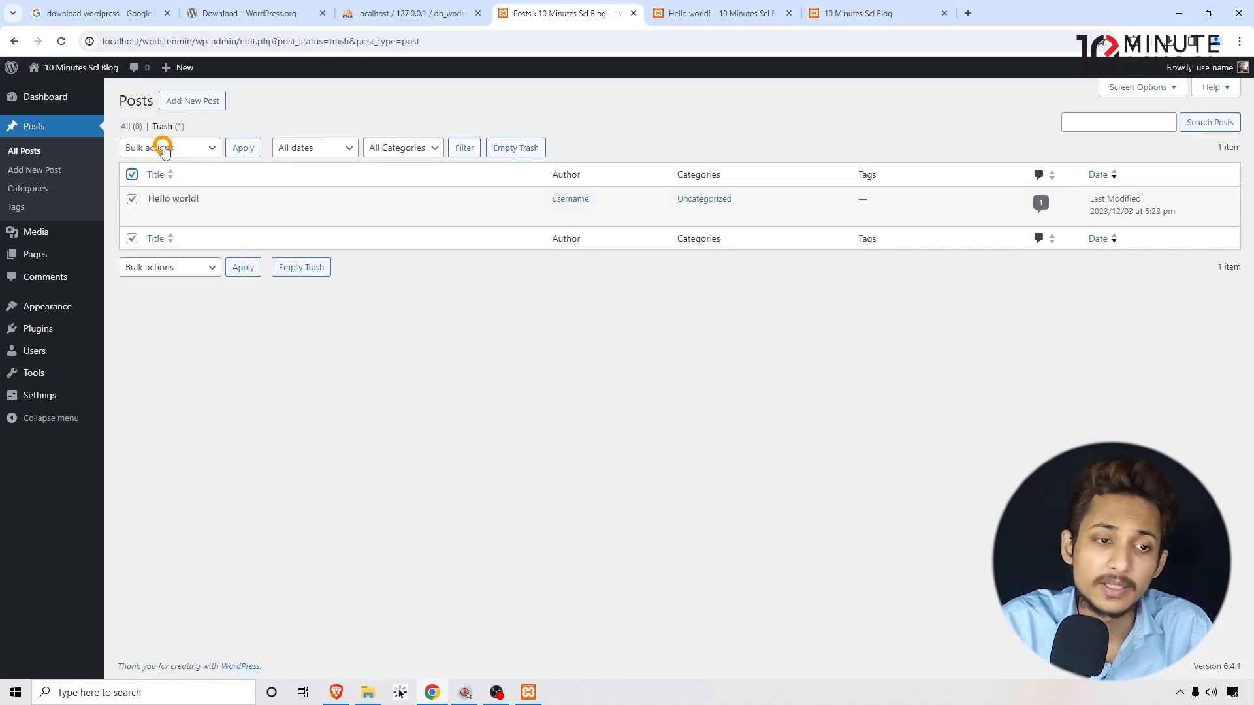
{"action": "left_click", "coordinate": [164, 148]}
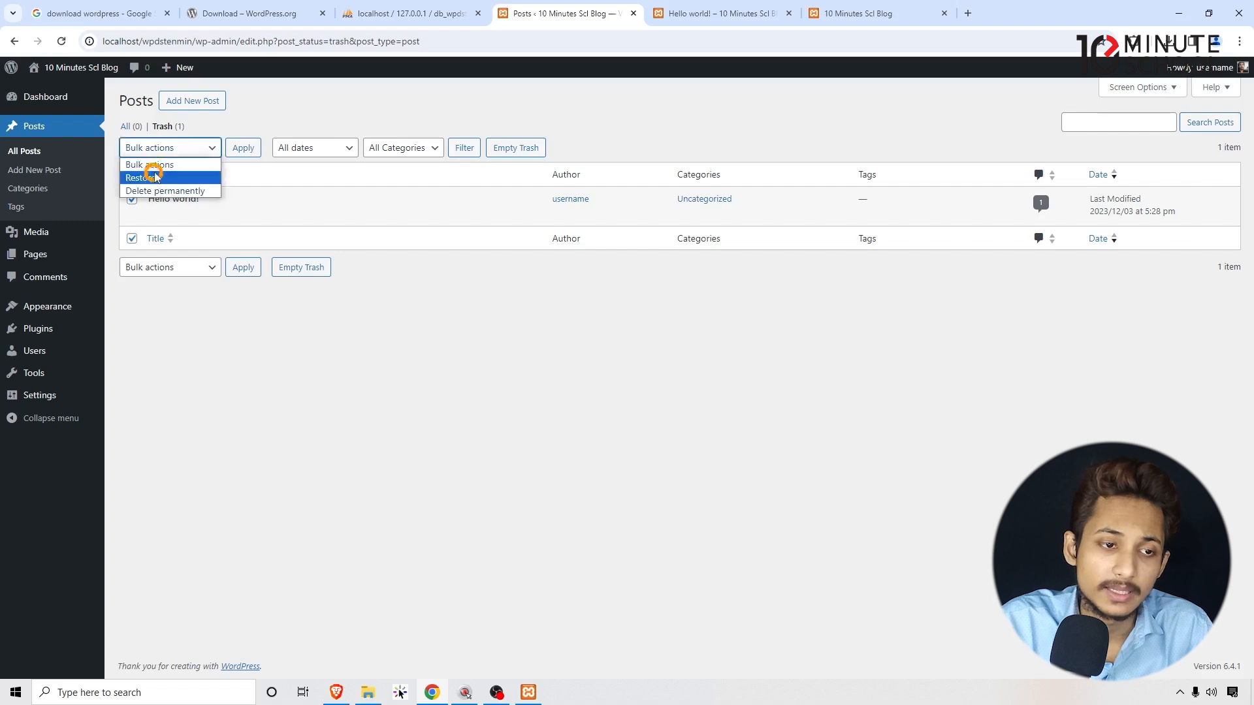
{"action": "left_click", "coordinate": [156, 190]}
{"action": "left_click", "coordinate": [248, 149]}
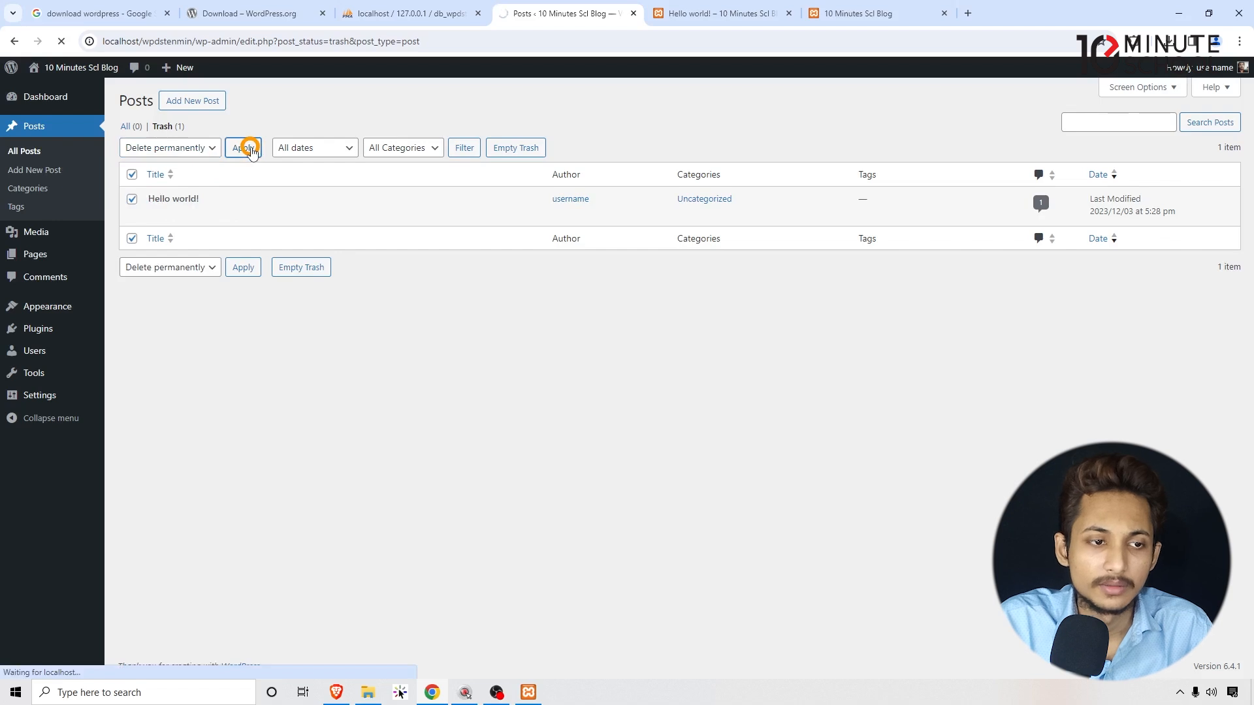
Visit Pages, then the Media Library's Add New Media File area, then return to Pages.
{"action": "left_click", "coordinate": [51, 258]}
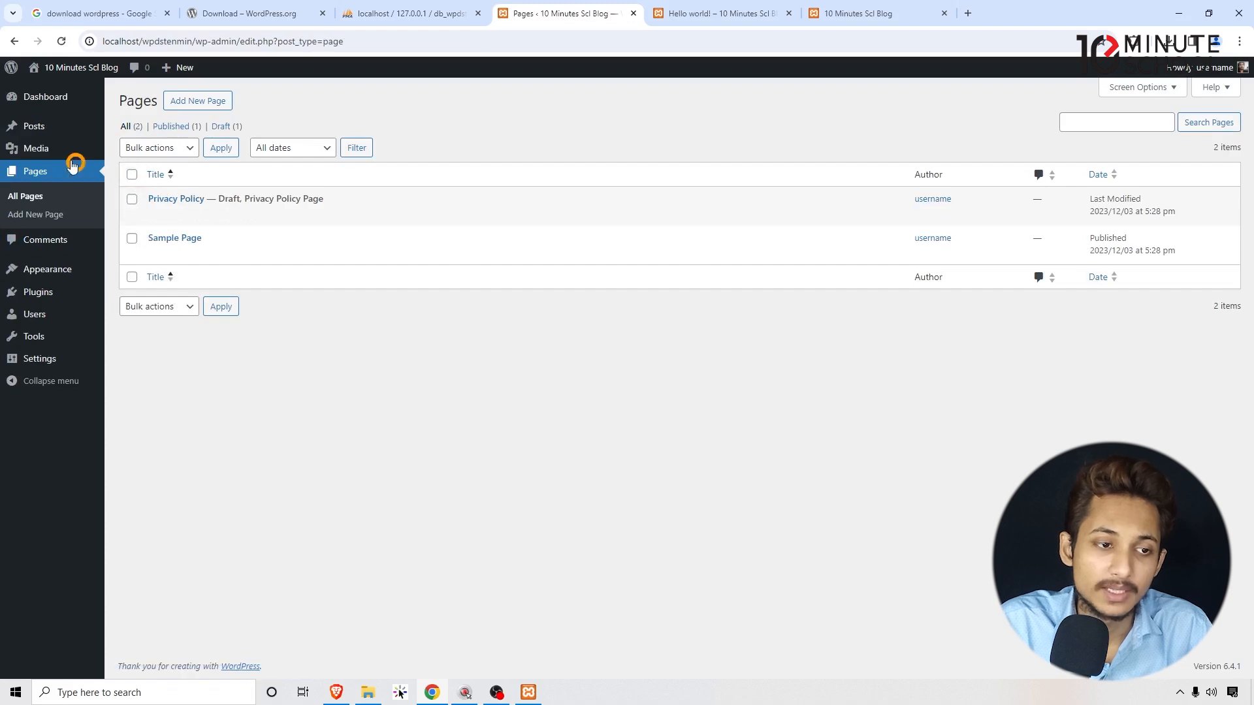
{"action": "left_click", "coordinate": [55, 150]}
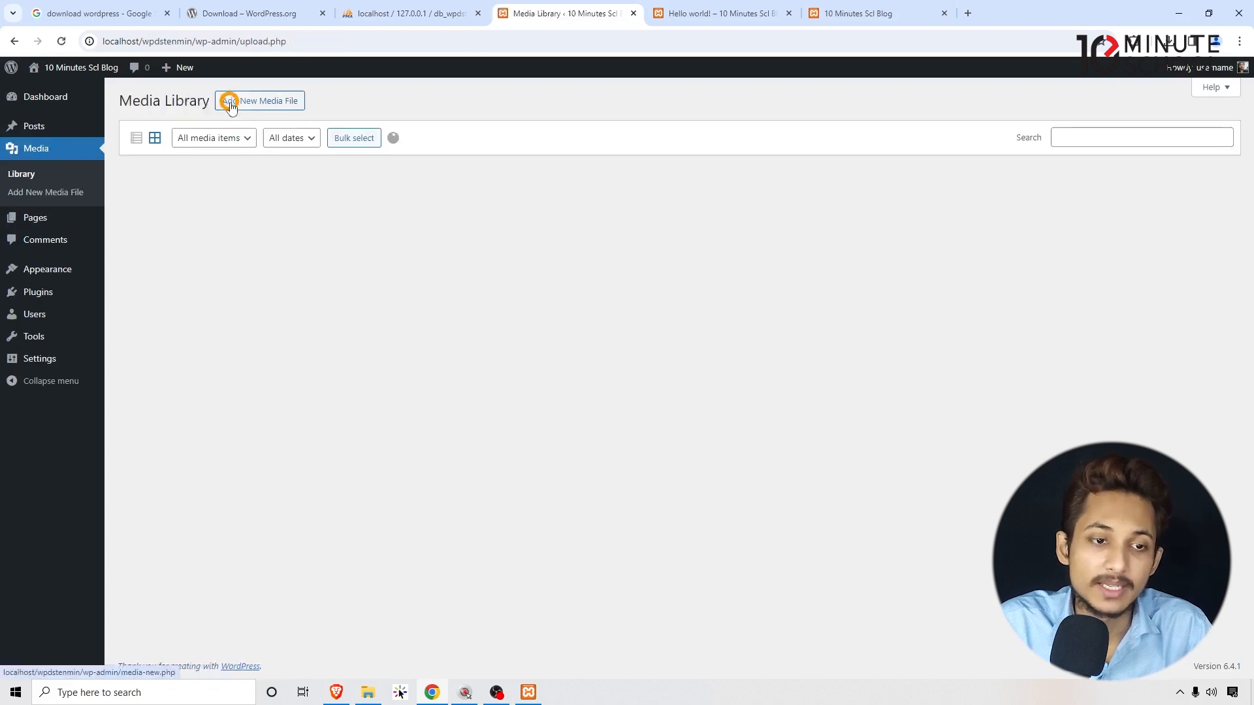
{"action": "left_click", "coordinate": [235, 103]}
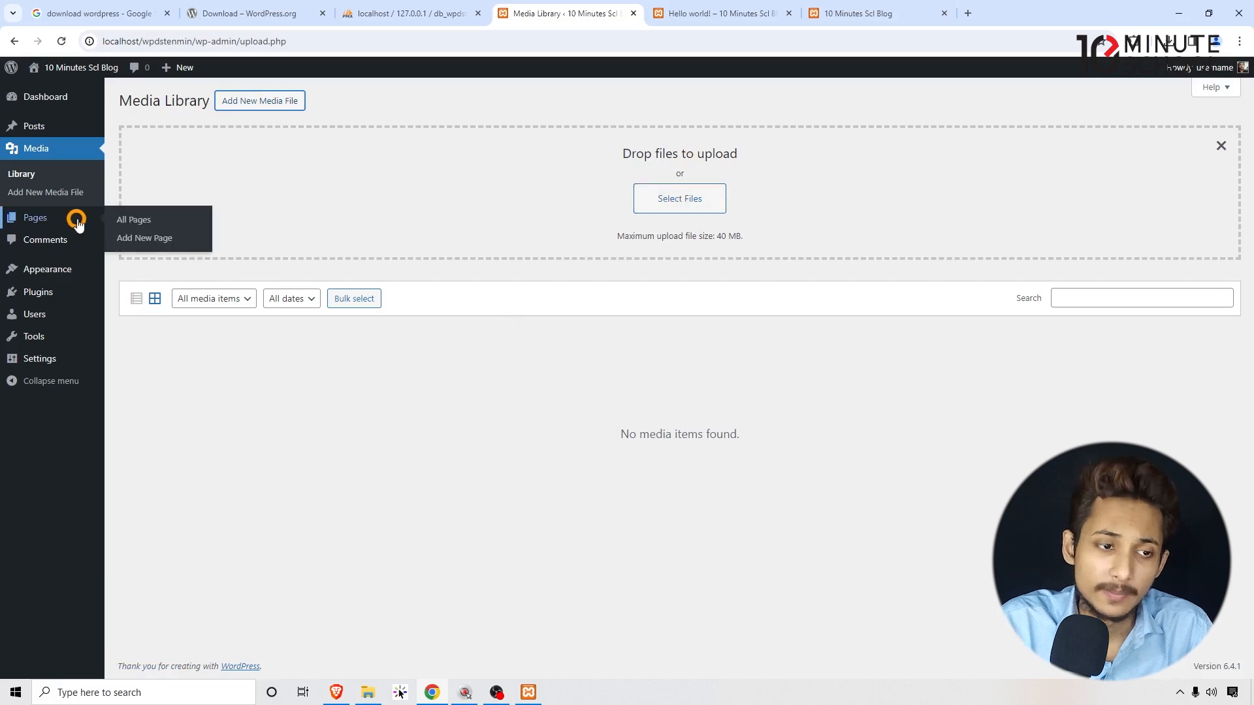
{"action": "left_click", "coordinate": [62, 218]}
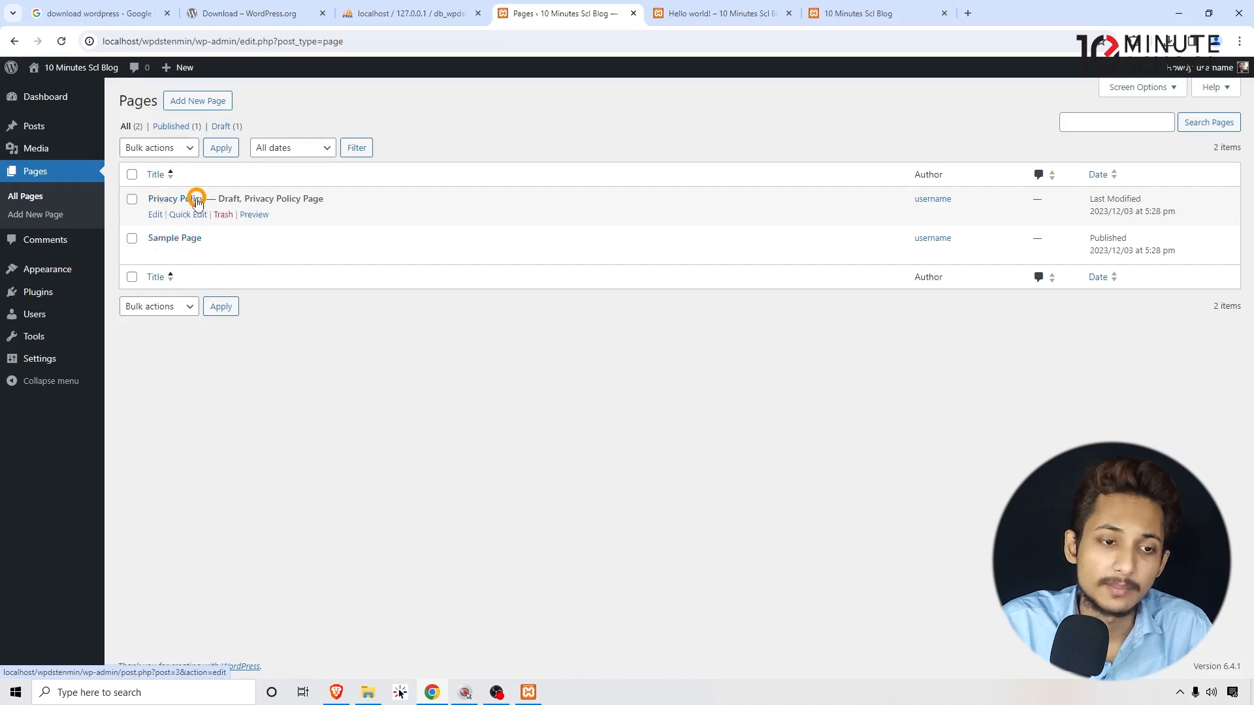
Open the Sample Page in a new tab and scroll through it.
{"action": "right_click", "coordinate": [247, 255]}
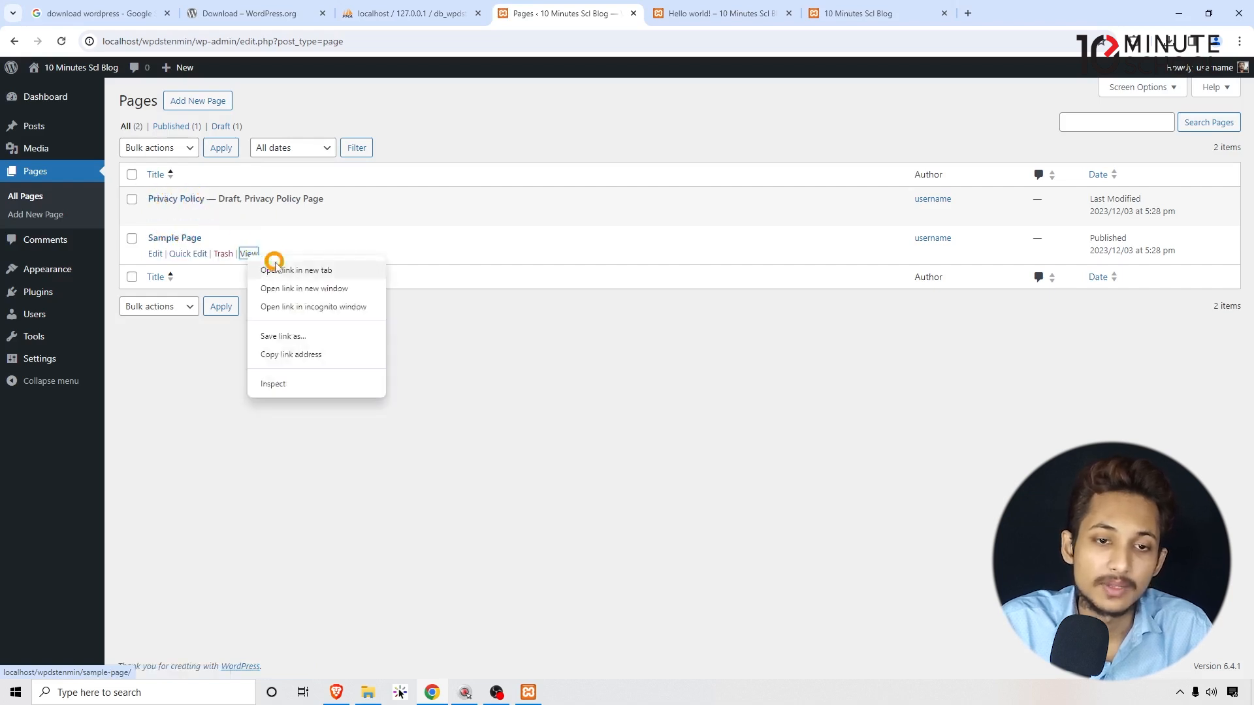
{"action": "left_click", "coordinate": [294, 267]}
{"action": "left_click_drag", "start_coordinate": [993, 9], "coordinate": [712, 18]}
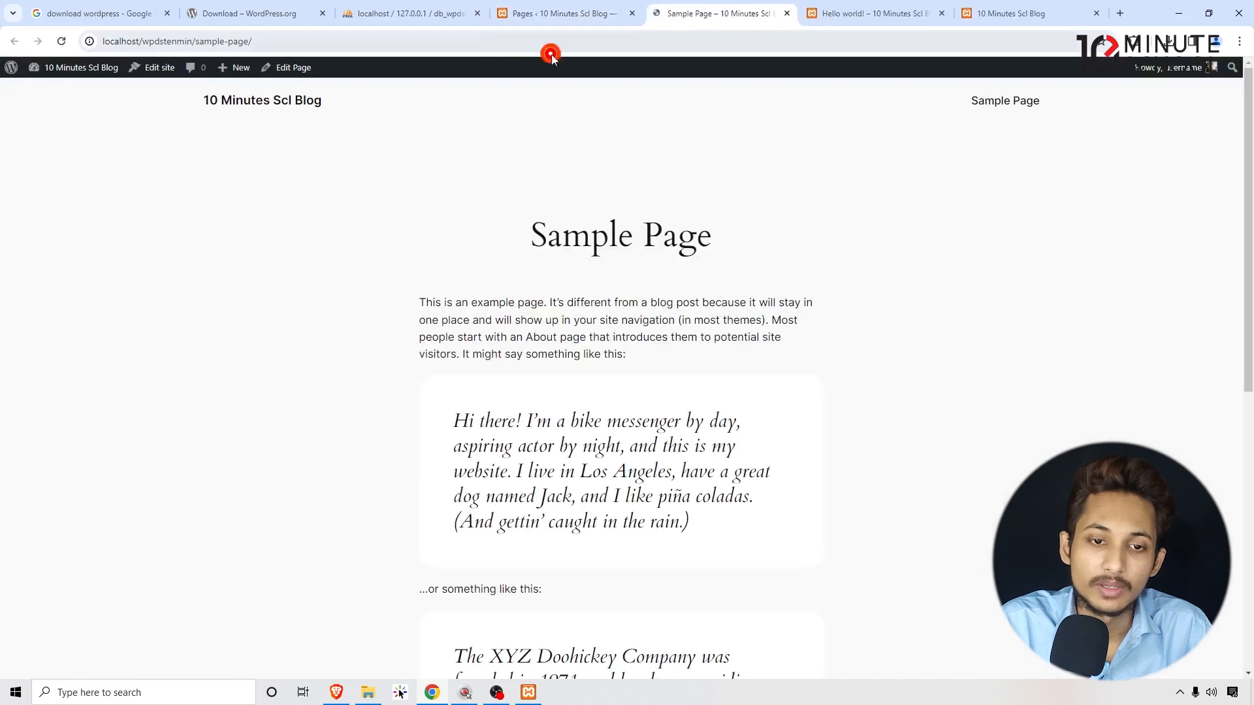
{"action": "scroll", "coordinate": [438, 402], "scroll_direction": "down", "scroll_amount": 3}
{"action": "scroll", "coordinate": [438, 402], "scroll_direction": "up", "scroll_amount": 3}
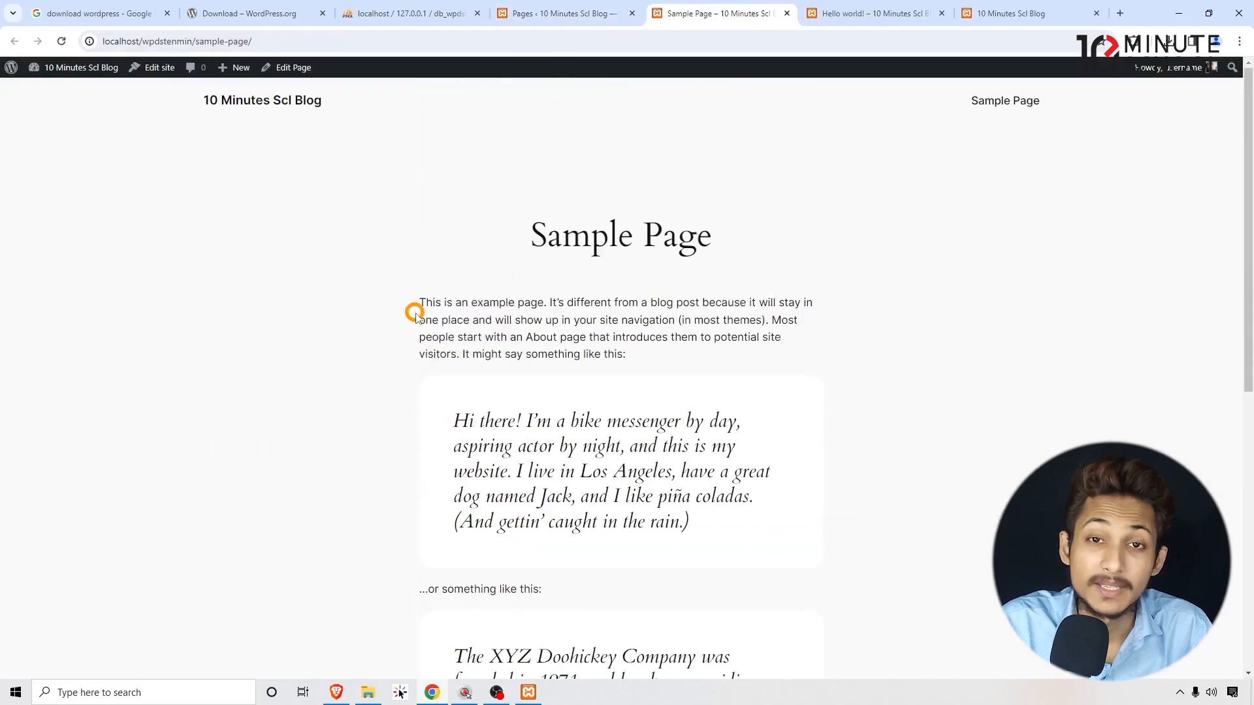
{"action": "left_click", "coordinate": [567, 13]}
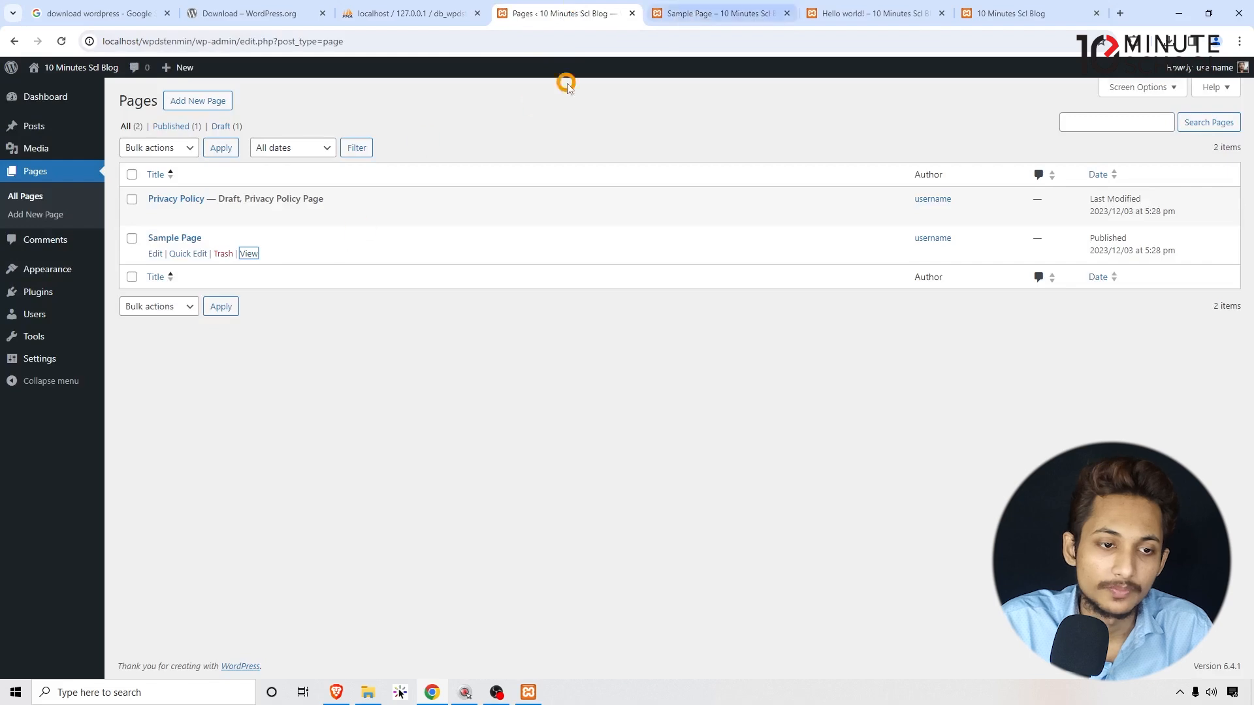
Review the Sample Page again, selecting its title and first paragraph, then return to Pages.
{"action": "left_click", "coordinate": [685, 27]}
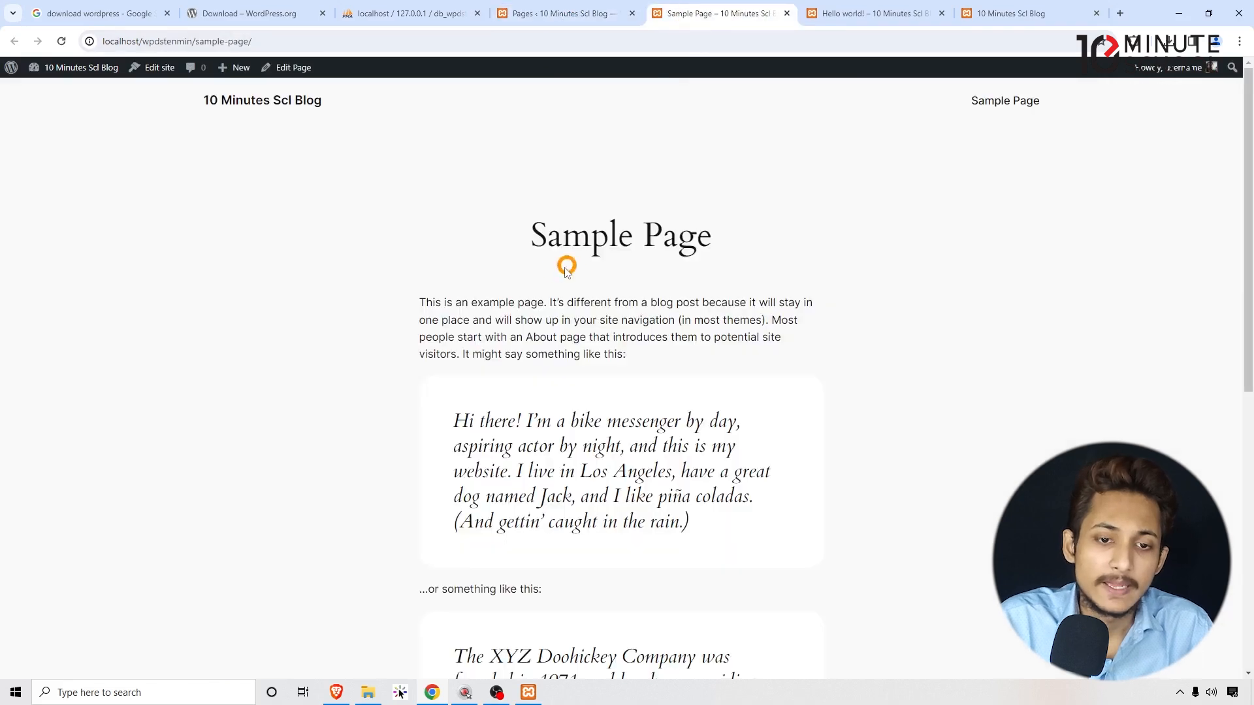
{"action": "scroll", "coordinate": [369, 196], "scroll_direction": "down", "scroll_amount": 7}
{"action": "left_click_drag", "start_coordinate": [370, 196], "coordinate": [910, 382]}
{"action": "left_click", "coordinate": [908, 380]}
{"action": "scroll", "coordinate": [909, 380], "scroll_direction": "up", "scroll_amount": 7}
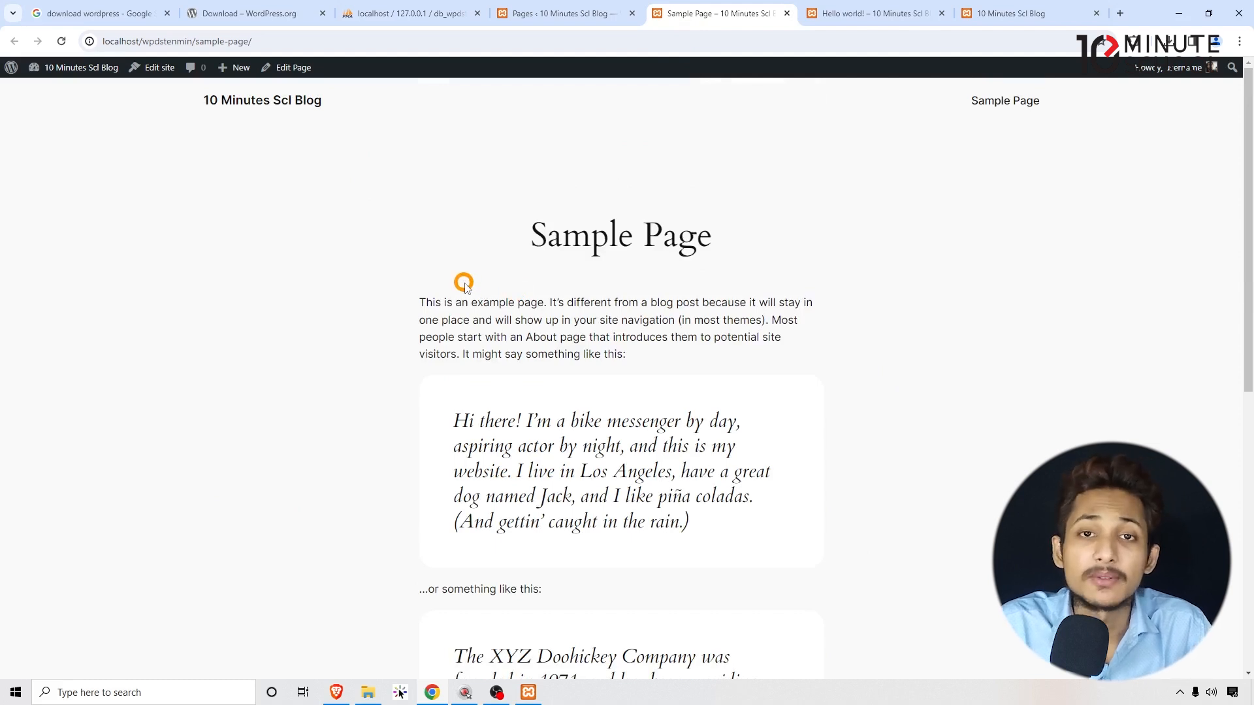
{"action": "left_click_drag", "start_coordinate": [461, 288], "coordinate": [870, 403]}
{"action": "left_click", "coordinate": [479, 244]}
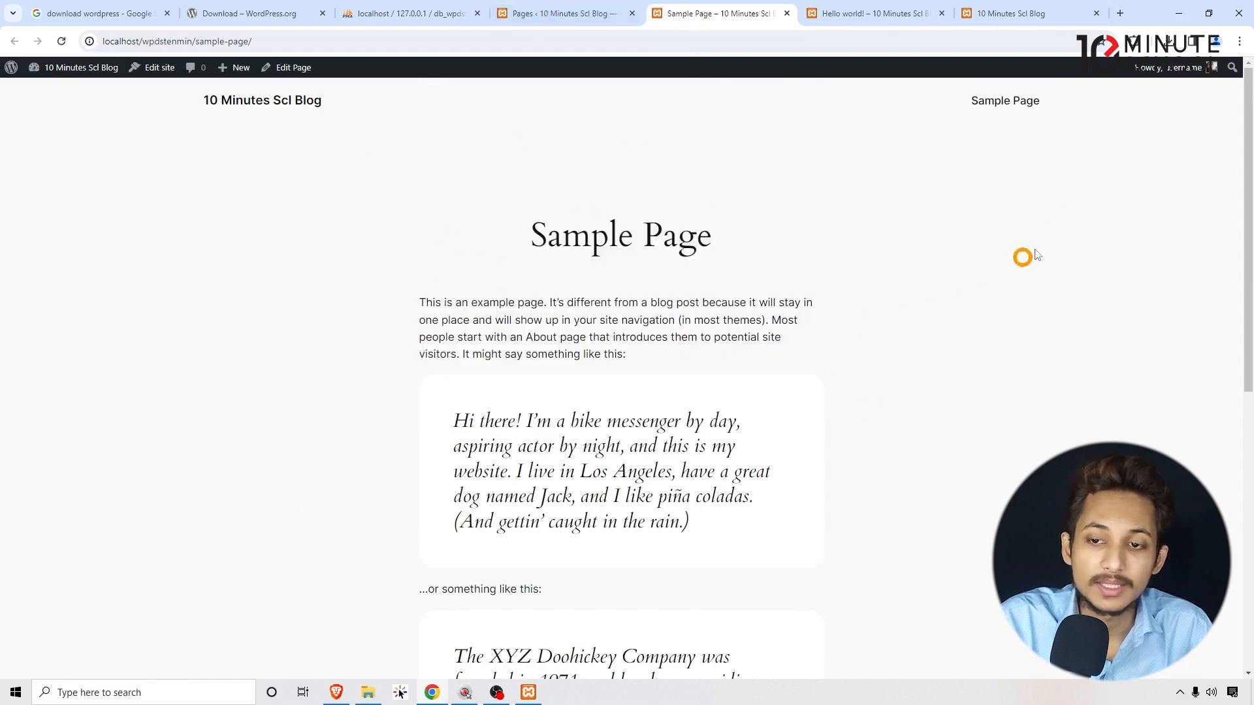
{"action": "scroll", "coordinate": [334, 292], "scroll_direction": "down", "scroll_amount": 2}
{"action": "scroll", "coordinate": [334, 292], "scroll_direction": "up", "scroll_amount": 2}
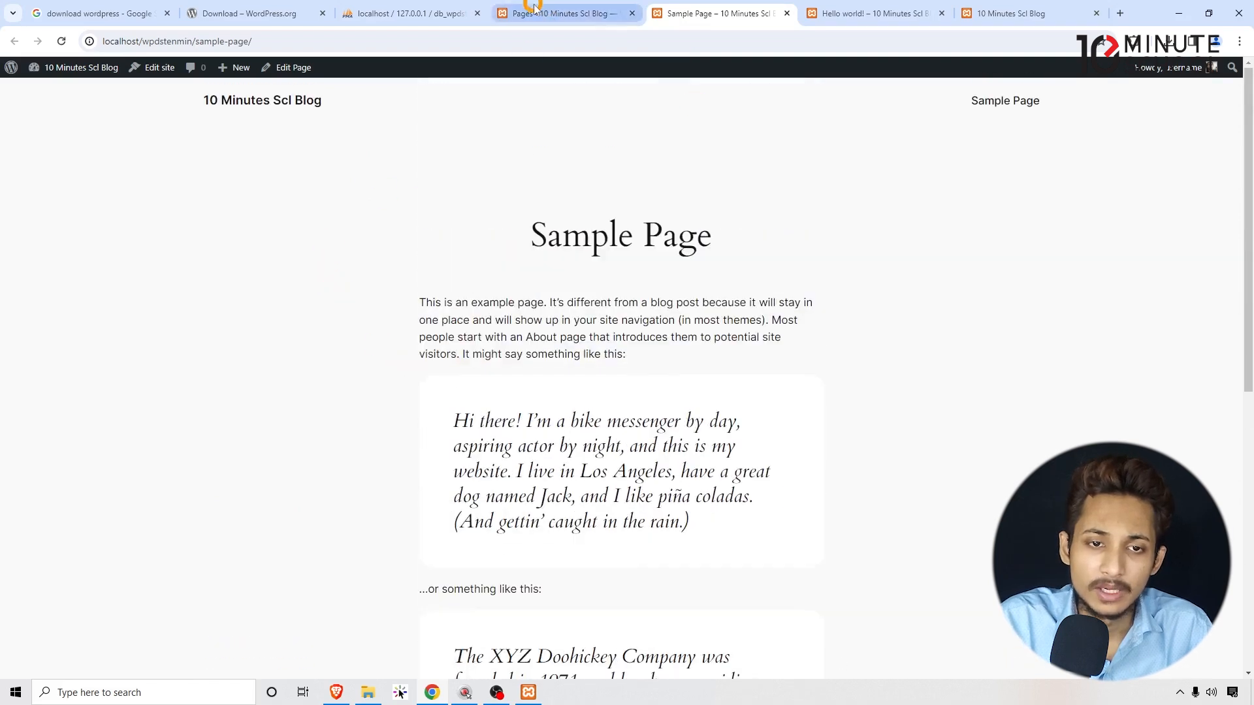
{"action": "left_click", "coordinate": [558, 14]}
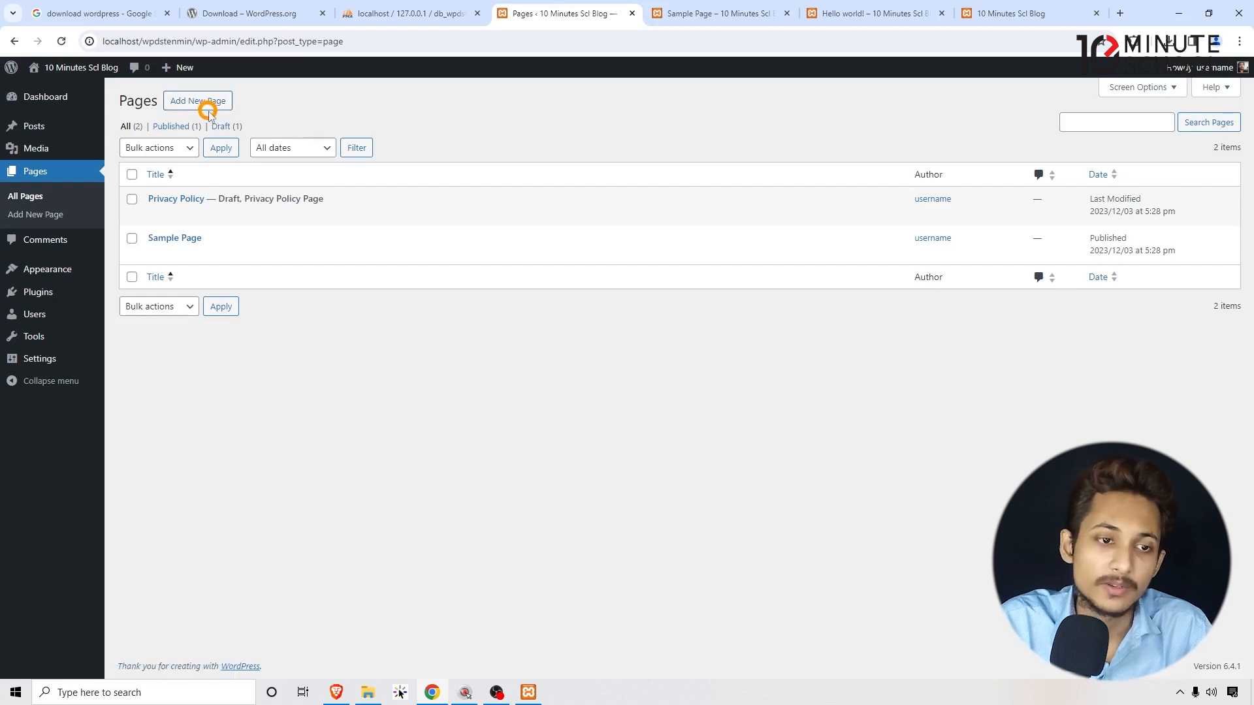
Open the Comments screen, which reports no comments, on the way to Appearance > Themes.
{"action": "left_click", "coordinate": [43, 242]}
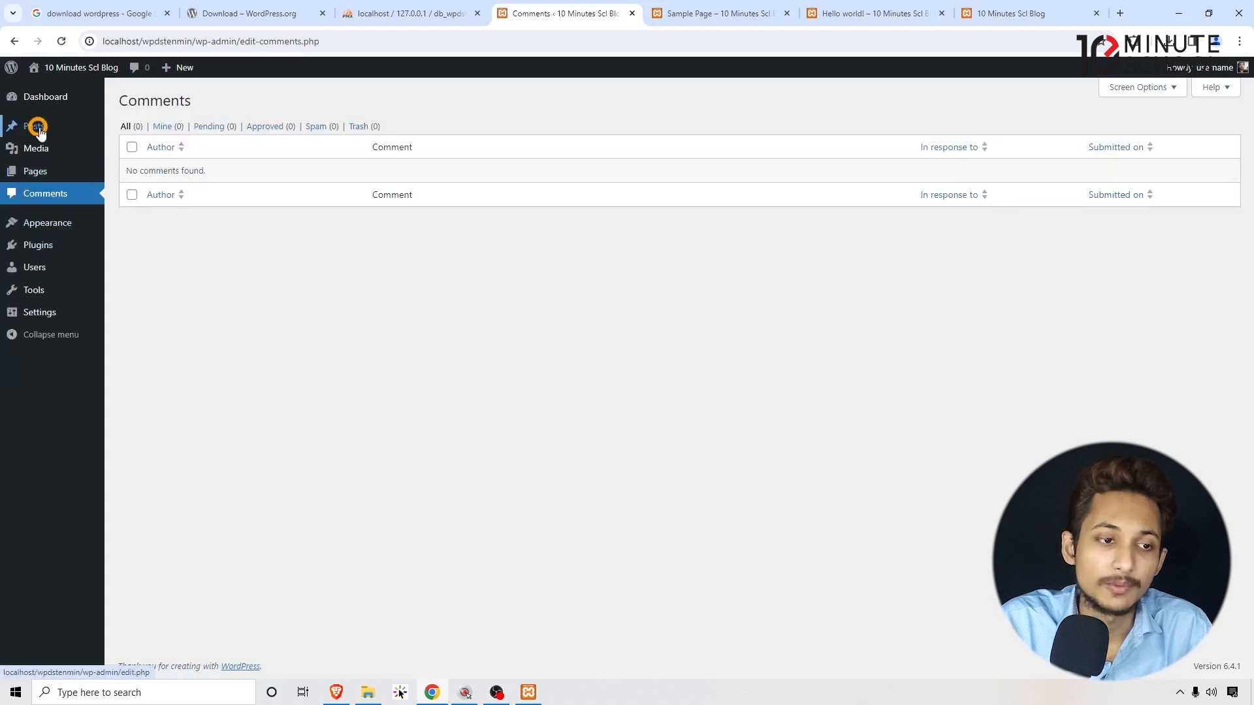
{"action": "mouse_move", "coordinate": [39, 130]}
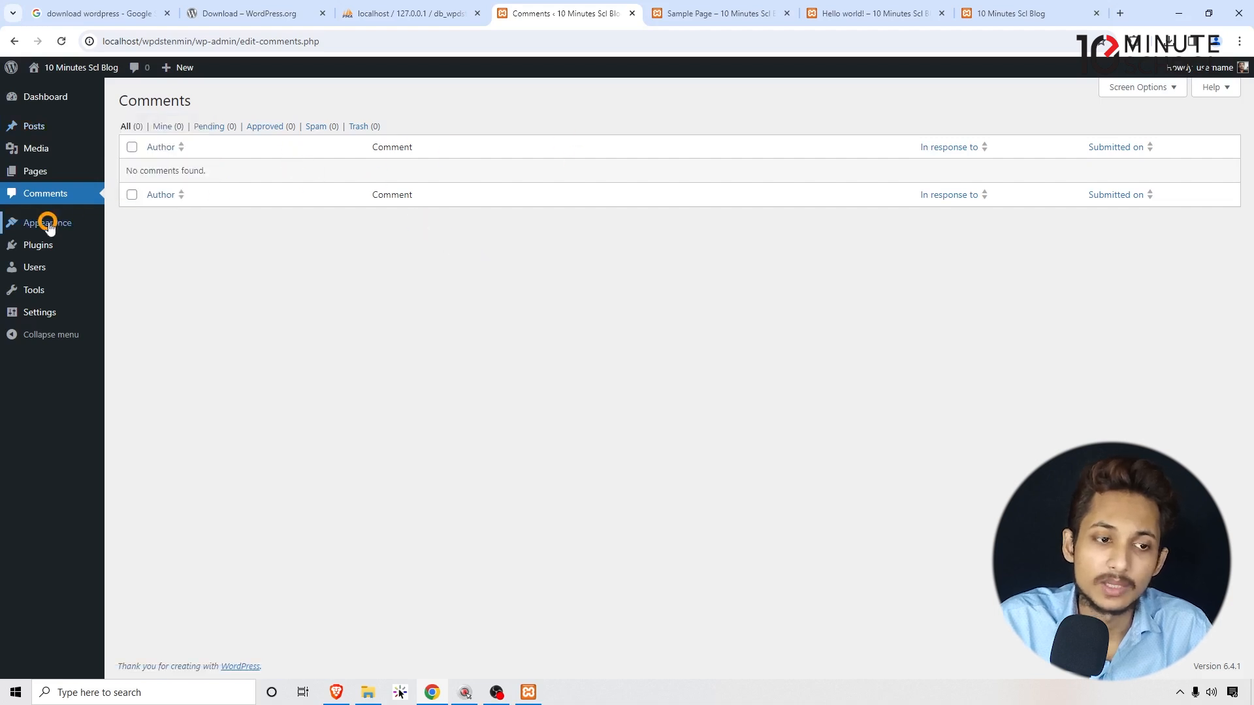
{"action": "mouse_move", "coordinate": [49, 226]}
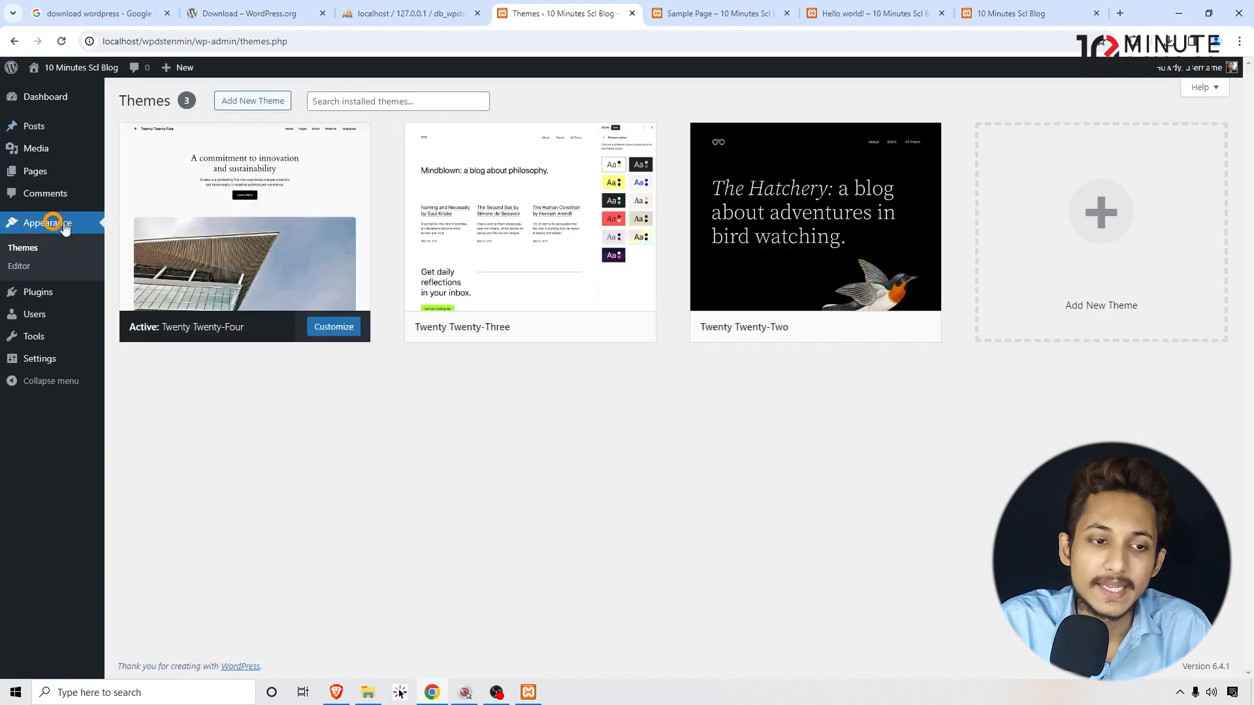
Delete the Twenty Twenty-Three theme from its Theme Details and confirm.
{"action": "mouse_move", "coordinate": [264, 155]}
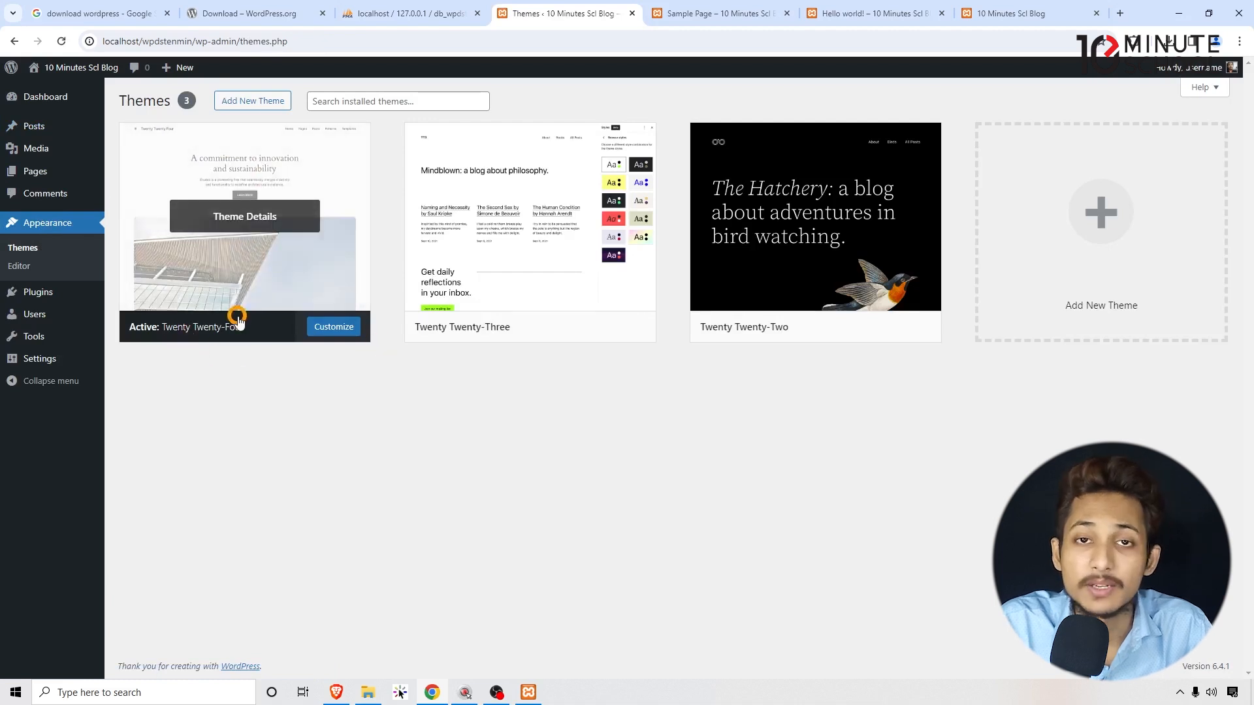
{"action": "mouse_move", "coordinate": [515, 327]}
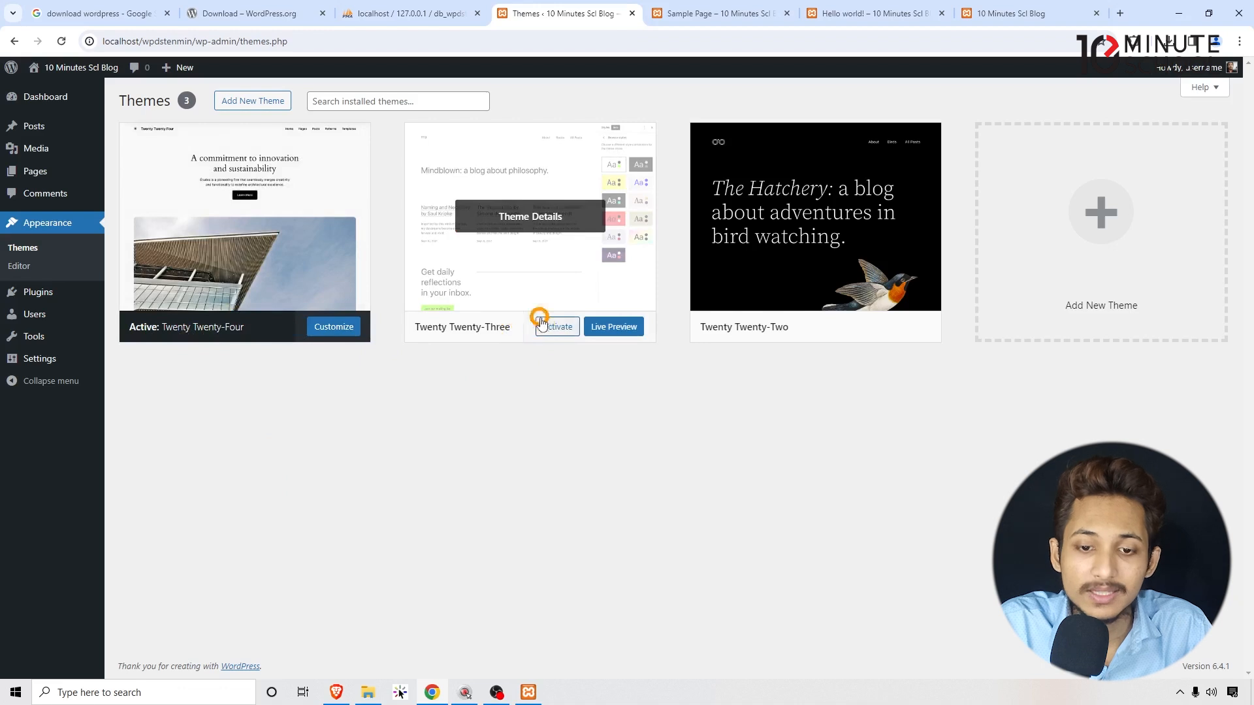
{"action": "mouse_move", "coordinate": [770, 324]}
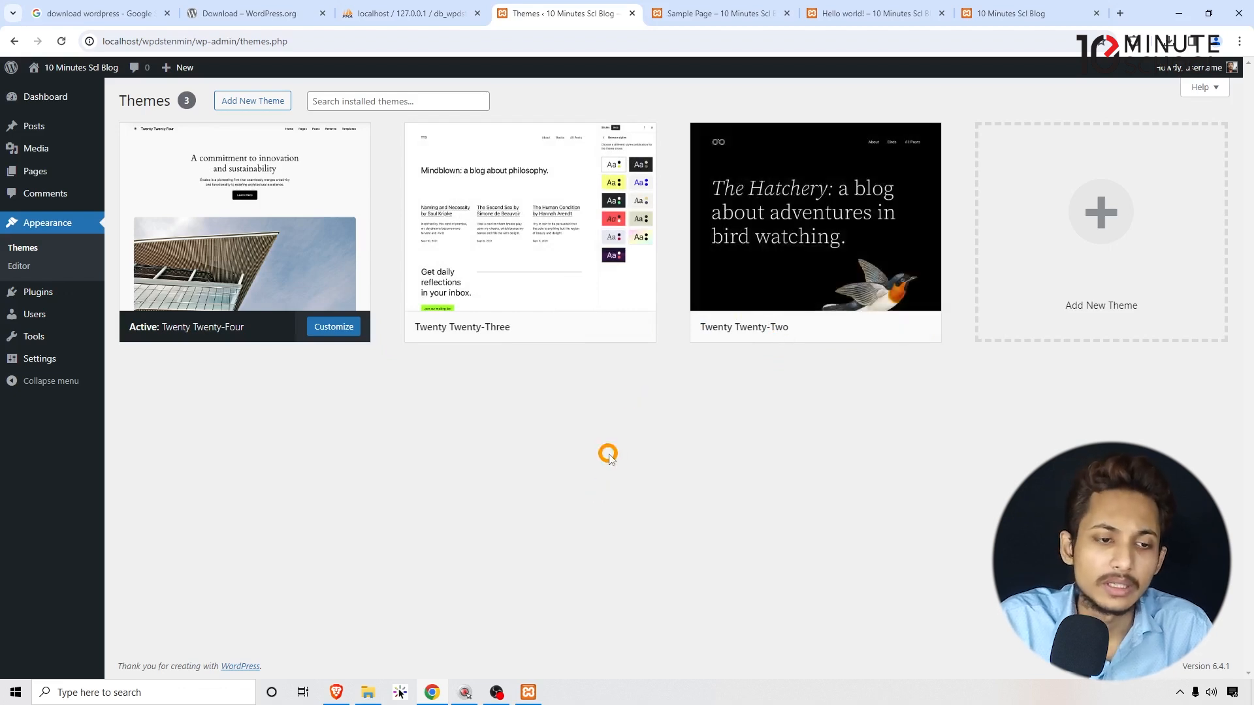
{"action": "mouse_move", "coordinate": [507, 264]}
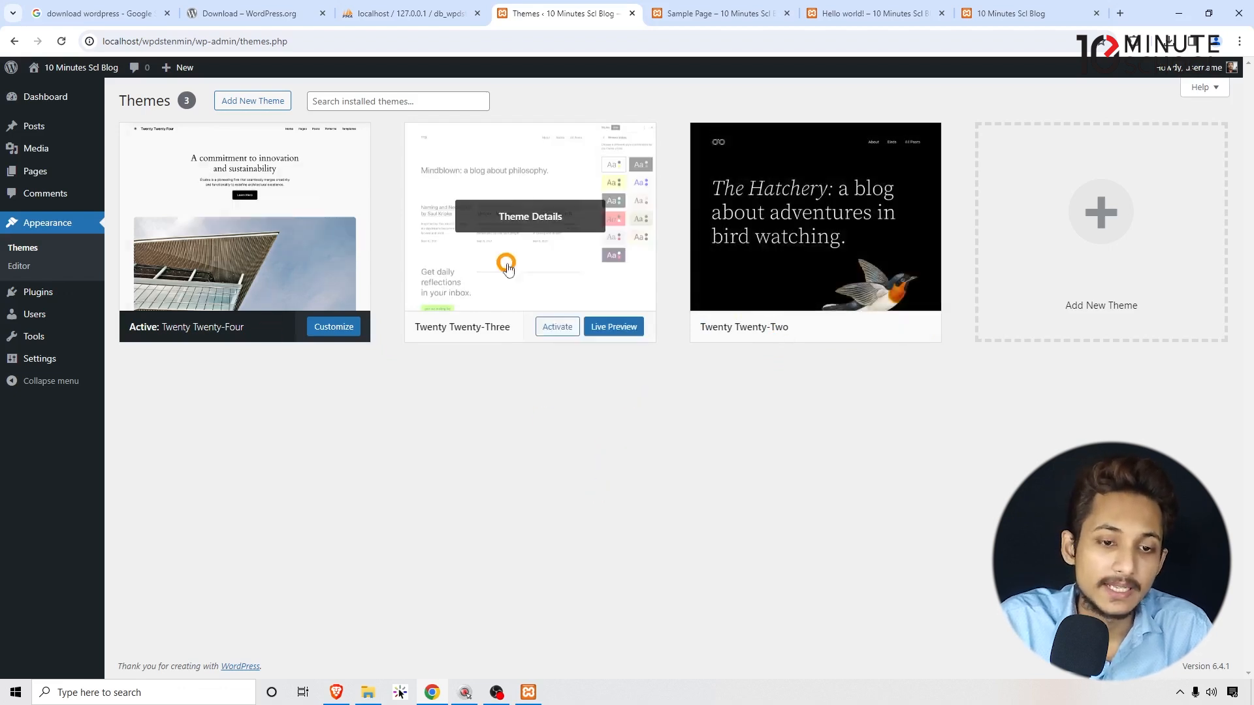
{"action": "left_click", "coordinate": [554, 219]}
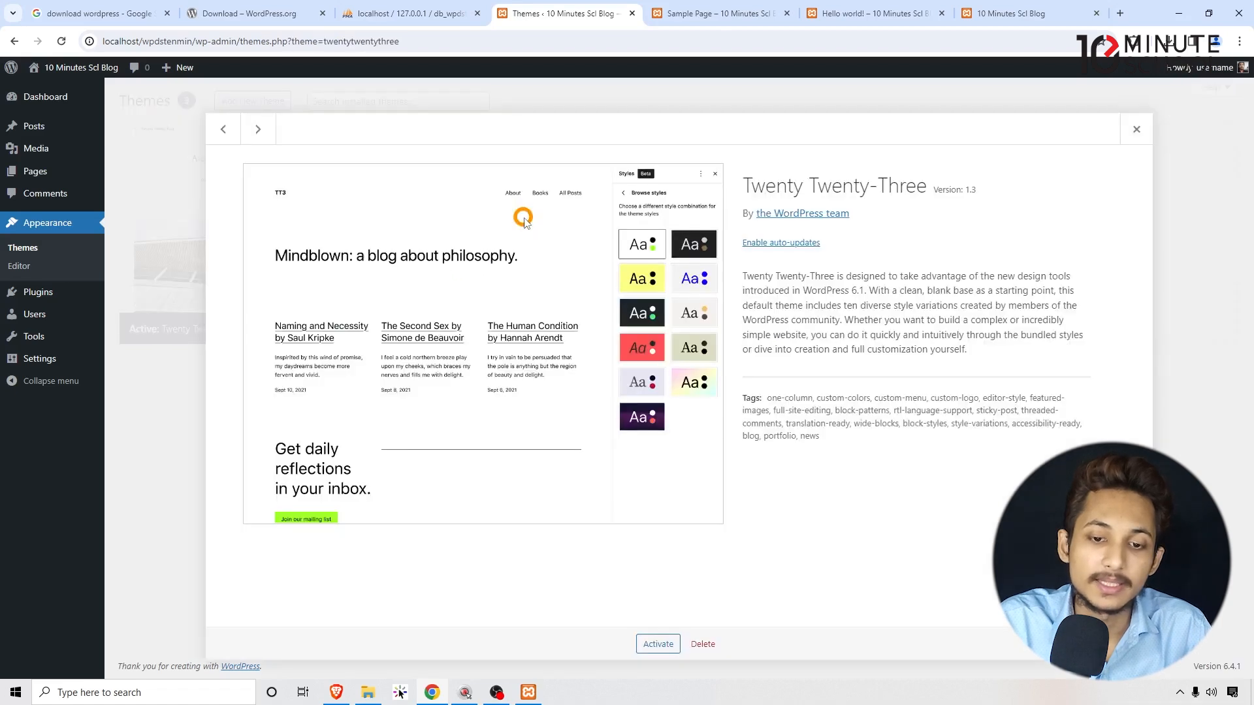
{"action": "left_click", "coordinate": [703, 644]}
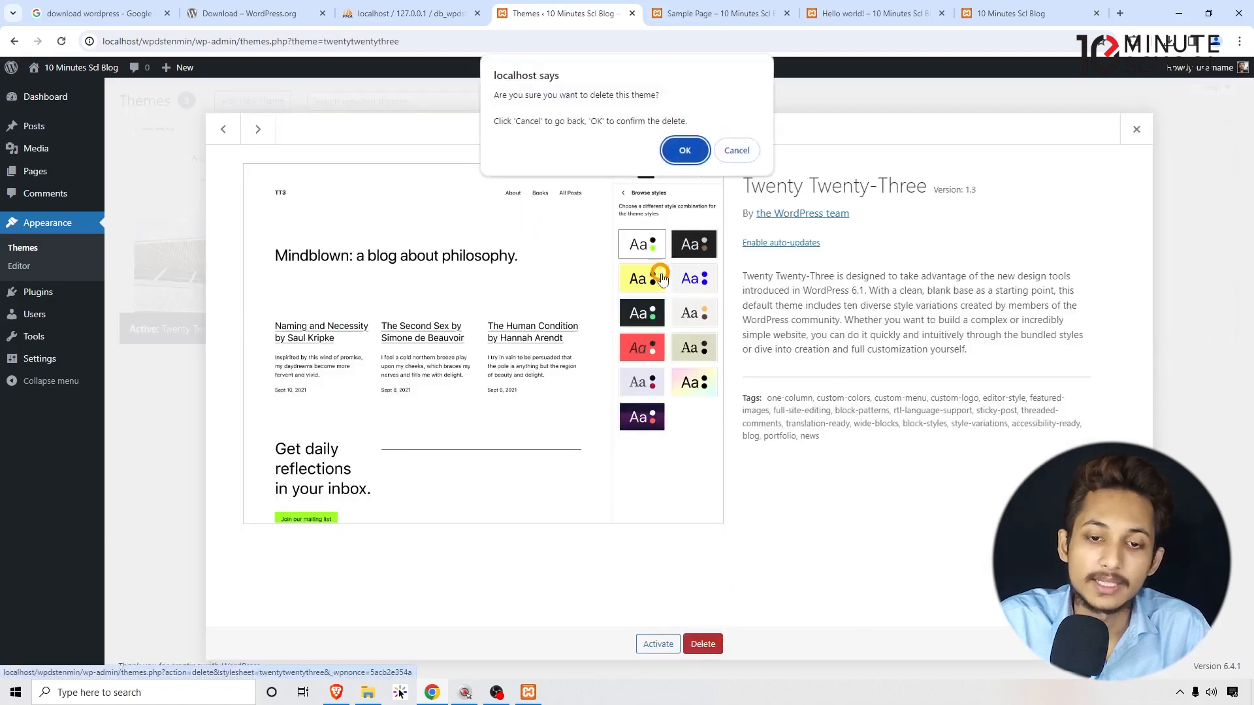
{"action": "left_click", "coordinate": [687, 151]}
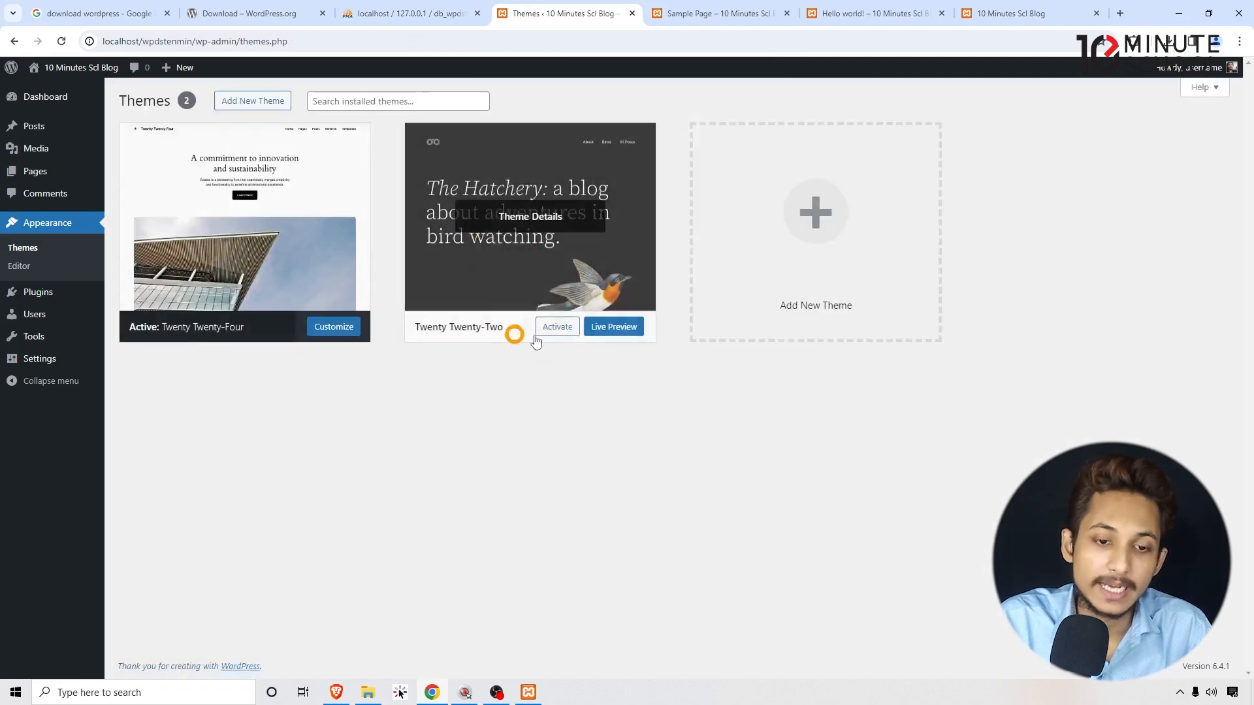
Check the Sample Page front end, then activate the Twenty Twenty-Two theme.
{"action": "key", "text": "ctrl+Tab"}
{"action": "scroll", "coordinate": [575, 229], "scroll_direction": "down", "scroll_amount": 6}
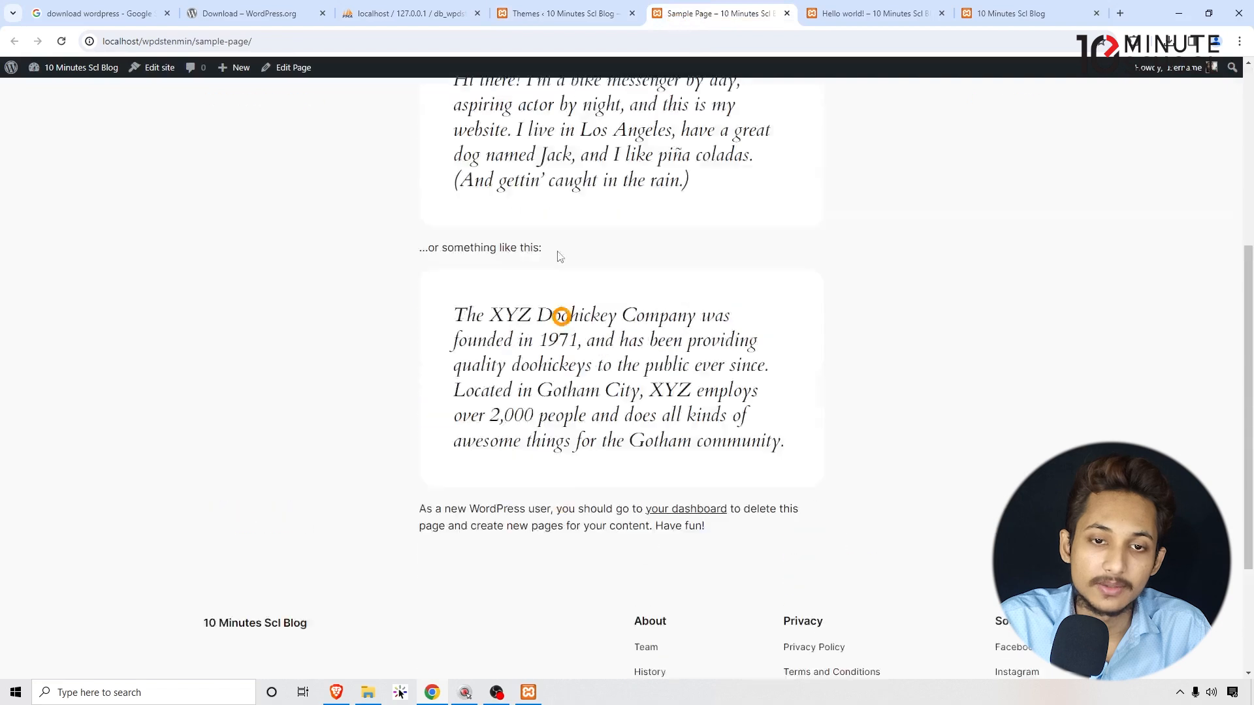
{"action": "left_click", "coordinate": [515, 13]}
{"action": "left_click", "coordinate": [556, 333]}
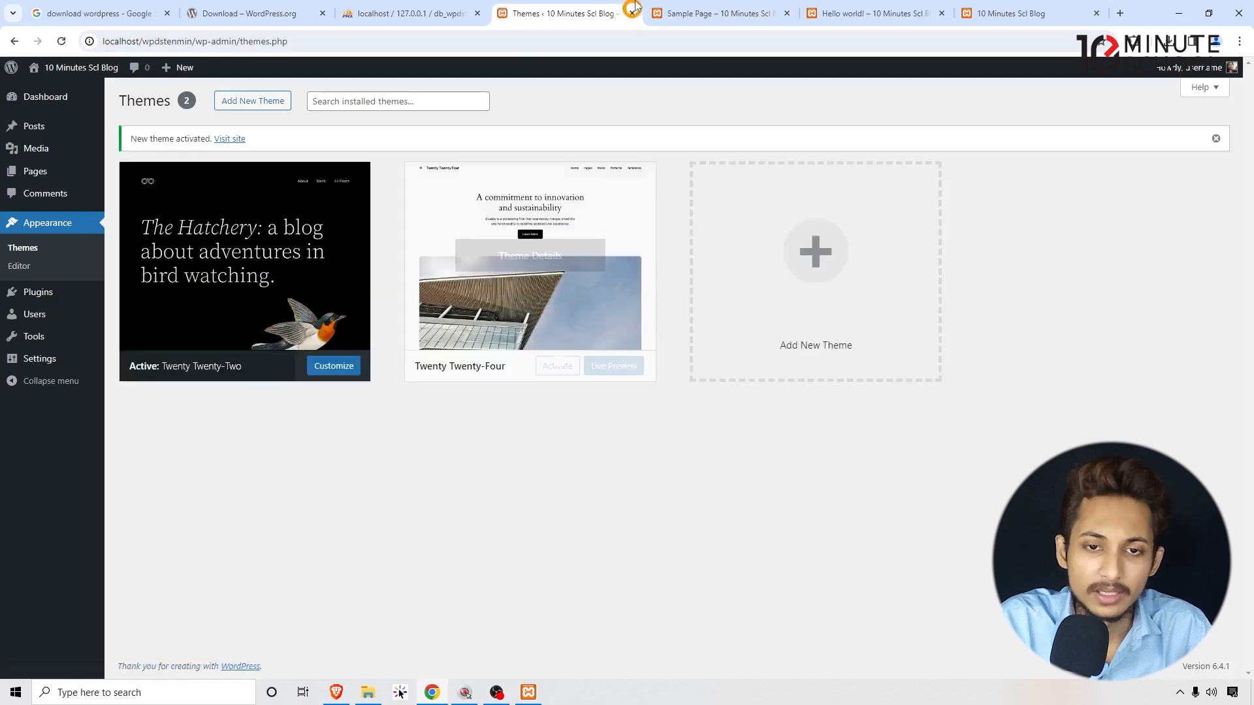
{"action": "left_click", "coordinate": [695, 13]}
{"action": "left_click", "coordinate": [690, 36]}
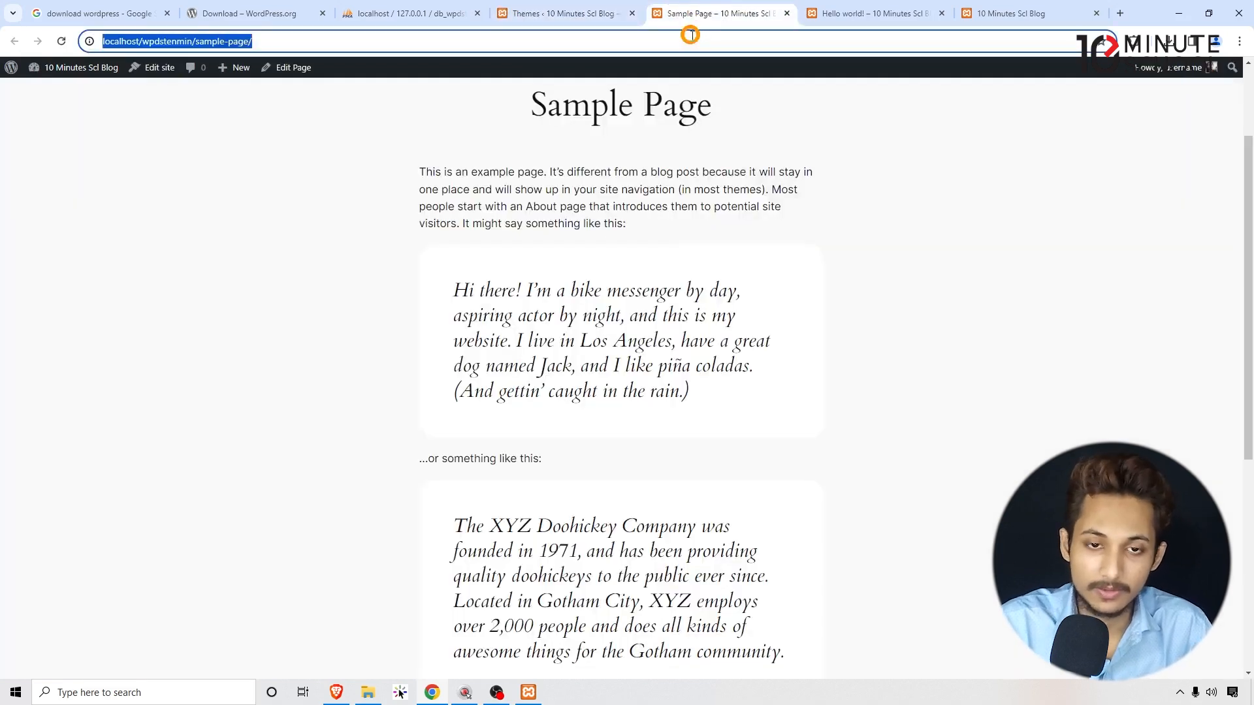
{"action": "key", "text": "Return"}
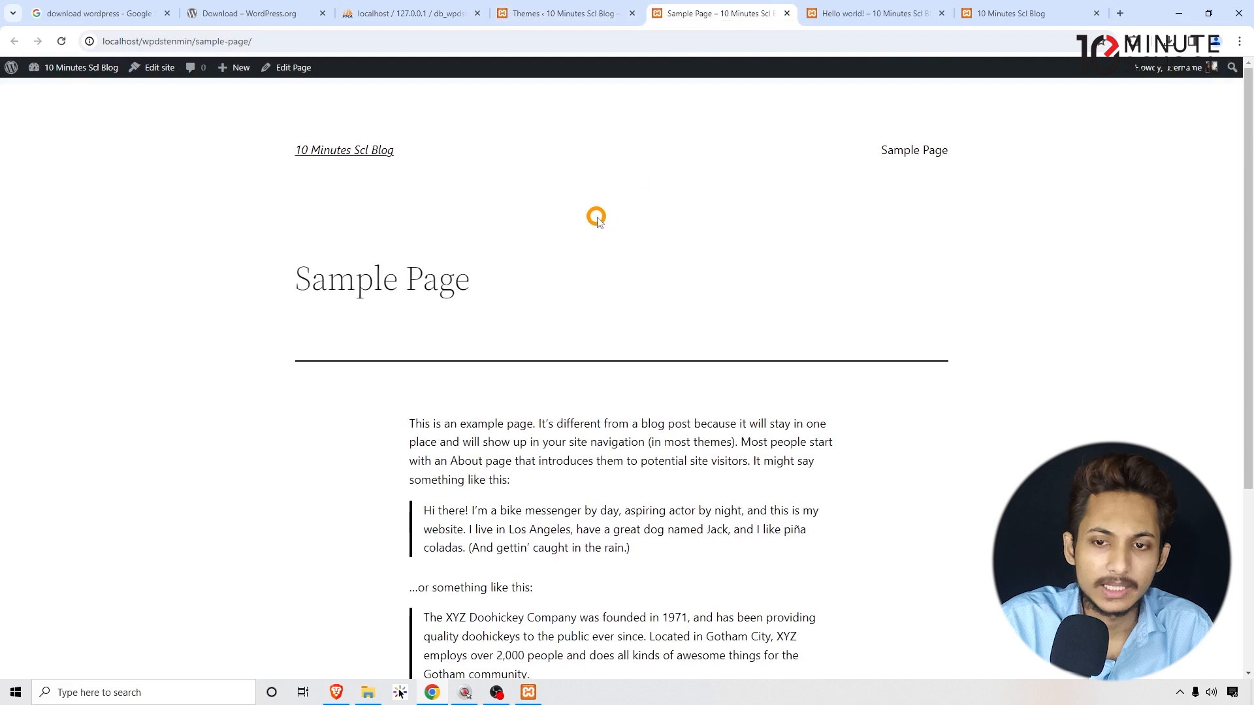
{"action": "left_click_drag", "start_coordinate": [274, 250], "coordinate": [227, 254]}
{"action": "left_click", "coordinate": [521, 284]}
{"action": "left_click", "coordinate": [588, 197]}
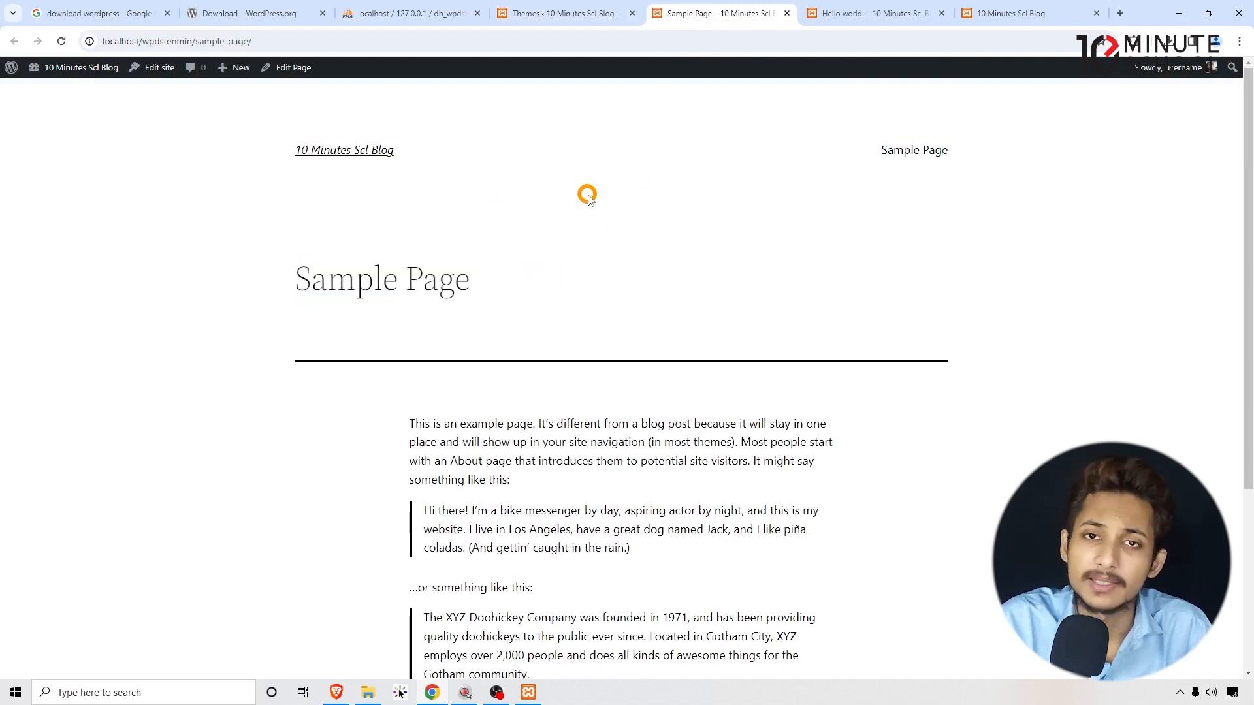
{"action": "scroll", "coordinate": [1032, 282], "scroll_direction": "down", "scroll_amount": 4}
{"action": "scroll", "coordinate": [319, 199], "scroll_direction": "up", "scroll_amount": 4}
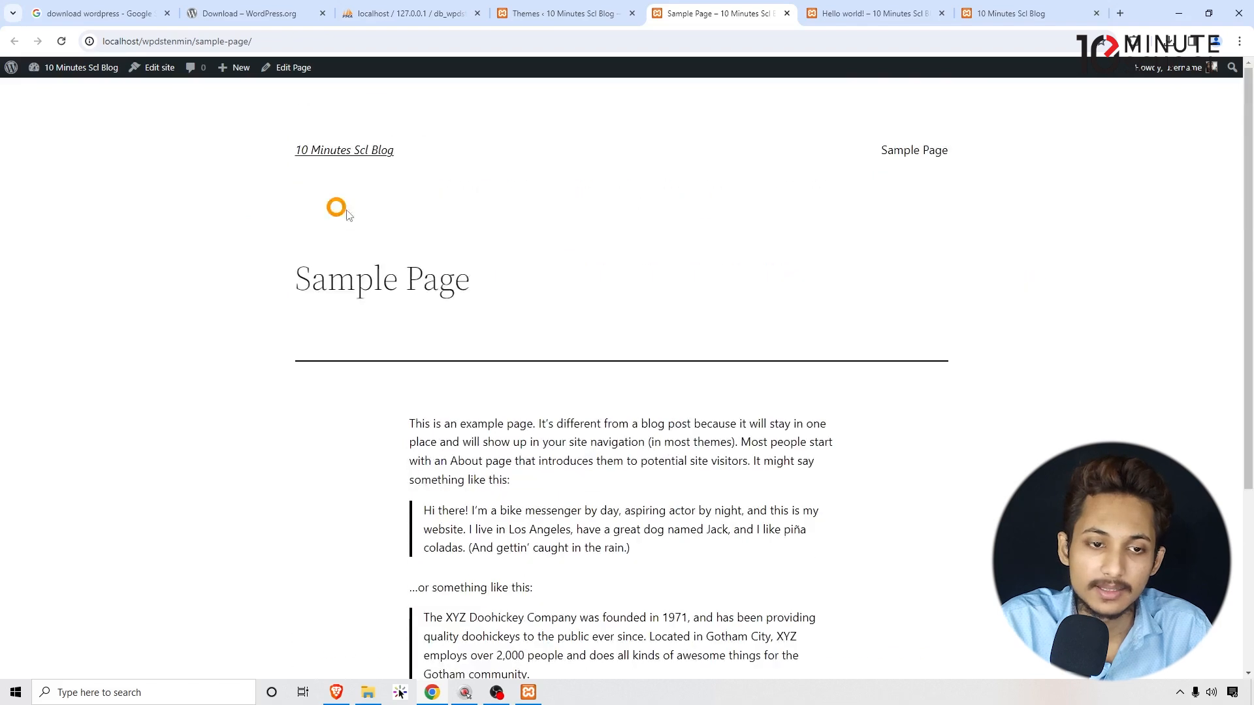
{"action": "left_click", "coordinate": [317, 162]}
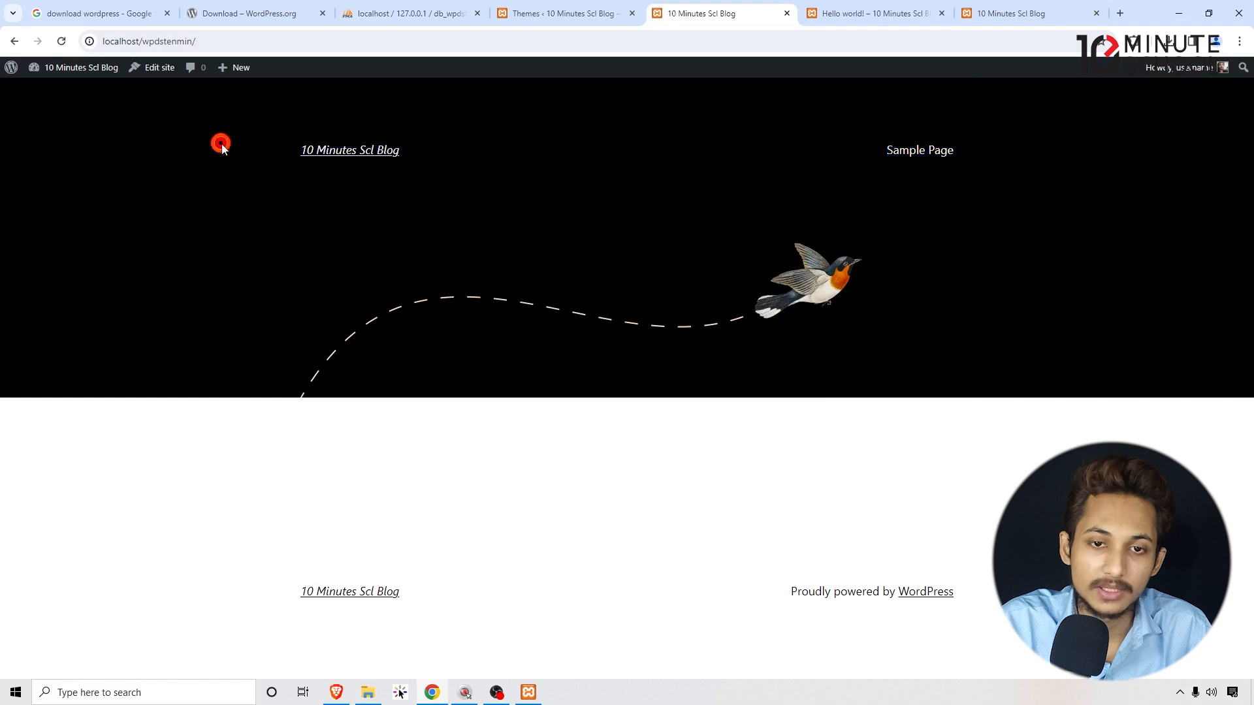
{"action": "left_click", "coordinate": [561, 13]}
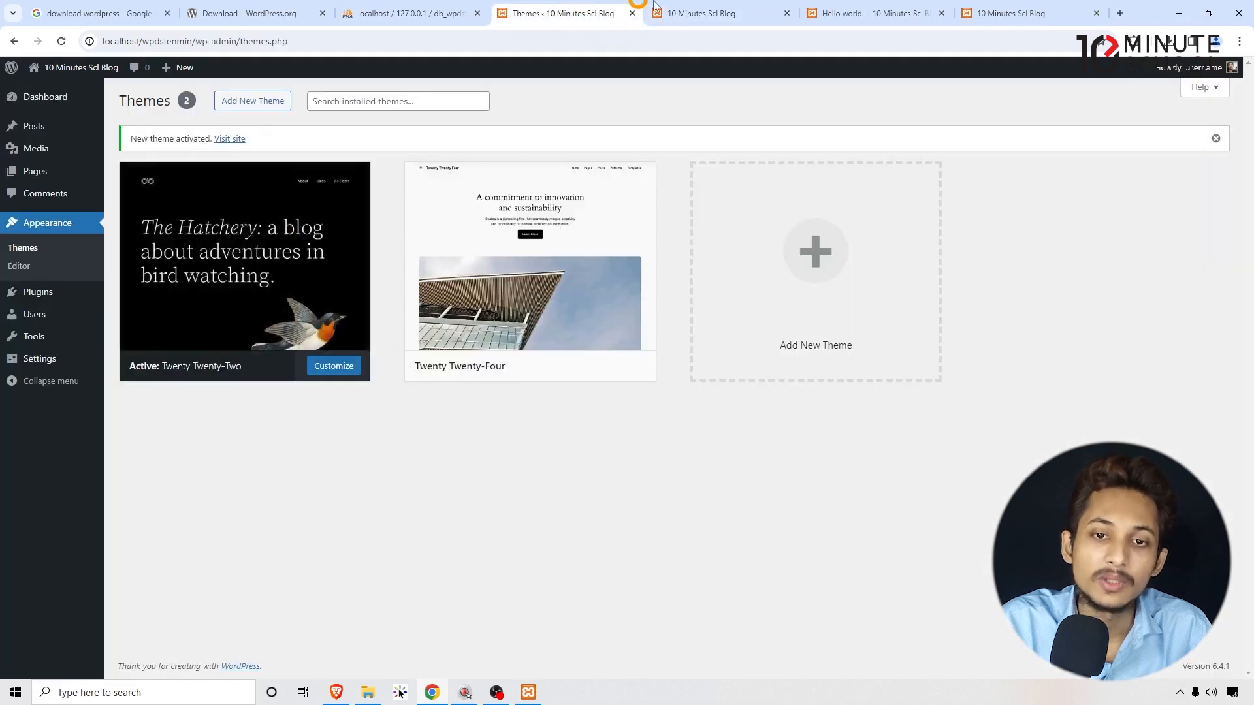
{"action": "left_click", "coordinate": [701, 13]}
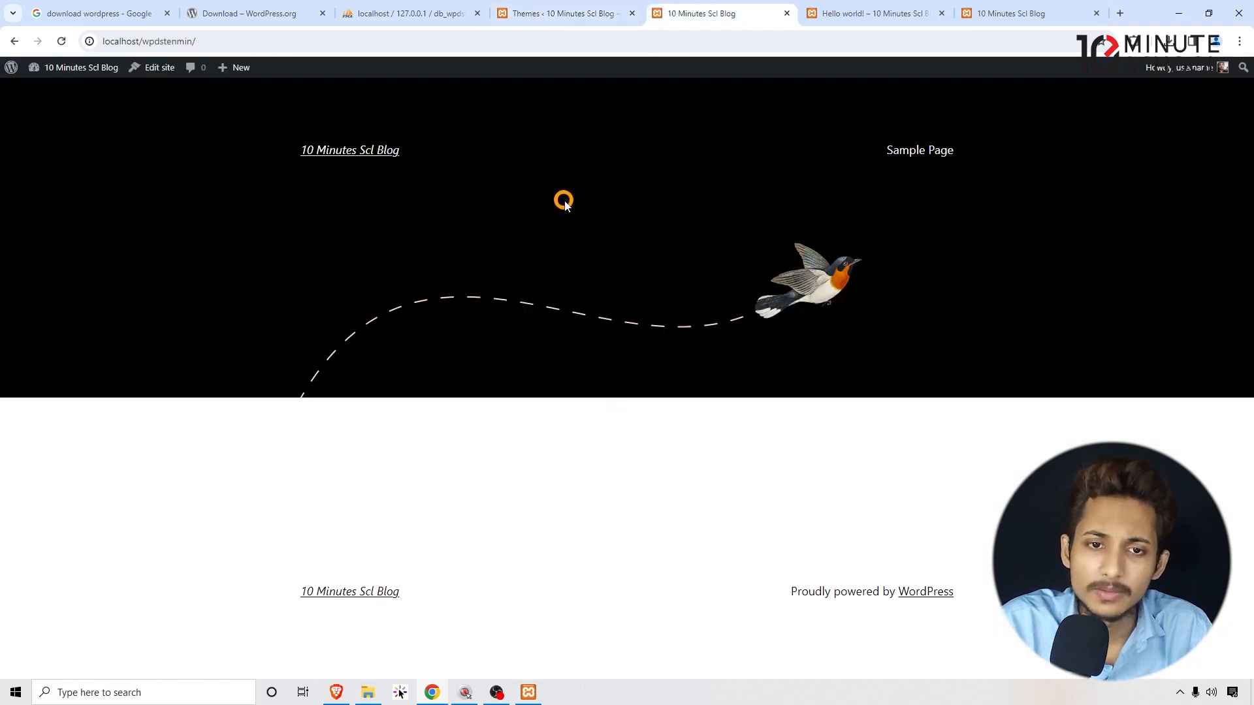
{"action": "left_click", "coordinate": [551, 13]}
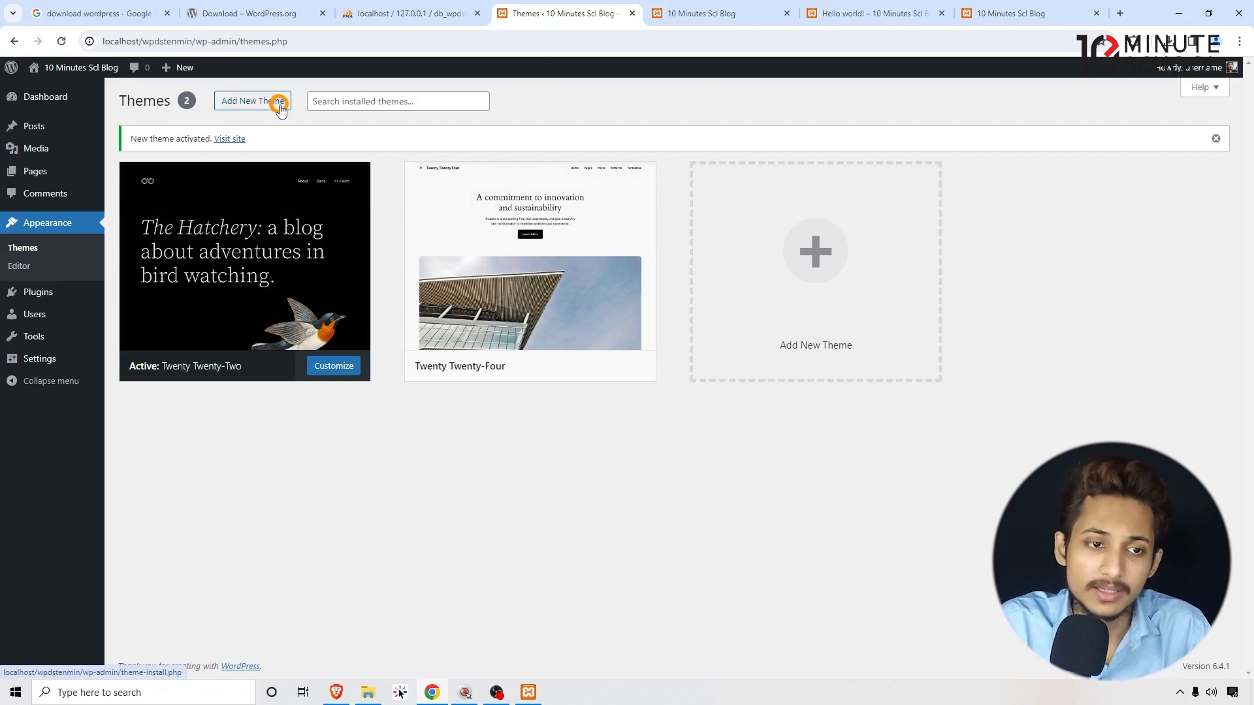
{"action": "left_click", "coordinate": [245, 98]}
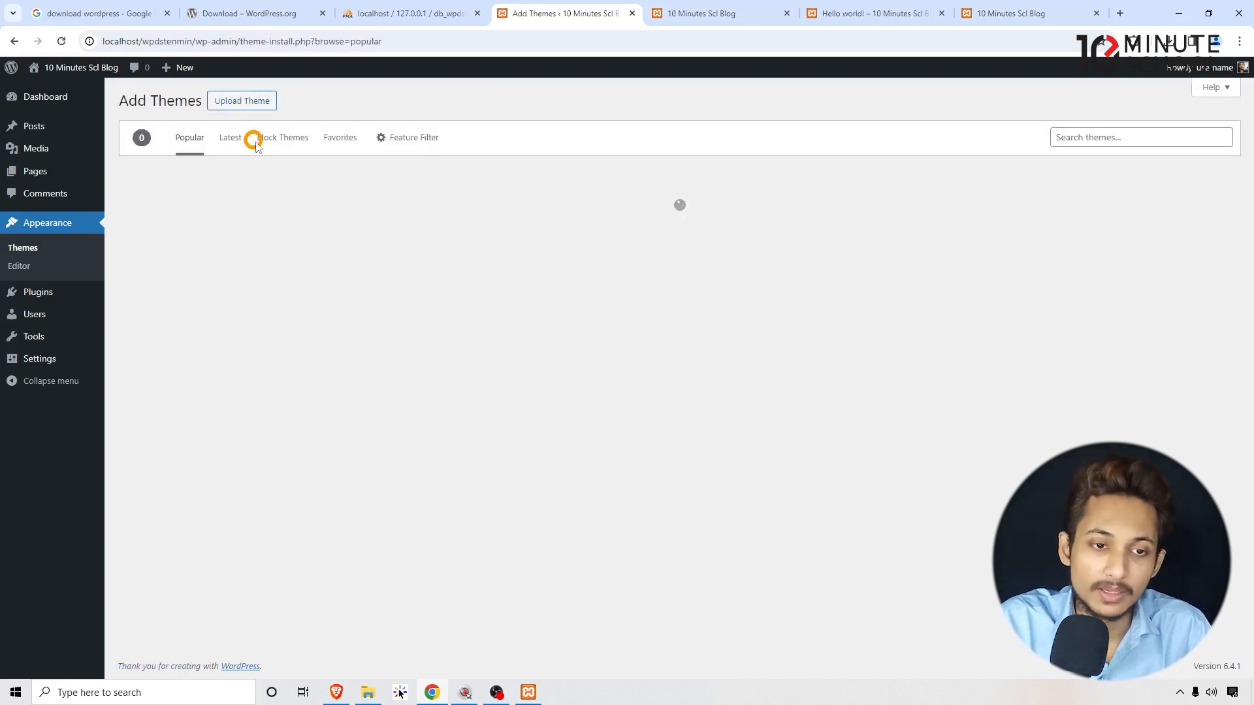
{"action": "left_click_drag", "start_coordinate": [274, 138], "coordinate": [297, 149]}
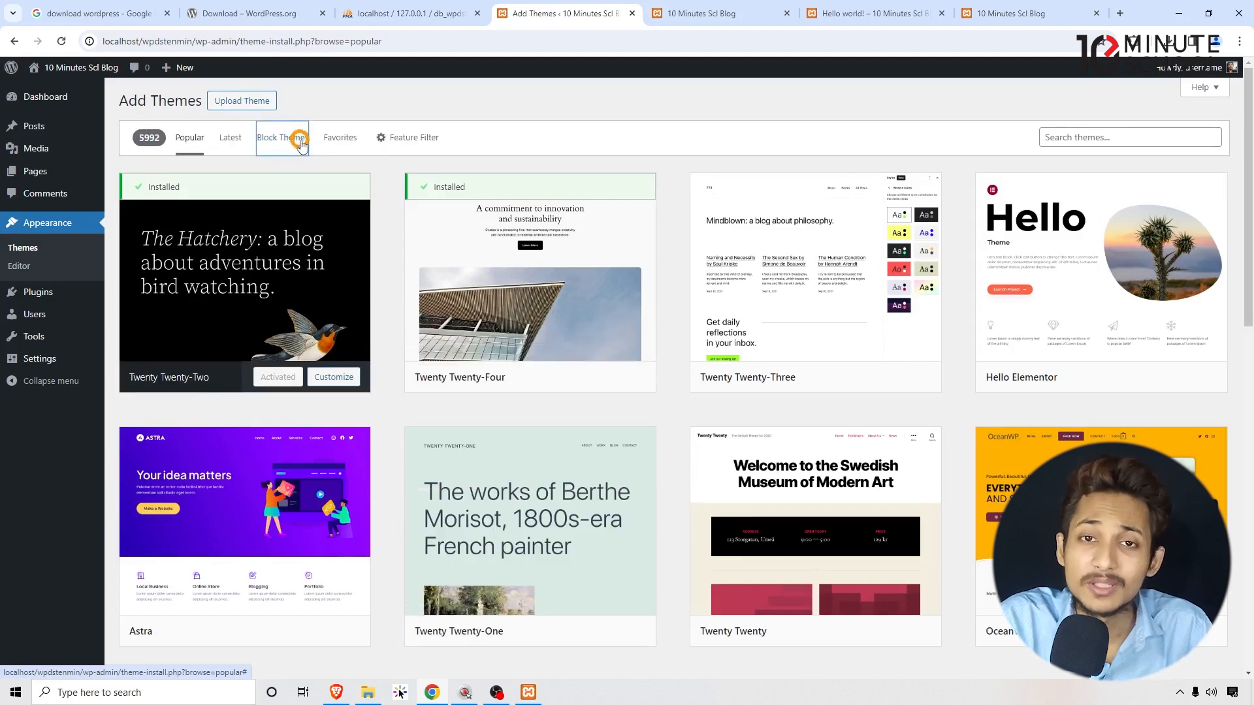
{"action": "left_click", "coordinate": [407, 156]}
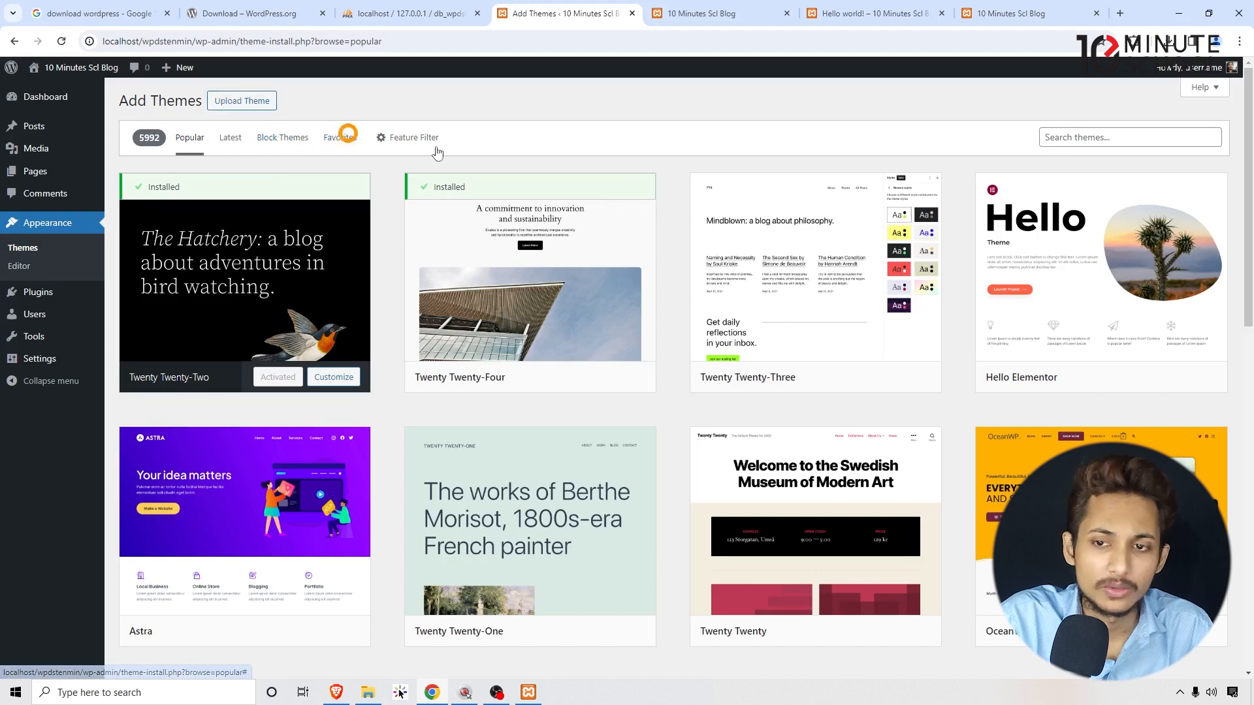
{"action": "left_click", "coordinate": [1074, 138]}
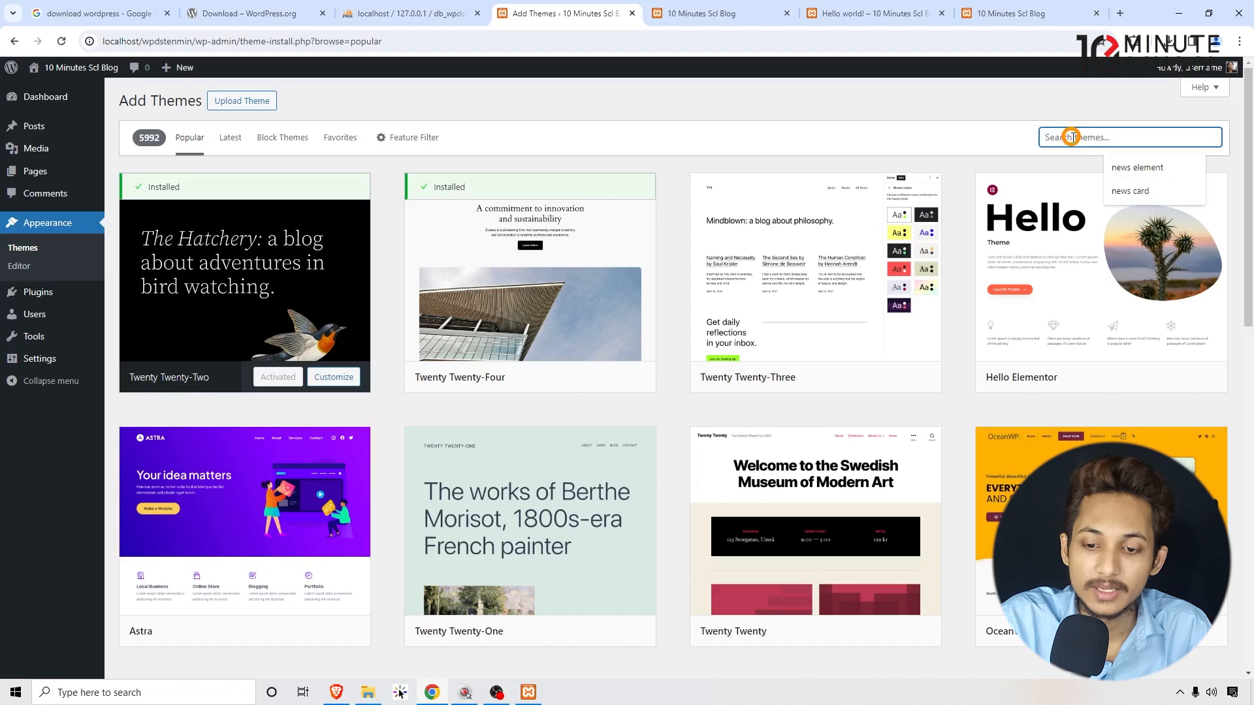
{"action": "scroll", "coordinate": [850, 281], "scroll_direction": "down", "scroll_amount": 15}
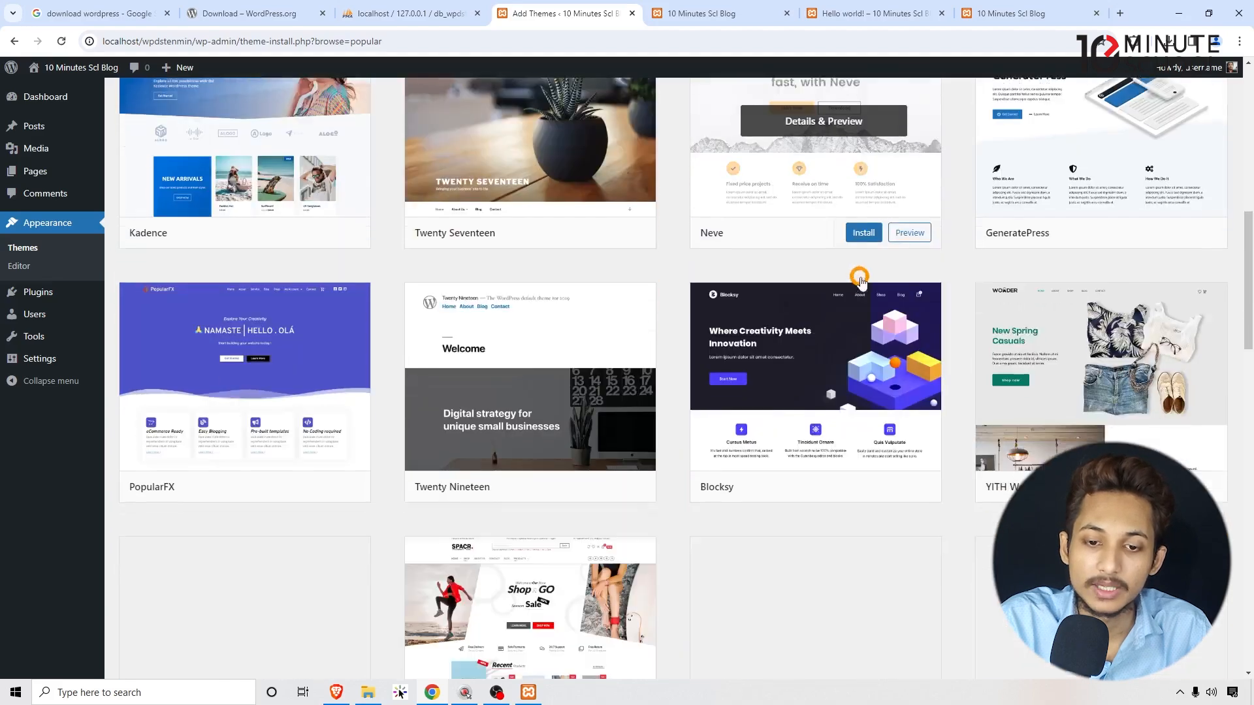
{"action": "scroll", "coordinate": [842, 280], "scroll_direction": "down", "scroll_amount": 5}
{"action": "scroll", "coordinate": [843, 281], "scroll_direction": "up", "scroll_amount": 13}
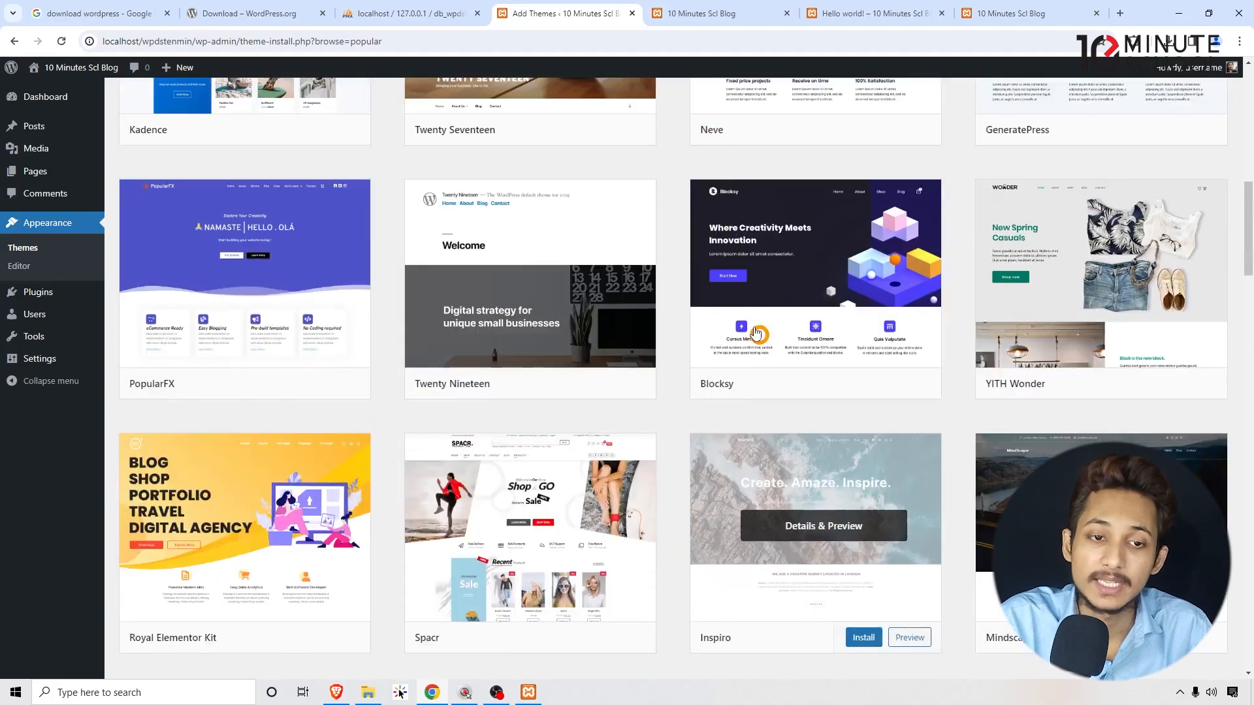
{"action": "scroll", "coordinate": [555, 219], "scroll_direction": "up", "scroll_amount": 8}
{"action": "scroll", "coordinate": [816, 274], "scroll_direction": "down", "scroll_amount": 15}
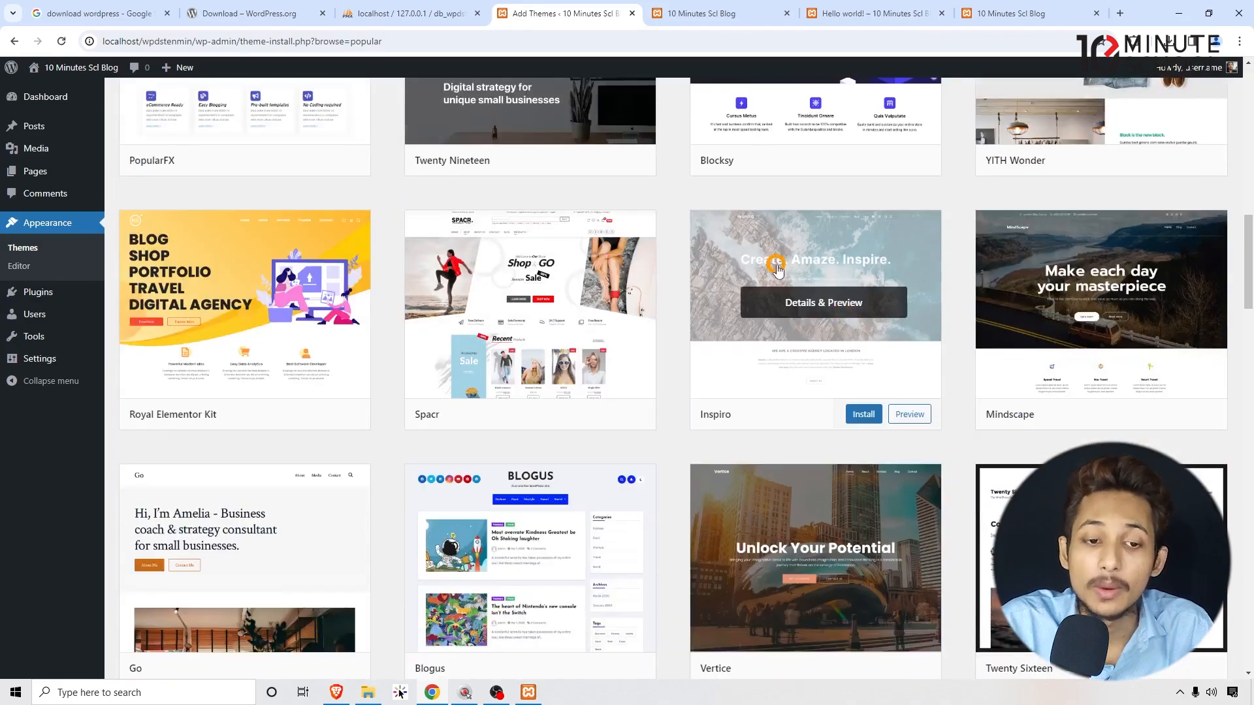
{"action": "scroll", "coordinate": [777, 270], "scroll_direction": "up", "scroll_amount": 10}
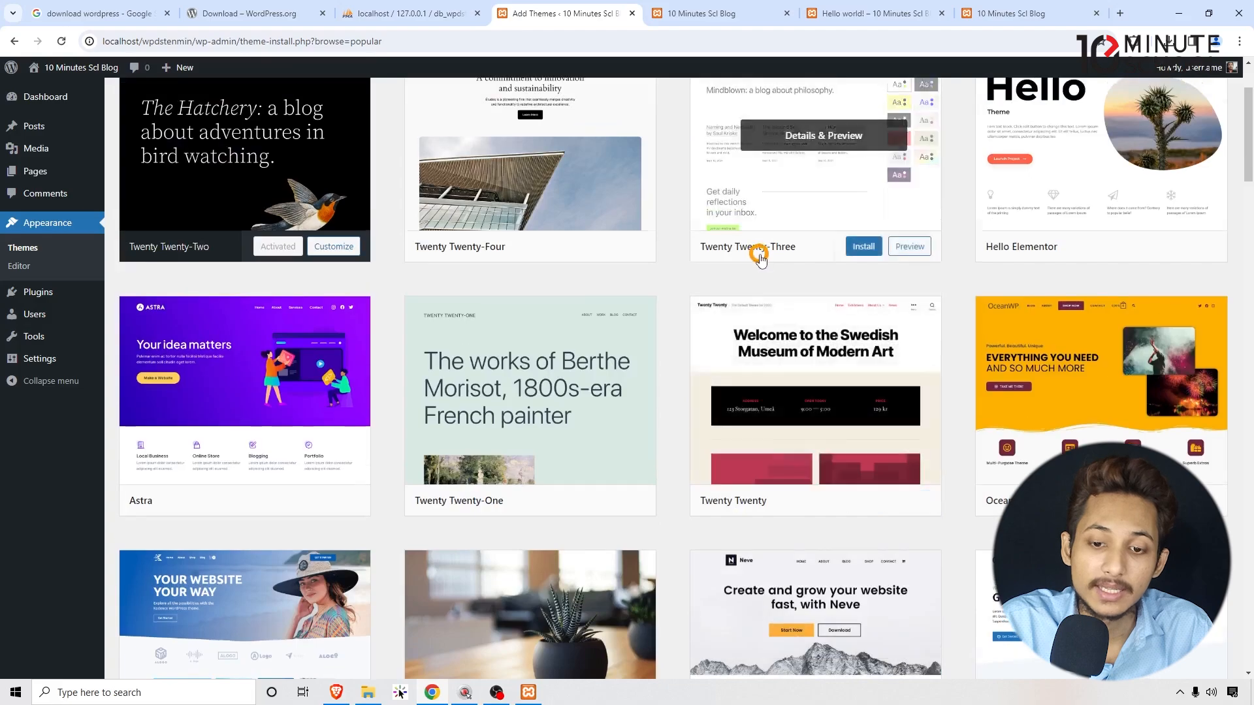
{"action": "scroll", "coordinate": [756, 252], "scroll_direction": "down", "scroll_amount": 9}
{"action": "scroll", "coordinate": [820, 400], "scroll_direction": "up", "scroll_amount": 15}
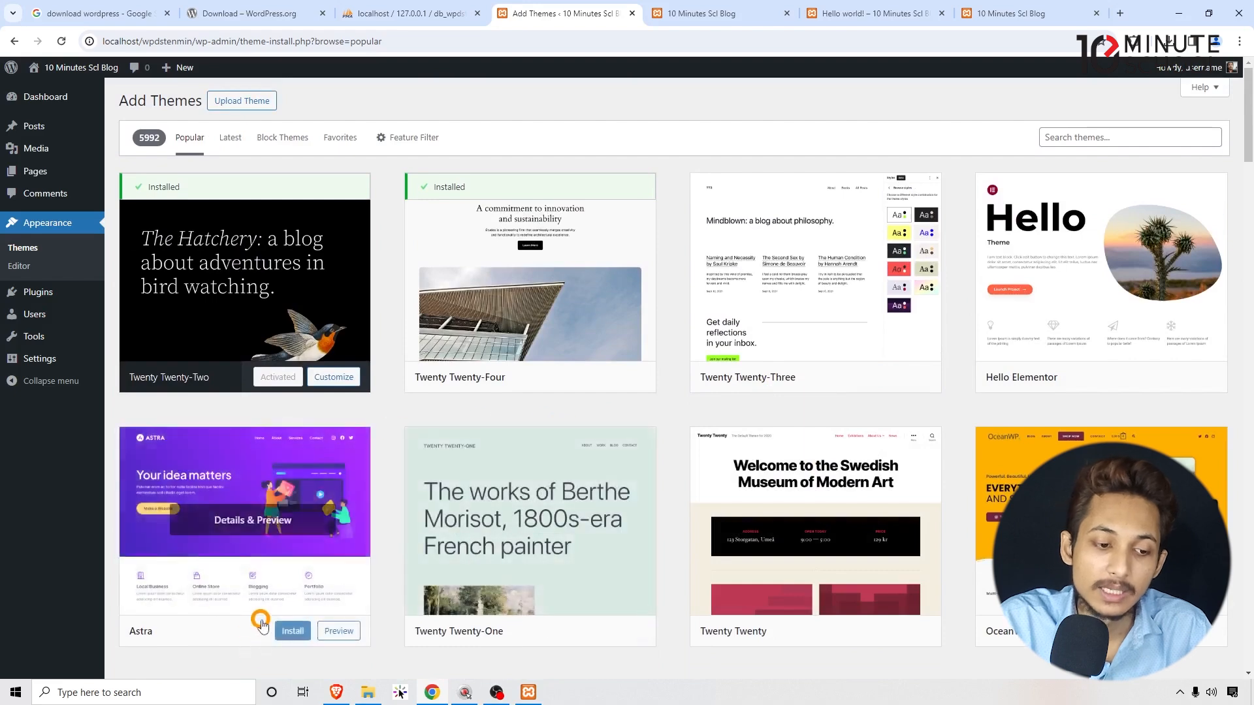
{"action": "scroll", "coordinate": [189, 604], "scroll_direction": "down", "scroll_amount": 1}
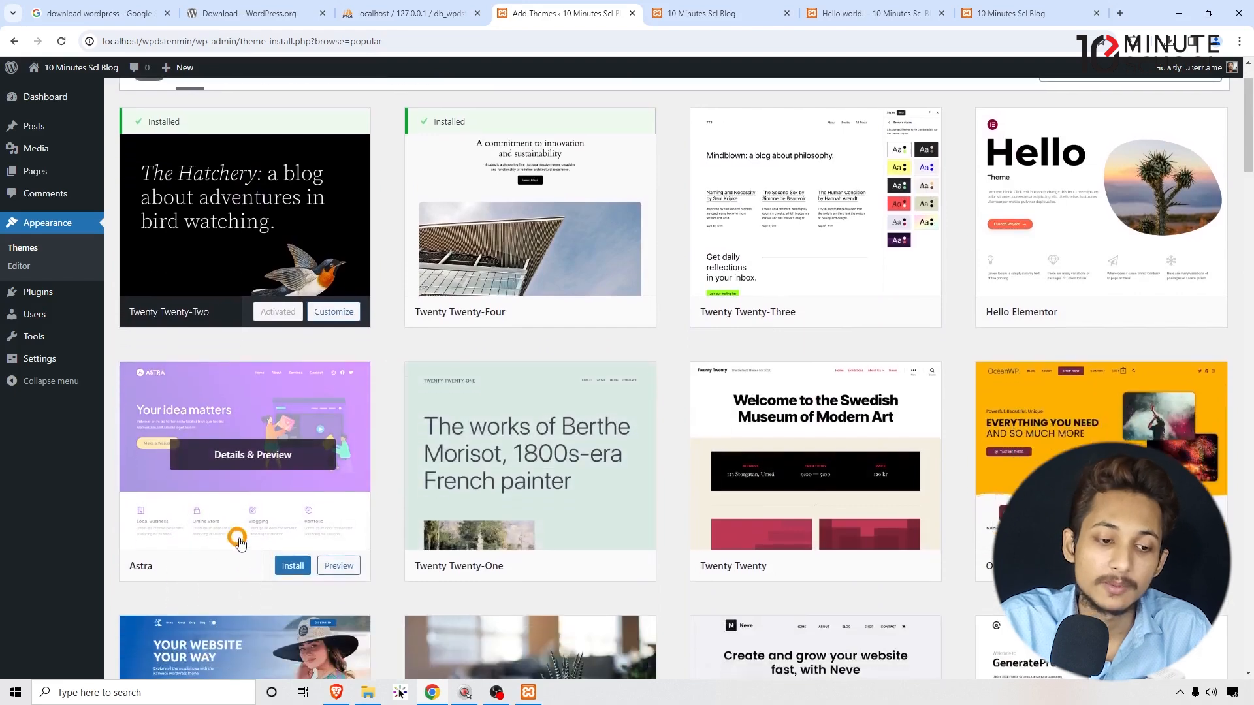
Install Astra and return to the Themes list, now showing three installed themes.
{"action": "left_click", "coordinate": [293, 565]}
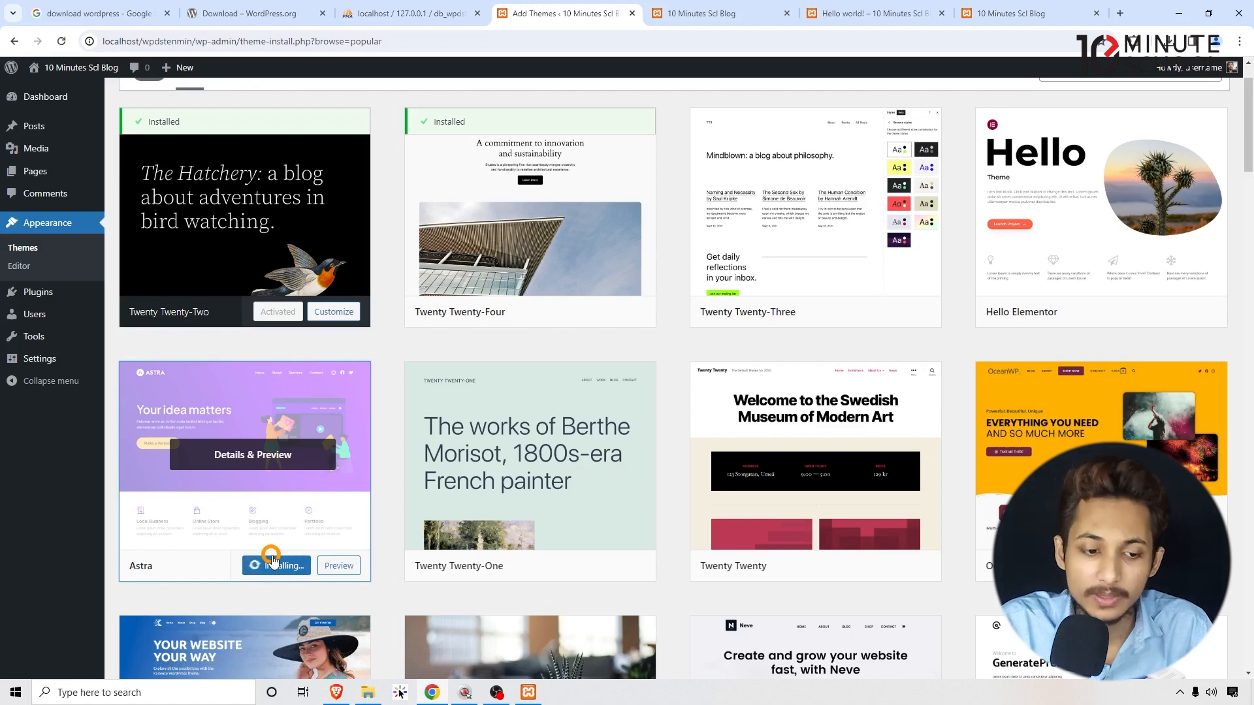
{"action": "scroll", "coordinate": [295, 517], "scroll_direction": "up", "scroll_amount": 1}
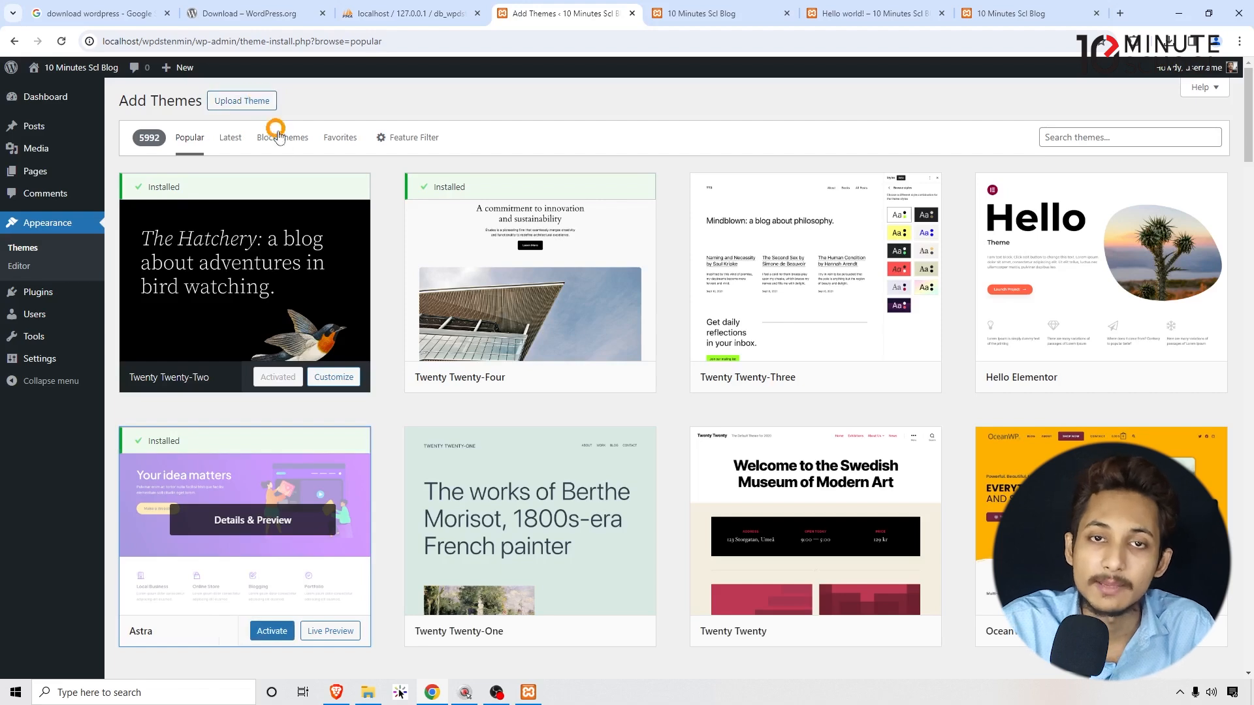
{"action": "scroll", "coordinate": [274, 196], "scroll_direction": "down", "scroll_amount": 4}
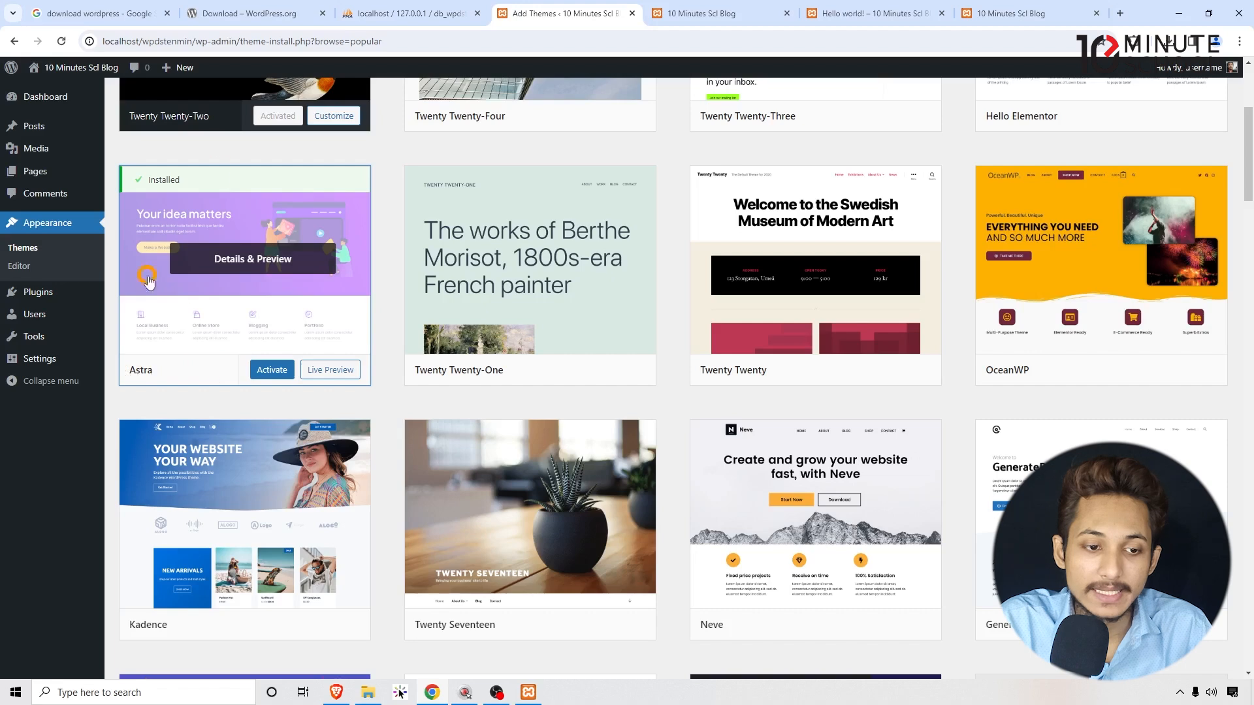
{"action": "left_click", "coordinate": [20, 253]}
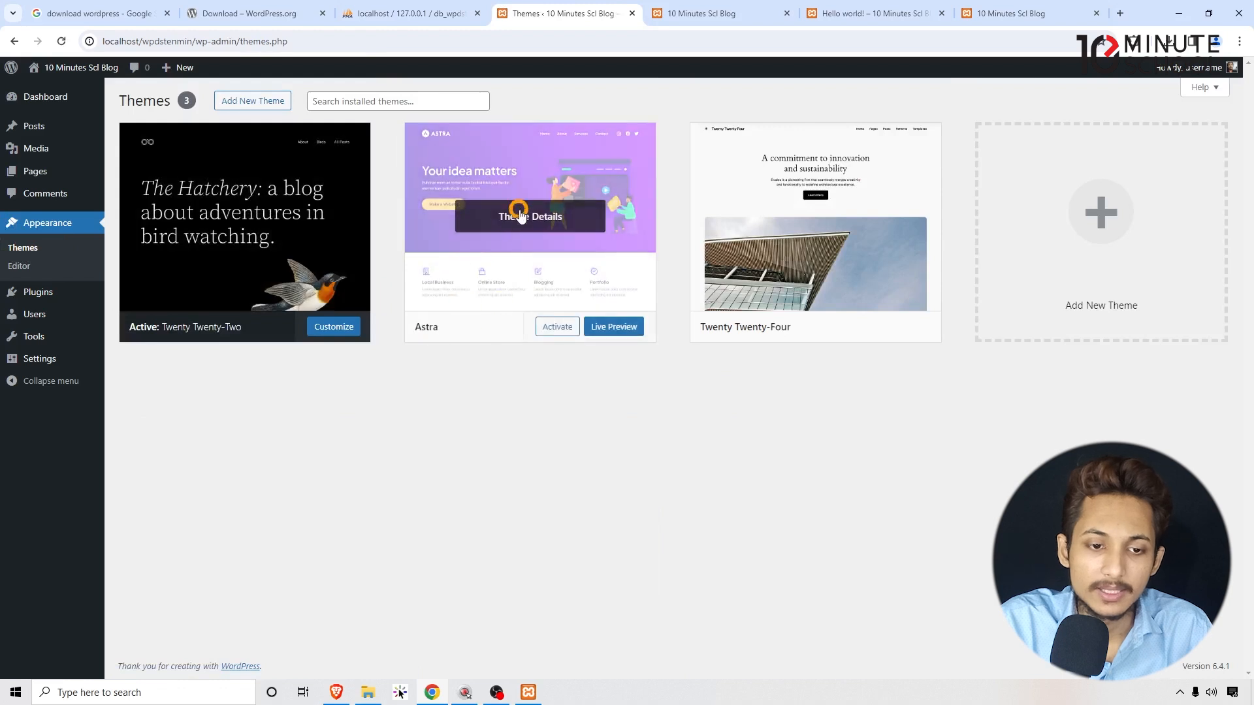
Activate the Astra theme on the Themes screen.
{"action": "left_click", "coordinate": [557, 327]}
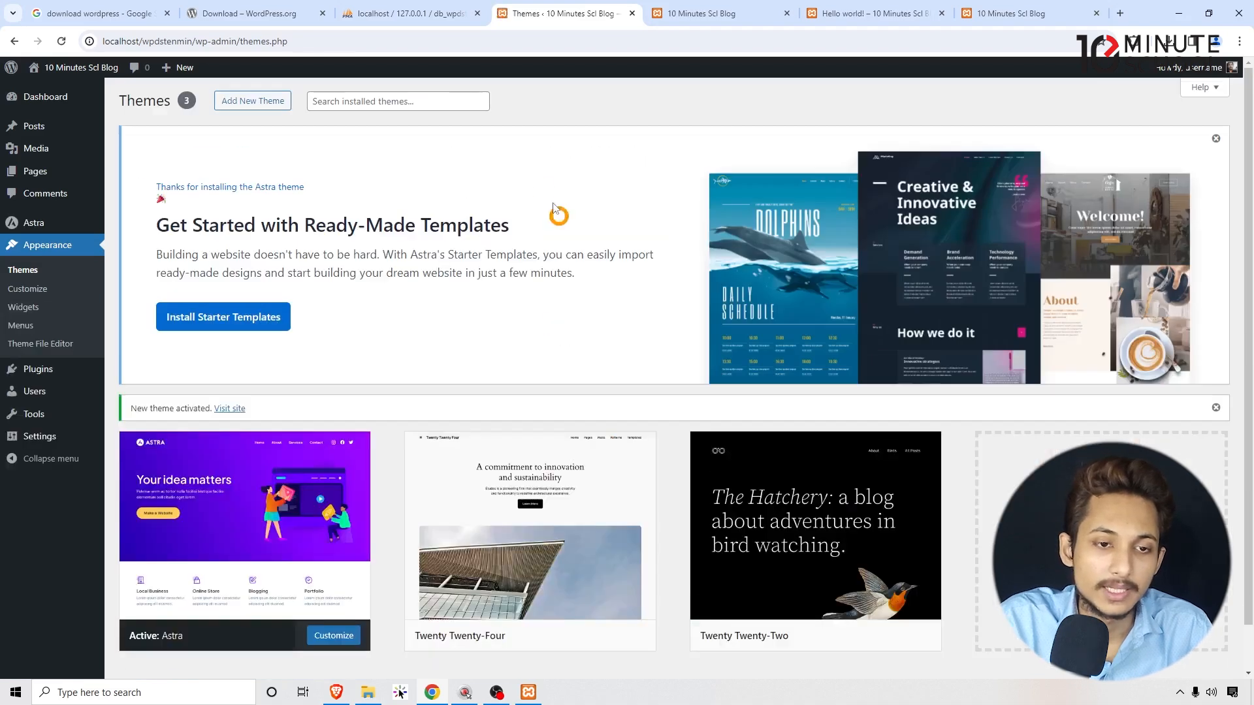
{"action": "scroll", "coordinate": [405, 255], "scroll_direction": "down", "scroll_amount": 1}
{"action": "scroll", "coordinate": [392, 268], "scroll_direction": "up", "scroll_amount": 1}
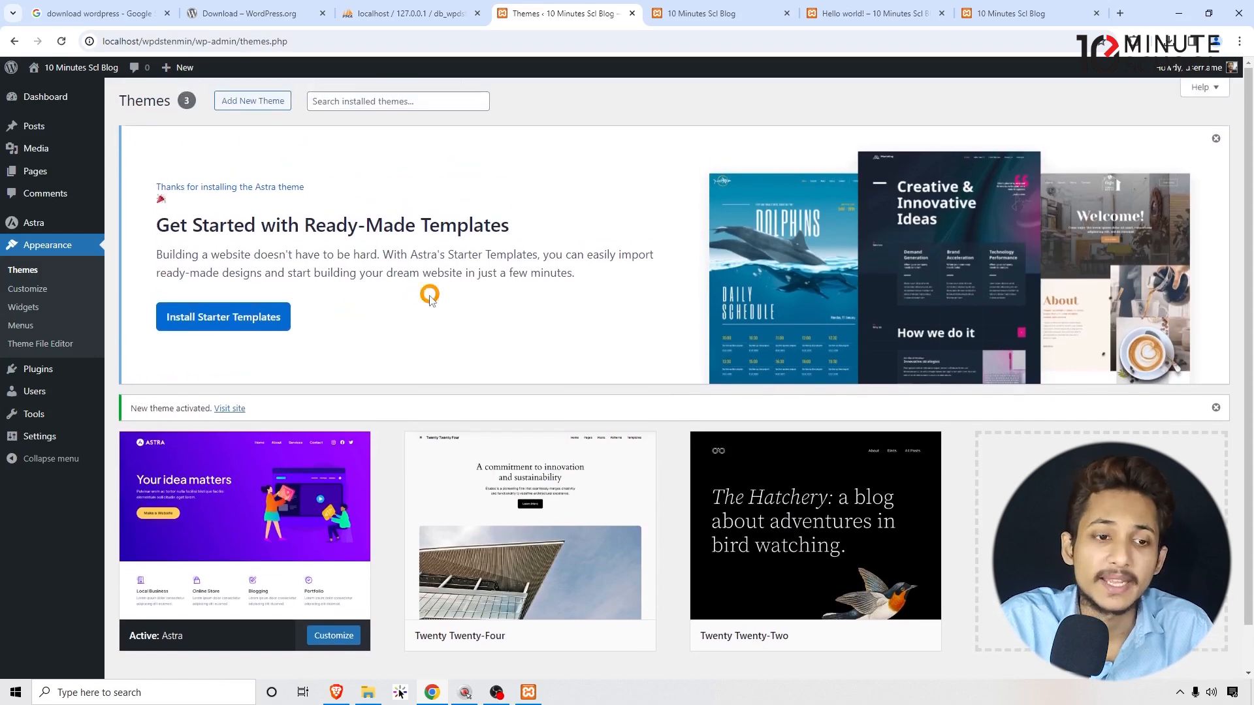
{"action": "left_click_drag", "start_coordinate": [160, 169], "coordinate": [489, 283]}
{"action": "left_click", "coordinate": [672, 107]}
Reload the site's front page to see it rendered in Astra's style.
{"action": "left_click", "coordinate": [714, 14]}
{"action": "left_click", "coordinate": [710, 41]}
{"action": "key", "text": "Return"}
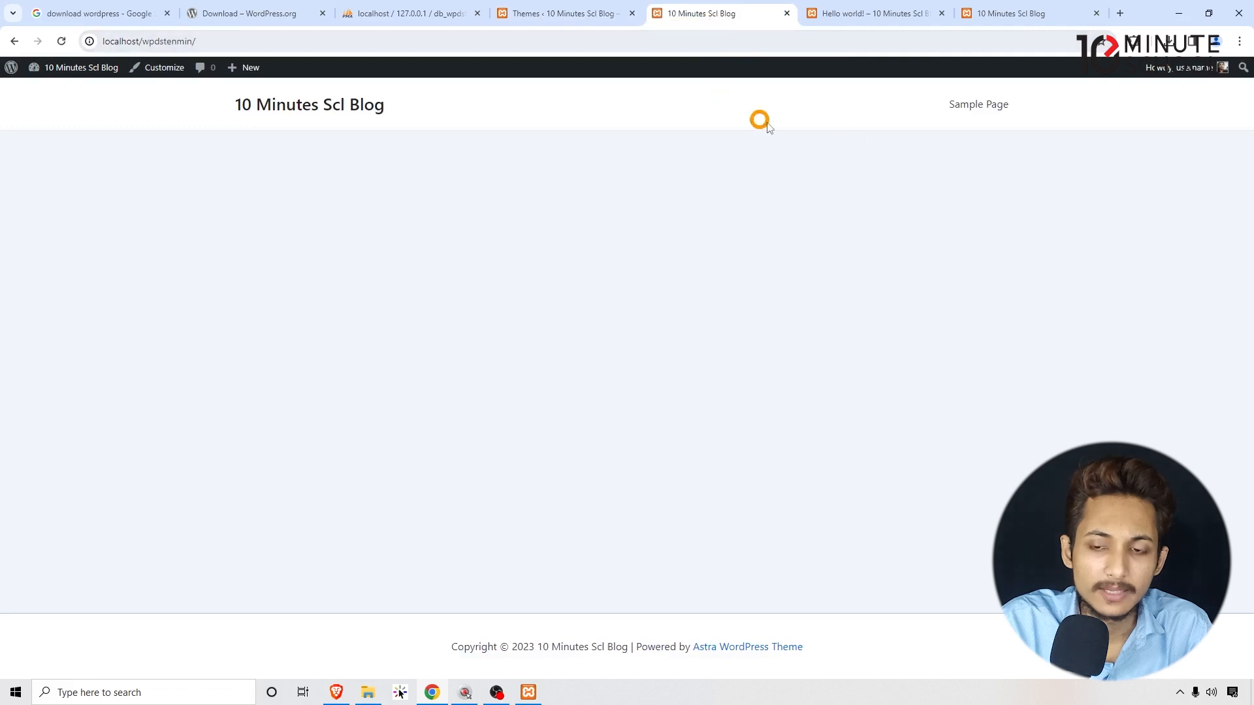
{"action": "left_click_drag", "start_coordinate": [1083, 104], "coordinate": [171, 118]}
{"action": "left_click", "coordinate": [159, 118]}
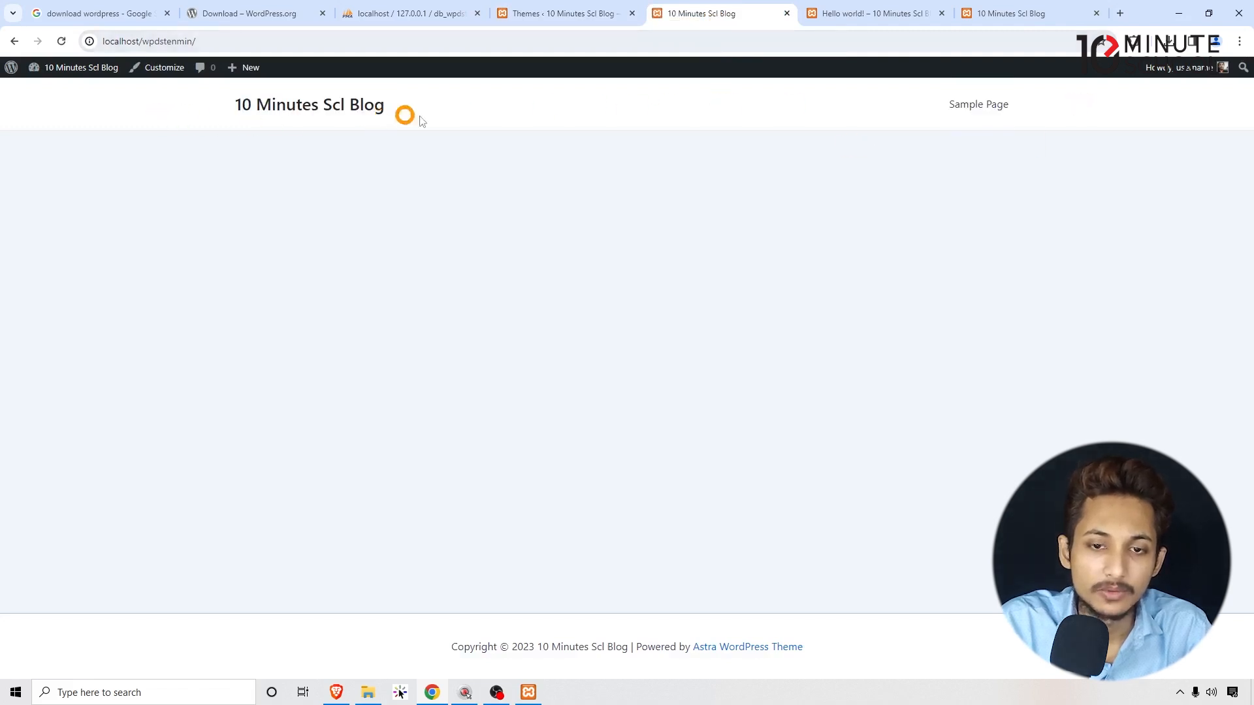
View the Sample Page in Astra's style, then go back to the themes admin tab.
{"action": "left_click", "coordinate": [946, 105]}
{"action": "left_click_drag", "start_coordinate": [874, 494], "coordinate": [4, 197]}
{"action": "left_click_drag", "start_coordinate": [95, 178], "coordinate": [654, 382]}
{"action": "left_click", "coordinate": [921, 470]}
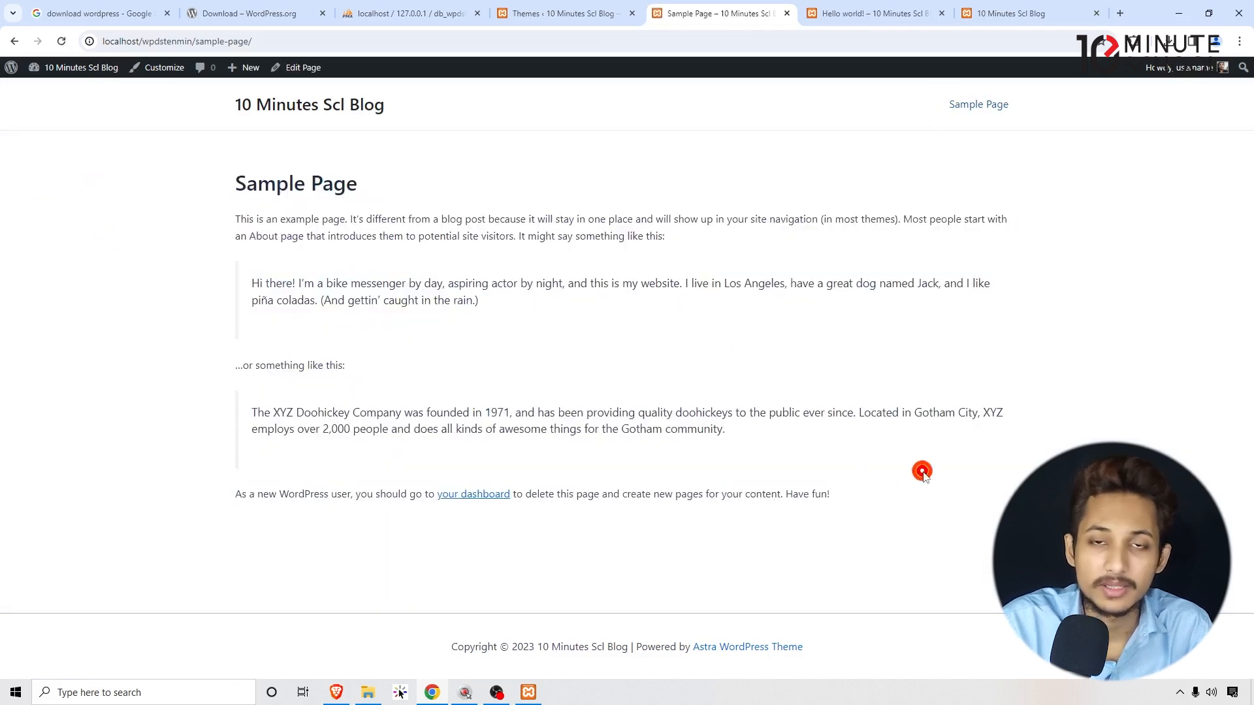
{"action": "left_click", "coordinate": [565, 13]}
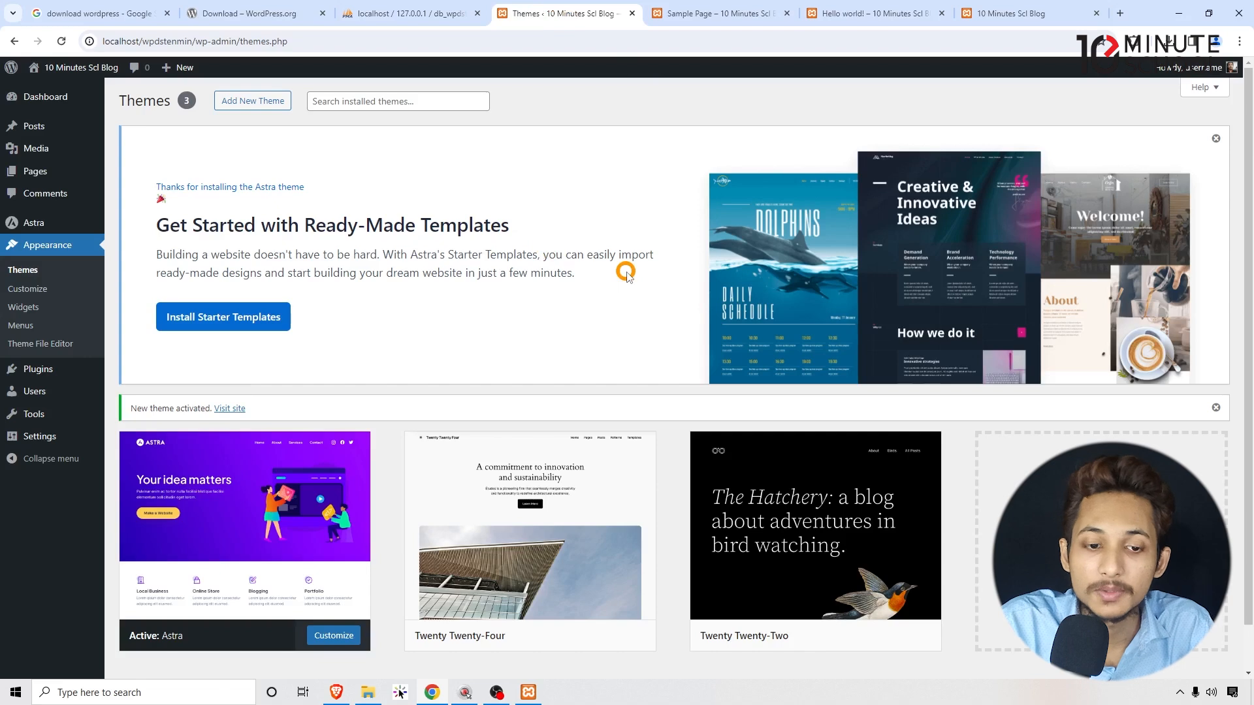
Open Installed Plugins, listing the inactive Akismet Anti-spam and Hello Dolly plugins.
{"action": "scroll", "coordinate": [389, 361], "scroll_direction": "down", "scroll_amount": 1}
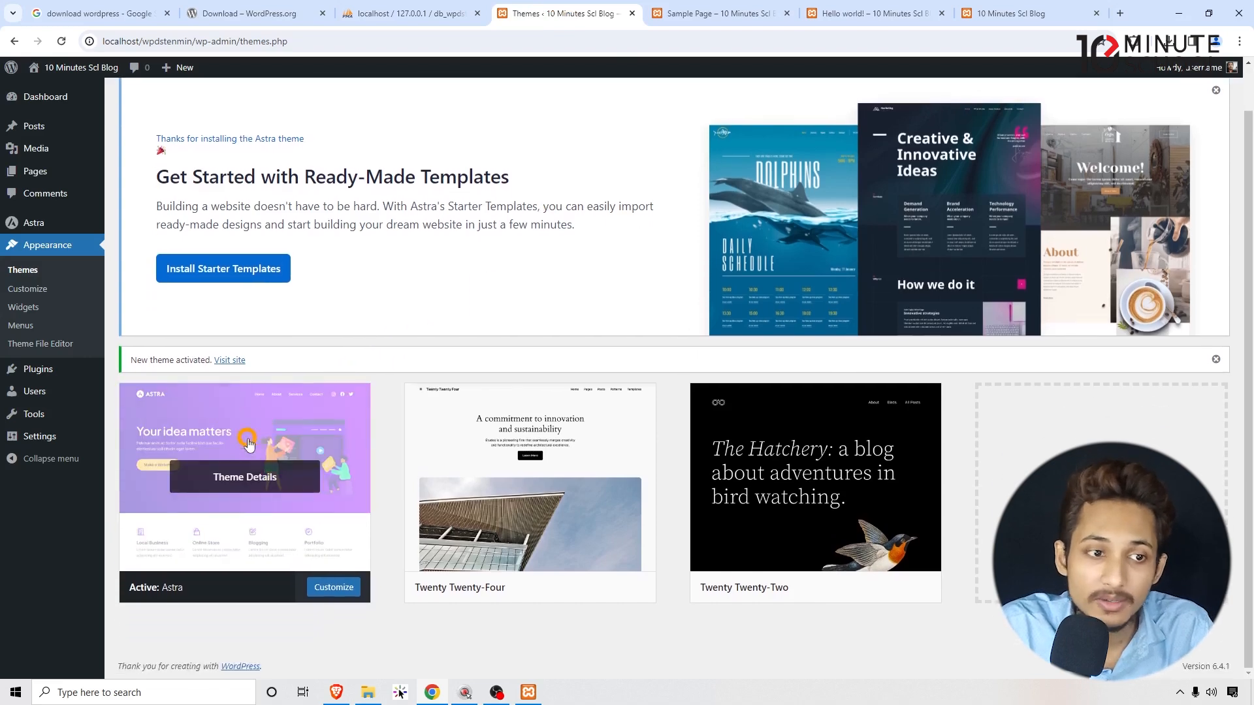
{"action": "scroll", "coordinate": [249, 444], "scroll_direction": "up", "scroll_amount": 1}
{"action": "mouse_move", "coordinate": [34, 224]}
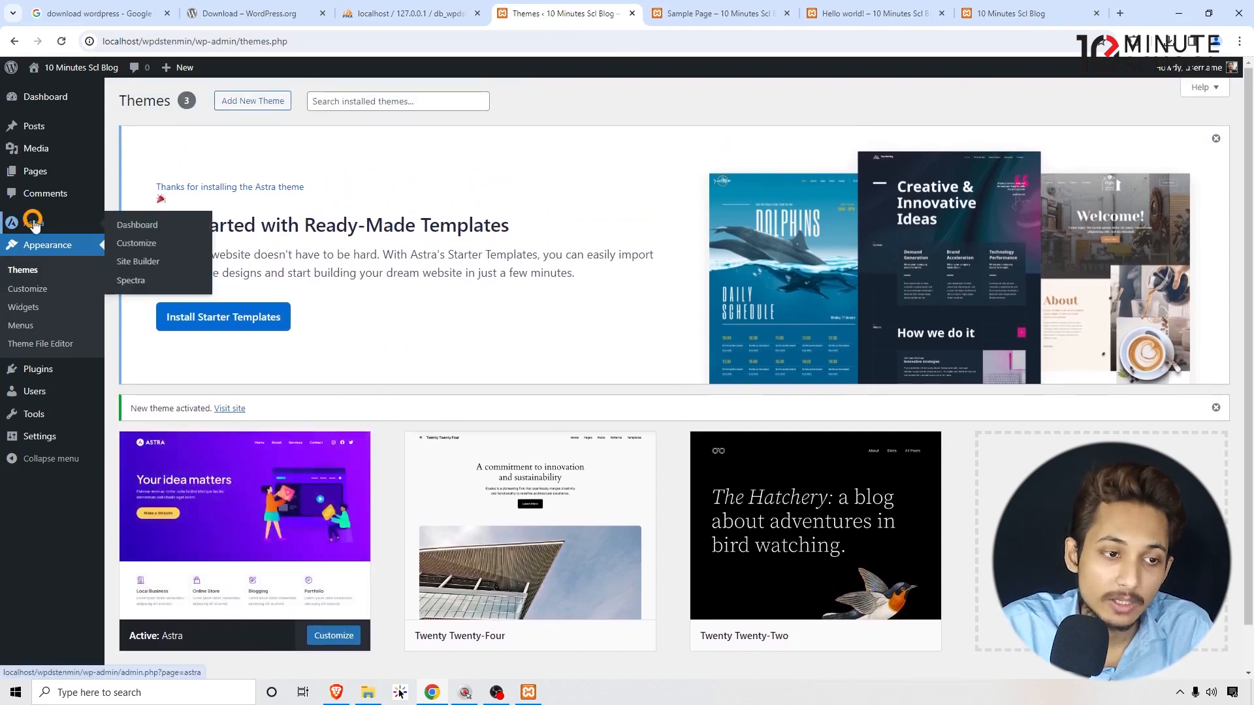
{"action": "scroll", "coordinate": [40, 230], "scroll_direction": "down", "scroll_amount": 1}
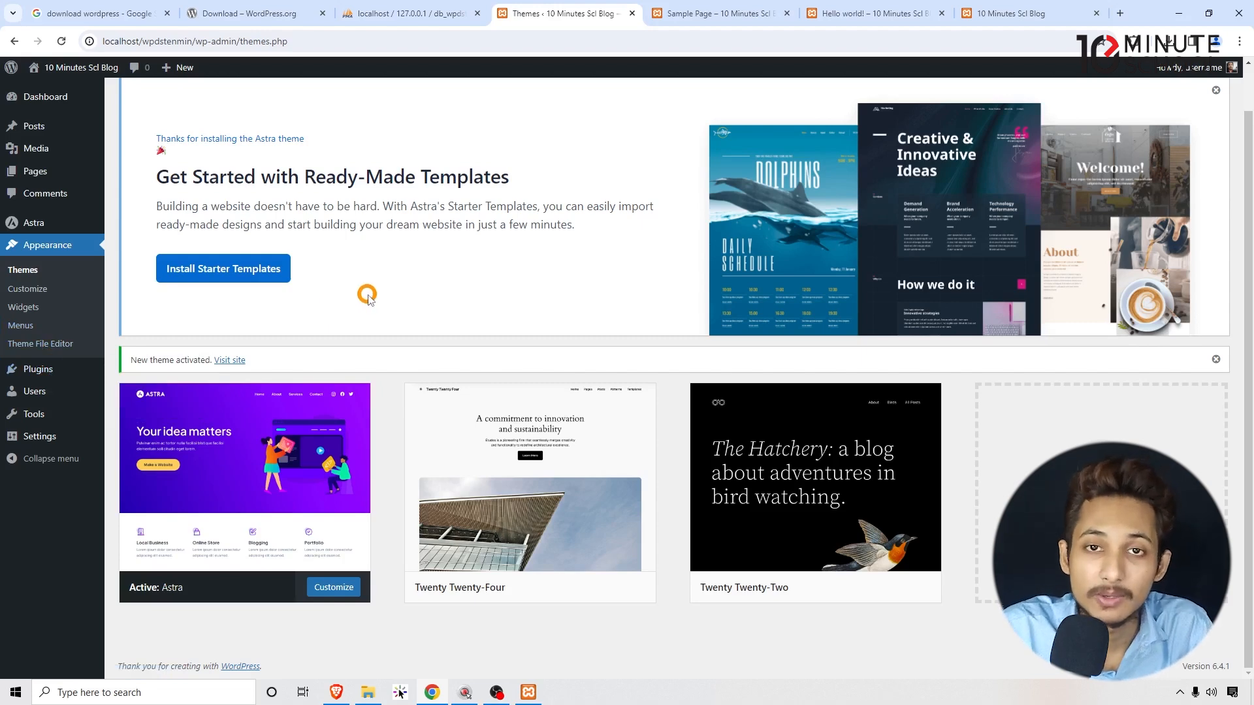
{"action": "left_click", "coordinate": [39, 370]}
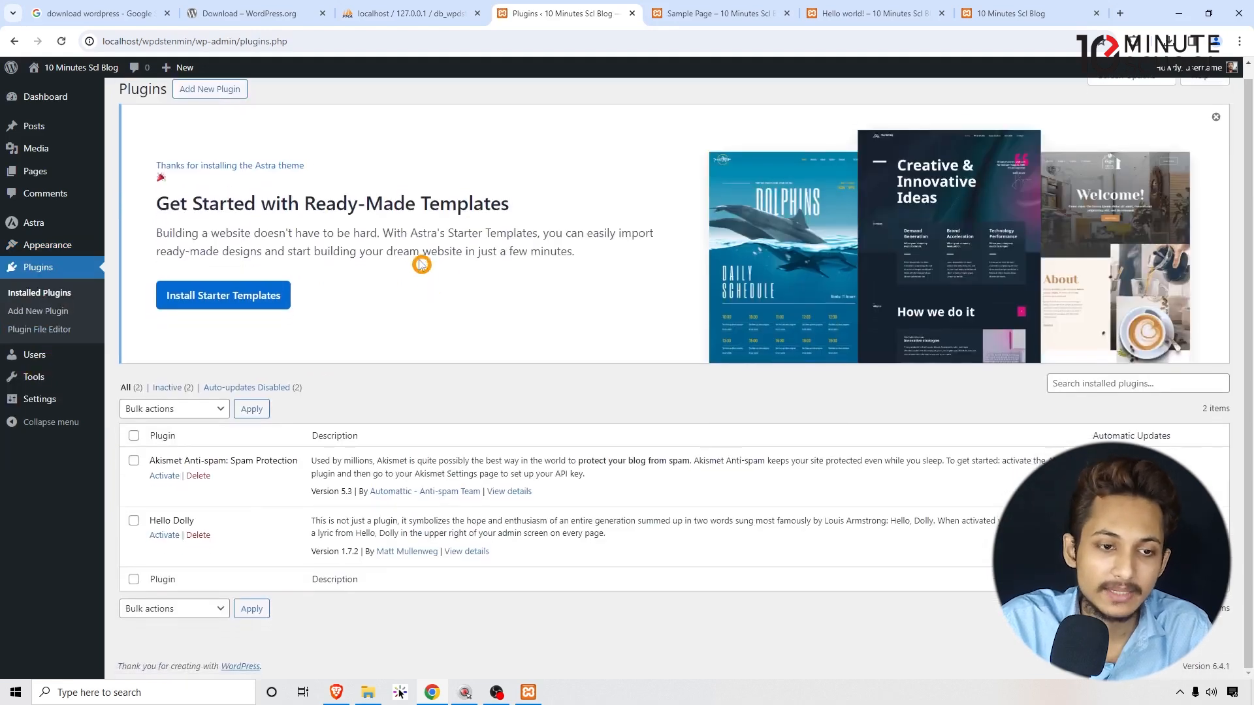
{"action": "left_click_drag", "start_coordinate": [178, 204], "coordinate": [420, 235]}
{"action": "left_click", "coordinate": [420, 235]}
{"action": "scroll", "coordinate": [588, 130], "scroll_direction": "up", "scroll_amount": 1}
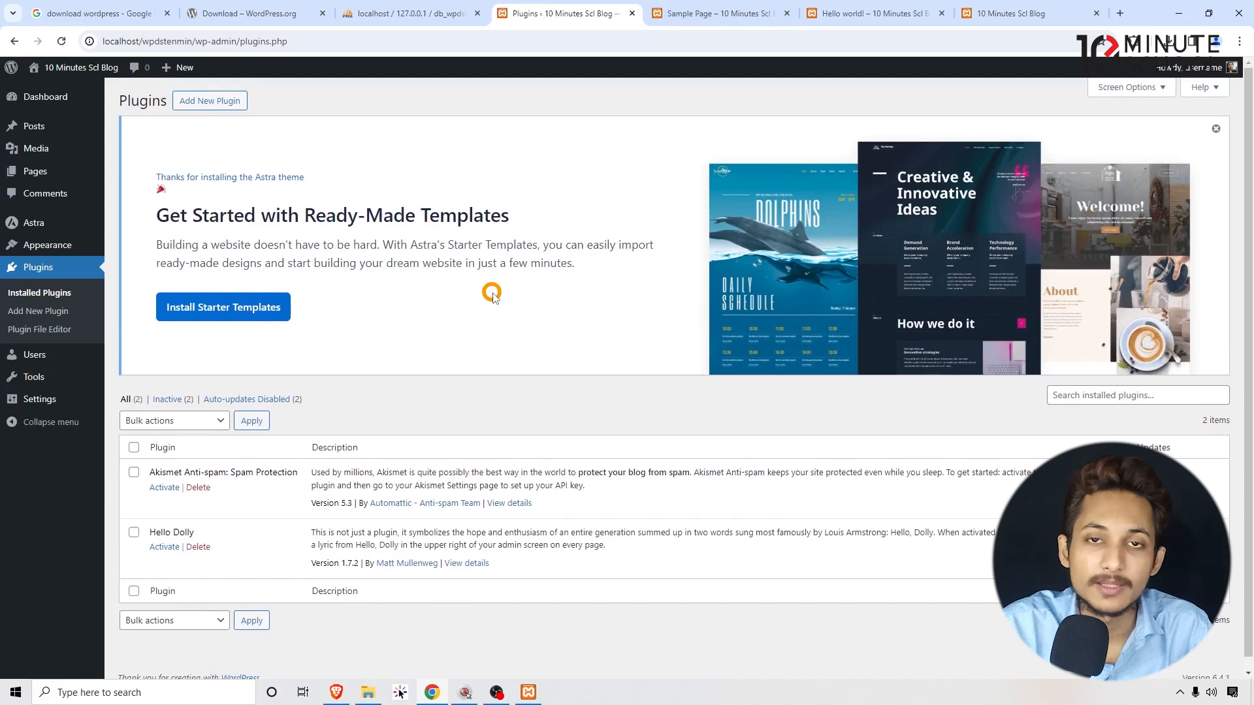
{"action": "mouse_move", "coordinate": [580, 261]}
{"action": "left_mouse_down"}
{"action": "mouse_move", "coordinate": [422, 261]}
{"action": "mouse_move", "coordinate": [603, 260]}
{"action": "left_mouse_up"}
{"action": "left_click", "coordinate": [603, 260]}
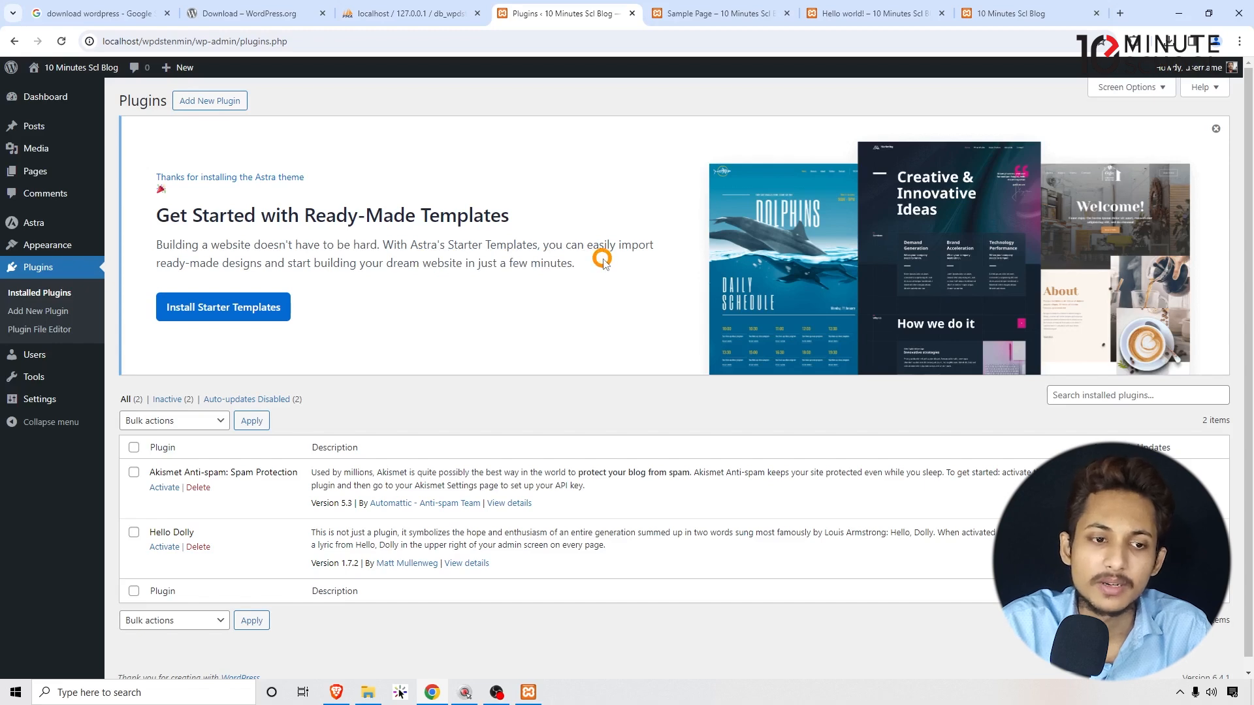
{"action": "mouse_move", "coordinate": [613, 261]}
{"action": "left_mouse_down"}
{"action": "mouse_move", "coordinate": [572, 263]}
{"action": "mouse_move", "coordinate": [609, 260]}
{"action": "left_mouse_up"}
{"action": "left_click", "coordinate": [613, 261]}
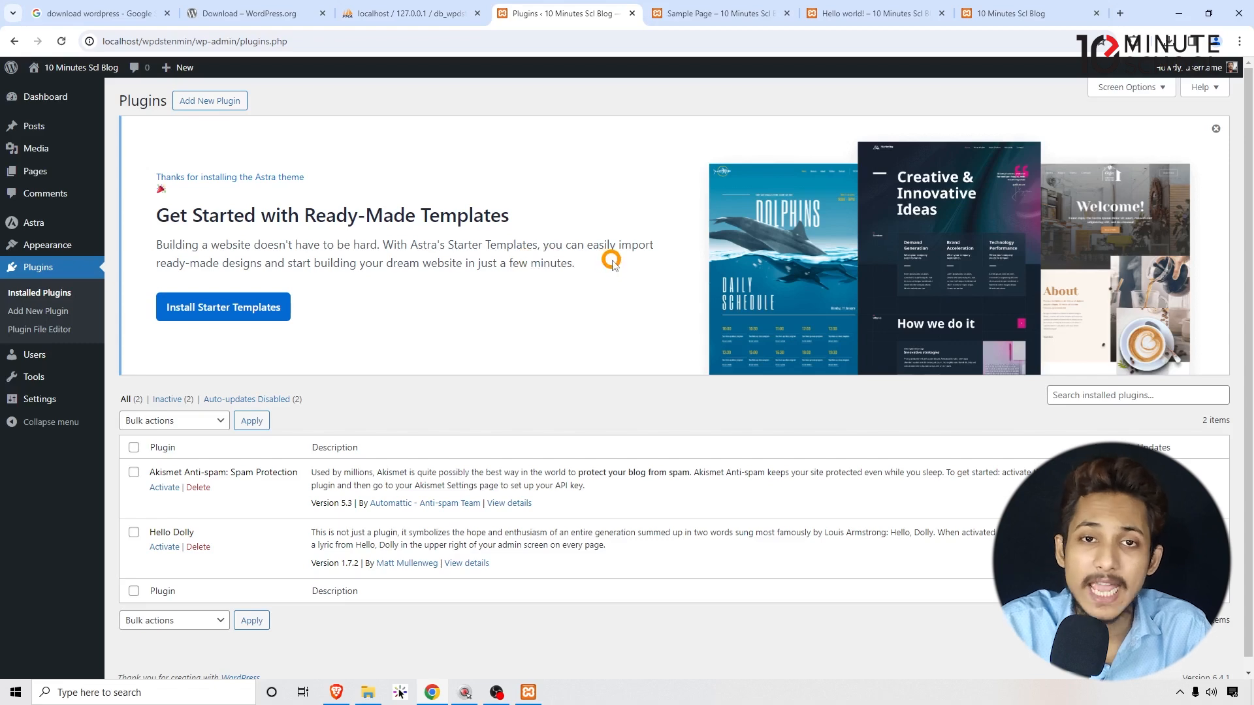
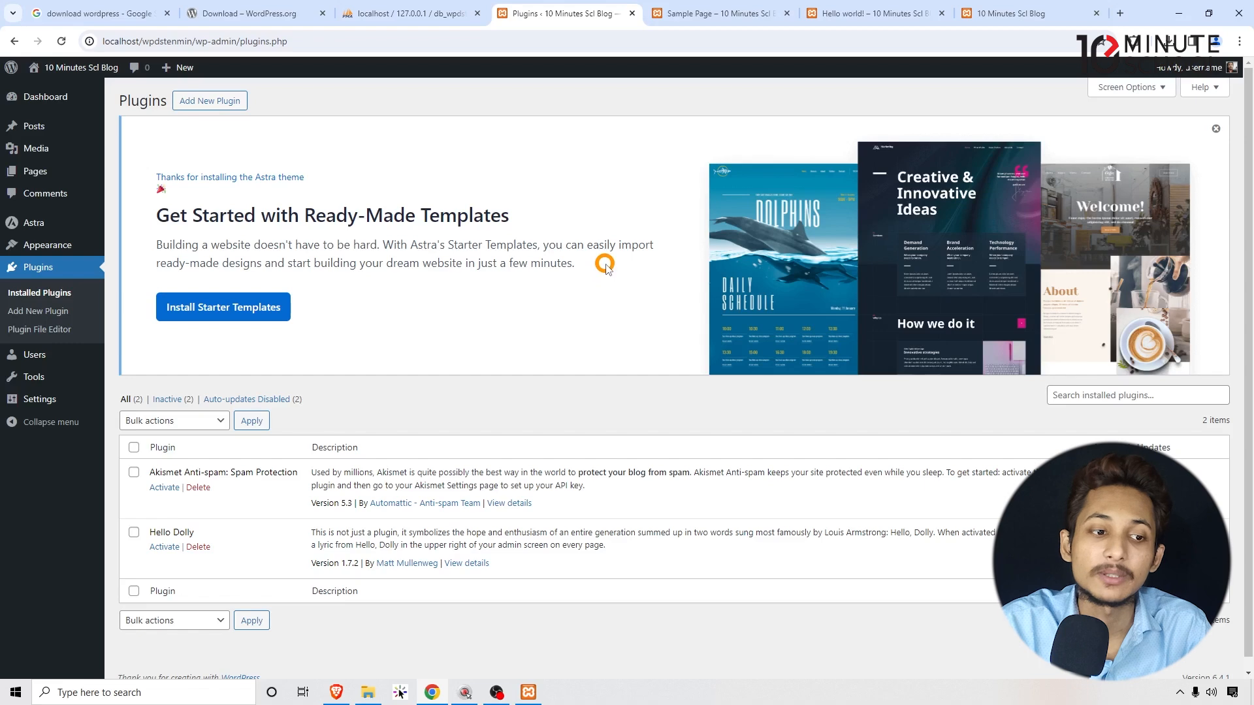
Bulk-delete the Akismet Anti-spam and Hello Dolly plugins and confirm the deletion.
{"action": "scroll", "coordinate": [412, 254], "scroll_direction": "down", "scroll_amount": 1}
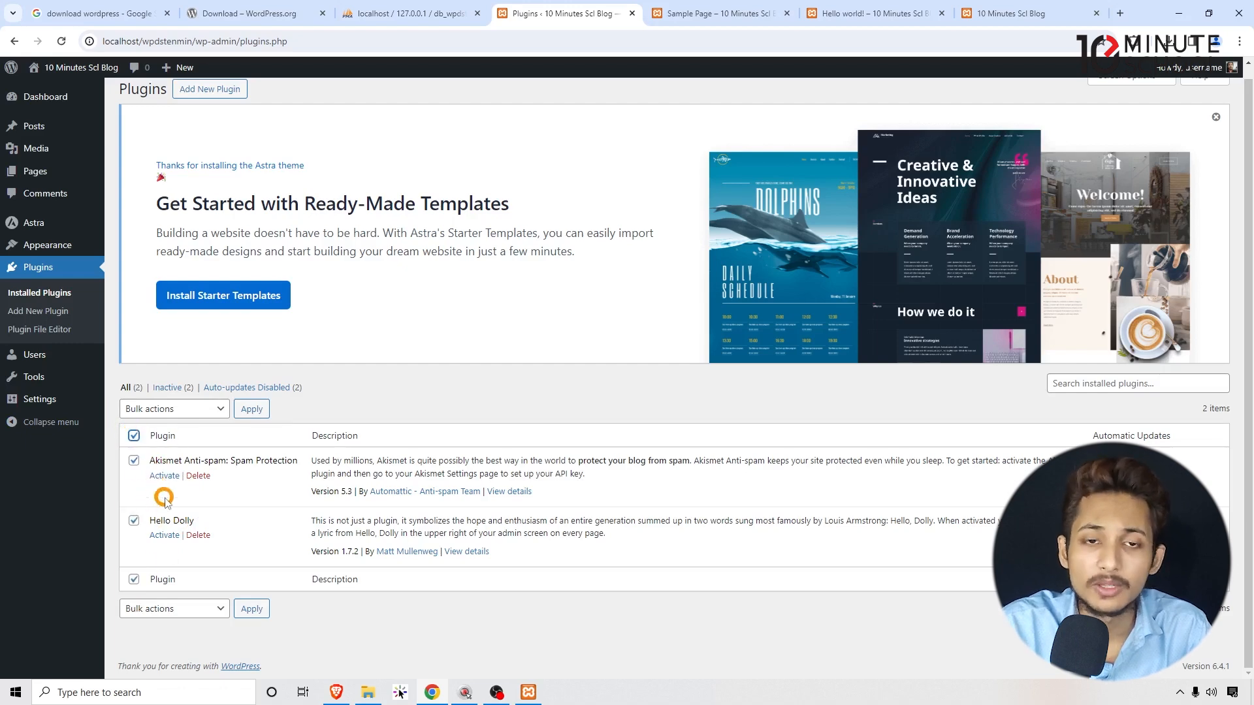
{"action": "left_click", "coordinate": [185, 409]}
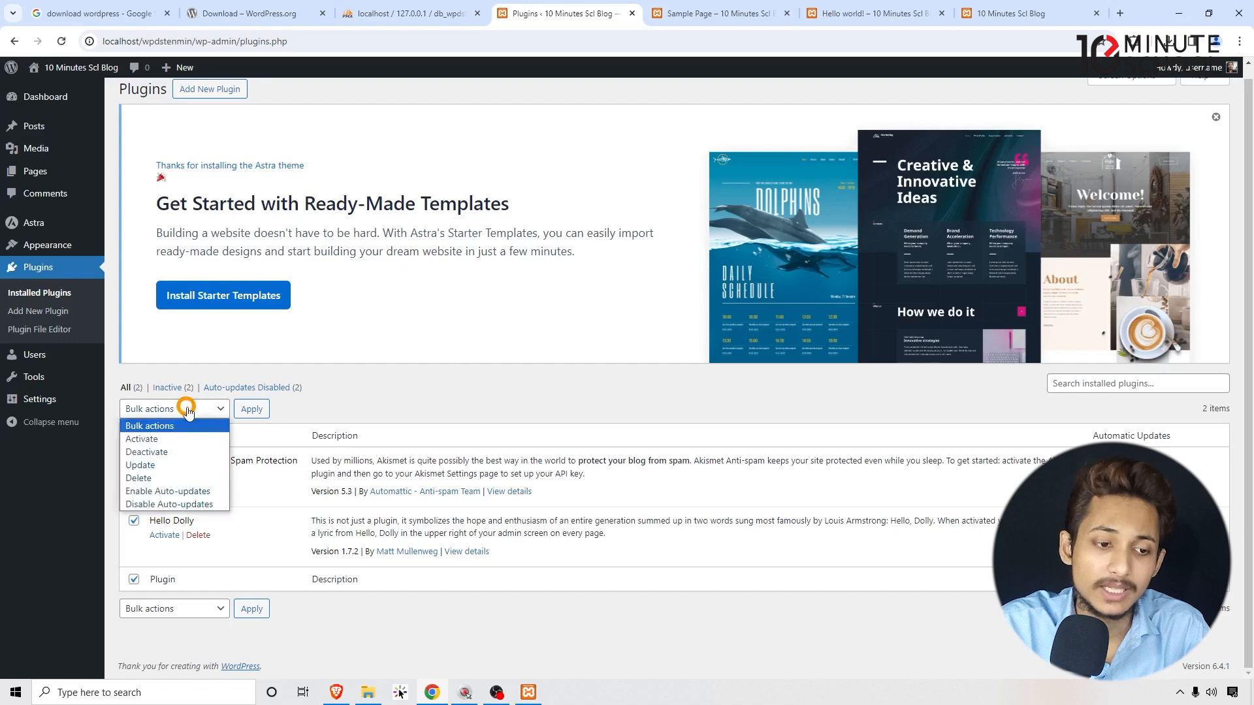
{"action": "left_click", "coordinate": [173, 477]}
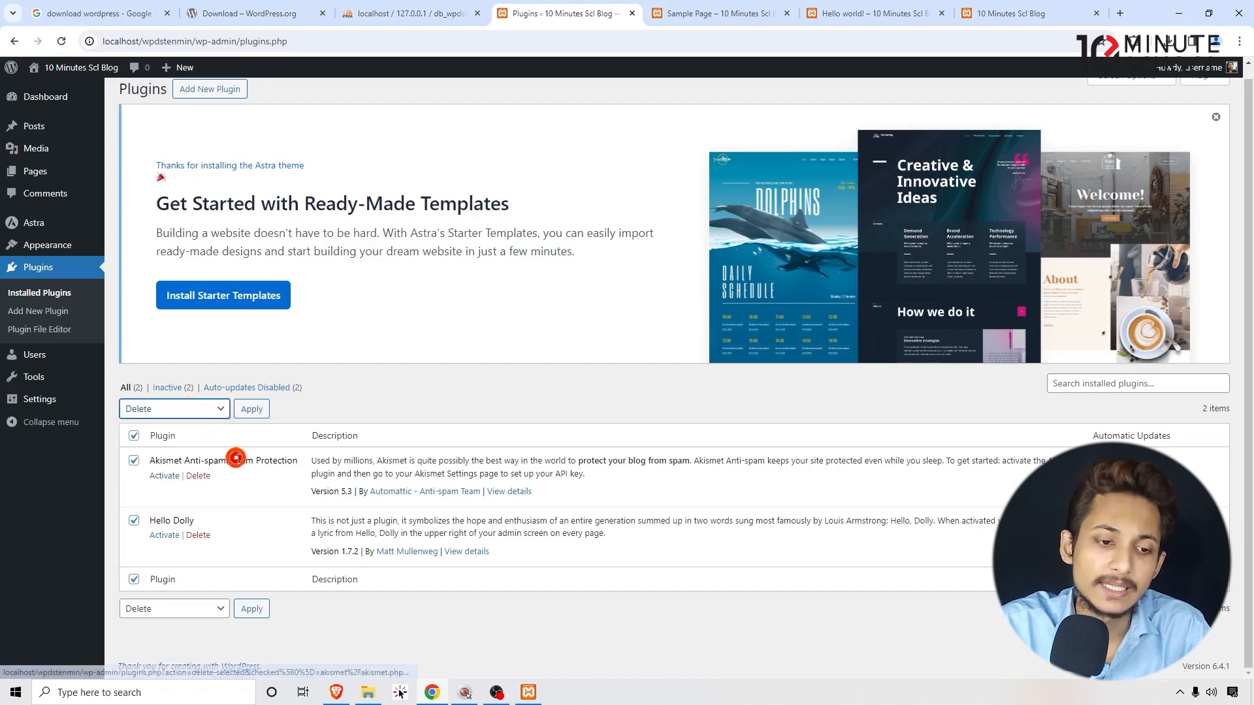
{"action": "left_click", "coordinate": [252, 410]}
{"action": "left_click", "coordinate": [679, 141]}
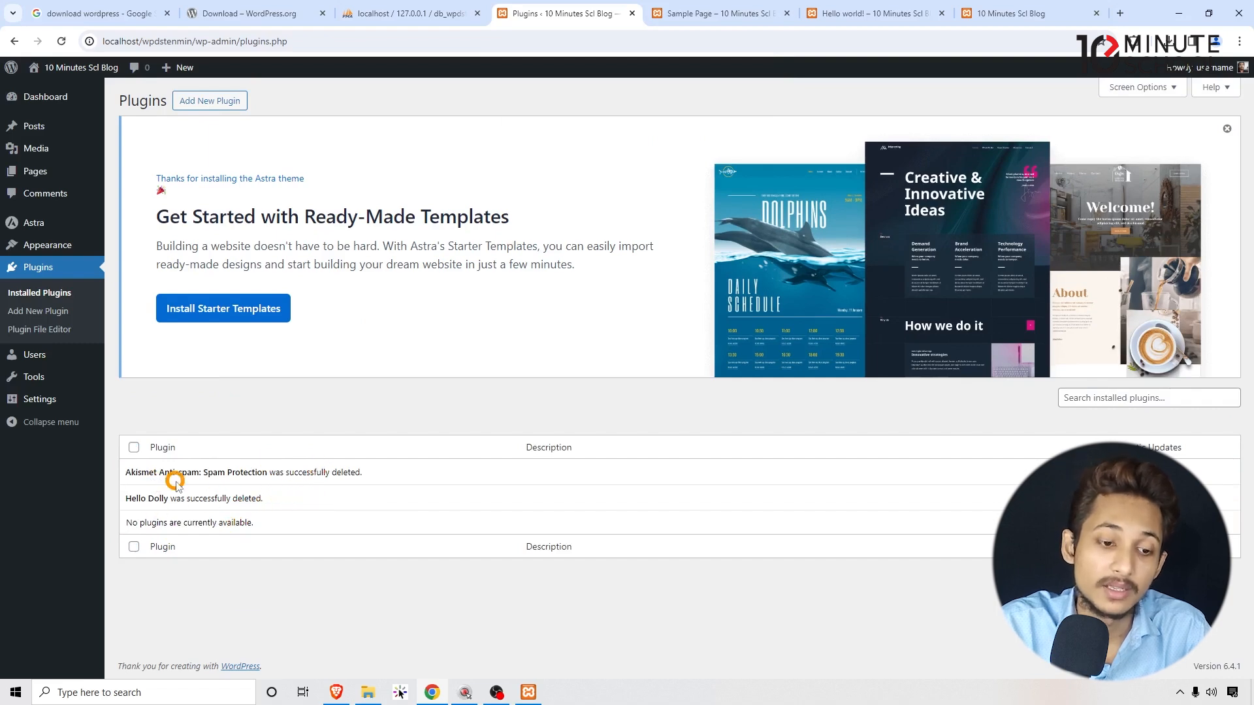
Read the Astra starter templates notice, then dismiss it with its X.
{"action": "left_click", "coordinate": [347, 390]}
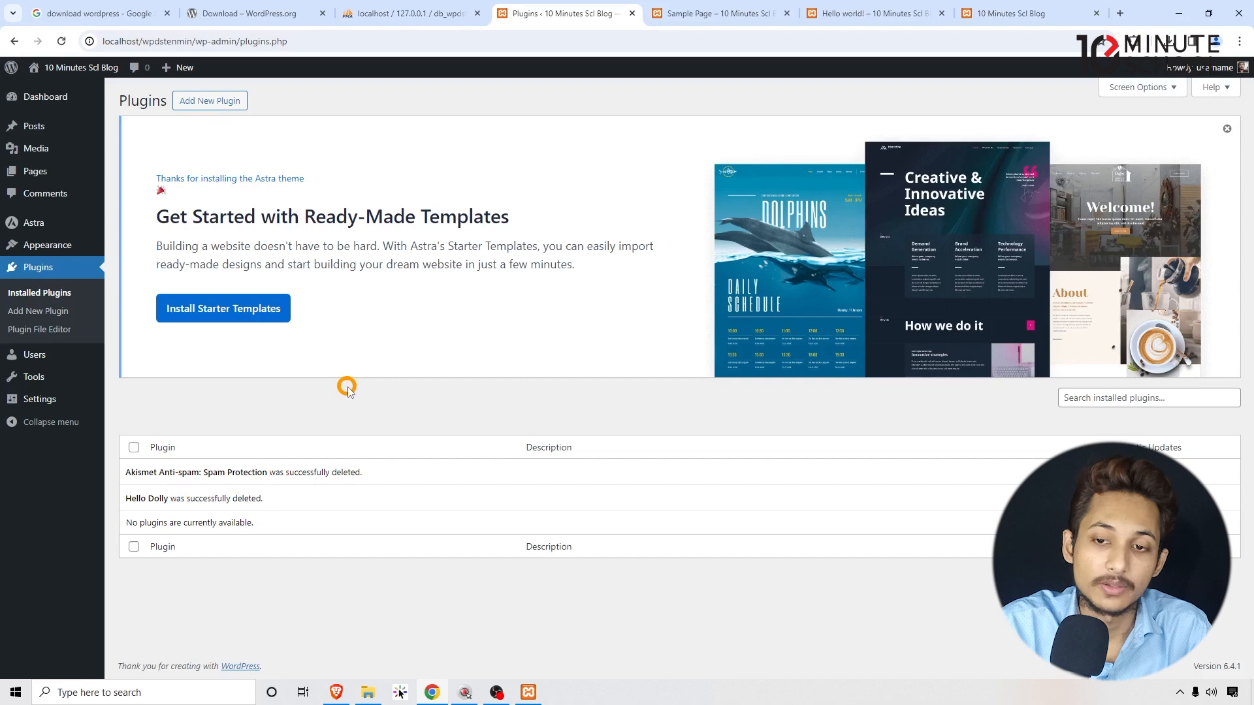
{"action": "left_click_drag", "start_coordinate": [148, 137], "coordinate": [154, 244]}
{"action": "left_click", "coordinate": [154, 245]}
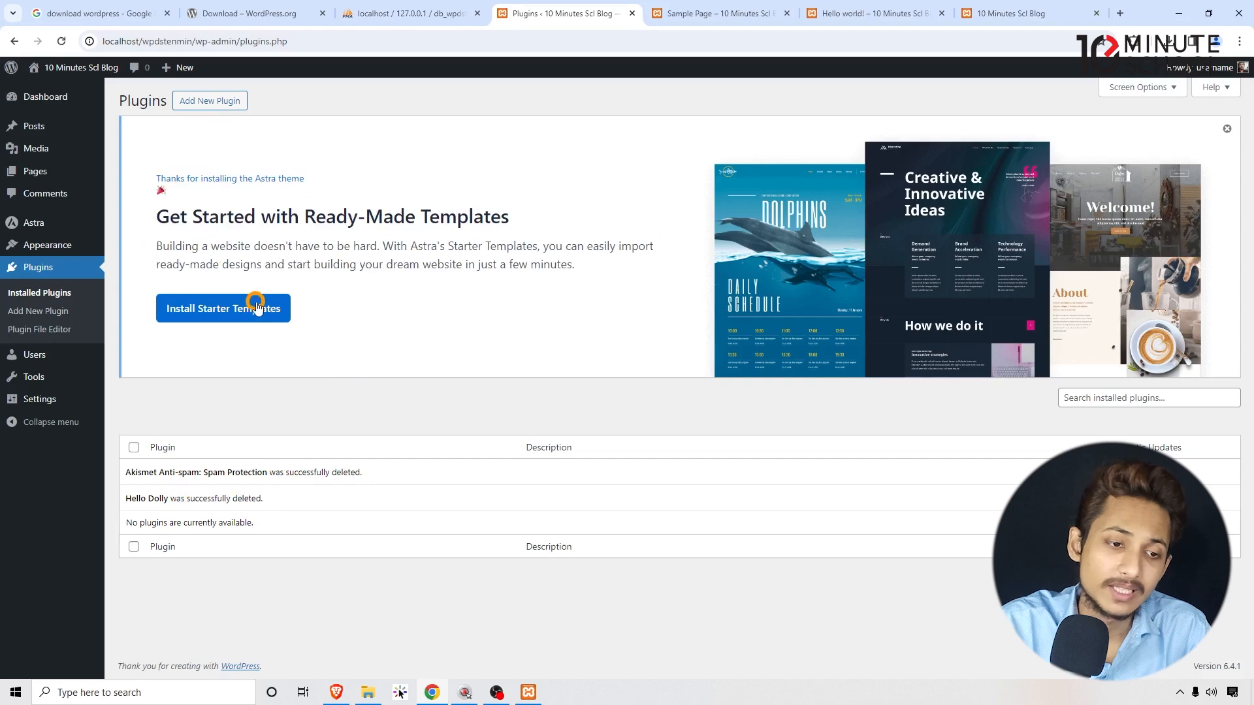
{"action": "mouse_move", "coordinate": [45, 250]}
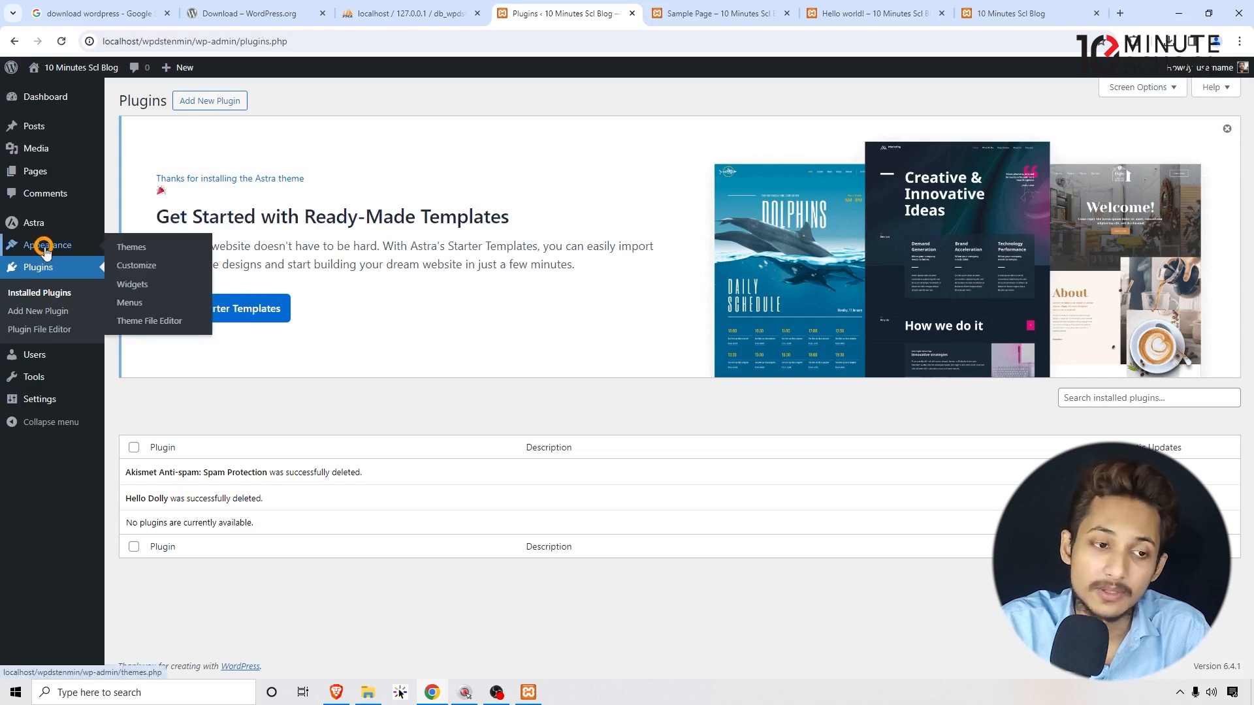
{"action": "left_click_drag", "start_coordinate": [632, 277], "coordinate": [373, 217]}
{"action": "left_click", "coordinate": [327, 218]}
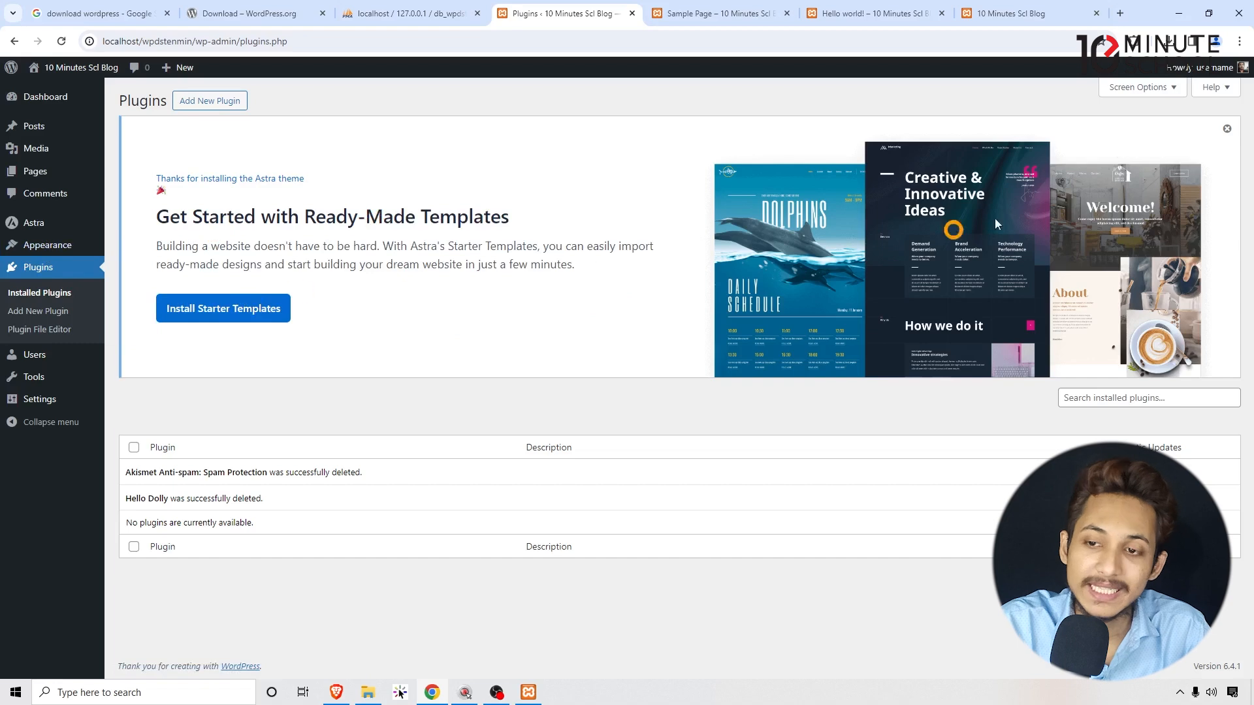
{"action": "left_click", "coordinate": [1226, 130]}
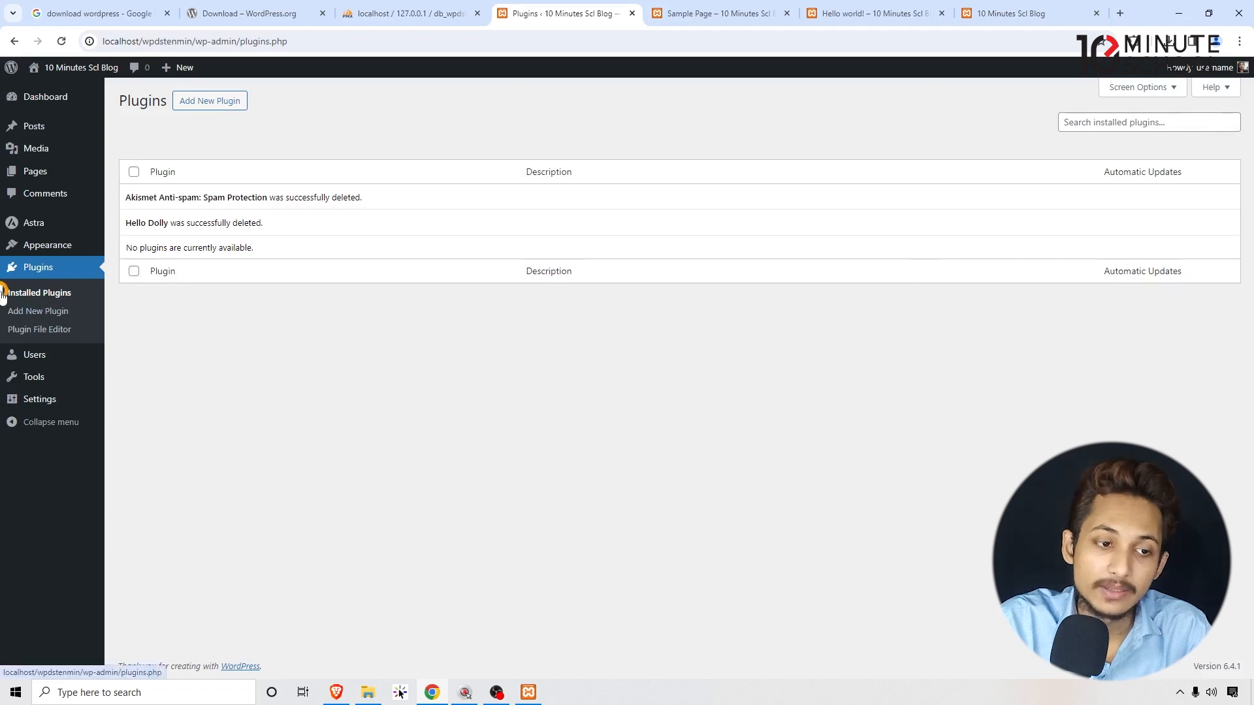
Search the plugin directory for 'cont' and install Contact Form by WPForms.
{"action": "left_click", "coordinate": [197, 102]}
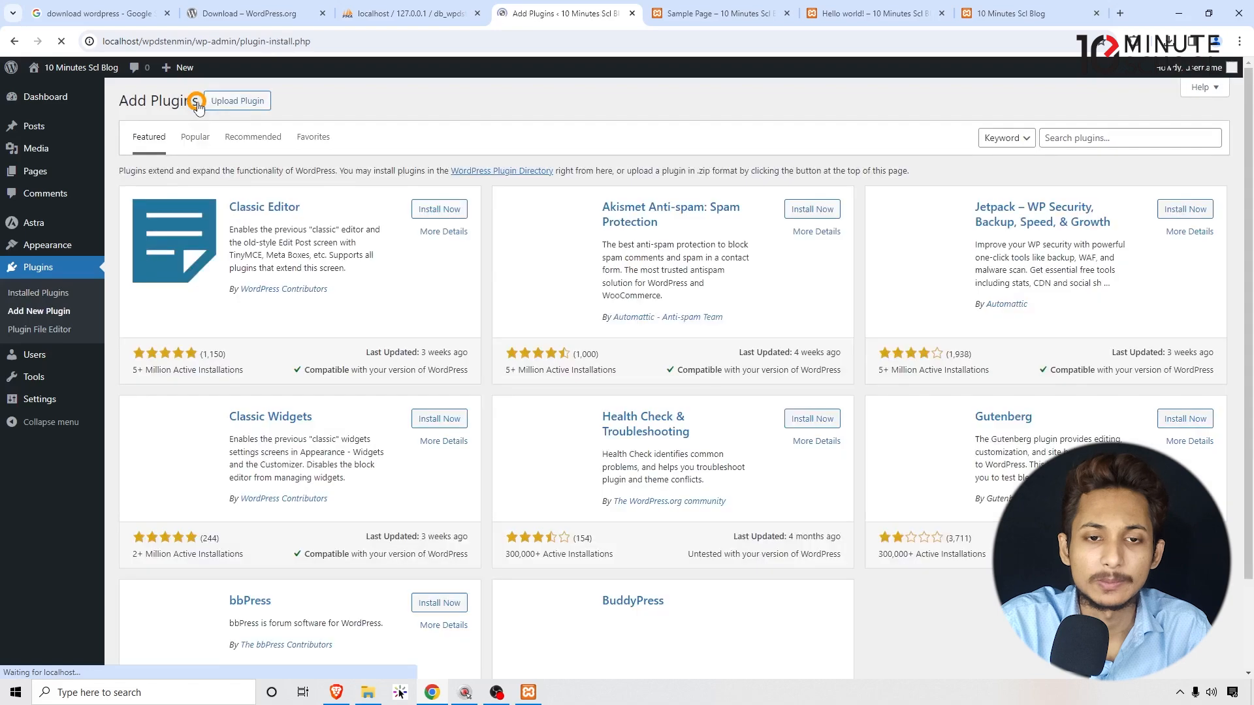
{"action": "left_click", "coordinate": [1106, 137]}
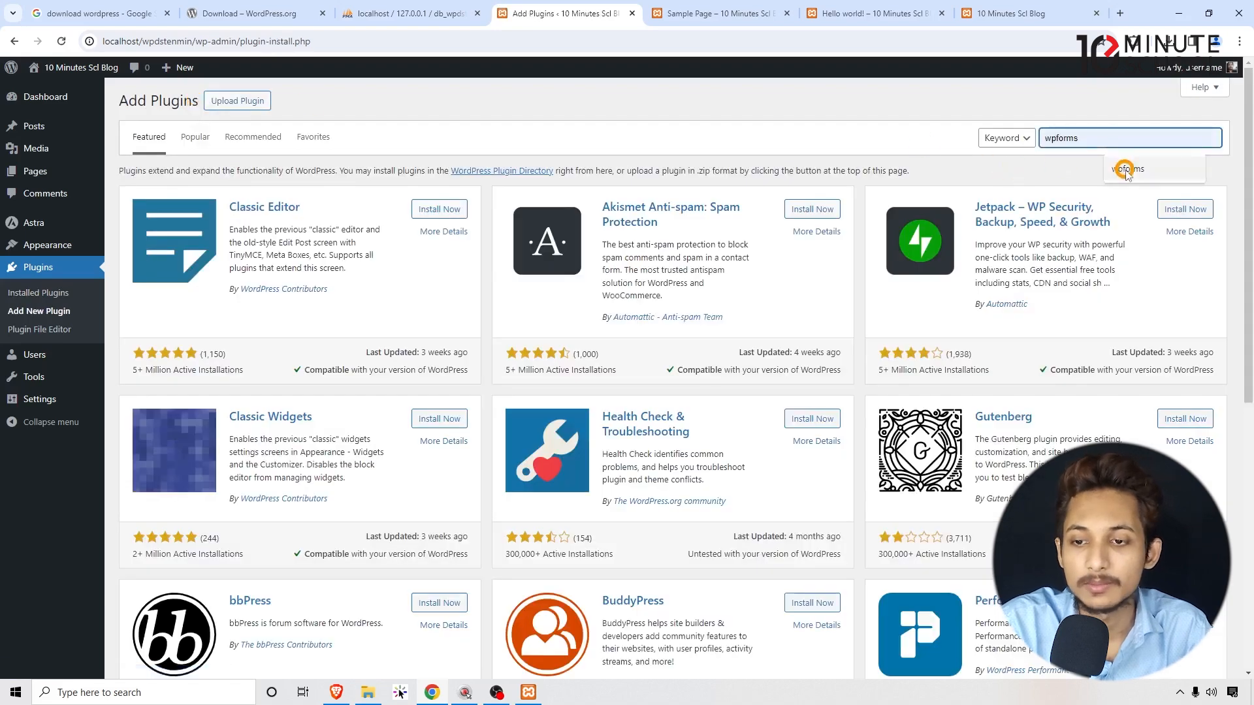
{"action": "left_click", "coordinate": [1081, 138]}
{"action": "type", "text": "c"}
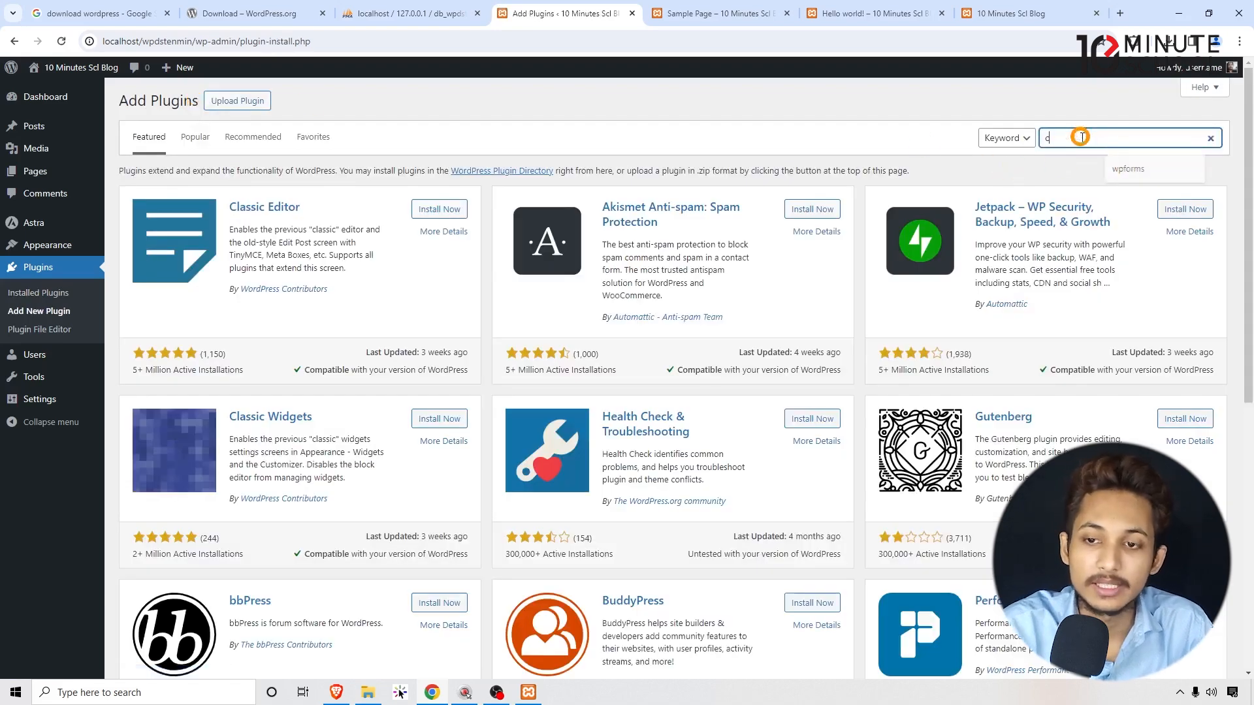
{"action": "type", "text": "ontact form"}
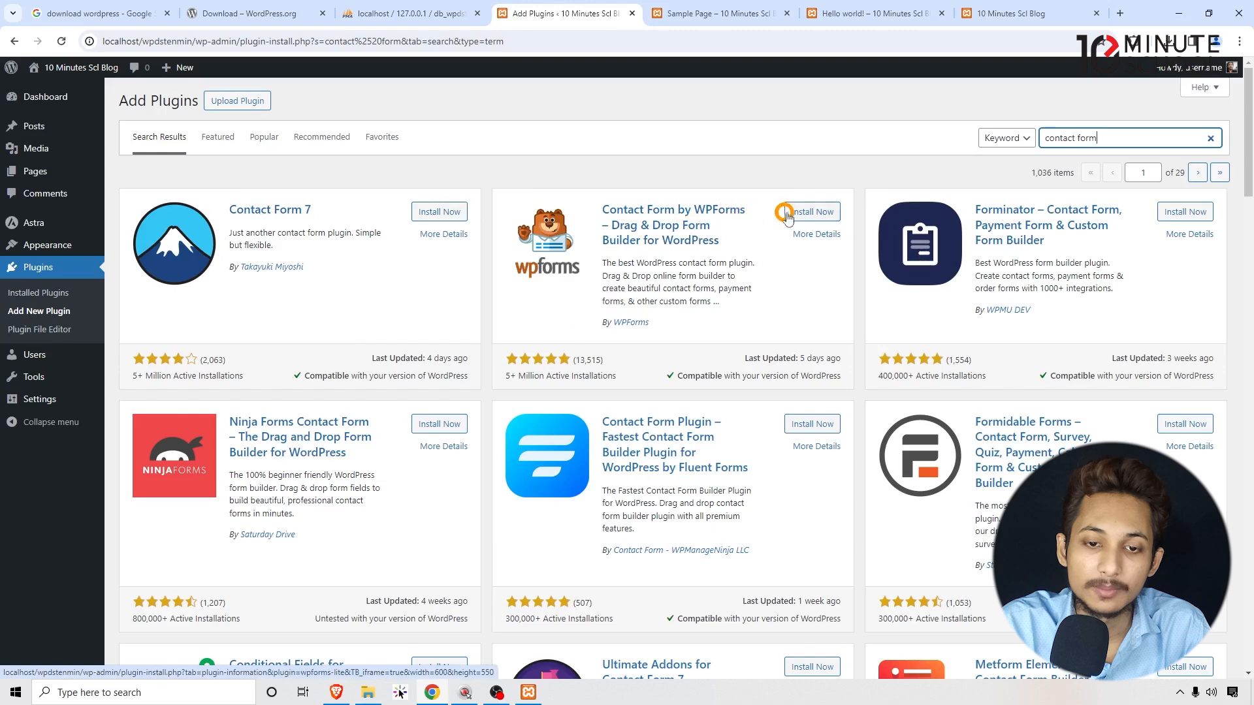
{"action": "left_click", "coordinate": [821, 213]}
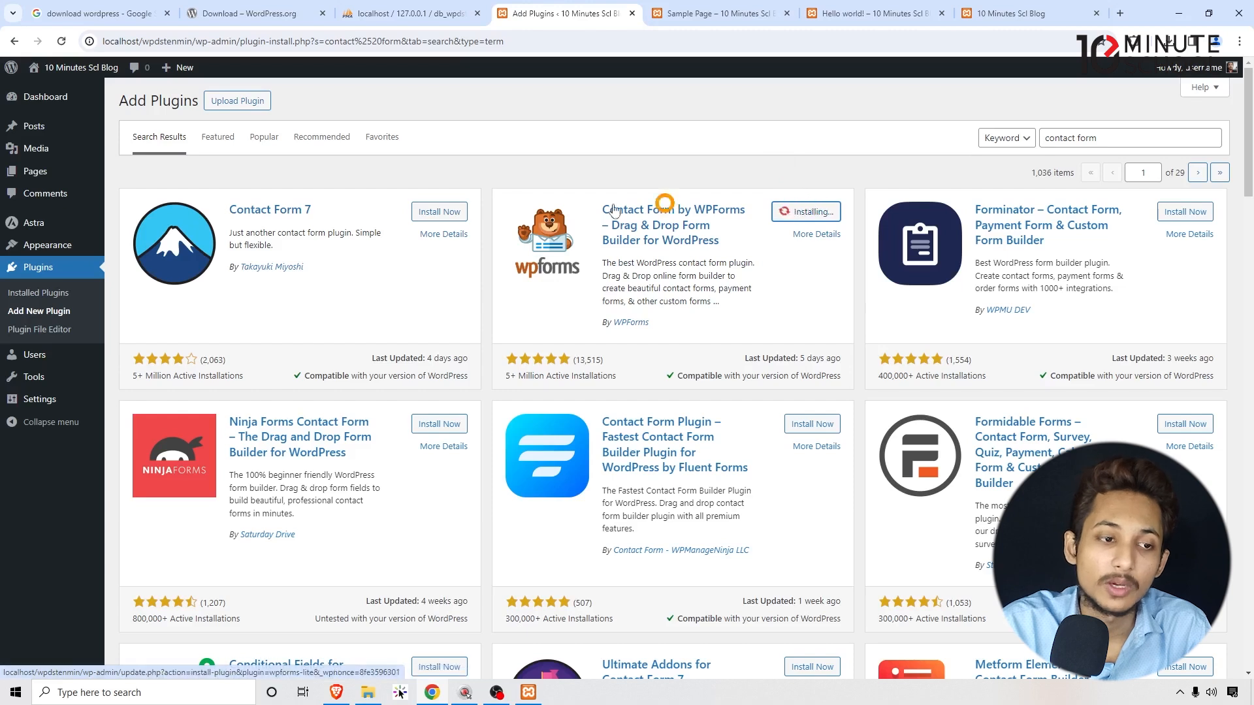
Activate the newly installed WPForms plugin.
{"action": "mouse_move", "coordinate": [62, 222]}
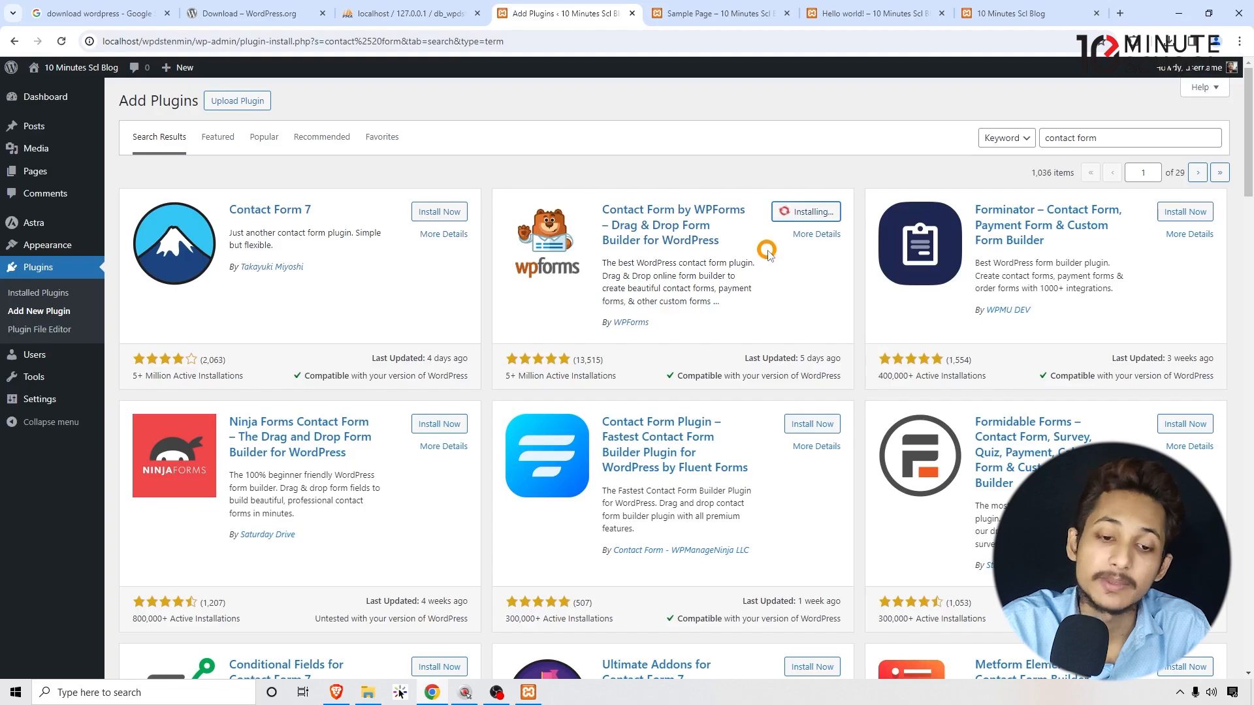
{"action": "scroll", "coordinate": [768, 254], "scroll_direction": "down", "scroll_amount": 20}
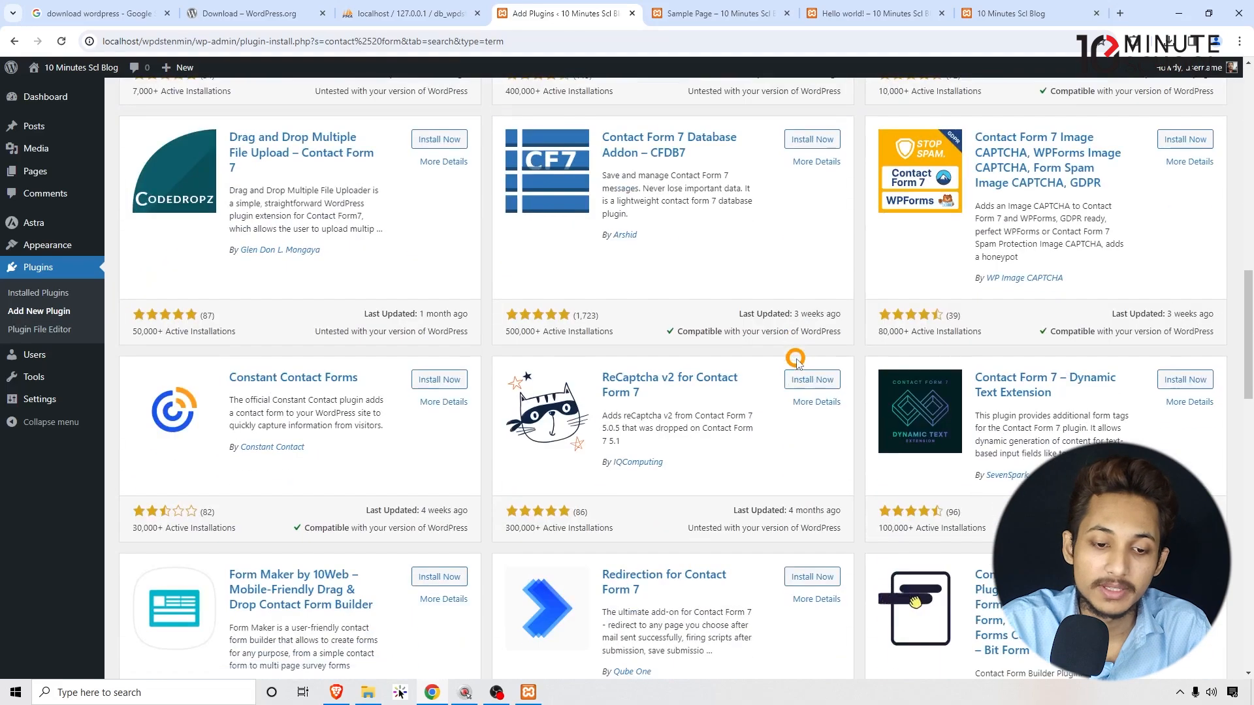
{"action": "scroll", "coordinate": [795, 359], "scroll_direction": "down", "scroll_amount": 15}
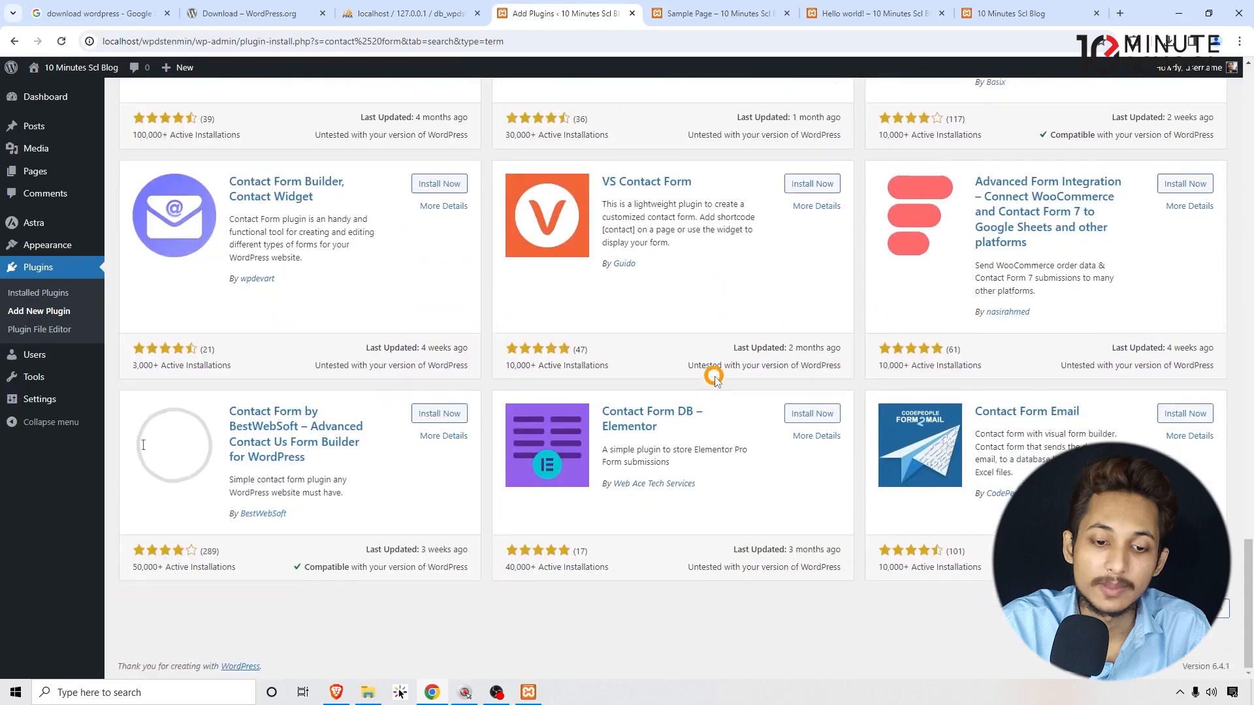
{"action": "scroll", "coordinate": [718, 386], "scroll_direction": "up", "scroll_amount": 20}
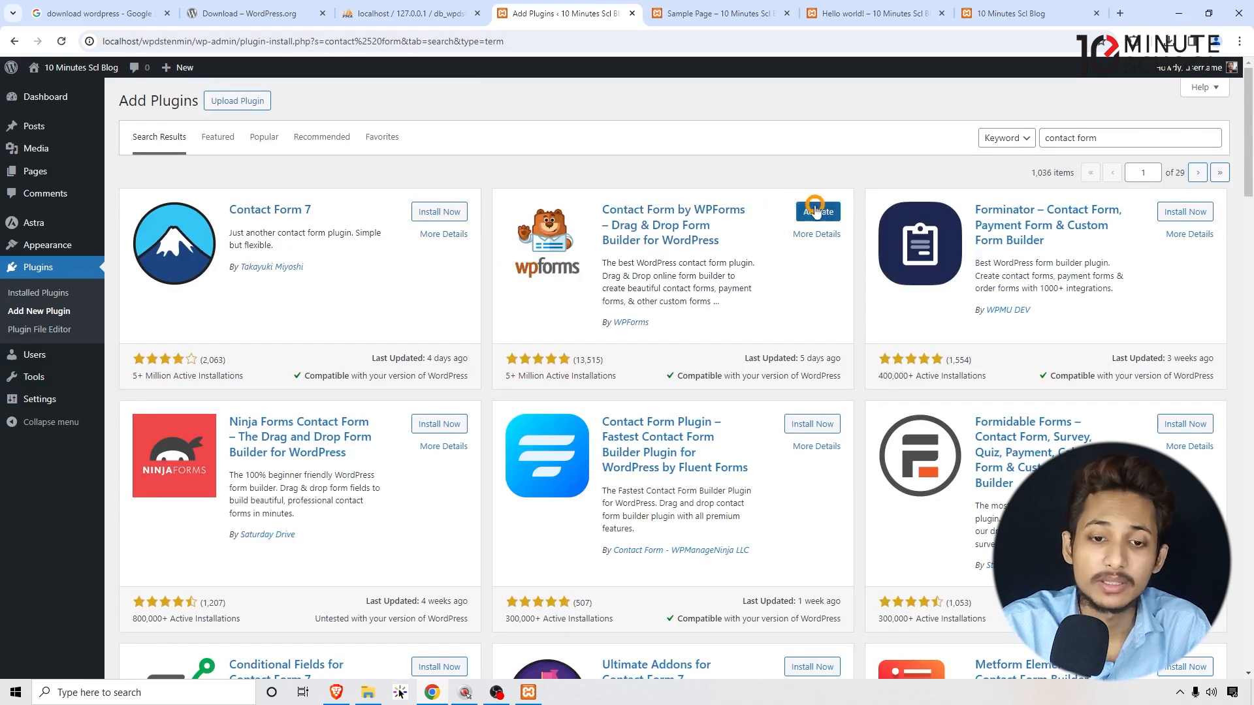
{"action": "left_click", "coordinate": [818, 212]}
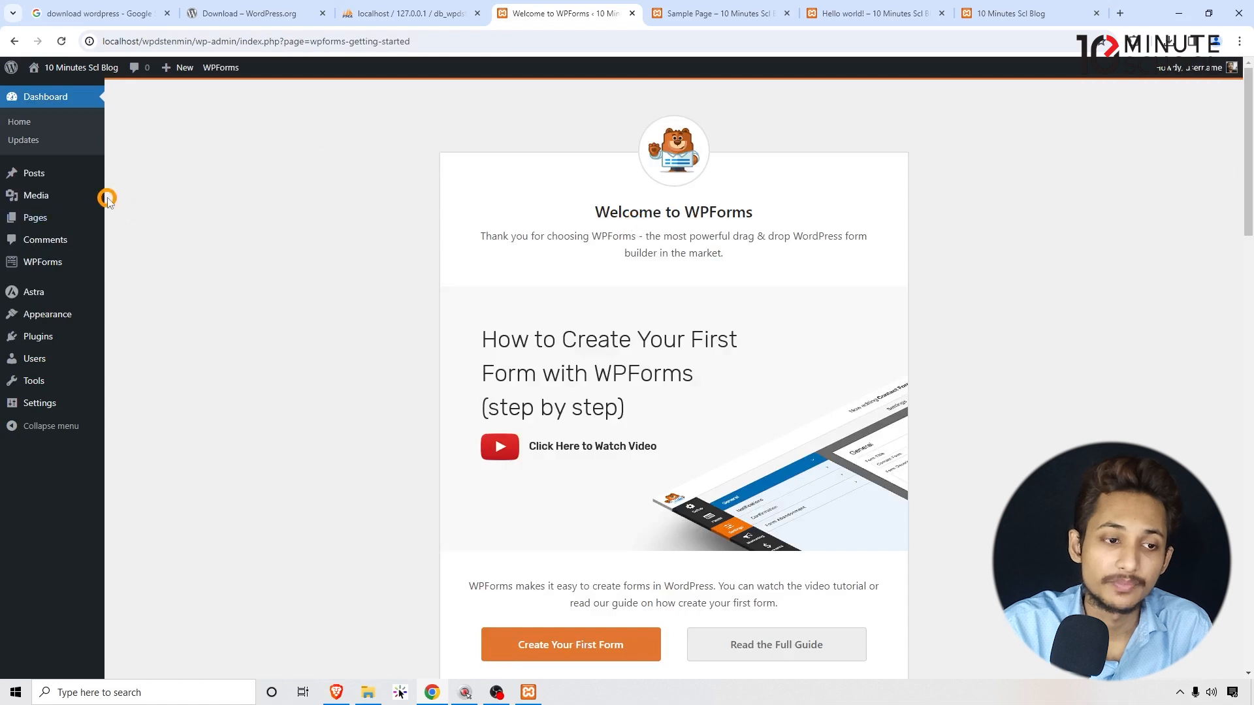
Look over the empty WPForms Forms Overview, then go to the Users list.
{"action": "left_click", "coordinate": [55, 259]}
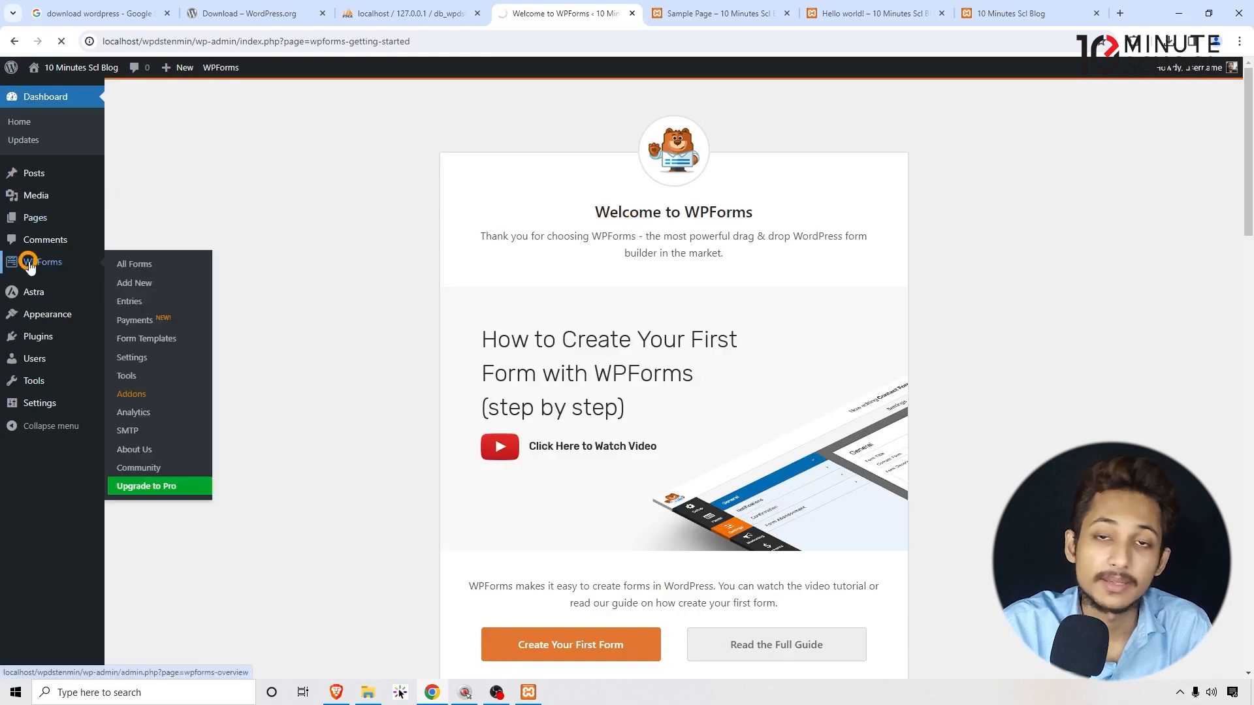
{"action": "scroll", "coordinate": [386, 320], "scroll_direction": "down", "scroll_amount": 2}
{"action": "scroll", "coordinate": [389, 324], "scroll_direction": "up", "scroll_amount": 2}
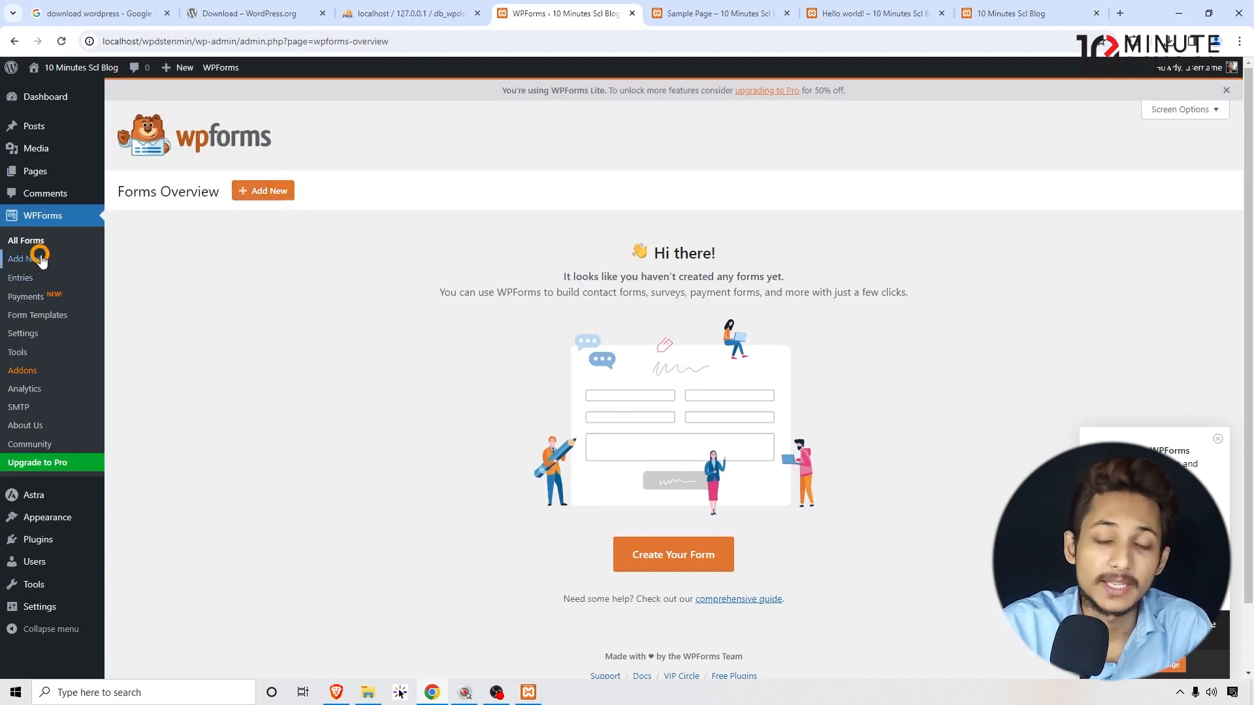
{"action": "scroll", "coordinate": [168, 327], "scroll_direction": "down", "scroll_amount": 1}
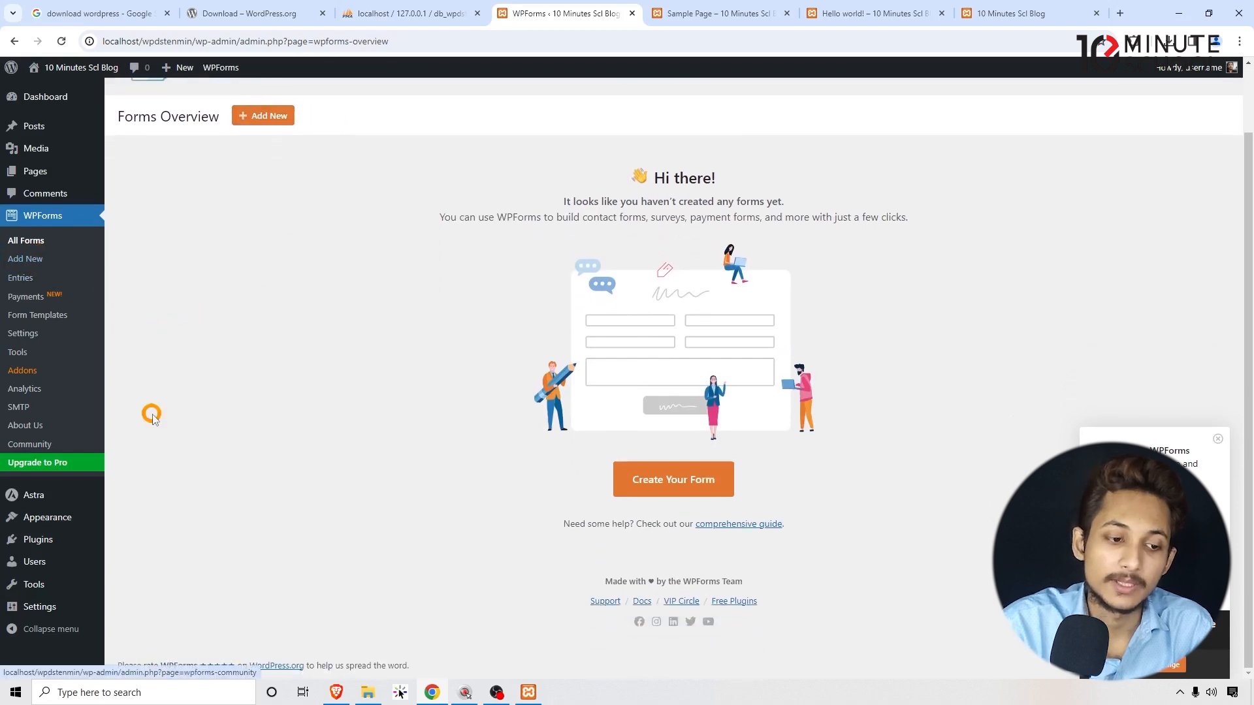
{"action": "left_click", "coordinate": [51, 563]}
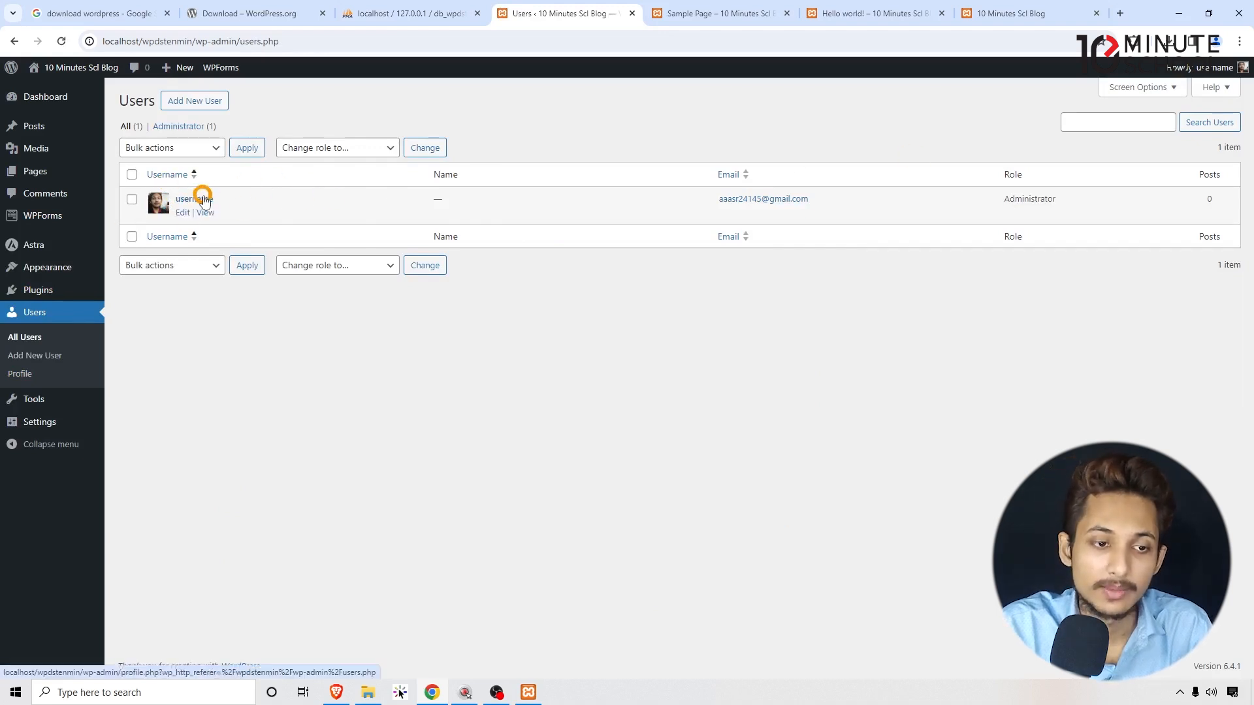
Inspect the administrator's e-mail and role and the users' bulk actions list.
{"action": "left_click_drag", "start_coordinate": [820, 205], "coordinate": [652, 213]}
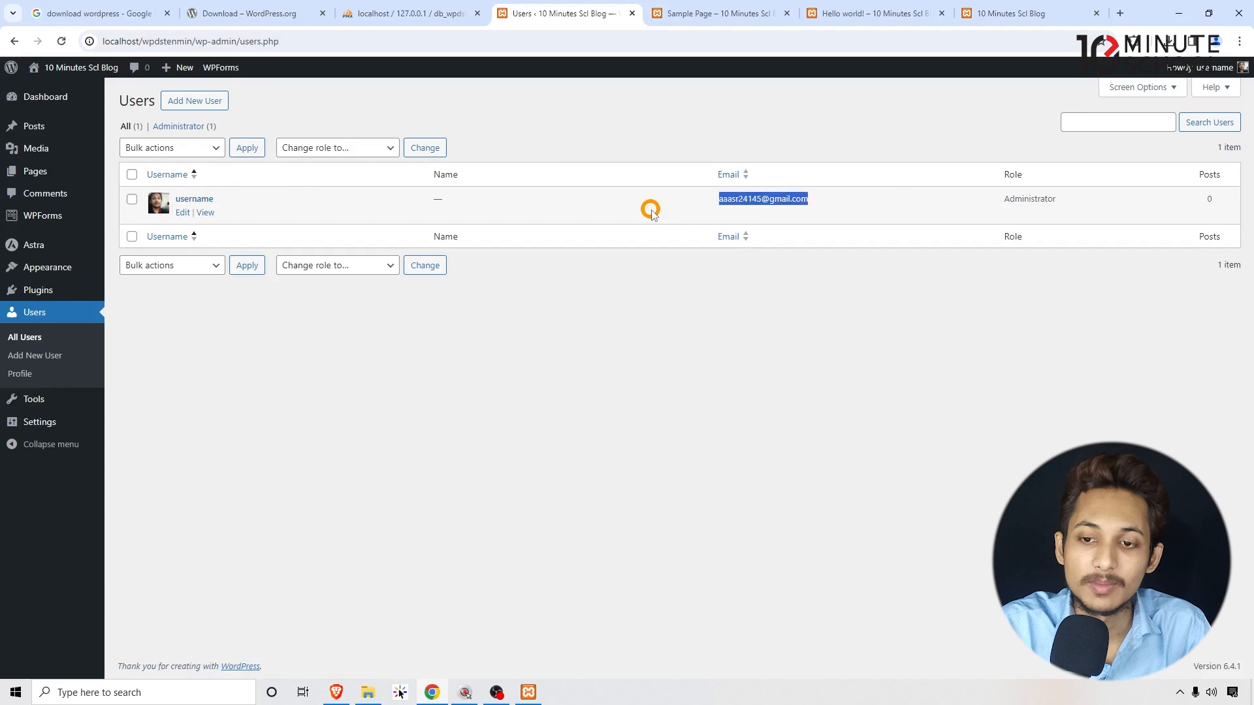
{"action": "left_click", "coordinate": [686, 284]}
{"action": "left_click_drag", "start_coordinate": [1087, 205], "coordinate": [992, 207]}
{"action": "left_click", "coordinate": [989, 204]}
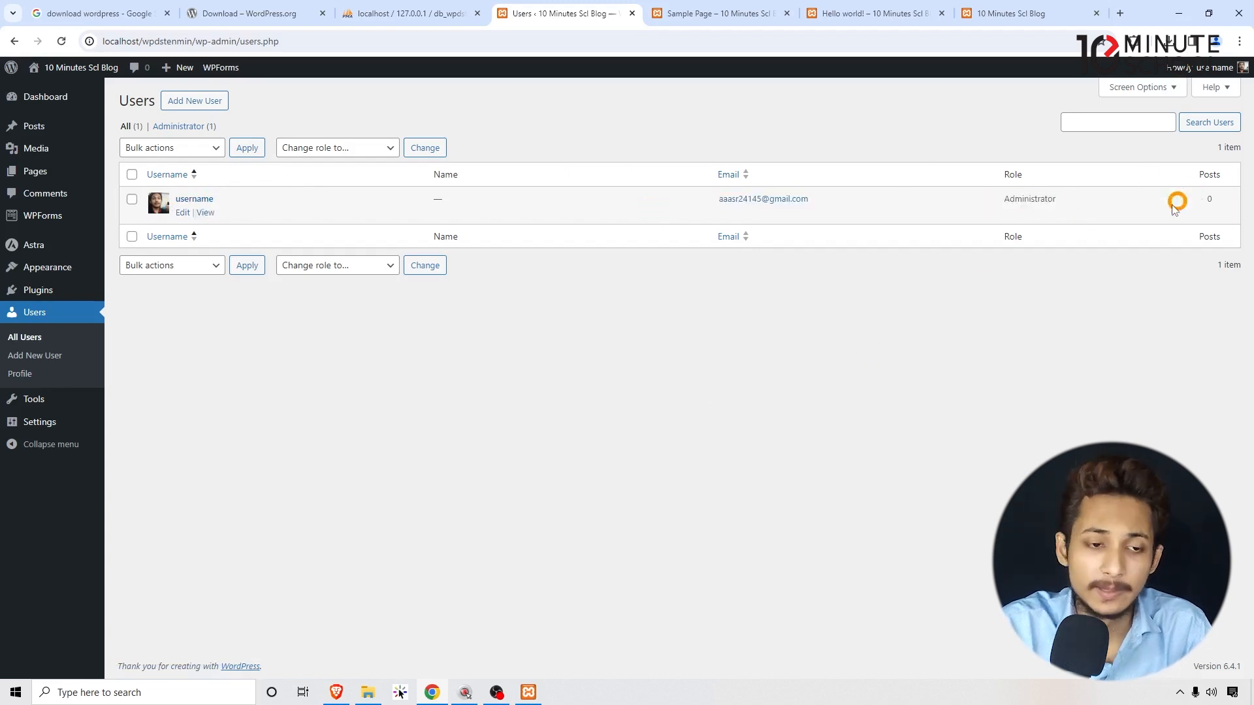
{"action": "left_click", "coordinate": [190, 268]}
{"action": "left_click", "coordinate": [191, 280]}
Review the 'Change role to…' options unchanged, then edit the administrator's profile.
{"action": "left_click", "coordinate": [310, 148]}
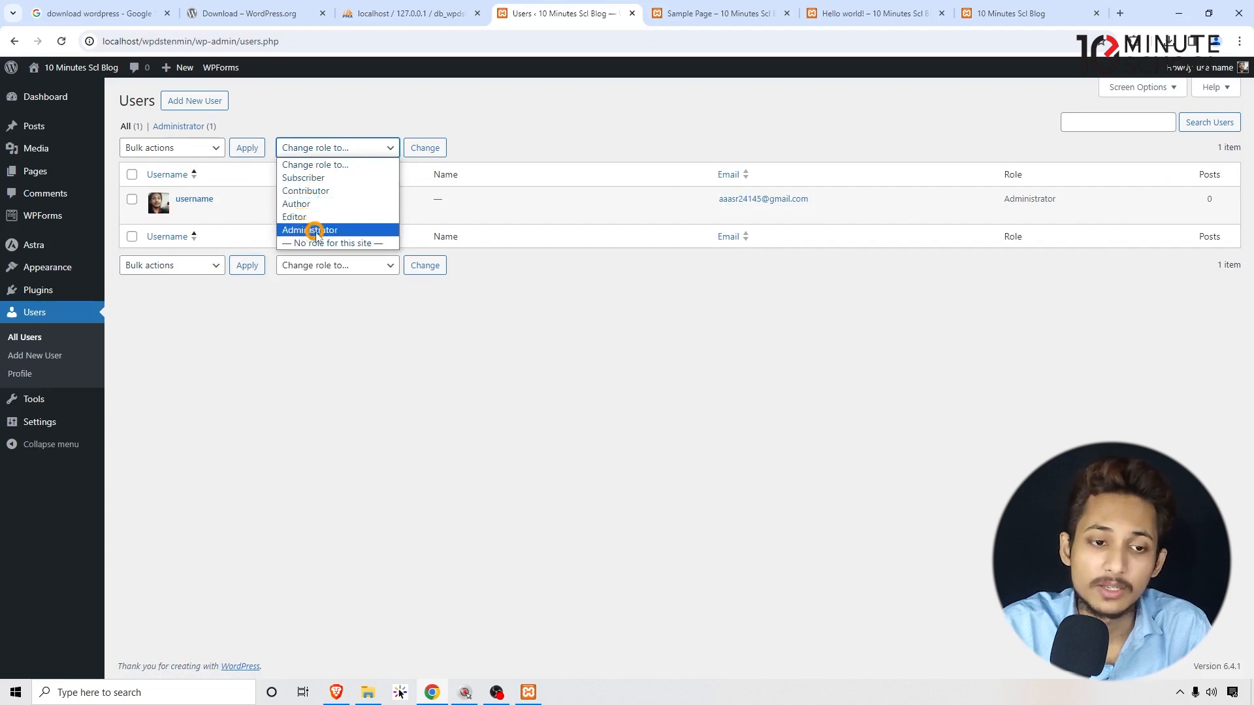
{"action": "left_click", "coordinate": [322, 347]}
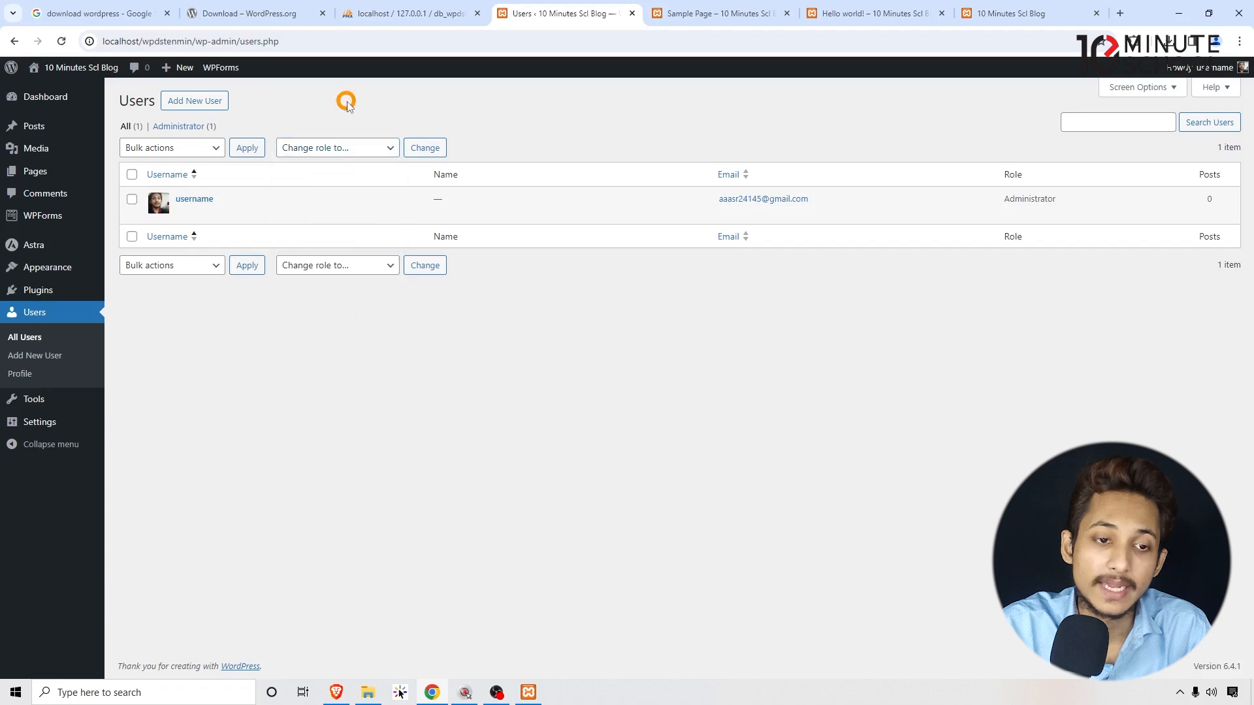
{"action": "left_click", "coordinate": [339, 157]}
{"action": "left_click", "coordinate": [389, 120]}
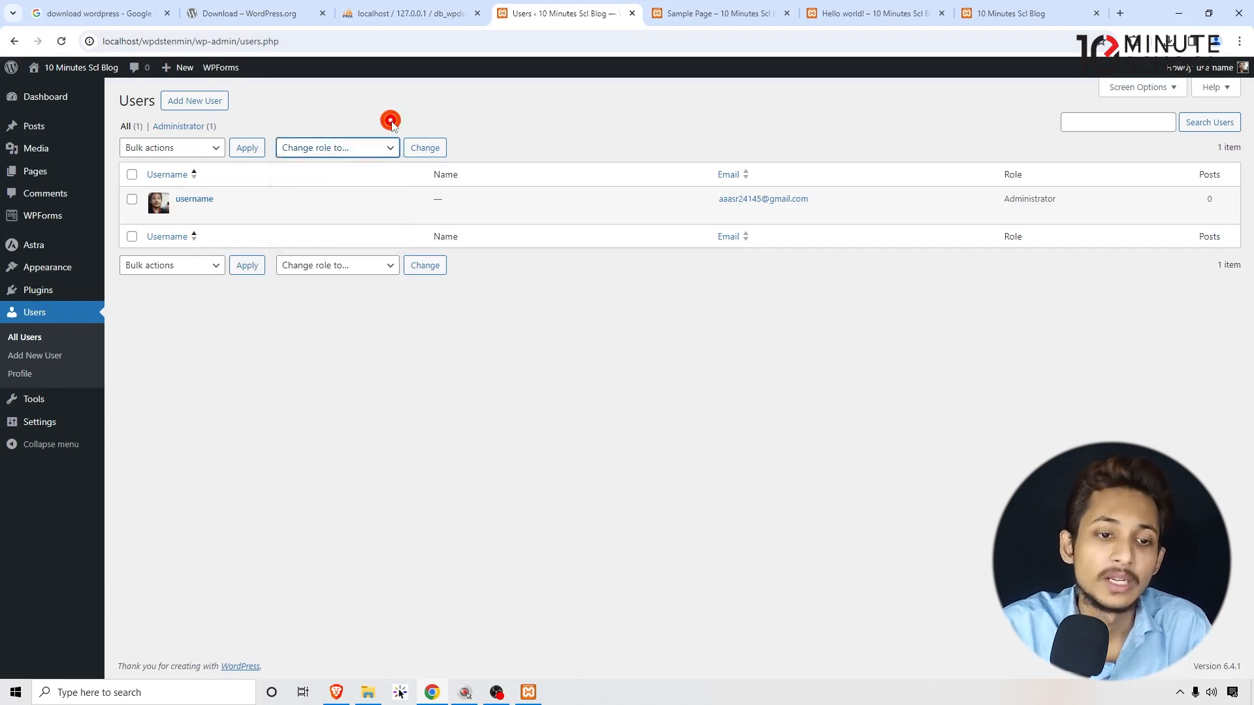
{"action": "left_click", "coordinate": [367, 153]}
{"action": "left_click", "coordinate": [656, 441]}
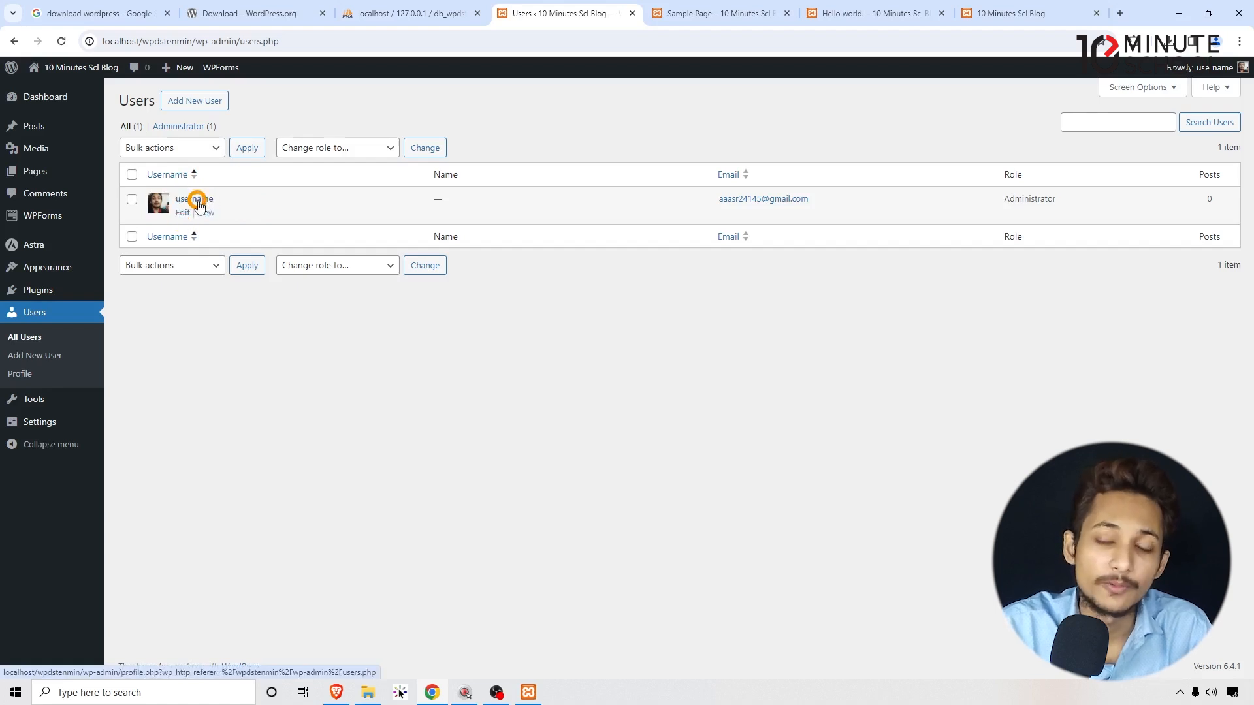
{"action": "left_click", "coordinate": [183, 213]}
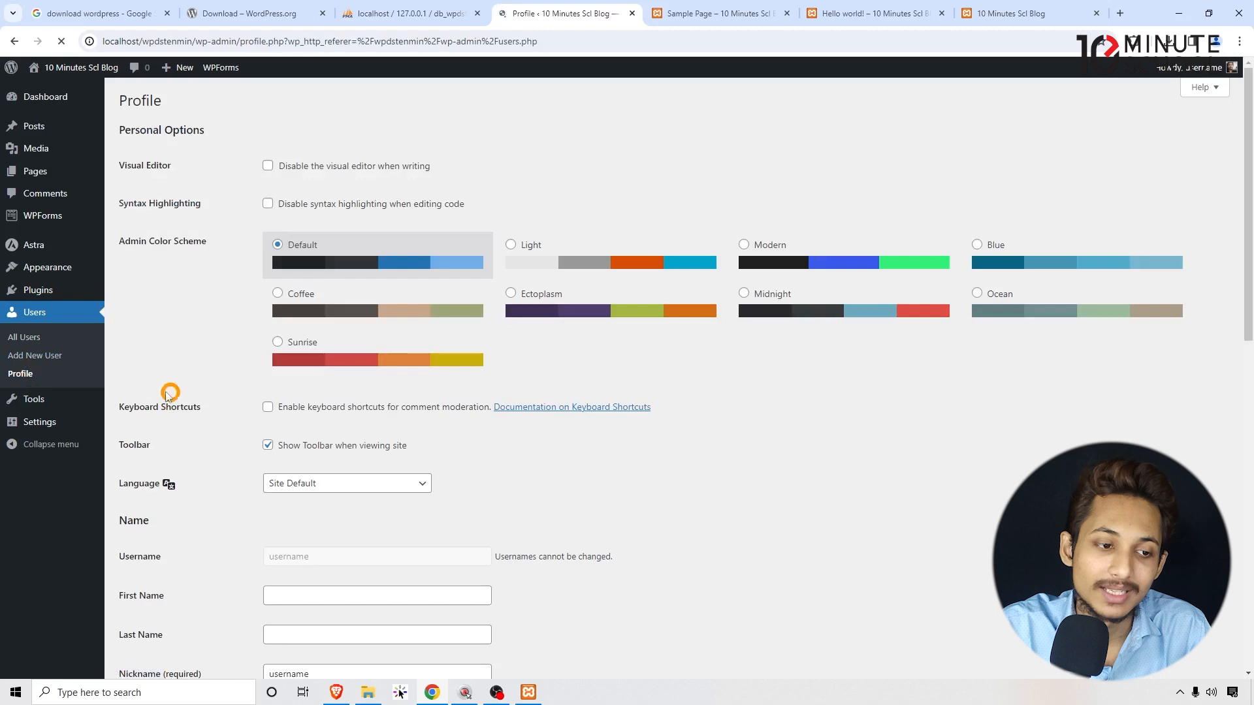
Fill in the First Name and Last Name fields and tidy the last name.
{"action": "scroll", "coordinate": [314, 234], "scroll_direction": "down", "scroll_amount": 5}
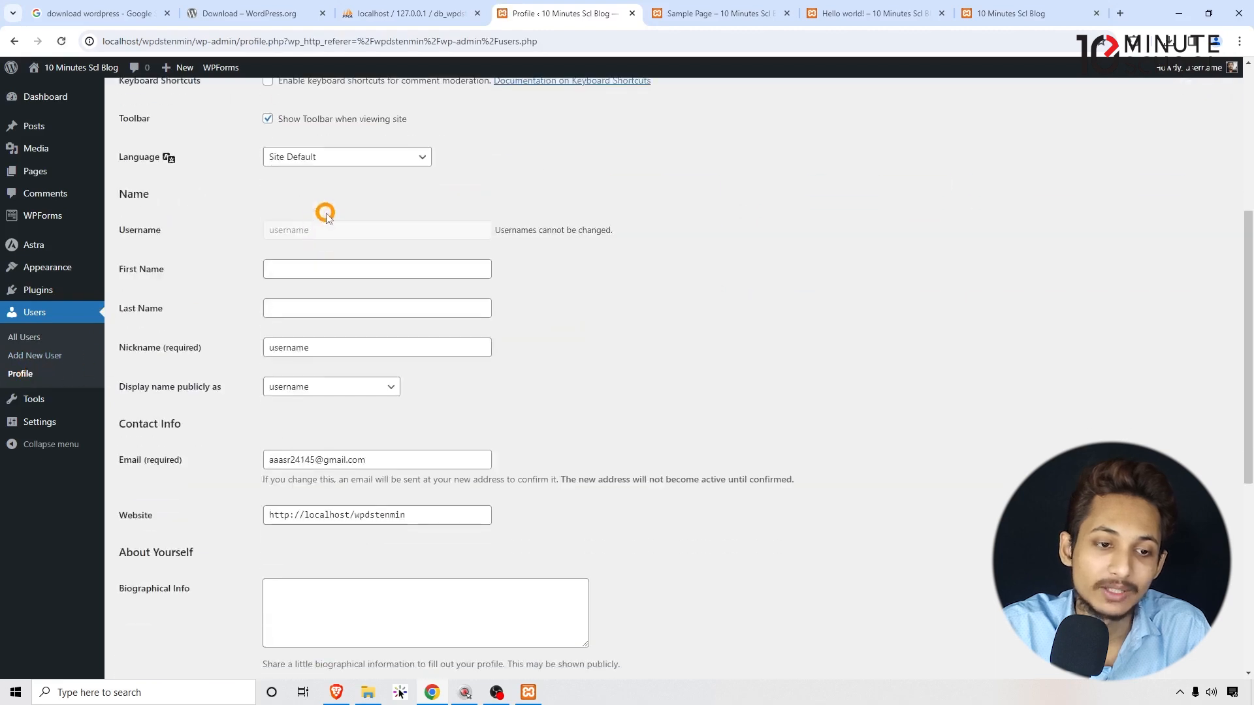
{"action": "left_click", "coordinate": [290, 269]}
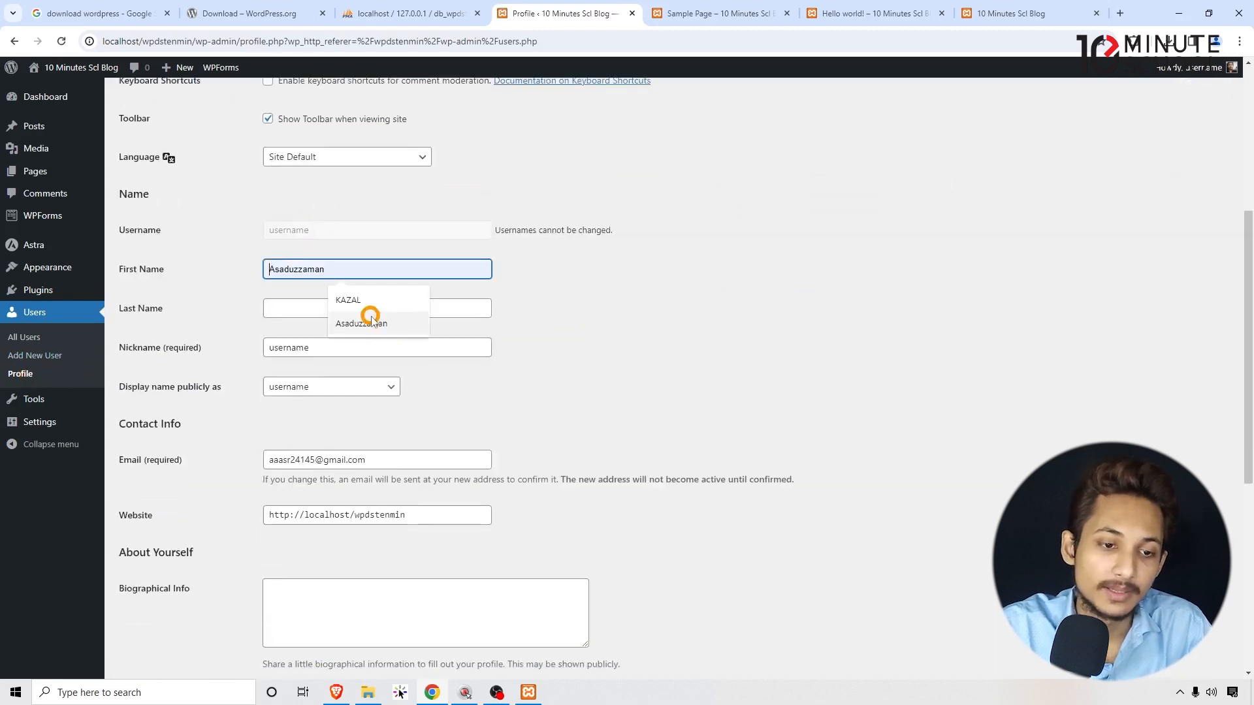
{"action": "left_click", "coordinate": [362, 322]}
{"action": "left_click", "coordinate": [315, 307]}
{"action": "left_click", "coordinate": [358, 362]}
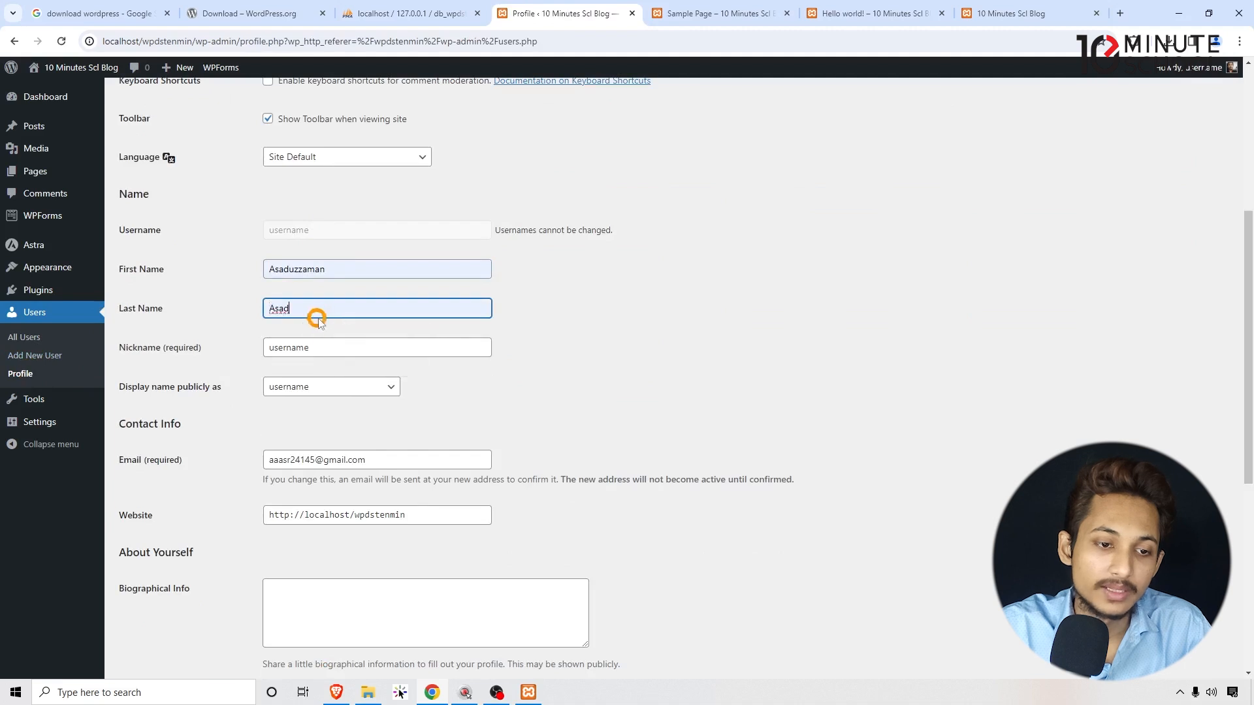
{"action": "left_click", "coordinate": [319, 315]}
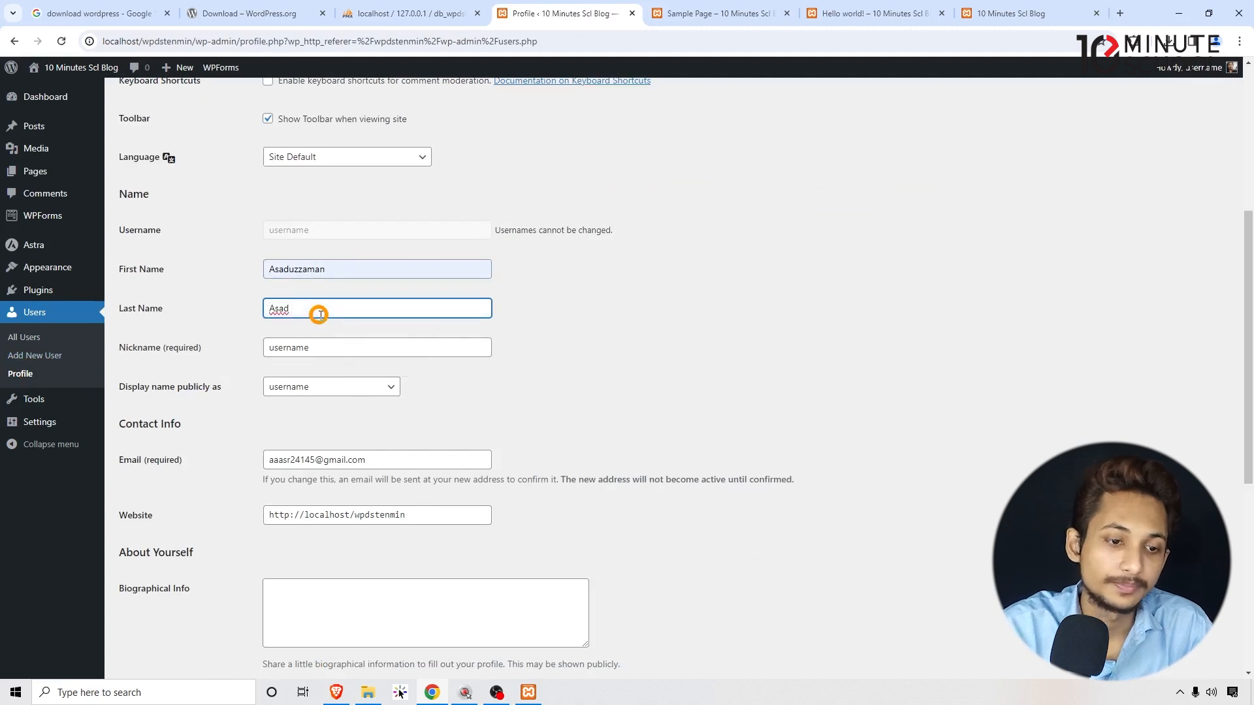
{"action": "left_click", "coordinate": [322, 348]}
{"action": "double_click", "coordinate": [322, 351]}
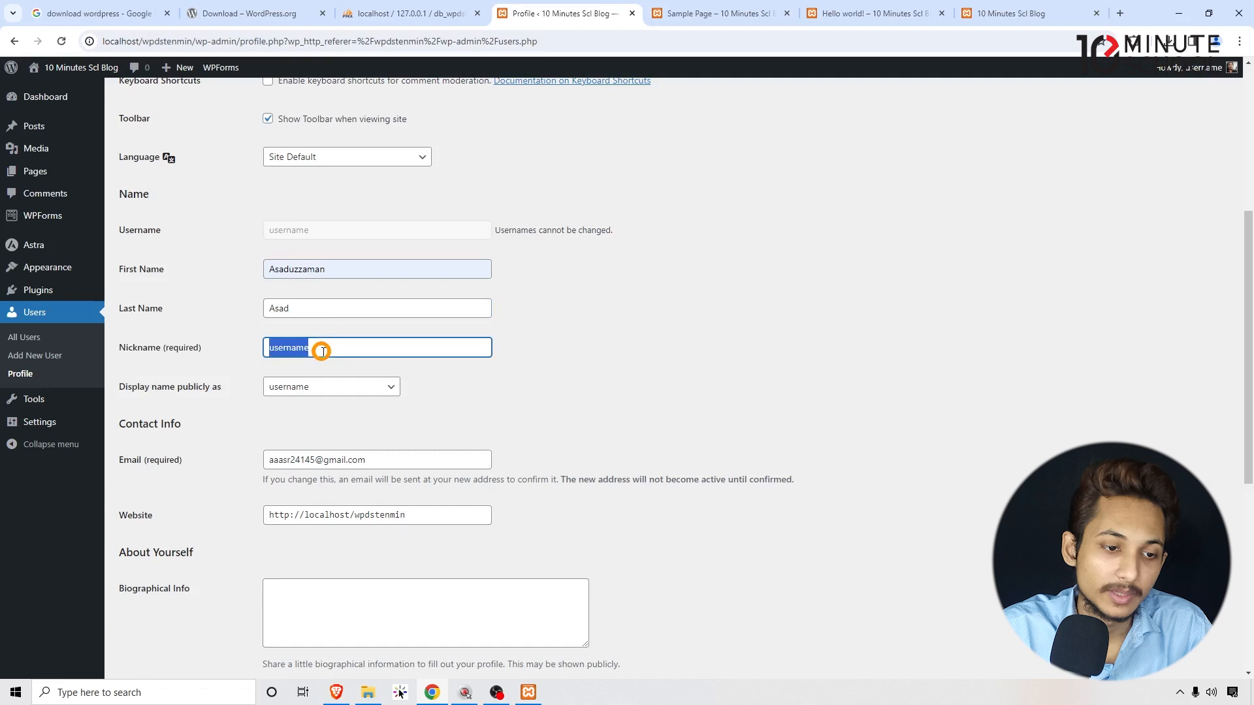
{"action": "left_click", "coordinate": [328, 310]}
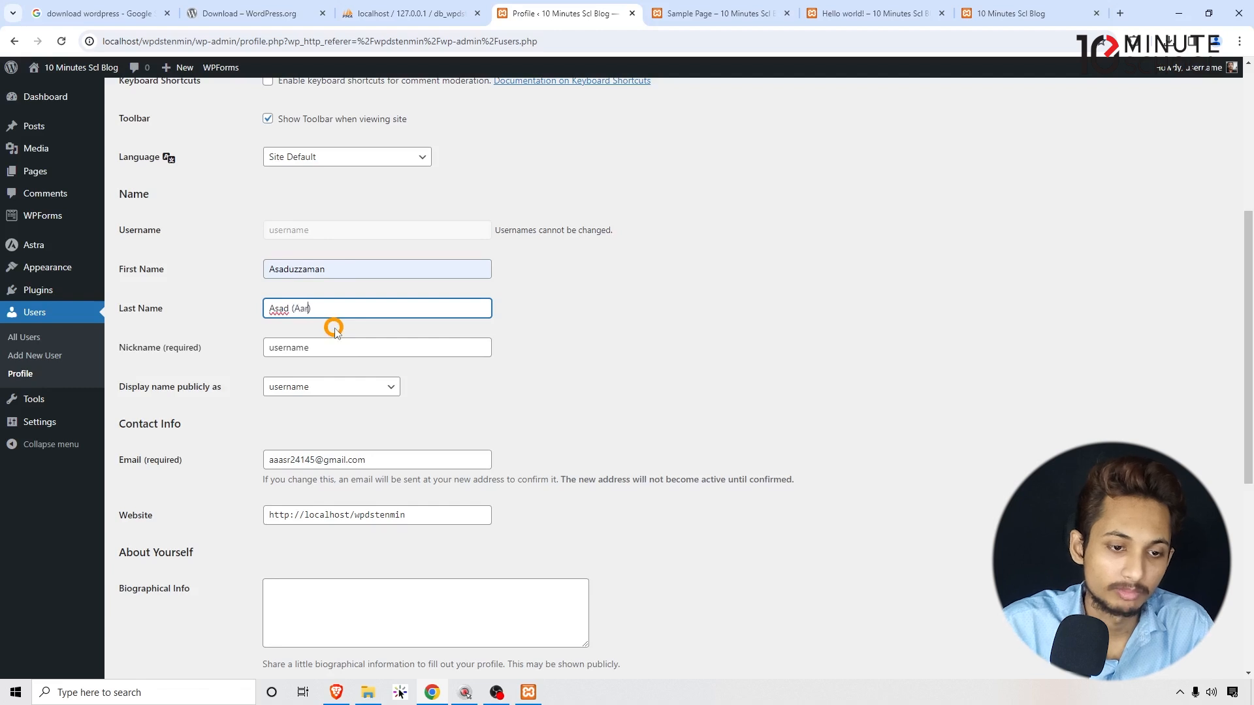
{"action": "left_click", "coordinate": [292, 307]}
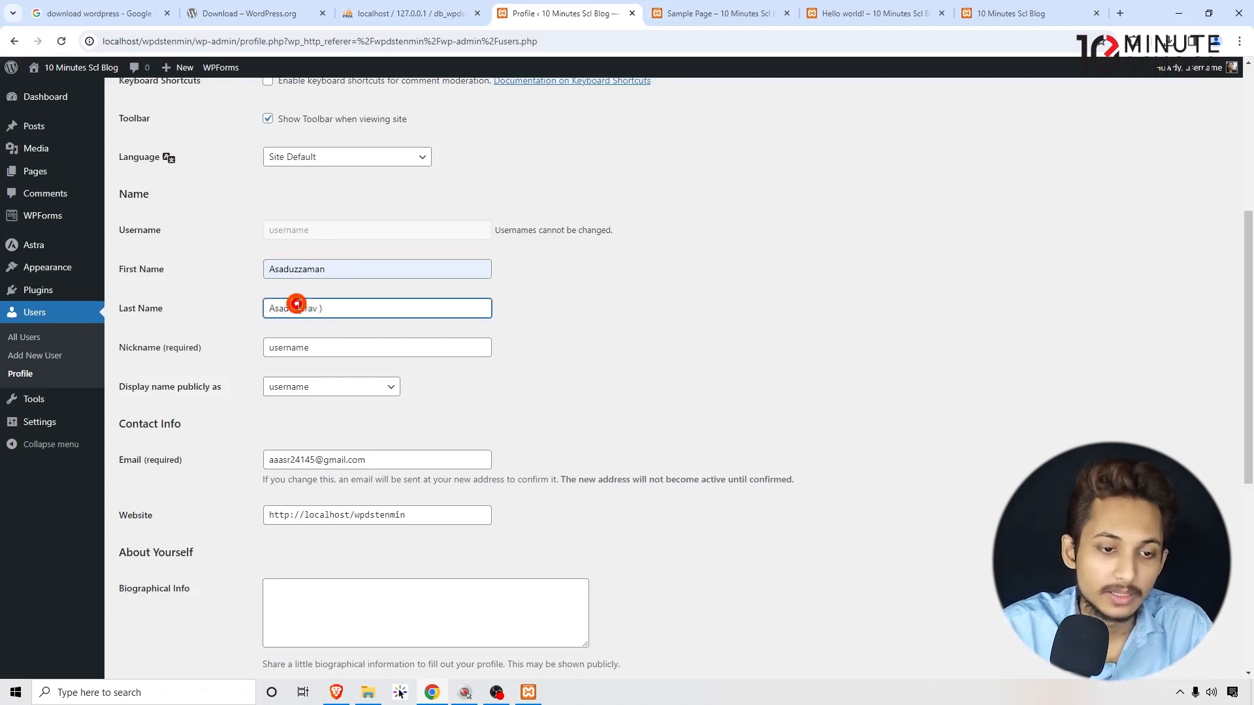
{"action": "left_click", "coordinate": [779, 273]}
Save the profile with the new first and last names.
{"action": "scroll", "coordinate": [778, 272], "scroll_direction": "down", "scroll_amount": 2}
{"action": "left_click", "coordinate": [339, 490]}
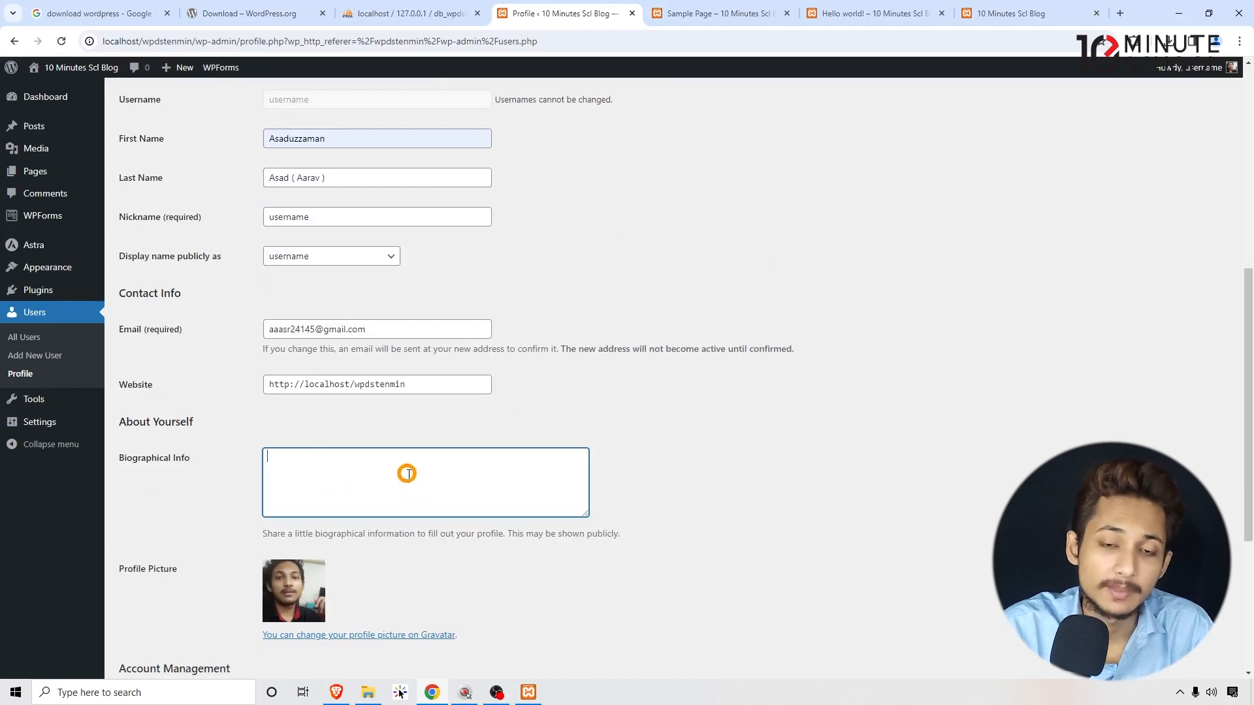
{"action": "scroll", "coordinate": [826, 415], "scroll_direction": "down", "scroll_amount": 4}
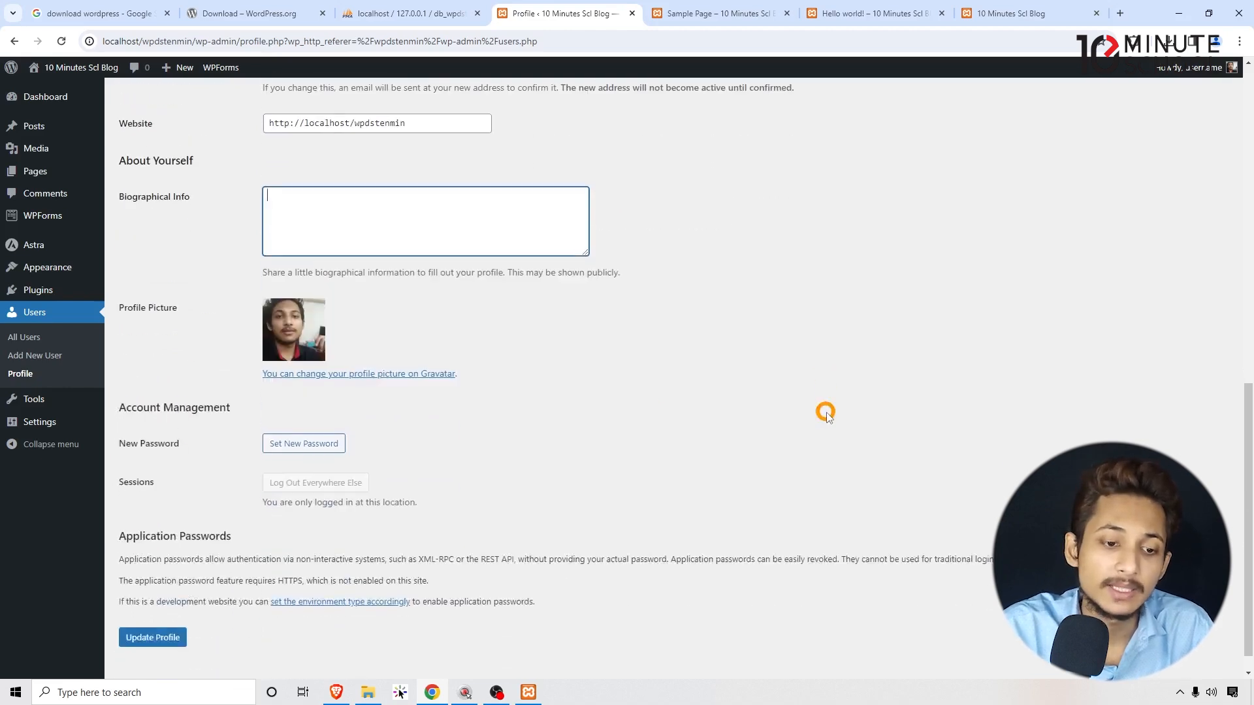
{"action": "scroll", "coordinate": [827, 411], "scroll_direction": "down", "scroll_amount": 1}
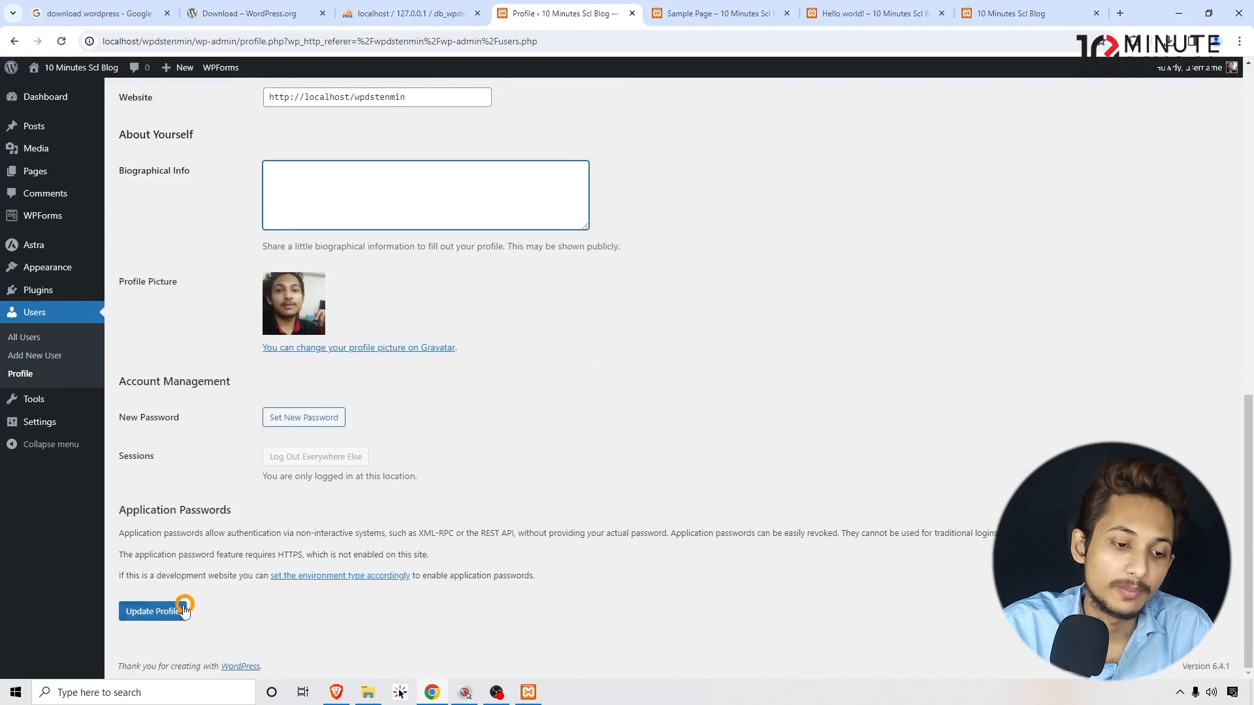
{"action": "left_click", "coordinate": [160, 612]}
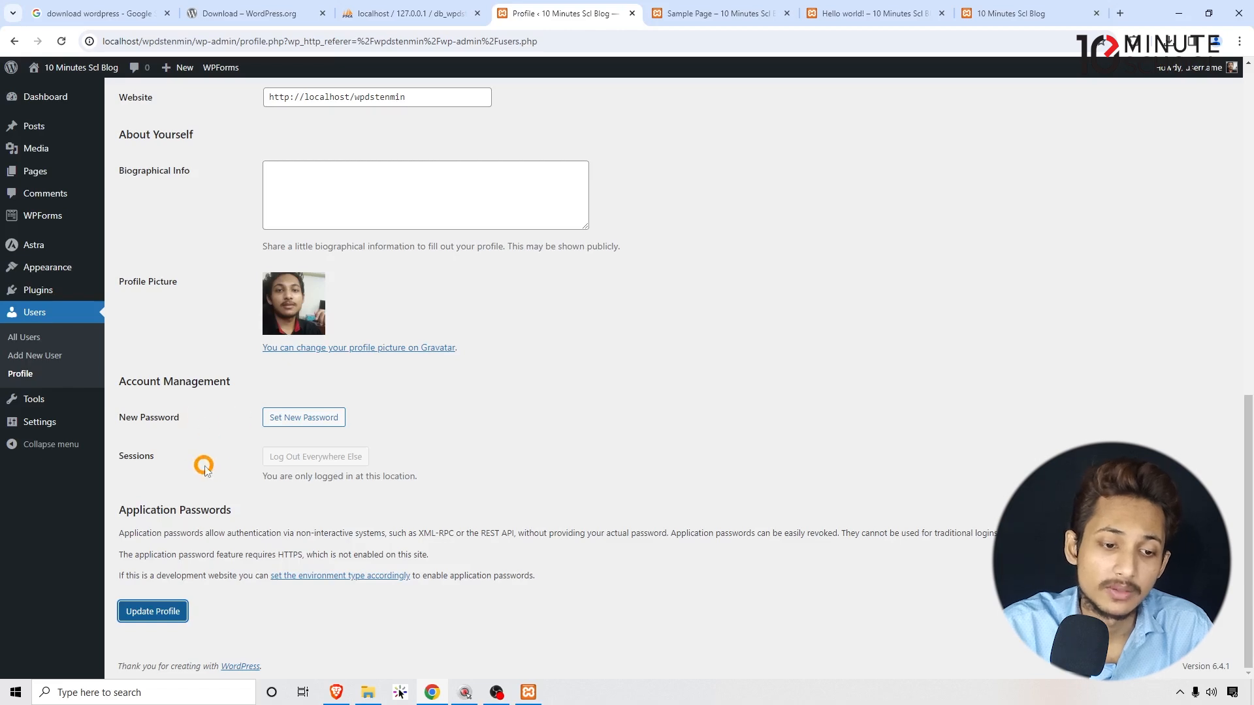
Preview the admin colour schemes, settle on Midnight, and update the profile.
{"action": "scroll", "coordinate": [316, 464], "scroll_direction": "up", "scroll_amount": 1}
{"action": "scroll", "coordinate": [245, 490], "scroll_direction": "up", "scroll_amount": 8}
{"action": "scroll", "coordinate": [245, 490], "scroll_direction": "down", "scroll_amount": 4}
{"action": "scroll", "coordinate": [253, 488], "scroll_direction": "up", "scroll_amount": 7}
{"action": "mouse_move", "coordinate": [27, 93]}
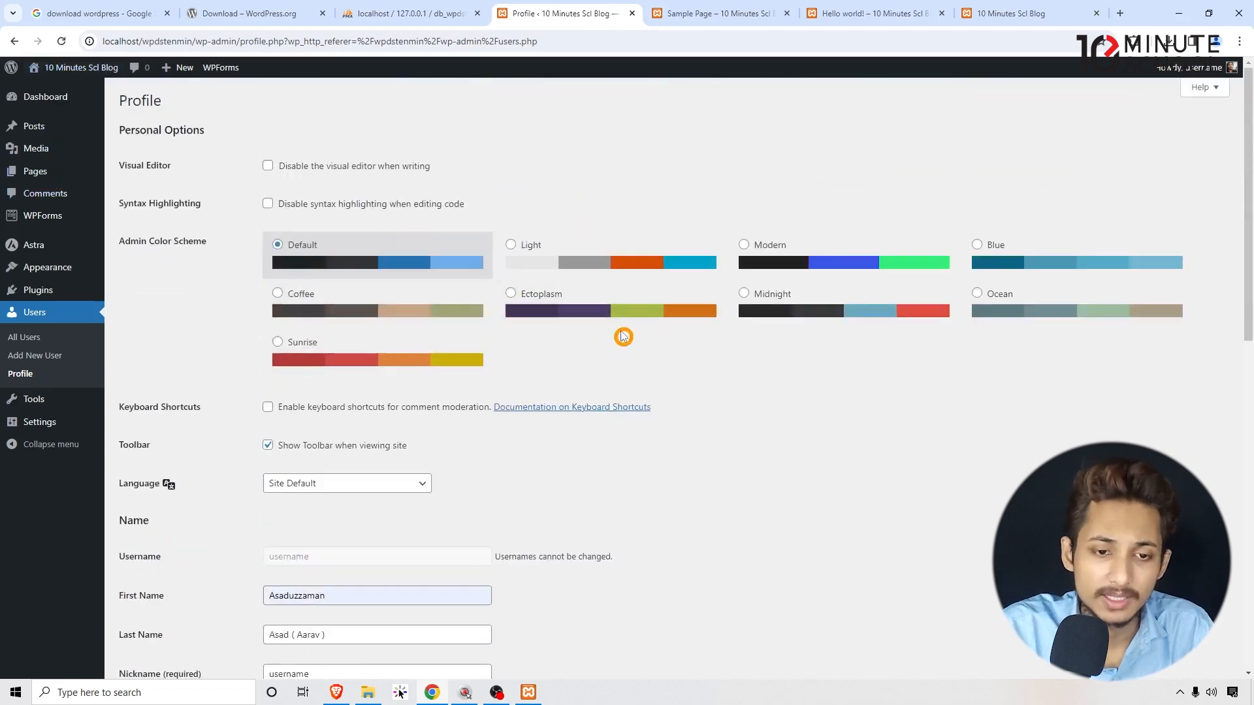
{"action": "left_click", "coordinate": [637, 259]}
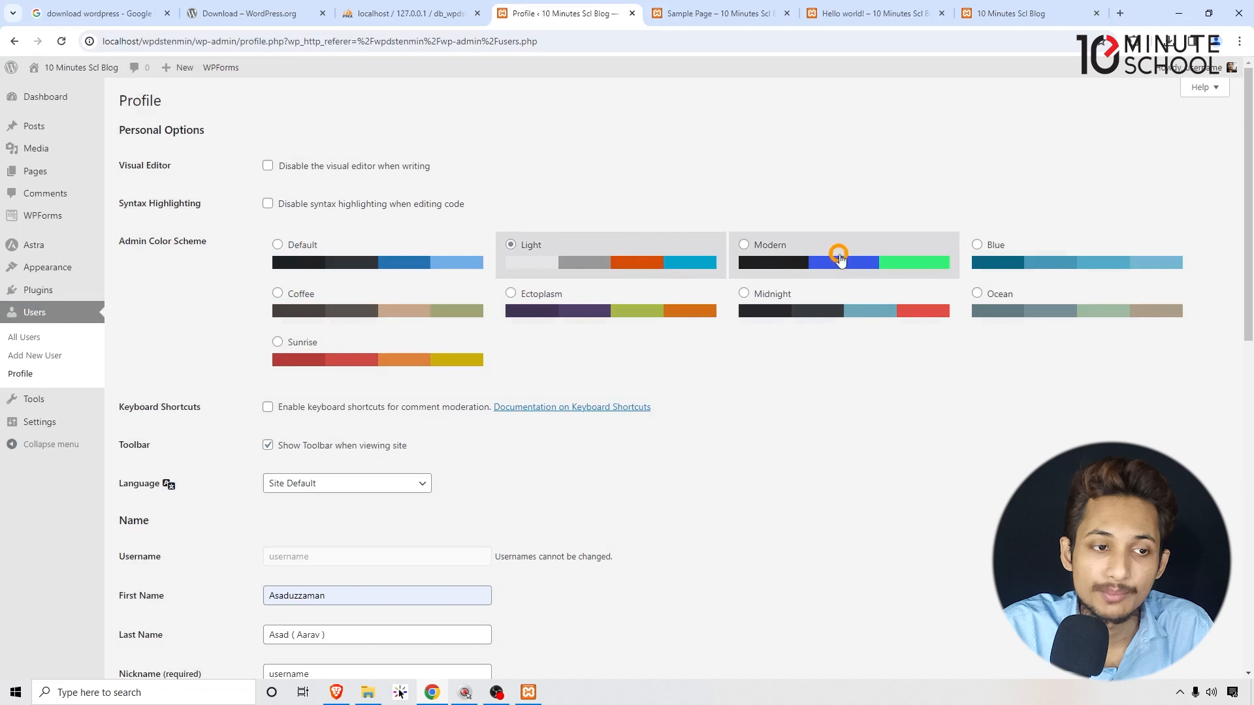
{"action": "left_click", "coordinate": [838, 254]}
{"action": "left_click", "coordinate": [1010, 270]}
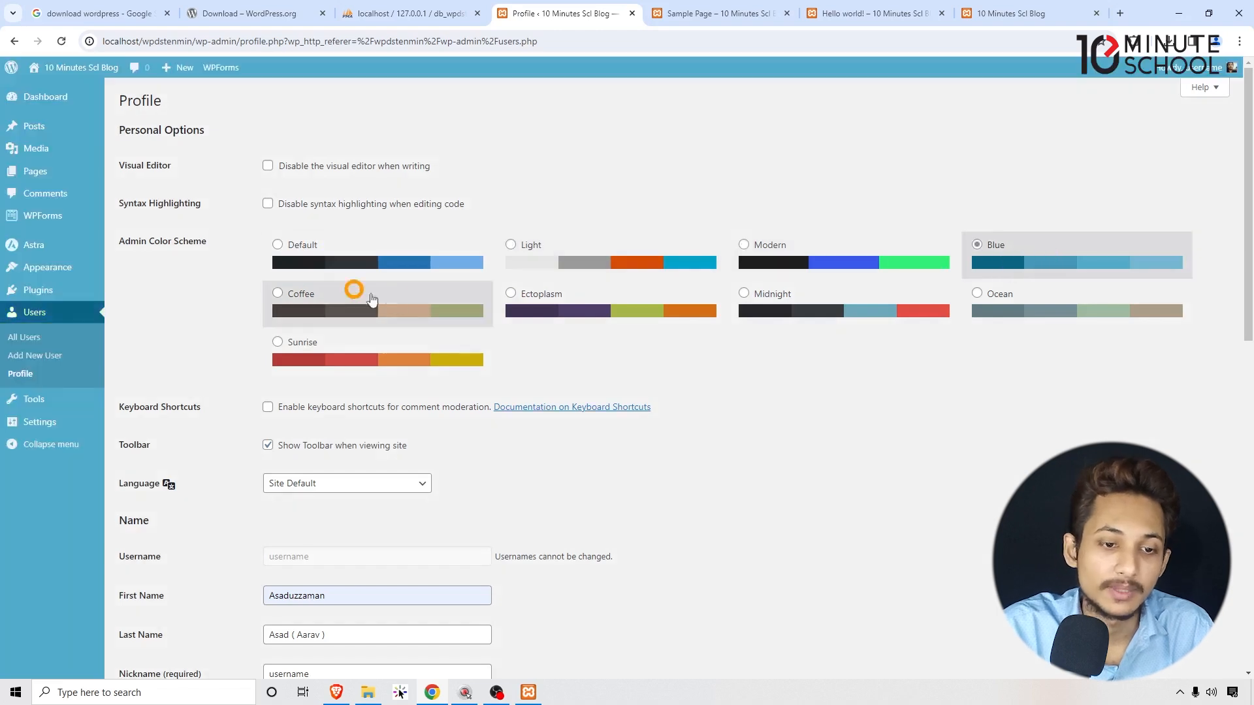
{"action": "left_click", "coordinate": [356, 297]}
{"action": "left_click", "coordinate": [511, 295]}
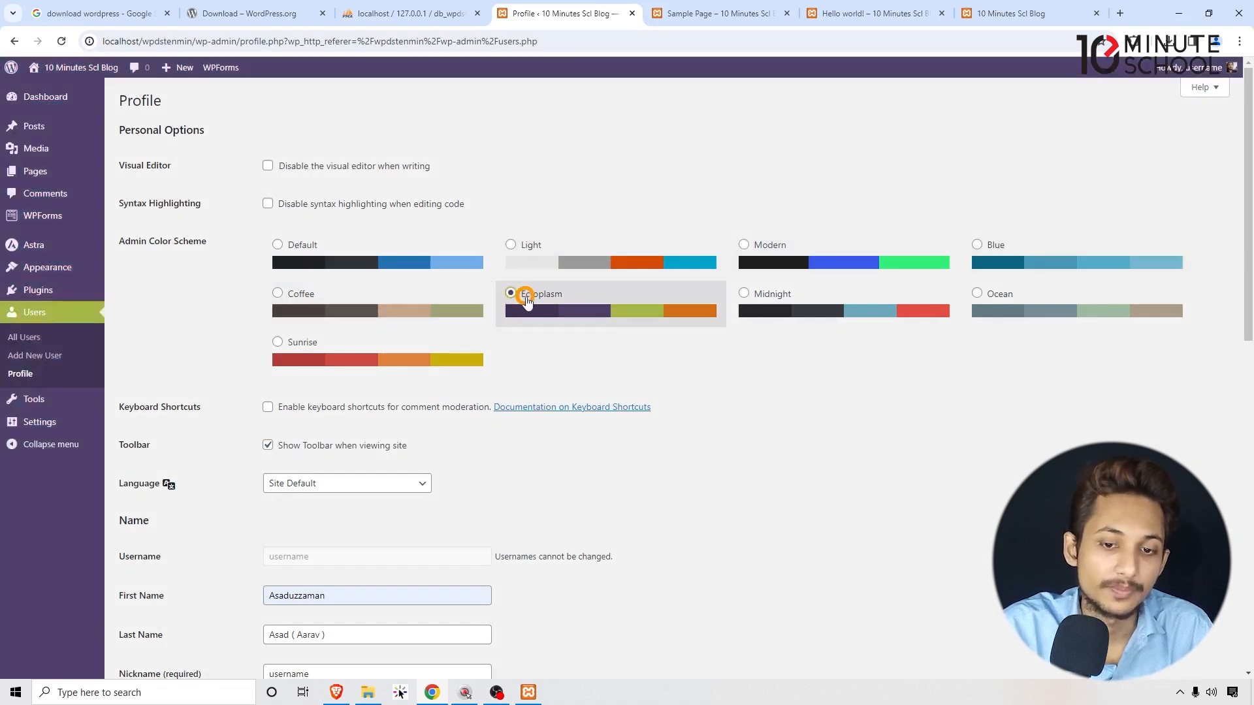
{"action": "left_click", "coordinate": [879, 291]}
{"action": "left_click", "coordinate": [1087, 319]}
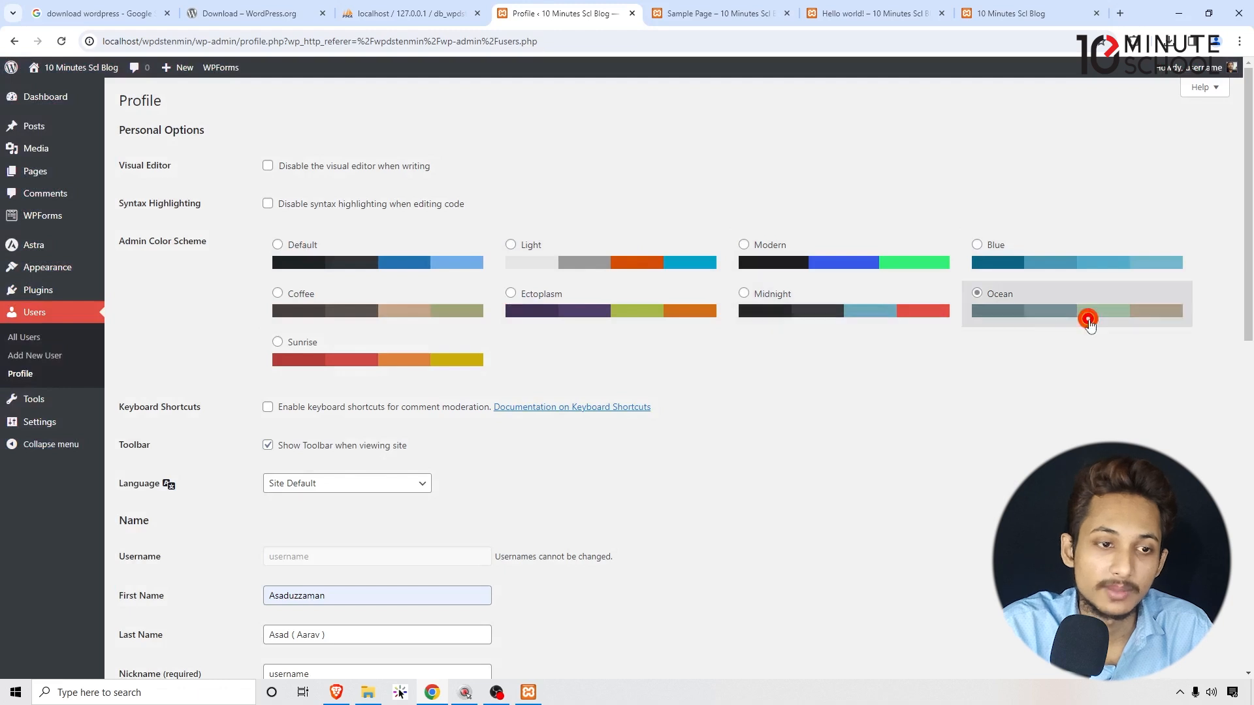
{"action": "left_click", "coordinate": [425, 348]}
{"action": "left_click", "coordinate": [789, 266]}
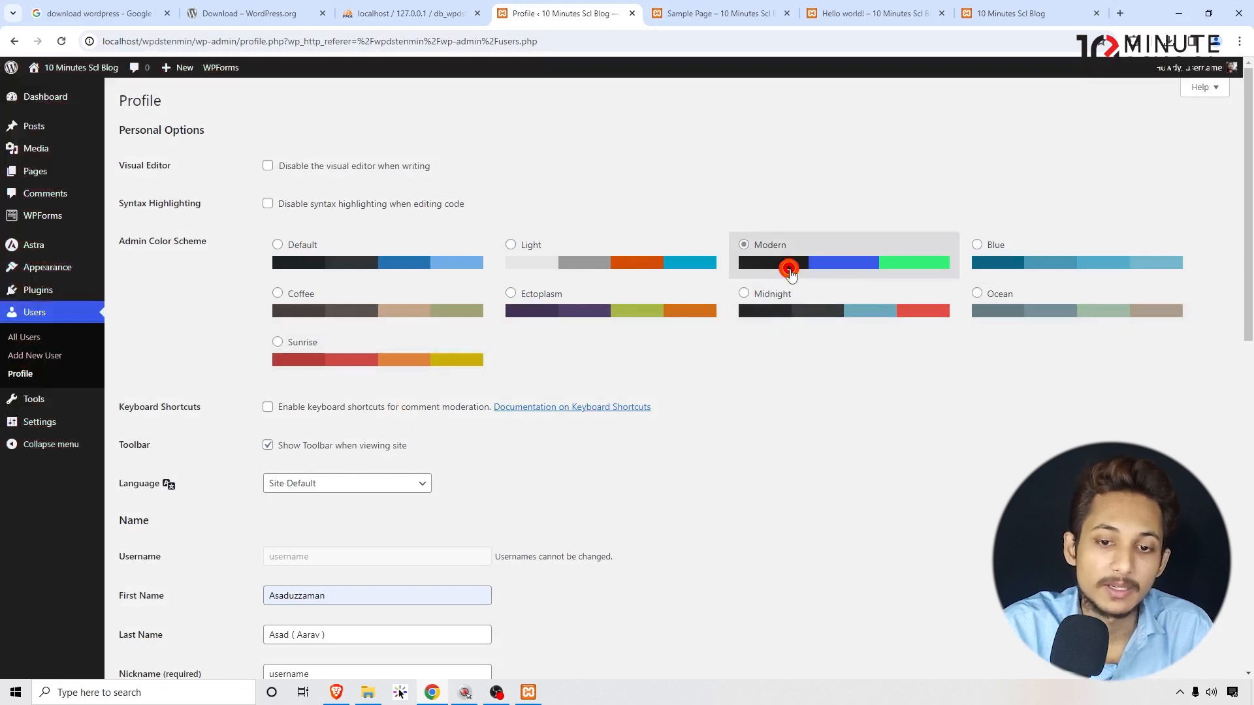
{"action": "left_click", "coordinate": [802, 310]}
{"action": "left_click", "coordinate": [802, 275]}
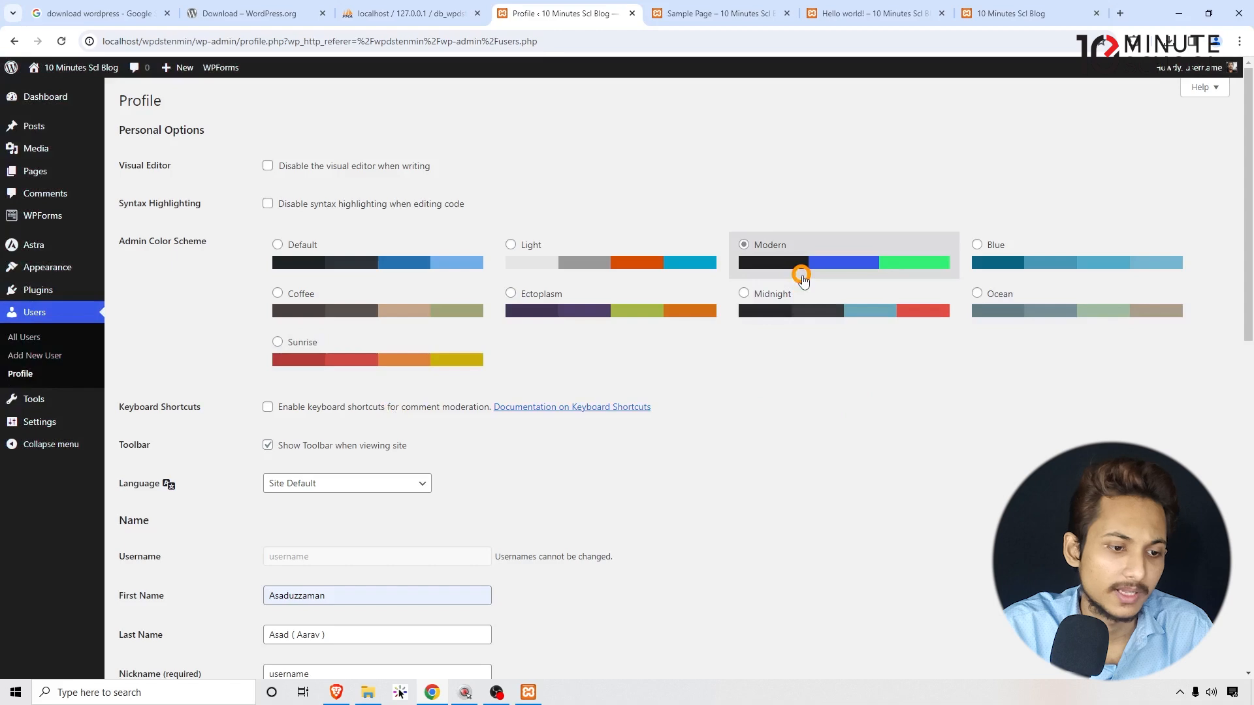
{"action": "left_click", "coordinate": [810, 311]}
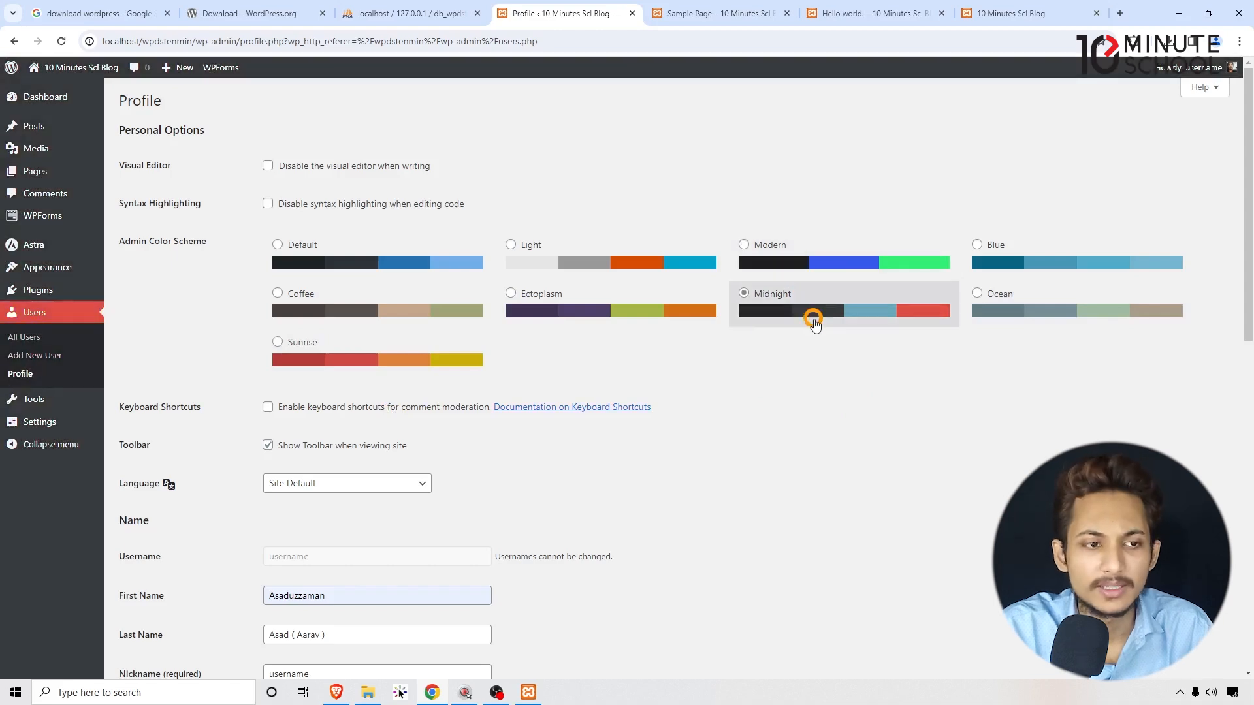
{"action": "scroll", "coordinate": [792, 431], "scroll_direction": "down", "scroll_amount": 11}
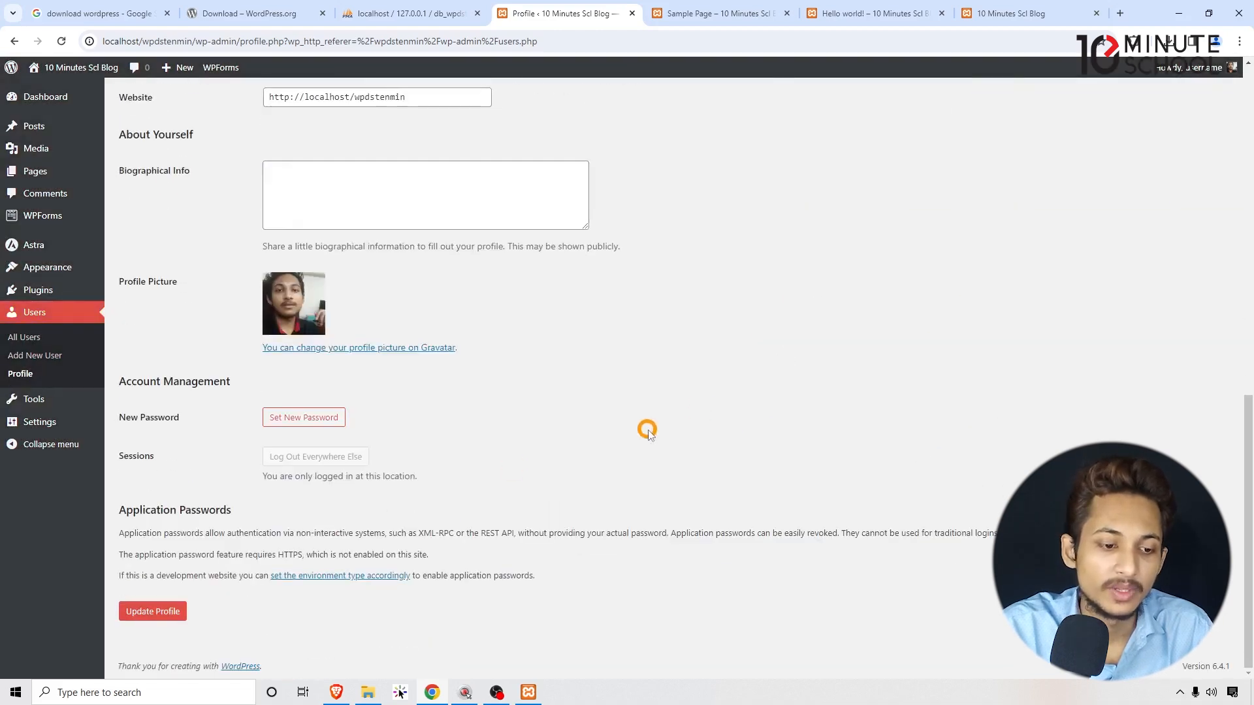
{"action": "left_click", "coordinate": [160, 612]}
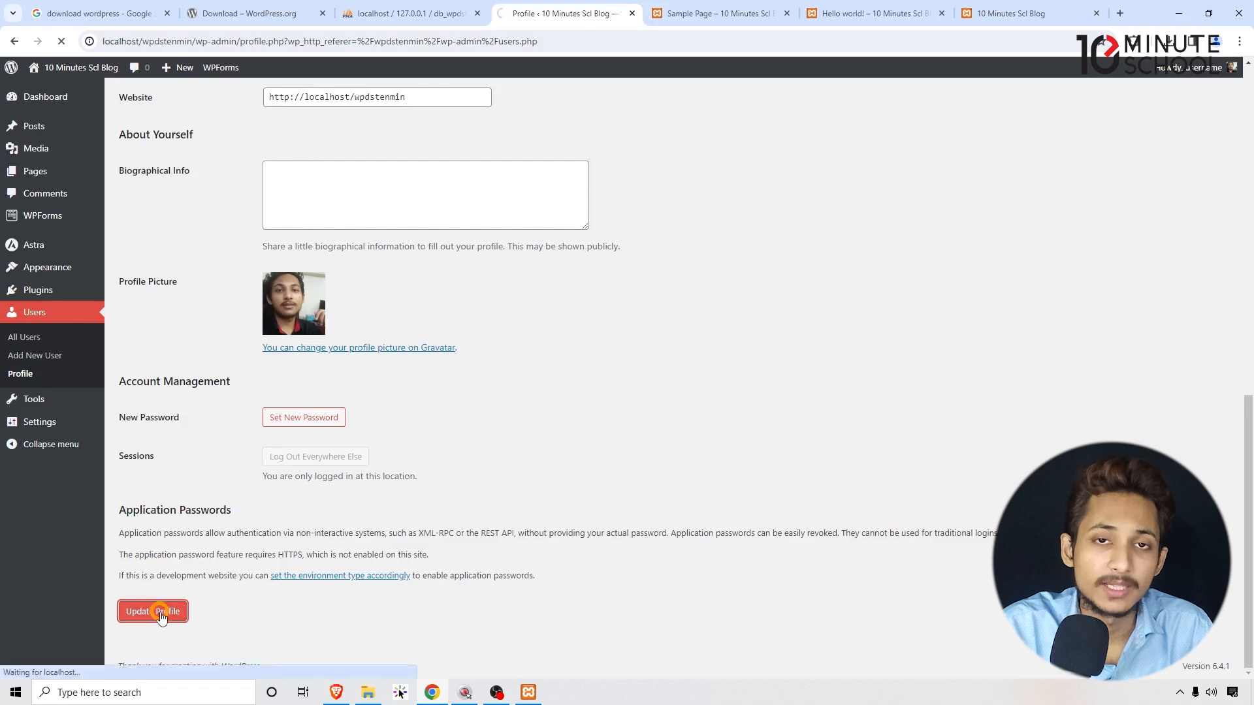
{"action": "scroll", "coordinate": [160, 612], "scroll_direction": "up", "scroll_amount": 11}
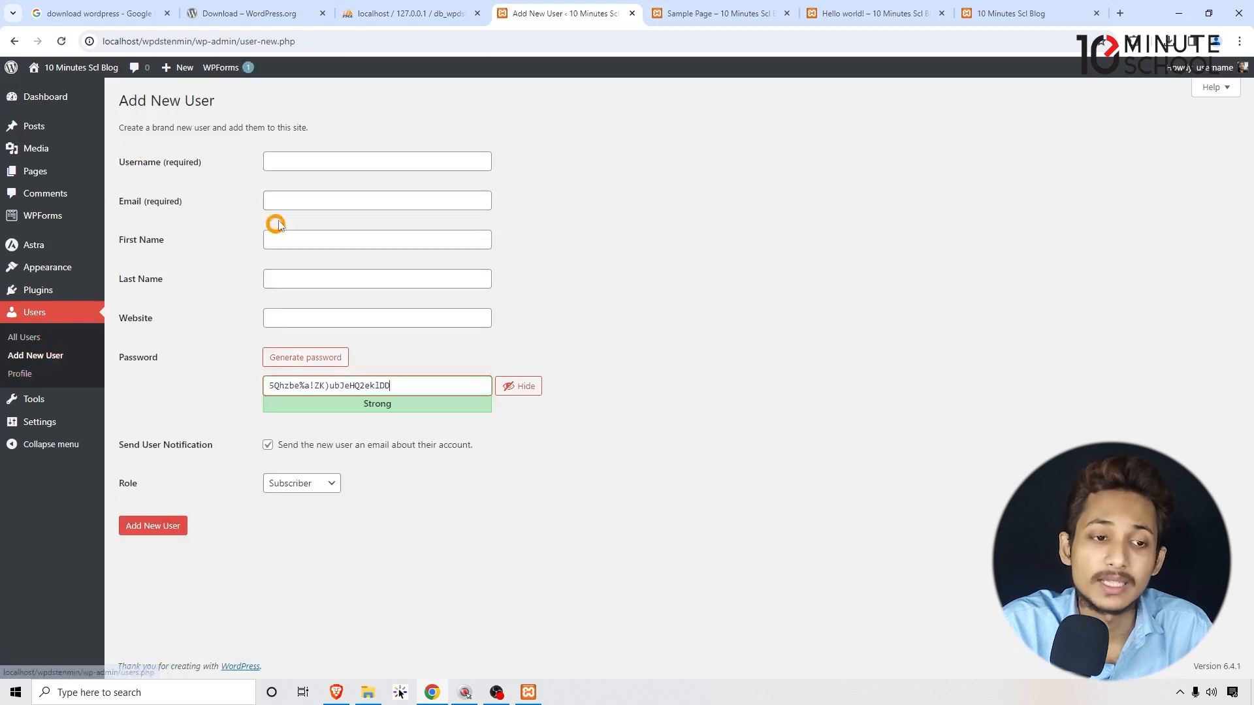
Enter the new user's username and fill the e-mail from a saved suggestion.
{"action": "left_click", "coordinate": [280, 159]}
{"action": "left_click", "coordinate": [279, 202]}
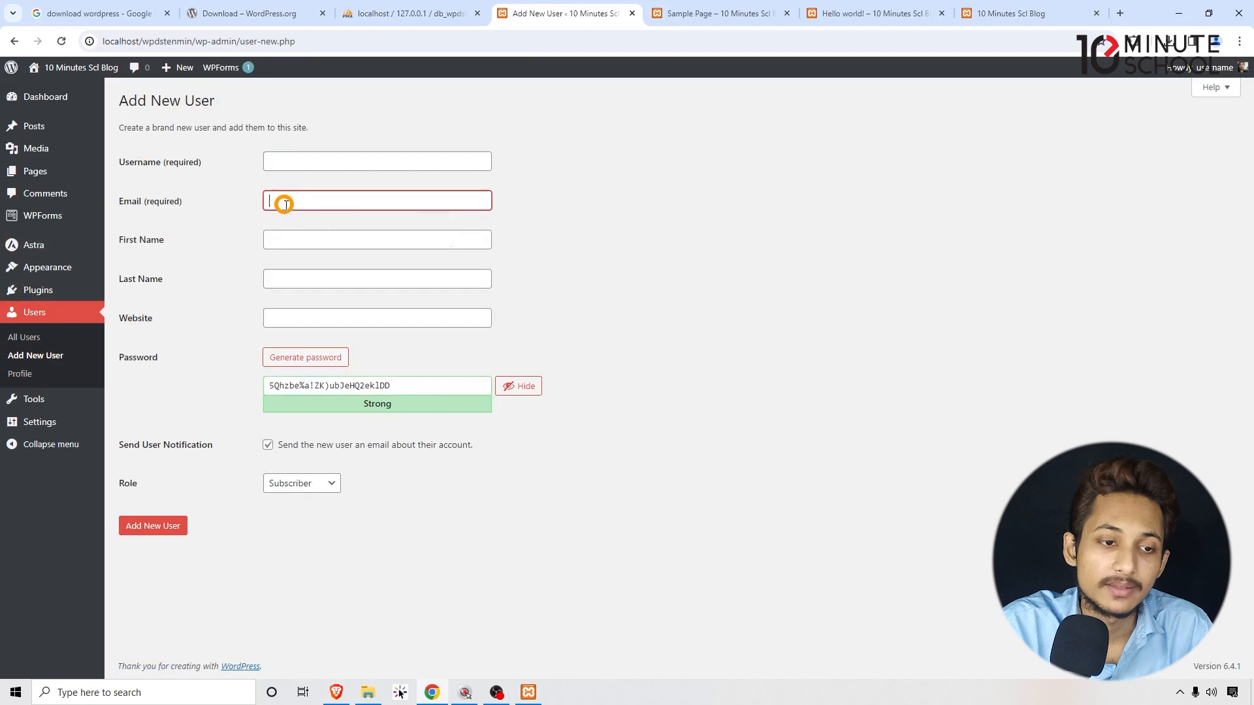
{"action": "left_click", "coordinate": [331, 230]}
{"action": "left_click", "coordinate": [312, 159]}
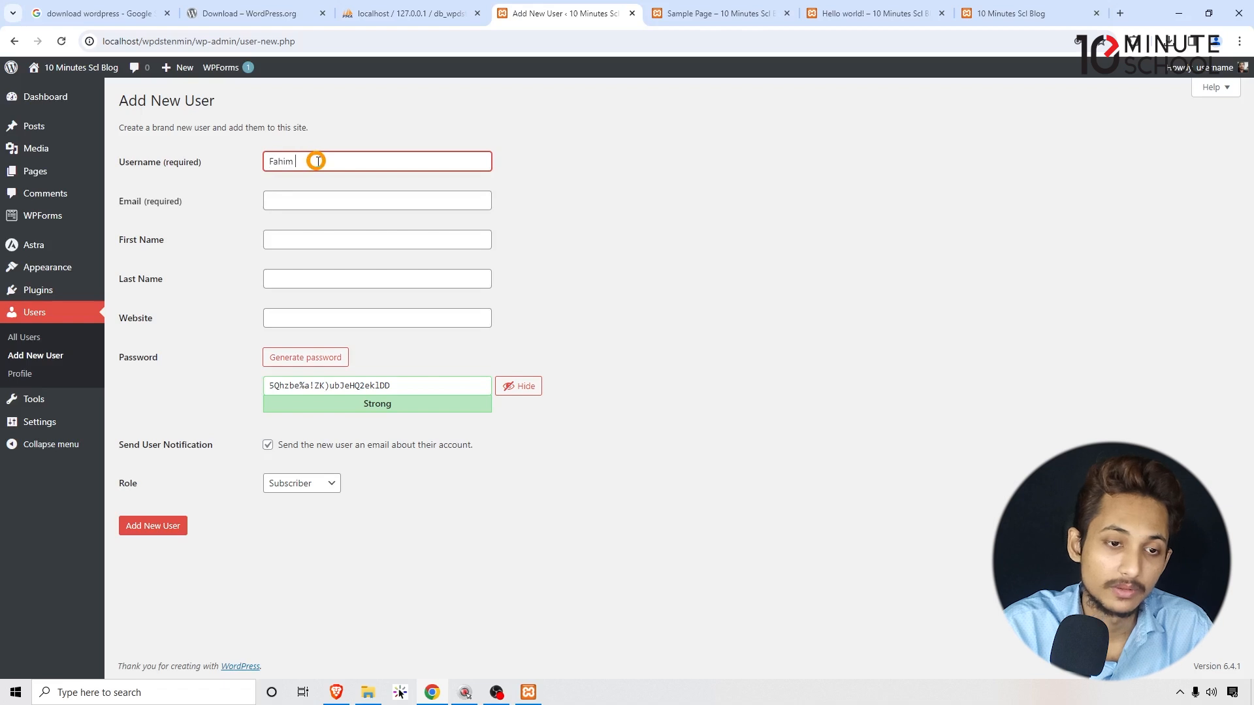
{"action": "left_click", "coordinate": [313, 200]}
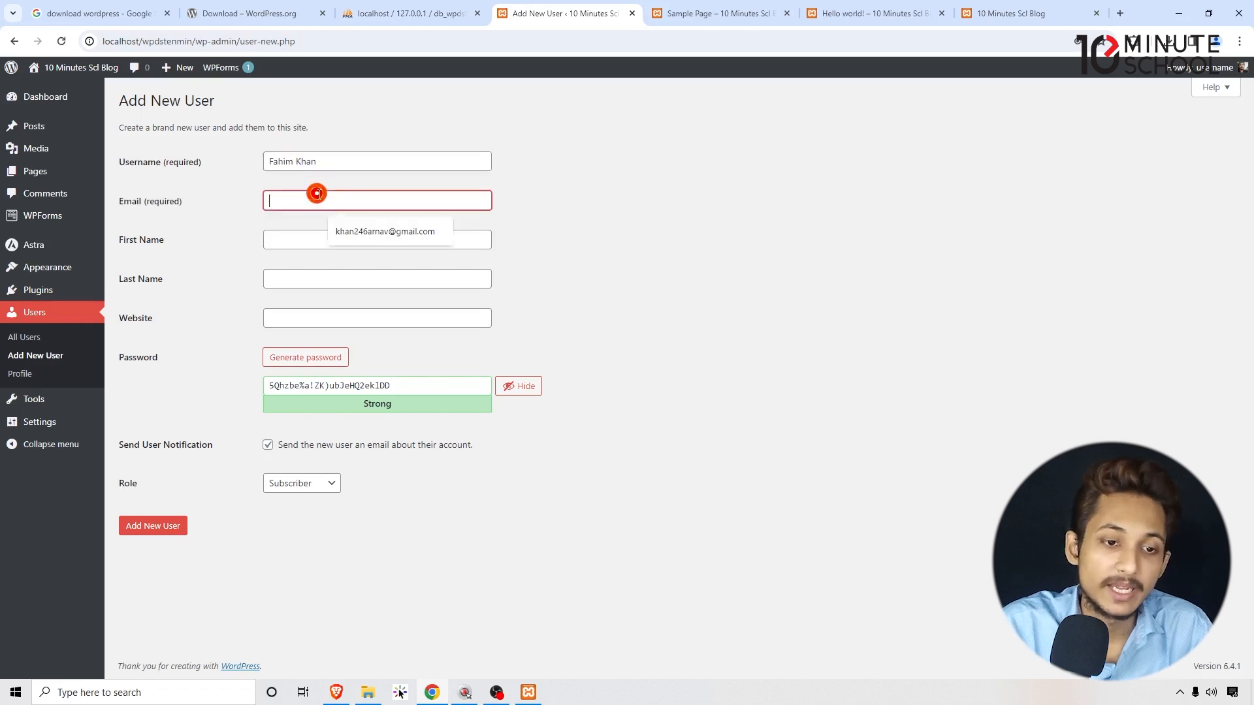
{"action": "left_click", "coordinate": [353, 230]}
{"action": "left_click", "coordinate": [316, 238]}
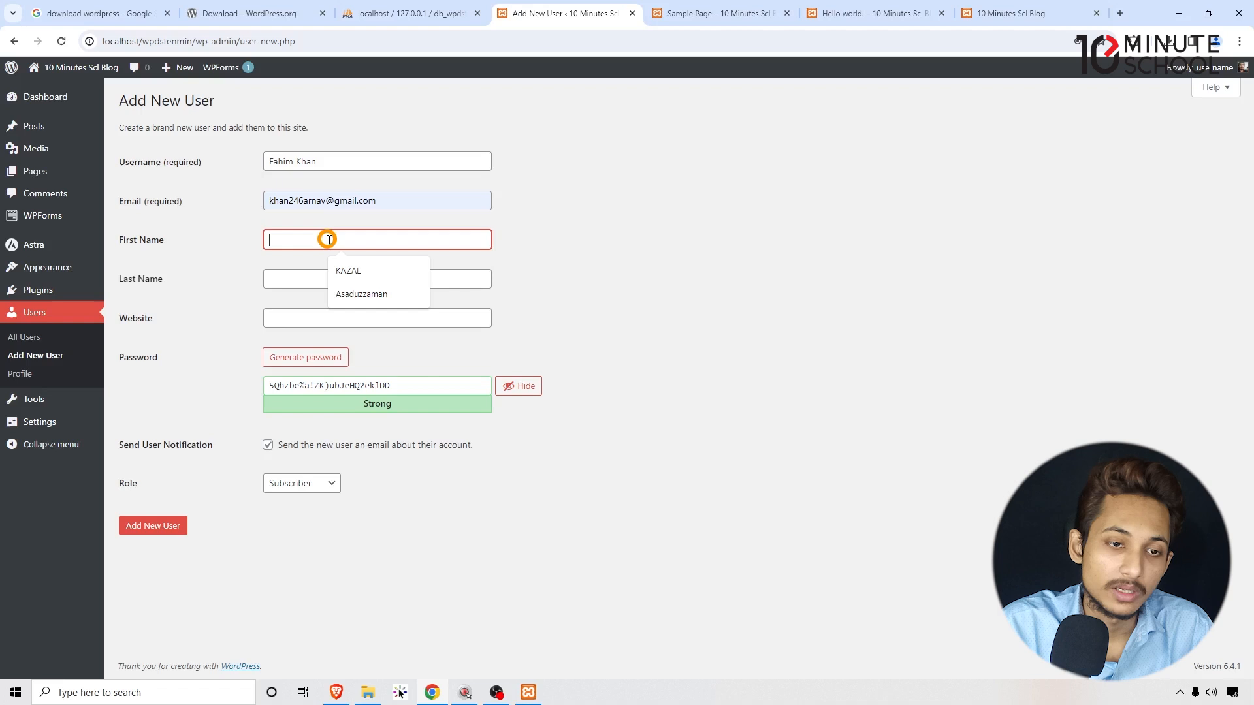
{"action": "left_click", "coordinate": [301, 162]}
{"action": "left_click_drag", "start_coordinate": [312, 161], "coordinate": [213, 165]}
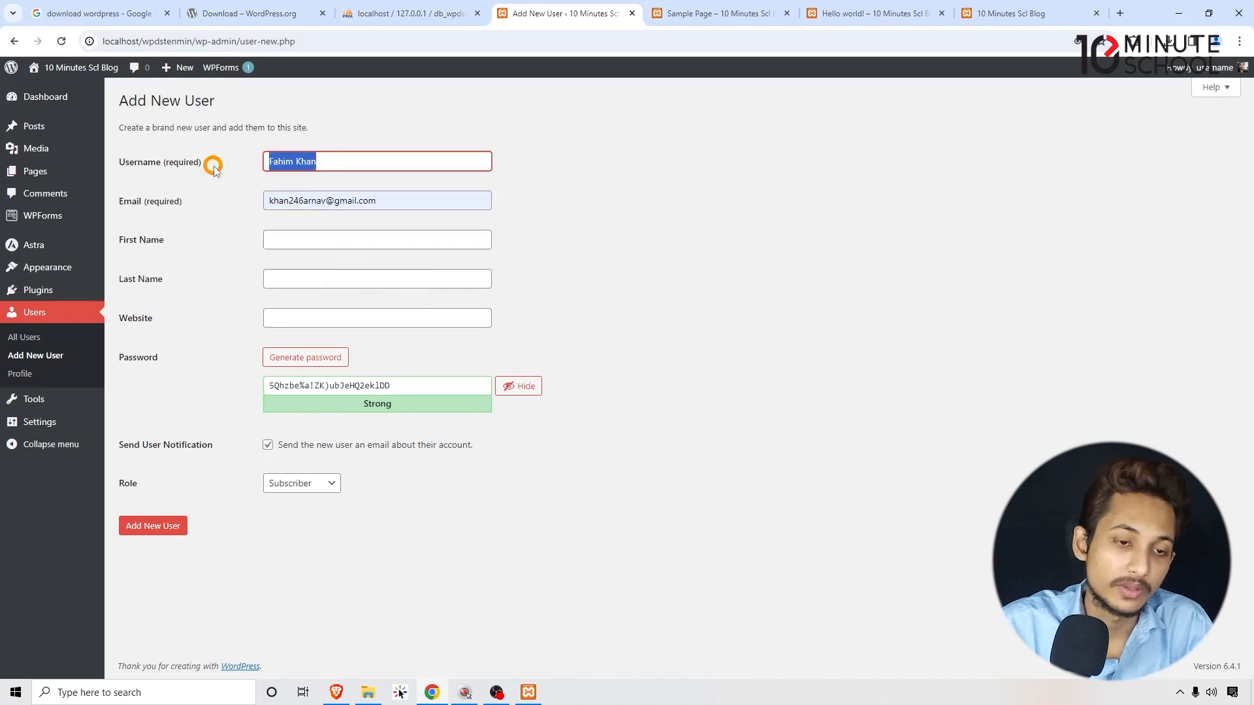
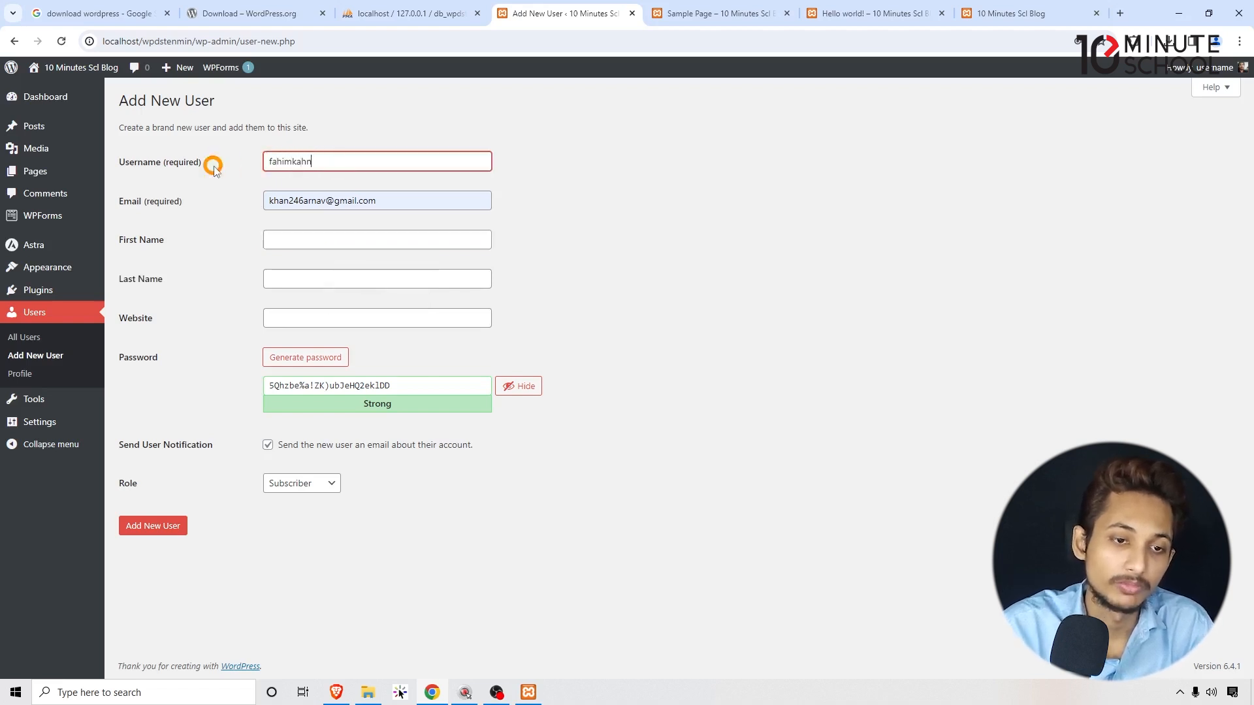
Copy the username into First Name, moving its surname part into Last Name.
{"action": "double_click", "coordinate": [275, 162]}
{"action": "key", "text": "ctrl+c"}
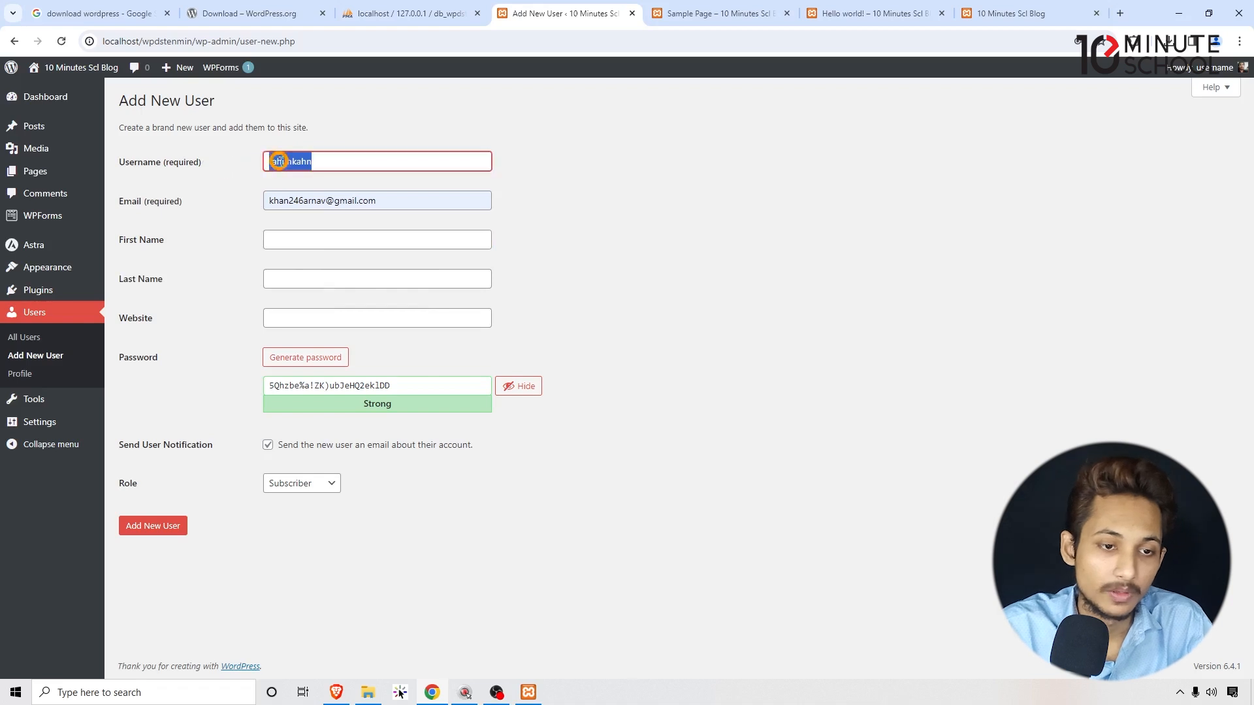
{"action": "left_click", "coordinate": [276, 234]}
{"action": "key", "text": "ctrl+v"}
{"action": "left_click_drag", "start_coordinate": [312, 241], "coordinate": [300, 241]}
{"action": "key", "text": "ctrl+x"}
{"action": "left_click", "coordinate": [294, 278]}
{"action": "key", "text": "ctrl+v"}
Replace the generated password with a short weak one and confirm weak-password use.
{"action": "left_click", "coordinate": [410, 312]}
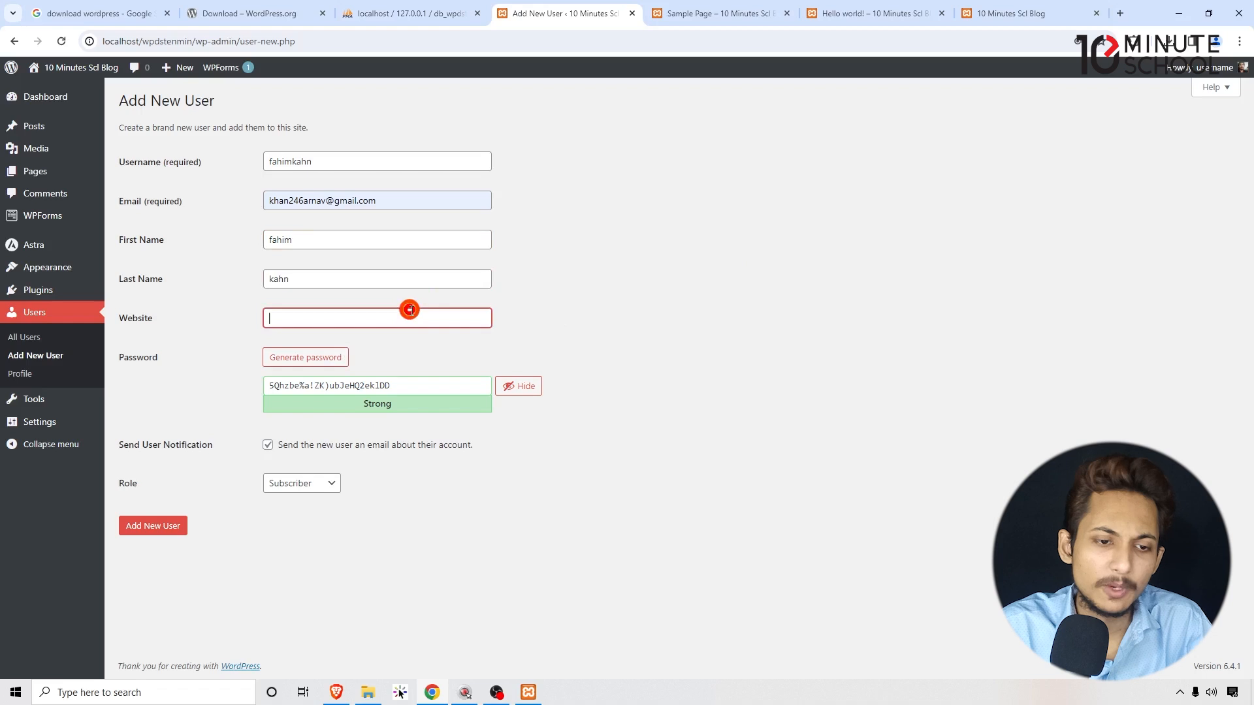
{"action": "left_click", "coordinate": [602, 303]}
{"action": "left_click_drag", "start_coordinate": [433, 385], "coordinate": [164, 395]}
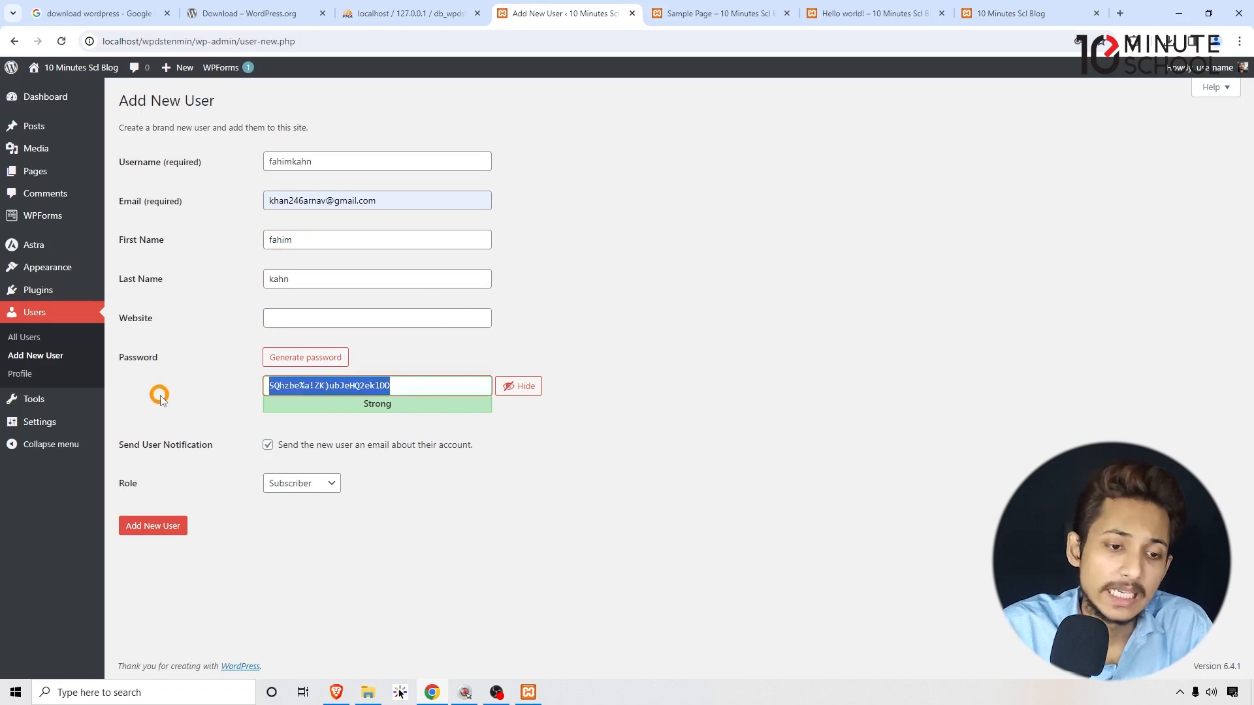
{"action": "left_click", "coordinate": [512, 385]}
{"action": "left_click", "coordinate": [512, 385]}
{"action": "left_click", "coordinate": [429, 391]}
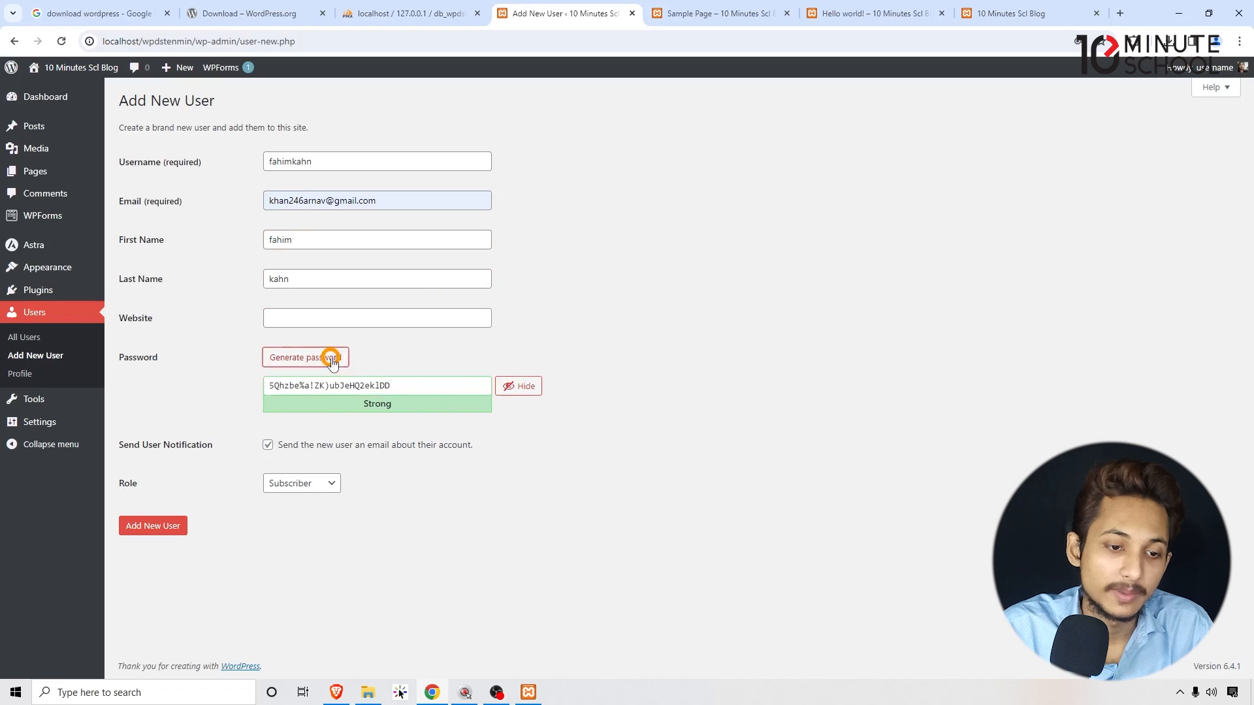
{"action": "left_click_drag", "start_coordinate": [405, 385], "coordinate": [23, 408]}
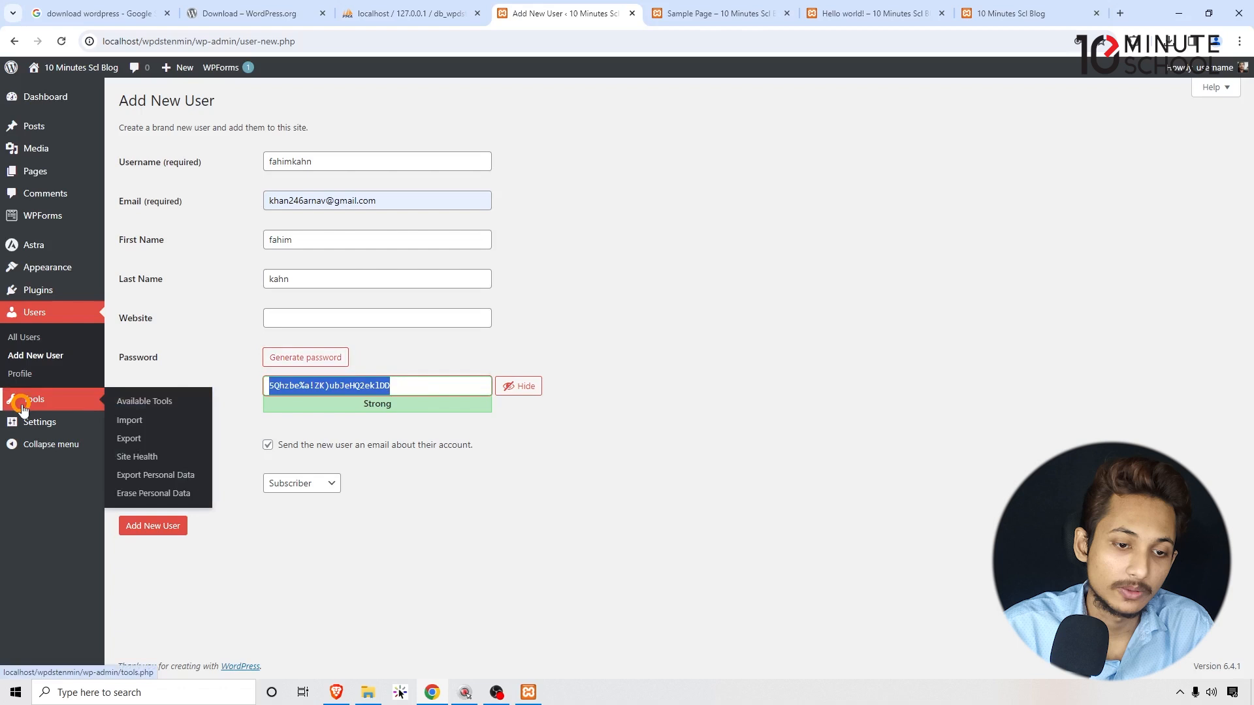
{"action": "key", "text": "BackSpace"}
{"action": "type", "text": "sdf"}
{"action": "key", "text": "BackSpace"}
{"action": "key", "text": "BackSpace"}
{"action": "key", "text": "BackSpace"}
{"action": "type", "text": "password"}
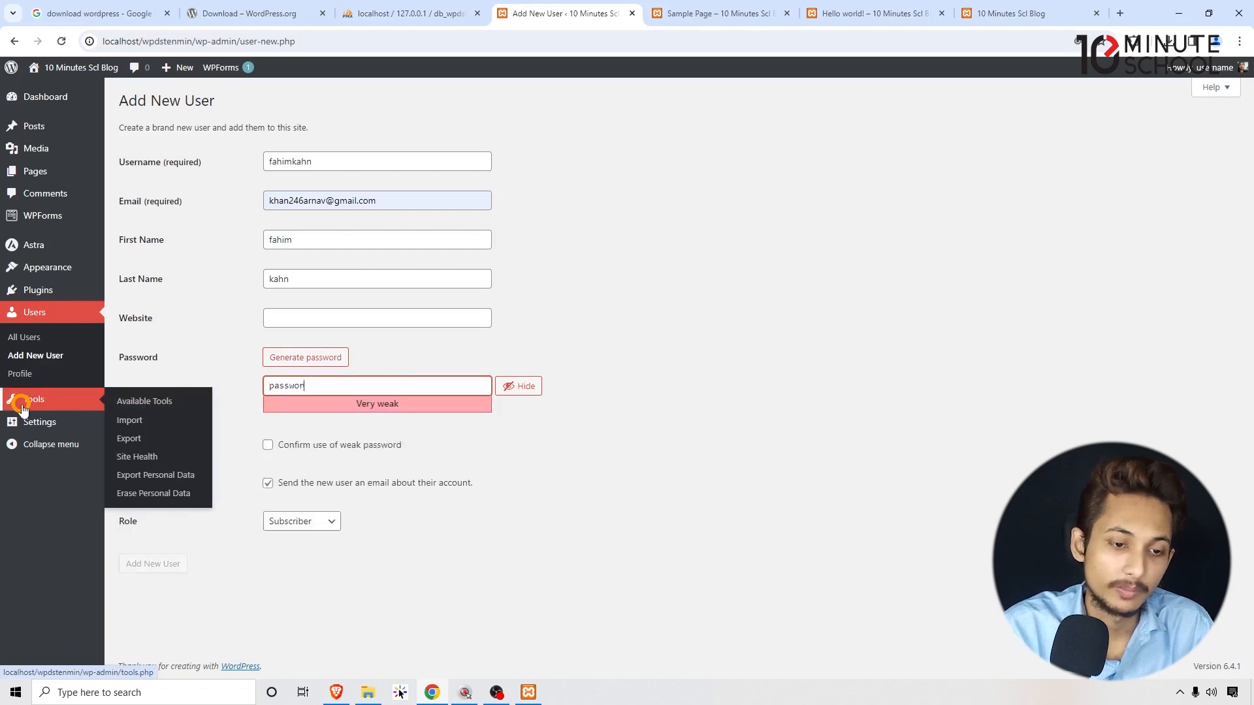
{"action": "left_click", "coordinate": [307, 449]}
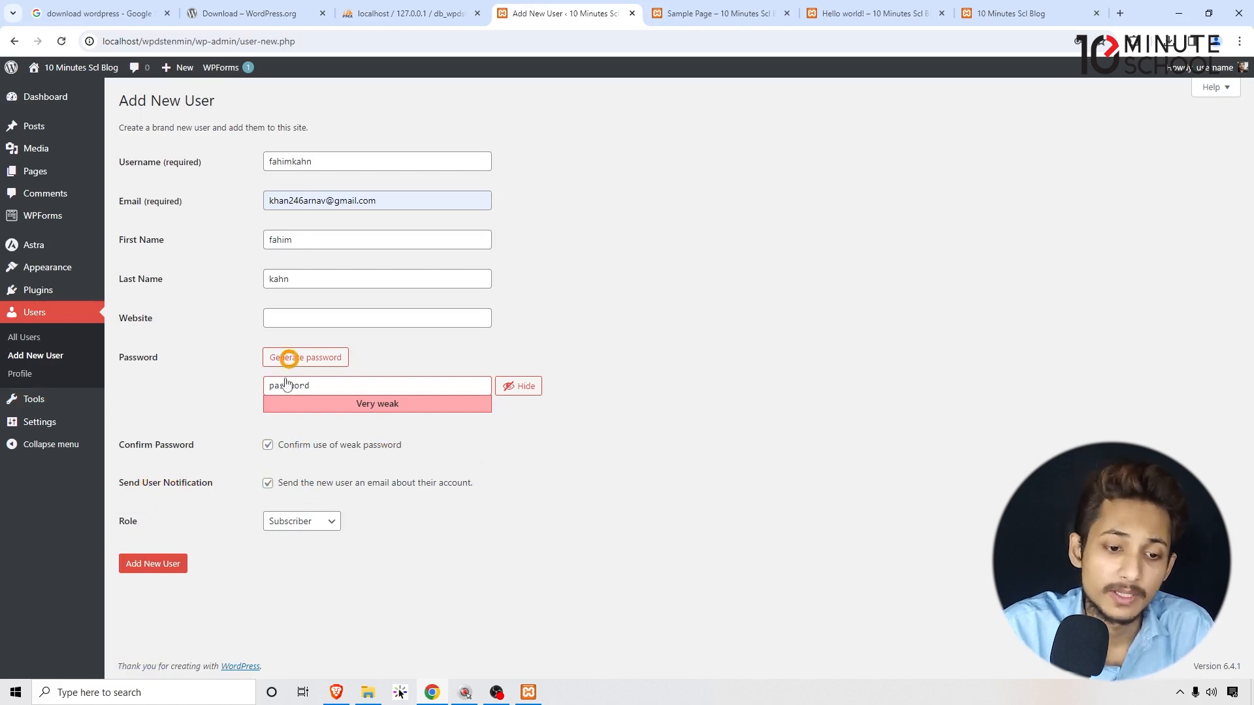
Review the new user's e-mail address in the Email field.
{"action": "left_click", "coordinate": [356, 200]}
{"action": "left_click_drag", "start_coordinate": [353, 202], "coordinate": [647, 216]}
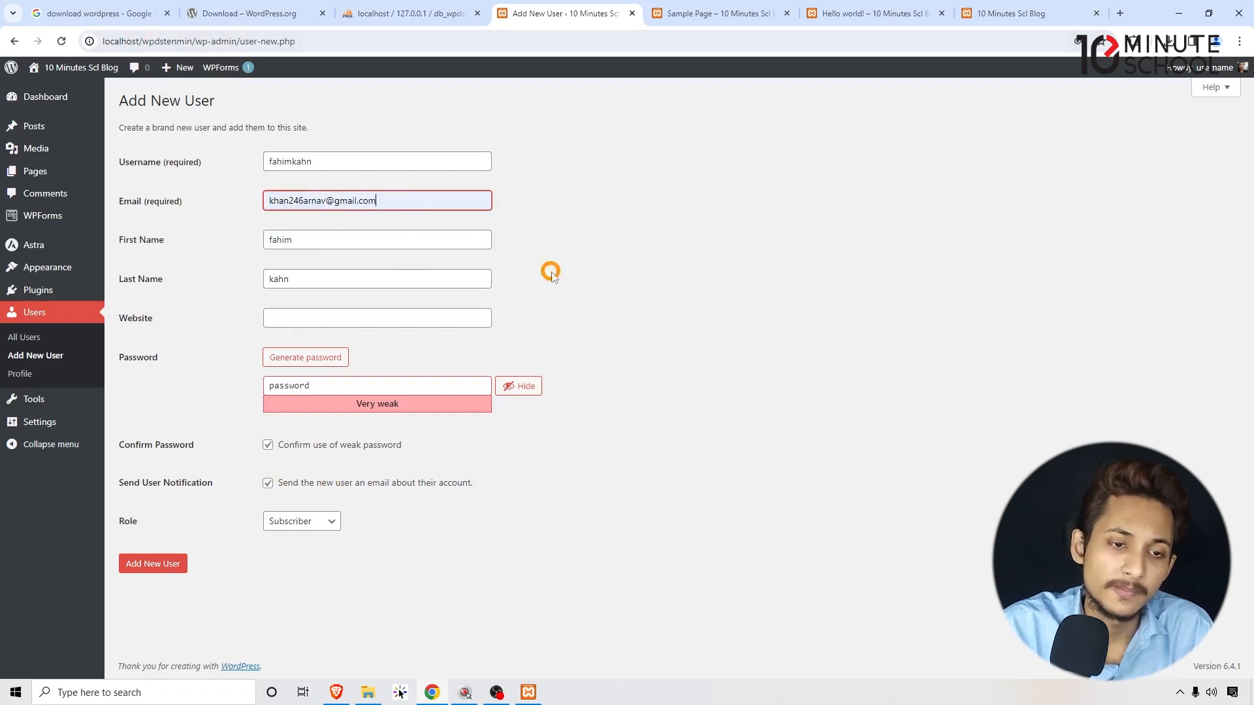
{"action": "left_click_drag", "start_coordinate": [411, 201], "coordinate": [187, 204]}
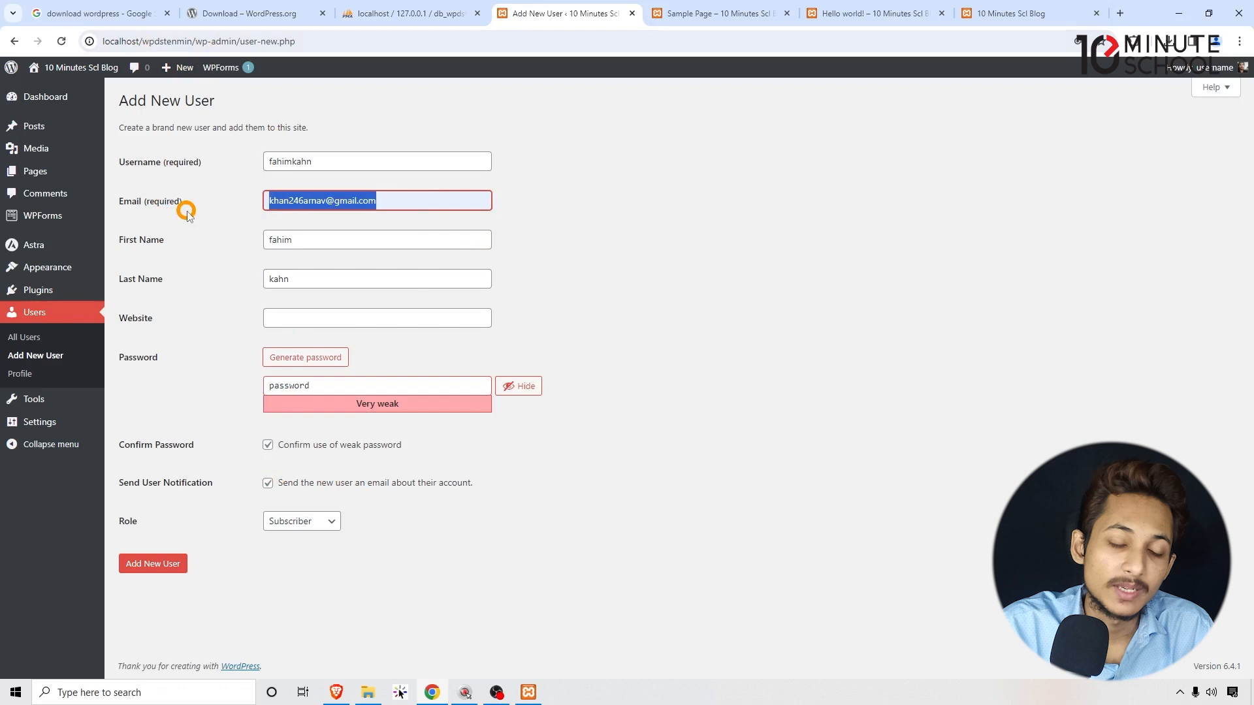
{"action": "left_click", "coordinate": [785, 270]}
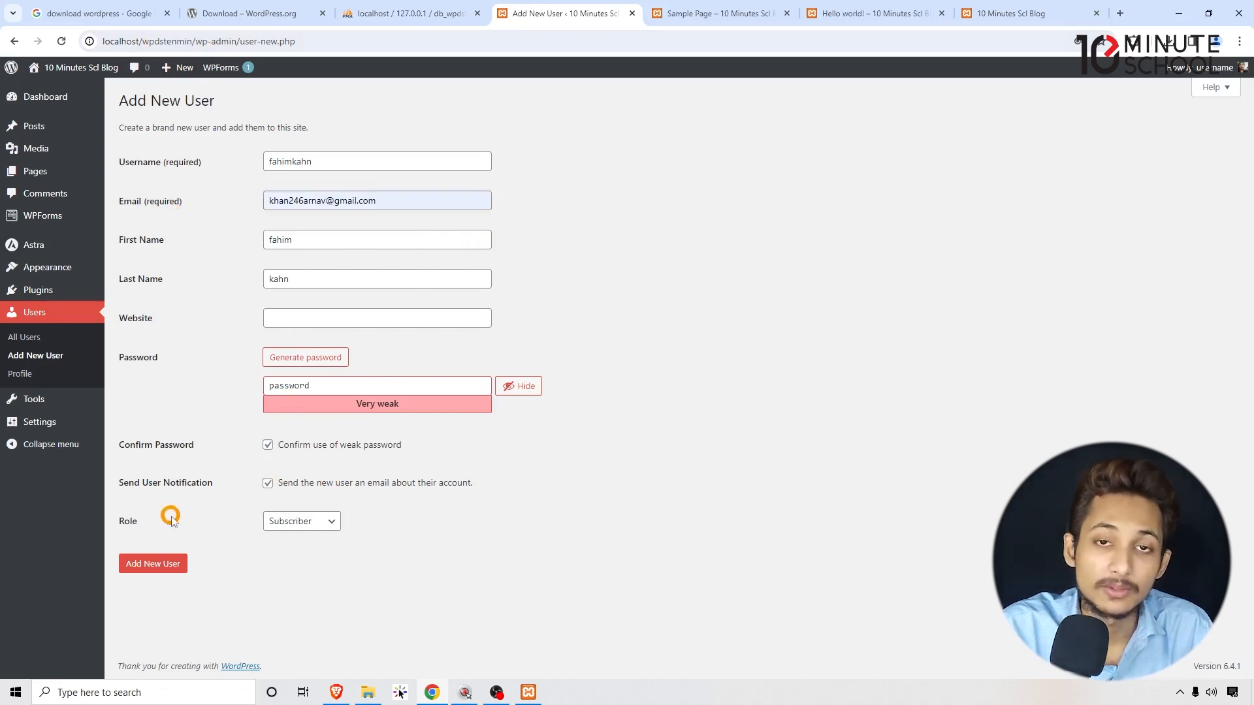
Compare the Administrator, Editor and Author roles, settle on Author, and add the new user.
{"action": "left_click", "coordinate": [291, 521]}
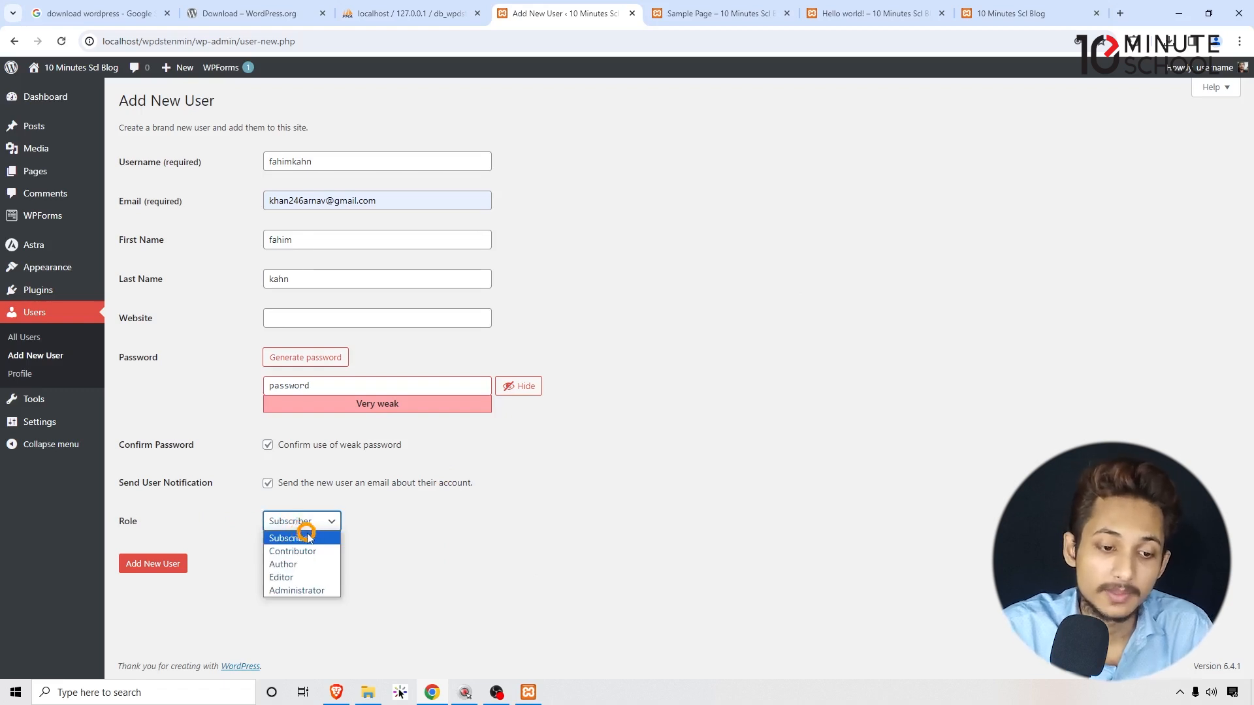
{"action": "left_click", "coordinate": [307, 536]}
{"action": "left_click", "coordinate": [297, 523]}
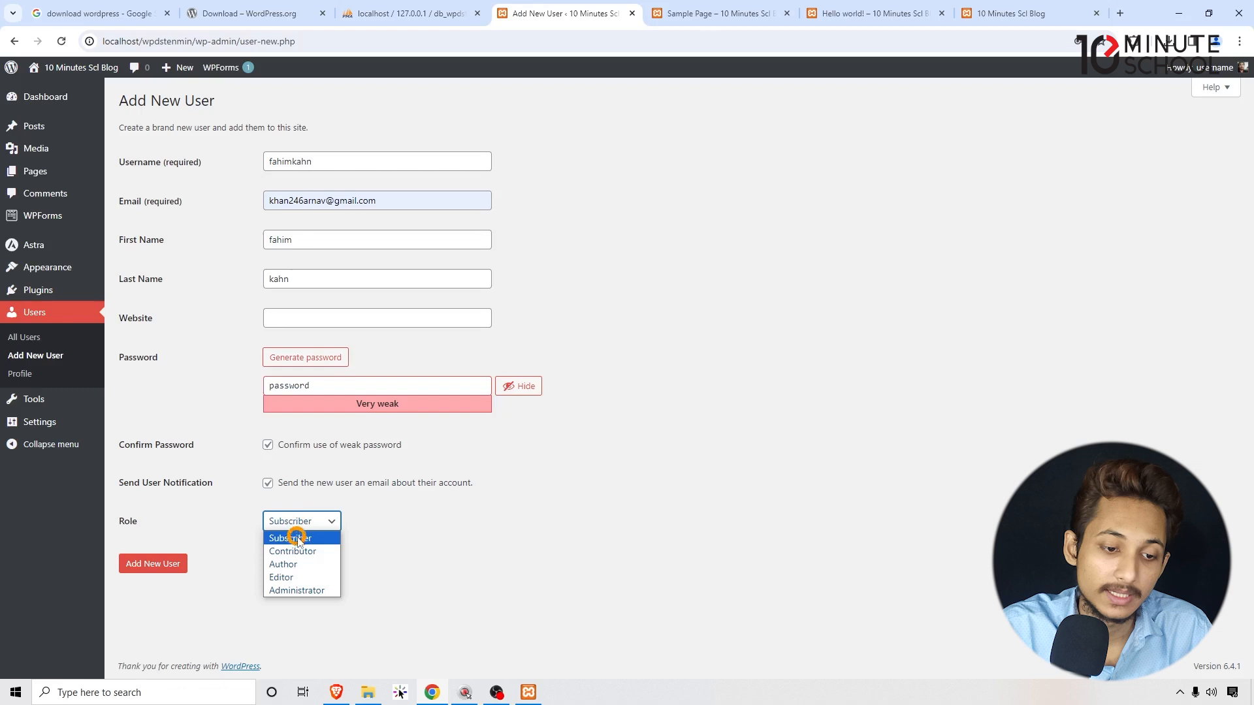
{"action": "left_click", "coordinate": [302, 591]}
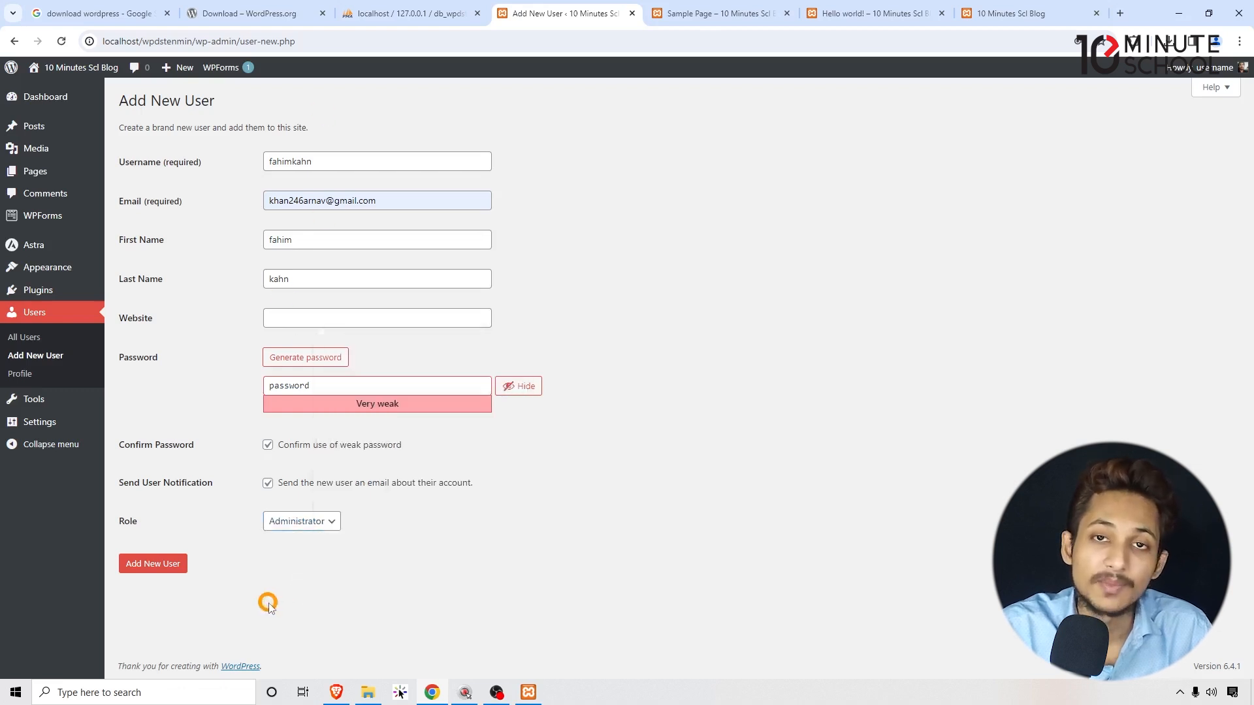
{"action": "left_click", "coordinate": [302, 524]}
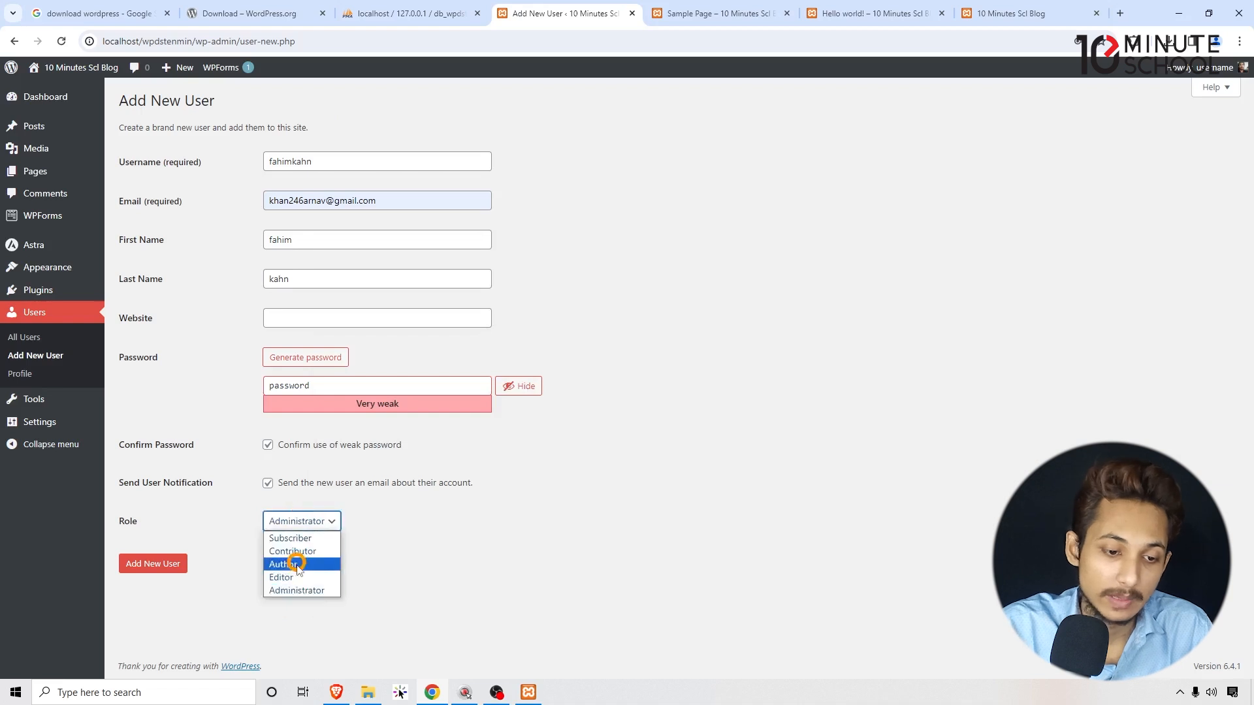
{"action": "left_click", "coordinate": [293, 578]}
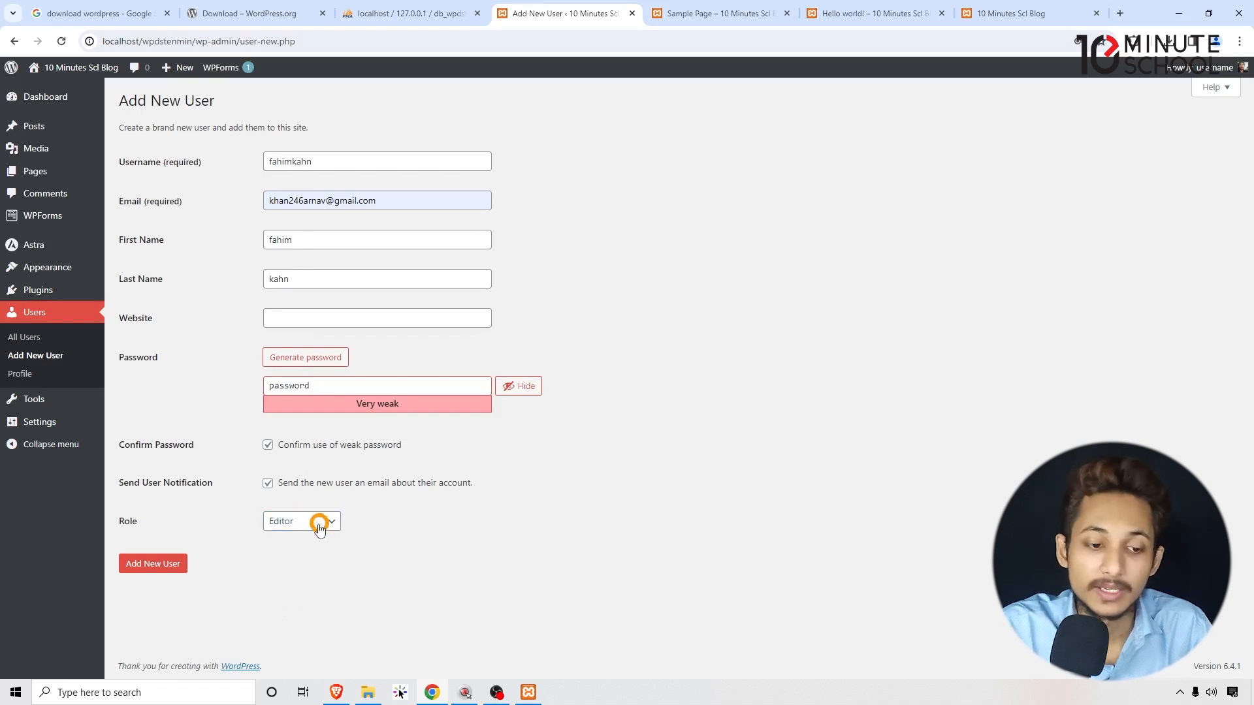
{"action": "left_click", "coordinate": [313, 521]}
{"action": "left_click", "coordinate": [300, 566]}
{"action": "left_click", "coordinate": [304, 517]}
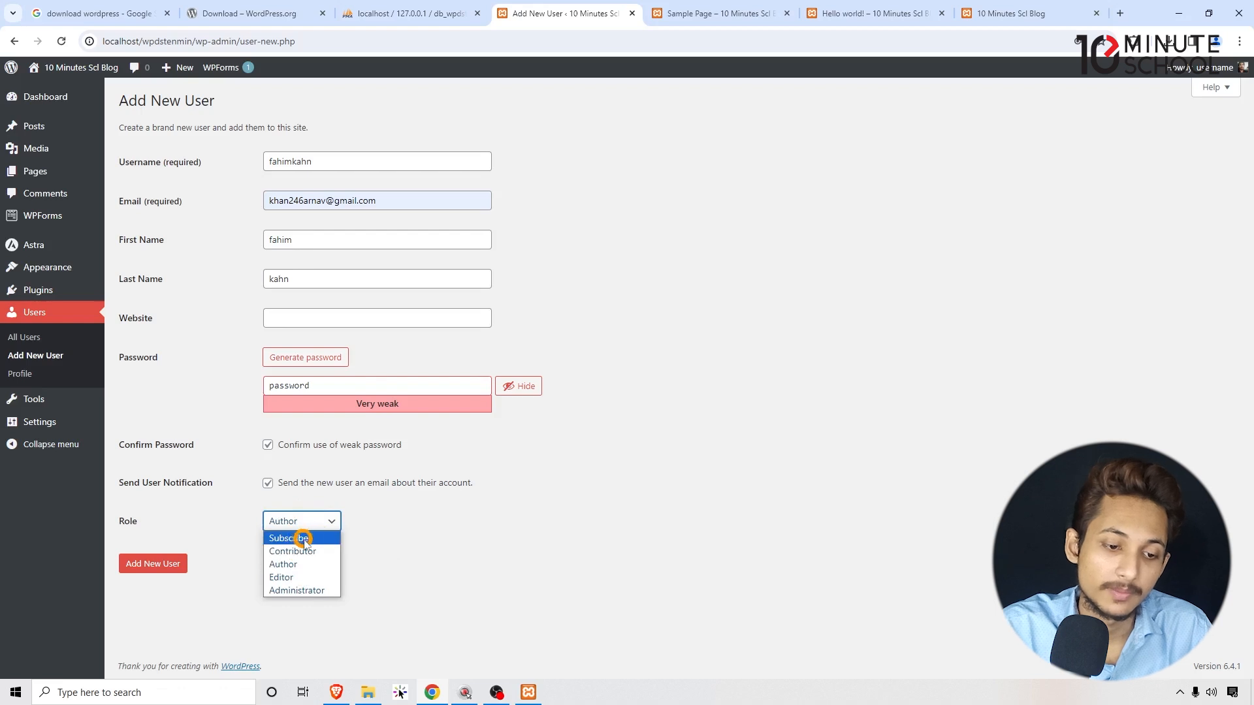
{"action": "left_click", "coordinate": [306, 591]}
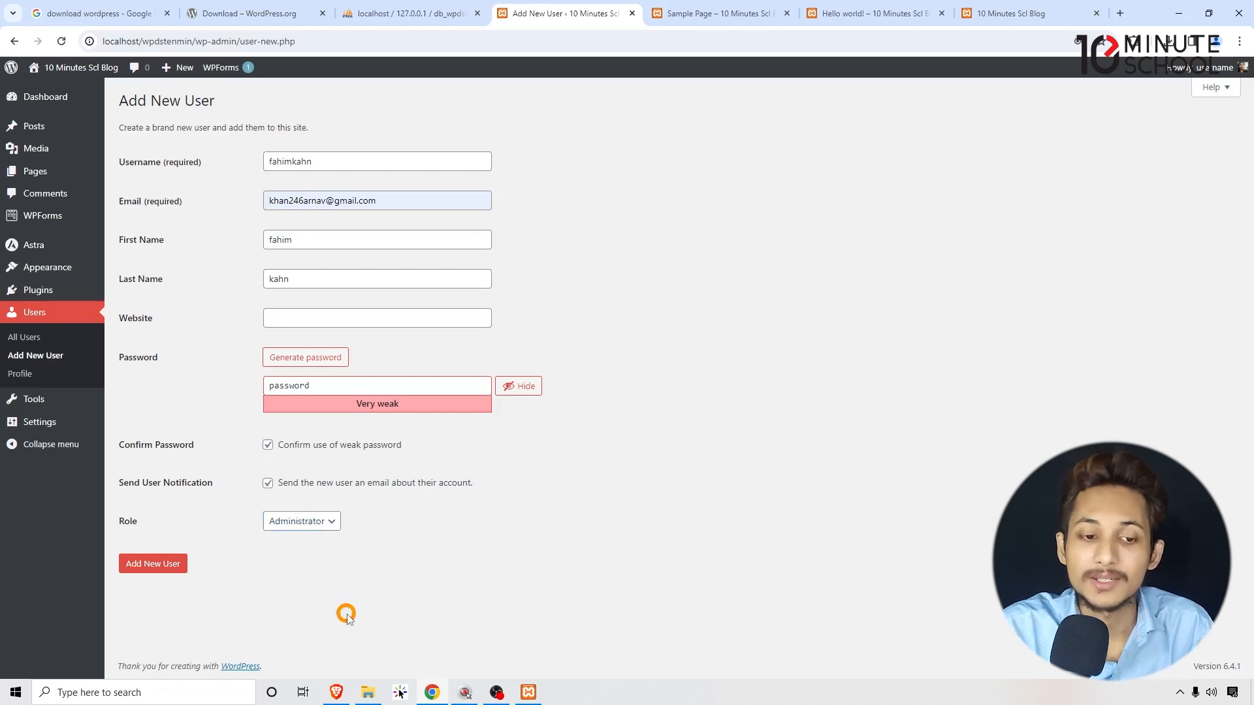
{"action": "left_click", "coordinate": [320, 522]}
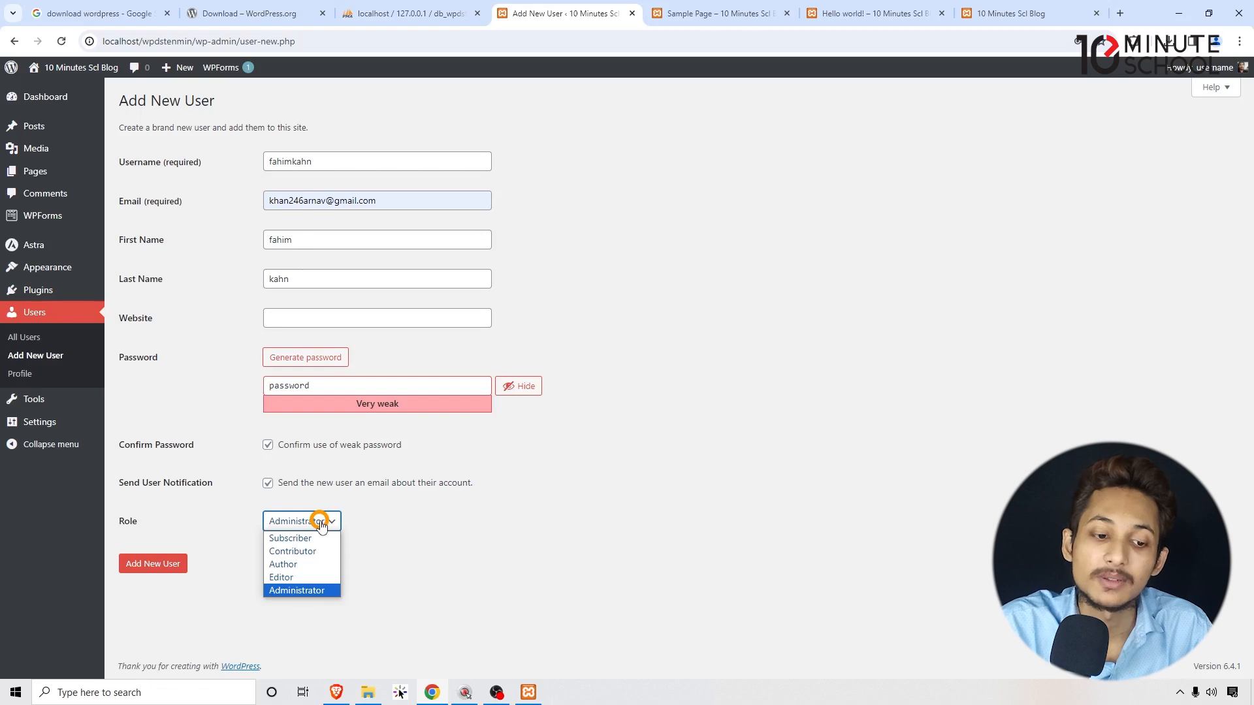
{"action": "left_click", "coordinate": [299, 566]}
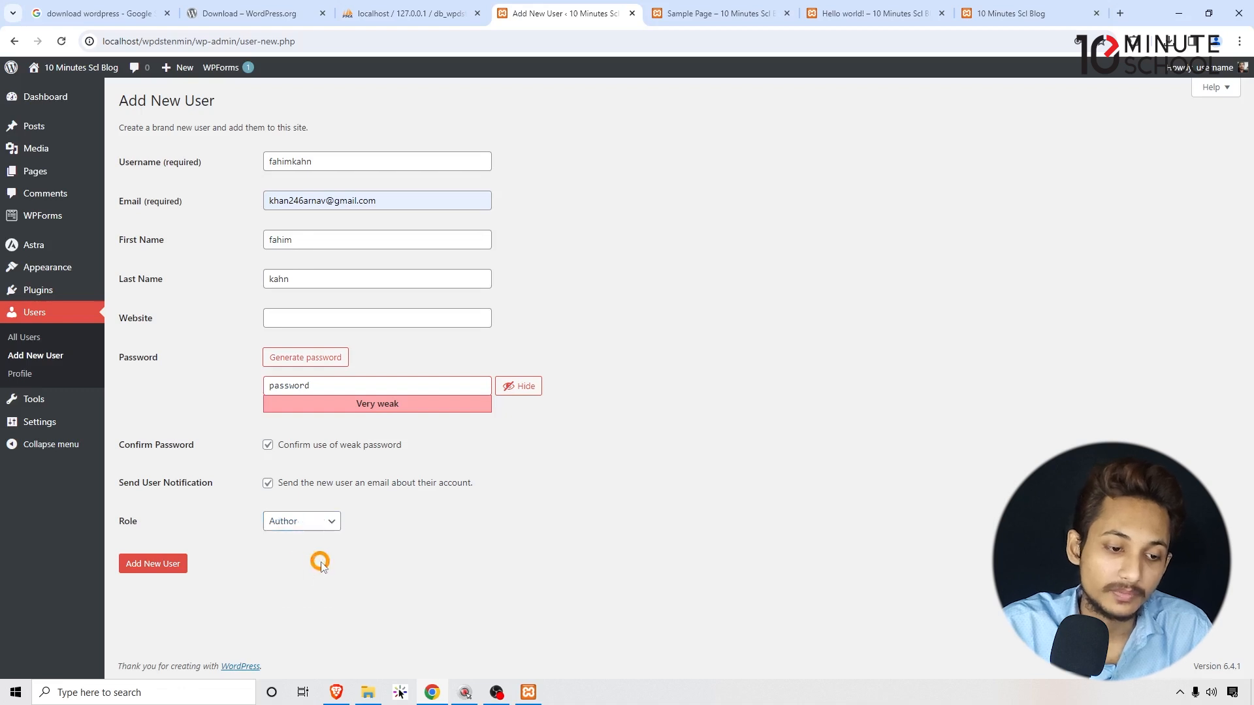
{"action": "left_click", "coordinate": [148, 573]}
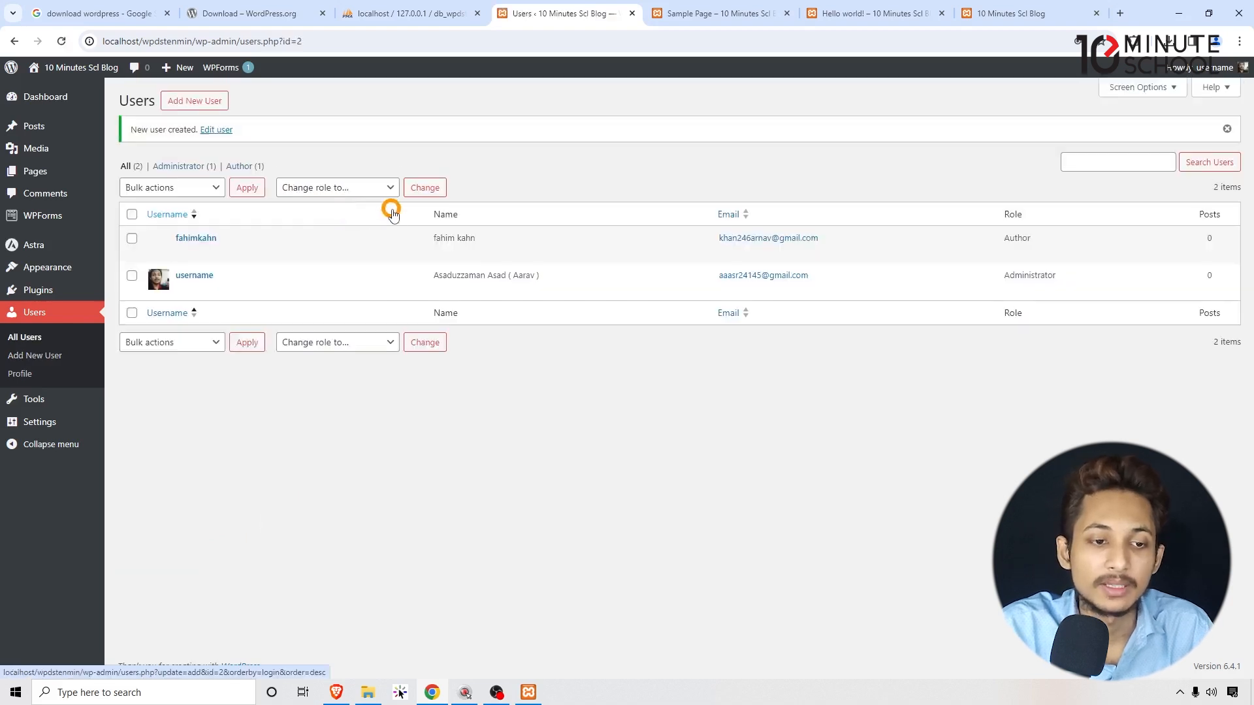
Copy the new user's e-mail and load the site's wp-admin in a new incognito window.
{"action": "left_click_drag", "start_coordinate": [822, 239], "coordinate": [701, 239]}
{"action": "key", "text": "ctrl+c"}
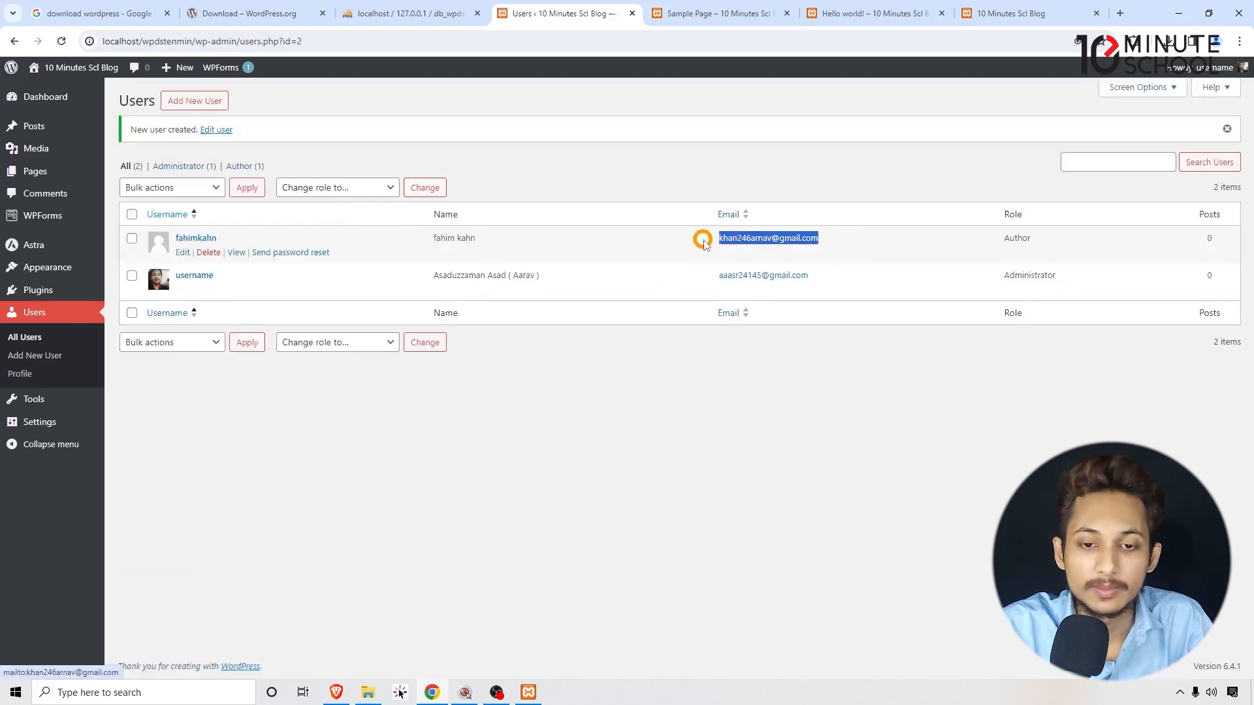
{"action": "left_click", "coordinate": [1238, 41]}
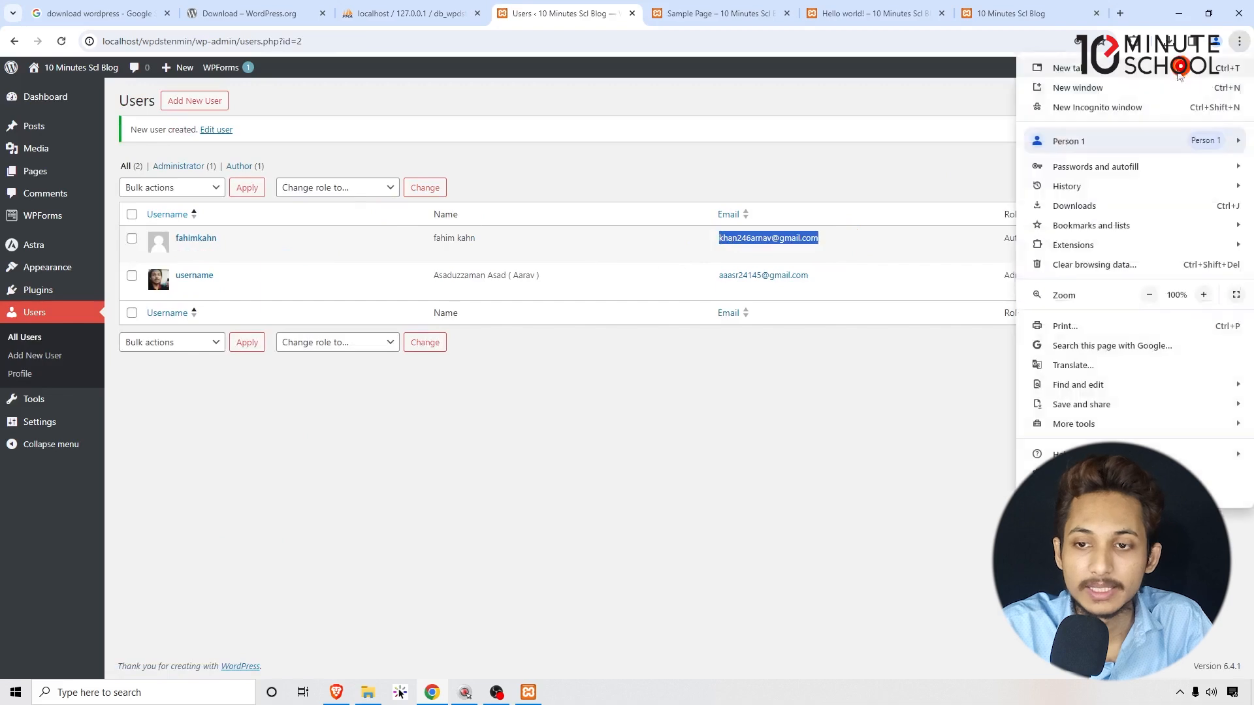
{"action": "left_click", "coordinate": [1100, 107]}
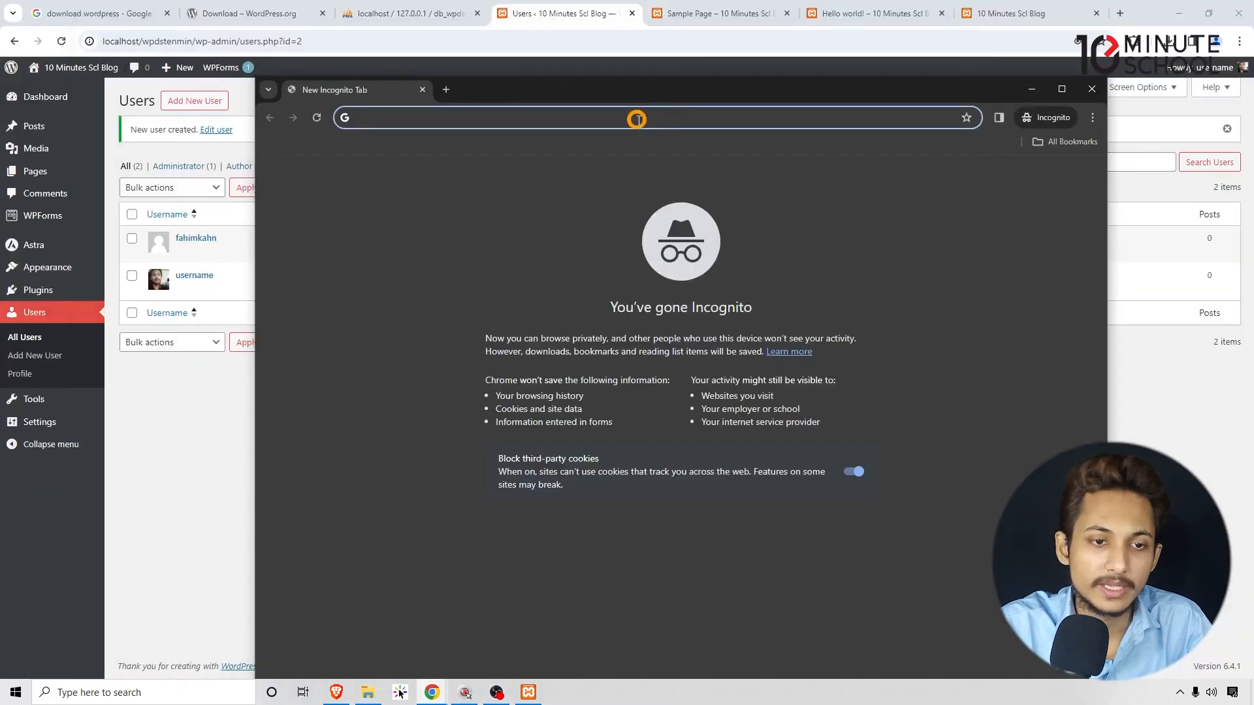
{"action": "type", "text": "localhost"}
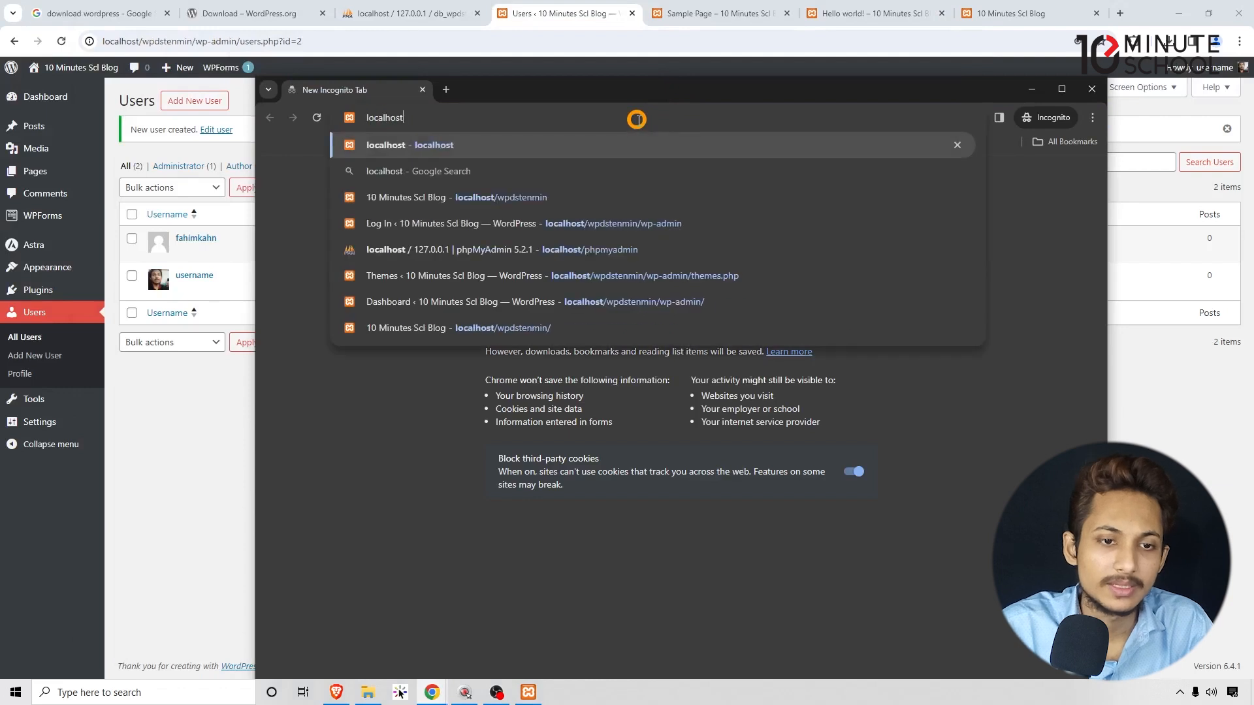
{"action": "type", "text": "/wp"}
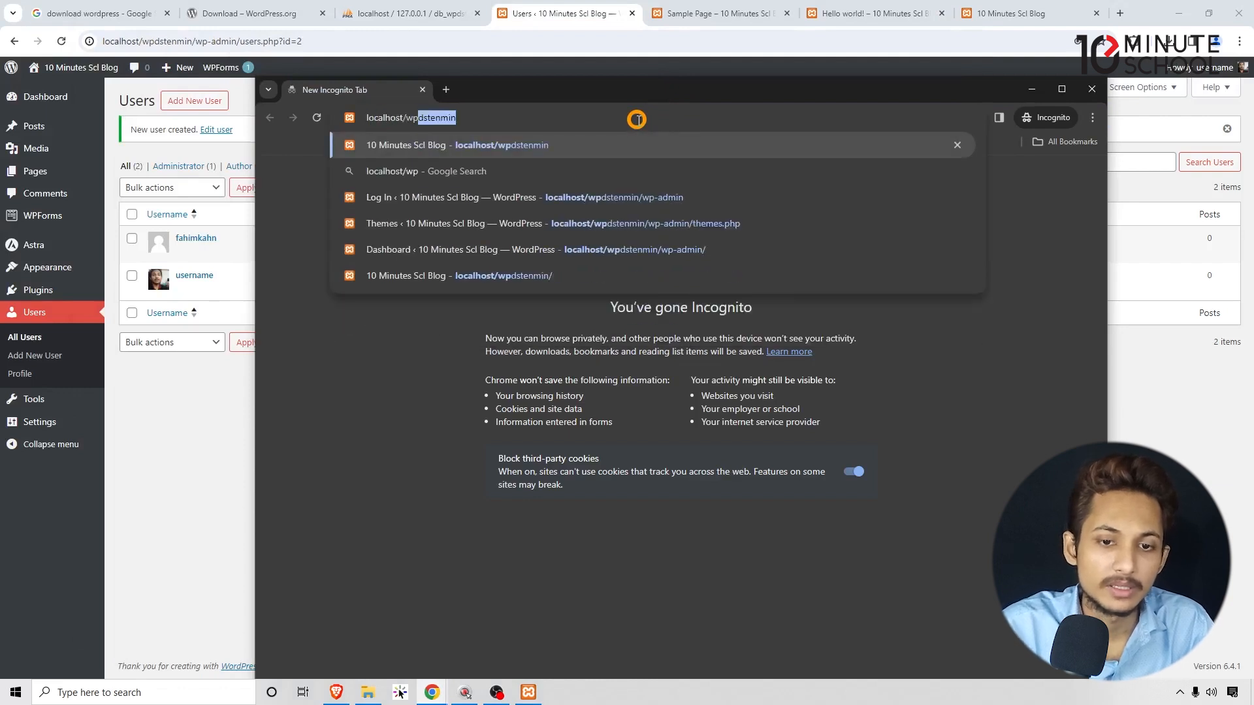
{"action": "key", "text": "Right"}
{"action": "type", "text": "/"}
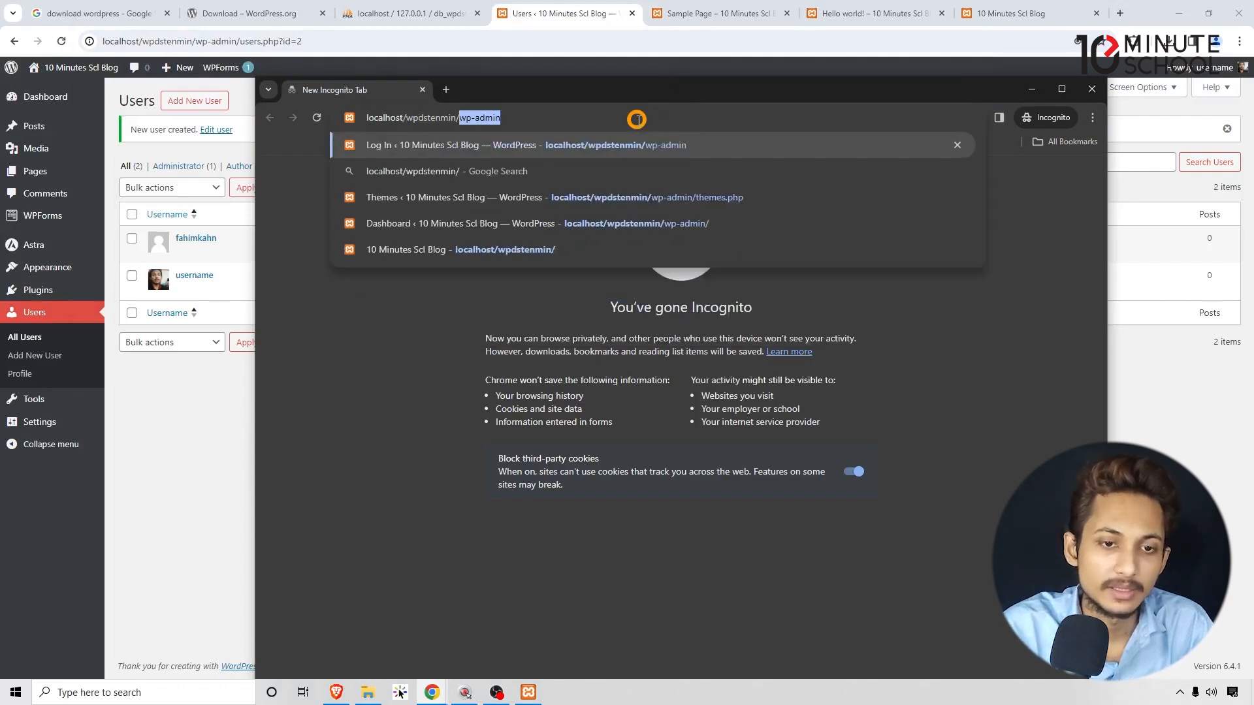
{"action": "key", "text": "Return"}
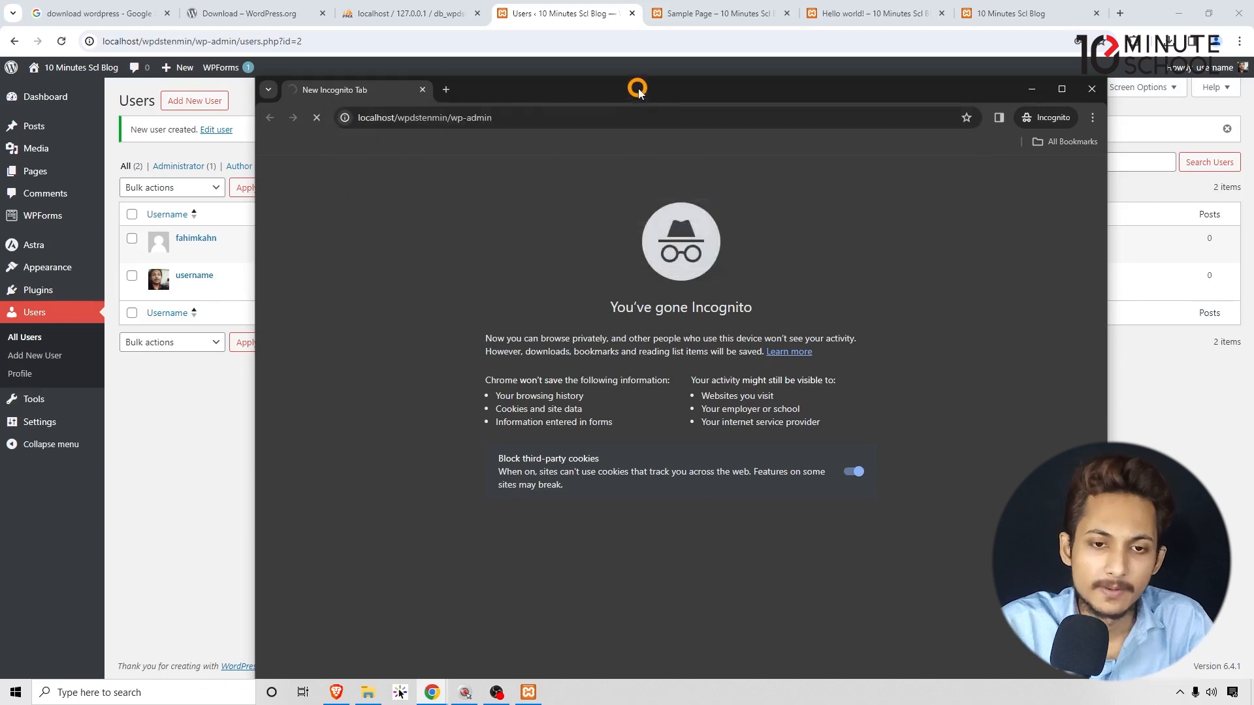
Log in with the new user's e-mail and password, removing stray leading spaces.
{"action": "left_click_drag", "start_coordinate": [632, 90], "coordinate": [686, 80]}
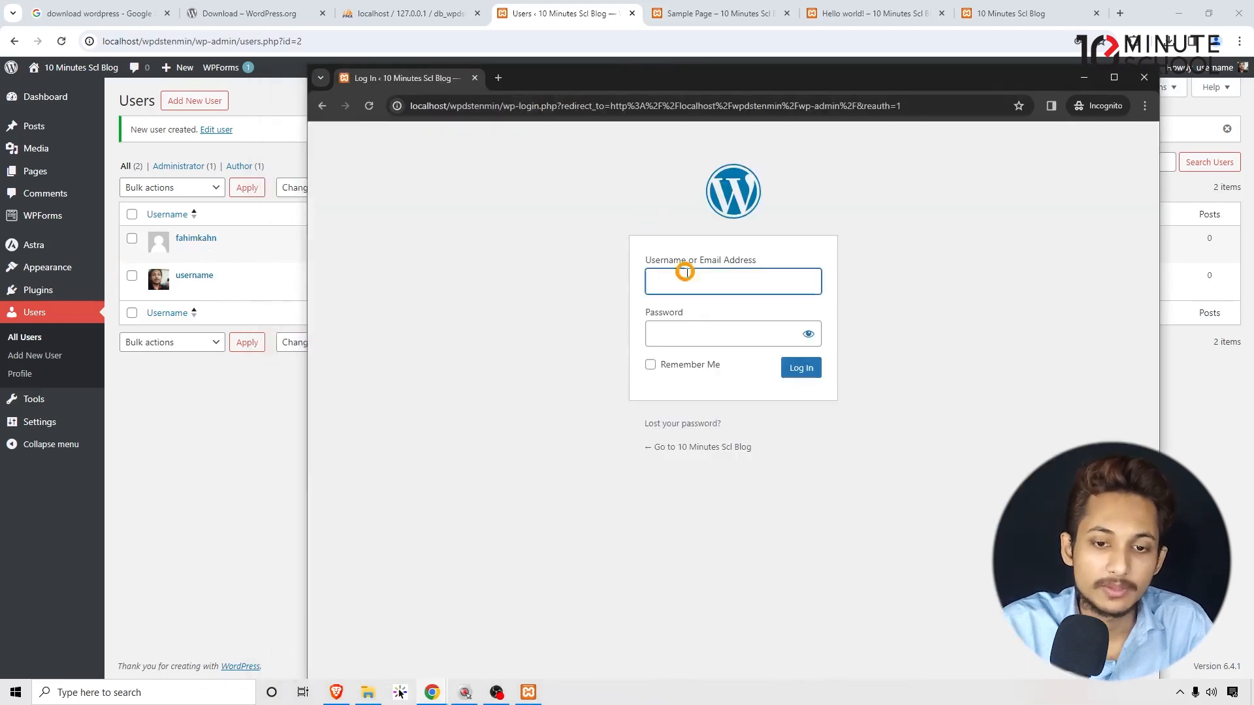
{"action": "key", "text": "ctrl+v"}
{"action": "left_click", "coordinate": [683, 331]}
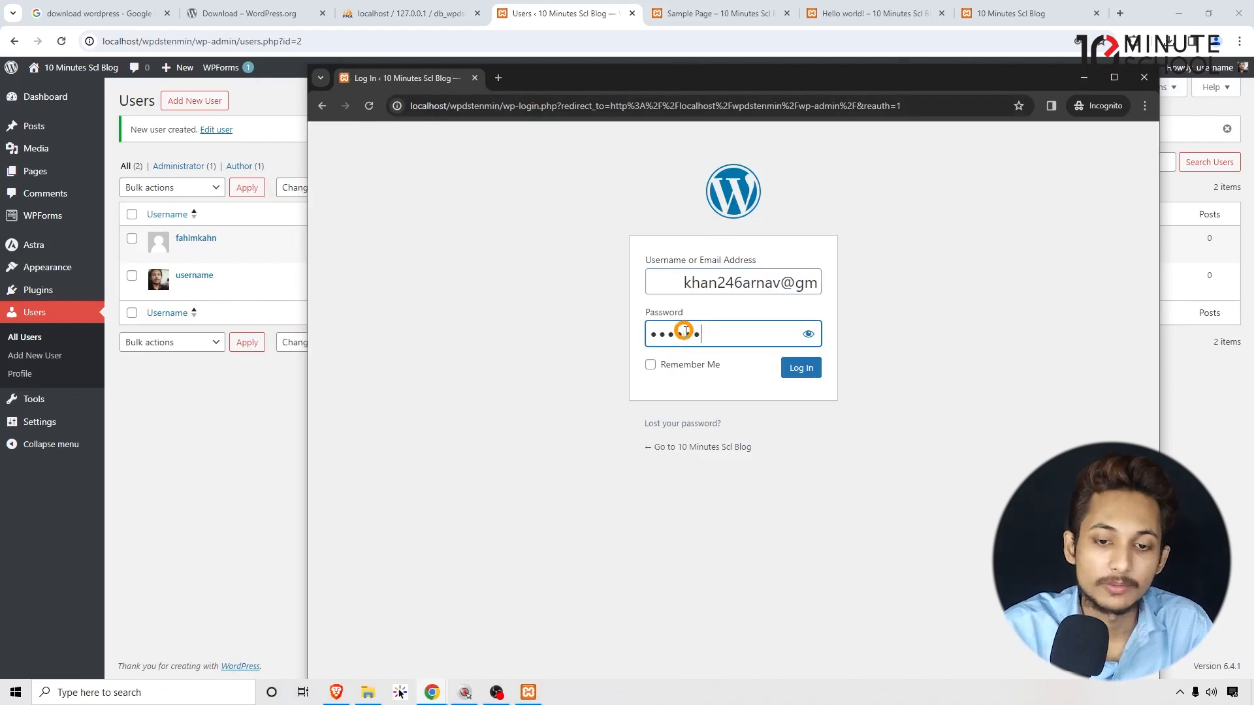
{"action": "left_click_drag", "start_coordinate": [682, 282], "coordinate": [649, 282]}
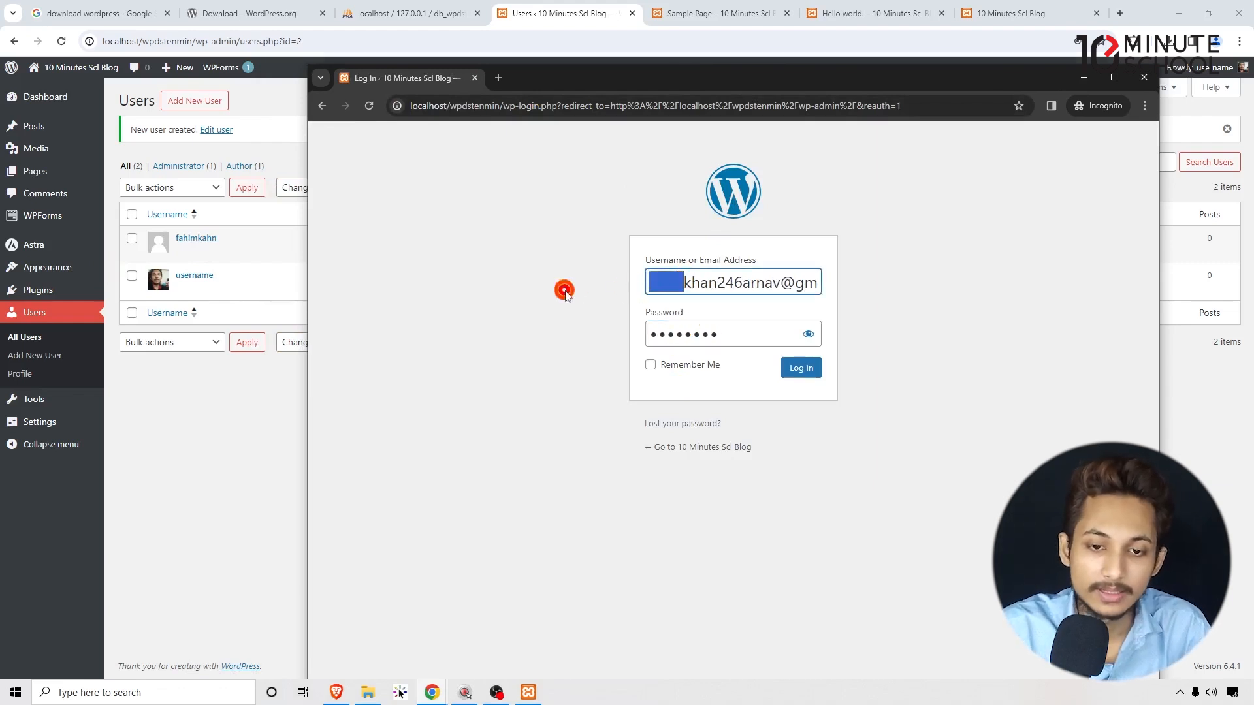
{"action": "key", "text": "BackSpace"}
{"action": "left_click", "coordinate": [573, 311]}
{"action": "left_click_drag", "start_coordinate": [789, 282], "coordinate": [878, 272]}
{"action": "left_click", "coordinate": [875, 281]}
{"action": "left_click", "coordinate": [807, 372]}
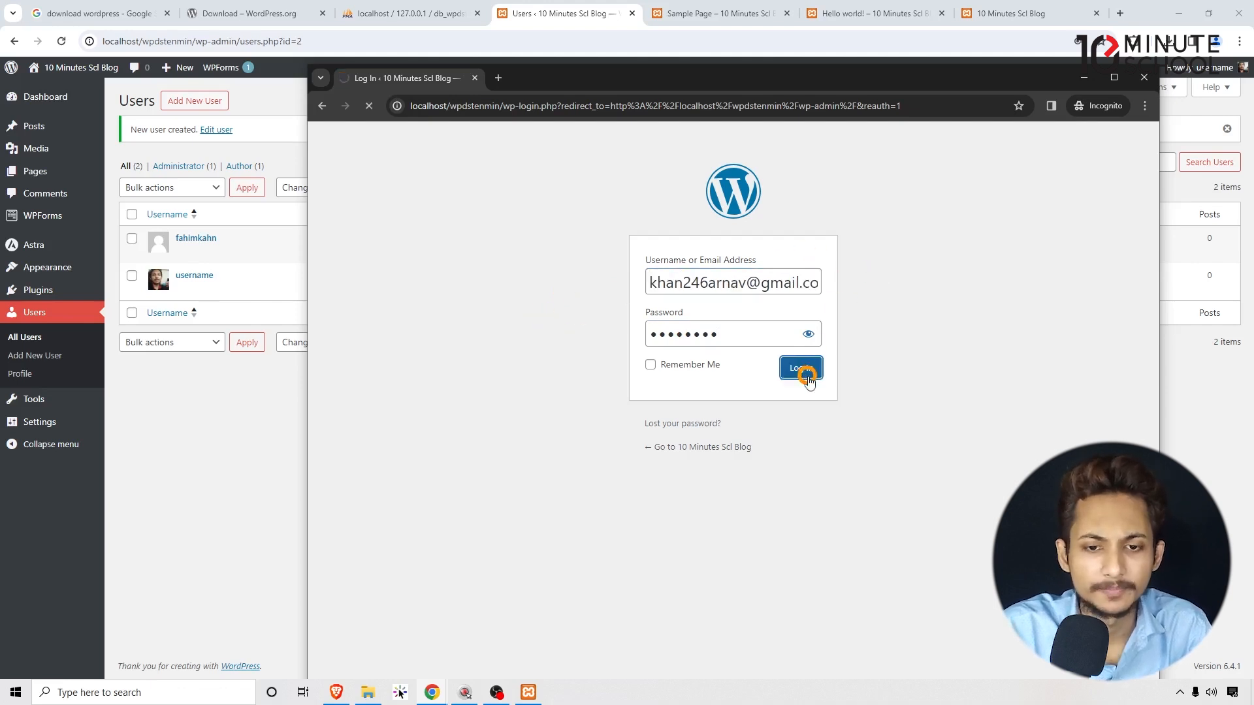
{"action": "left_click_drag", "start_coordinate": [794, 82], "coordinate": [813, 55]}
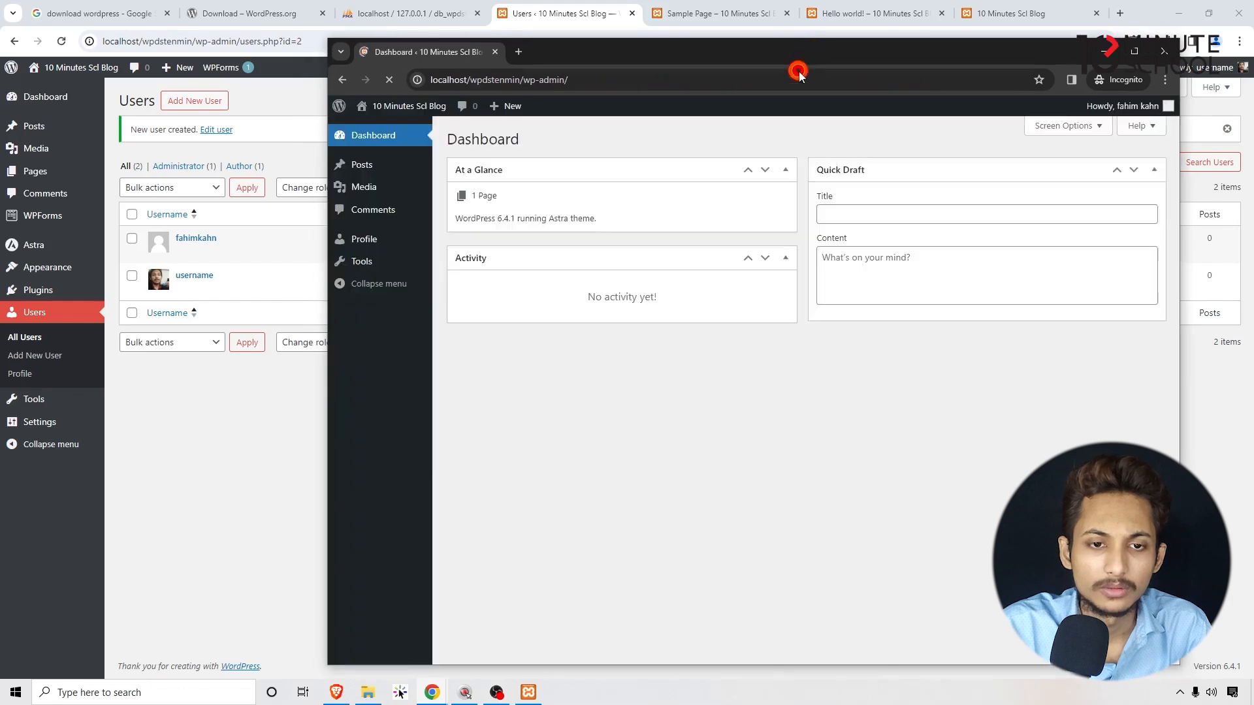
Open the site's front page in a new tab from the Visit Site link.
{"action": "mouse_move", "coordinate": [405, 106]}
{"action": "right_click", "coordinate": [393, 138]}
{"action": "left_click", "coordinate": [416, 141]}
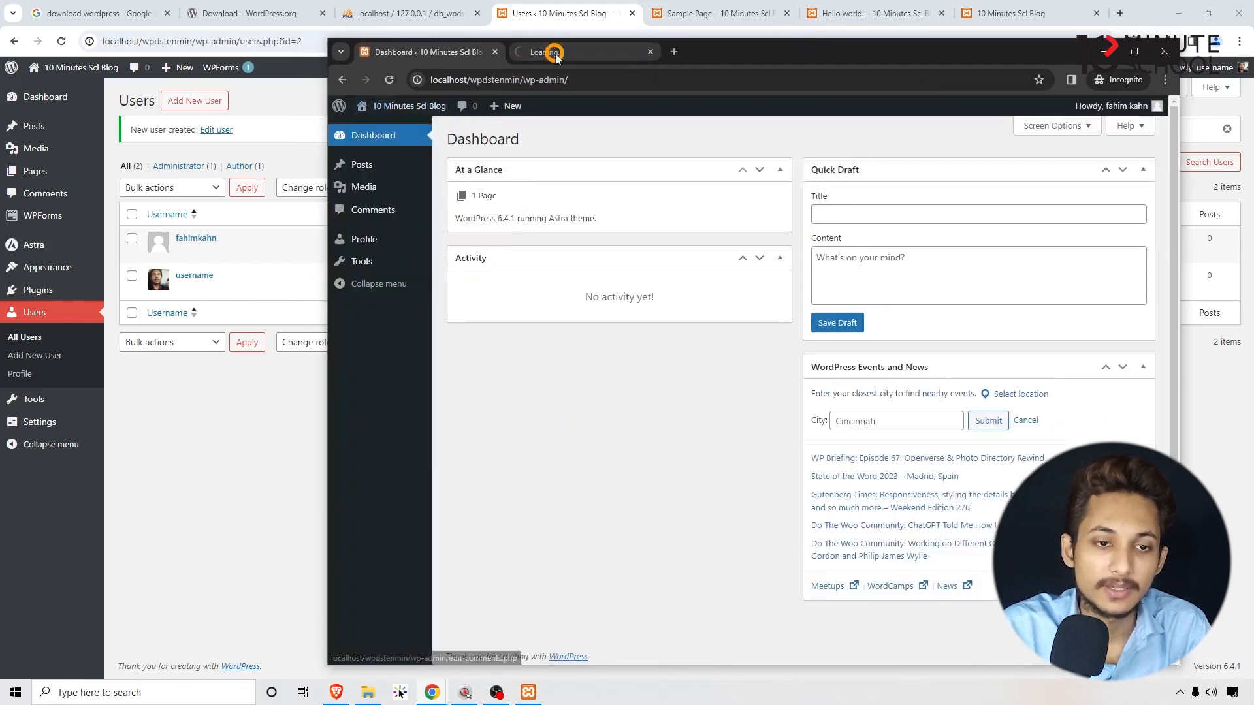
Go to the author's Profile page in the private window.
{"action": "mouse_move", "coordinate": [359, 163]}
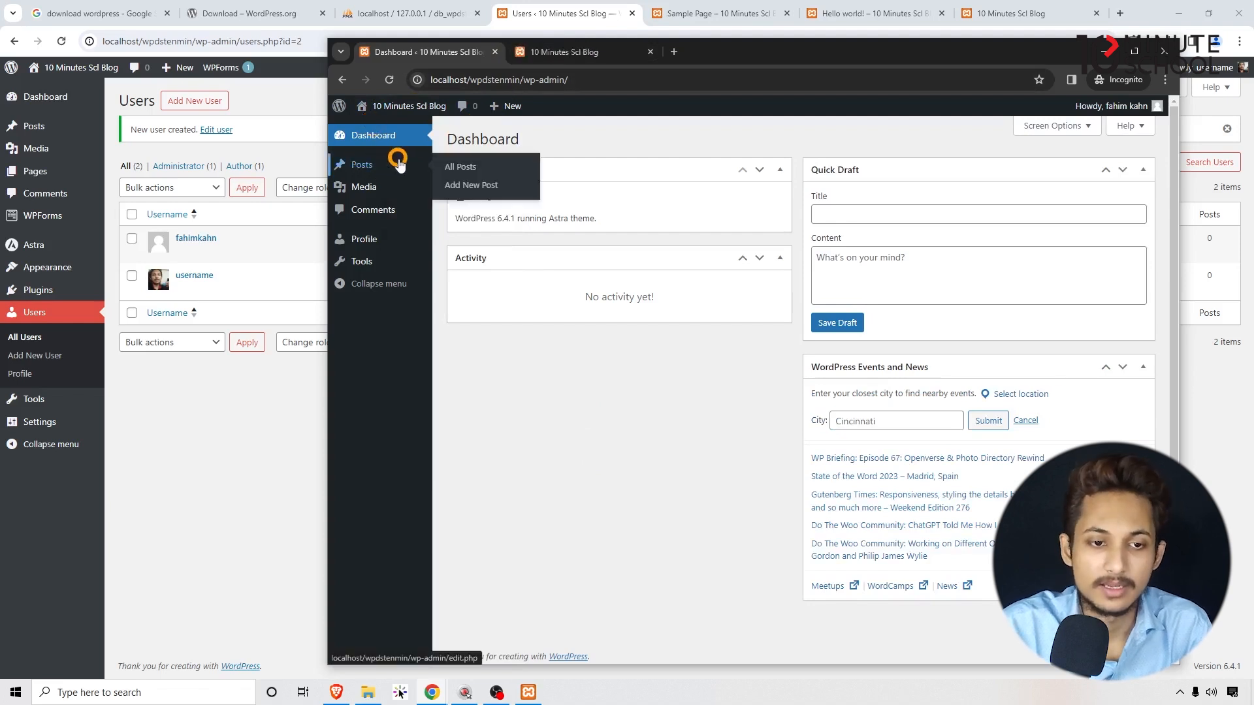
{"action": "left_click", "coordinate": [375, 239]}
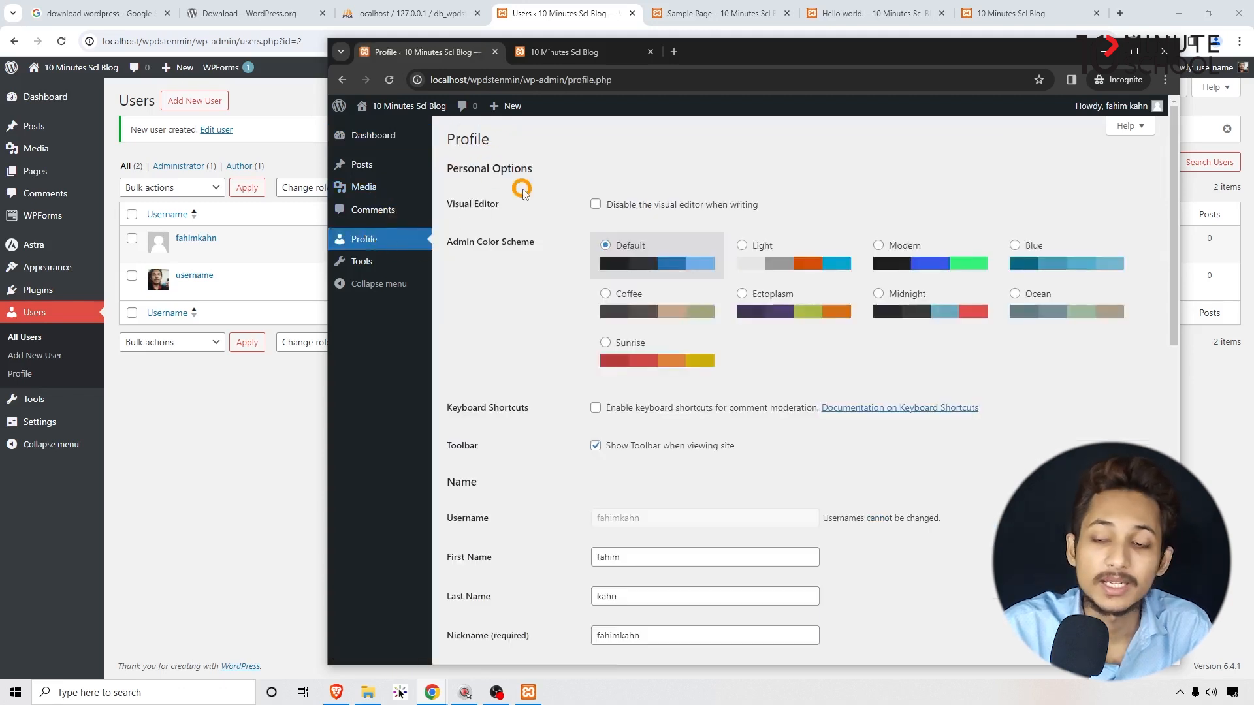
{"action": "scroll", "coordinate": [573, 363], "scroll_direction": "down", "scroll_amount": 5}
{"action": "scroll", "coordinate": [573, 364], "scroll_direction": "up", "scroll_amount": 5}
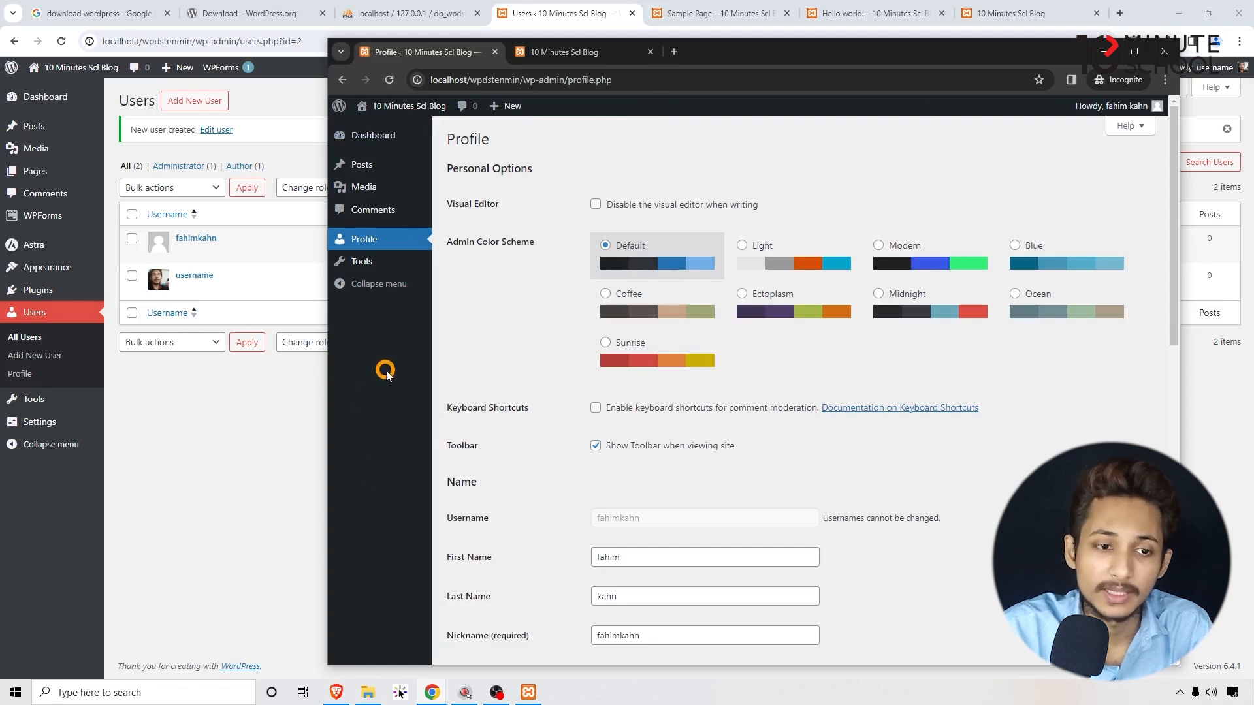
{"action": "left_click", "coordinate": [151, 516]}
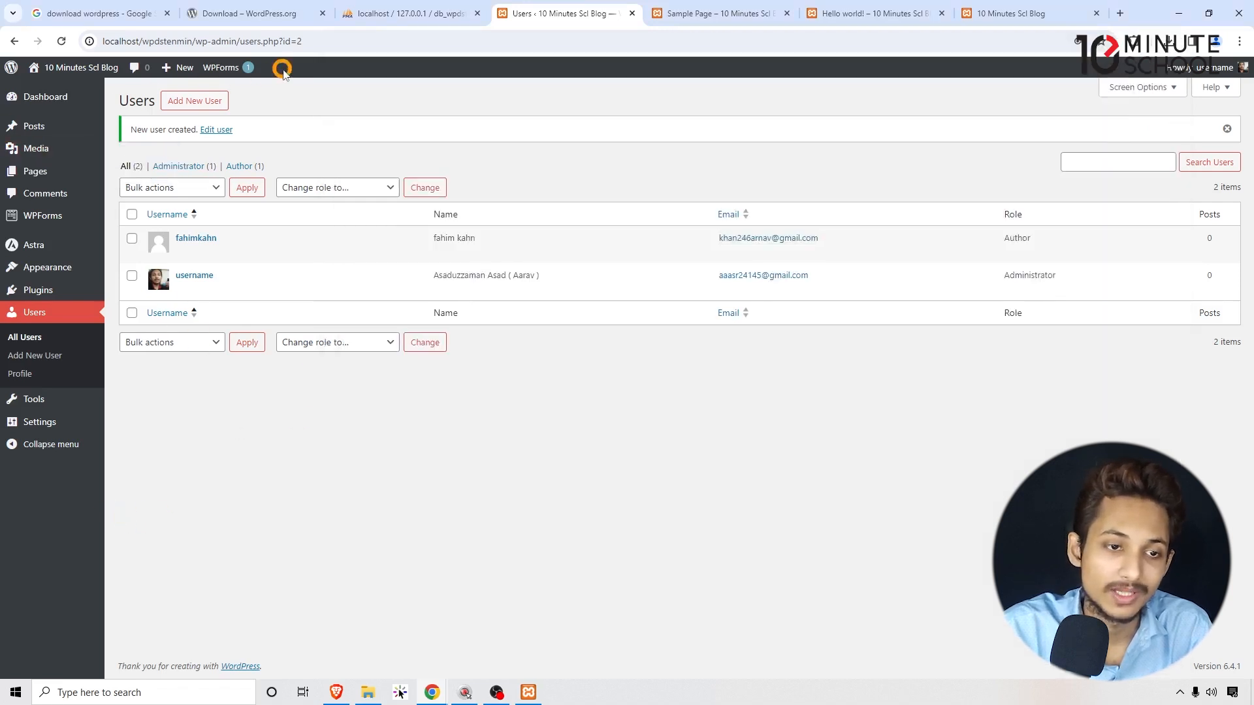
{"action": "mouse_move", "coordinate": [432, 692]}
{"action": "left_click", "coordinate": [496, 640]}
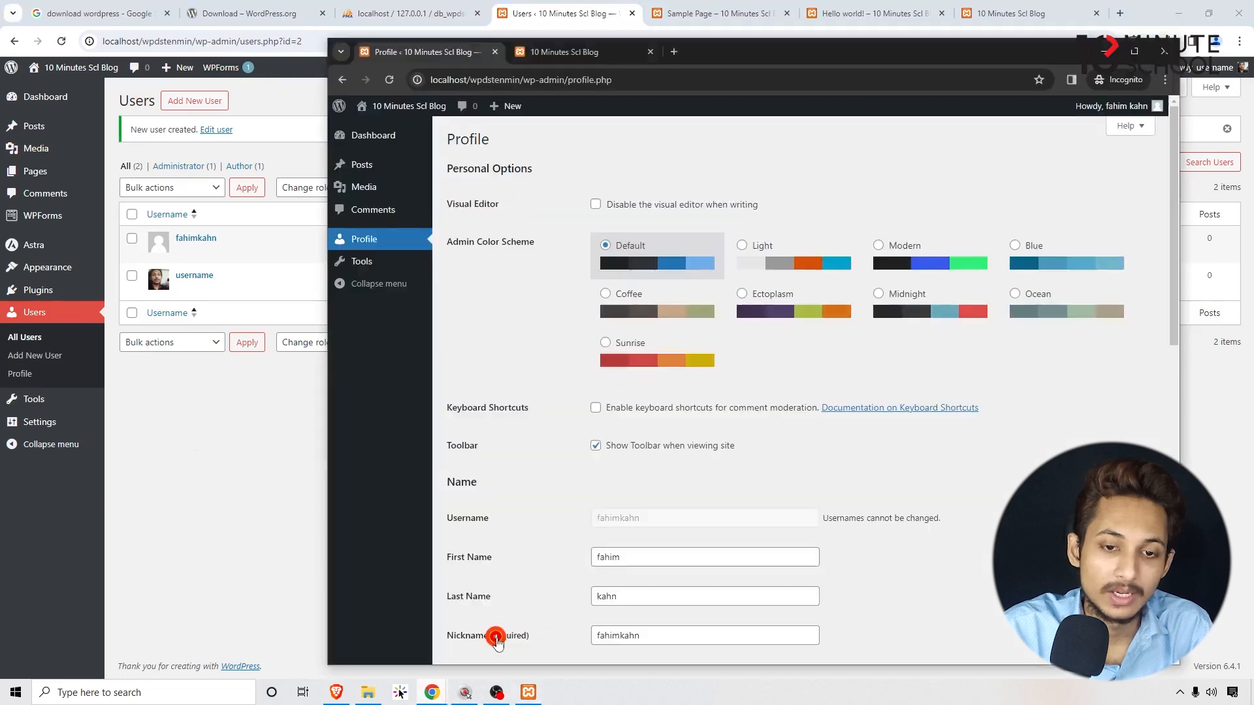
{"action": "scroll", "coordinate": [591, 314], "scroll_direction": "down", "scroll_amount": 6}
{"action": "scroll", "coordinate": [623, 343], "scroll_direction": "up", "scroll_amount": 6}
{"action": "scroll", "coordinate": [619, 348], "scroll_direction": "down", "scroll_amount": 3}
{"action": "scroll", "coordinate": [617, 344], "scroll_direction": "up", "scroll_amount": 2}
Choose the Modern admin colour scheme and update the author's profile.
{"action": "left_click", "coordinate": [944, 241]}
{"action": "left_click", "coordinate": [946, 207]}
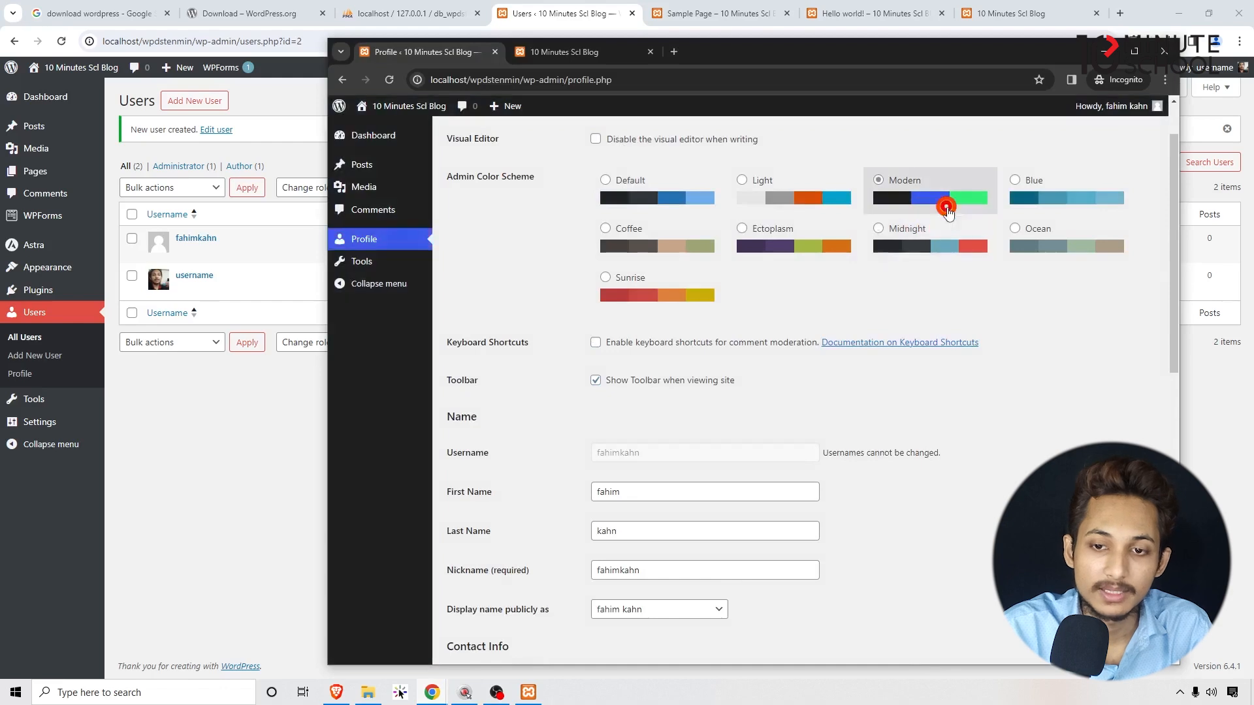
{"action": "scroll", "coordinate": [881, 358], "scroll_direction": "down", "scroll_amount": 12}
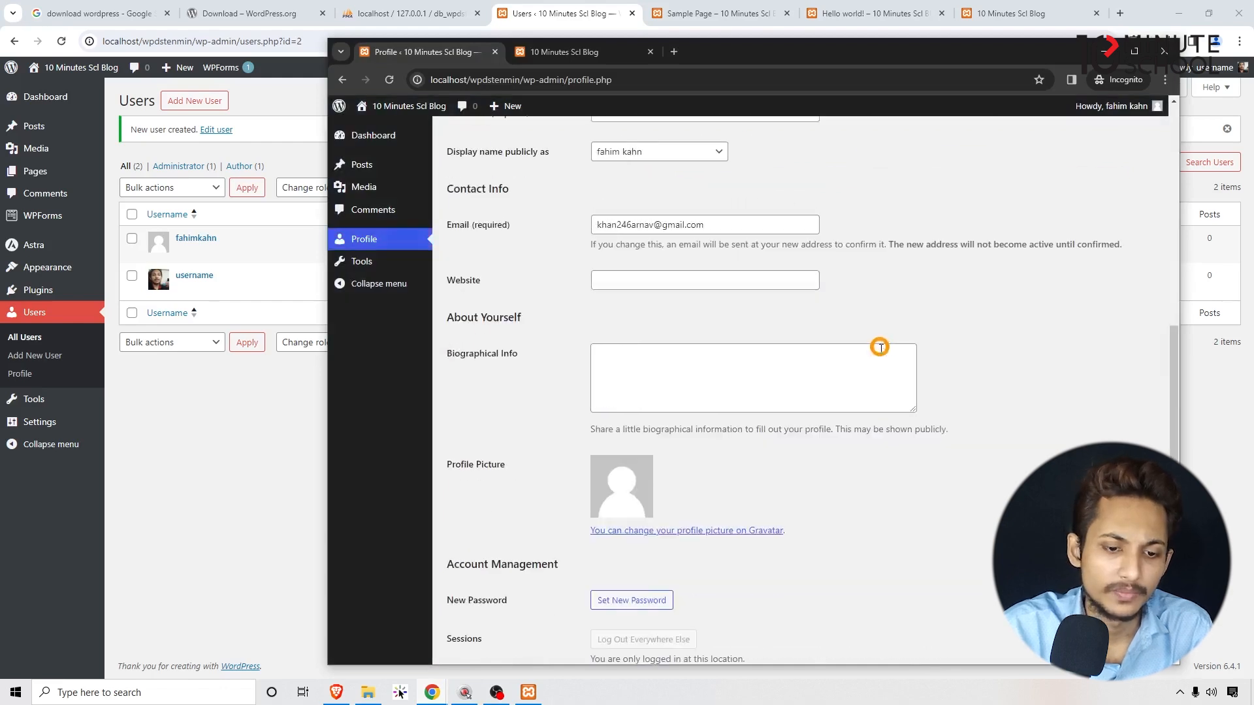
{"action": "left_click", "coordinate": [498, 594]}
{"action": "scroll", "coordinate": [552, 297], "scroll_direction": "up", "scroll_amount": 9}
{"action": "scroll", "coordinate": [554, 298], "scroll_direction": "up", "scroll_amount": 4}
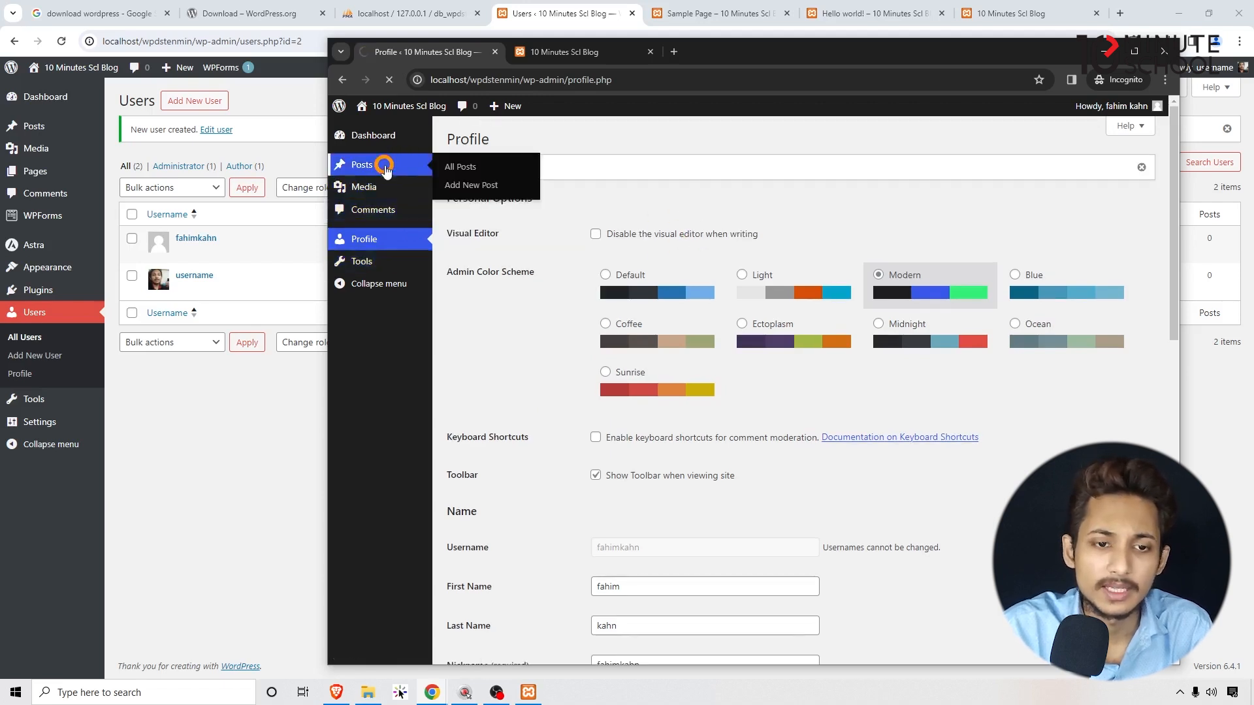
Start a new post as the author and dismiss the block editor welcome guide.
{"action": "left_click", "coordinate": [385, 168]}
{"action": "left_click", "coordinate": [538, 139]}
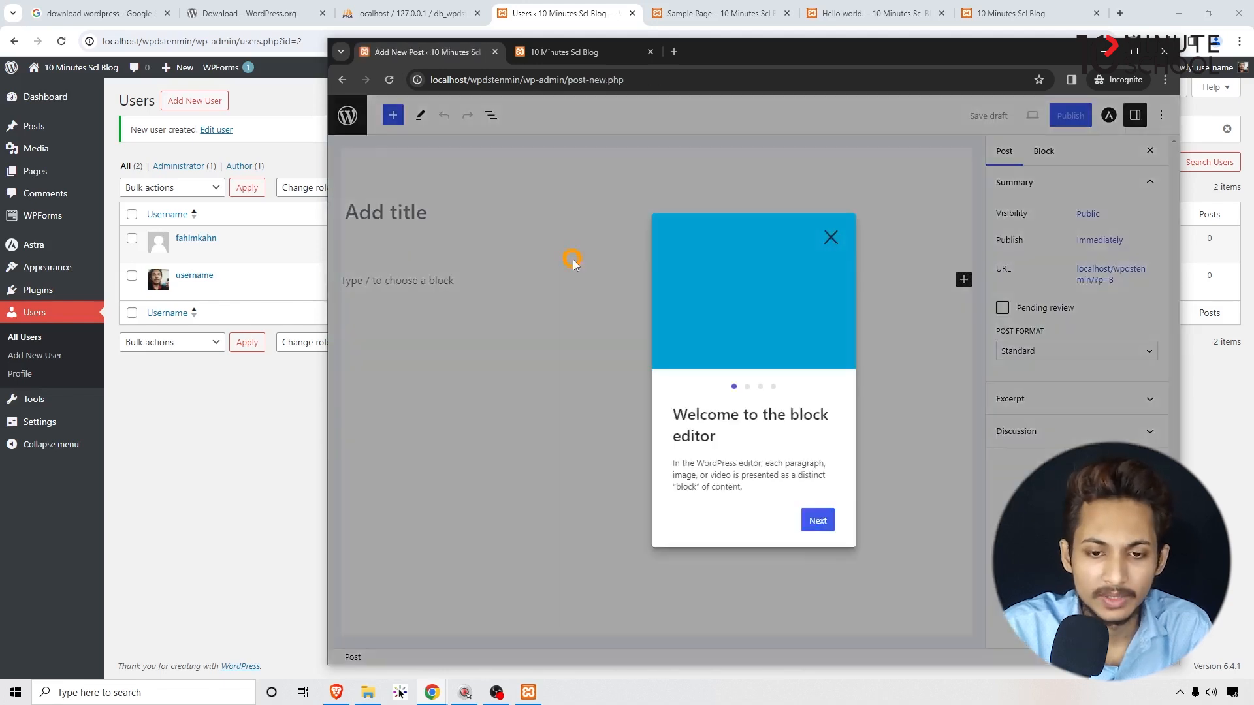
{"action": "left_click", "coordinate": [828, 237]}
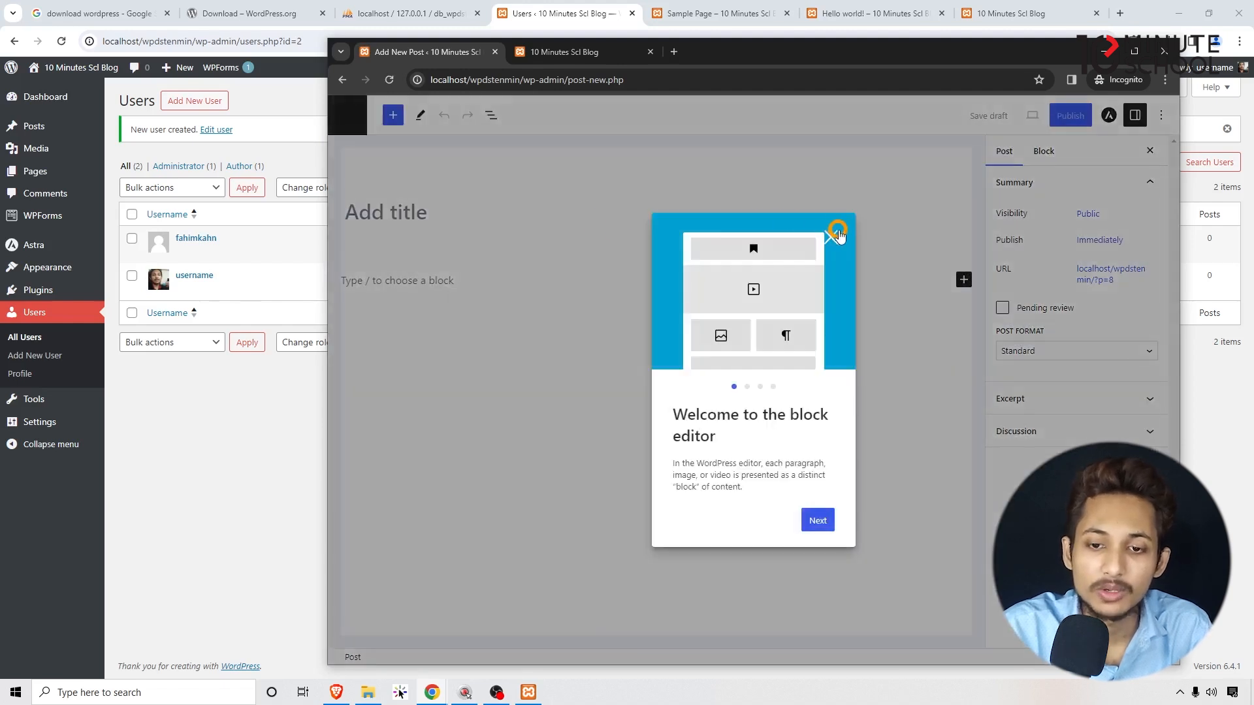
{"action": "left_click", "coordinate": [836, 235]}
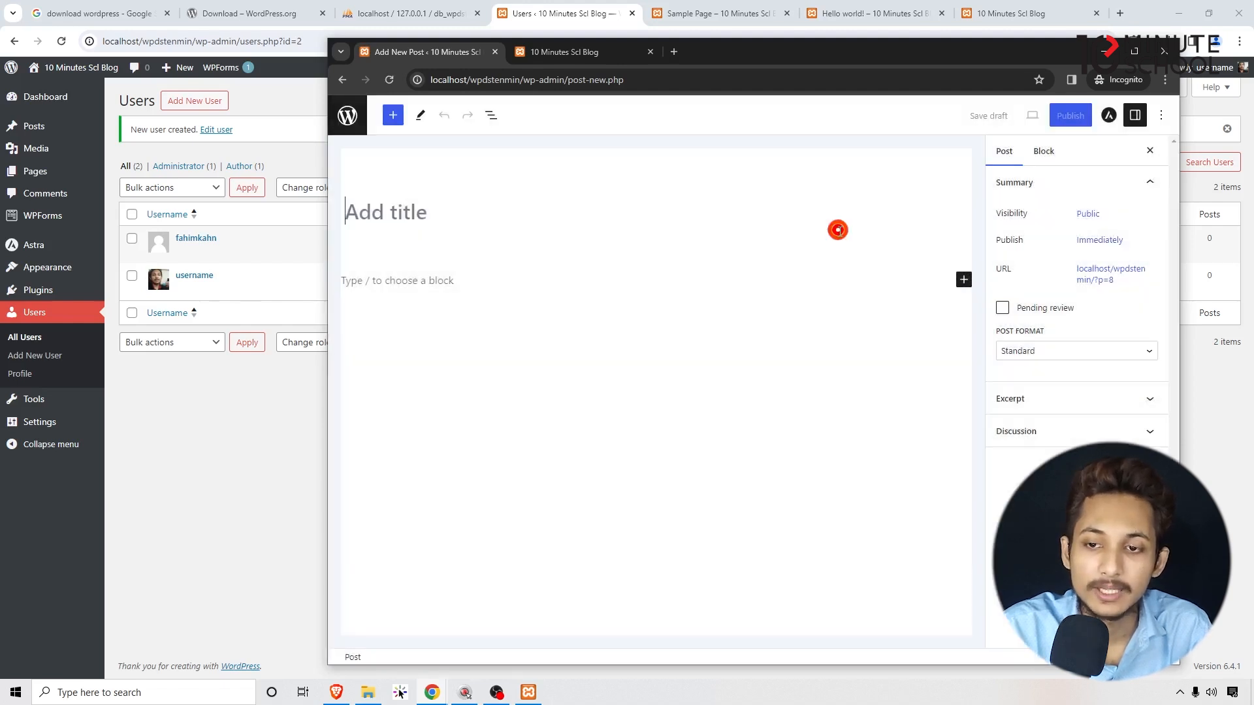
Turn off the editor's fullscreen mode, then close the new post tab and author's window.
{"action": "left_click", "coordinate": [1161, 114]}
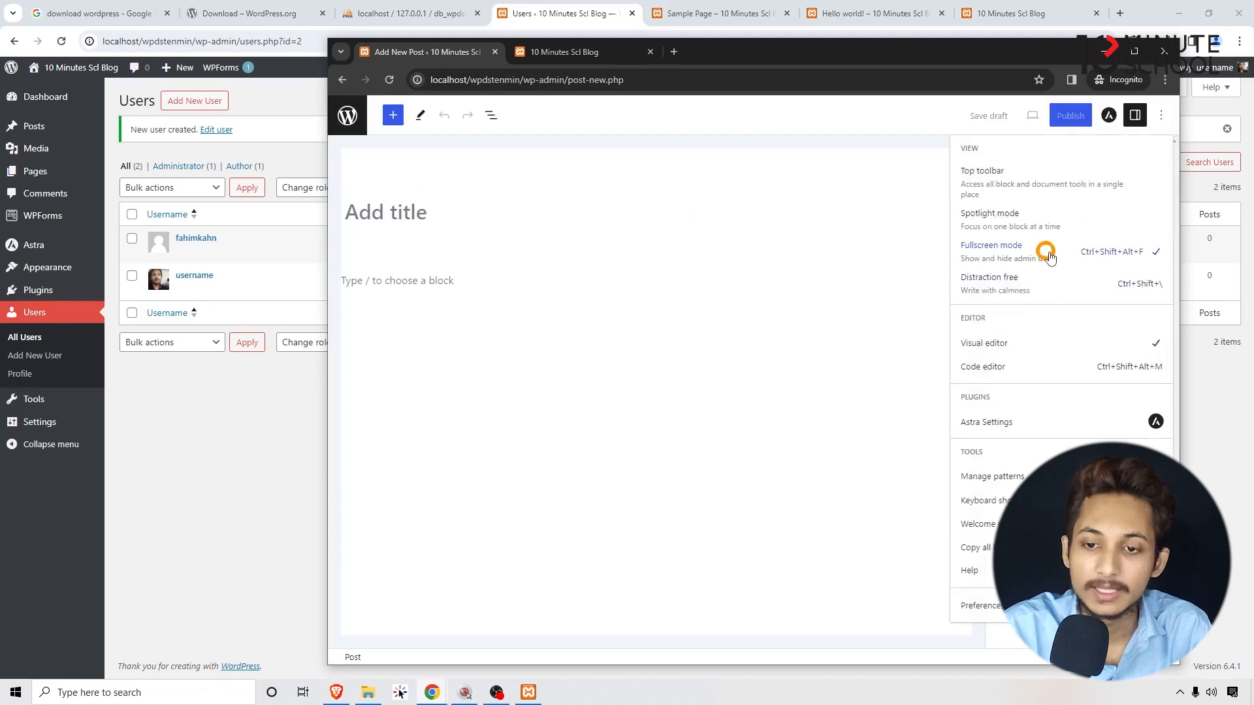
{"action": "left_click", "coordinate": [1151, 253]}
{"action": "left_click", "coordinate": [383, 344]}
{"action": "left_click", "coordinate": [533, 234]}
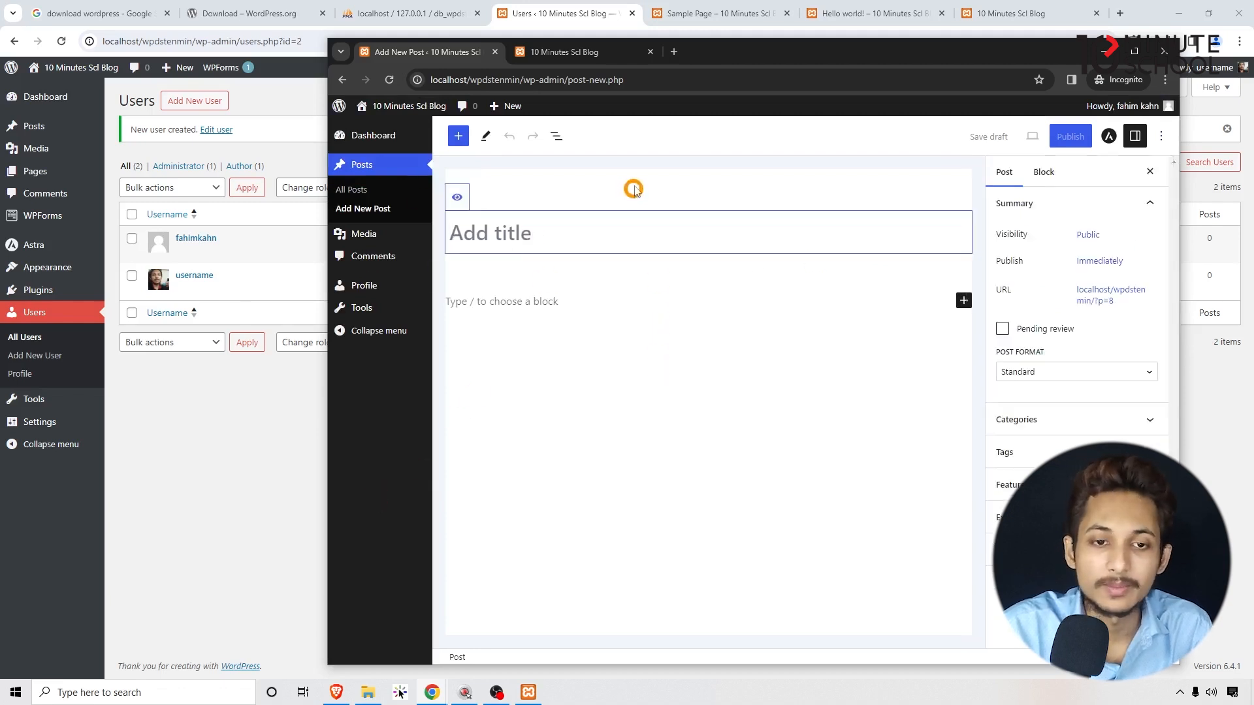
{"action": "left_click", "coordinate": [494, 51]}
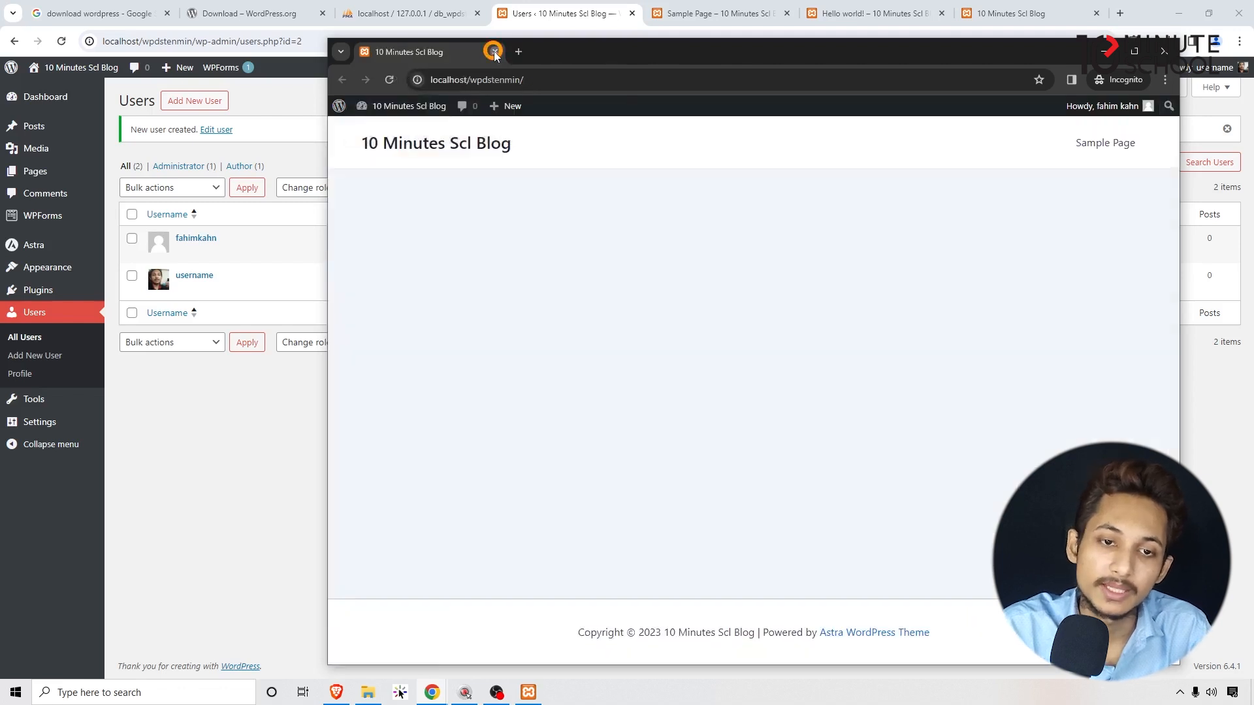
{"action": "left_click", "coordinate": [494, 52]}
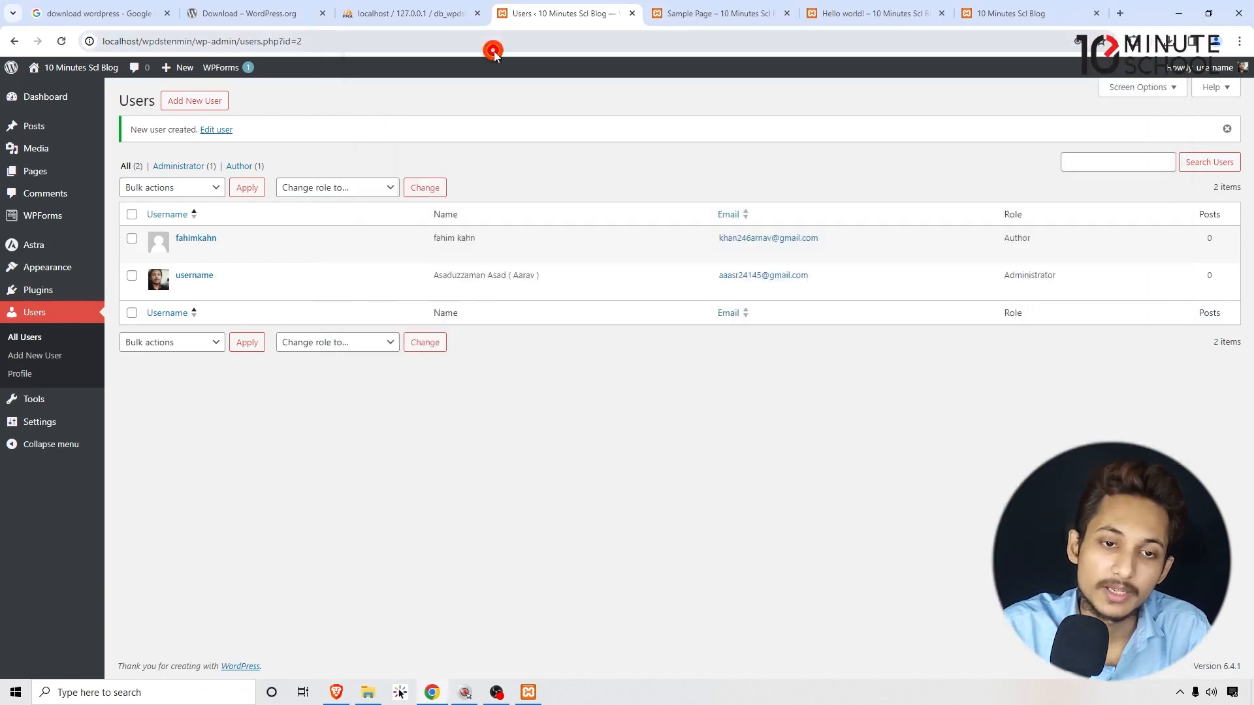
Go to Tools > Site Health and switch to its Info view.
{"action": "left_click", "coordinate": [50, 400]}
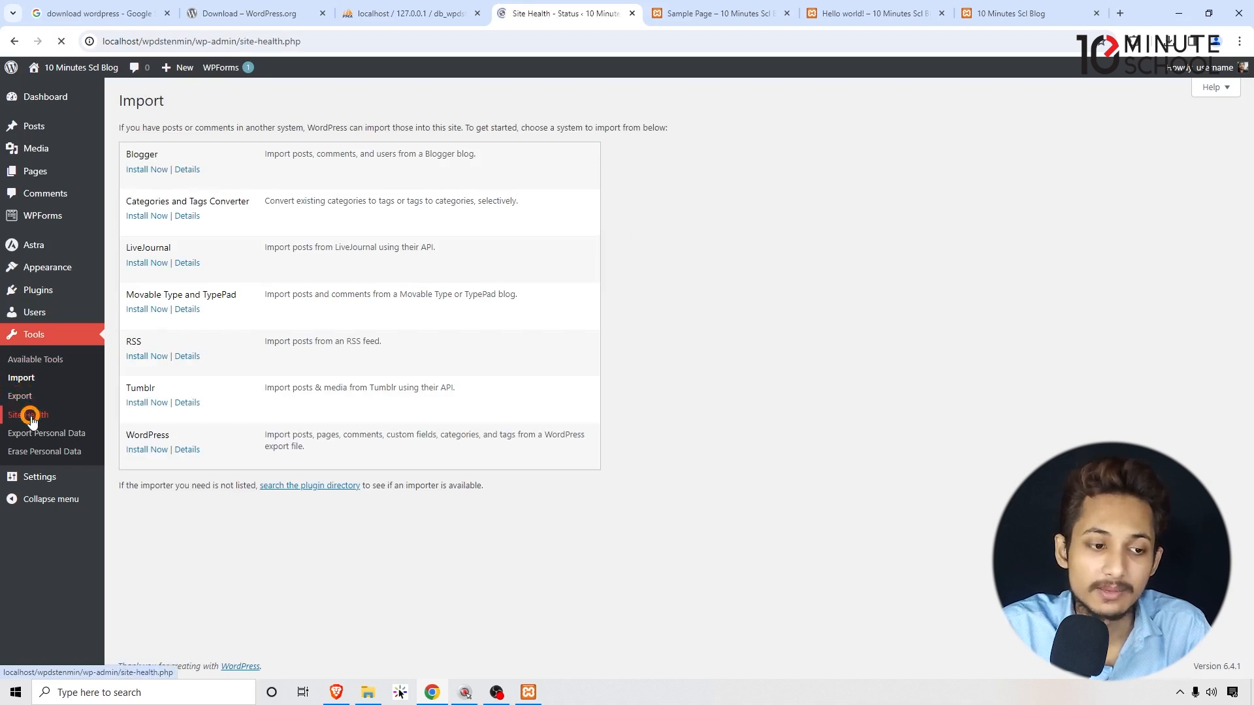
{"action": "left_click", "coordinate": [706, 193]}
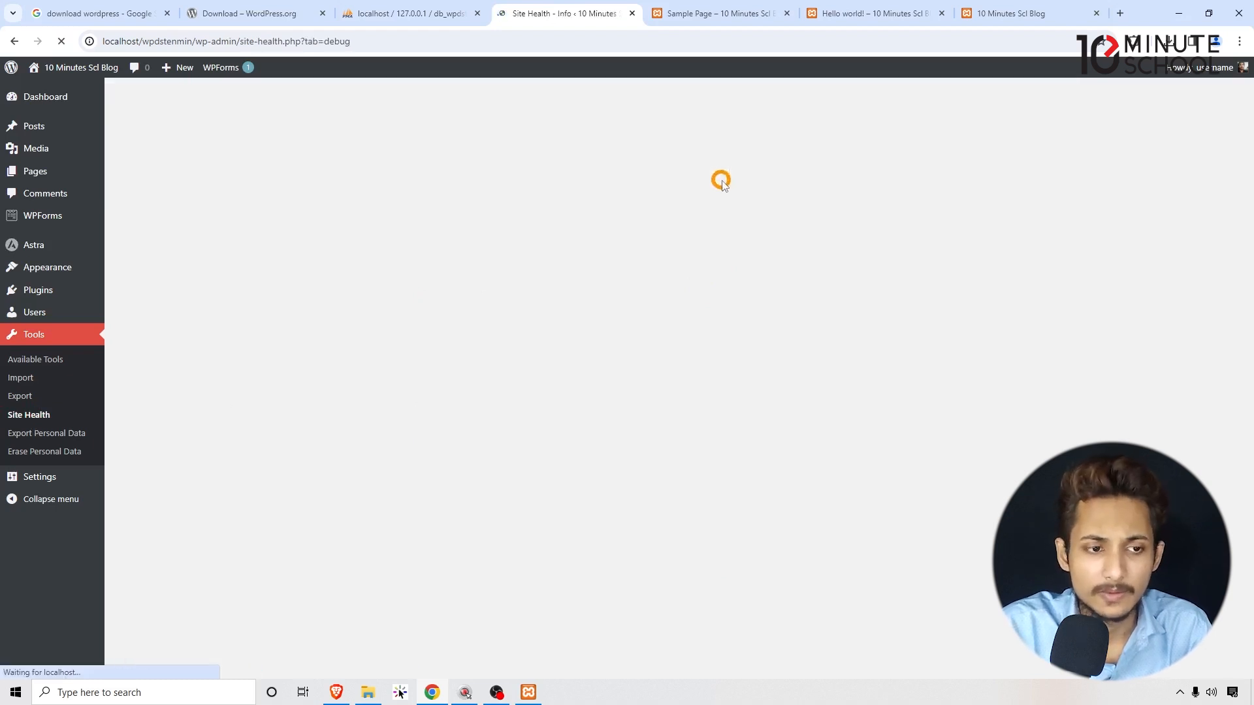
Expand the WordPress section and review its Site Language, Version and Timezone rows.
{"action": "scroll", "coordinate": [746, 181], "scroll_direction": "down", "scroll_amount": 1}
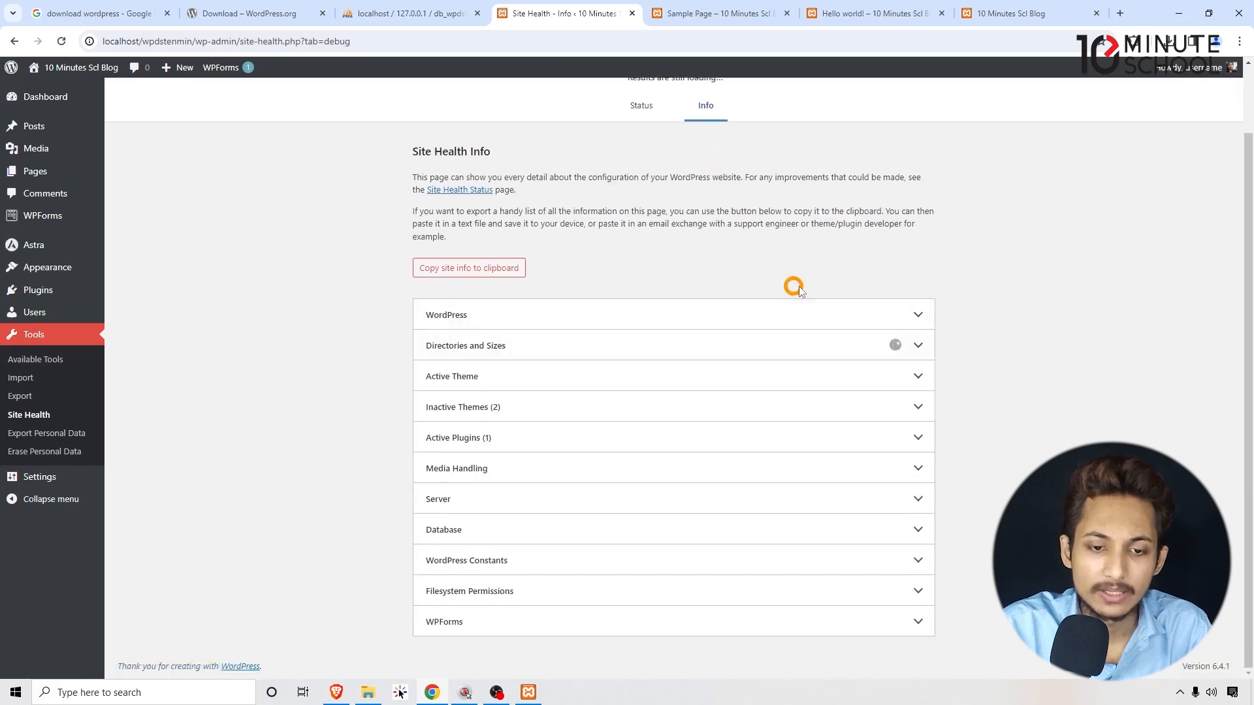
{"action": "left_click", "coordinate": [659, 315]}
{"action": "left_click", "coordinate": [731, 313]}
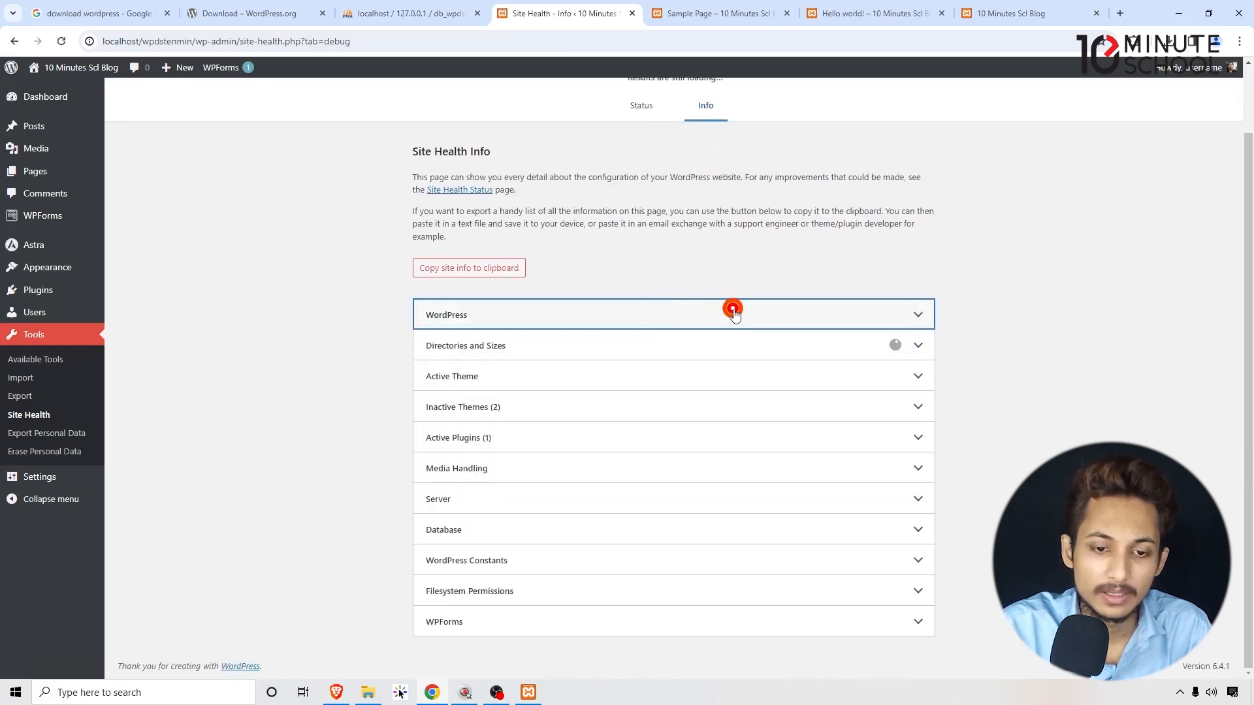
{"action": "left_click", "coordinate": [848, 305]}
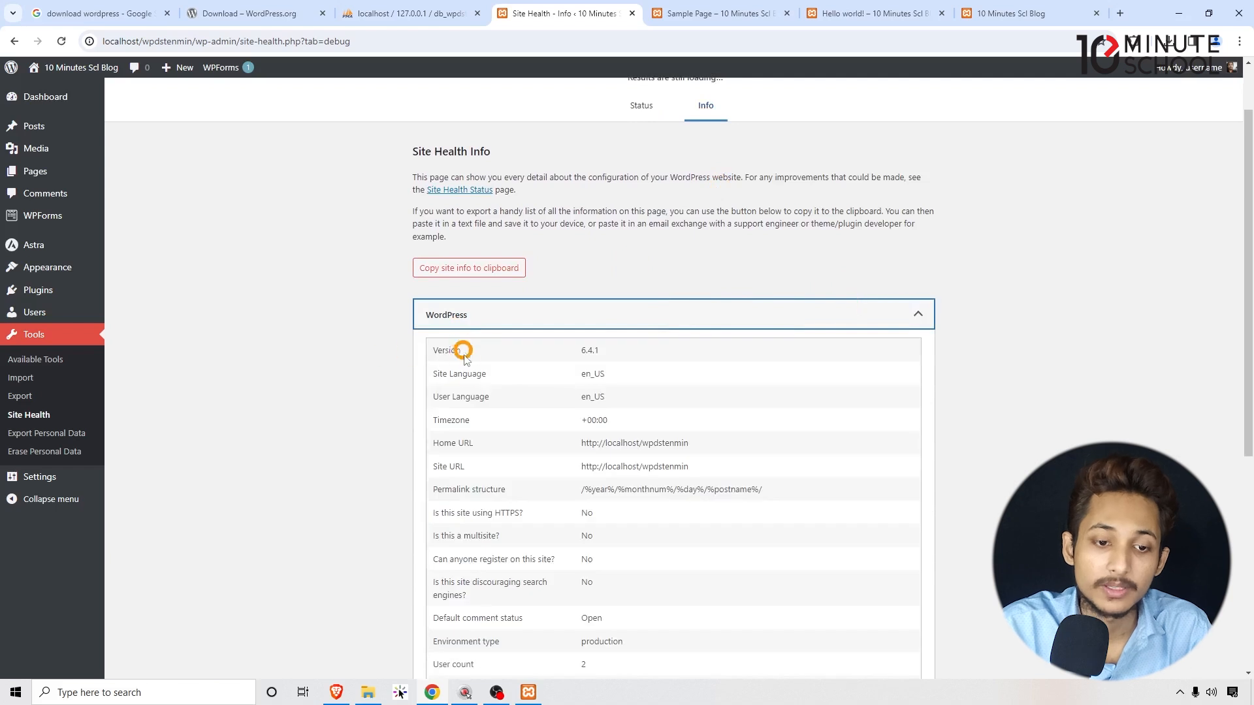
{"action": "left_click_drag", "start_coordinate": [495, 380], "coordinate": [434, 373]}
{"action": "left_click", "coordinate": [439, 394]}
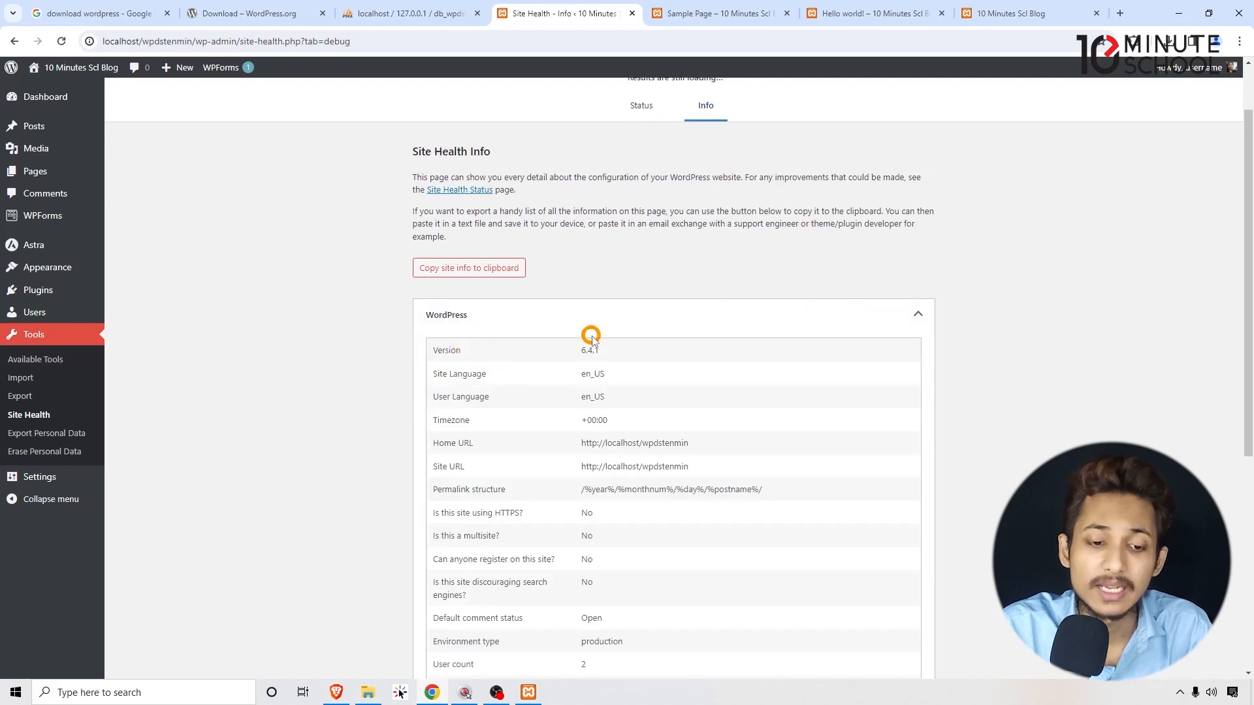
{"action": "left_click_drag", "start_coordinate": [486, 444], "coordinate": [419, 425]}
{"action": "left_click", "coordinate": [450, 436]}
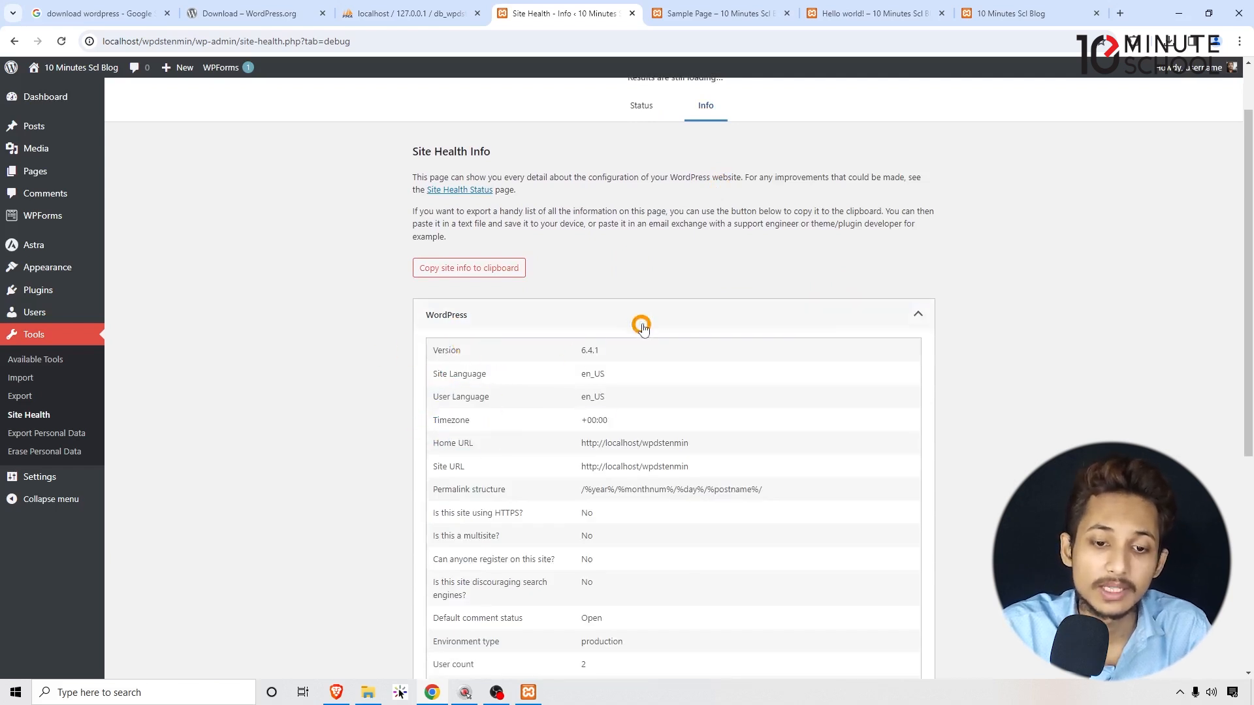
{"action": "left_click", "coordinate": [642, 318]}
{"action": "left_click", "coordinate": [642, 320]}
{"action": "scroll", "coordinate": [602, 358], "scroll_direction": "down", "scroll_amount": 5}
{"action": "scroll", "coordinate": [568, 327], "scroll_direction": "up", "scroll_amount": 5}
{"action": "left_click", "coordinate": [573, 320]}
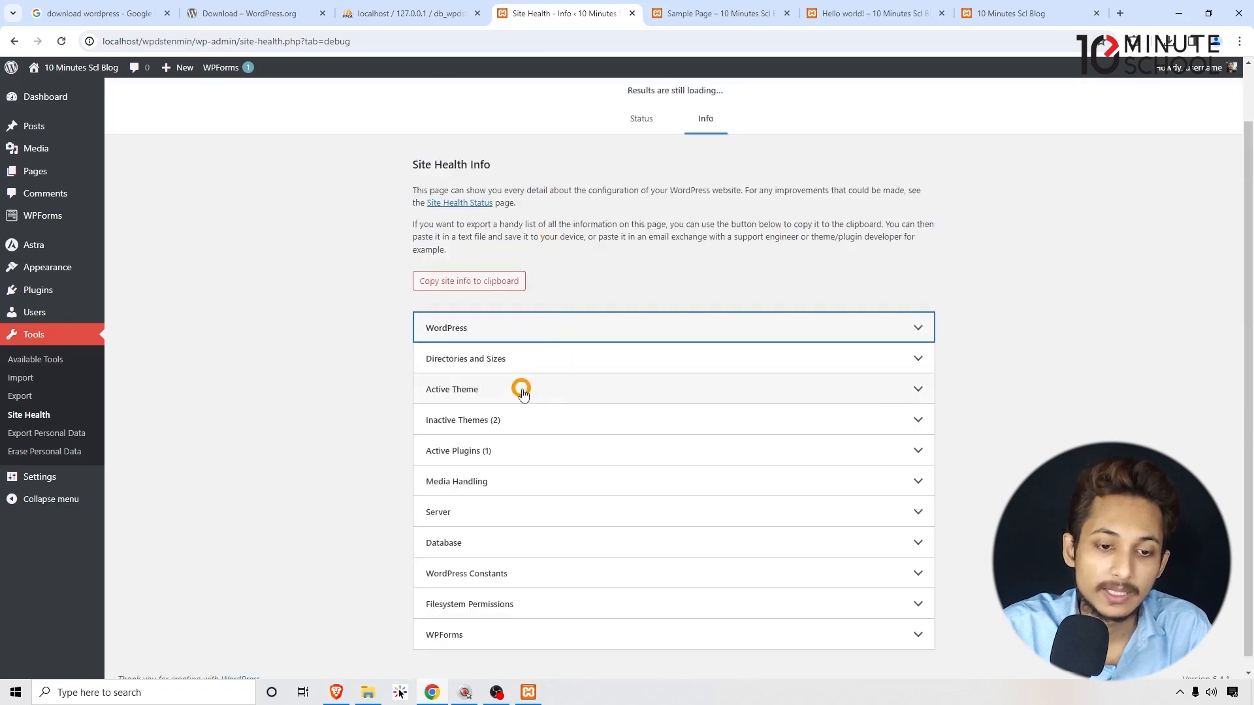
Review the Active Theme (Astra) and the Directories and Sizes details, including database size.
{"action": "left_click", "coordinate": [519, 388]}
{"action": "left_click_drag", "start_coordinate": [692, 425], "coordinate": [506, 429]}
{"action": "left_click", "coordinate": [507, 428]}
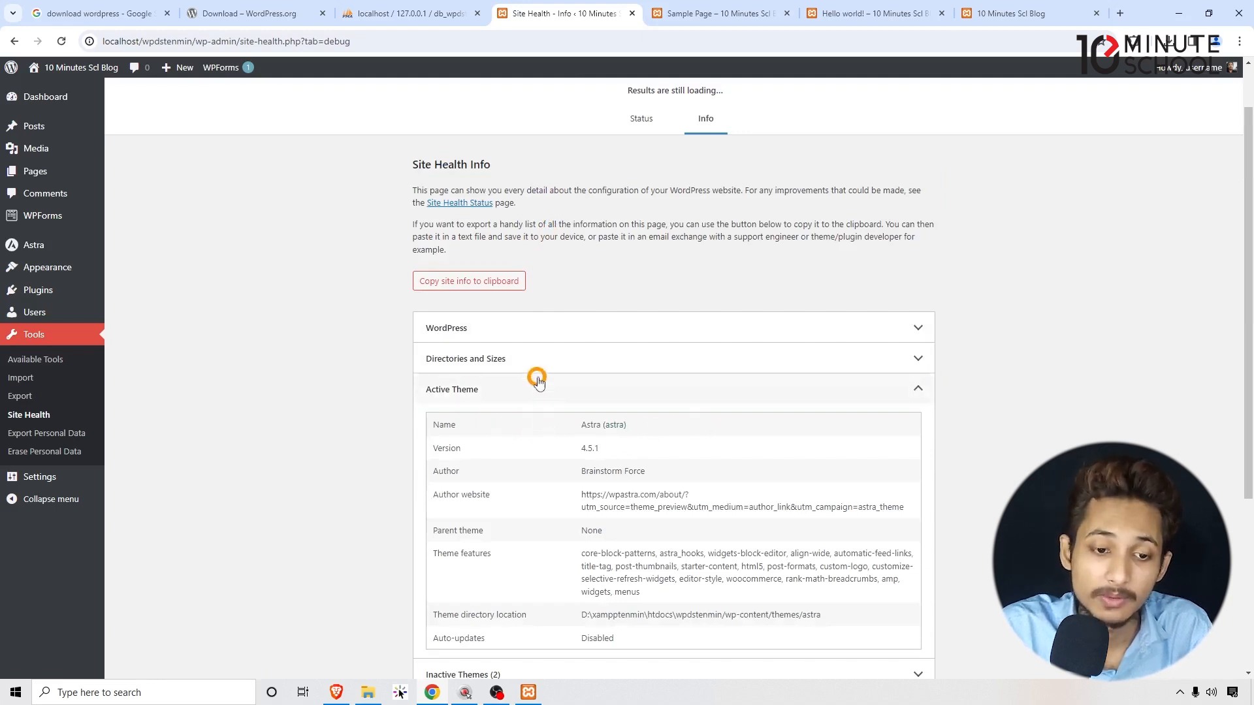
{"action": "left_click", "coordinate": [534, 355]}
{"action": "left_click_drag", "start_coordinate": [473, 394], "coordinate": [613, 396]}
{"action": "left_click", "coordinate": [607, 395]}
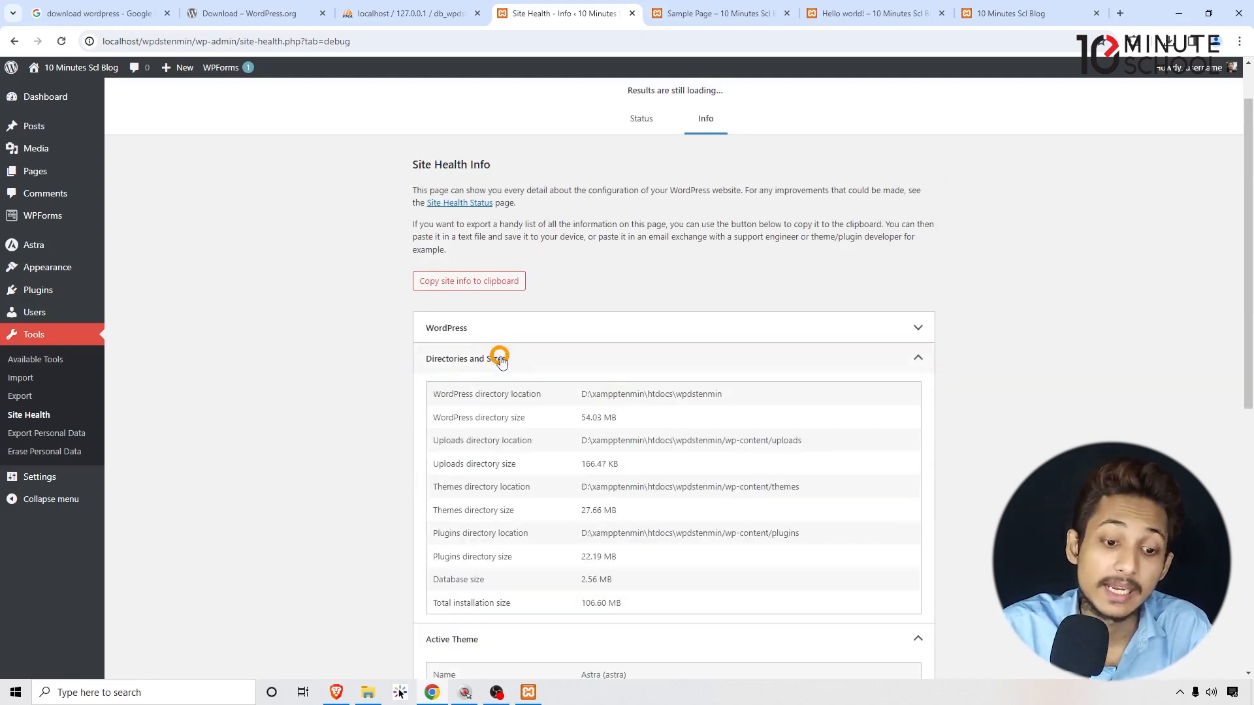
{"action": "scroll", "coordinate": [519, 457], "scroll_direction": "down", "scroll_amount": 3}
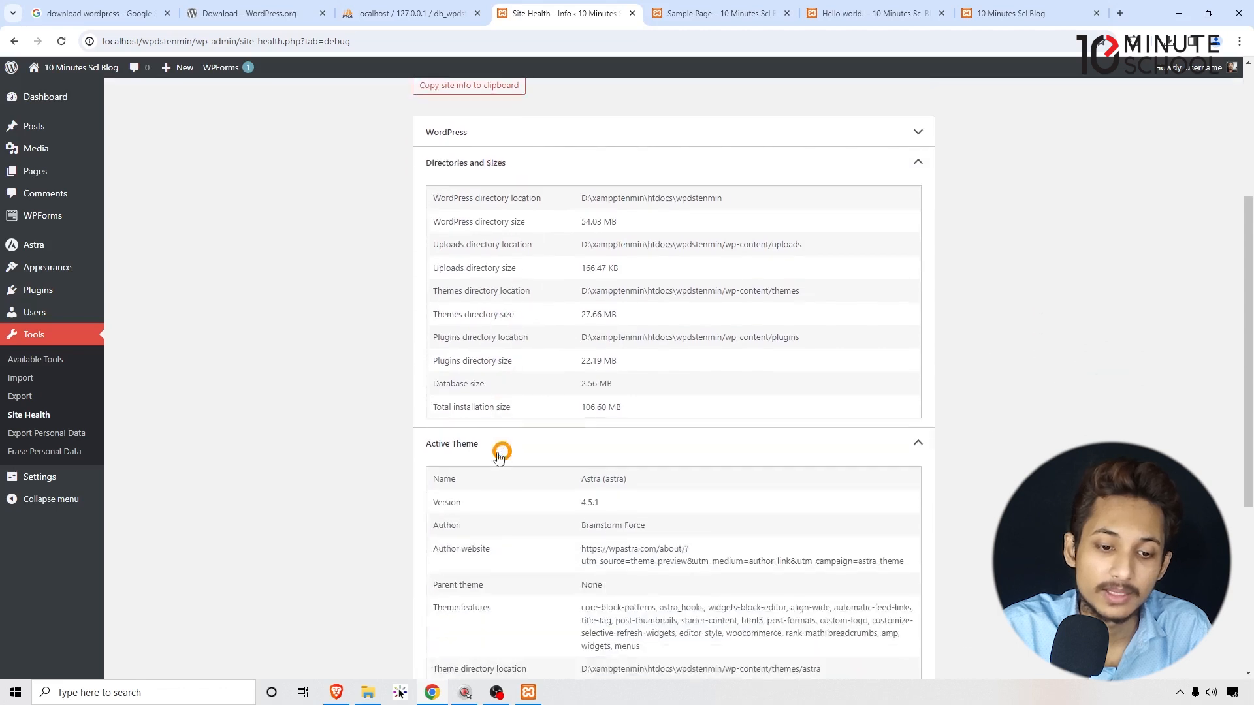
{"action": "left_click_drag", "start_coordinate": [637, 382], "coordinate": [460, 380]}
{"action": "left_click", "coordinate": [456, 378]}
{"action": "left_click_drag", "start_coordinate": [455, 287], "coordinate": [490, 288]}
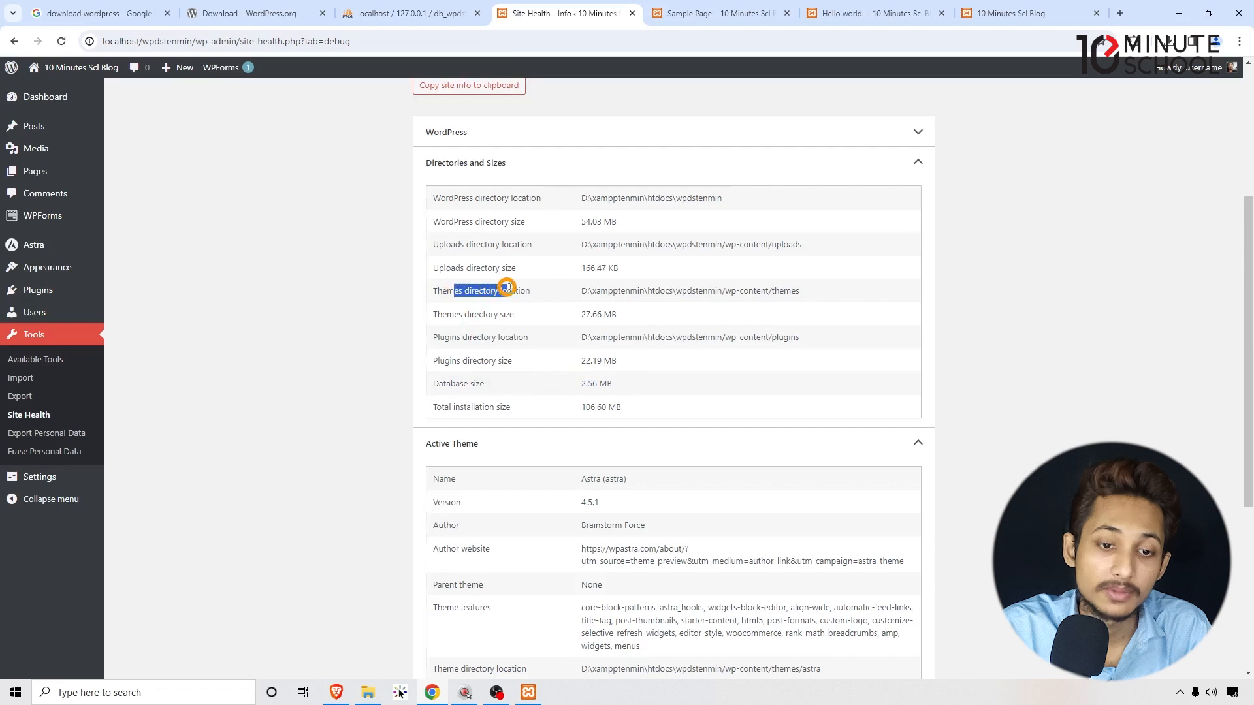
{"action": "left_click", "coordinate": [532, 291]}
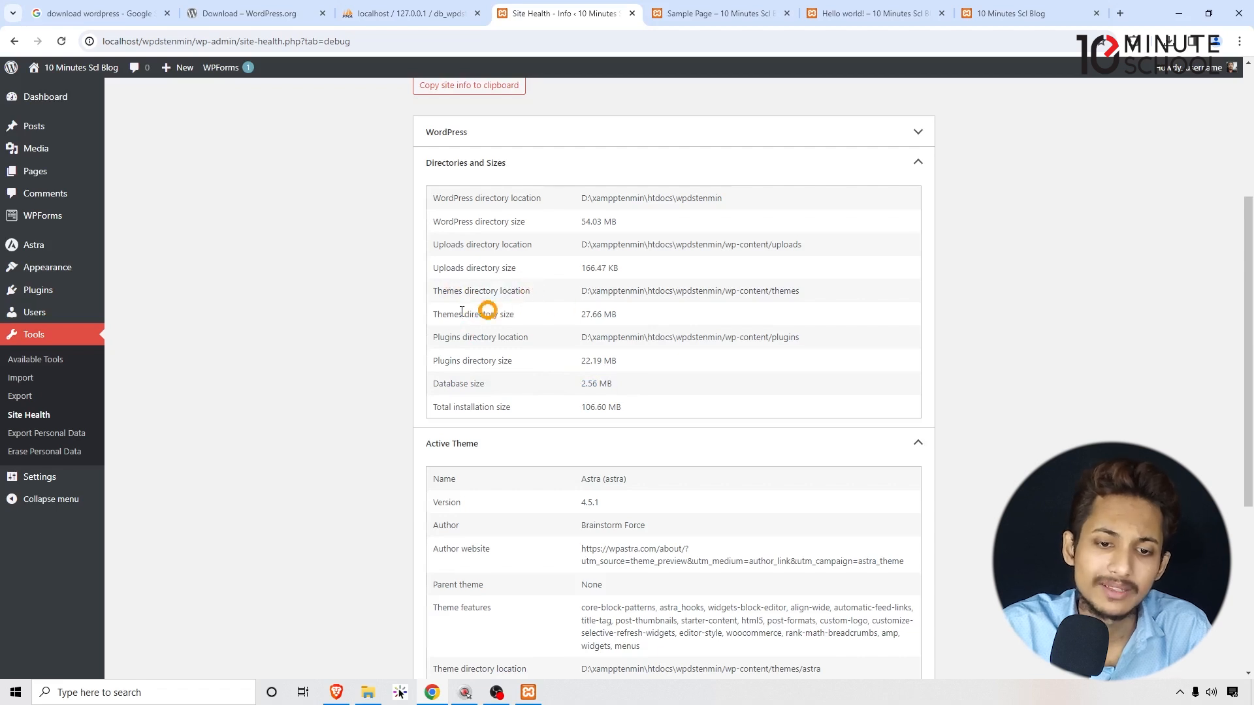
{"action": "left_click", "coordinate": [421, 309]}
{"action": "left_click_drag", "start_coordinate": [423, 311], "coordinate": [548, 316]}
{"action": "left_click", "coordinate": [554, 280]}
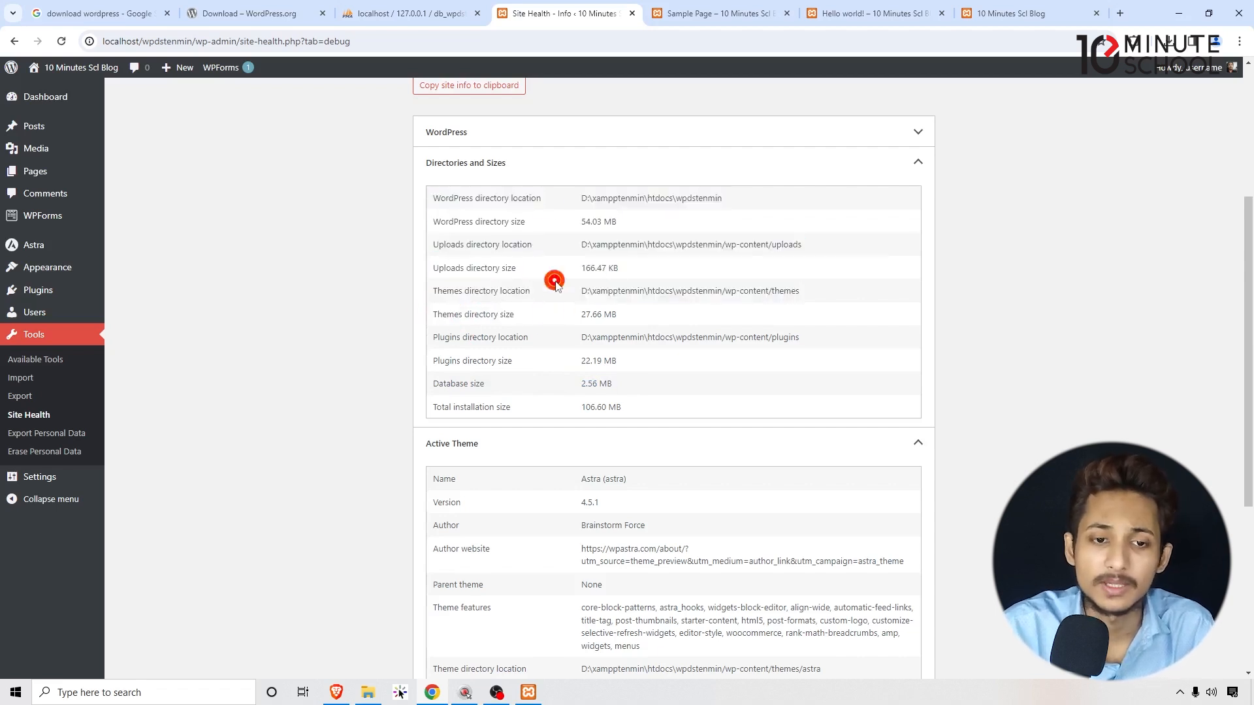
Collapse those sections and expand Inactive Themes, showing Twenty Twenty-Four and Twenty Twenty-Two.
{"action": "left_click", "coordinate": [538, 166]}
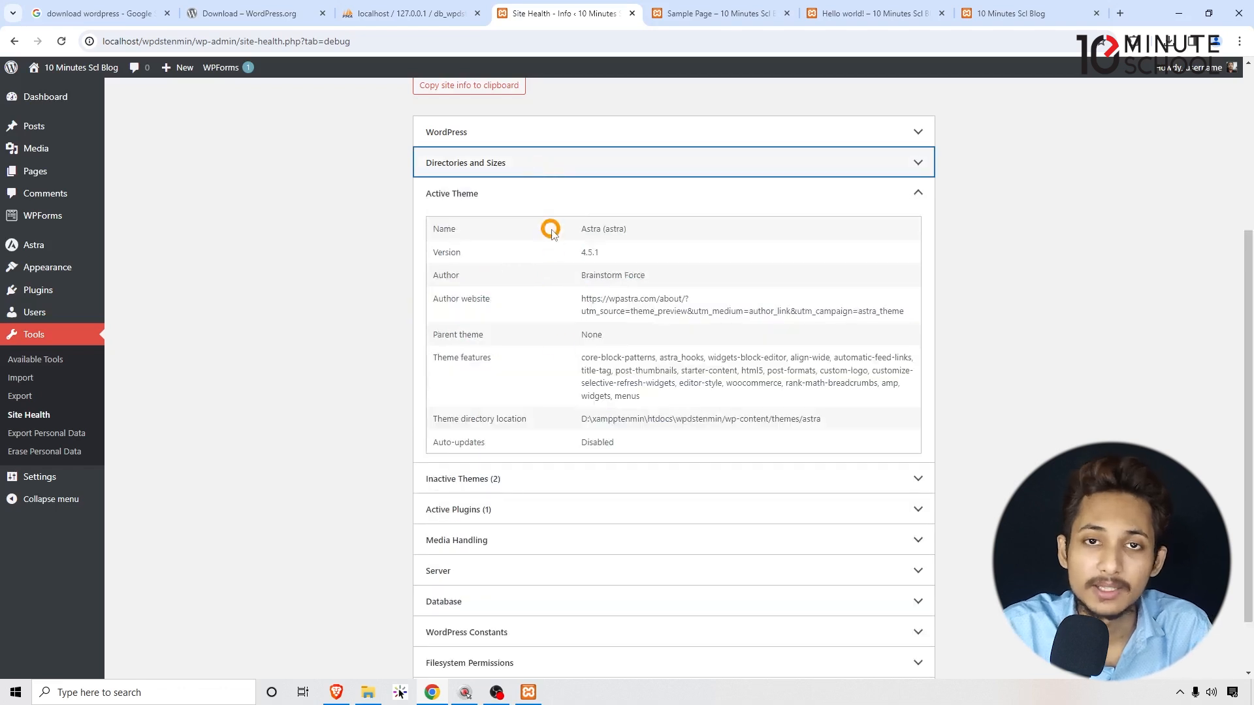
{"action": "left_click", "coordinate": [501, 192]}
{"action": "left_click", "coordinate": [490, 404]}
{"action": "left_click_drag", "start_coordinate": [433, 438], "coordinate": [400, 426]}
{"action": "left_click", "coordinate": [457, 480]}
Expand Active Plugins to see the WPForms Lite plugin.
{"action": "left_click", "coordinate": [483, 533]}
{"action": "scroll", "coordinate": [537, 489], "scroll_direction": "down", "scroll_amount": 2}
{"action": "left_click", "coordinate": [400, 427]}
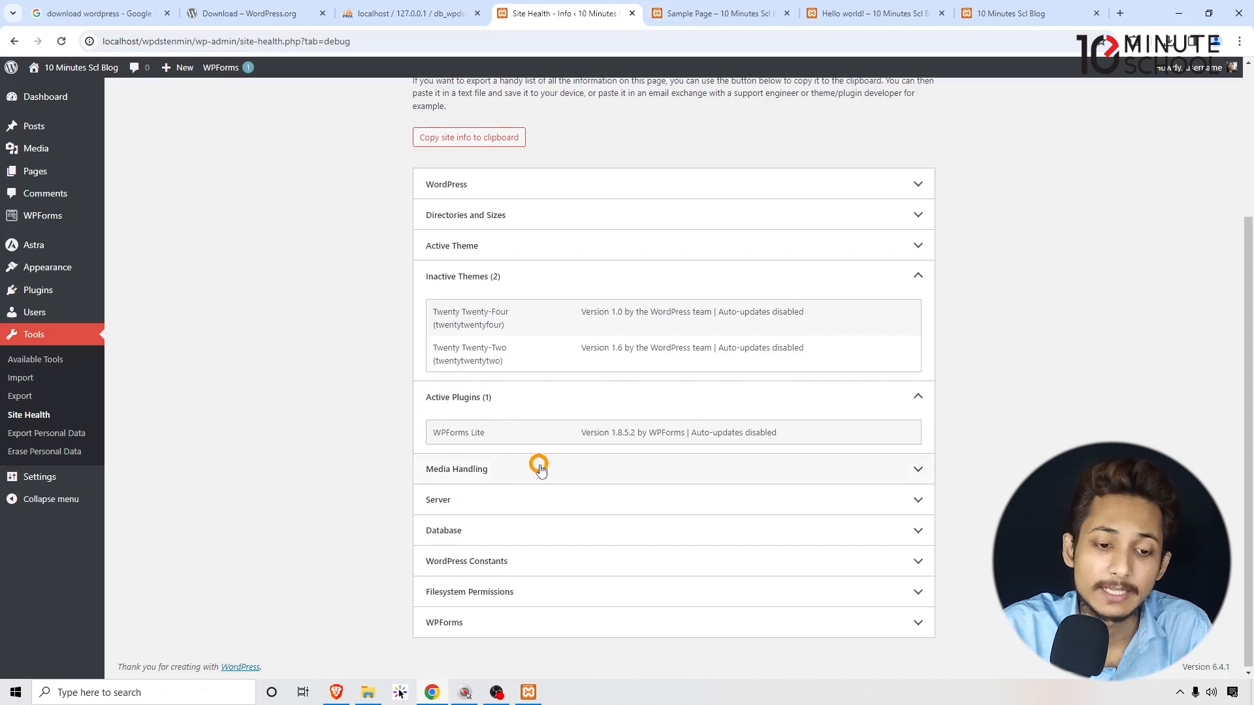
{"action": "left_click_drag", "start_coordinate": [503, 430], "coordinate": [415, 432]}
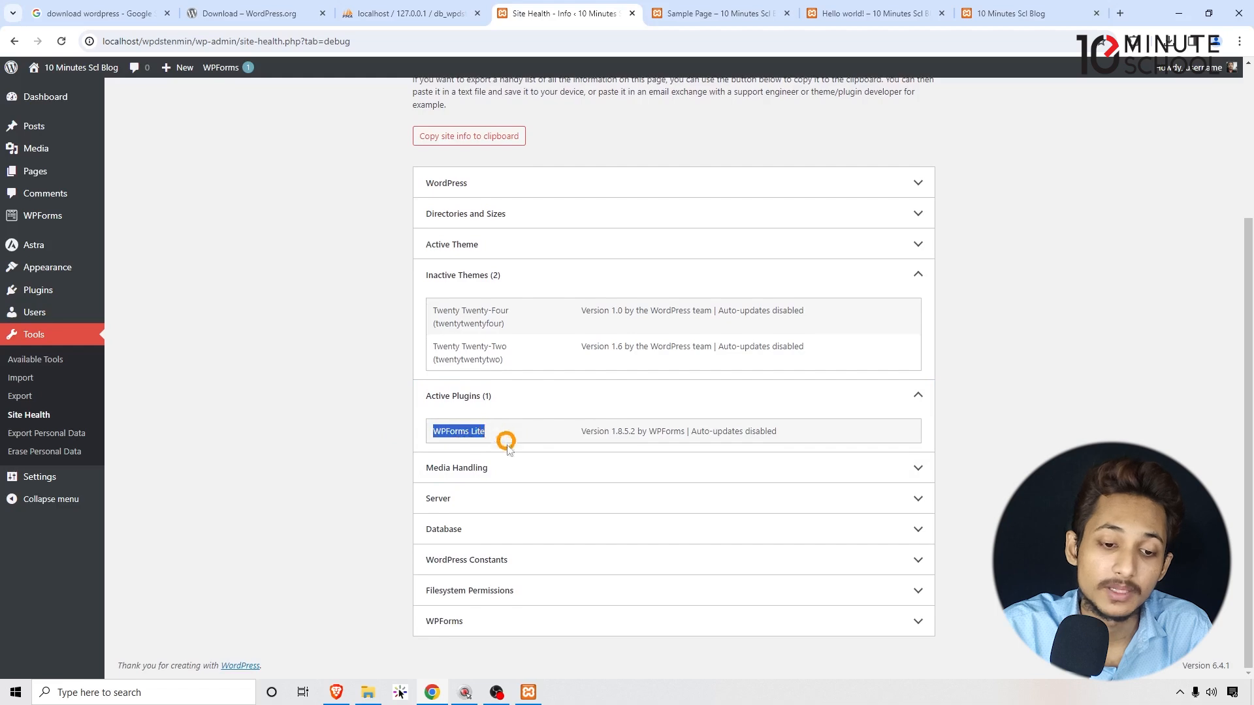
Expand the Server, Media Handling, Database, WordPress Constants, Filesystem Permissions and WPForms sections.
{"action": "left_click", "coordinate": [503, 500]}
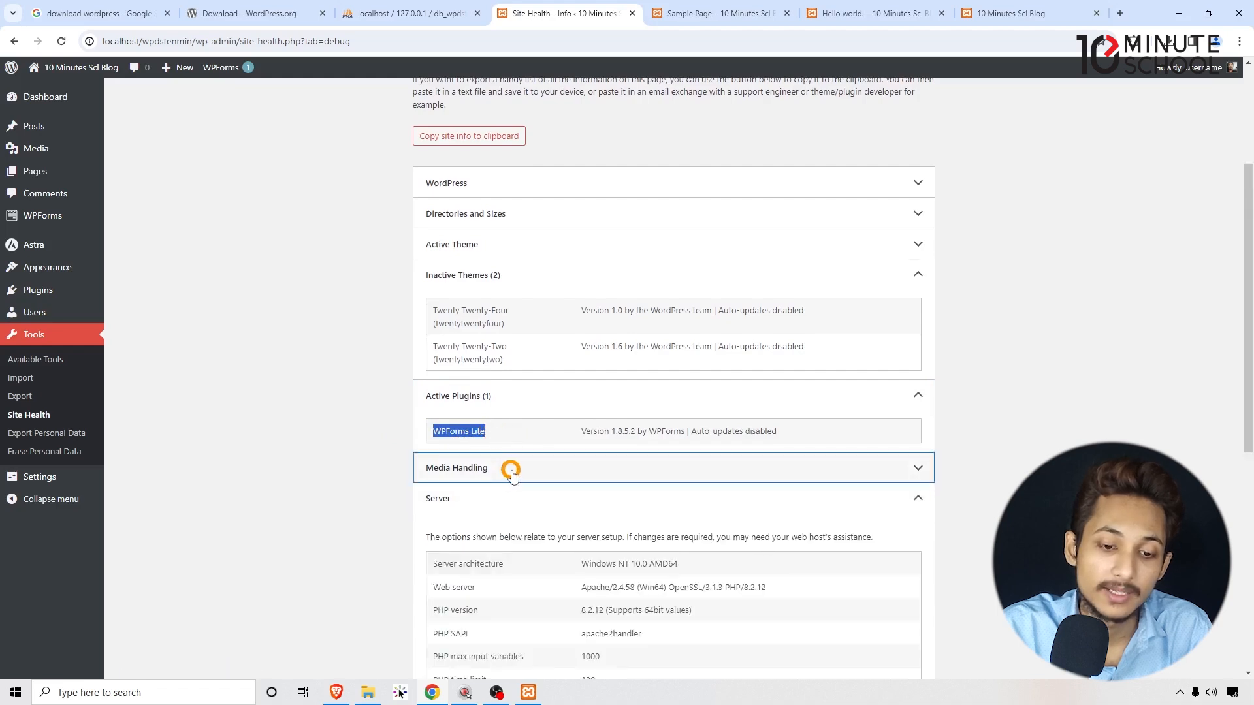
{"action": "left_click", "coordinate": [514, 475]}
{"action": "scroll", "coordinate": [515, 483], "scroll_direction": "down", "scroll_amount": 10}
{"action": "left_click", "coordinate": [506, 533]}
{"action": "scroll", "coordinate": [505, 527], "scroll_direction": "down", "scroll_amount": 4}
{"action": "left_click", "coordinate": [508, 553]}
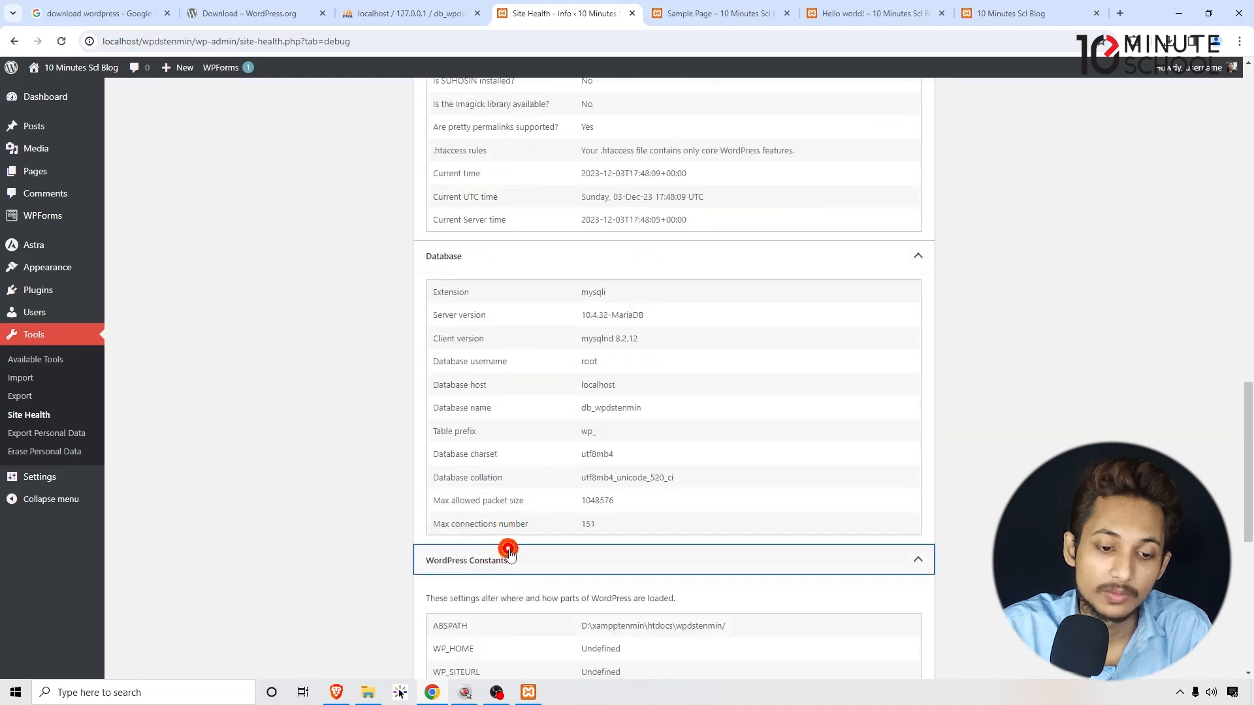
{"action": "scroll", "coordinate": [512, 548], "scroll_direction": "down", "scroll_amount": 4}
{"action": "scroll", "coordinate": [512, 546], "scroll_direction": "down", "scroll_amount": 3}
{"action": "left_click", "coordinate": [497, 590]}
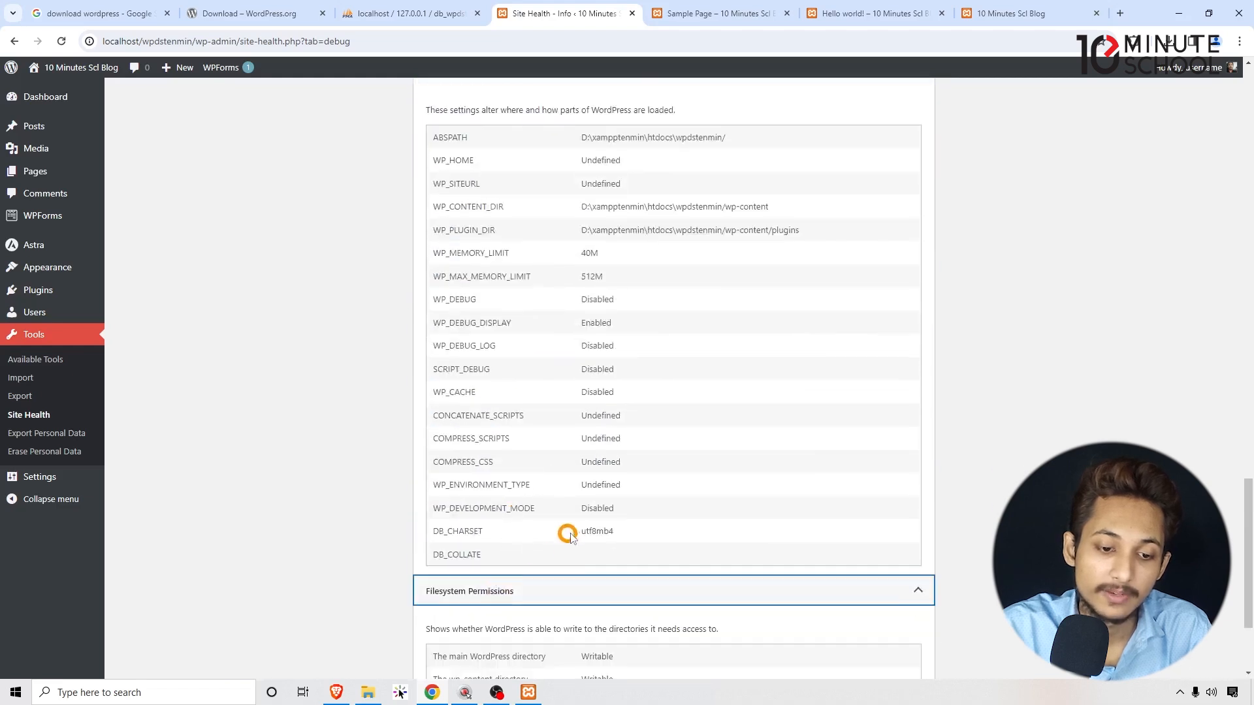
{"action": "scroll", "coordinate": [573, 529], "scroll_direction": "down", "scroll_amount": 3}
{"action": "left_click", "coordinate": [506, 617]}
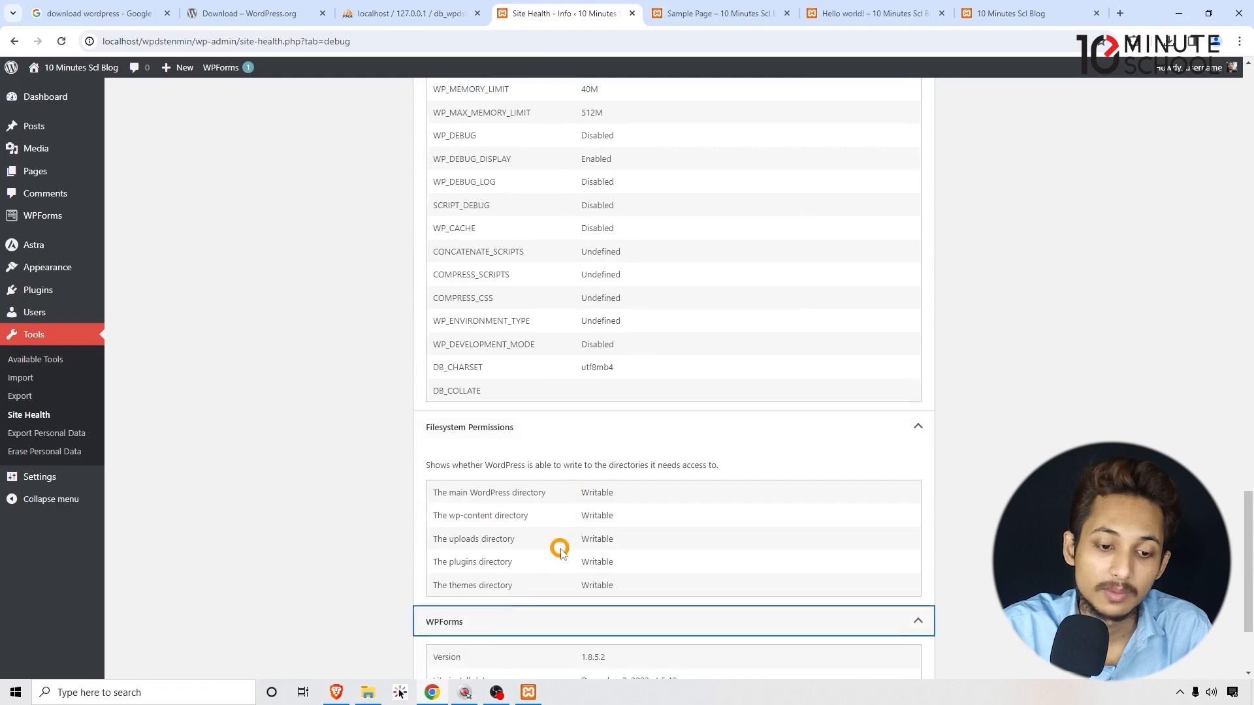
{"action": "scroll", "coordinate": [562, 535], "scroll_direction": "down", "scroll_amount": 3}
{"action": "left_click_drag", "start_coordinate": [613, 607], "coordinate": [400, 311]}
{"action": "left_click", "coordinate": [392, 314]}
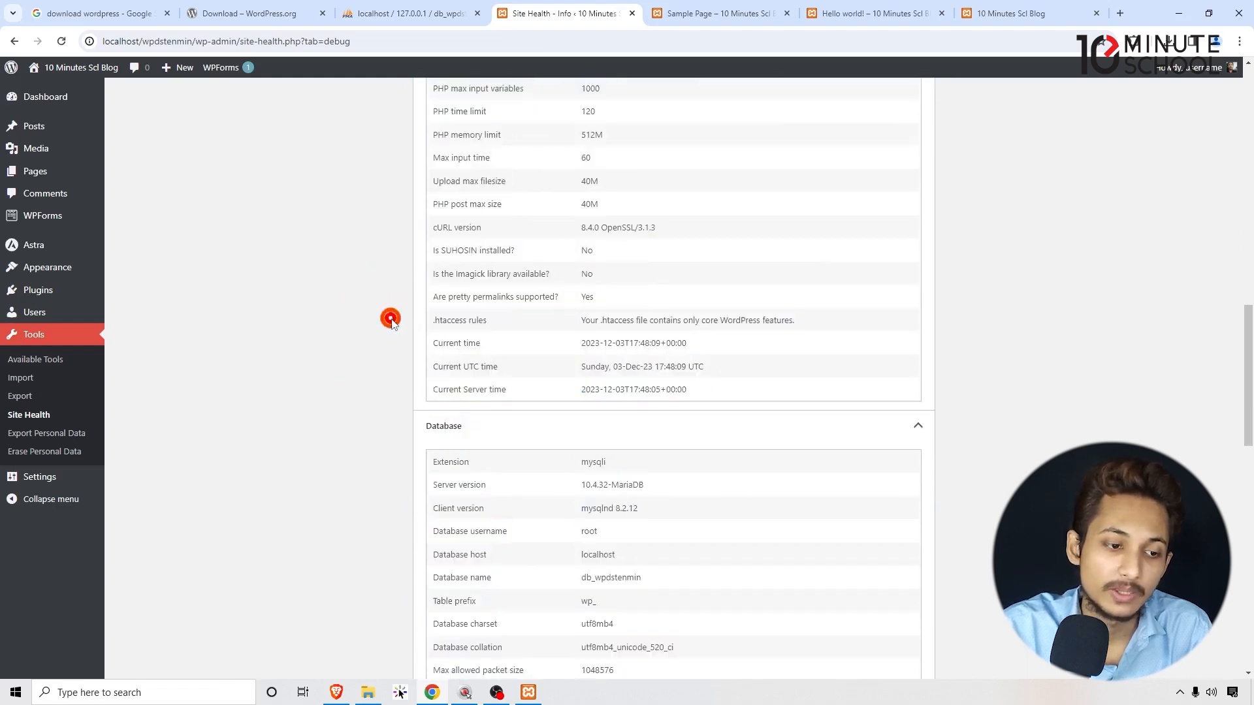
{"action": "left_click", "coordinate": [73, 484]}
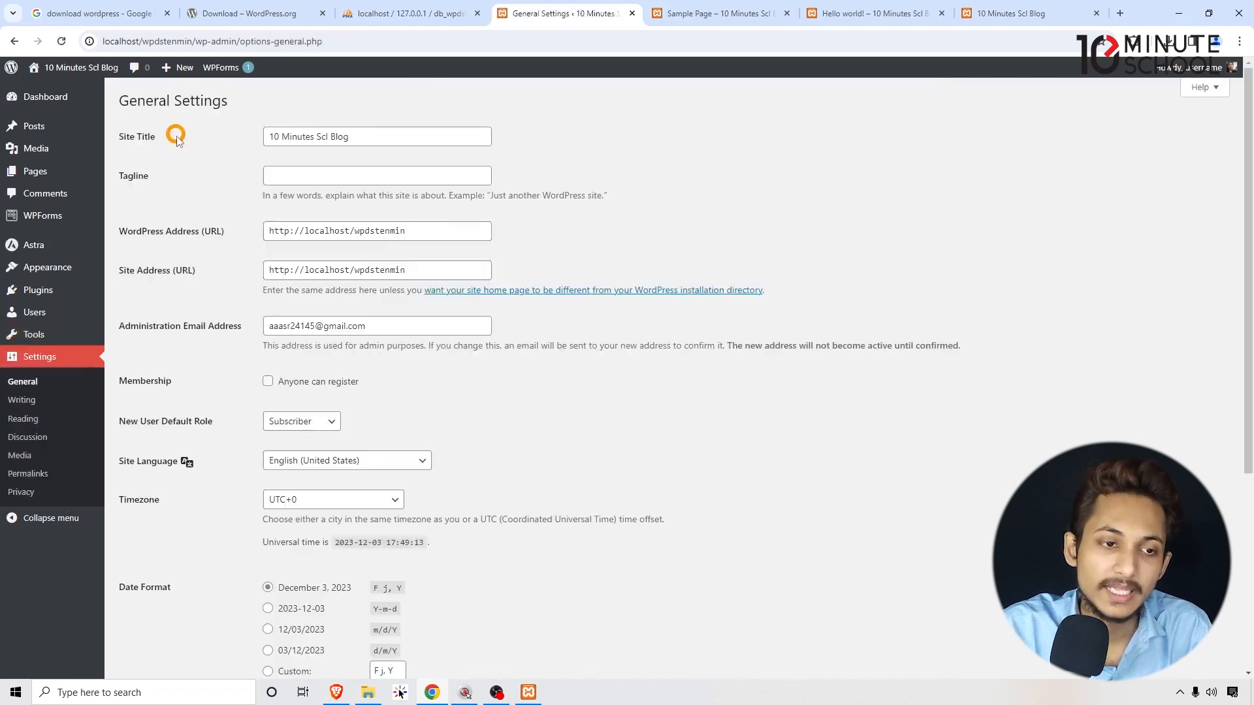
Compare the current site title '10 Minutes Scl Blog' with how the Sample Page shows it.
{"action": "left_click_drag", "start_coordinate": [118, 136], "coordinate": [168, 135]}
{"action": "left_click", "coordinate": [418, 135]}
{"action": "left_click_drag", "start_coordinate": [428, 141], "coordinate": [215, 134]}
{"action": "left_click", "coordinate": [212, 138]}
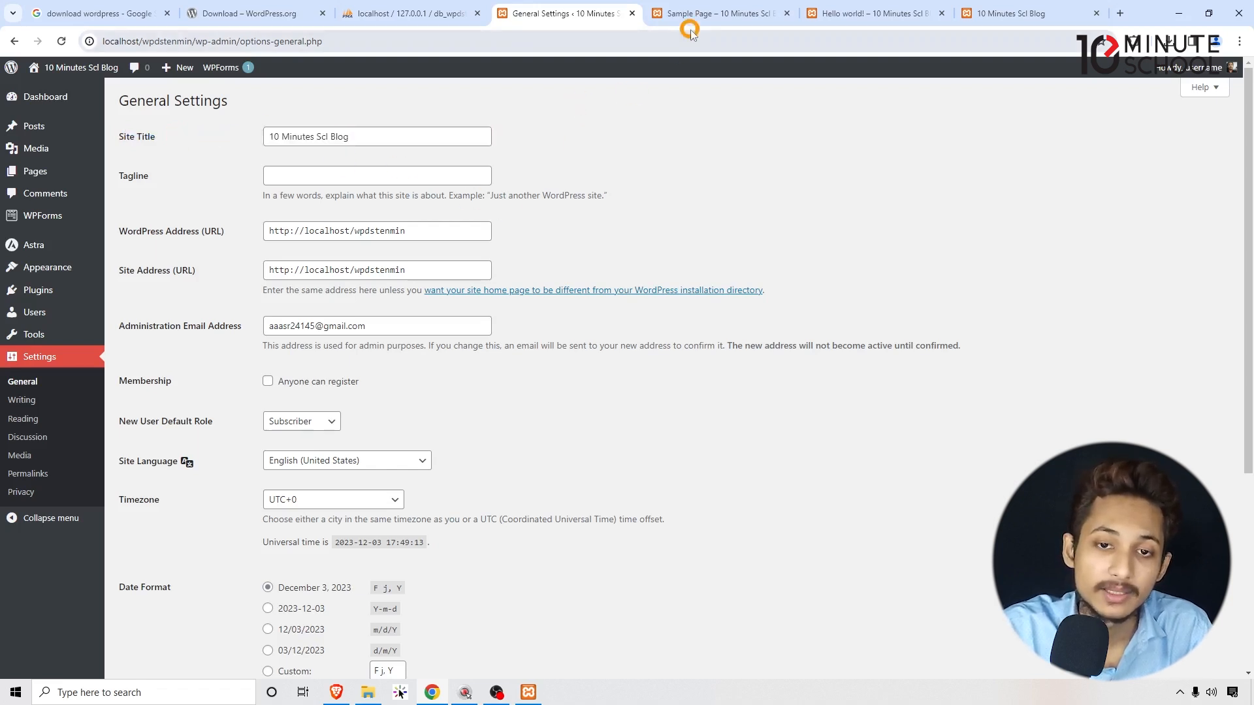
{"action": "left_click", "coordinate": [715, 13]}
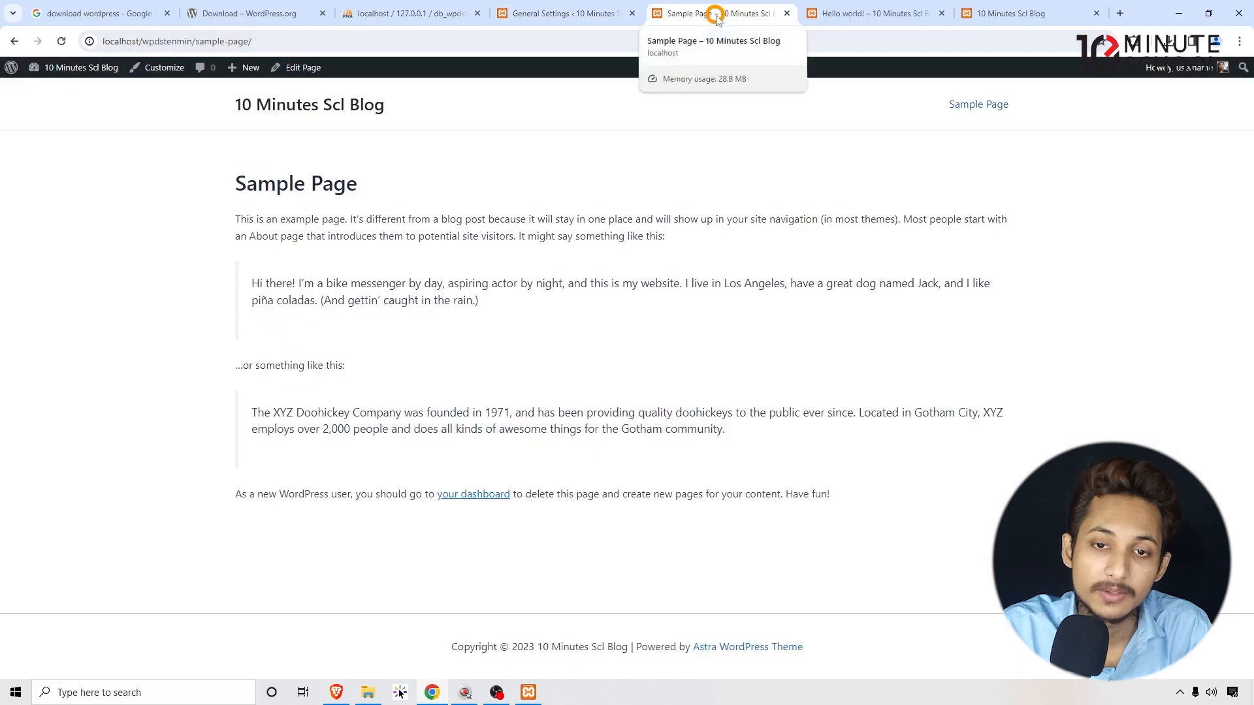
{"action": "left_click", "coordinate": [565, 13]}
{"action": "left_click_drag", "start_coordinate": [362, 136], "coordinate": [203, 139]}
{"action": "left_click", "coordinate": [718, 13]}
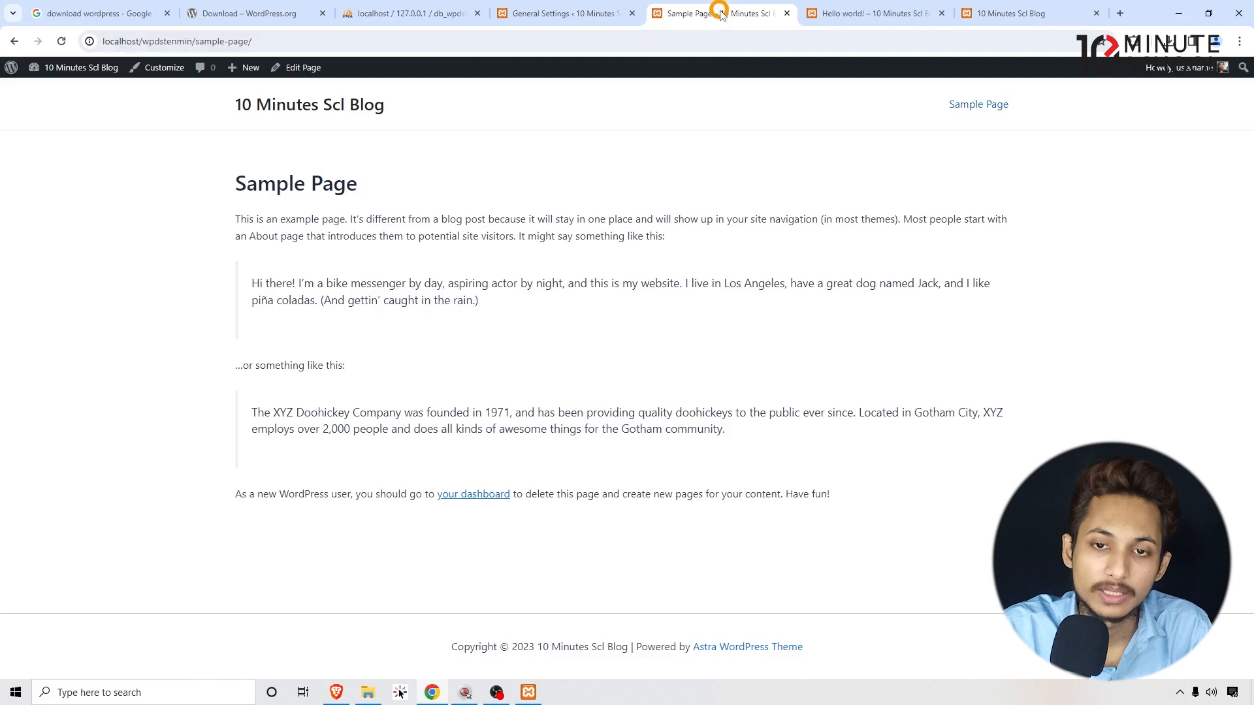
{"action": "left_click", "coordinate": [558, 14]}
{"action": "left_click_drag", "start_coordinate": [365, 137], "coordinate": [252, 135]}
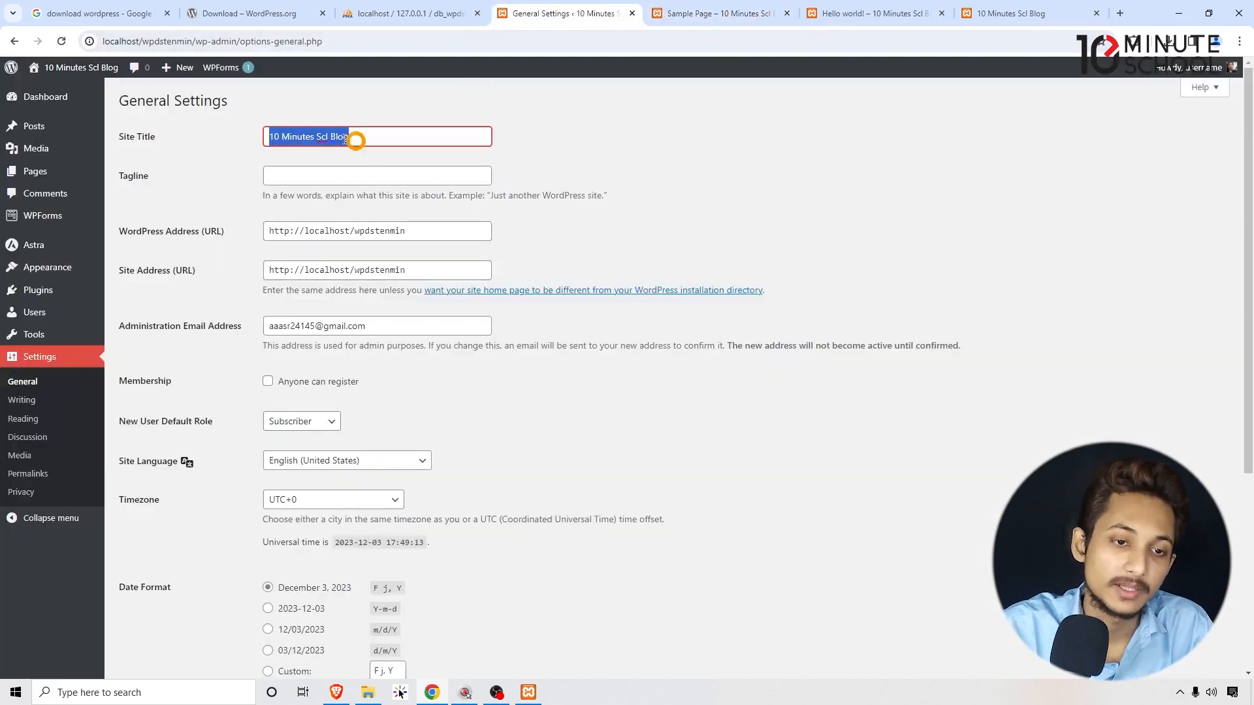
Replace 'Scl' with 'School' in the site title and save the settings.
{"action": "double_click", "coordinate": [319, 136]}
{"action": "type", "text": "School"}
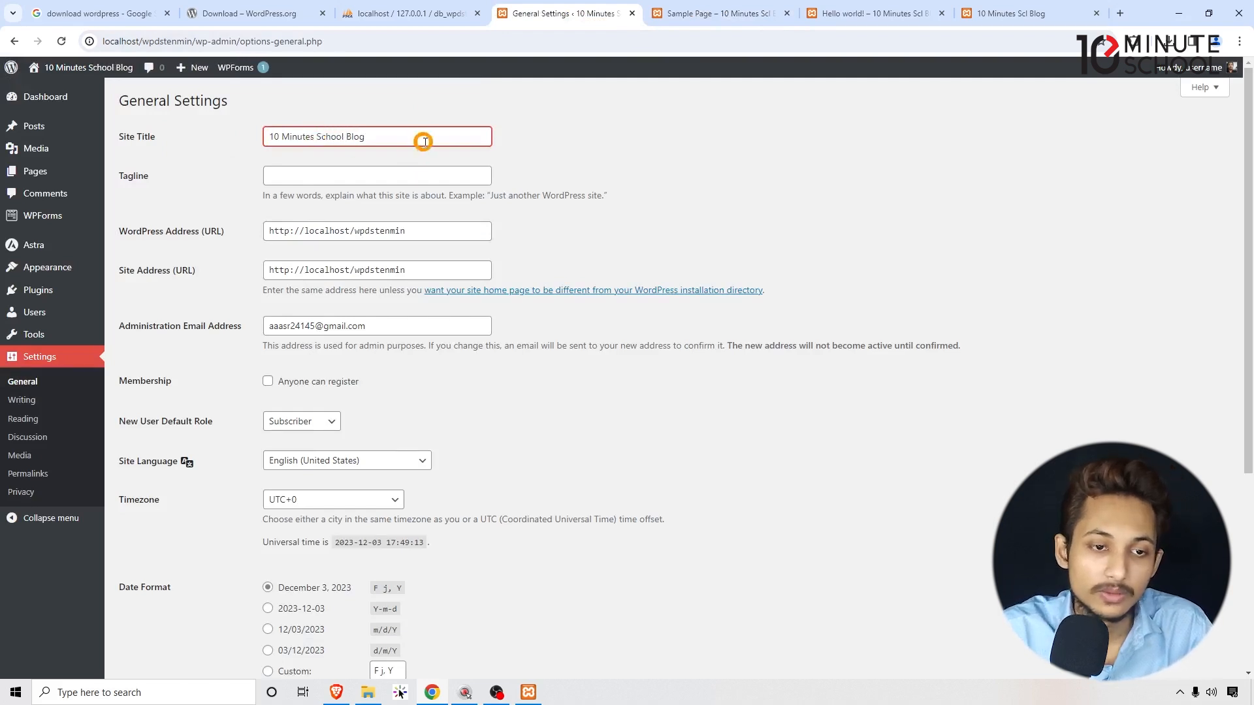
{"action": "left_click", "coordinate": [820, 164]}
{"action": "scroll", "coordinate": [668, 207], "scroll_direction": "down", "scroll_amount": 5}
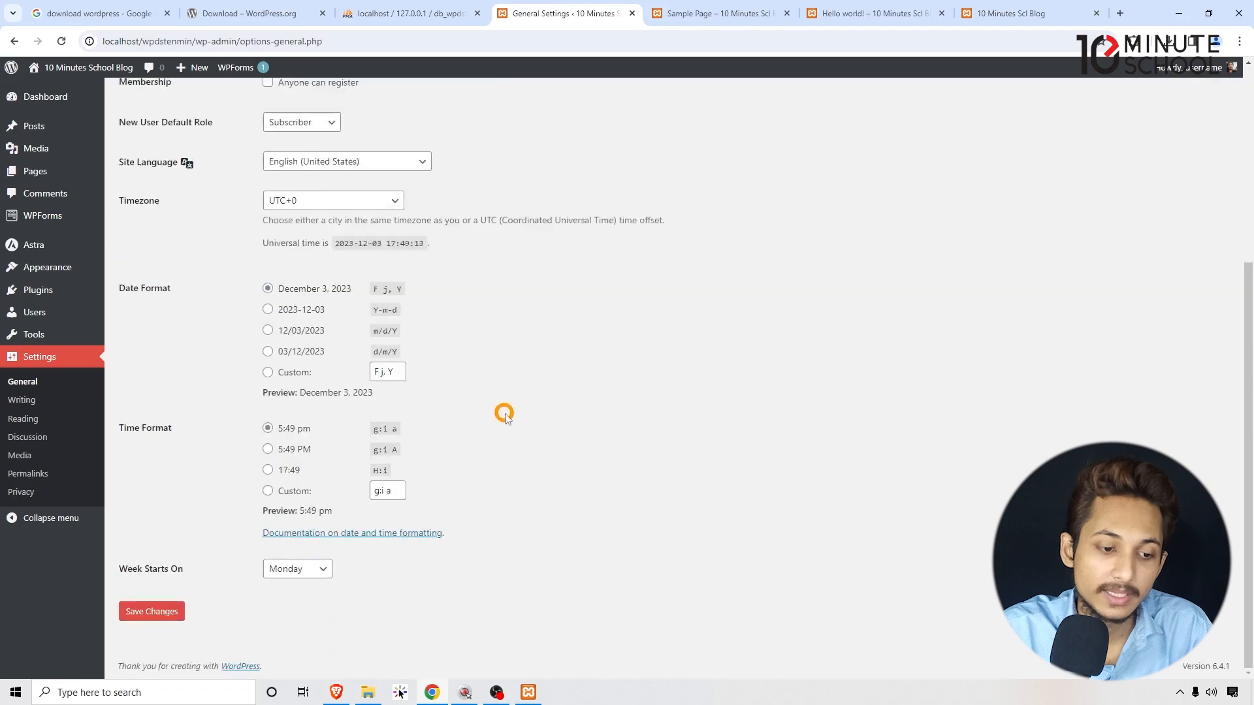
{"action": "left_click", "coordinate": [152, 612]}
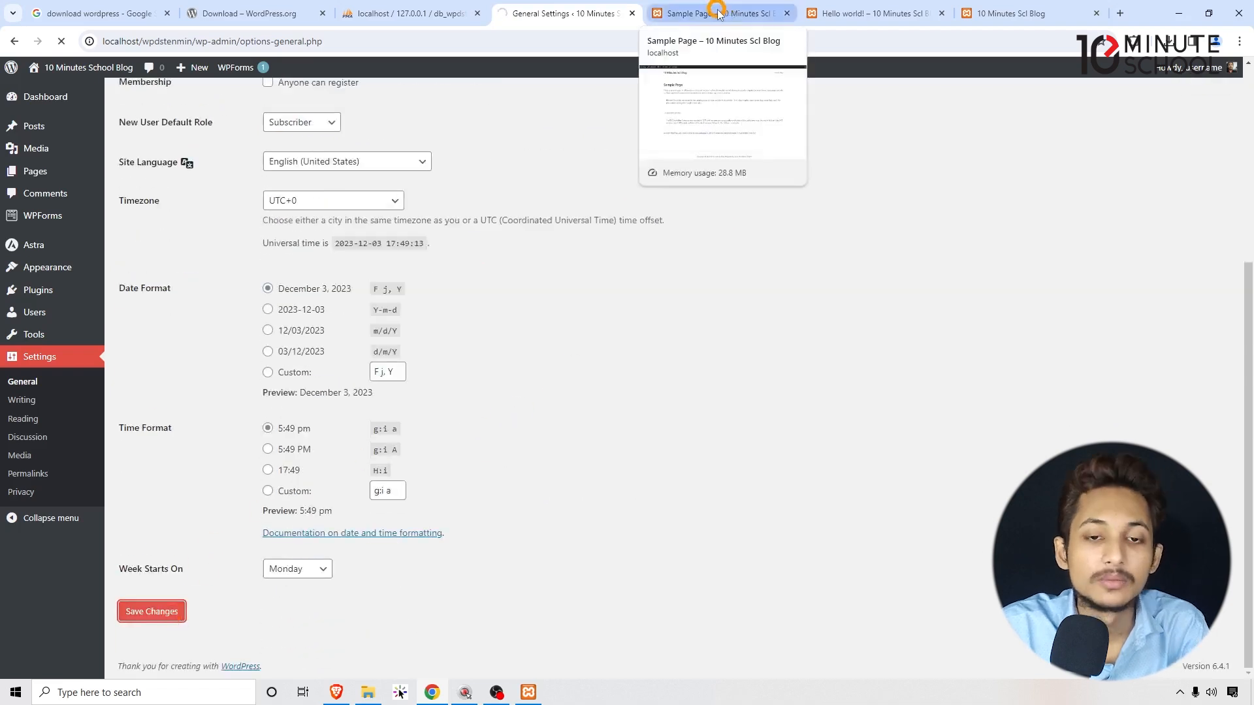
Check the Sample Page shows '10 Minutes School Blog', then return to General Settings.
{"action": "left_click", "coordinate": [716, 13]}
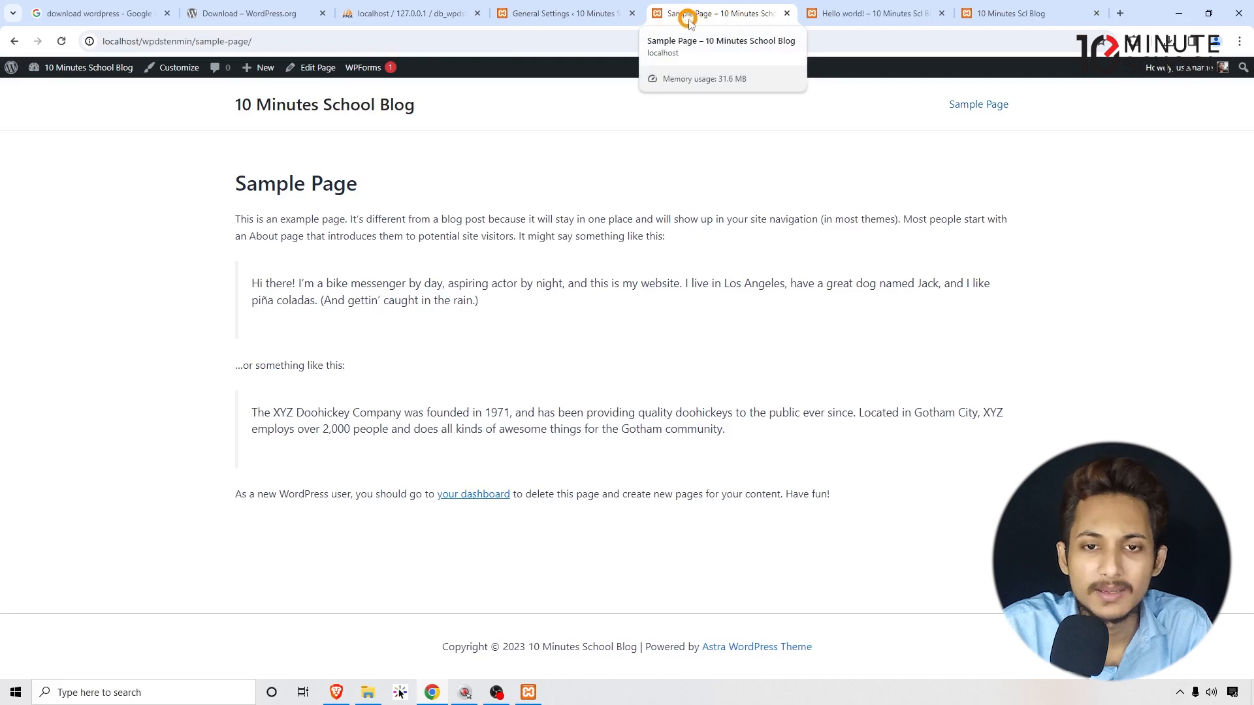
{"action": "left_click", "coordinate": [564, 13]}
{"action": "left_click", "coordinate": [295, 212]}
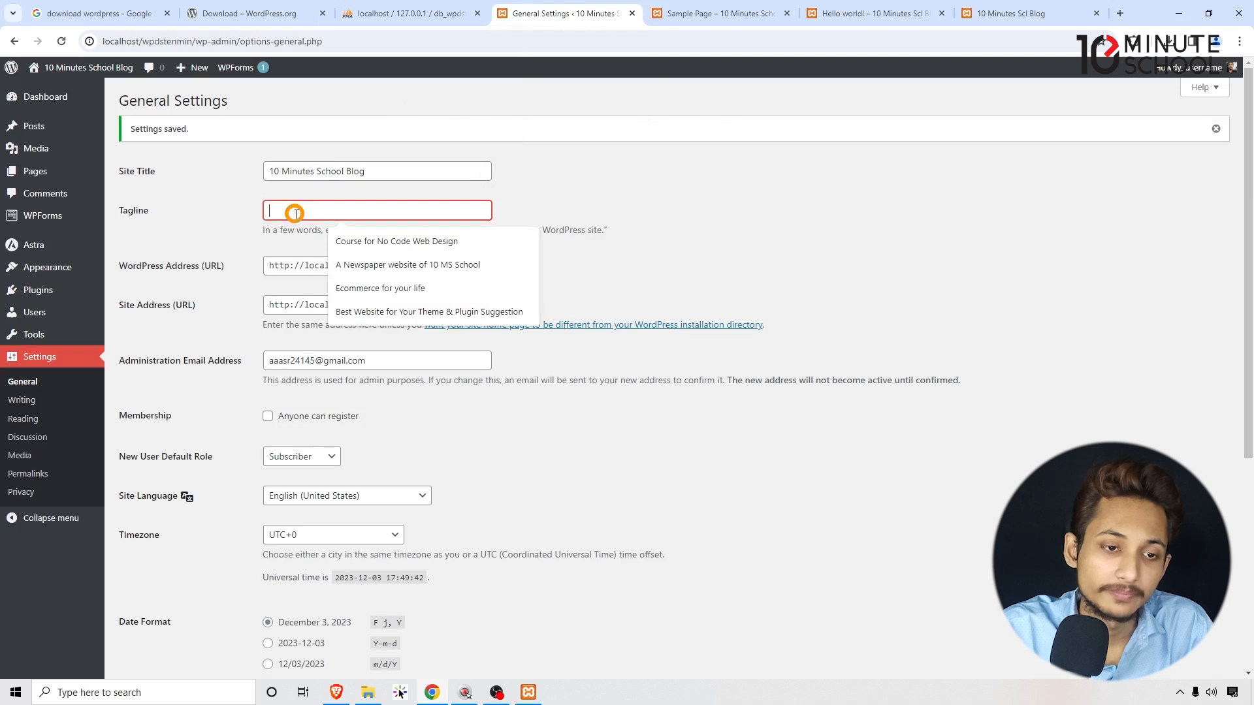
Enter 'We Teach the Best' as the tagline and save the settings.
{"action": "type", "text": "W"}
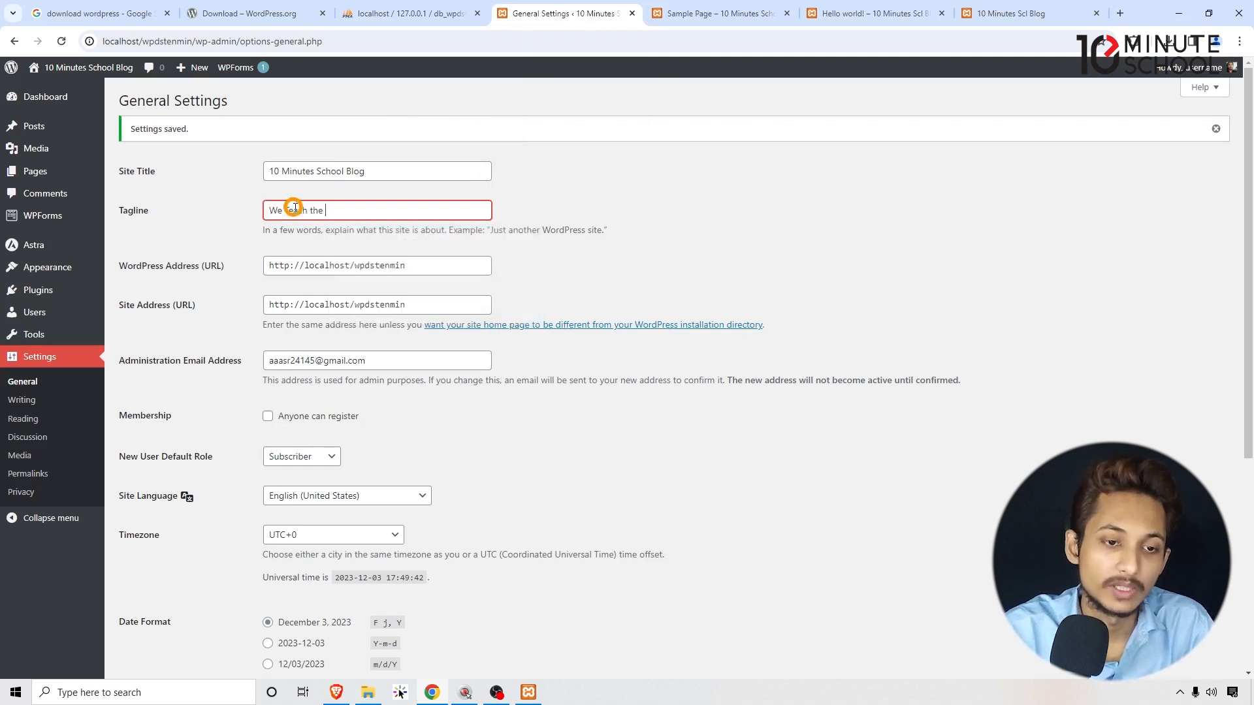
{"action": "type", "text": "e Teach the Best"}
{"action": "left_click", "coordinate": [843, 193]}
{"action": "scroll", "coordinate": [733, 235], "scroll_direction": "down", "scroll_amount": 5}
{"action": "left_click", "coordinate": [160, 610]}
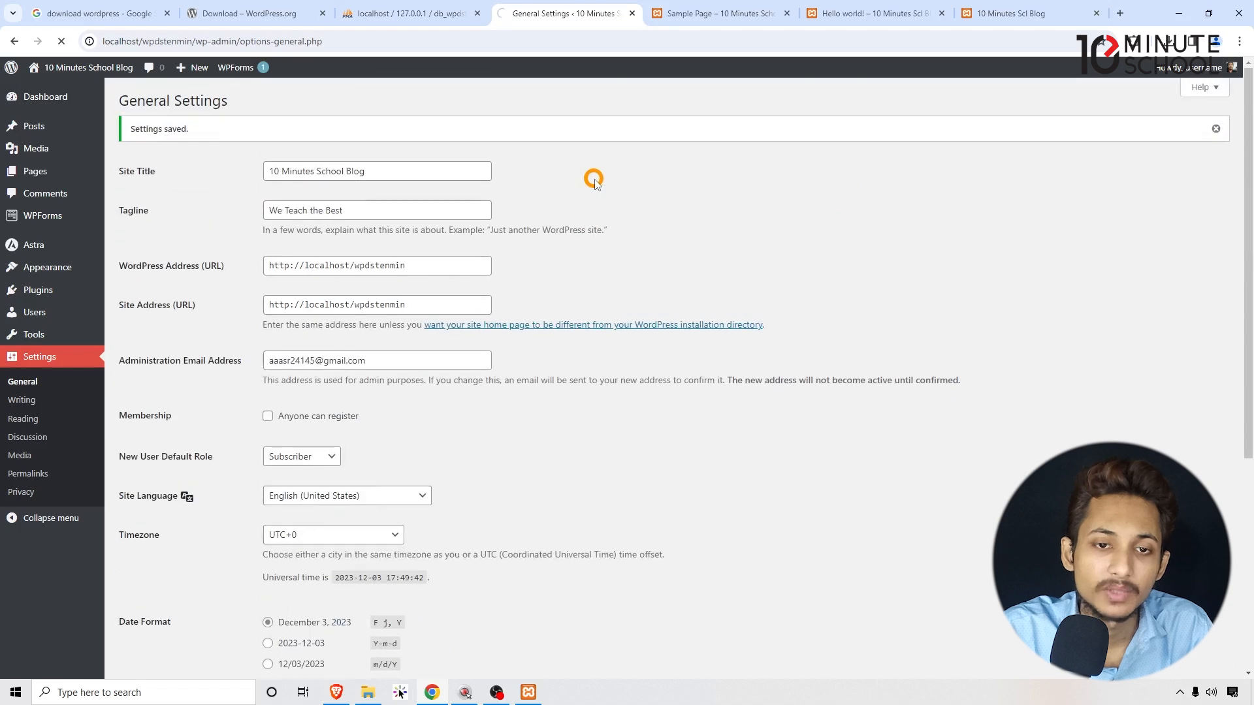
Reload the Sample Page and open the front page to confirm the new tagline.
{"action": "scroll", "coordinate": [593, 179], "scroll_direction": "down", "scroll_amount": 2}
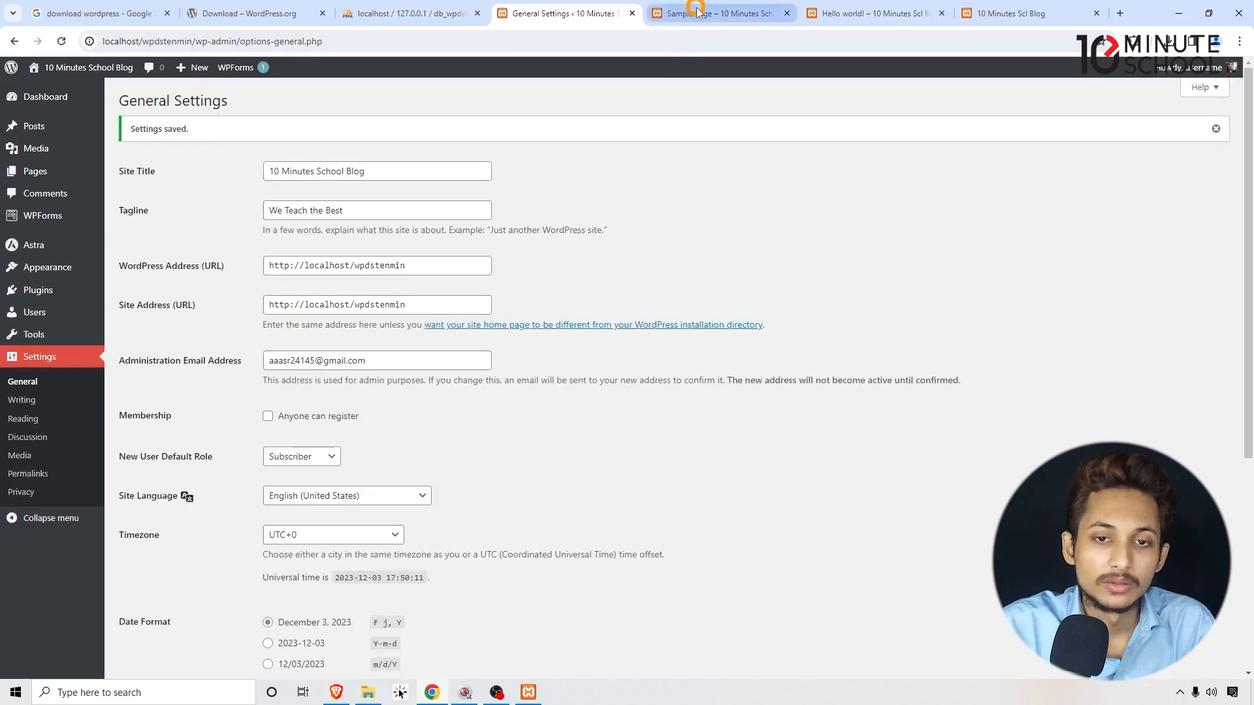
{"action": "left_click", "coordinate": [699, 13]}
{"action": "left_click", "coordinate": [700, 37]}
{"action": "key", "text": "Return"}
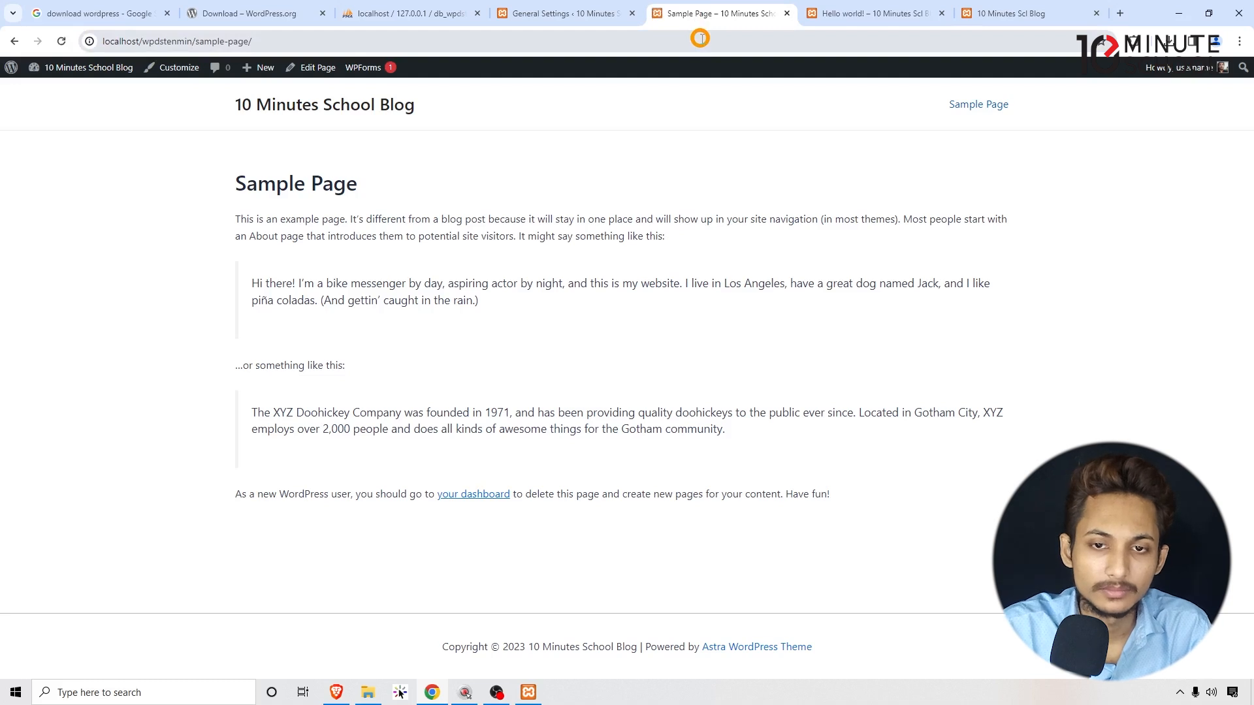
{"action": "left_click", "coordinate": [296, 118]}
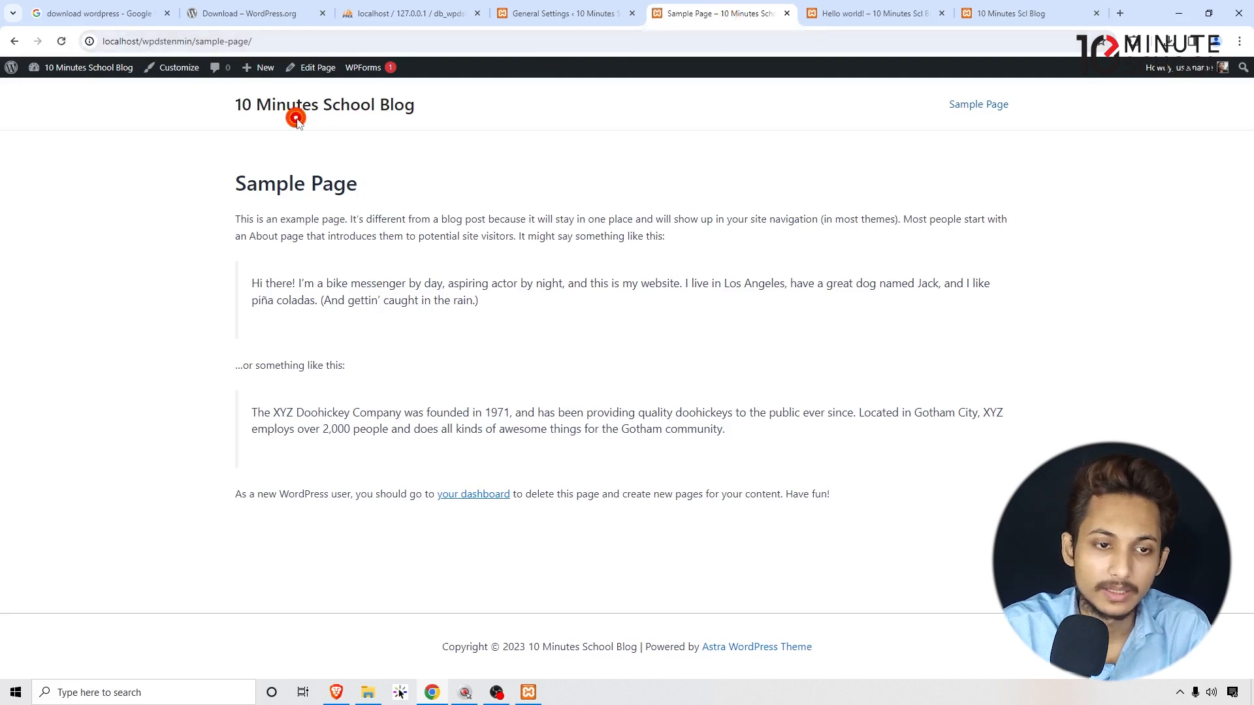
{"action": "left_click", "coordinate": [300, 110]}
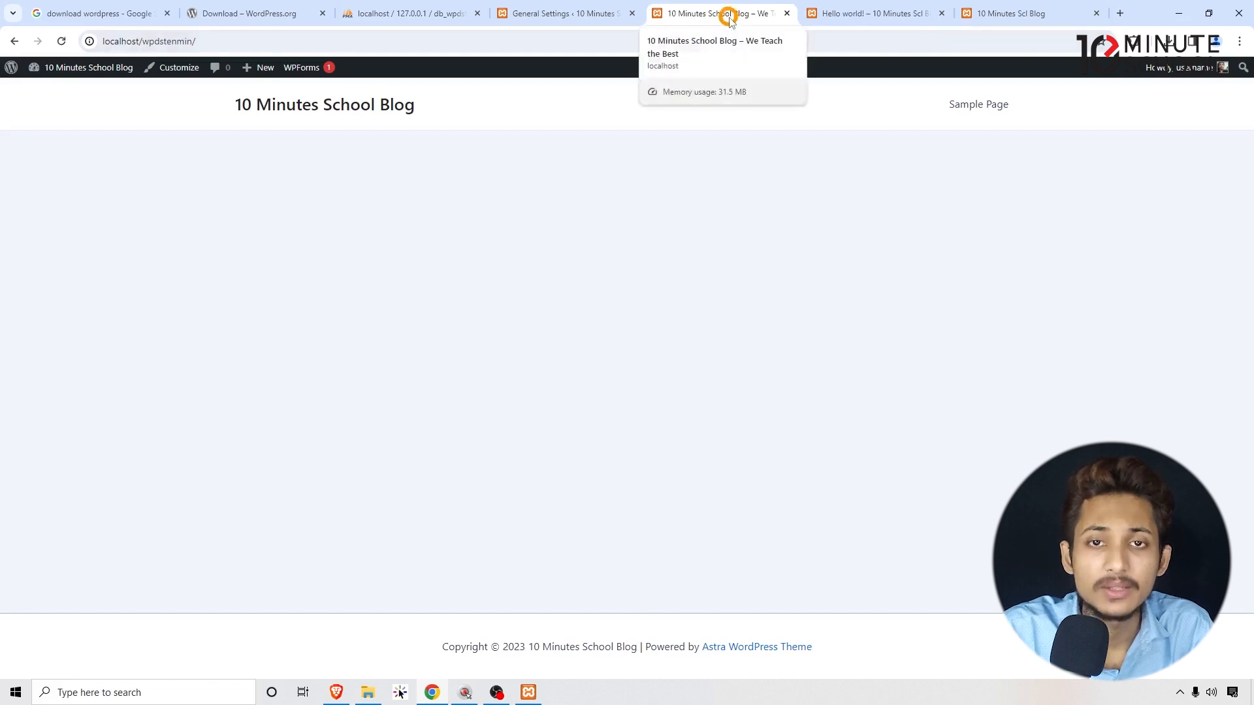
{"action": "left_click", "coordinate": [546, 13]}
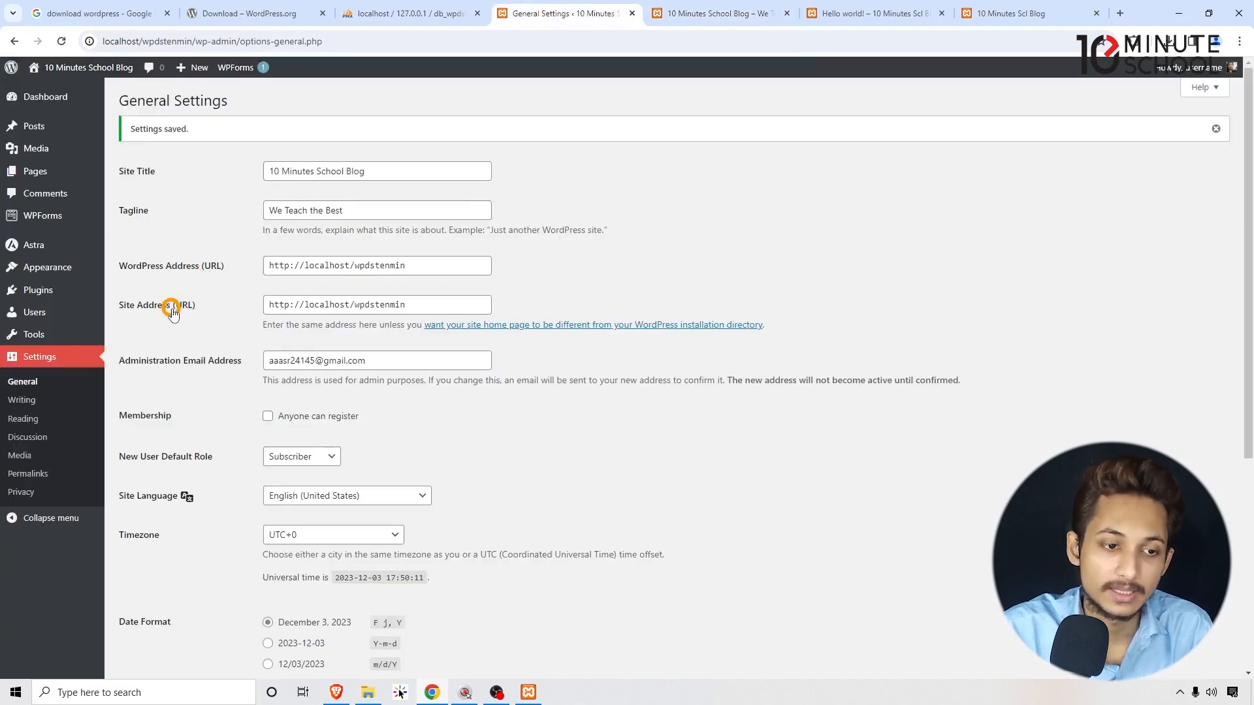
Enable 'Anyone can register' and keep Subscriber as the default new-user role.
{"action": "scroll", "coordinate": [817, 201], "scroll_direction": "down", "scroll_amount": 2}
{"action": "left_click_drag", "start_coordinate": [405, 228], "coordinate": [168, 232]}
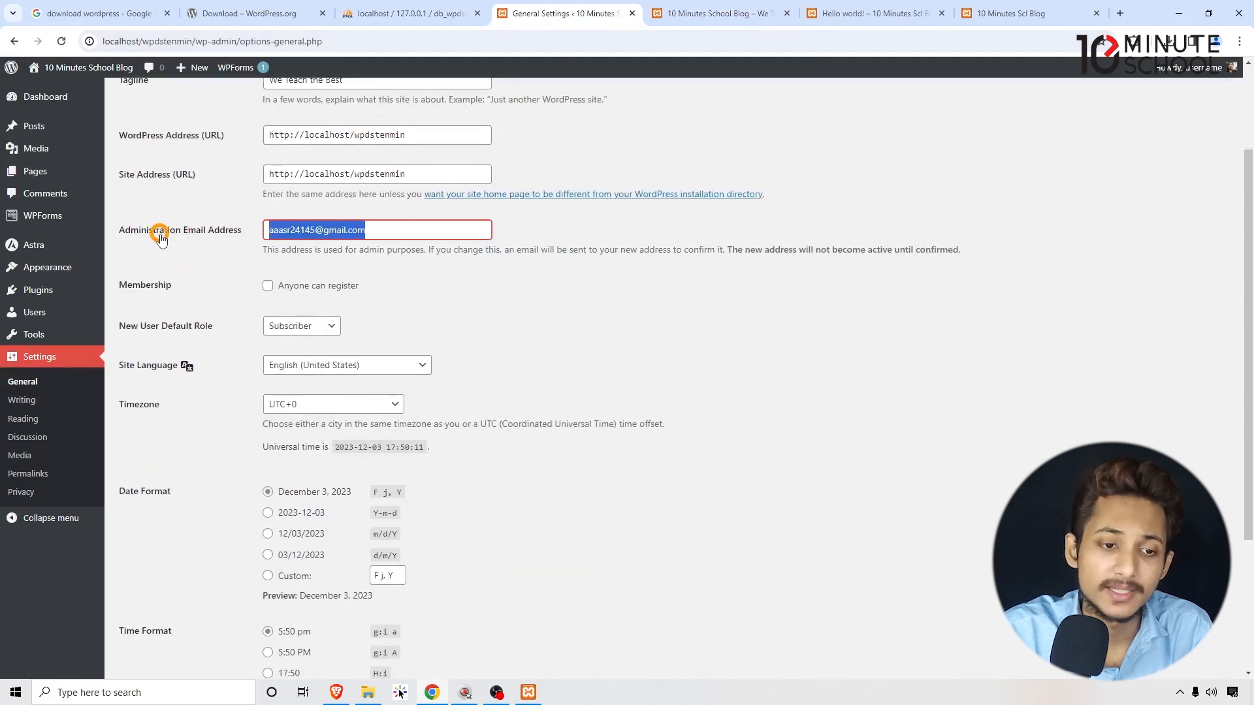
{"action": "left_click", "coordinate": [800, 343]}
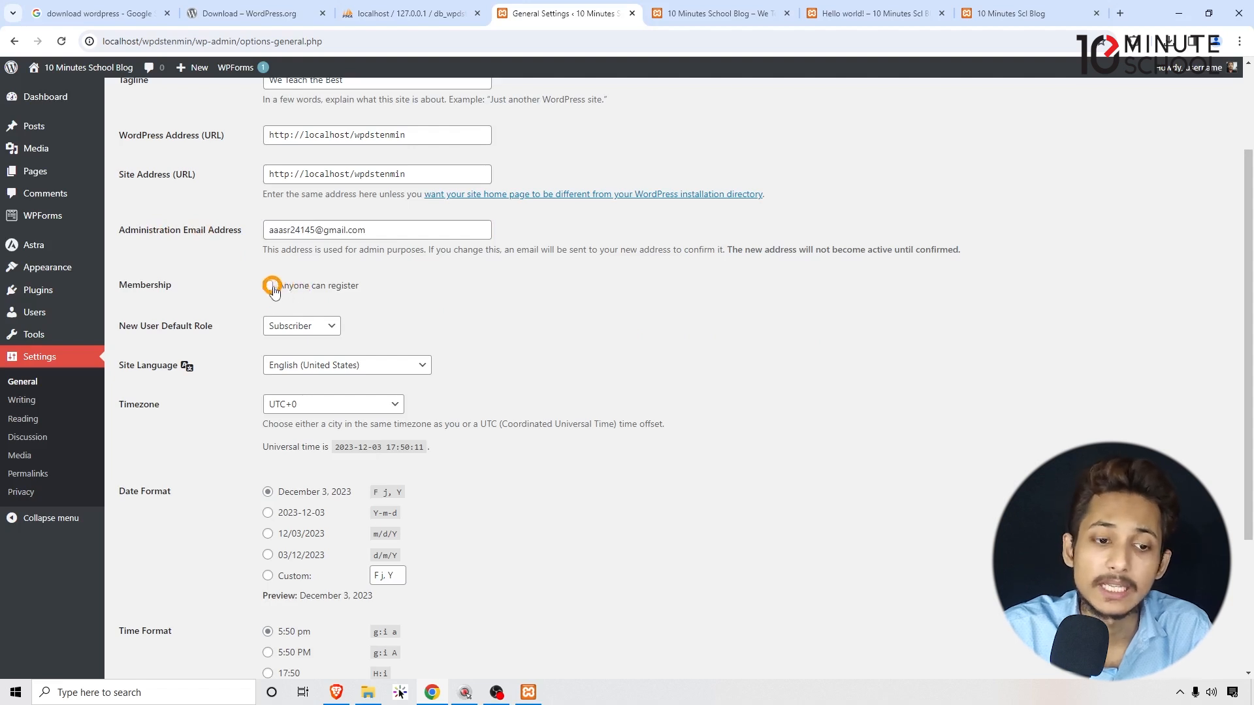
{"action": "left_click", "coordinate": [335, 287]}
{"action": "left_click", "coordinate": [640, 310]}
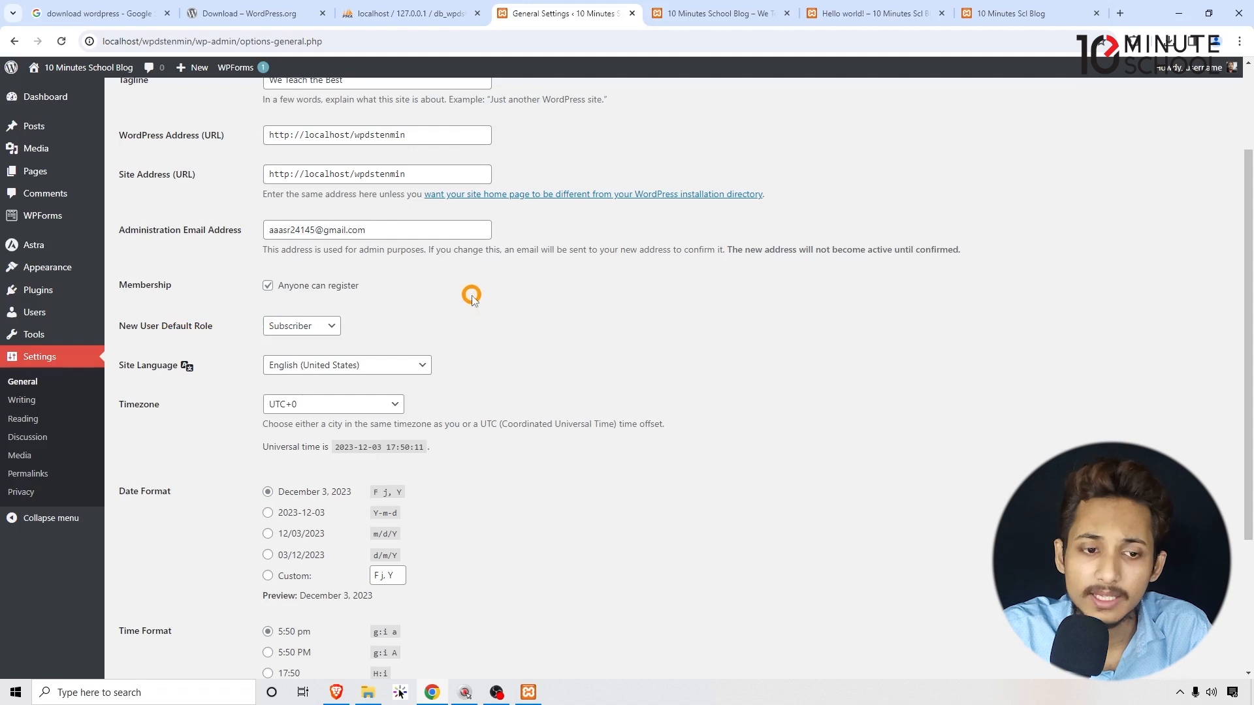
{"action": "left_click", "coordinate": [315, 326]}
{"action": "left_click", "coordinate": [318, 329]}
{"action": "left_click", "coordinate": [317, 329]}
{"action": "left_click", "coordinate": [410, 333]}
{"action": "left_click", "coordinate": [474, 332]}
Check the Week Starts On options and save the General settings.
{"action": "scroll", "coordinate": [489, 317], "scroll_direction": "down", "scroll_amount": 2}
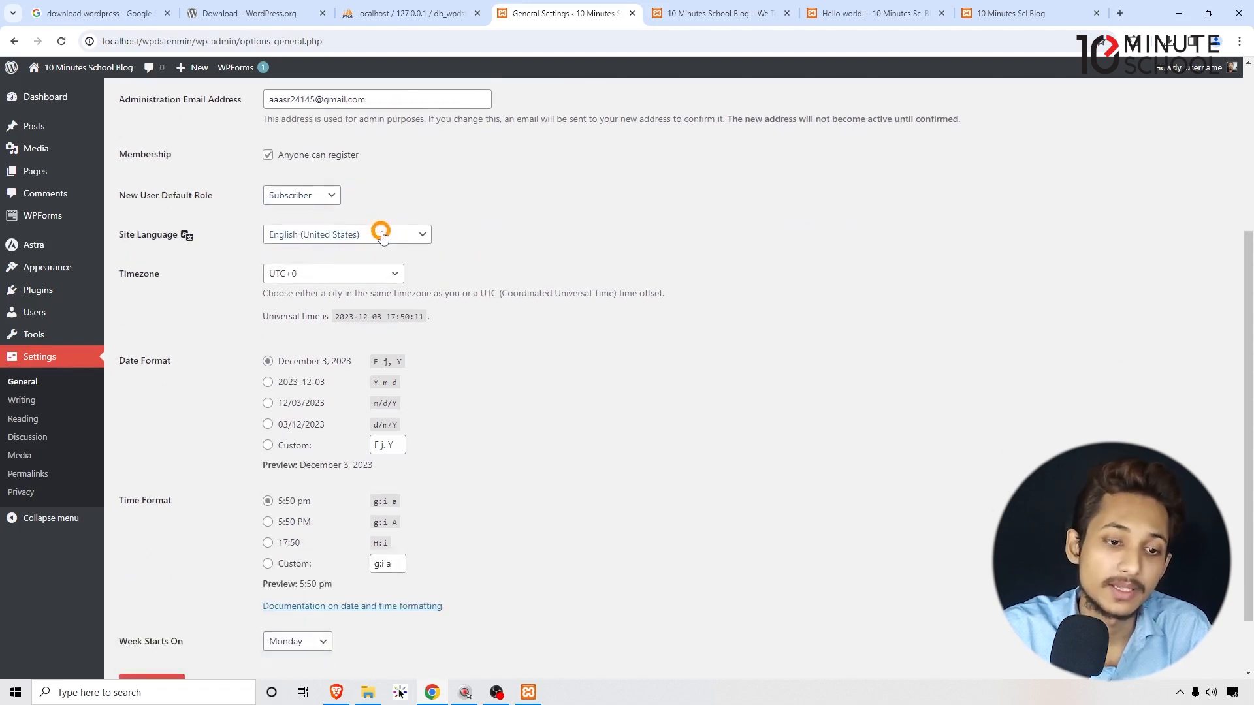
{"action": "scroll", "coordinate": [178, 361], "scroll_direction": "down", "scroll_amount": 1}
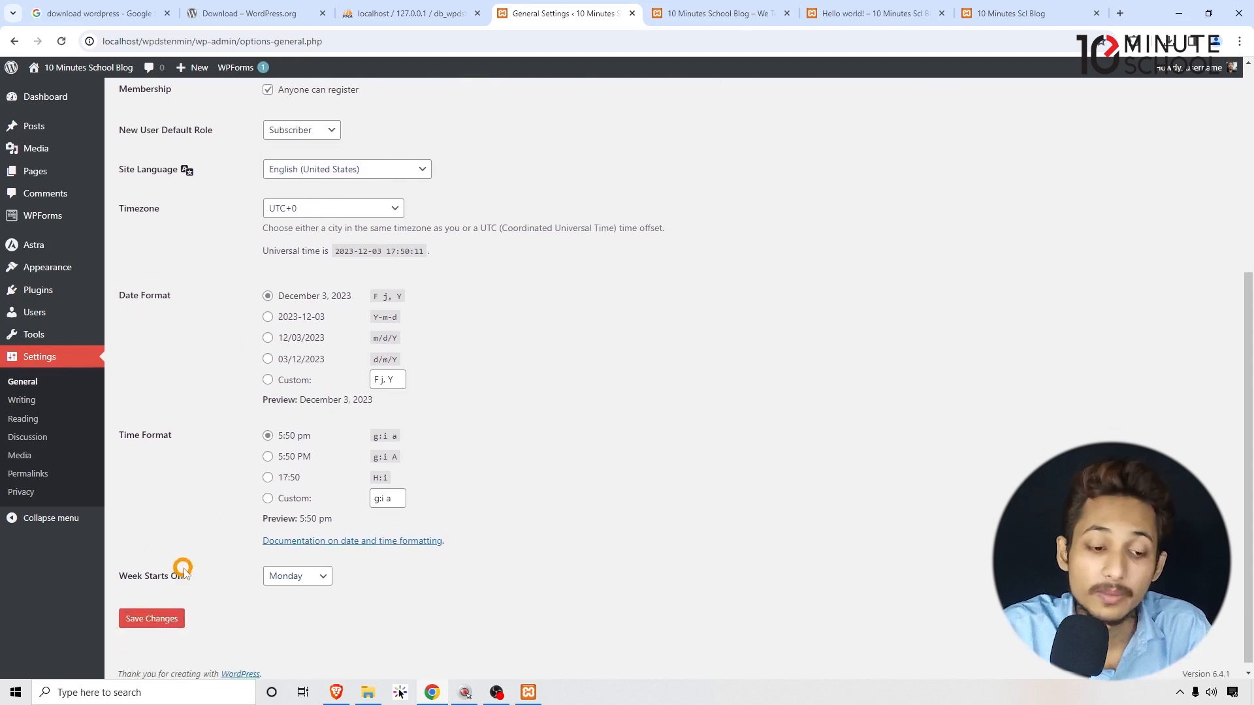
{"action": "left_click", "coordinate": [294, 576]}
{"action": "scroll", "coordinate": [467, 468], "scroll_direction": "down", "scroll_amount": 1}
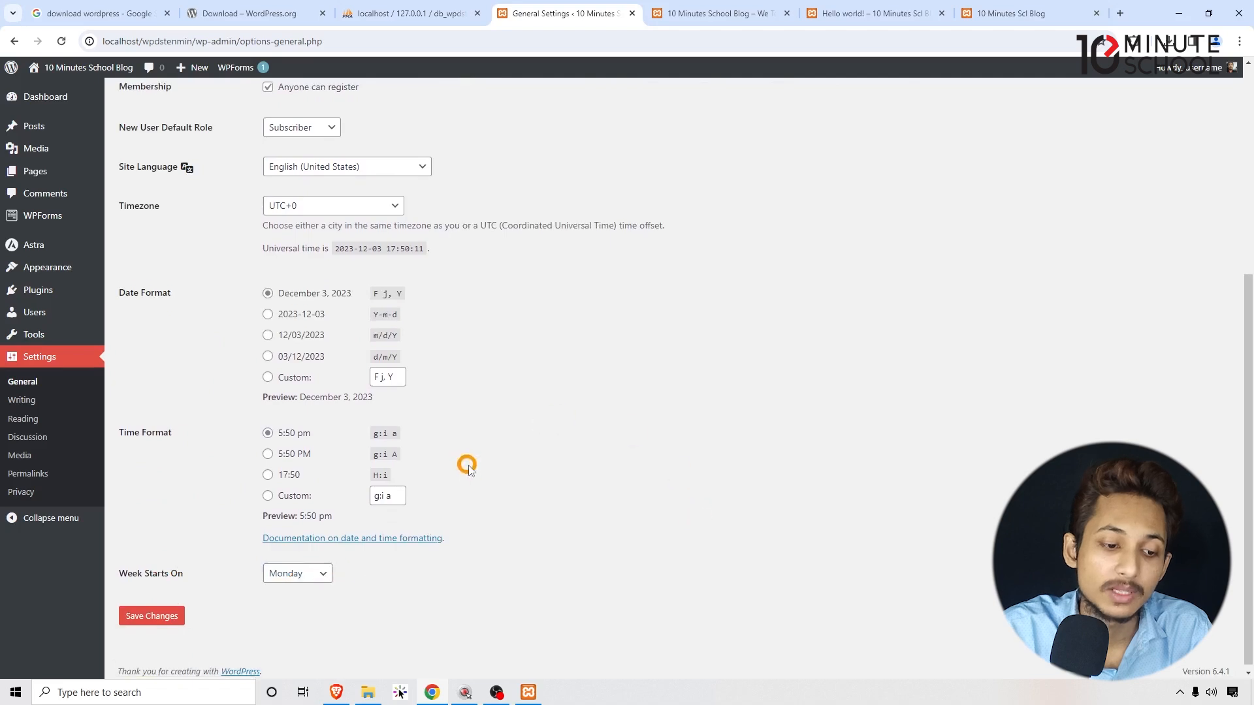
{"action": "scroll", "coordinate": [517, 490], "scroll_direction": "up", "scroll_amount": 4}
{"action": "scroll", "coordinate": [510, 496], "scroll_direction": "down", "scroll_amount": 4}
{"action": "left_click", "coordinate": [160, 613]}
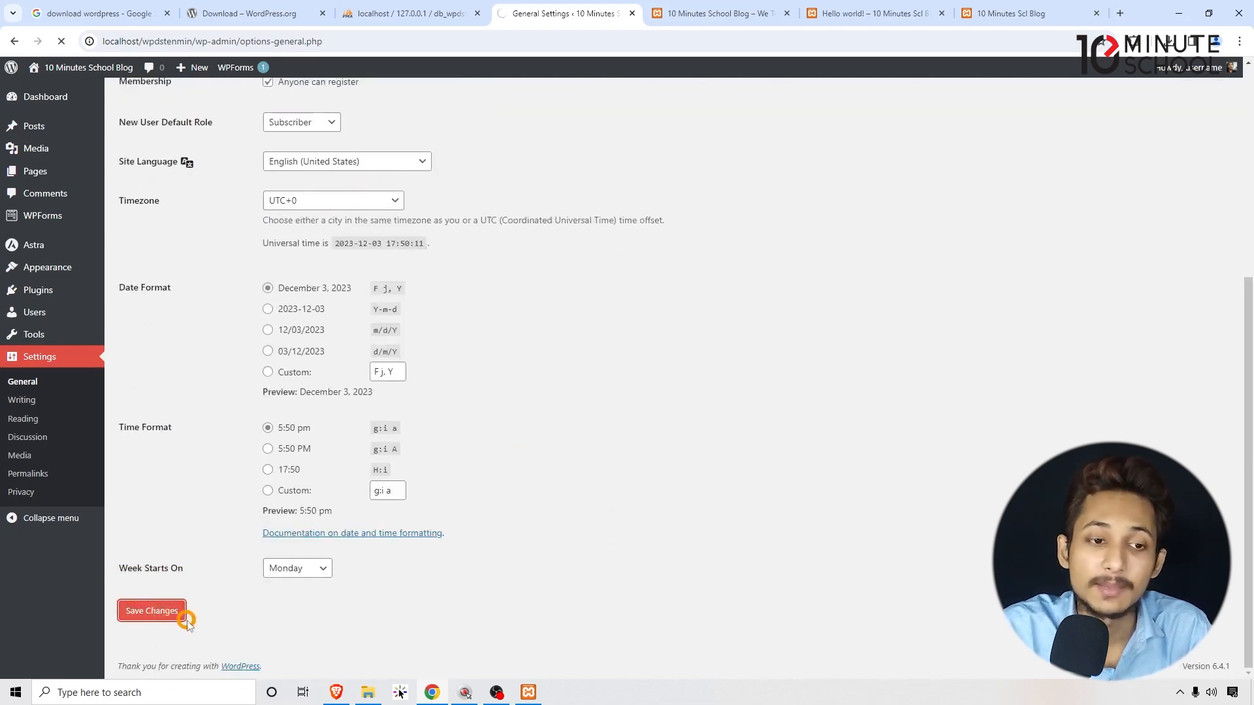
Look over the Writing settings without changing anything.
{"action": "left_click", "coordinate": [17, 401]}
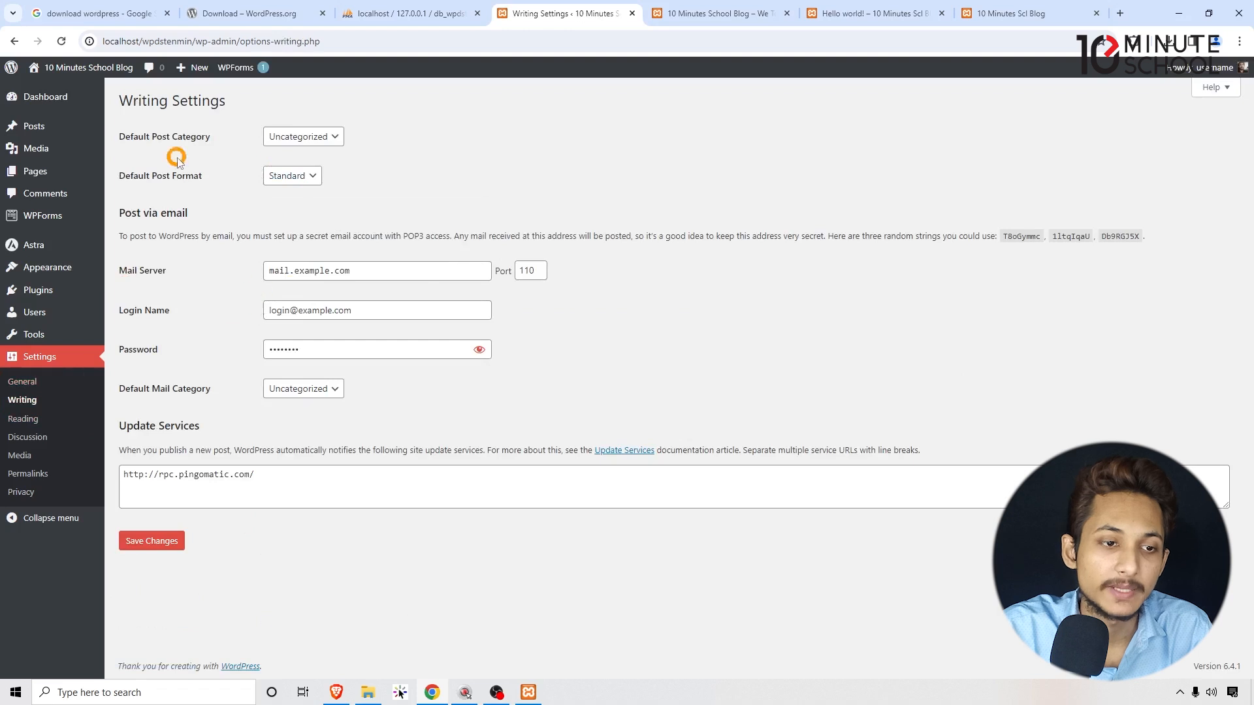
{"action": "left_click_drag", "start_coordinate": [149, 136], "coordinate": [193, 140]}
{"action": "left_click", "coordinate": [169, 178]}
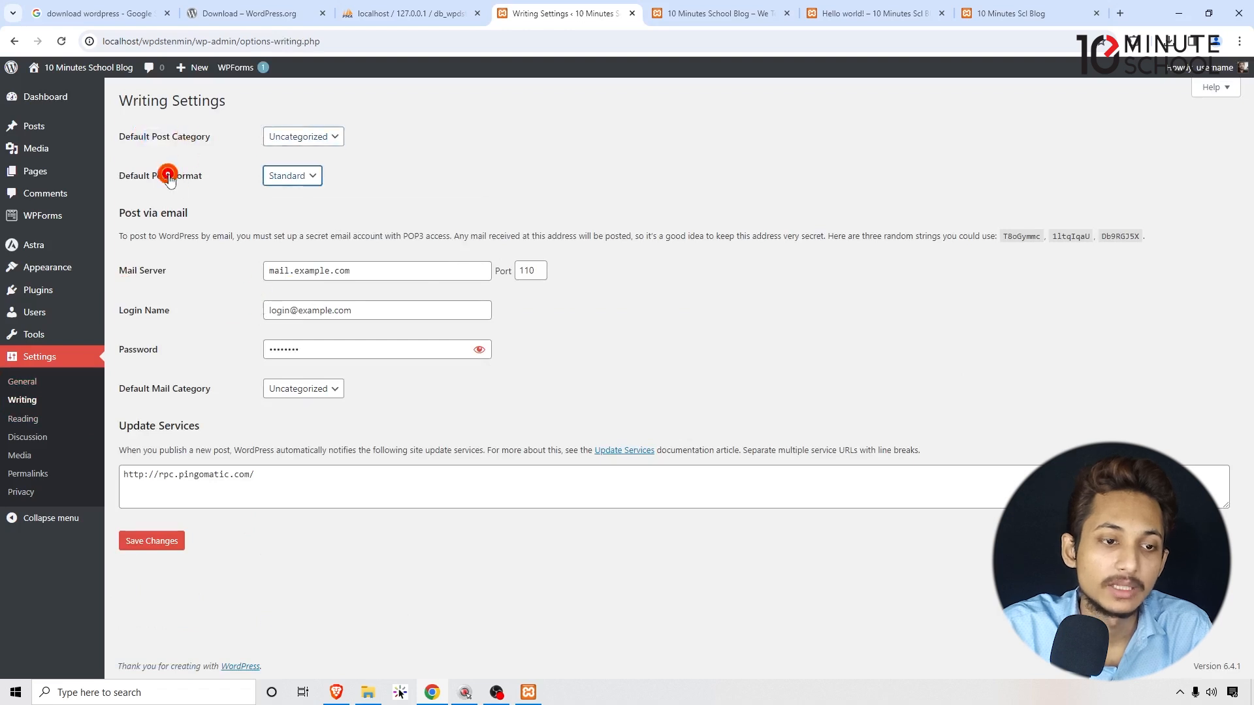
{"action": "left_click", "coordinate": [560, 146]}
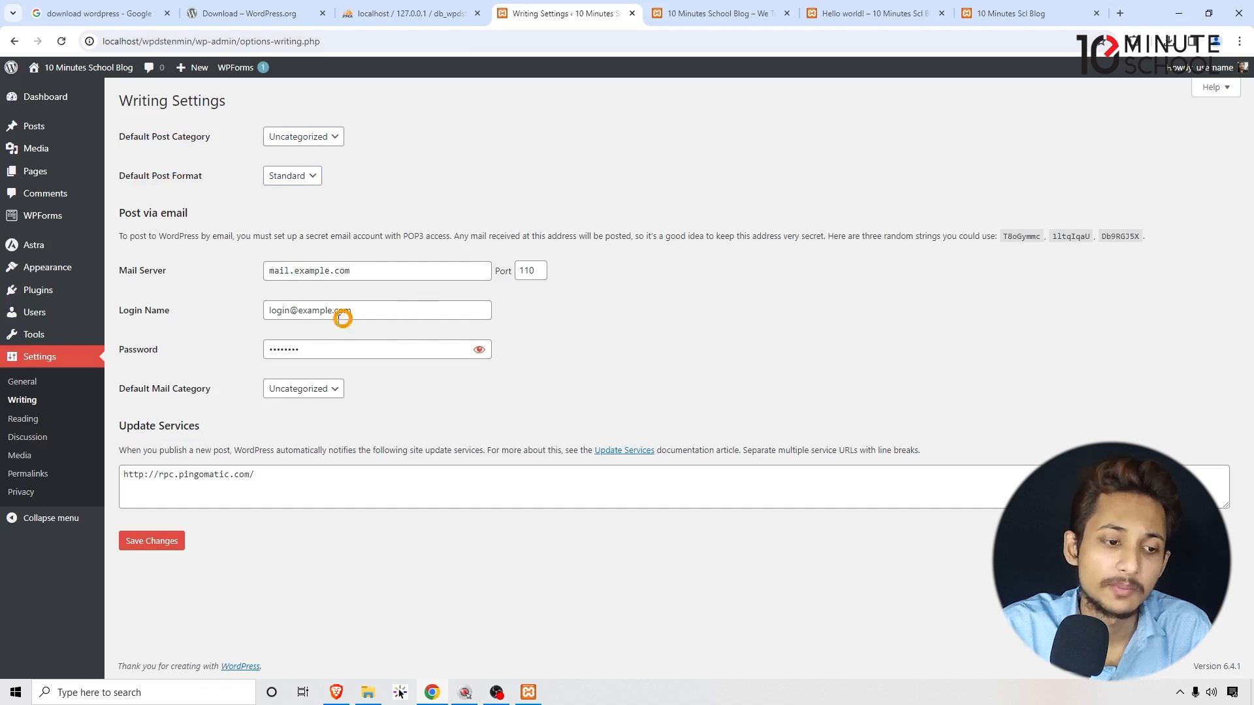
Review the Reading settings against the blog's front page, keeping 10 posts per page.
{"action": "left_click", "coordinate": [31, 420]}
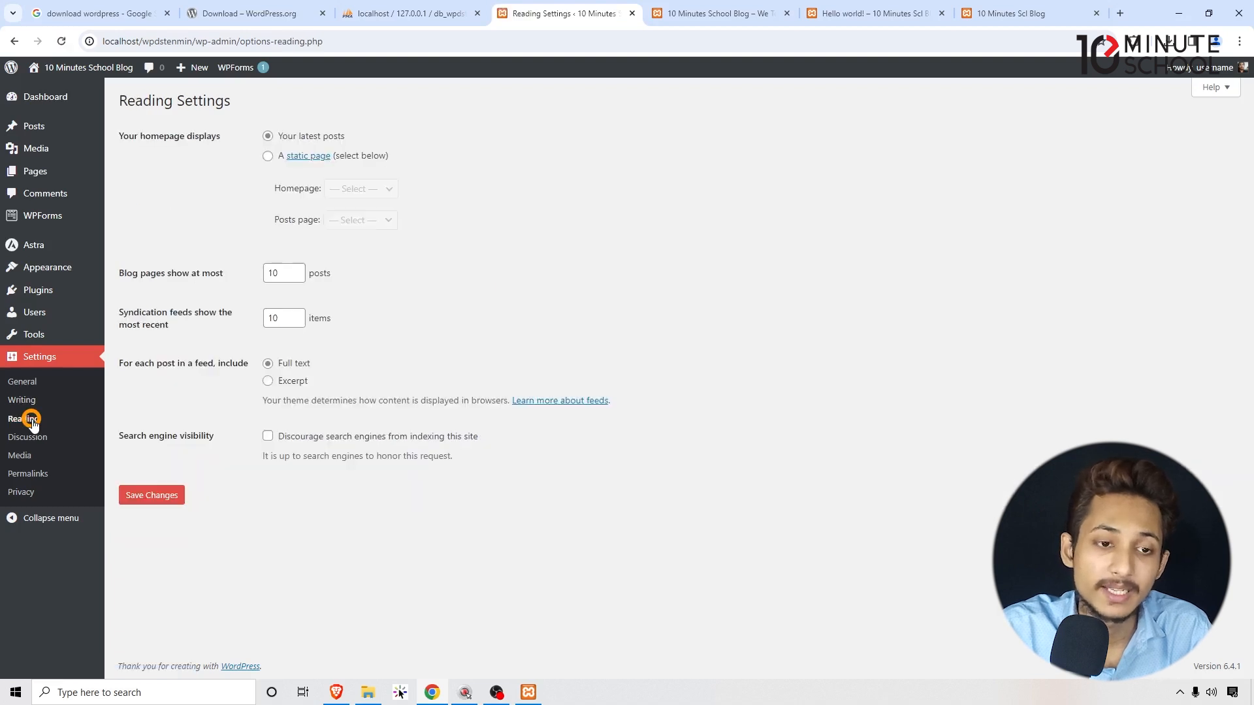
{"action": "left_click_drag", "start_coordinate": [128, 139], "coordinate": [200, 142]}
{"action": "left_click", "coordinate": [585, 154]}
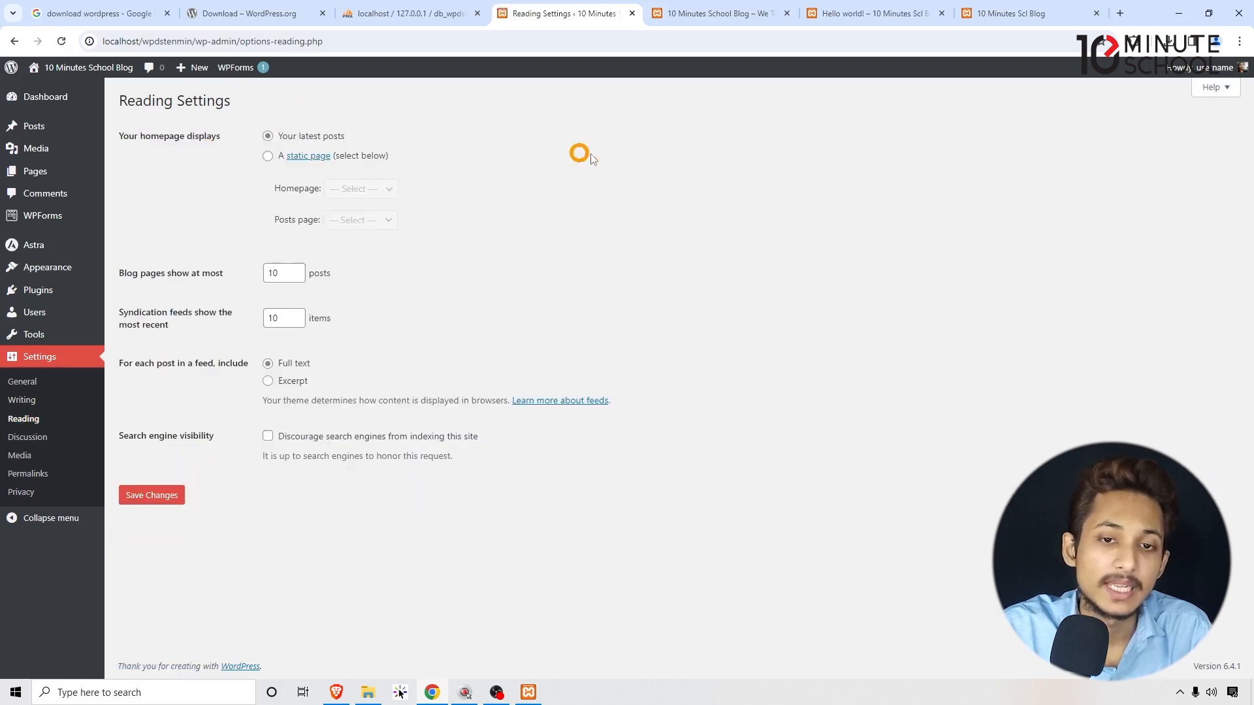
{"action": "left_click", "coordinate": [686, 16]}
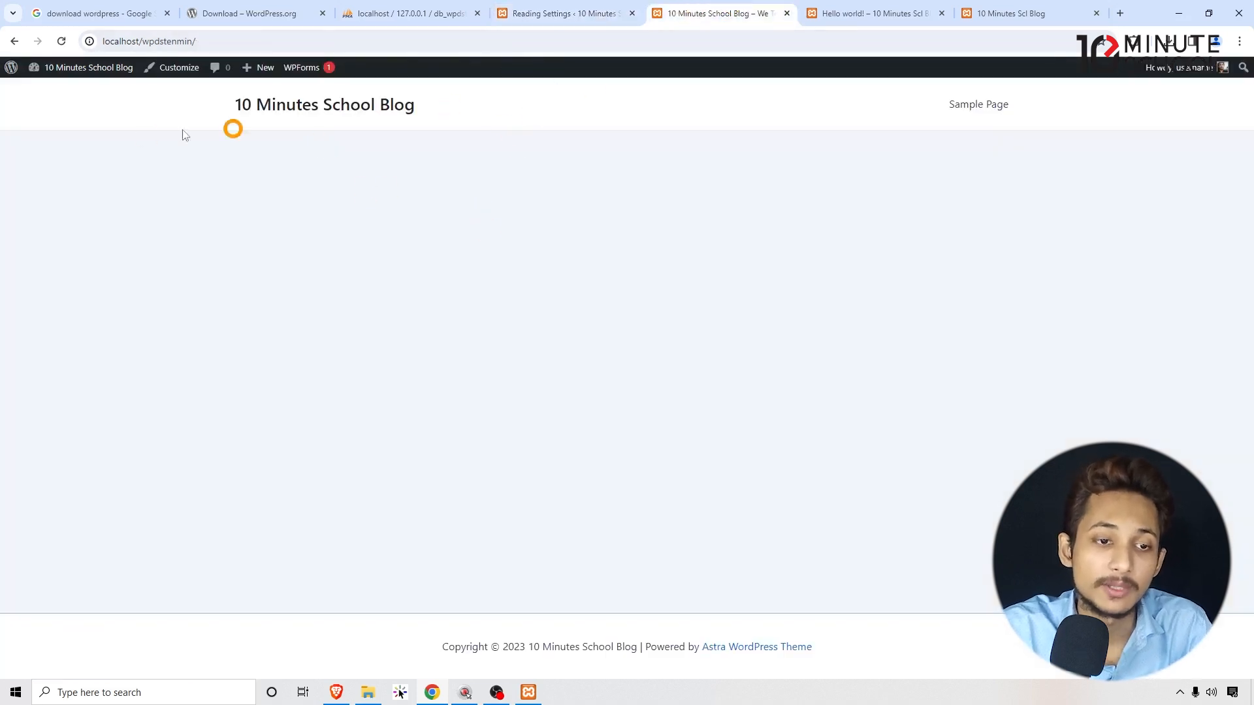
{"action": "left_click", "coordinate": [568, 12]}
{"action": "left_click_drag", "start_coordinate": [372, 131], "coordinate": [257, 133]}
{"action": "left_click", "coordinate": [345, 151]}
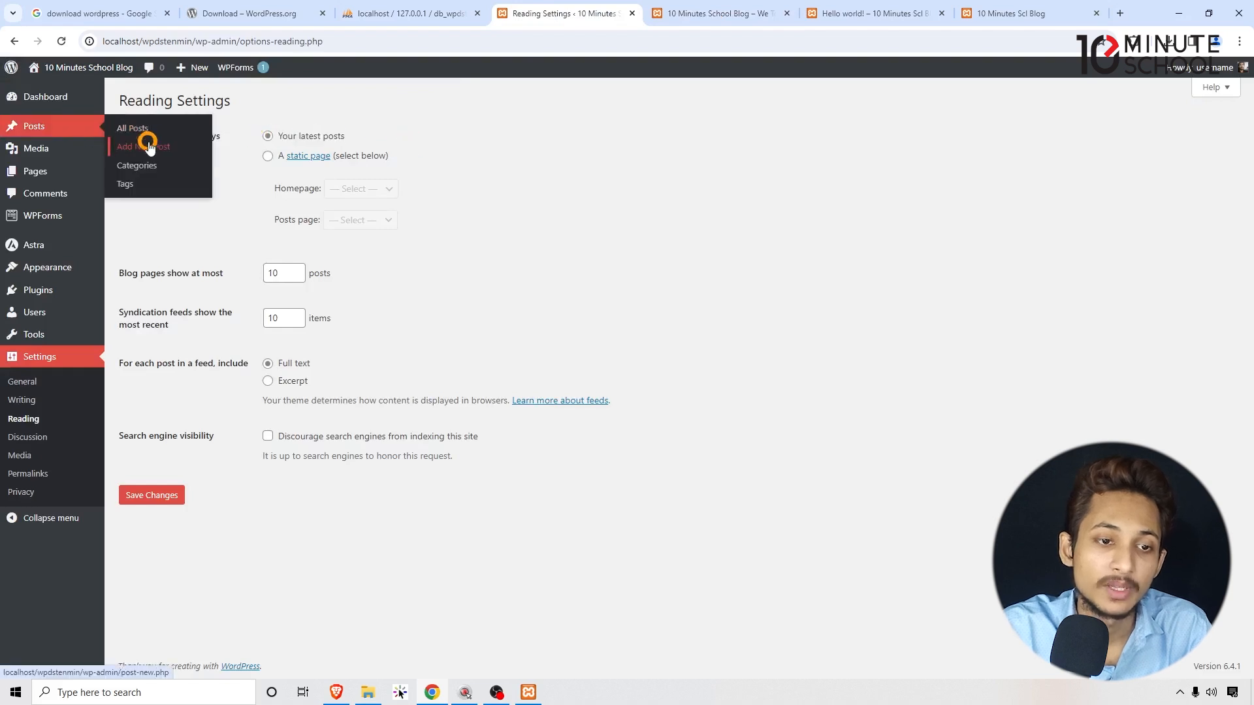
{"action": "left_click", "coordinate": [679, 13]}
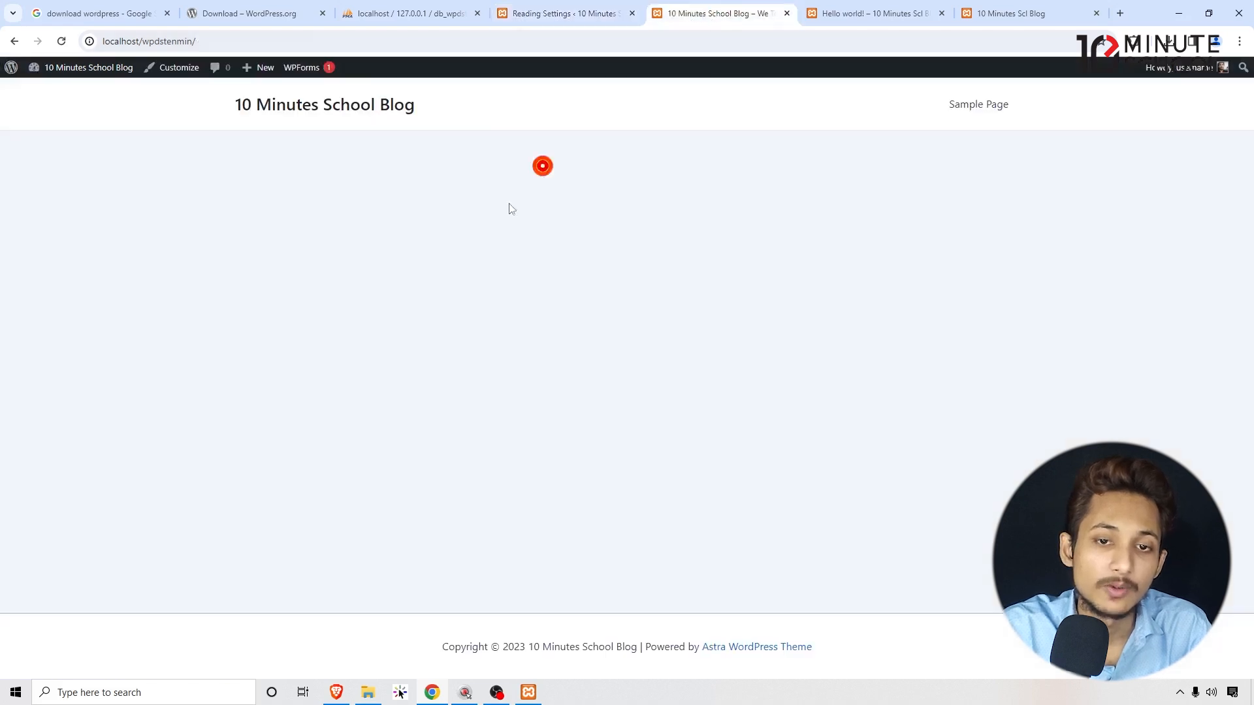
{"action": "left_click", "coordinate": [551, 13]}
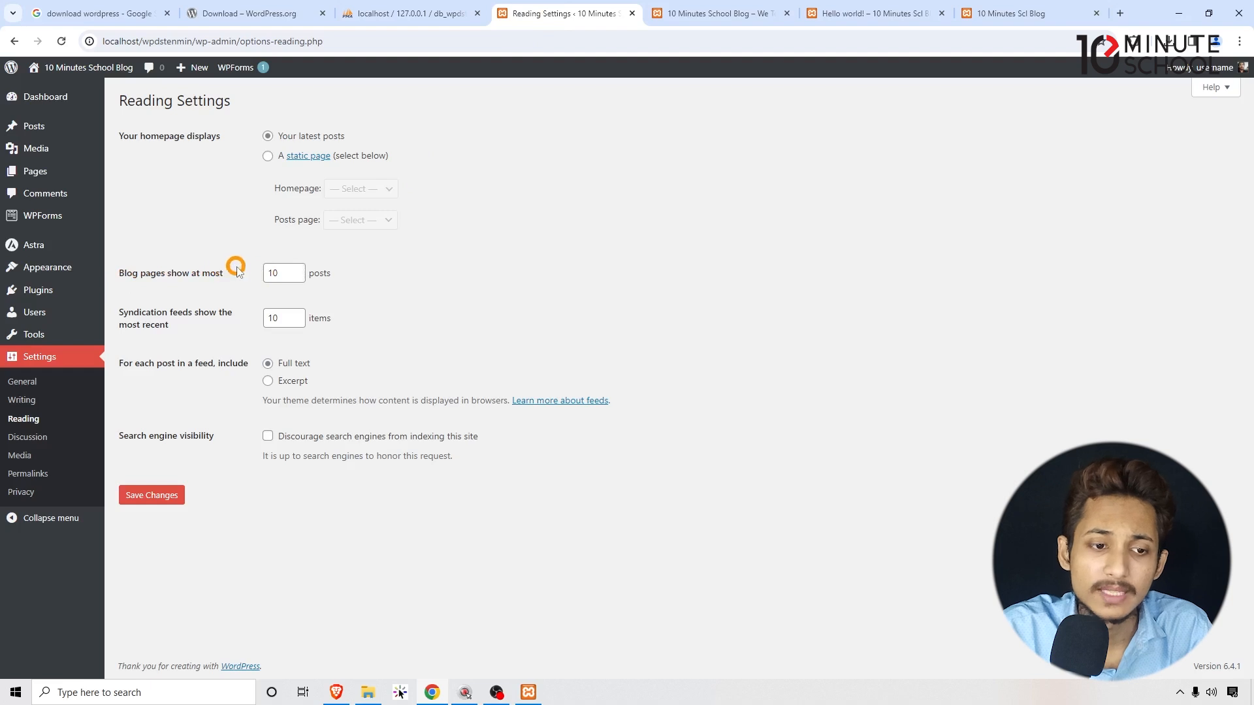
{"action": "left_click_drag", "start_coordinate": [286, 271], "coordinate": [239, 275]}
{"action": "left_click", "coordinate": [565, 279]}
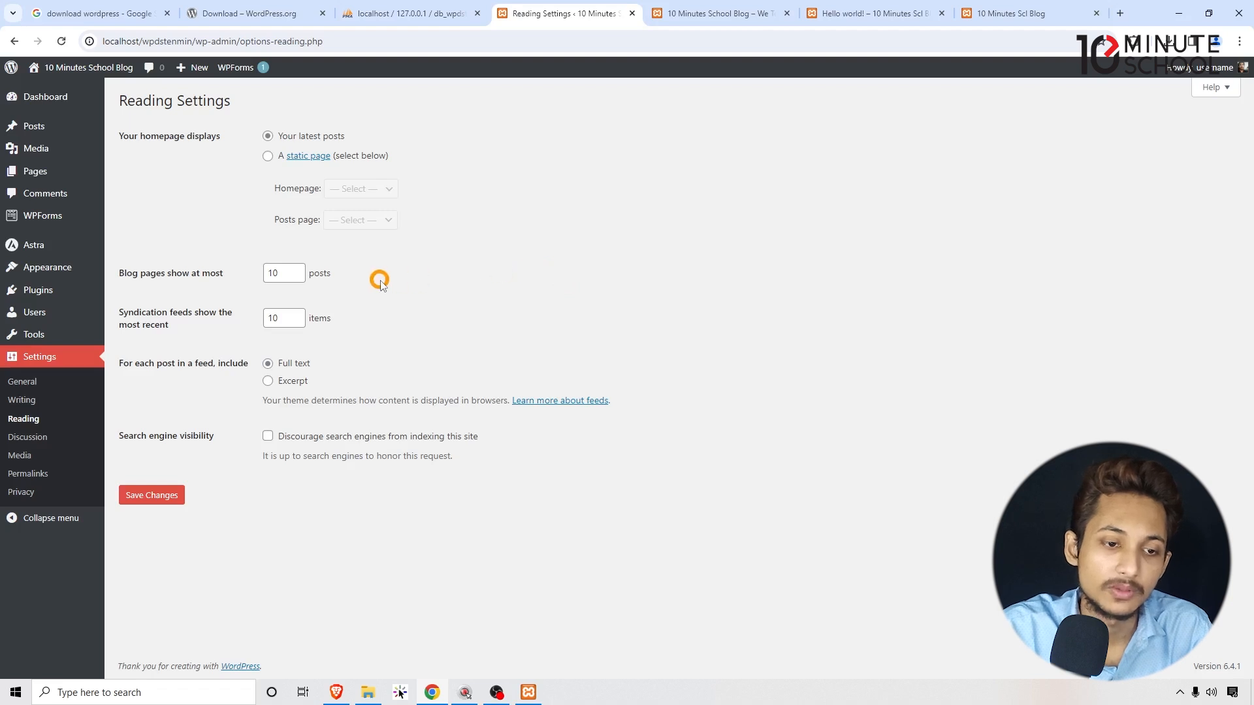
Scroll through the Discussion settings, then bring up the Media and Permalink settings.
{"action": "left_click", "coordinate": [30, 442]}
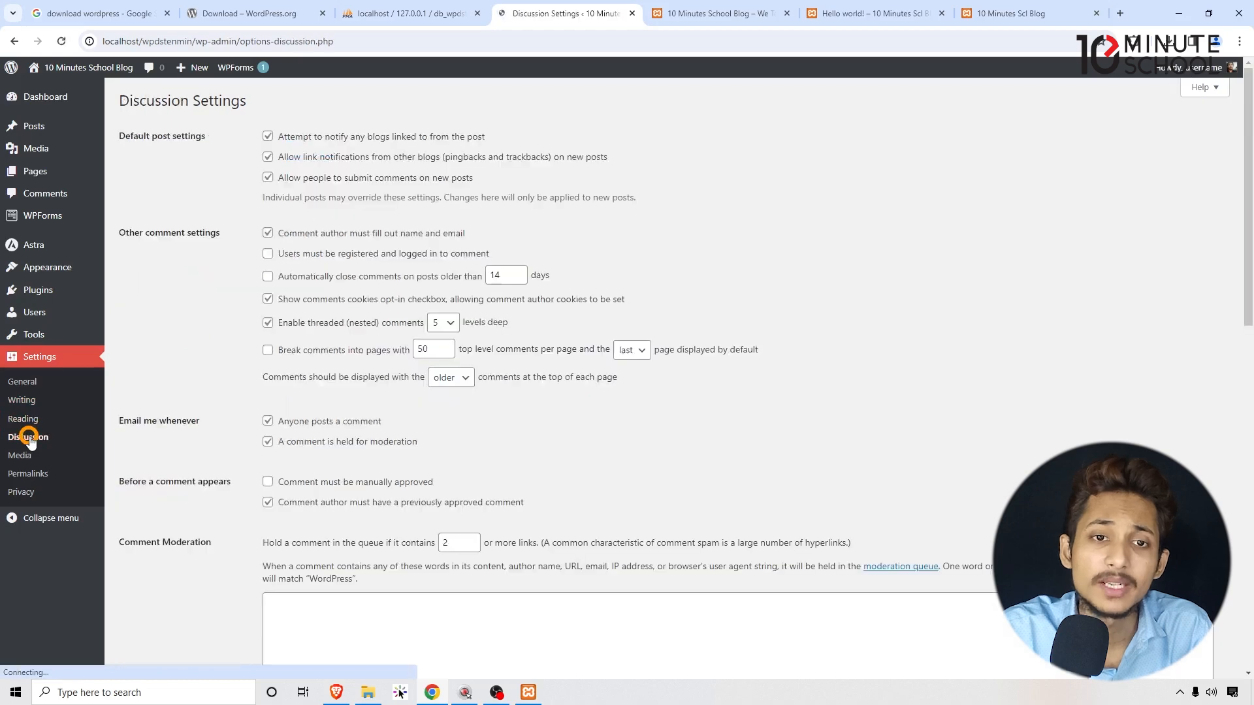
{"action": "scroll", "coordinate": [414, 249], "scroll_direction": "down", "scroll_amount": 5}
{"action": "scroll", "coordinate": [414, 248], "scroll_direction": "up", "scroll_amount": 5}
{"action": "scroll", "coordinate": [218, 260], "scroll_direction": "down", "scroll_amount": 12}
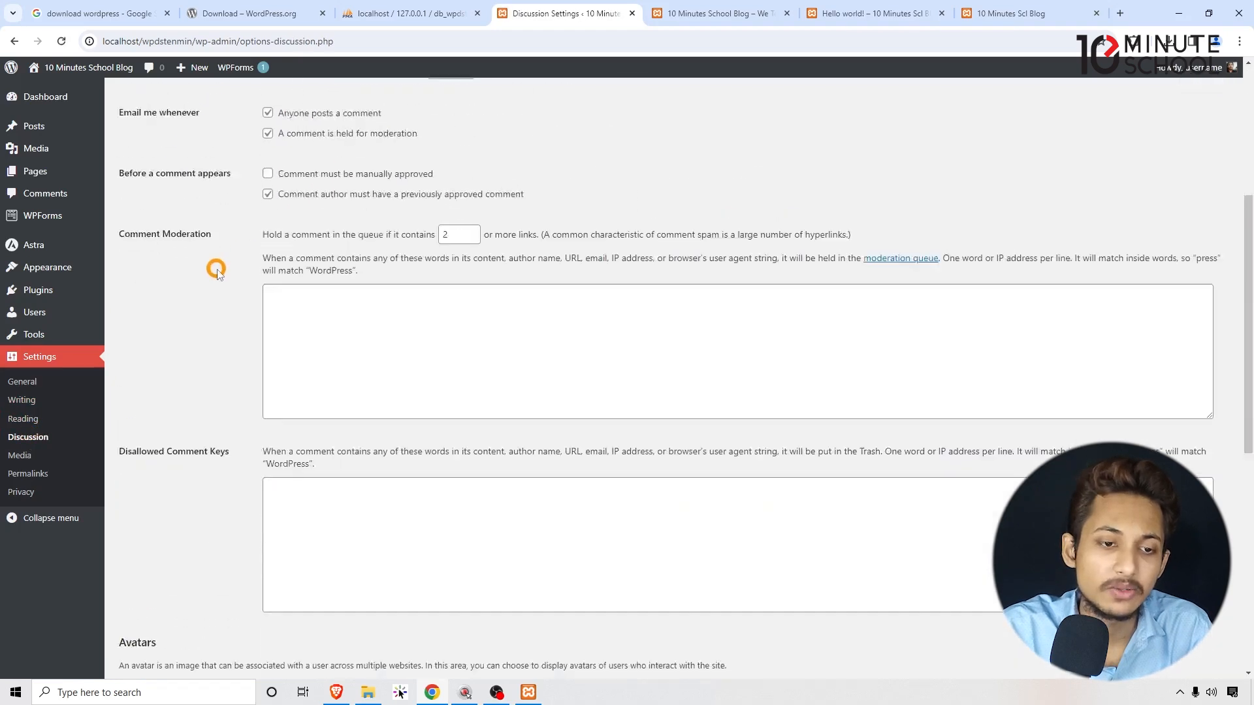
{"action": "left_click", "coordinate": [42, 455]}
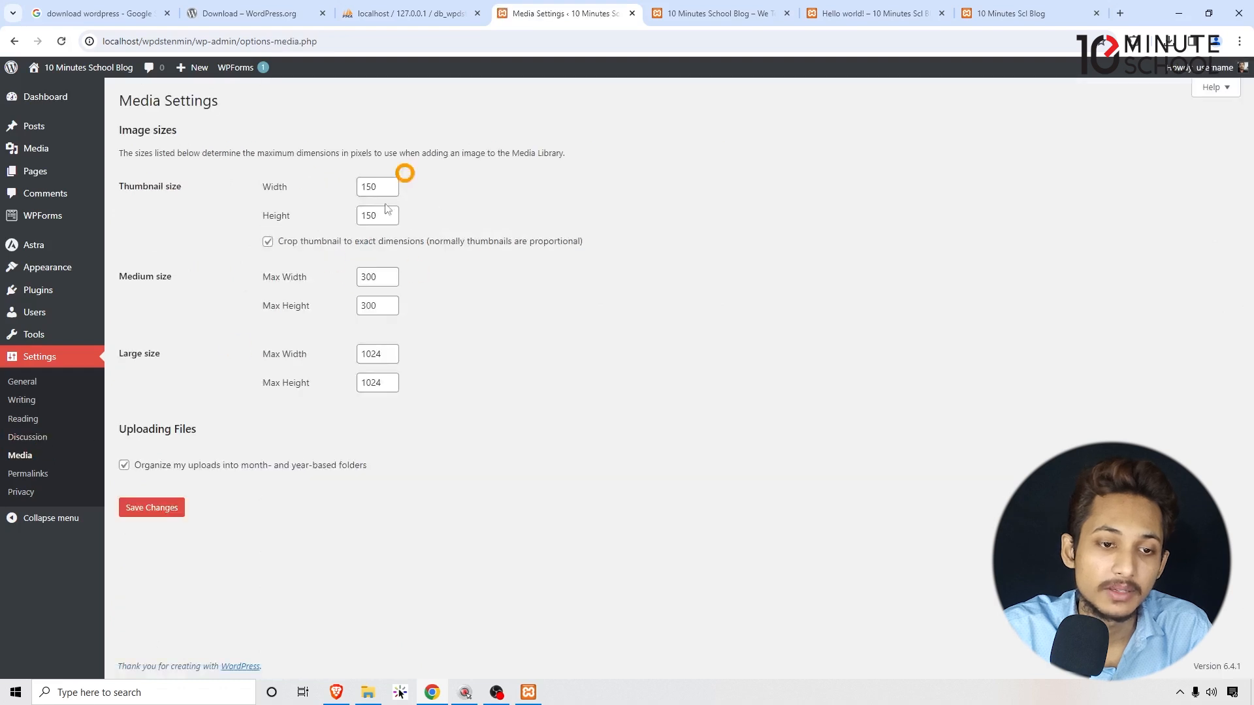
{"action": "left_click", "coordinate": [42, 475]}
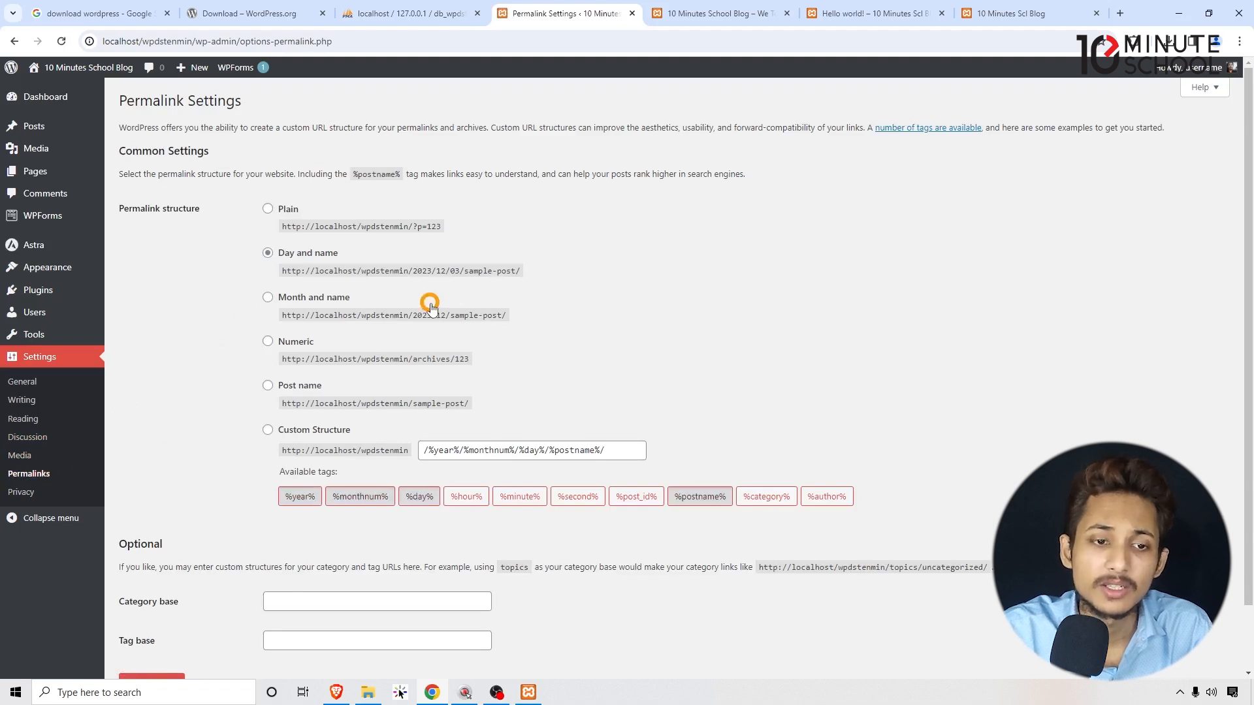
Switch the permalink structure from Day and name to Post name (/%postname%/) and save.
{"action": "scroll", "coordinate": [303, 271], "scroll_direction": "down", "scroll_amount": 1}
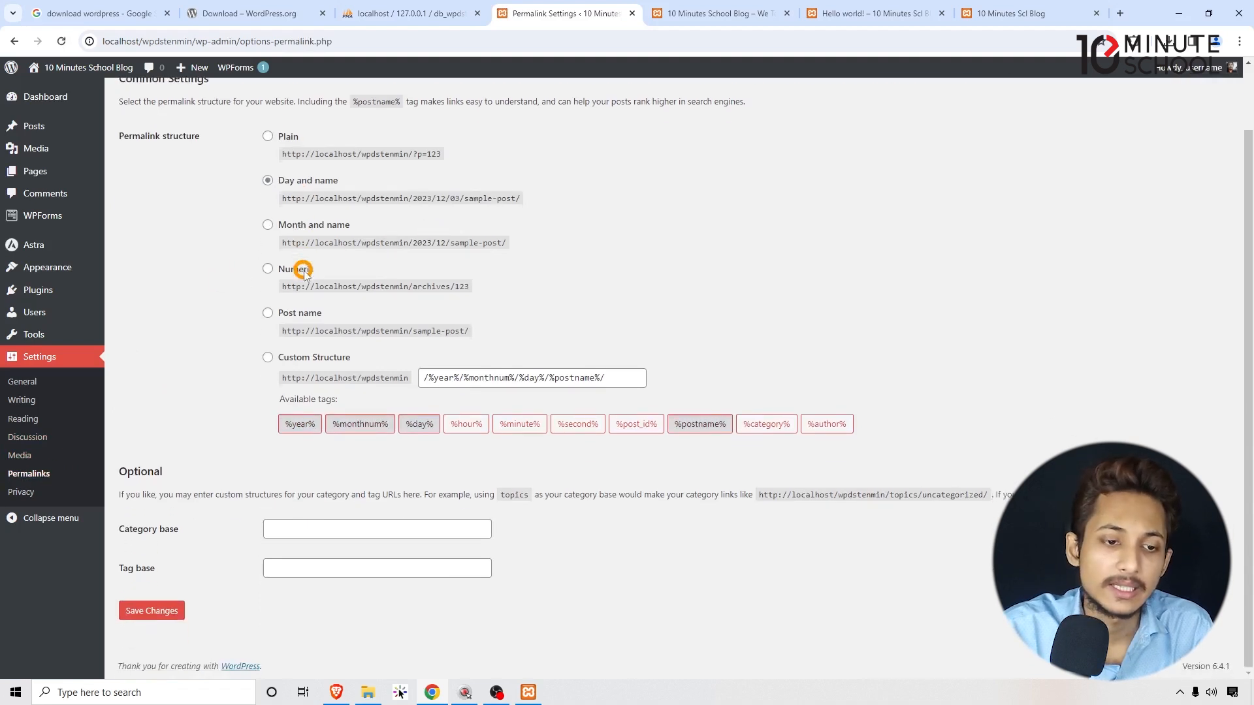
{"action": "scroll", "coordinate": [297, 248], "scroll_direction": "up", "scroll_amount": 1}
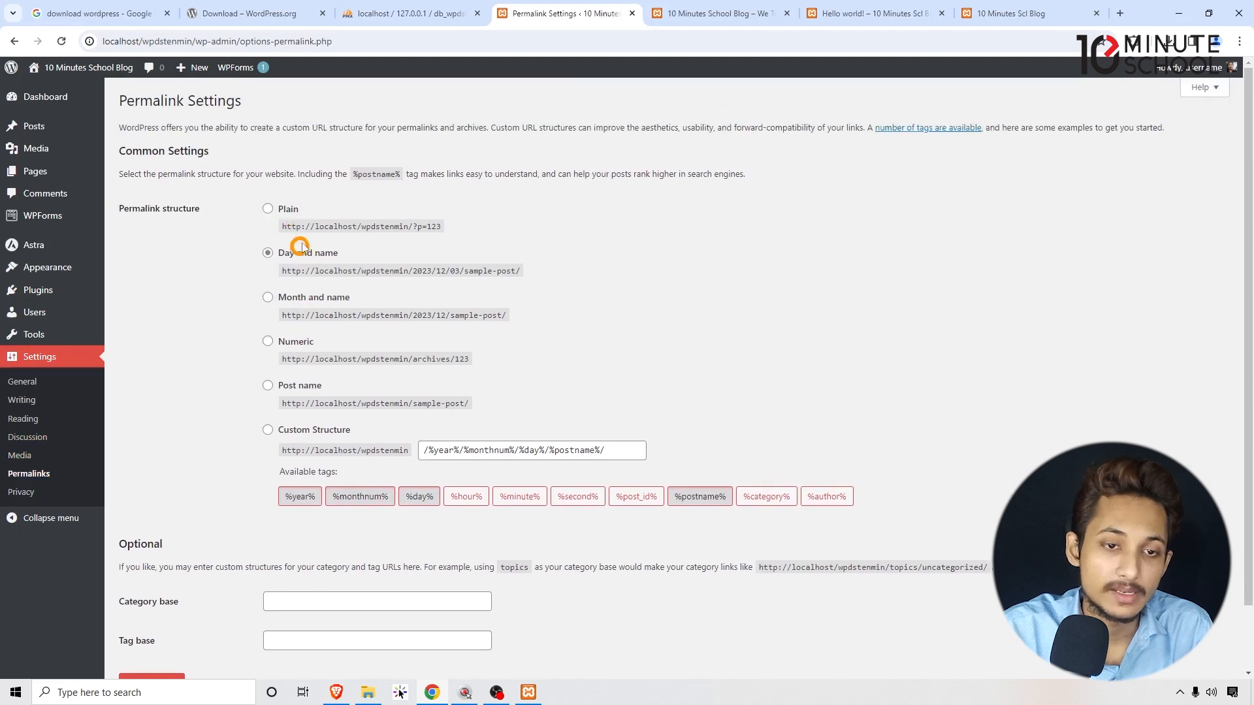
{"action": "scroll", "coordinate": [349, 204], "scroll_direction": "down", "scroll_amount": 1}
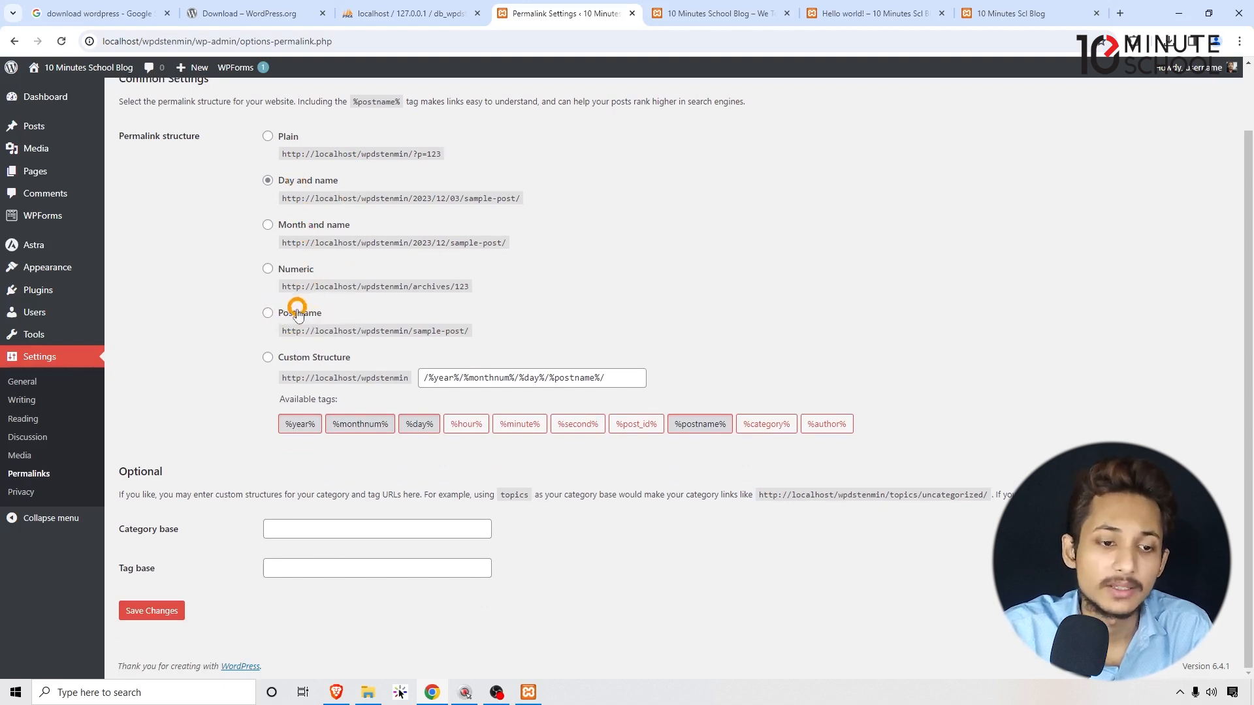
{"action": "left_click", "coordinate": [268, 314]}
{"action": "left_click", "coordinate": [167, 611]}
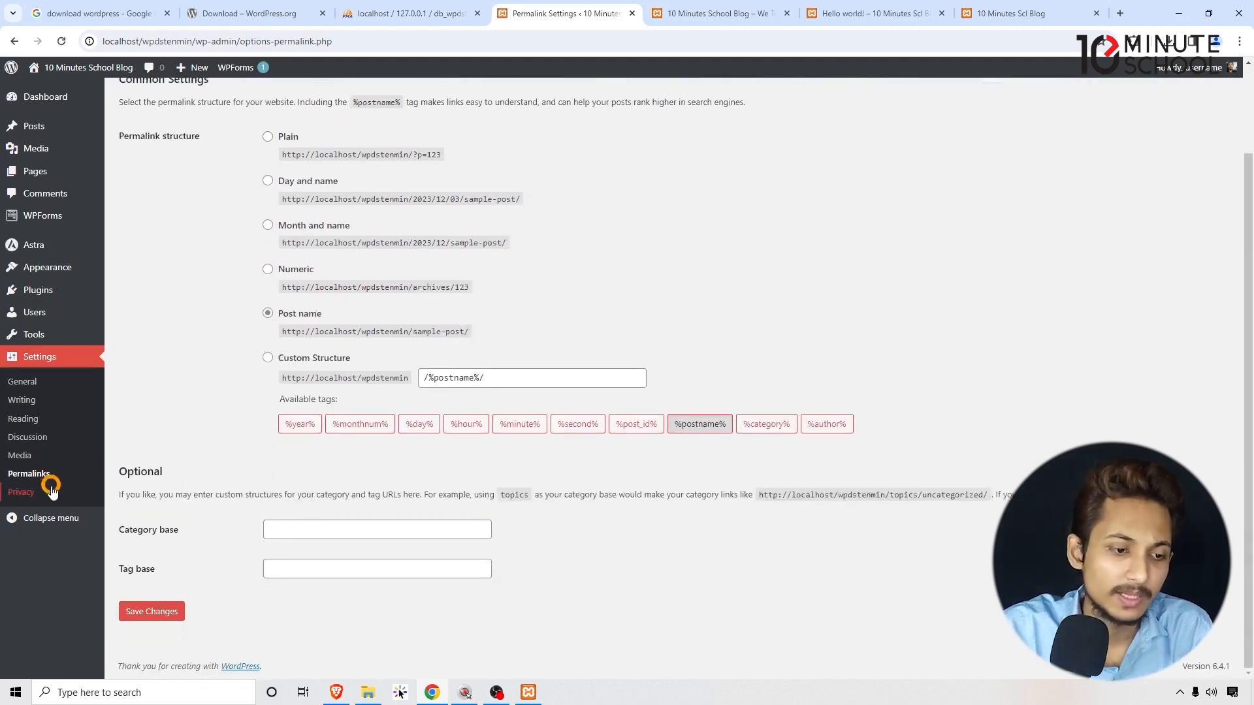
{"action": "left_click", "coordinate": [39, 492]}
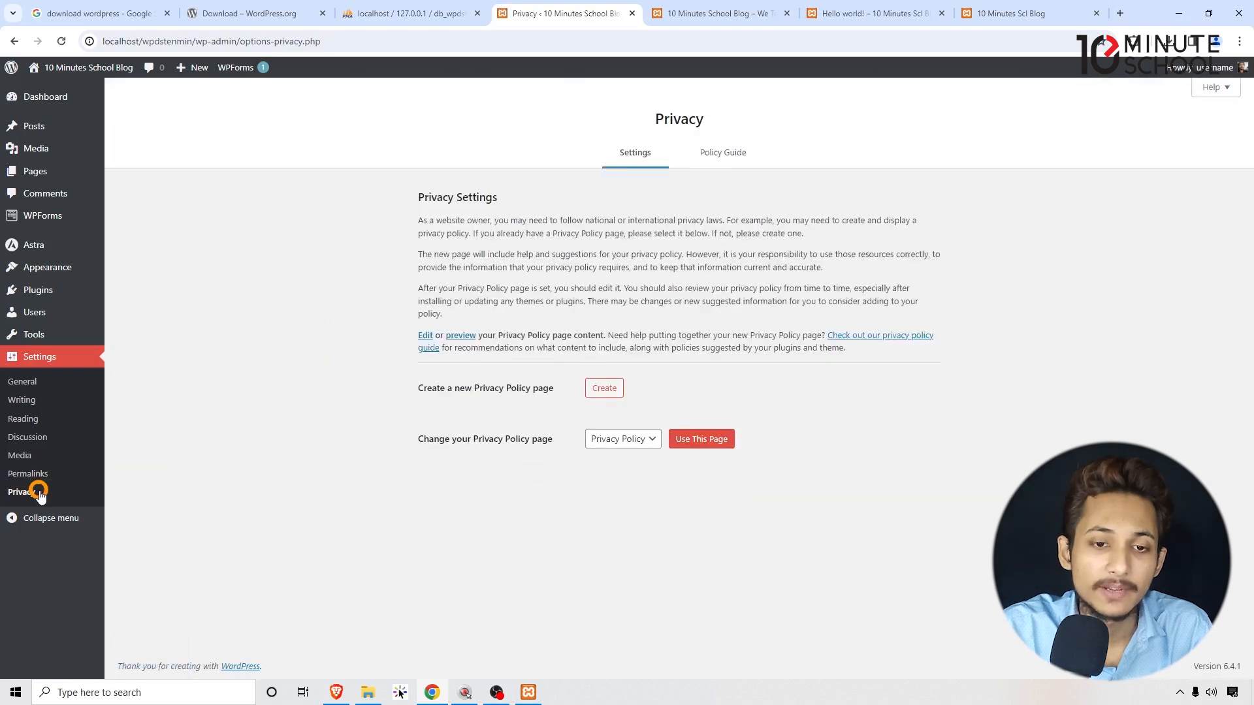
Check the privacy policy page choices, leaving Privacy Policy as the assigned page.
{"action": "left_click", "coordinate": [628, 437]}
{"action": "left_click", "coordinate": [633, 434]}
{"action": "left_click", "coordinate": [632, 436]}
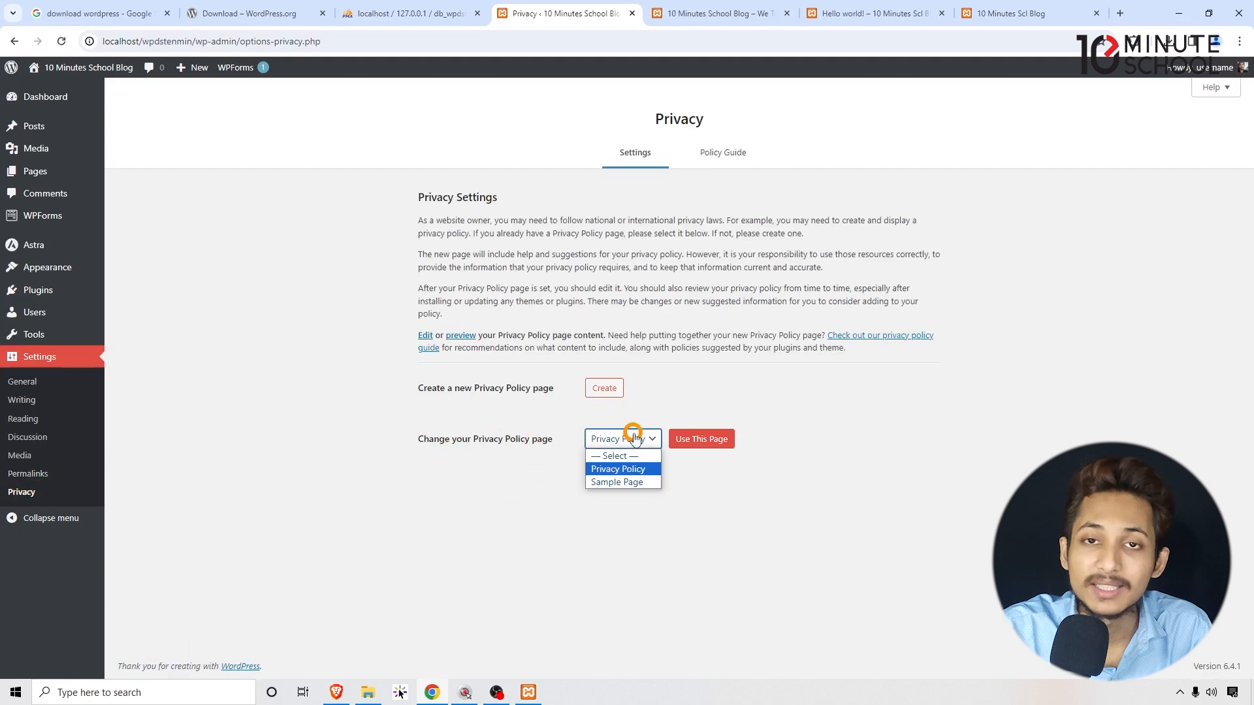
{"action": "left_click", "coordinate": [633, 436]}
{"action": "left_click", "coordinate": [632, 503]}
{"action": "mouse_move", "coordinate": [45, 168]}
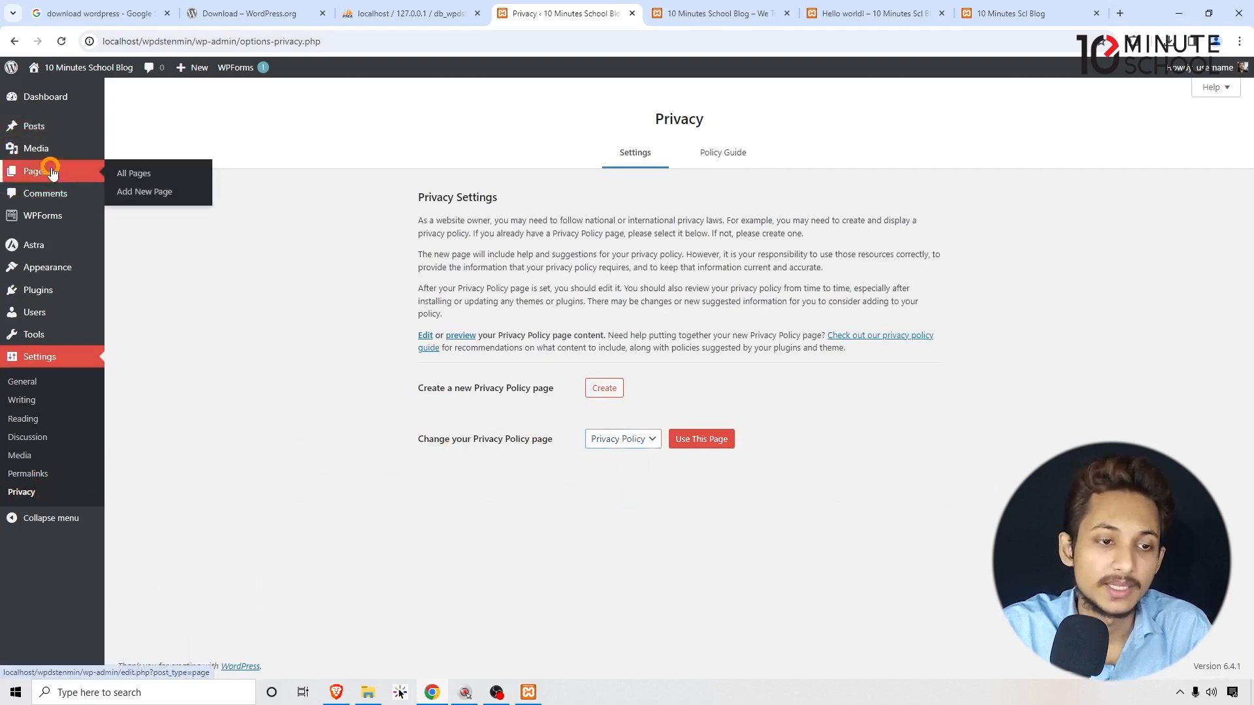
{"action": "left_click", "coordinate": [626, 440]}
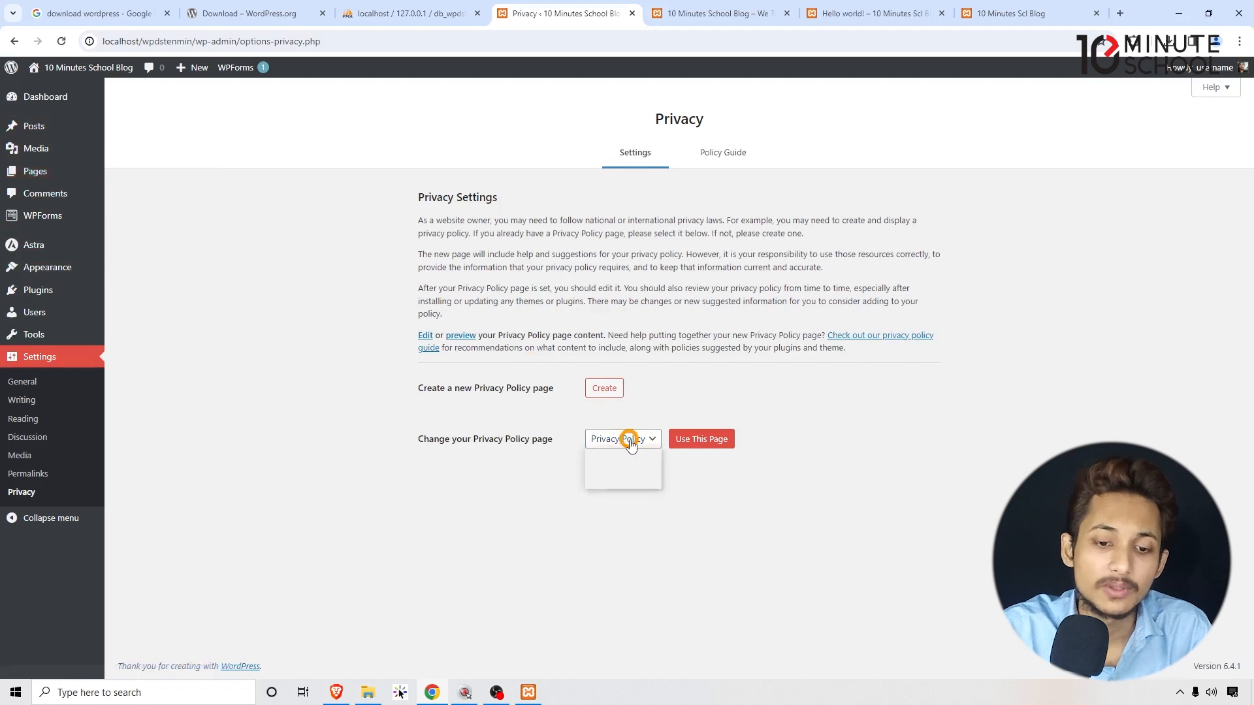
{"action": "left_click", "coordinate": [655, 528]}
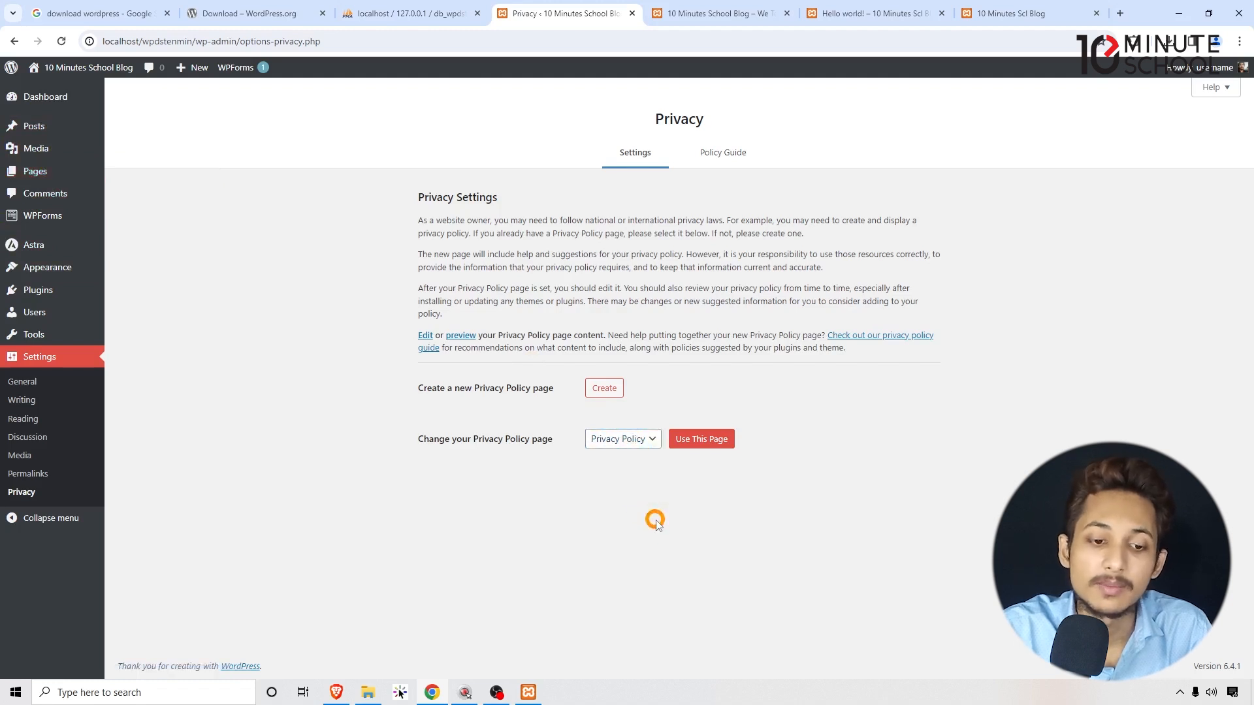
Collapse and re-expand the admin side menu, then return to the Dashboard.
{"action": "left_click", "coordinate": [50, 520]}
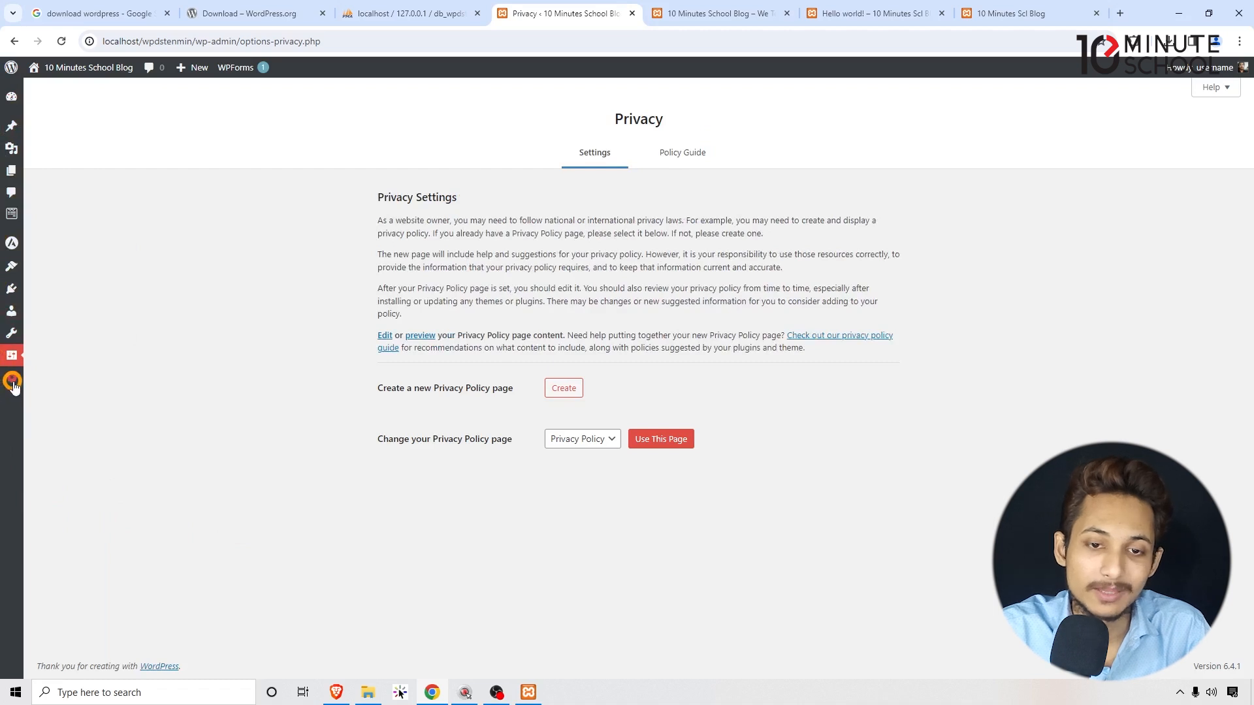
{"action": "left_click", "coordinate": [12, 382]}
{"action": "left_click", "coordinate": [33, 97]}
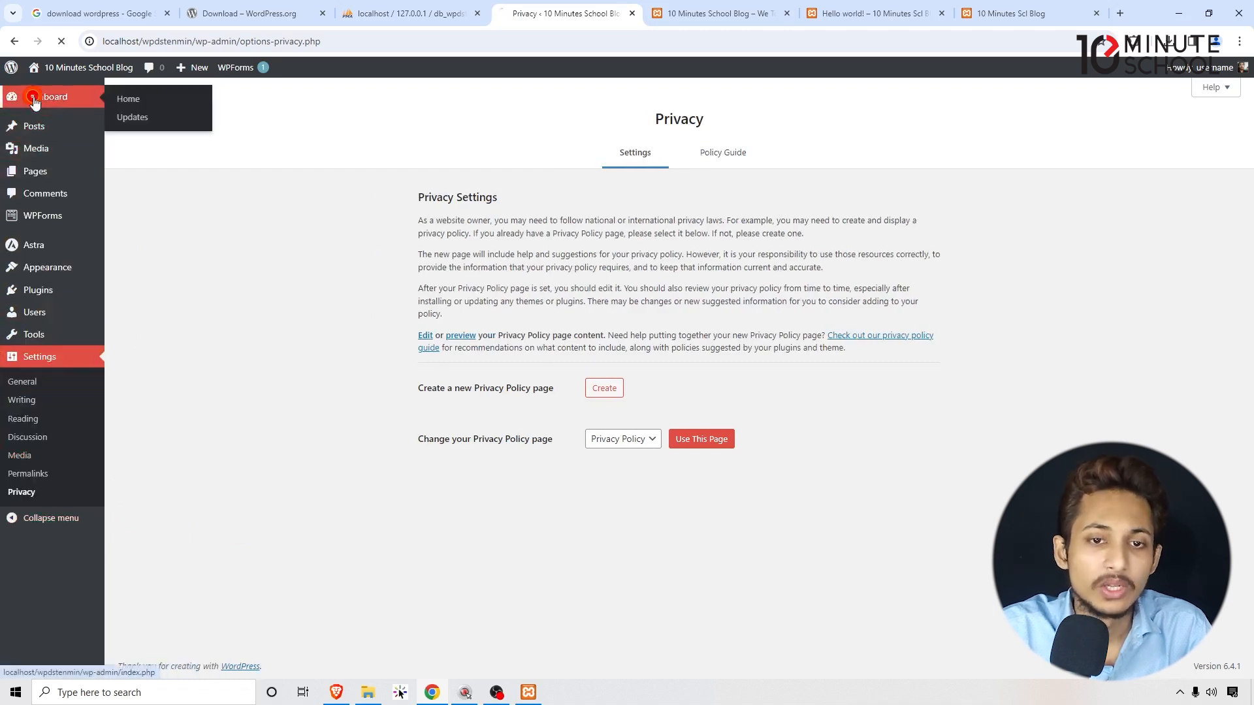